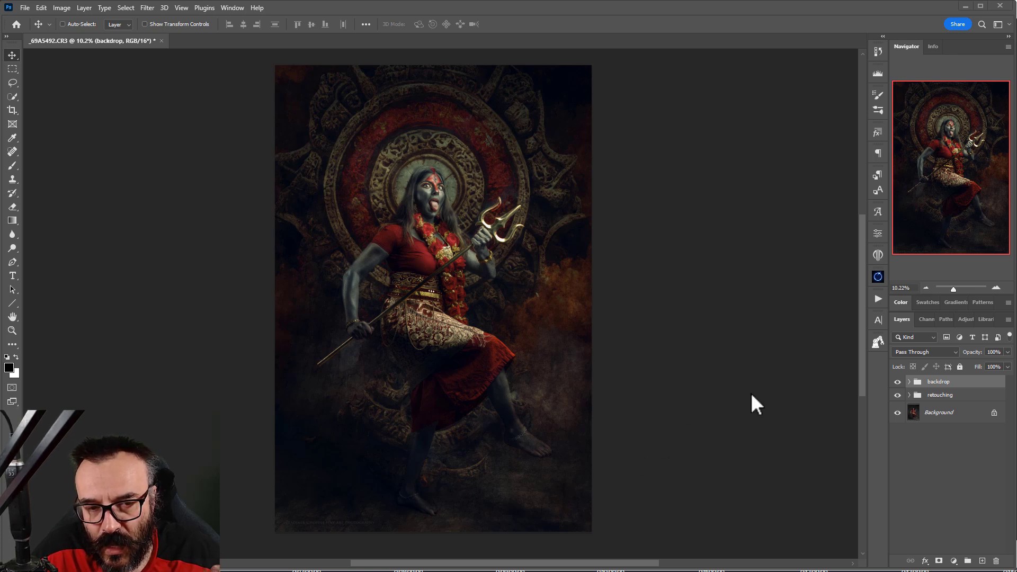
# Compare the original Background photo alone with the image as the retouching and backdrop groups are shown again.
pyautogui.keyDown('alt'); pyautogui.click(897, 413); pyautogui.keyUp('alt')
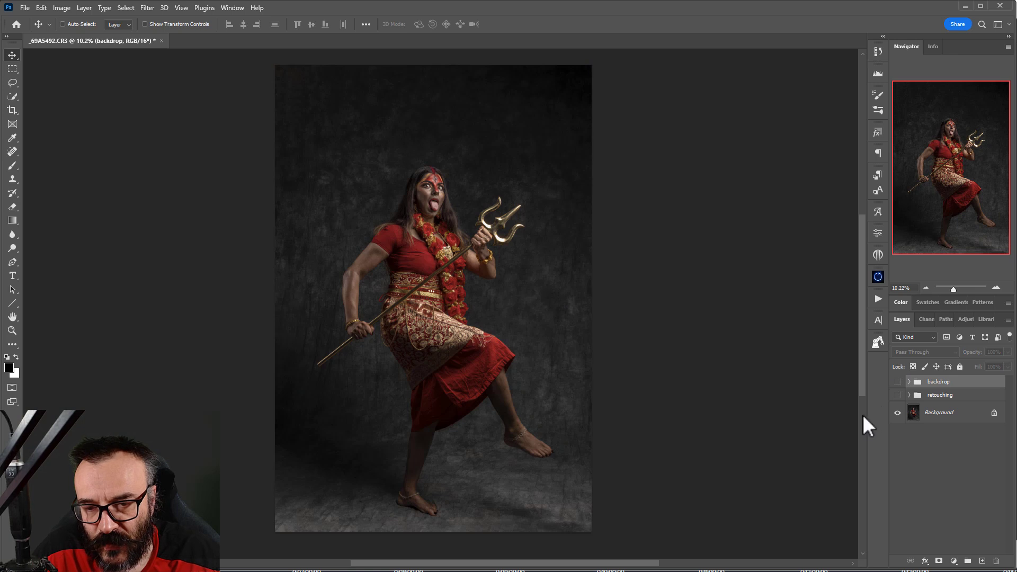
pyautogui.click(897, 395)
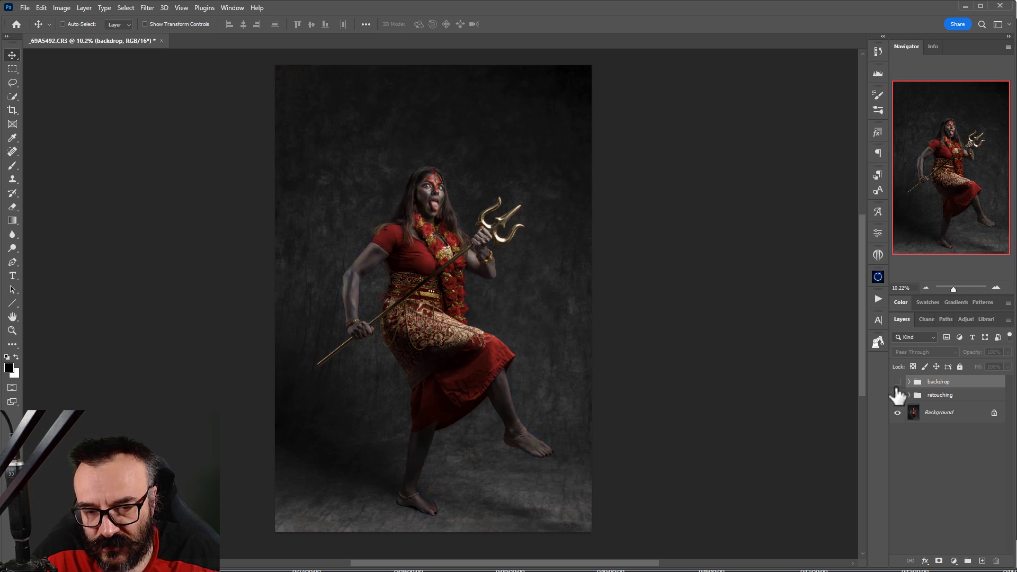
pyautogui.click(898, 381)
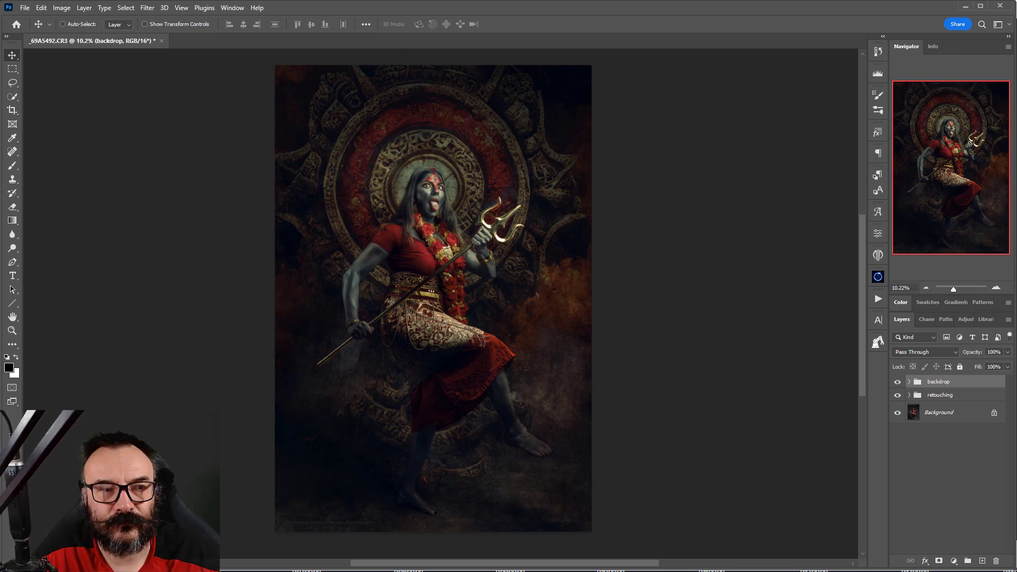
# Switch to the browser and read through the Wikipedia article on Kali for her appearance, forms and symbolism.
pyautogui.hotkey('alt', 'Tab')
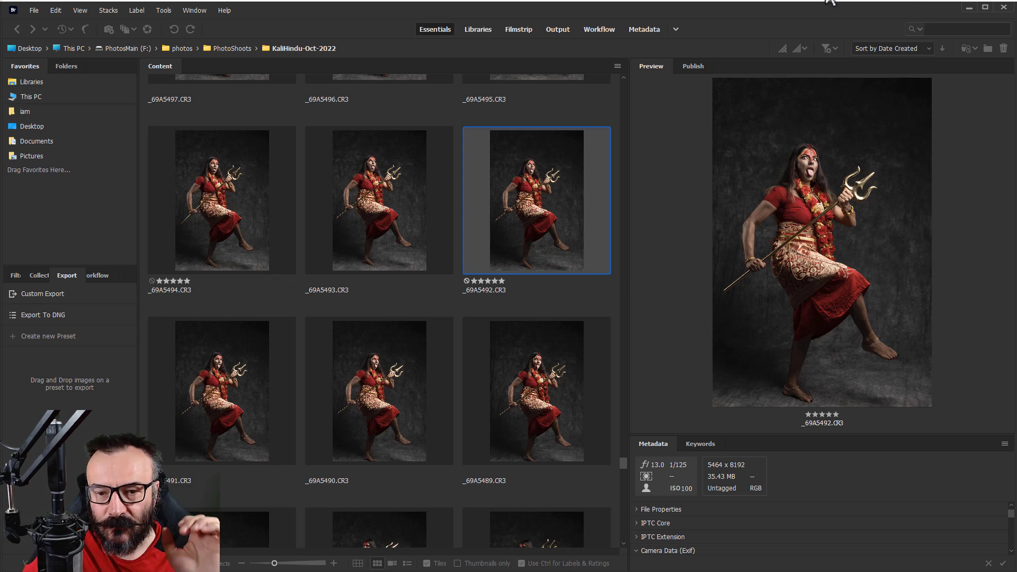
pyautogui.hotkey('alt', 'Tab')
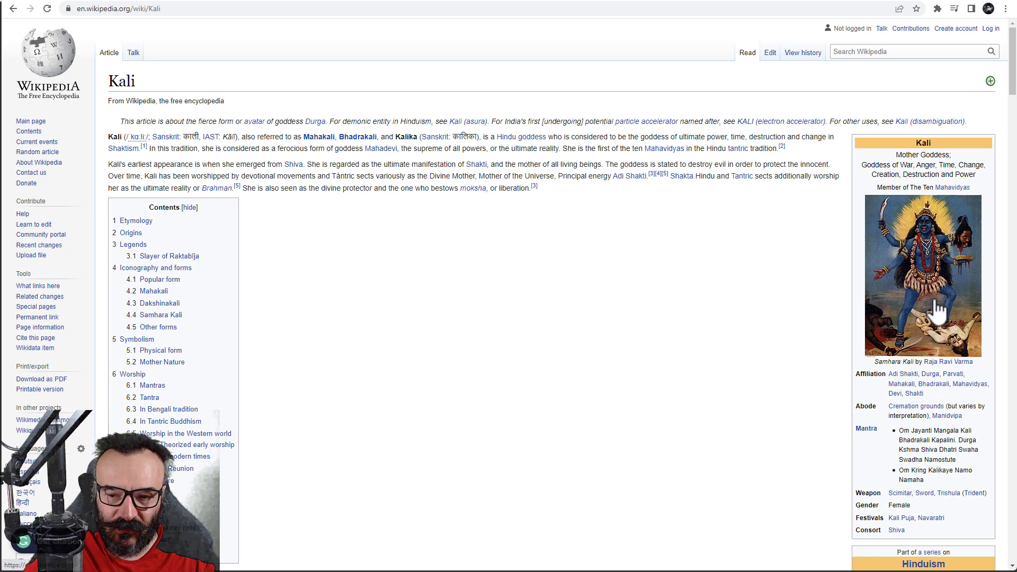
pyautogui.scroll(-2, 737, 332)
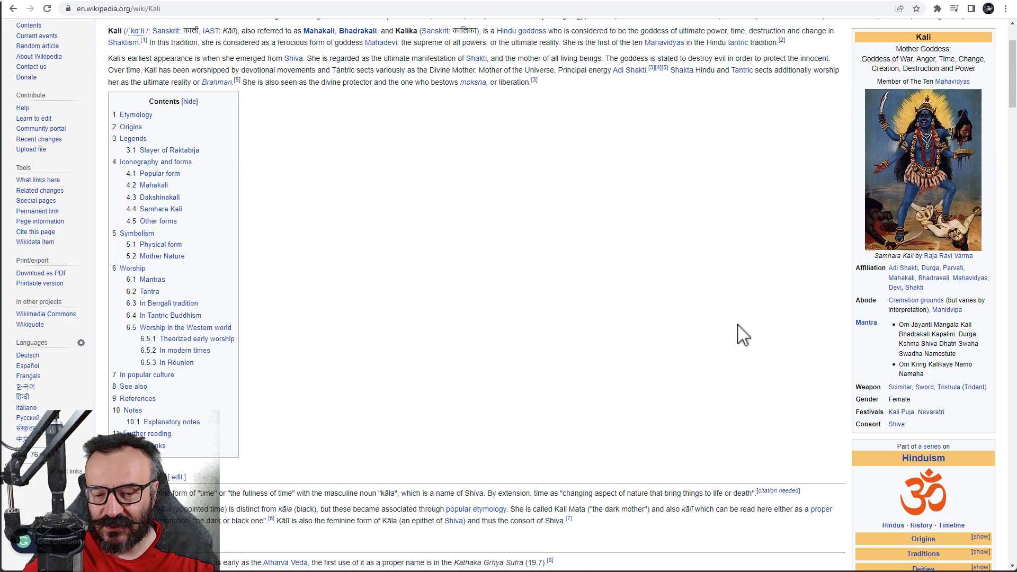
pyautogui.scroll(-8, 744, 334)
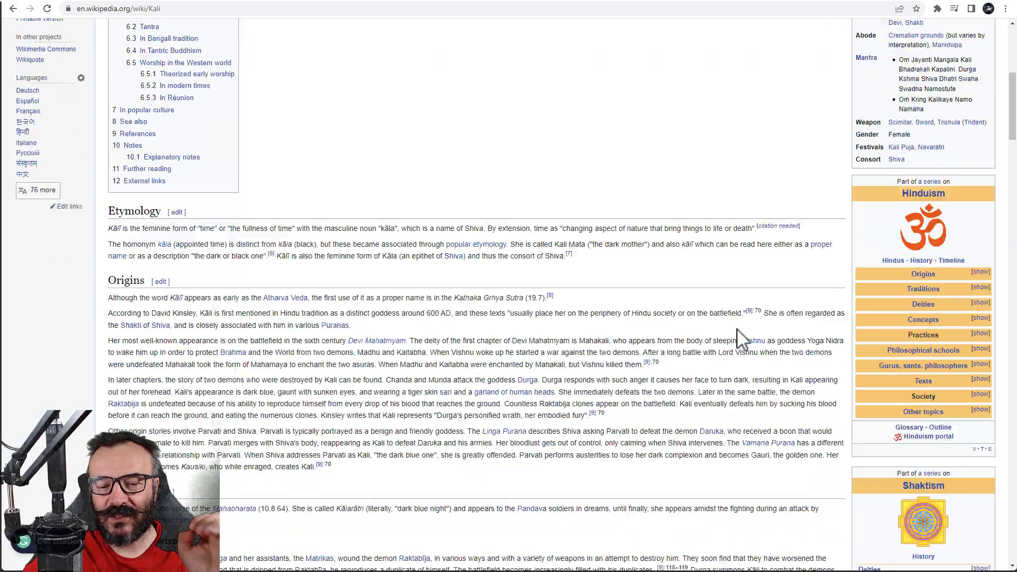
pyautogui.scroll(-6, 744, 339)
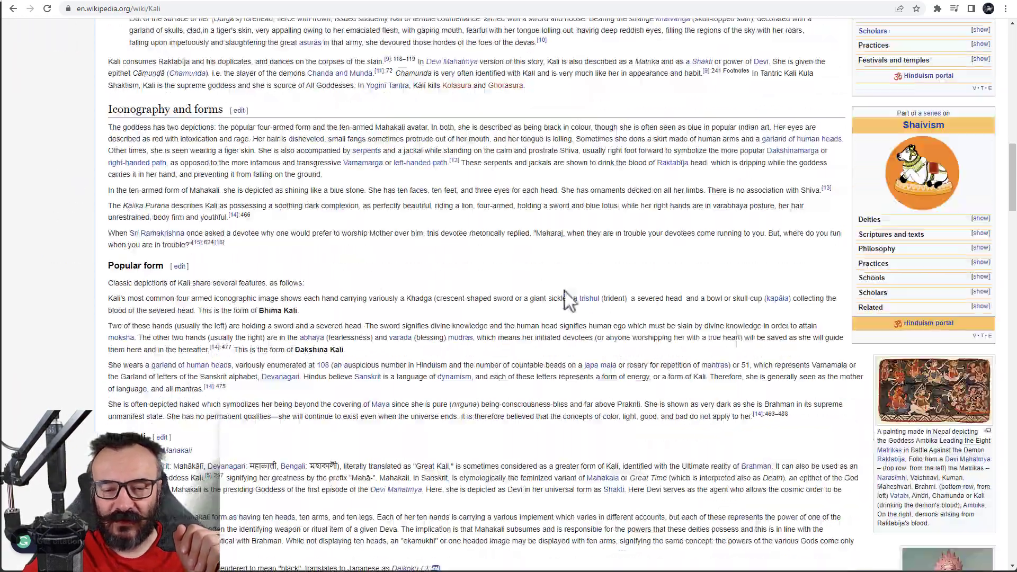
pyautogui.scroll(-6, 563, 298)
pyautogui.scroll(-9, 708, 317)
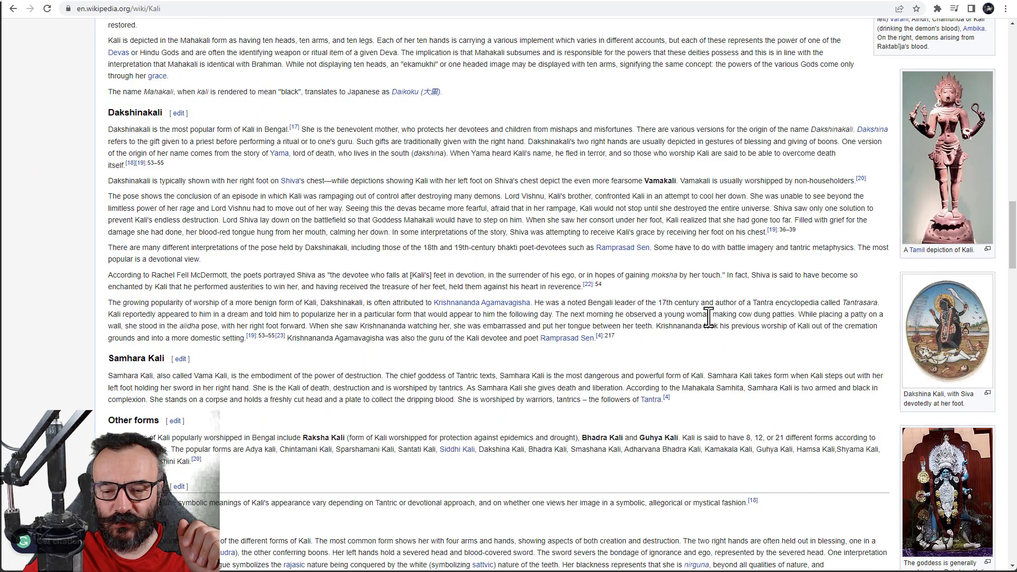
pyautogui.scroll(-2, 708, 317)
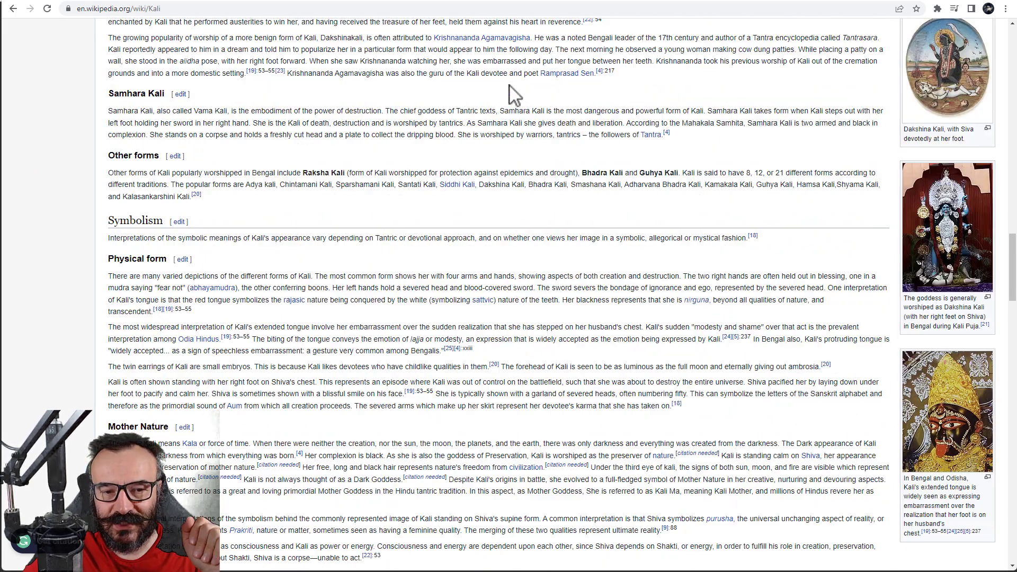
# View the two reference images of Kali's face and the Wikipedia article on the tongue and lips logo.
pyautogui.click(452, 2)
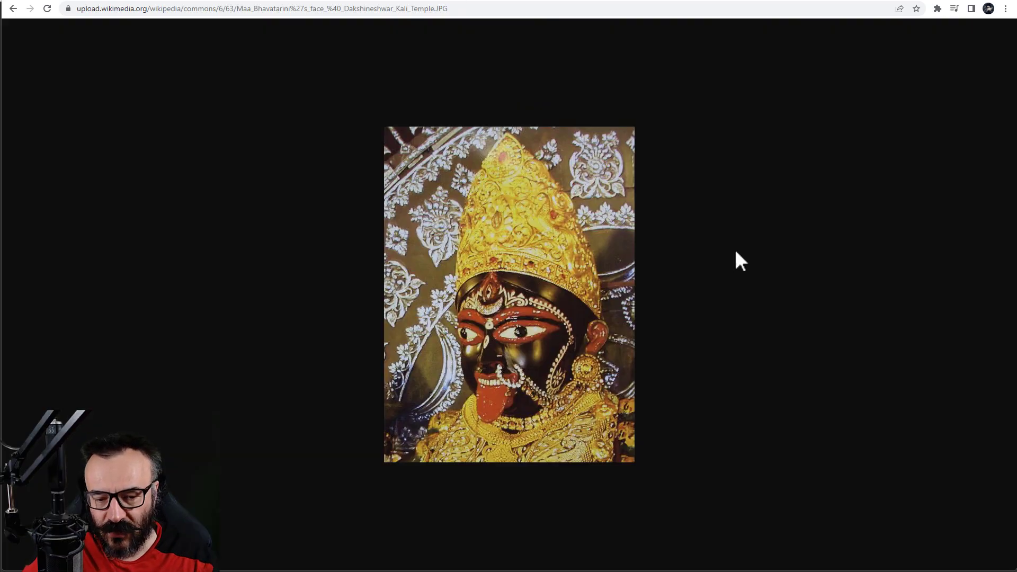
pyautogui.click(574, 2)
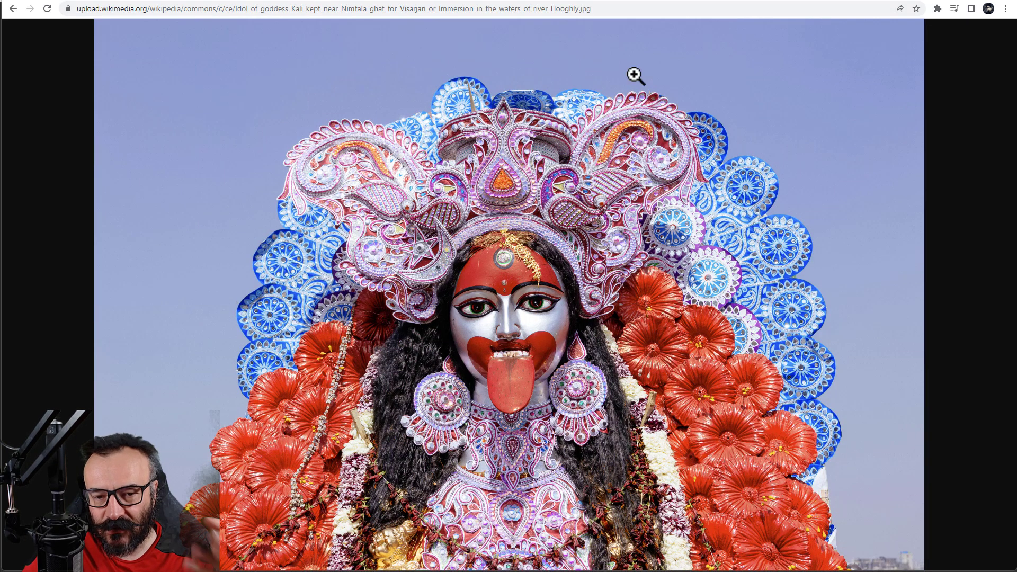
pyautogui.click(708, 2)
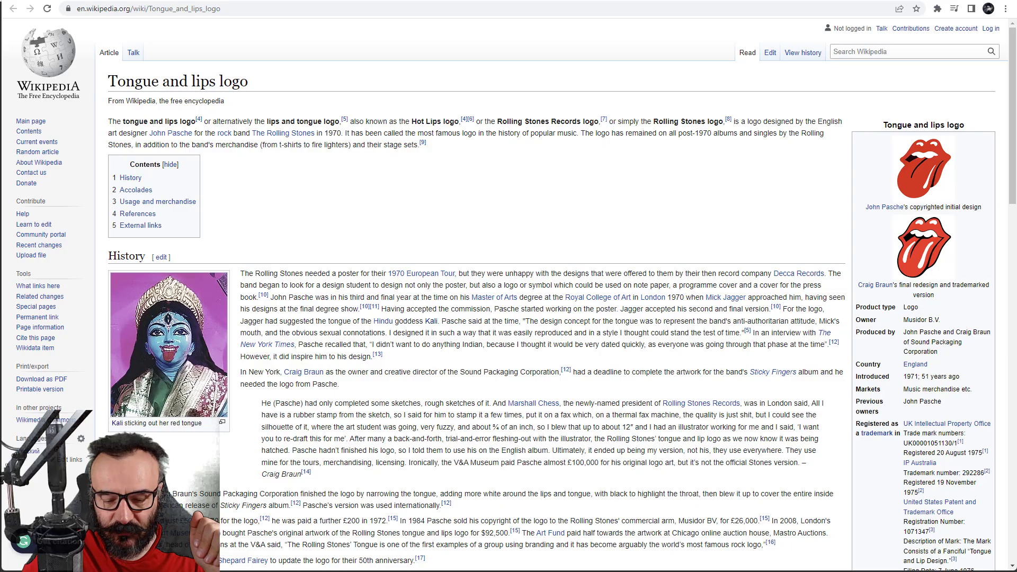
# Switch to Bridge, open _69A5492.CR3 in Camera Raw and check its output color space and bit depth.
pyautogui.hotkey('alt', 'Tab')
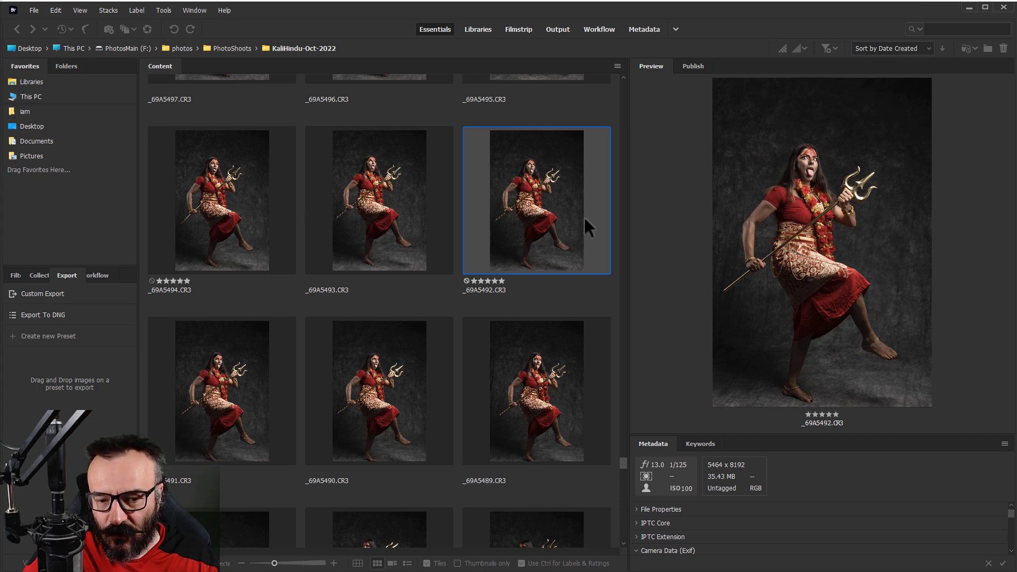
pyautogui.click(539, 217)
pyautogui.press('space')
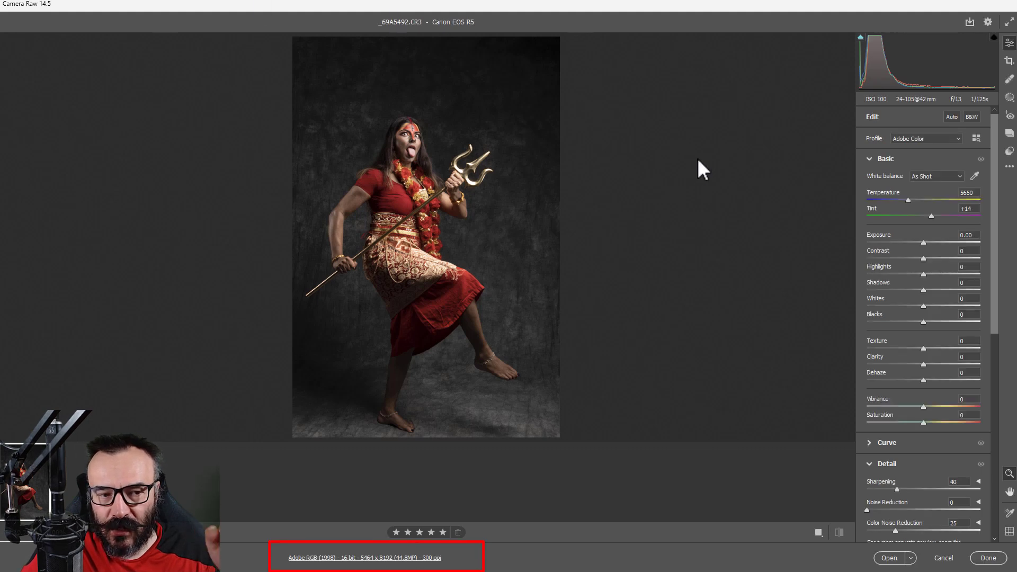
pyautogui.click(414, 560)
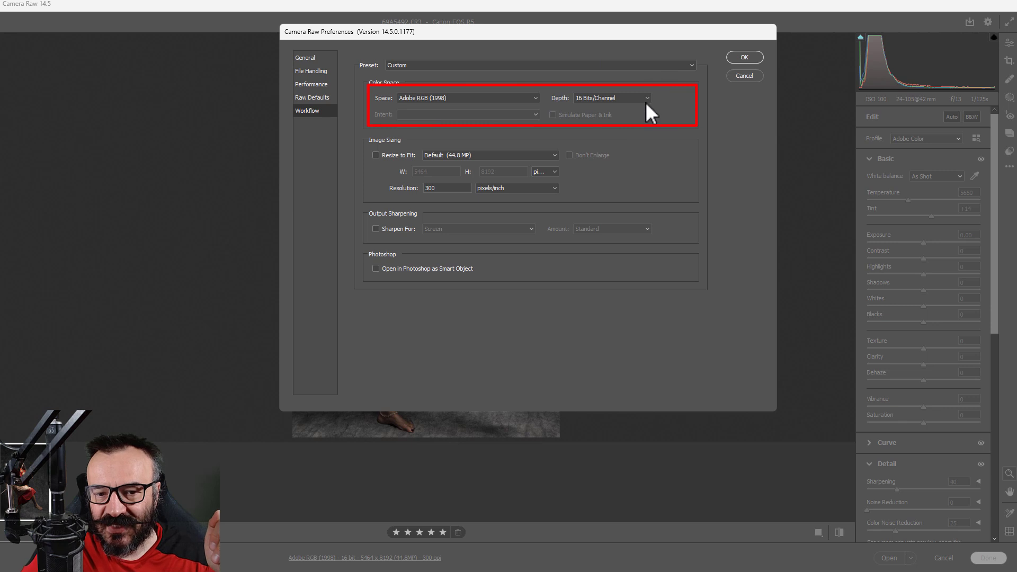
pyautogui.click(747, 56)
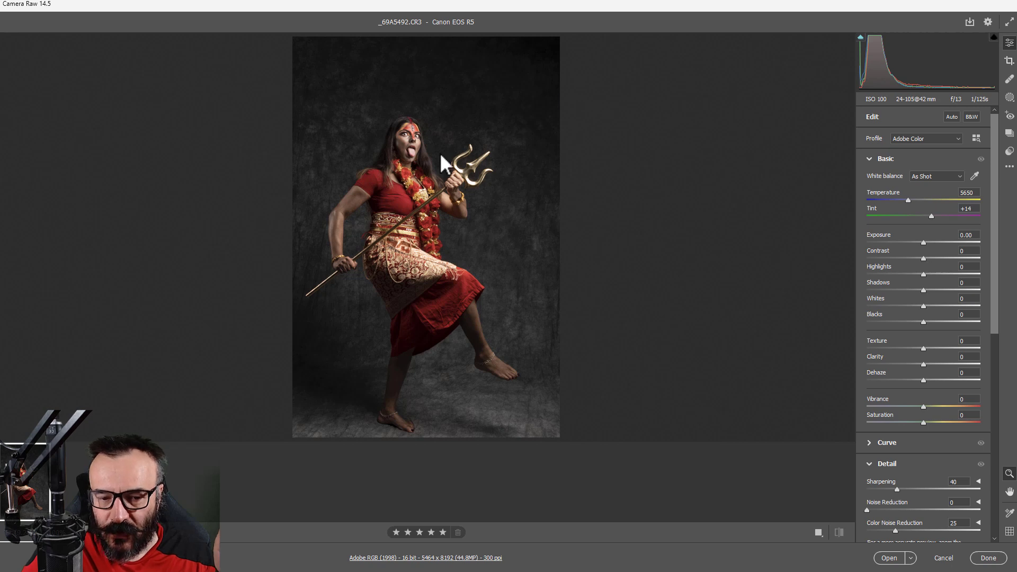
# Recover tonal detail in the raw photo by setting Highlights to -100 and Shadows to +18.
pyautogui.moveTo(419, 159); pyautogui.dragTo(443, 186)
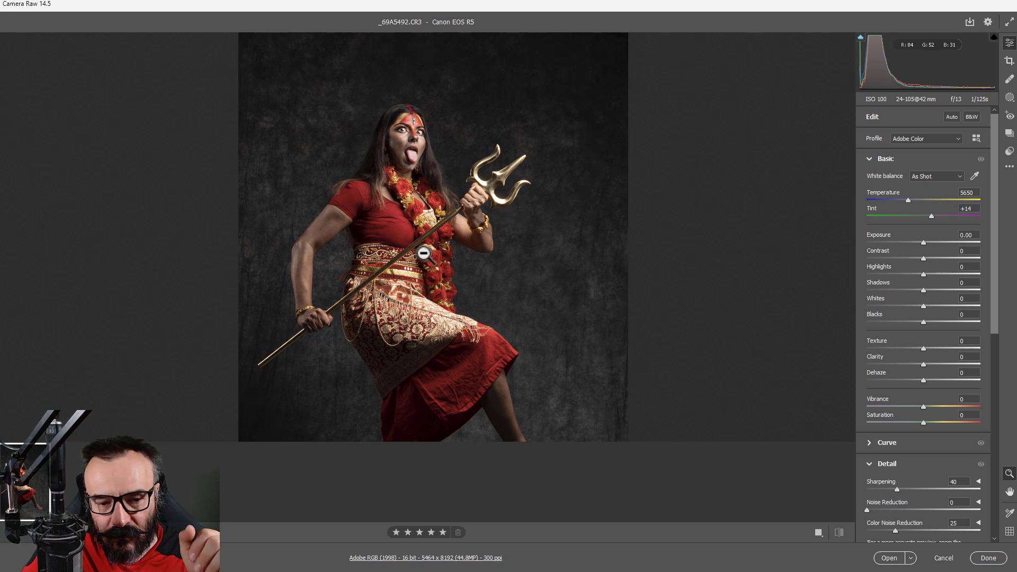
pyautogui.moveTo(427, 257); pyautogui.dragTo(381, 237)
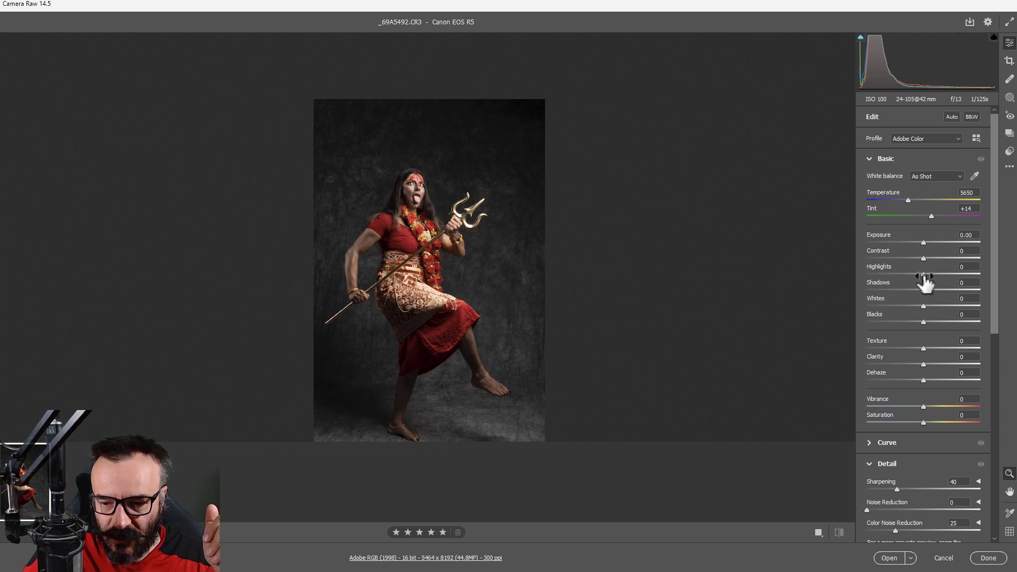
pyautogui.moveTo(924, 275); pyautogui.dragTo(893, 284)
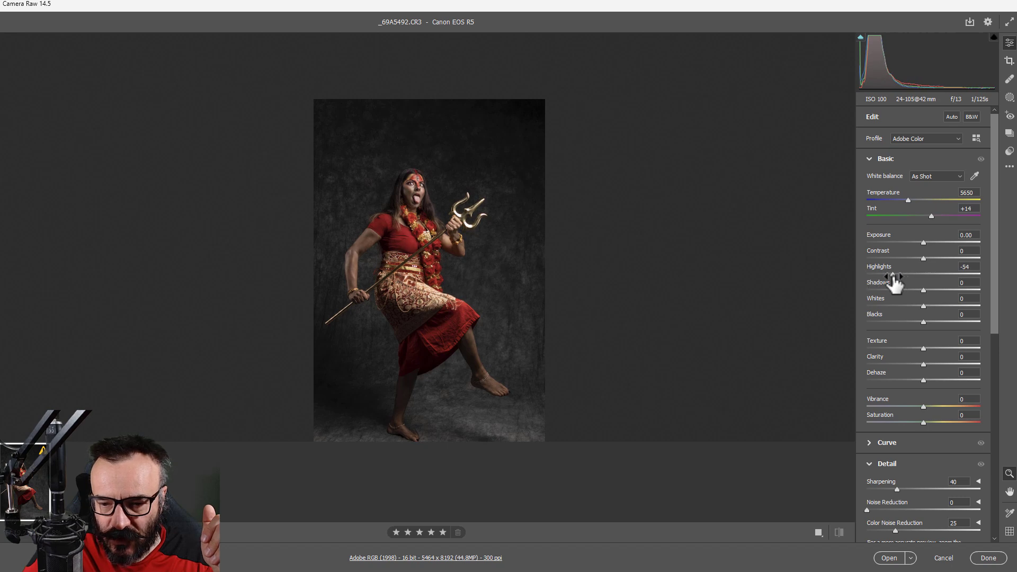
pyautogui.click(563, 286)
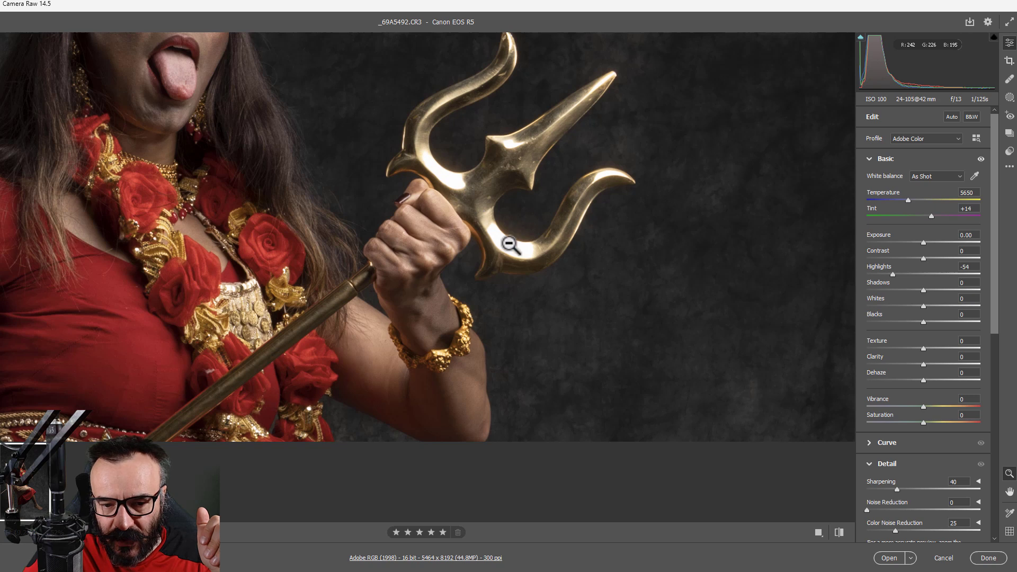
pyautogui.moveTo(892, 279); pyautogui.dragTo(845, 284)
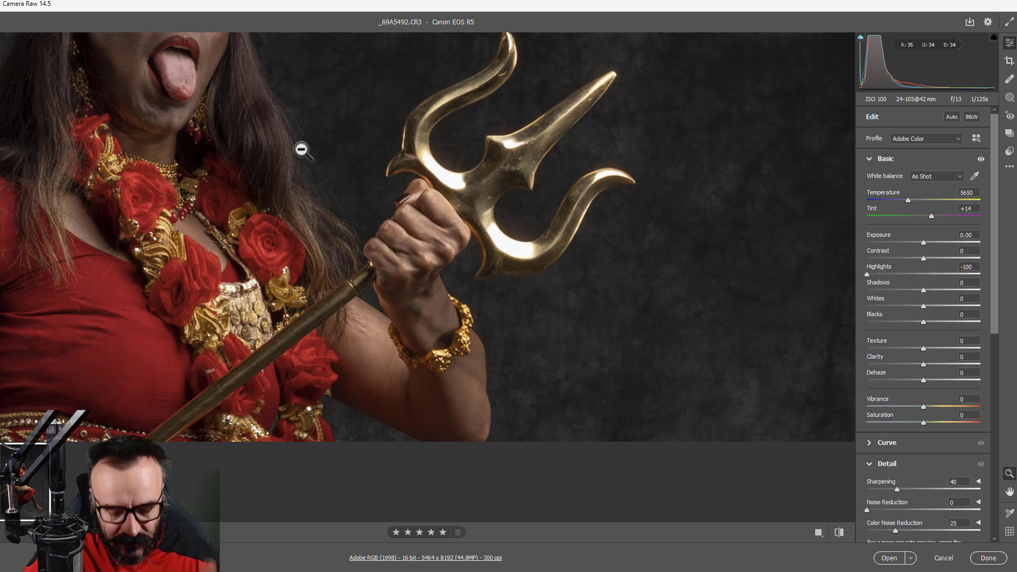
pyautogui.moveTo(229, 123); pyautogui.dragTo(477, 325)
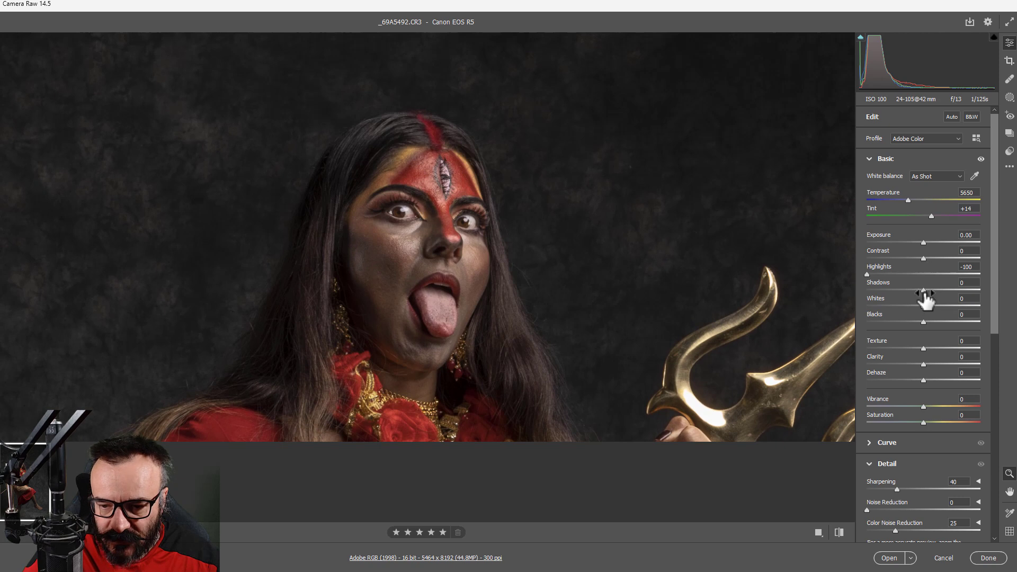
pyautogui.moveTo(924, 291)
pyautogui.mouseDown()
pyautogui.moveTo(989, 300)
pyautogui.moveTo(924, 298)
pyautogui.moveTo(936, 299)
pyautogui.mouseUp()
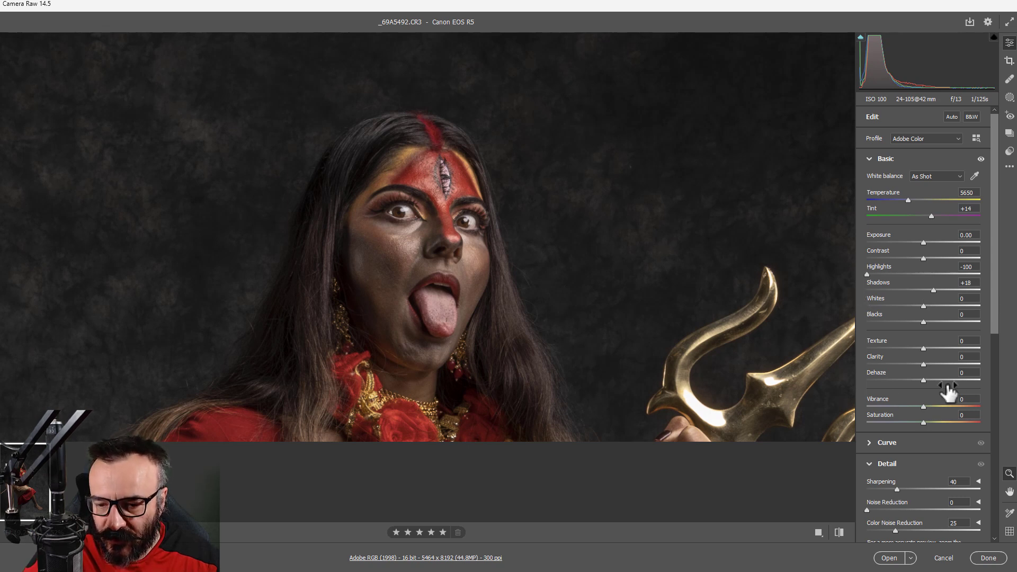
# Set the Sharpening to 69 and the Color Mixer's Oranges luminance to +12.
pyautogui.scroll(-3, 907, 434)
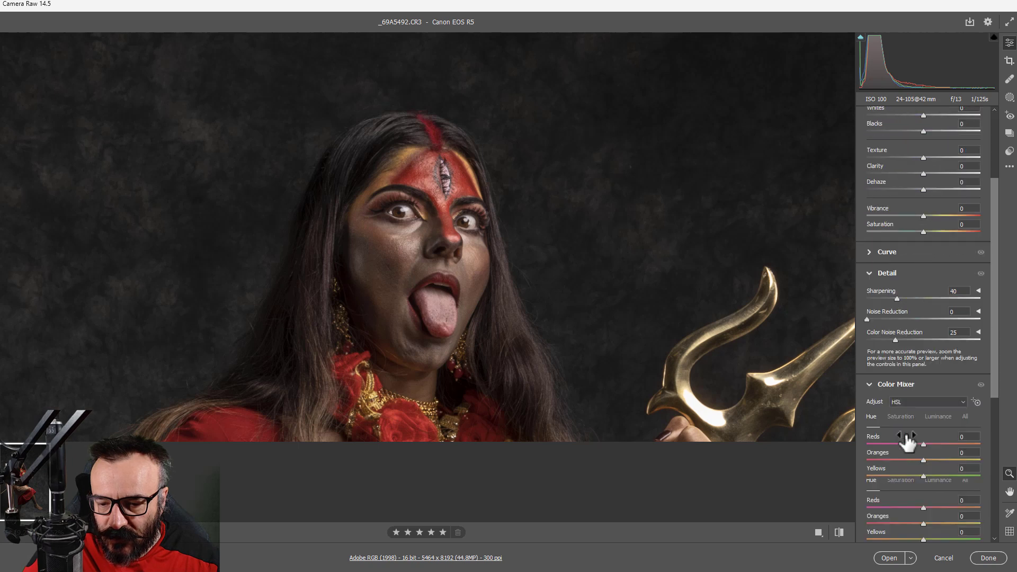
pyautogui.moveTo(901, 304); pyautogui.dragTo(919, 303)
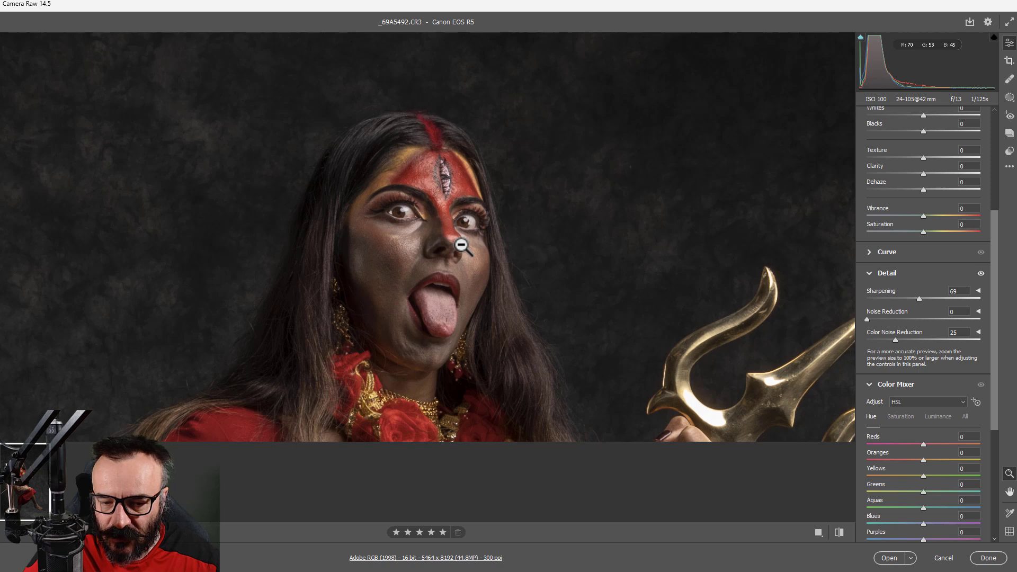
pyautogui.click(938, 416)
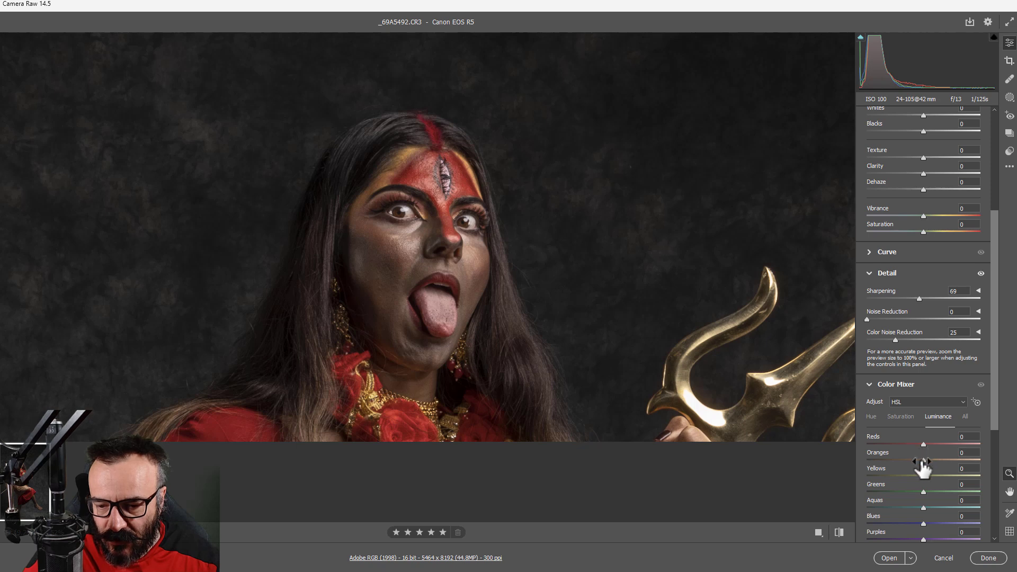
pyautogui.moveTo(921, 465)
pyautogui.mouseDown()
pyautogui.moveTo(966, 466)
pyautogui.moveTo(916, 468)
pyautogui.moveTo(933, 466)
pyautogui.mouseUp()
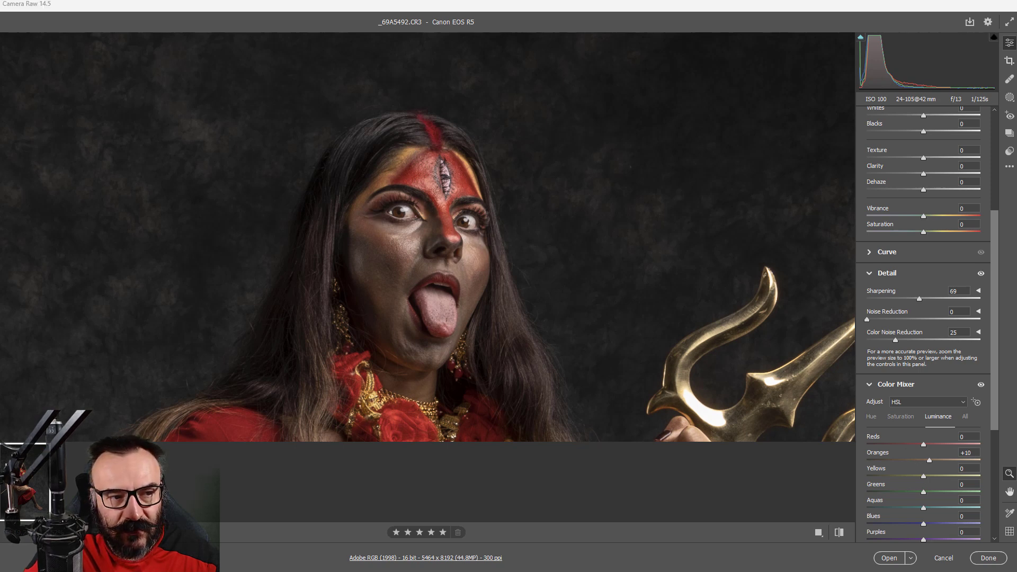
pyautogui.press('Return')
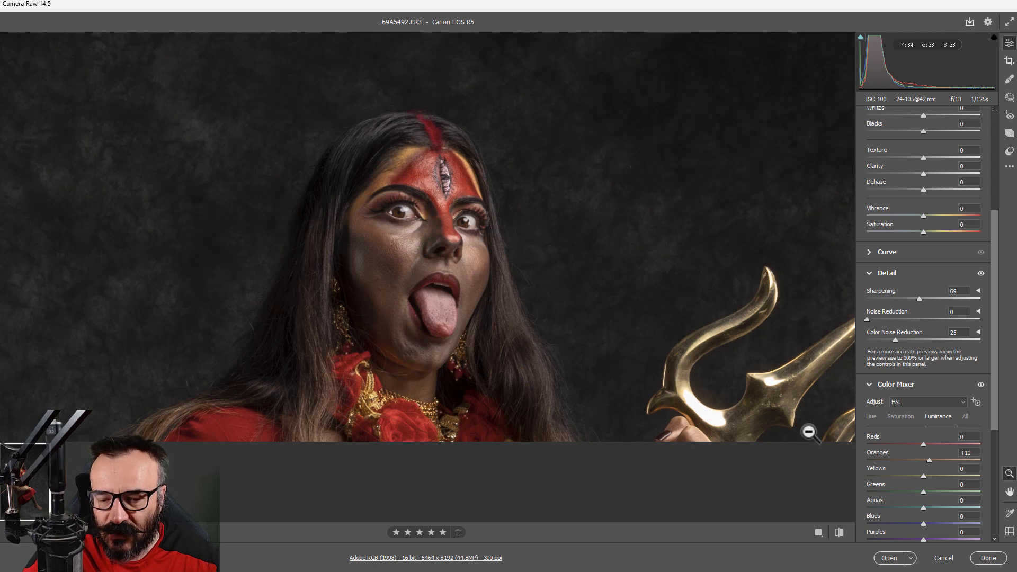
pyautogui.moveTo(928, 460)
pyautogui.mouseDown()
pyautogui.moveTo(866, 460)
pyautogui.moveTo(949, 460)
pyautogui.moveTo(835, 477)
pyautogui.moveTo(973, 479)
pyautogui.moveTo(806, 460)
pyautogui.moveTo(935, 480)
pyautogui.moveTo(884, 479)
pyautogui.moveTo(923, 479)
pyautogui.mouseUp()
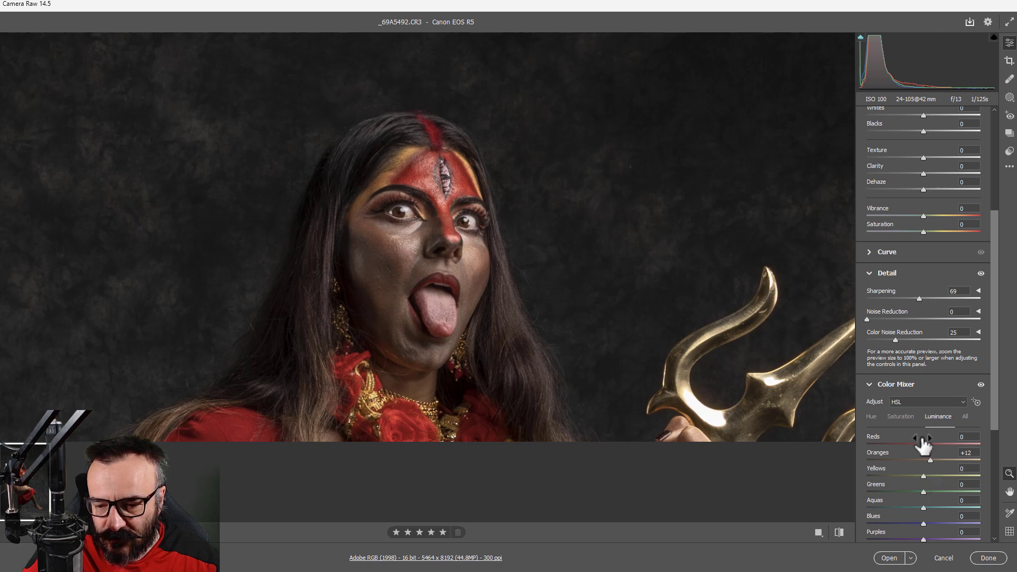
# Check the Optics profile corrections and open the adjusted raw photo in Photoshop.
pyautogui.scroll(-2, 560, 286)
pyautogui.scroll(-2, 561, 287)
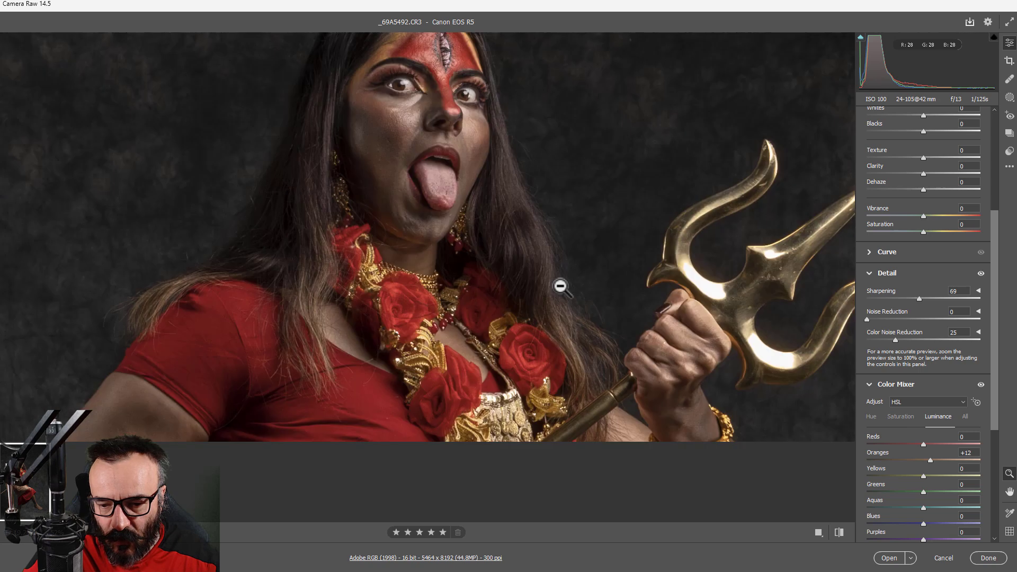
pyautogui.scroll(-5, 930, 424)
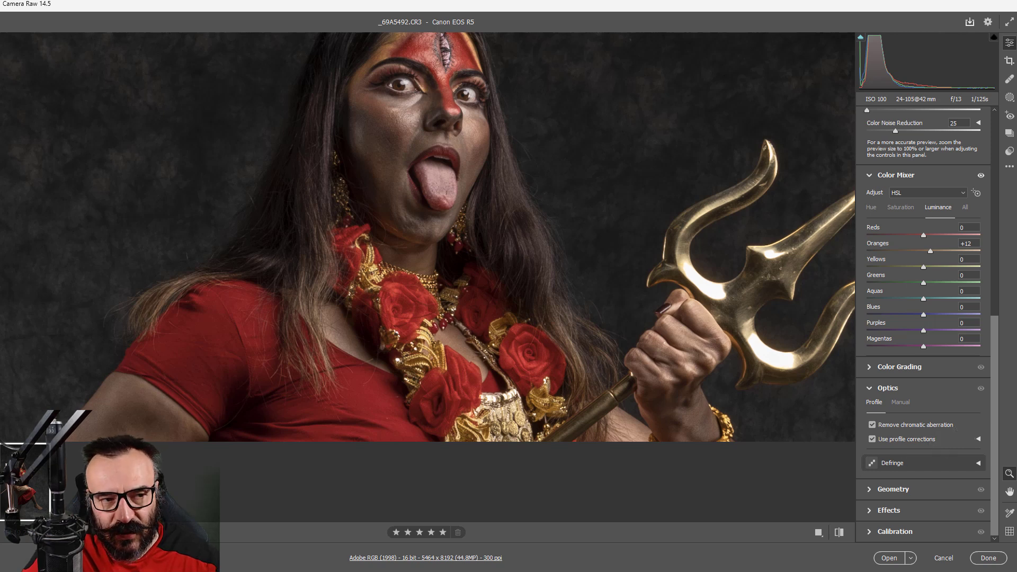
pyautogui.press('Return')
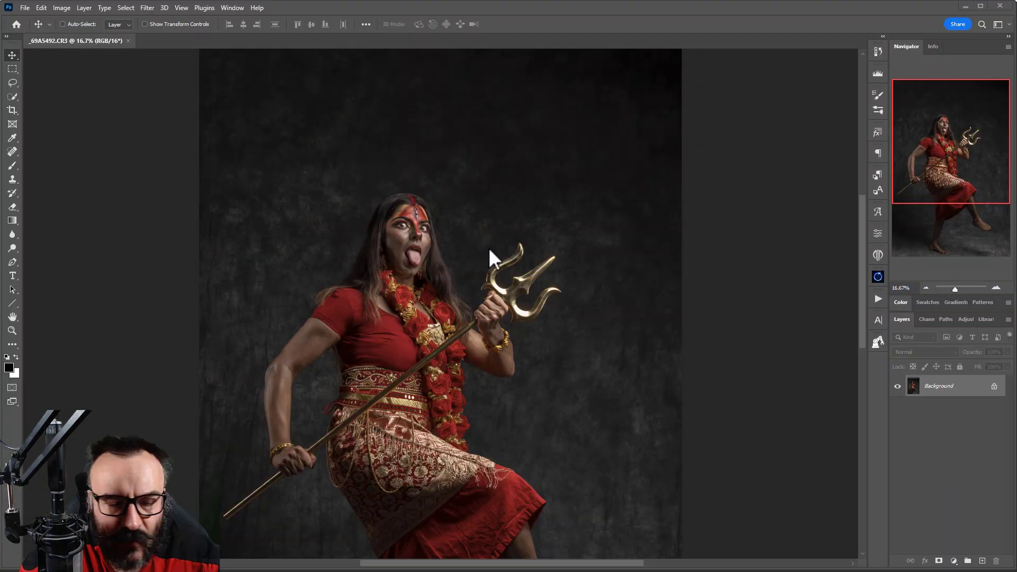
pyautogui.scroll(-3, 608, 352)
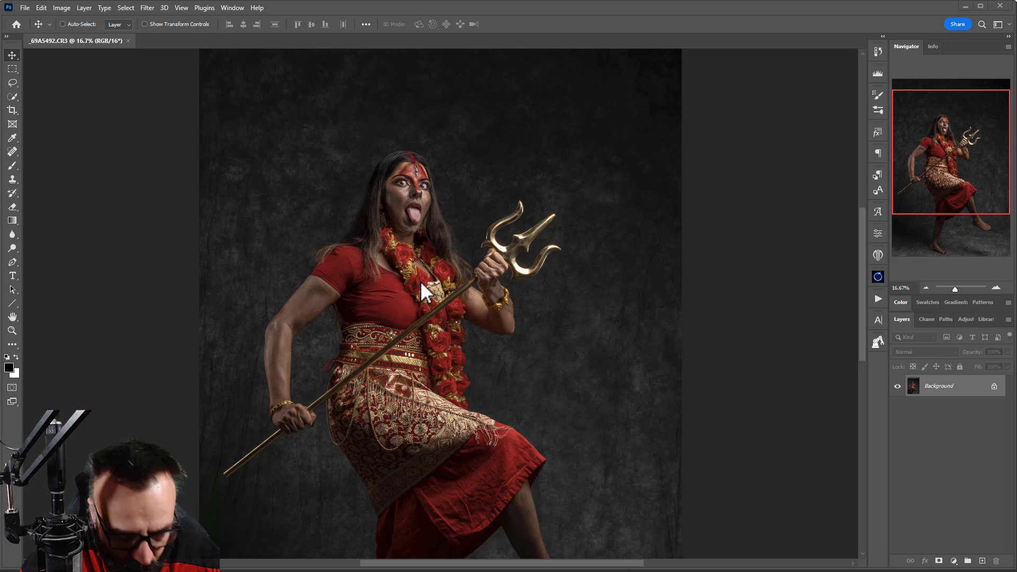
pyautogui.scroll(-2, 481, 294)
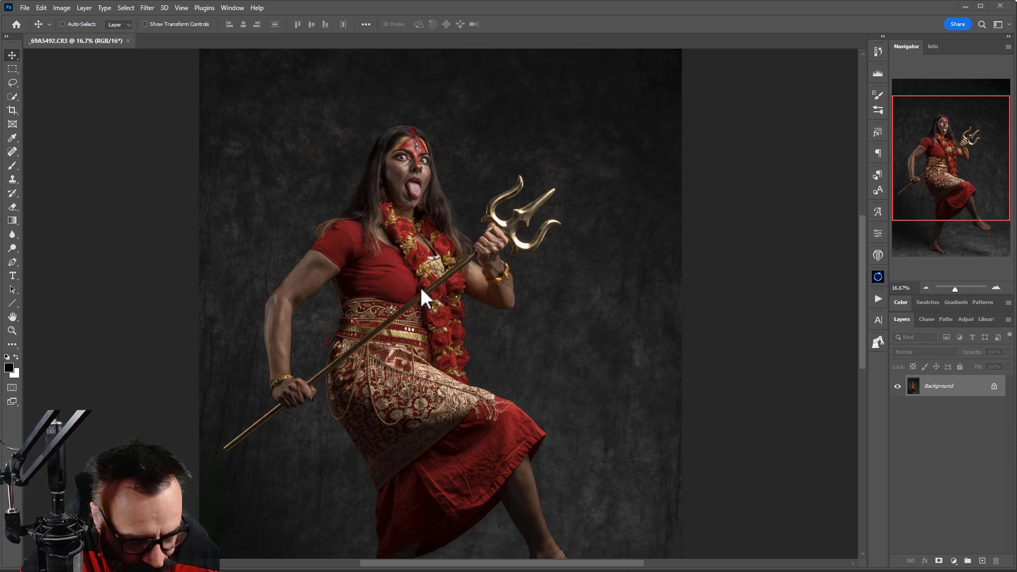
# Extend the canvas beyond the photo's left, top and bottom edges with the Crop tool, filling the new areas with Content-Aware.
pyautogui.scroll(-3, 420, 287)
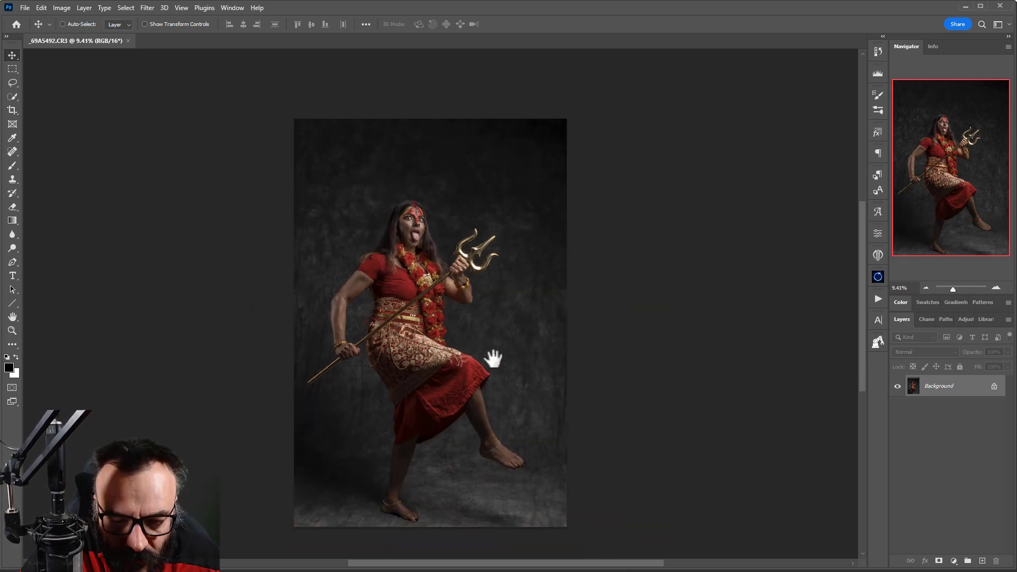
pyautogui.moveTo(493, 359); pyautogui.dragTo(511, 320)
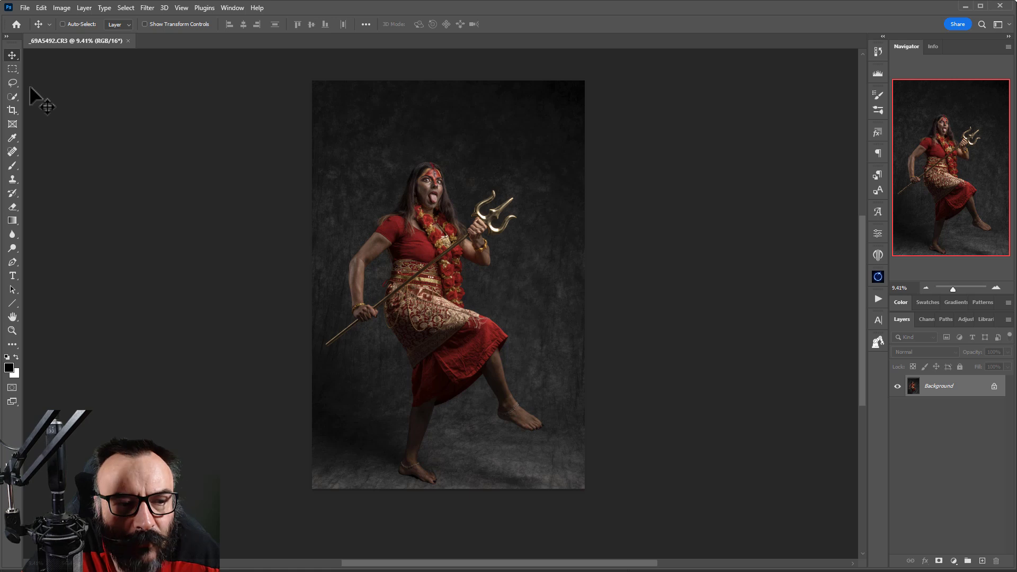
pyautogui.click(11, 111)
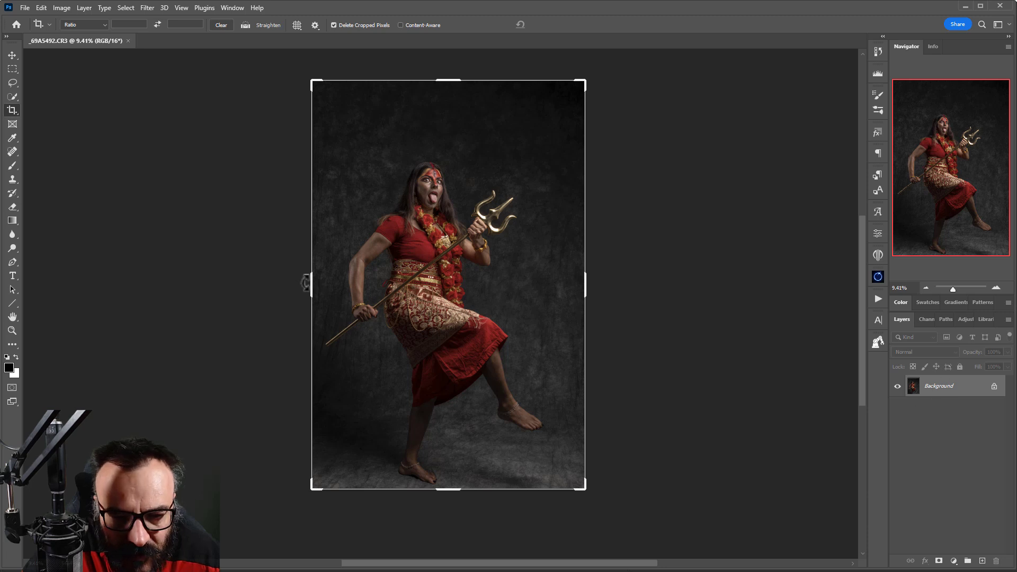
pyautogui.click(312, 281)
pyautogui.moveTo(312, 282); pyautogui.dragTo(301, 282)
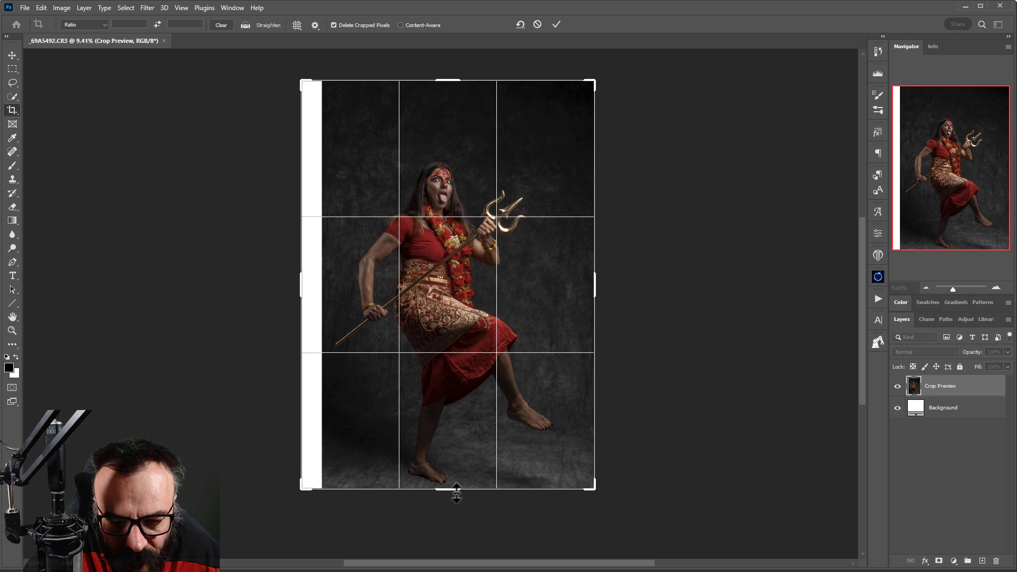
pyautogui.moveTo(456, 492); pyautogui.dragTo(457, 497)
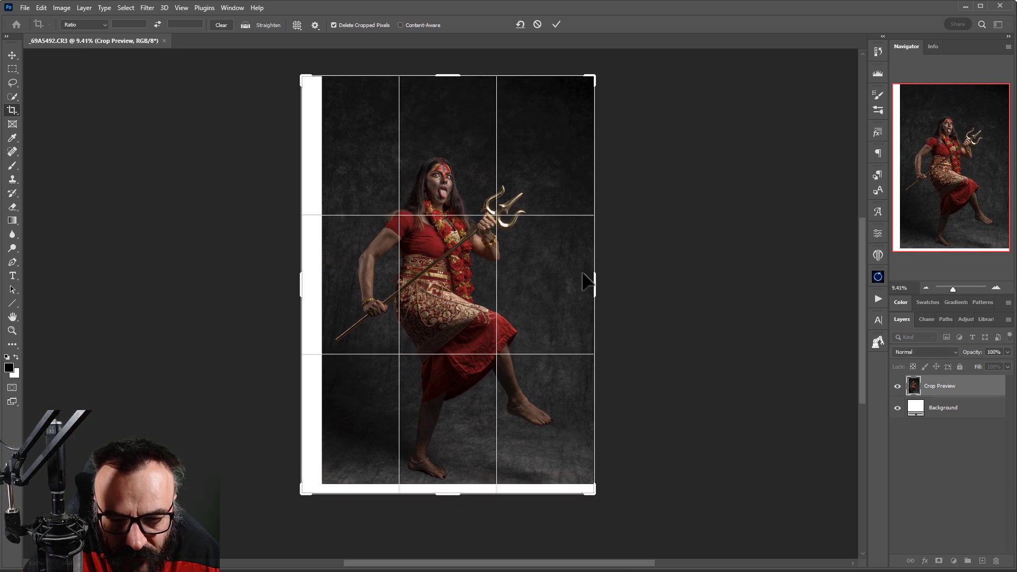
pyautogui.moveTo(598, 281); pyautogui.dragTo(590, 275)
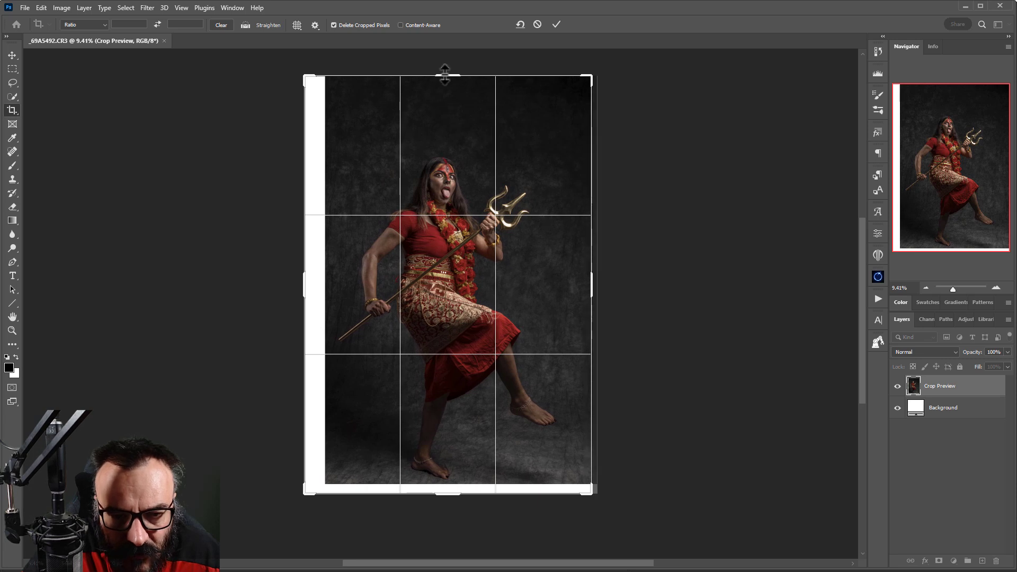
pyautogui.moveTo(448, 75); pyautogui.dragTo(446, 75)
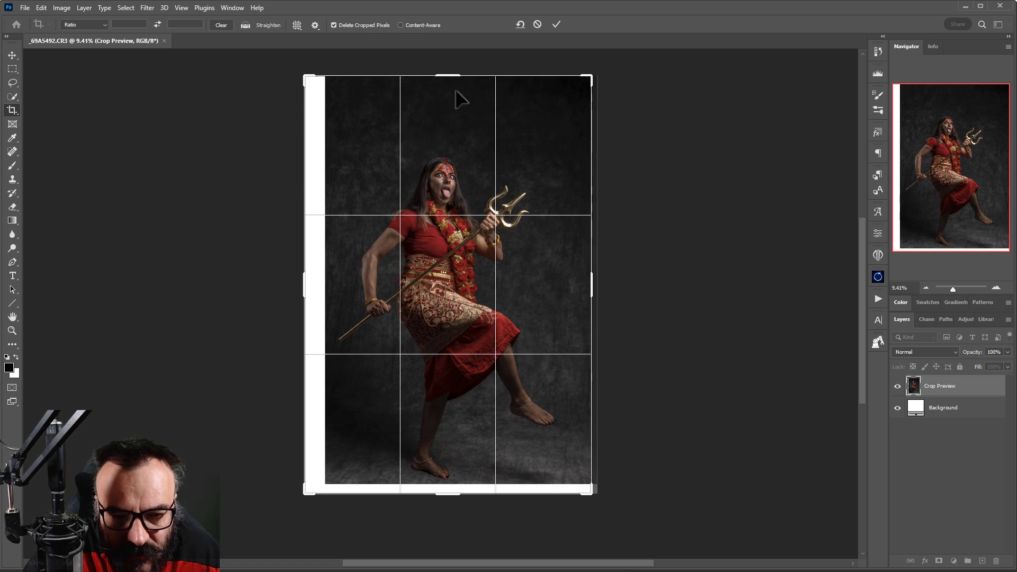
pyautogui.moveTo(447, 76)
pyautogui.mouseDown()
pyautogui.moveTo(458, 59)
pyautogui.moveTo(448, 68)
pyautogui.mouseUp()
pyautogui.moveTo(302, 275); pyautogui.dragTo(302, 275)
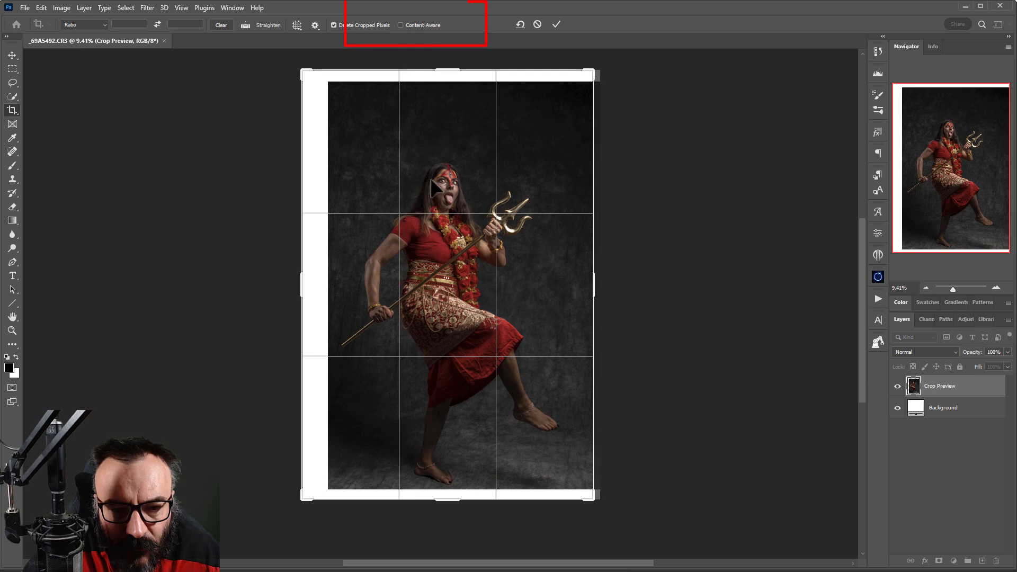
pyautogui.click(401, 25)
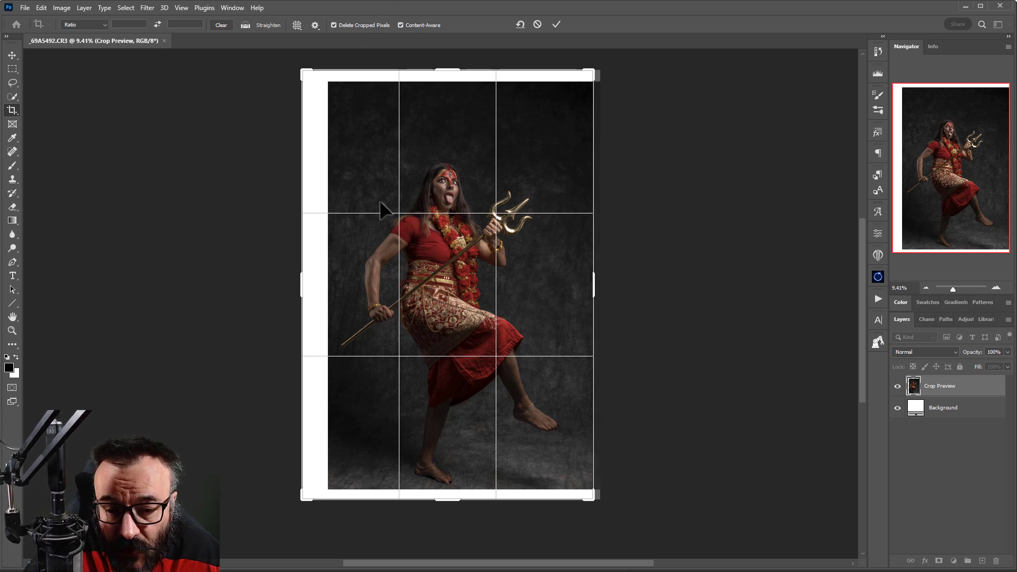
pyautogui.press('Return')
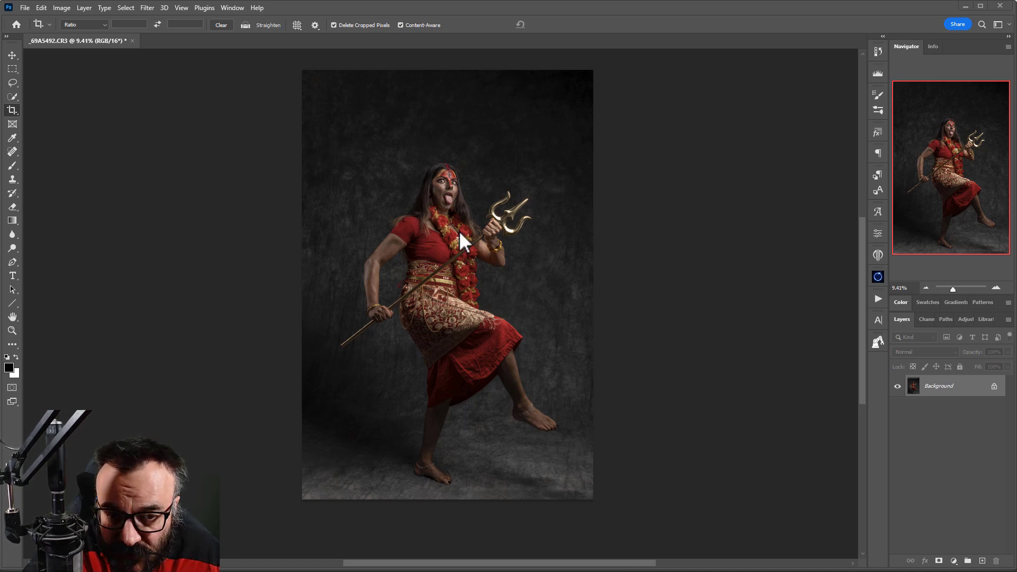
# Add a new empty layer above the Background and name it touchup.
pyautogui.click(983, 561)
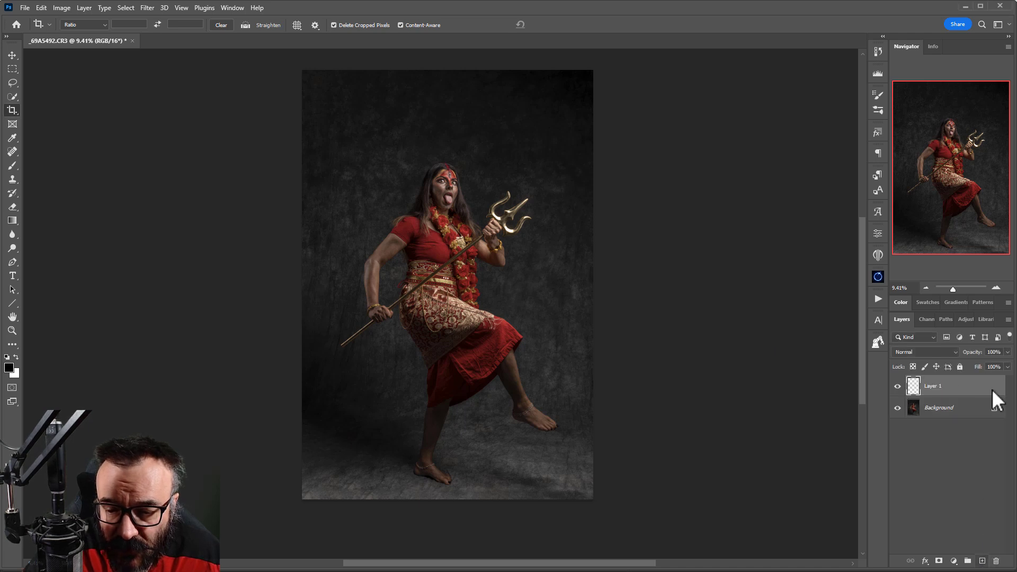
pyautogui.doubleClick(943, 386)
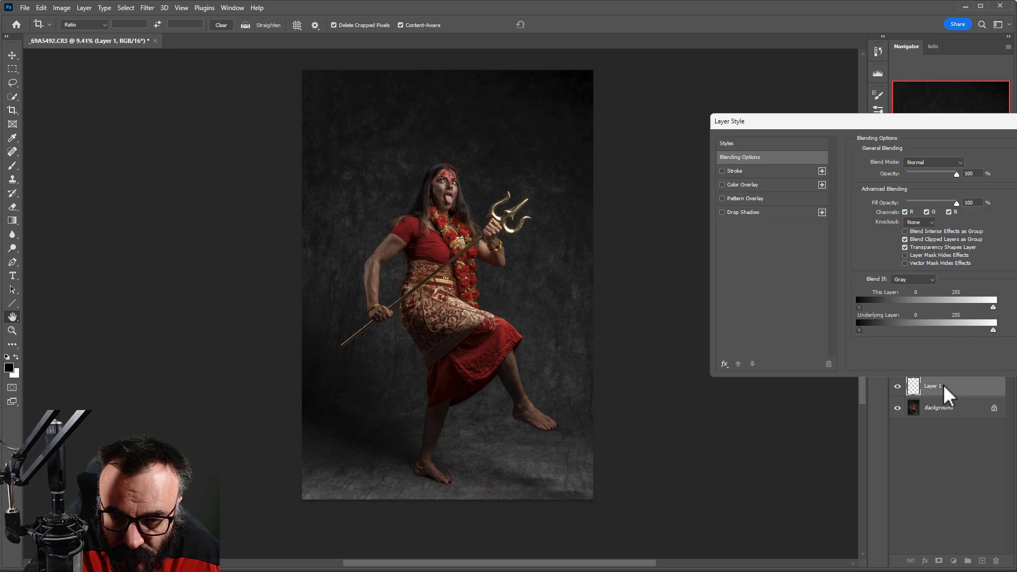
pyautogui.press('Escape')
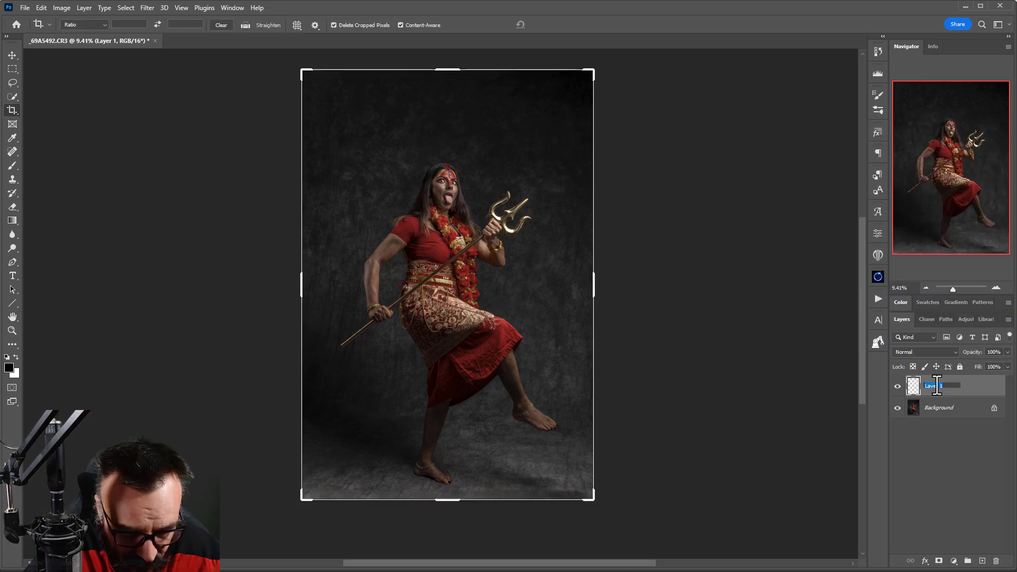
pyautogui.write('touc')
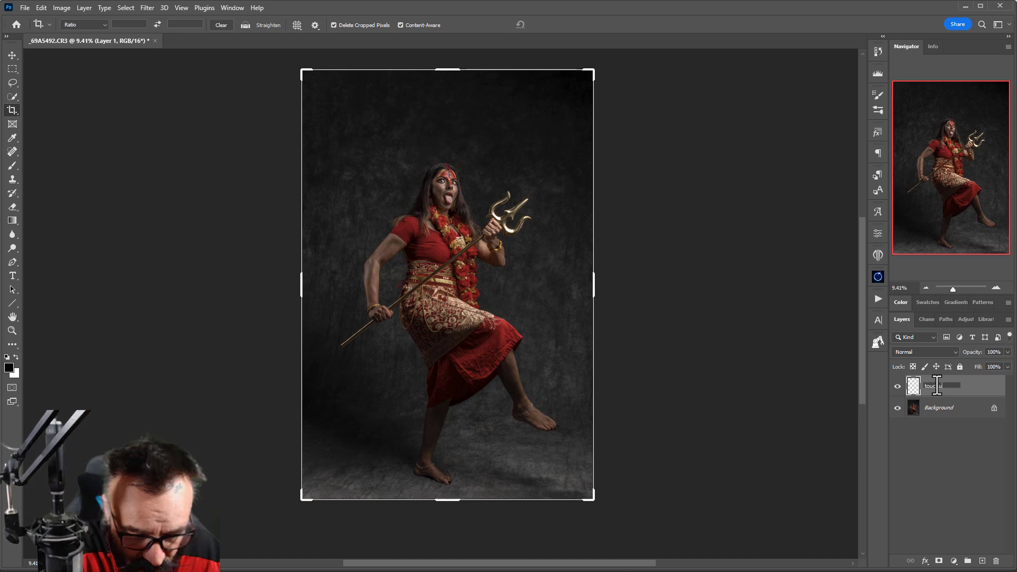
pyautogui.write('hup')
pyautogui.press('Return')
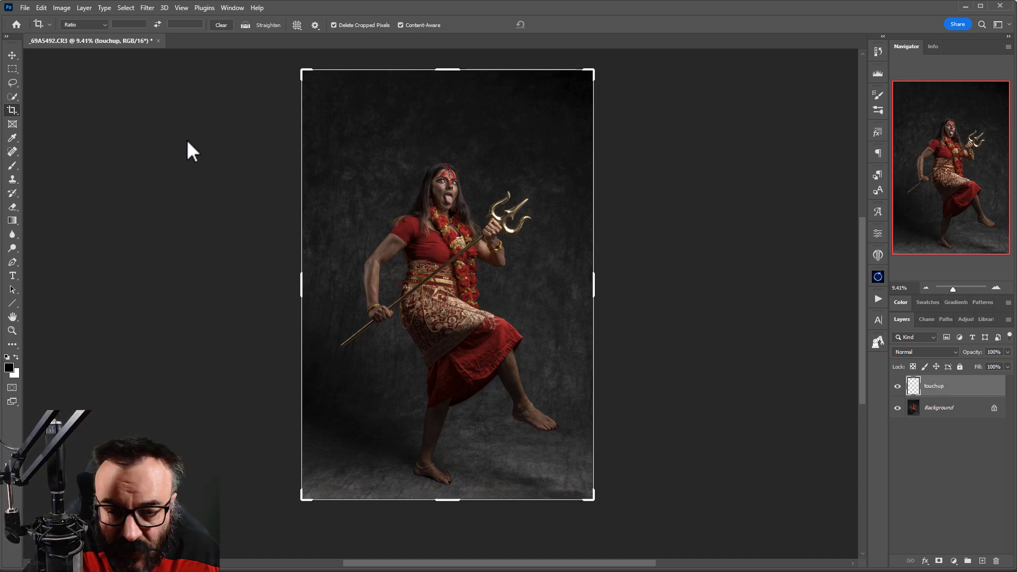
# Remove the small skin blemishes beside the chin on the touchup layer with the Spot Healing Brush.
pyautogui.click(12, 151)
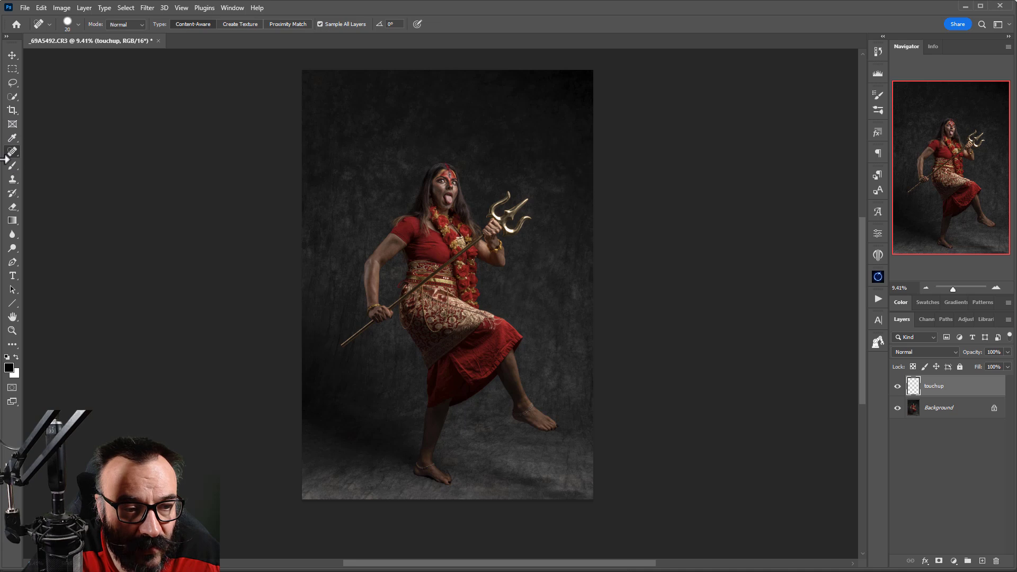
pyautogui.rightClick(11, 151)
pyautogui.click(72, 152)
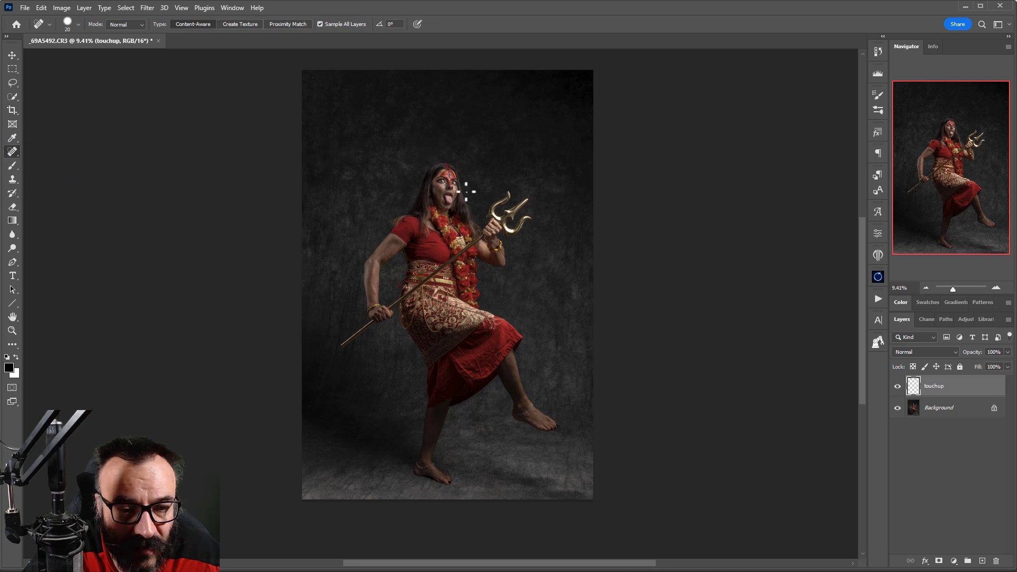
pyautogui.scroll(10, 424, 167)
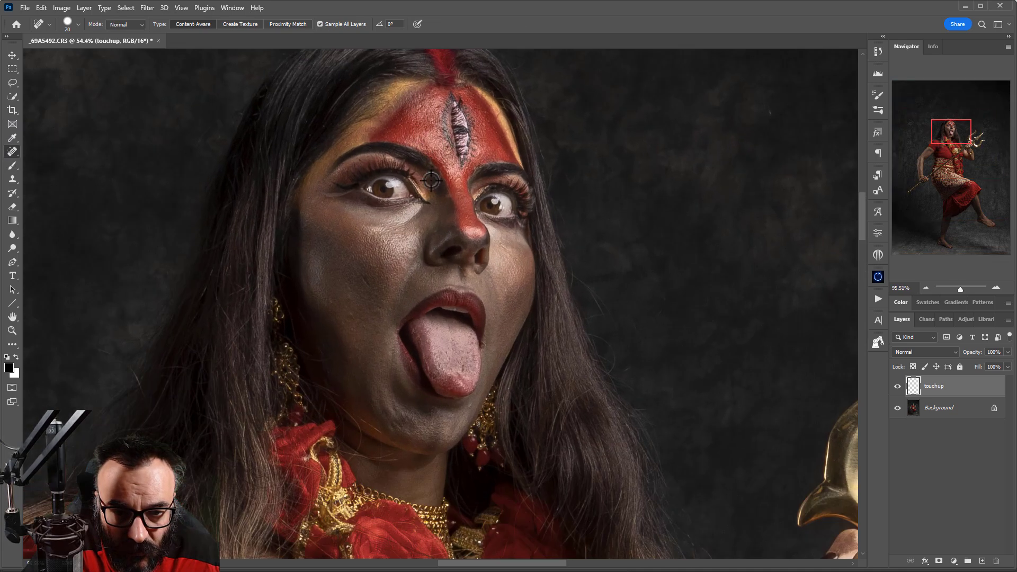
pyautogui.scroll(-5, 459, 206)
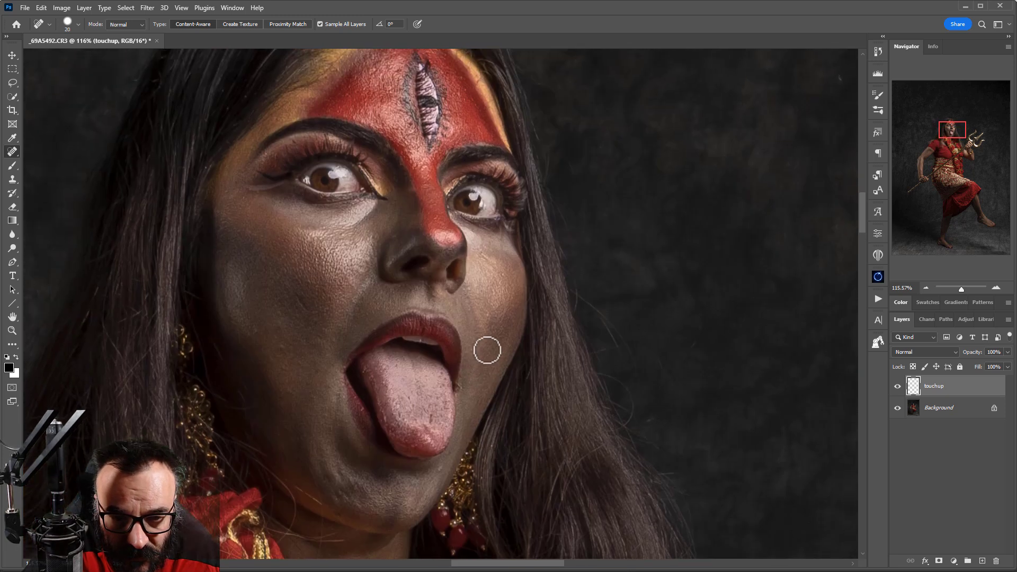
pyautogui.scroll(3, 422, 336)
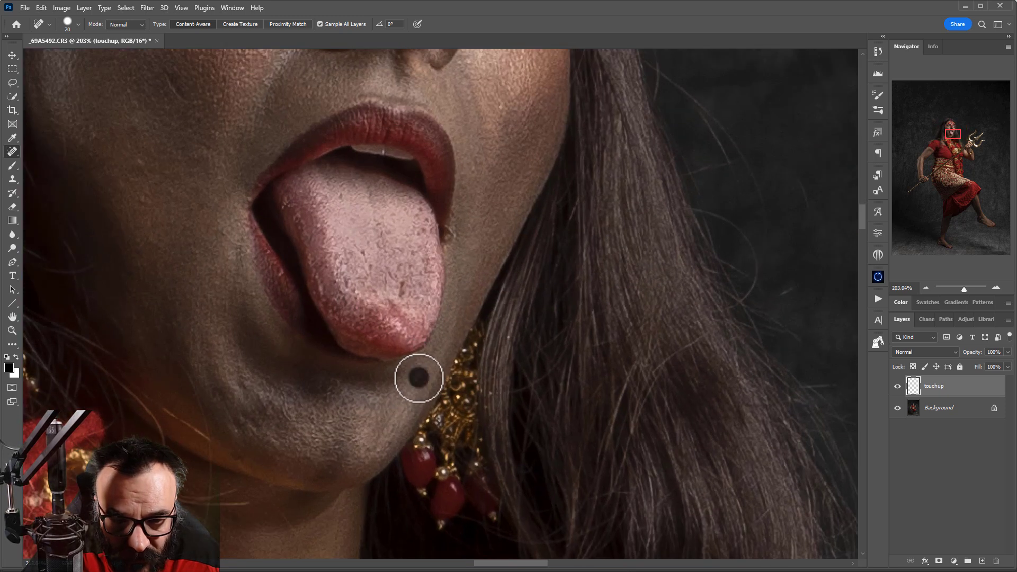
pyautogui.click(222, 395)
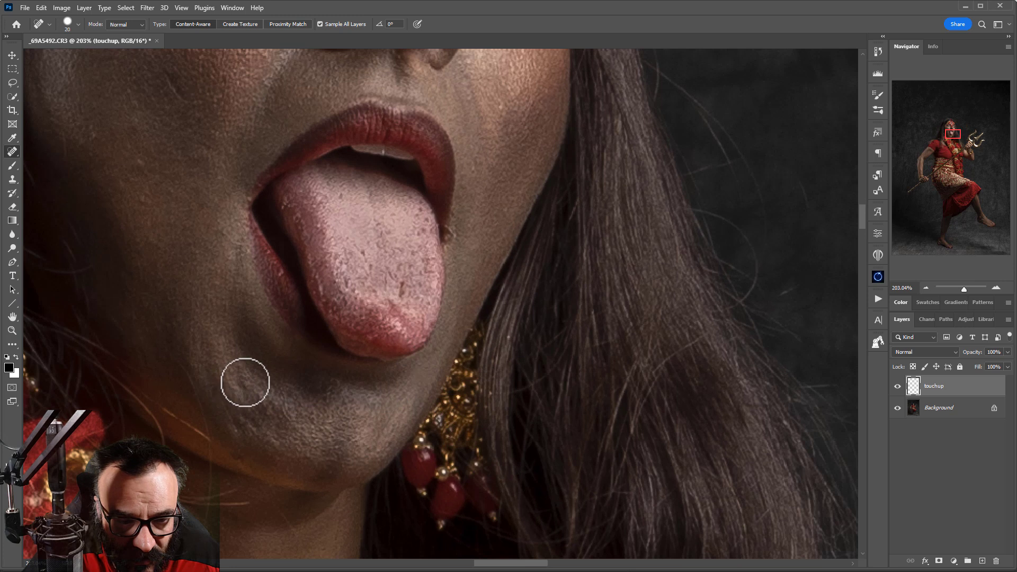
pyautogui.click(245, 381)
# Heal the spots and marks on the model's cheek beside the mouth.
pyautogui.scroll(5, 463, 371)
pyautogui.hscroll(-3, 464, 371)
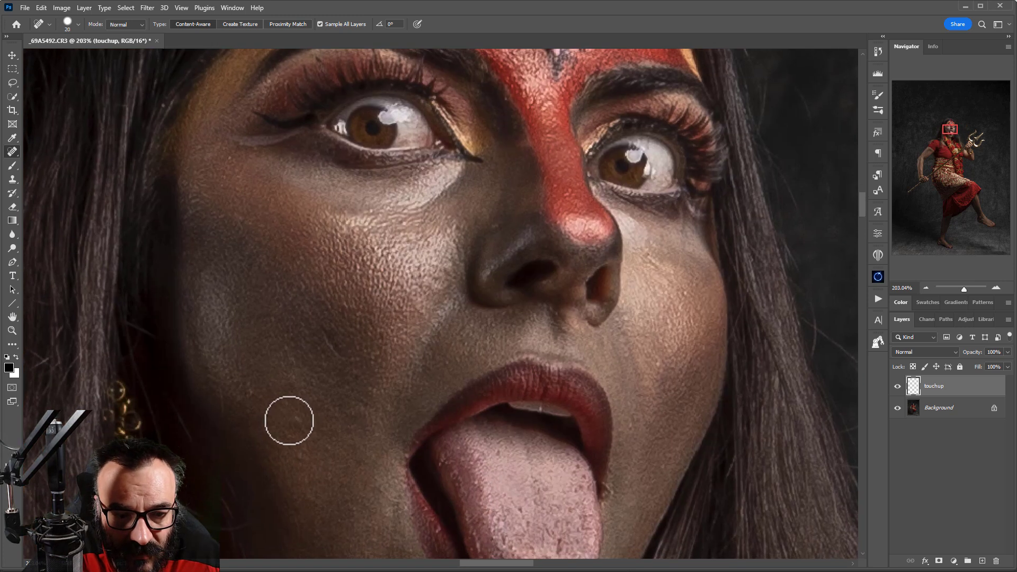
pyautogui.click(291, 376)
pyautogui.click(277, 440)
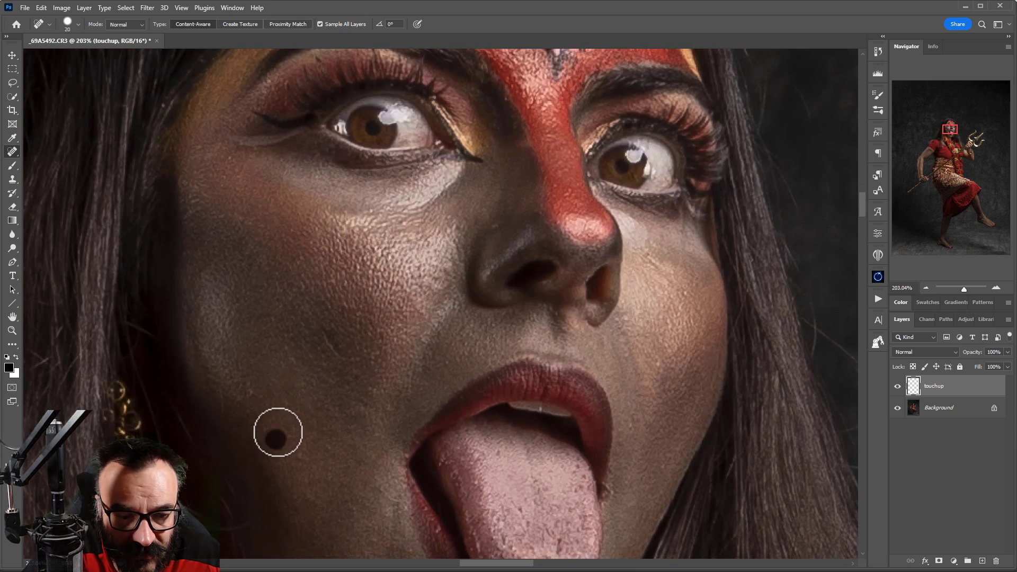
pyautogui.click(288, 412)
pyautogui.click(324, 338)
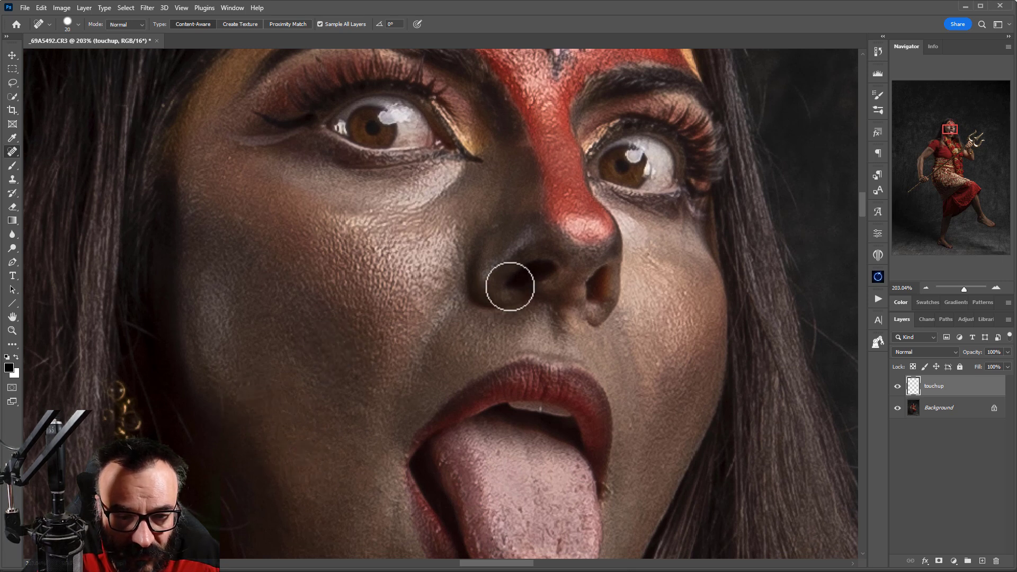
# Heal away the diagonal, side and vertical stitched seams on the front of the red blouse.
pyautogui.moveTo(509, 284); pyautogui.dragTo(402, 58)
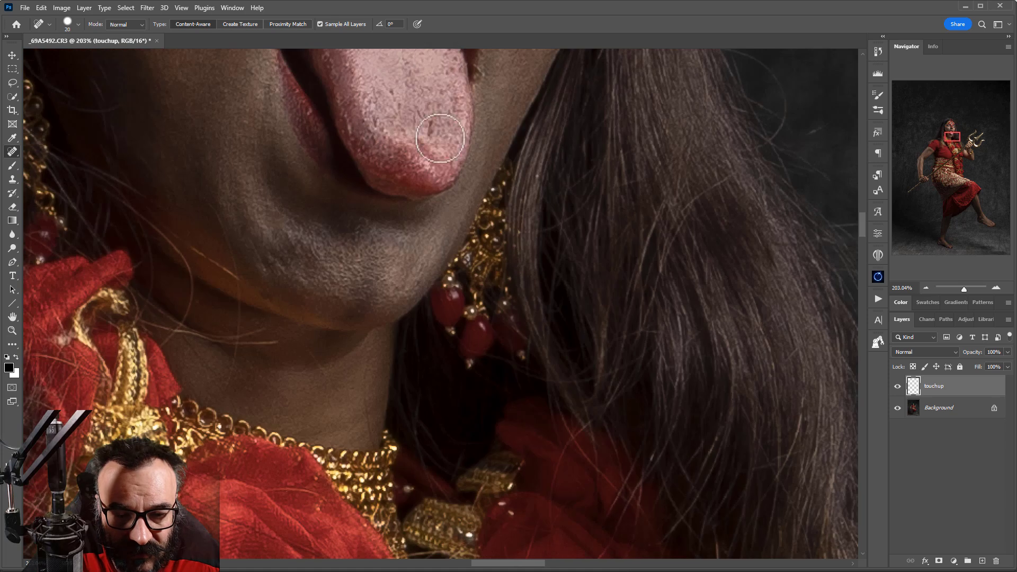
pyautogui.moveTo(529, 339); pyautogui.dragTo(549, 121)
pyautogui.scroll(-3, 548, 121)
pyautogui.scroll(-5, 530, 334)
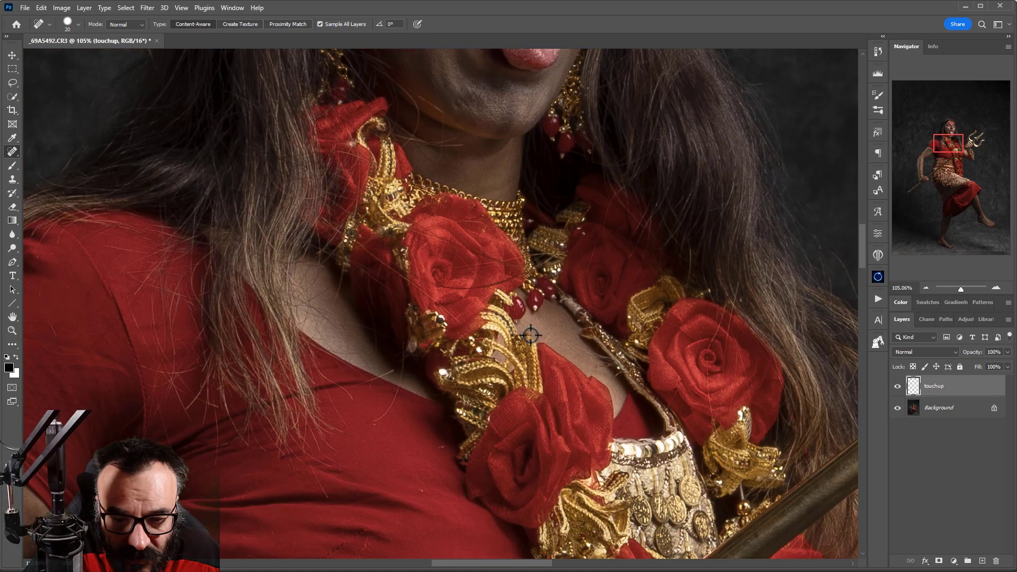
pyautogui.moveTo(527, 336); pyautogui.dragTo(468, 240)
pyautogui.scroll(4, 459, 215)
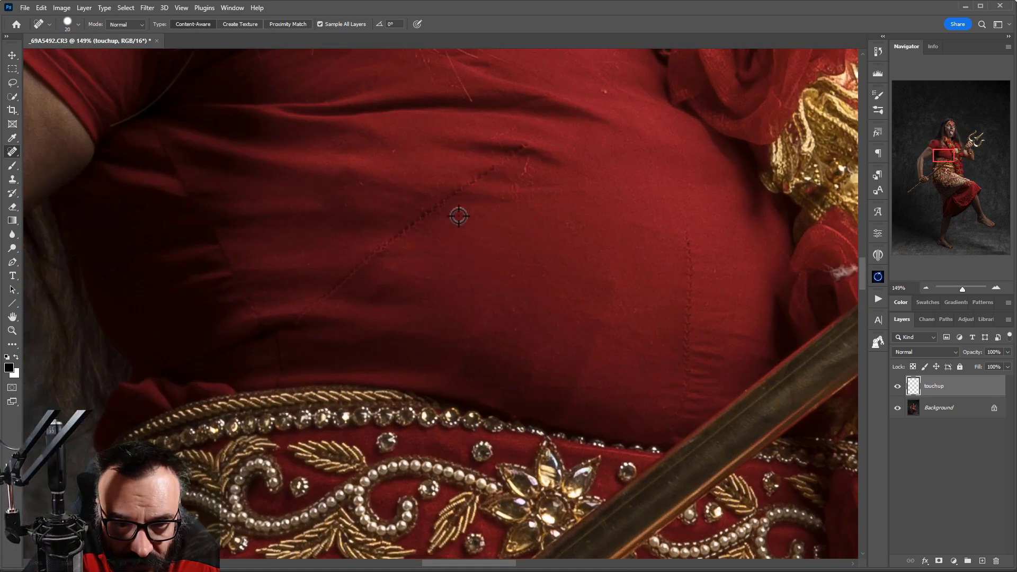
pyautogui.moveTo(527, 149)
pyautogui.mouseDown()
pyautogui.moveTo(476, 175)
pyautogui.moveTo(288, 320)
pyautogui.mouseUp()
pyautogui.moveTo(152, 120); pyautogui.dragTo(256, 313)
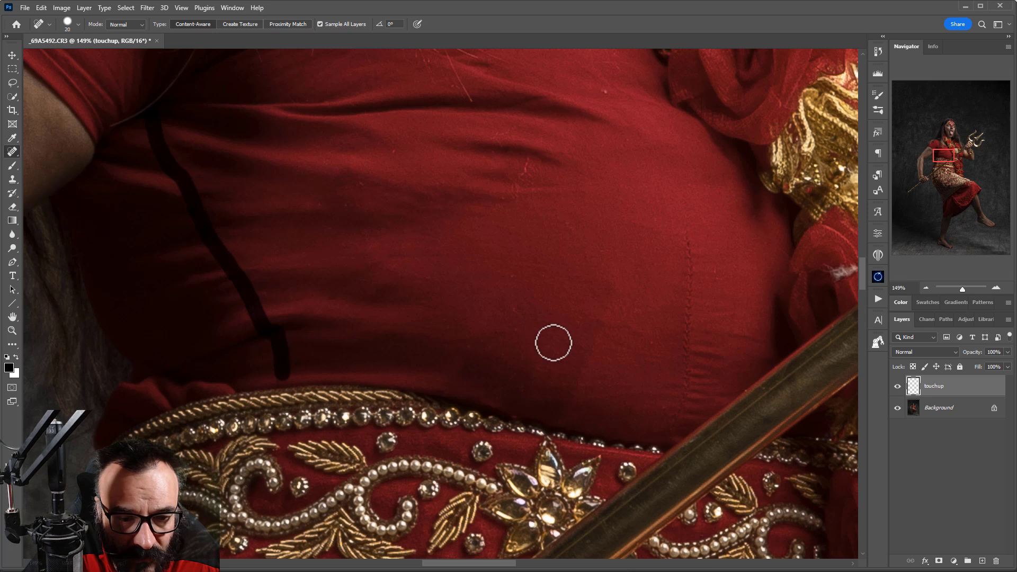
pyautogui.scroll(-3, 493, 331)
pyautogui.hscroll(6, 493, 331)
pyautogui.moveTo(347, 111)
pyautogui.mouseDown()
pyautogui.moveTo(346, 256)
pyautogui.moveTo(318, 331)
pyautogui.mouseUp()
# Enlarge the Spot Healing Brush to 60 px and heal the two long creases down the middle of the red skirt's front panel.
pyautogui.scroll(-5, 501, 272)
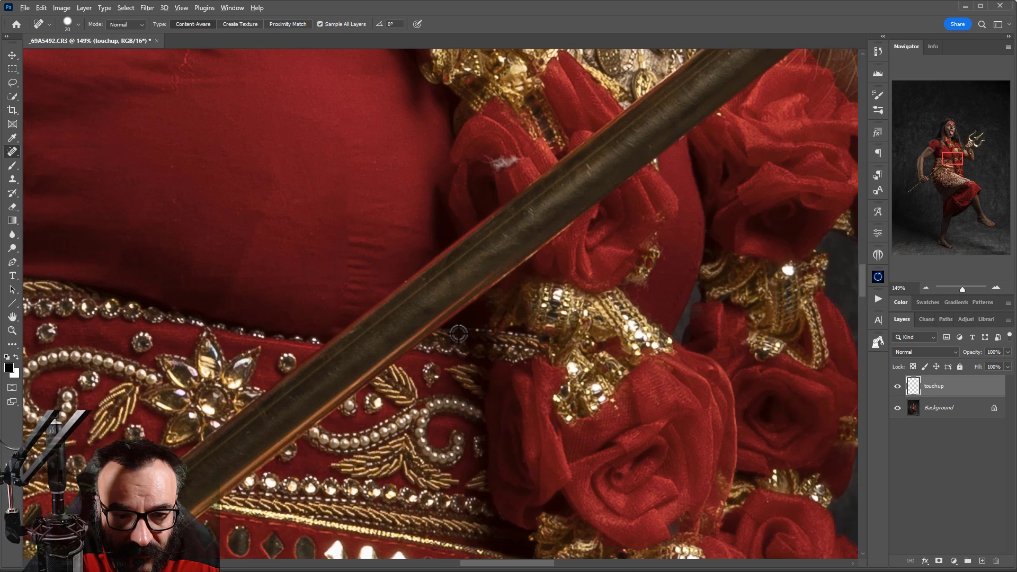
pyautogui.scroll(-8, 158, 199)
pyautogui.scroll(-3, 157, 199)
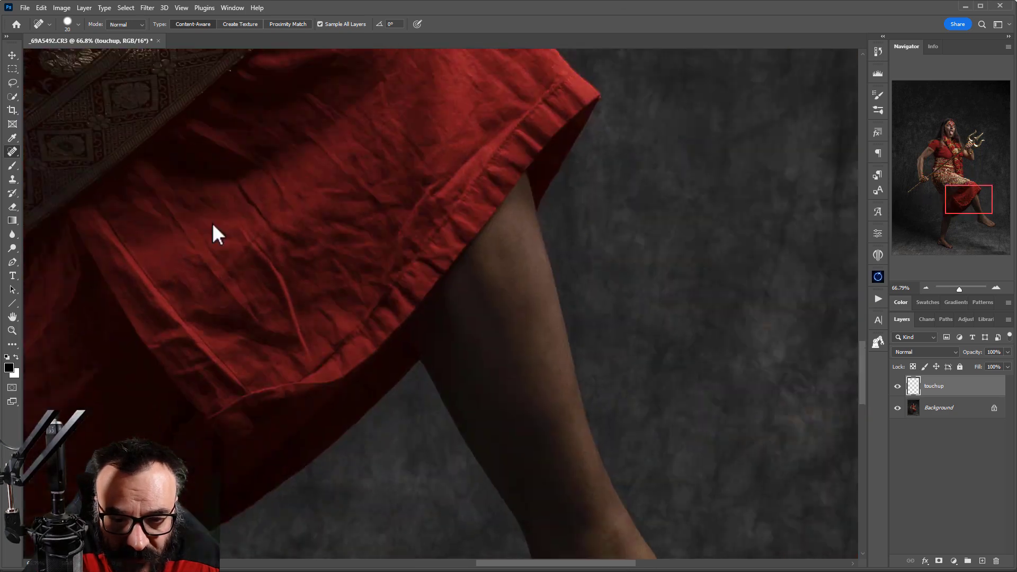
pyautogui.scroll(3, 214, 232)
pyautogui.hscroll(-1, 213, 232)
pyautogui.keyDown('alt'); pyautogui.click(540, 304); pyautogui.keyUp('alt')
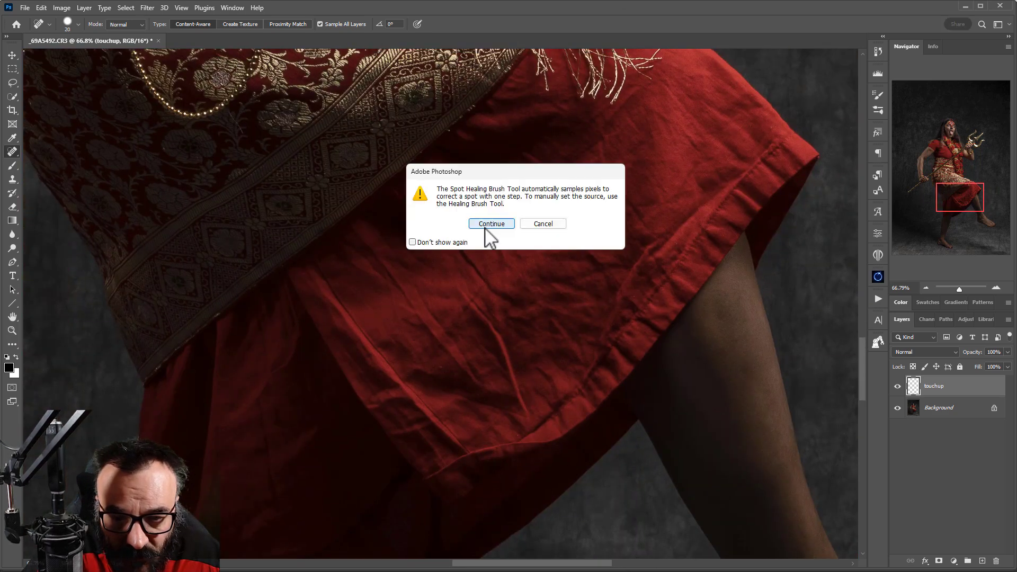
pyautogui.click(551, 228)
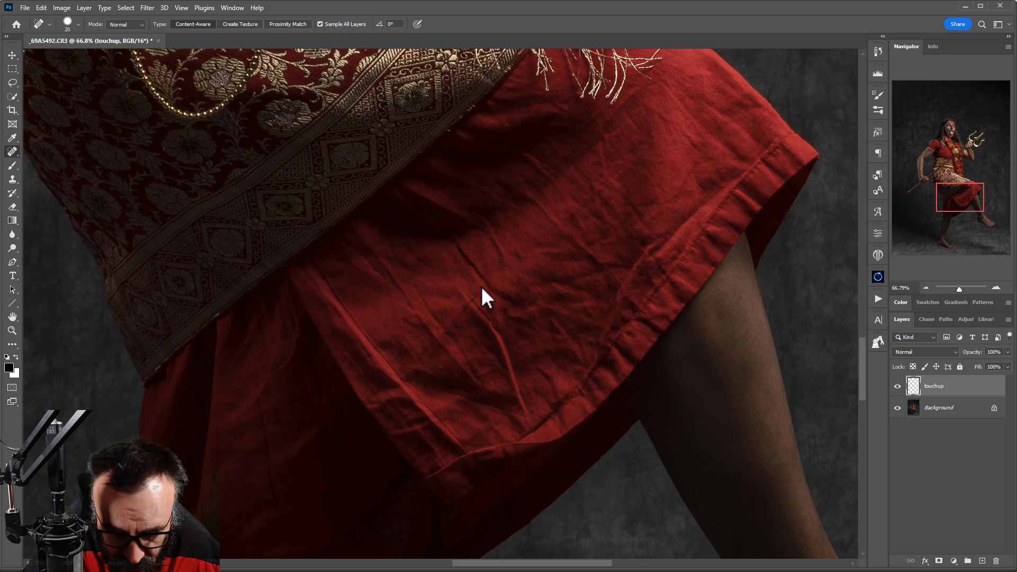
pyautogui.press(']')
pyautogui.press(']')
pyautogui.press(']')
pyautogui.press(']')
pyautogui.moveTo(453, 278)
pyautogui.mouseDown()
pyautogui.moveTo(476, 294)
pyautogui.moveTo(527, 407)
pyautogui.mouseUp()
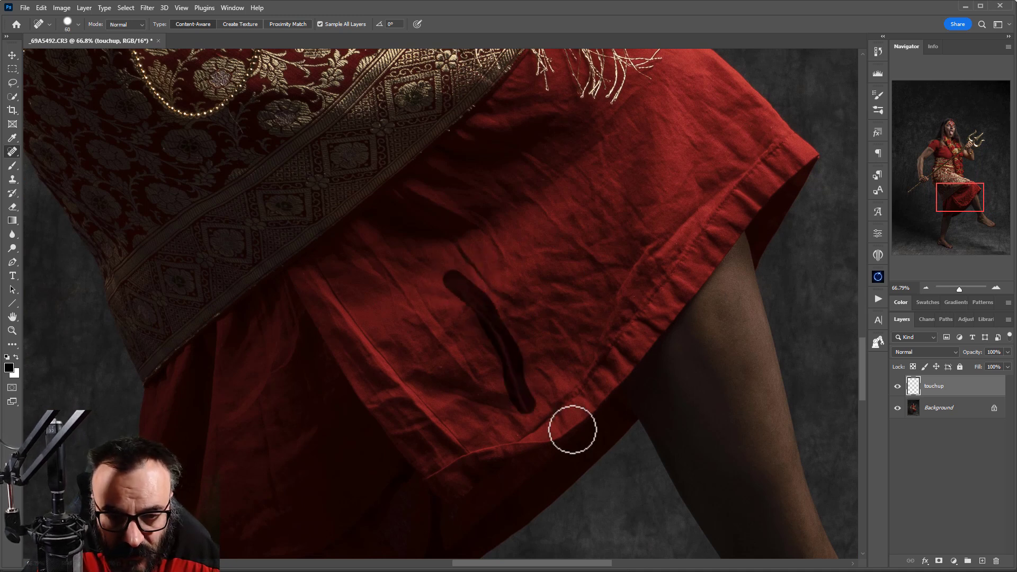
pyautogui.moveTo(375, 238); pyautogui.dragTo(494, 376)
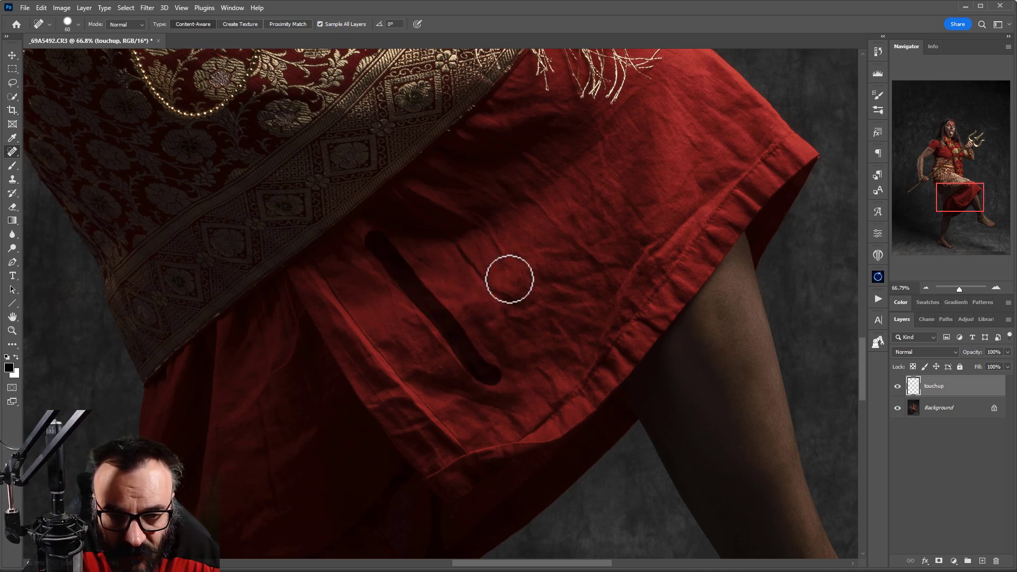
# Heal the remaining diagonal wrinkles across the upper and lower parts of the red skirt's front panel.
pyautogui.moveTo(496, 289)
pyautogui.mouseDown()
pyautogui.moveTo(504, 293)
pyautogui.moveTo(488, 229)
pyautogui.mouseUp()
pyautogui.moveTo(538, 360); pyautogui.dragTo(580, 410)
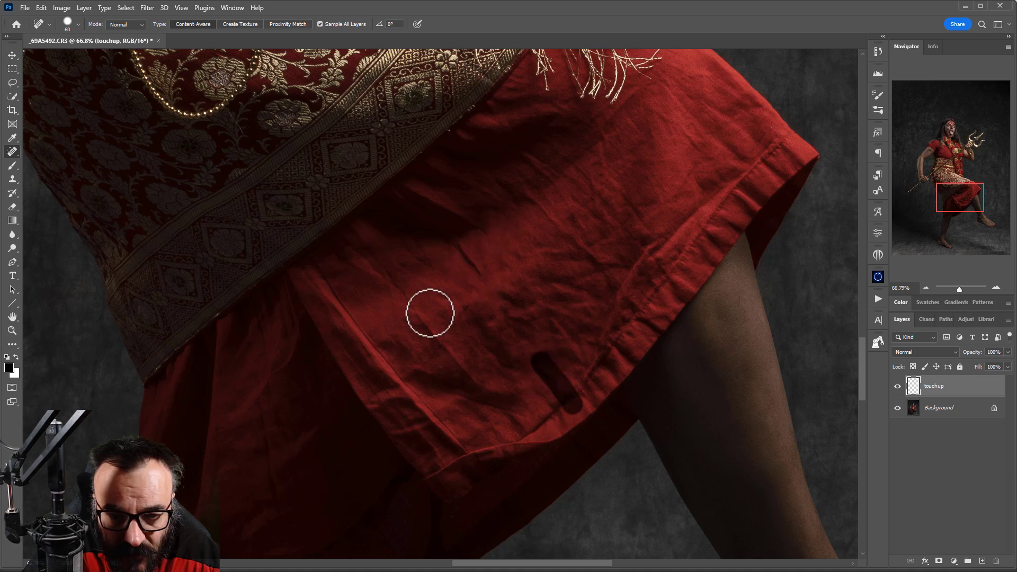
pyautogui.moveTo(430, 313); pyautogui.dragTo(501, 372)
pyautogui.moveTo(514, 175); pyautogui.dragTo(619, 284)
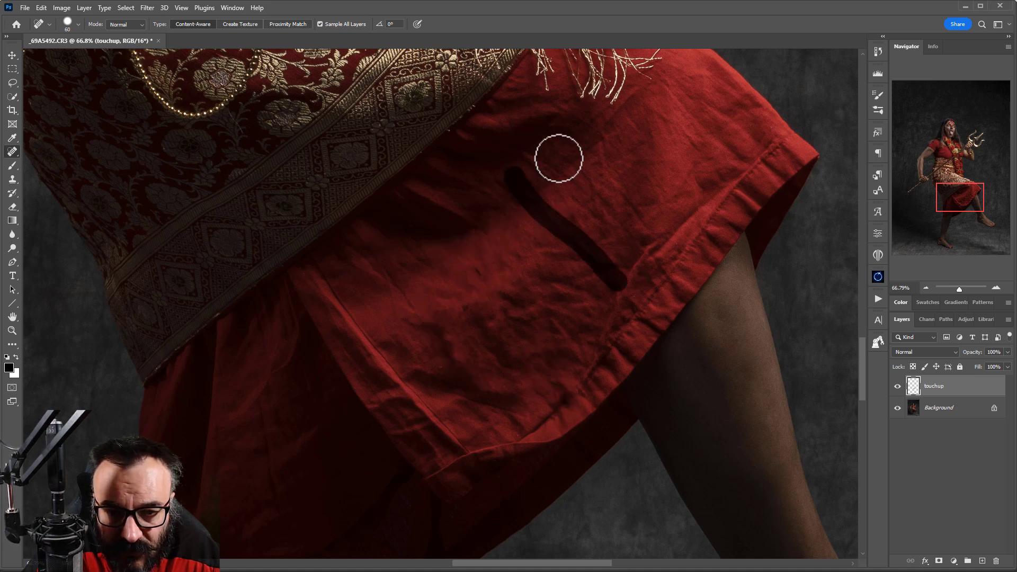
pyautogui.moveTo(572, 152); pyautogui.dragTo(672, 230)
# Heal away the stitched seam along the front panel's hem and the creases next to it.
pyautogui.moveTo(780, 136)
pyautogui.mouseDown()
pyautogui.moveTo(628, 278)
pyautogui.moveTo(598, 378)
pyautogui.mouseUp()
pyautogui.moveTo(541, 308); pyautogui.dragTo(607, 375)
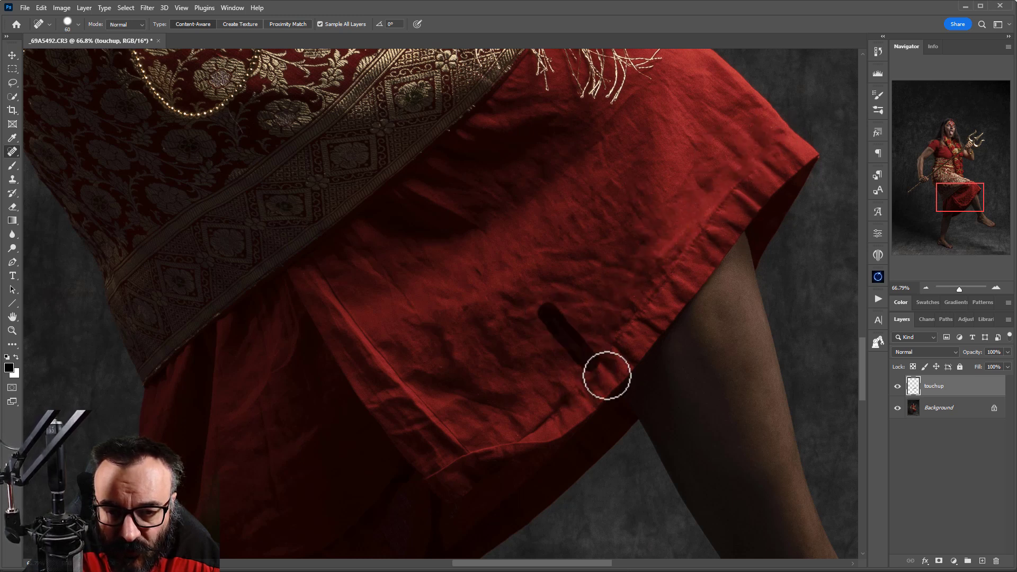
pyautogui.moveTo(527, 438); pyautogui.dragTo(400, 495)
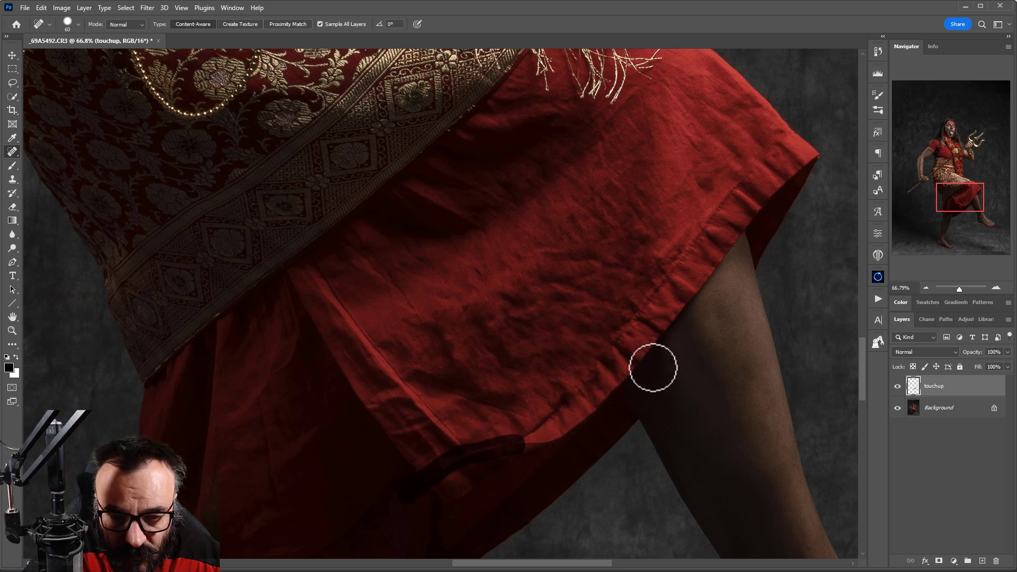
# Heal the folds in the shaded rear part of the skirt and remove the long seam along the front flap's side edge.
pyautogui.moveTo(498, 427); pyautogui.dragTo(665, 207)
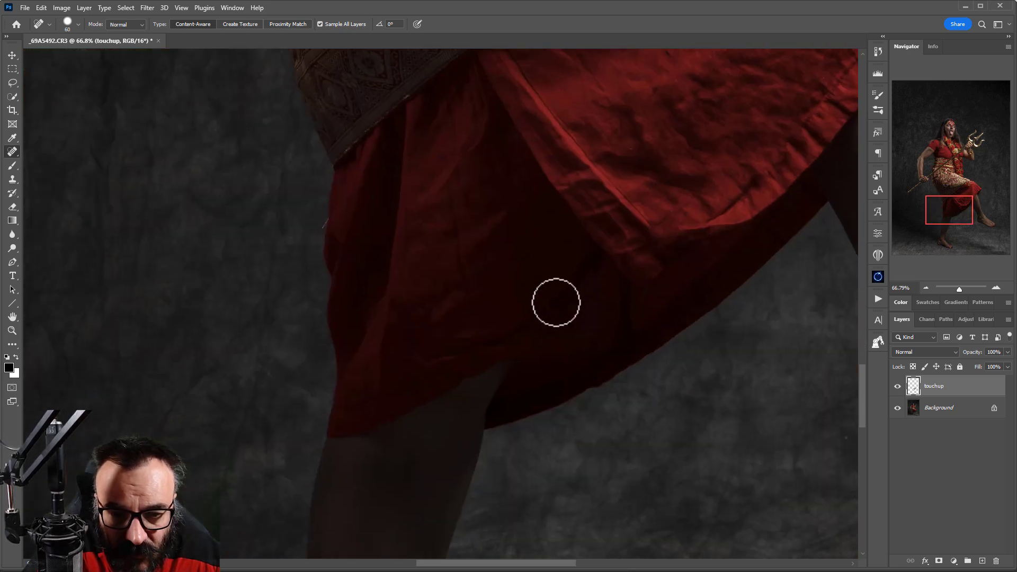
pyautogui.click(403, 310)
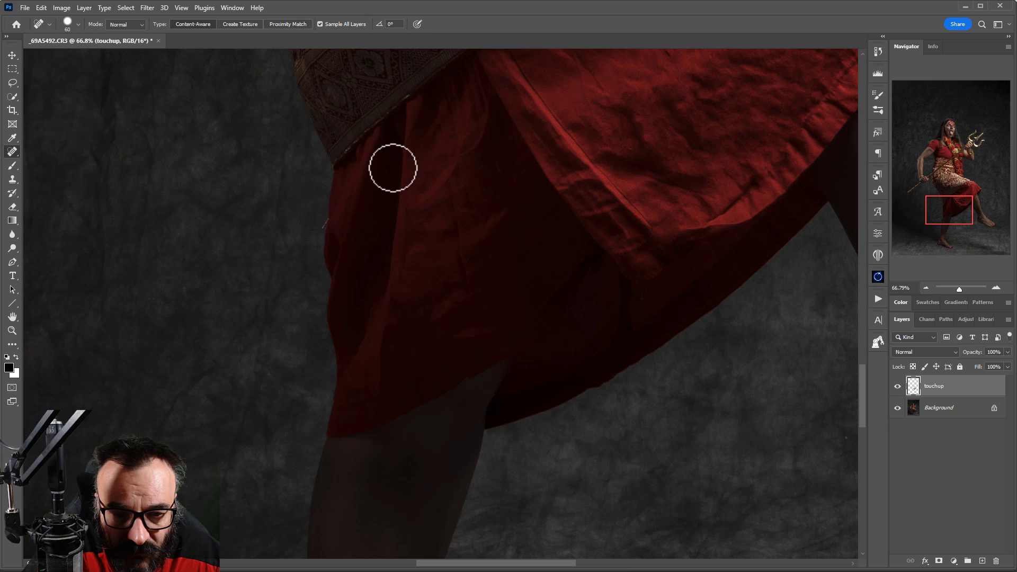
pyautogui.moveTo(385, 299); pyautogui.dragTo(377, 405)
pyautogui.moveTo(386, 301); pyautogui.dragTo(379, 408)
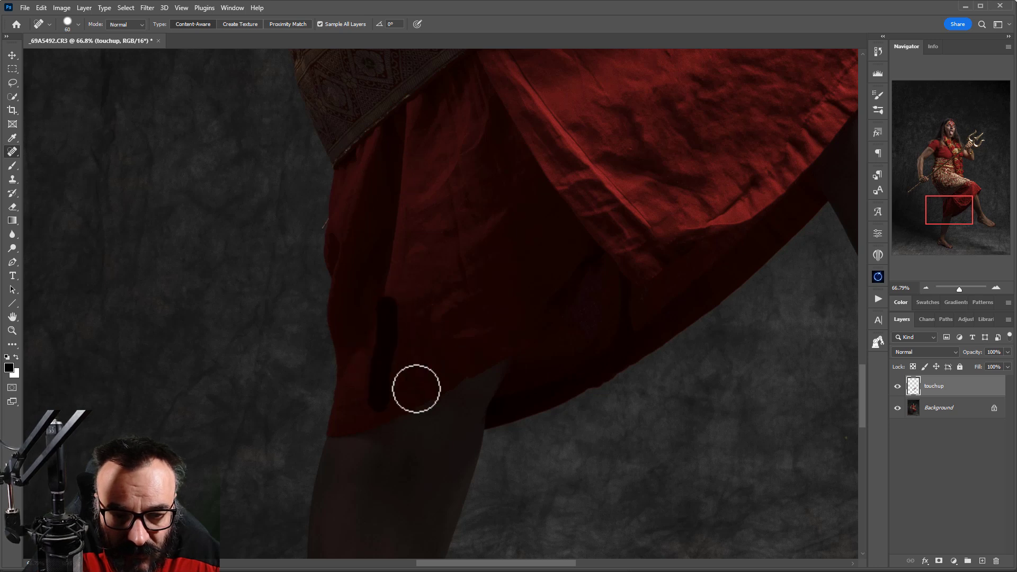
pyautogui.moveTo(554, 193); pyautogui.dragTo(452, 304)
pyautogui.moveTo(418, 275); pyautogui.dragTo(435, 392)
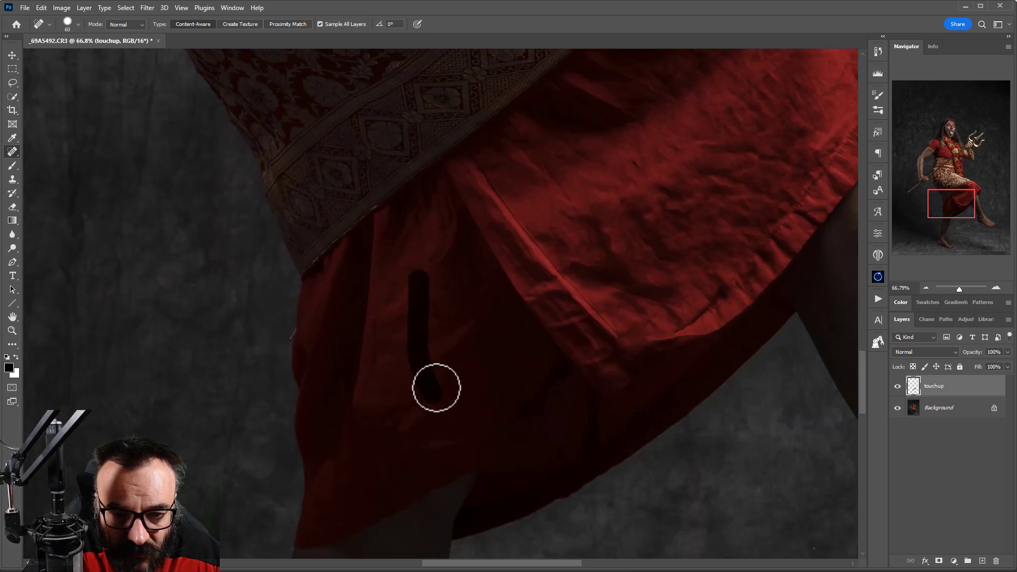
pyautogui.moveTo(425, 302); pyautogui.dragTo(430, 342)
pyautogui.moveTo(472, 280); pyautogui.dragTo(504, 359)
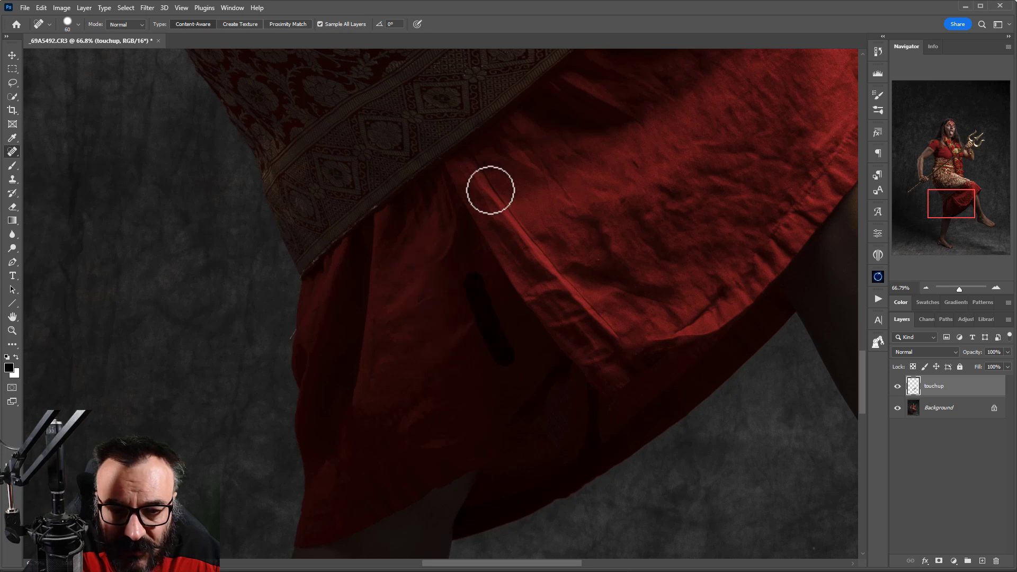
pyautogui.moveTo(482, 181)
pyautogui.mouseDown()
pyautogui.moveTo(581, 297)
pyautogui.moveTo(652, 339)
pyautogui.mouseUp()
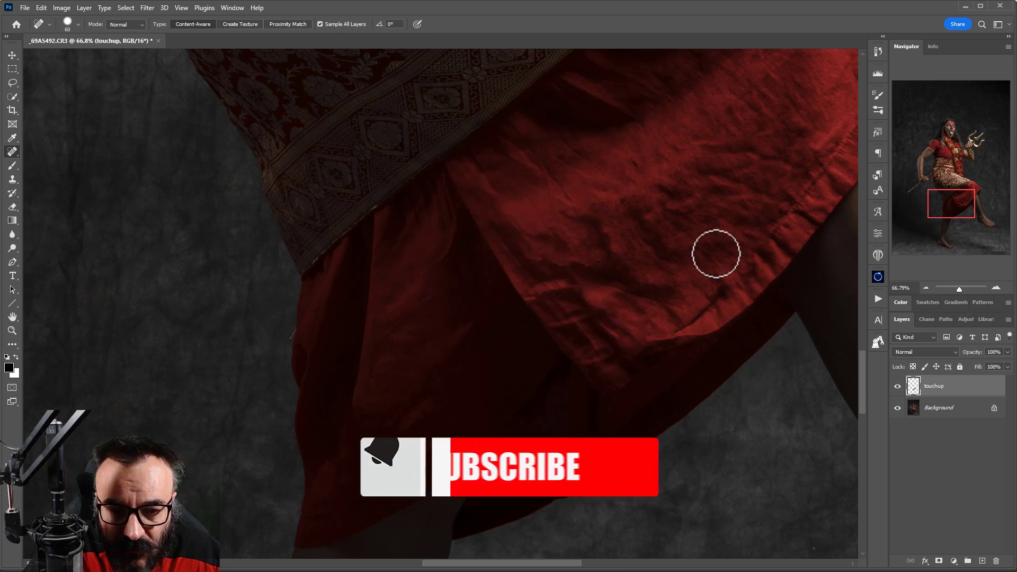
# Heal the small wrinkles on the skirt over the raised knee, below the gold fringe.
pyautogui.scroll(6, 707, 200)
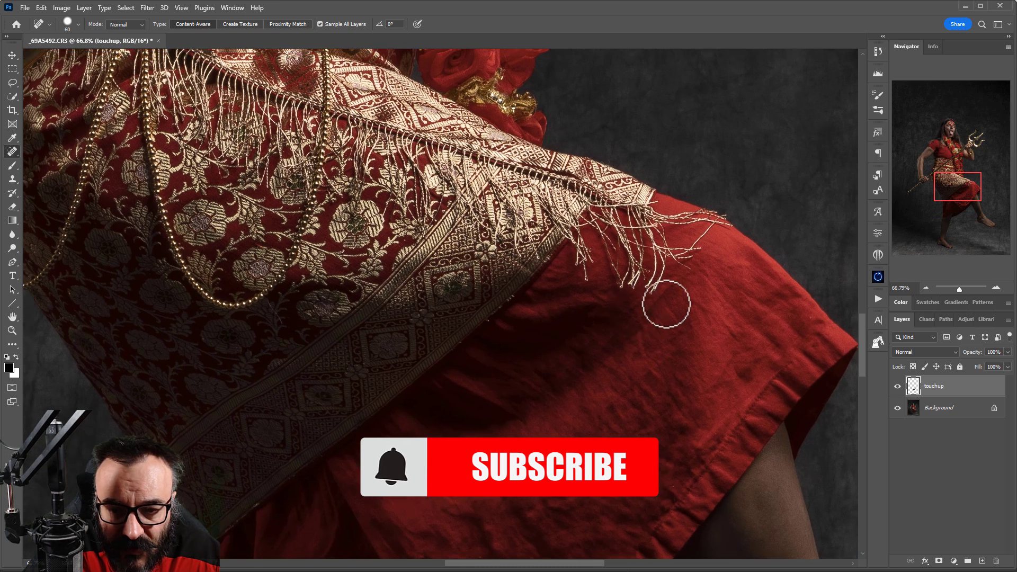
pyautogui.moveTo(683, 286); pyautogui.dragTo(637, 327)
pyautogui.moveTo(643, 368); pyautogui.dragTo(615, 392)
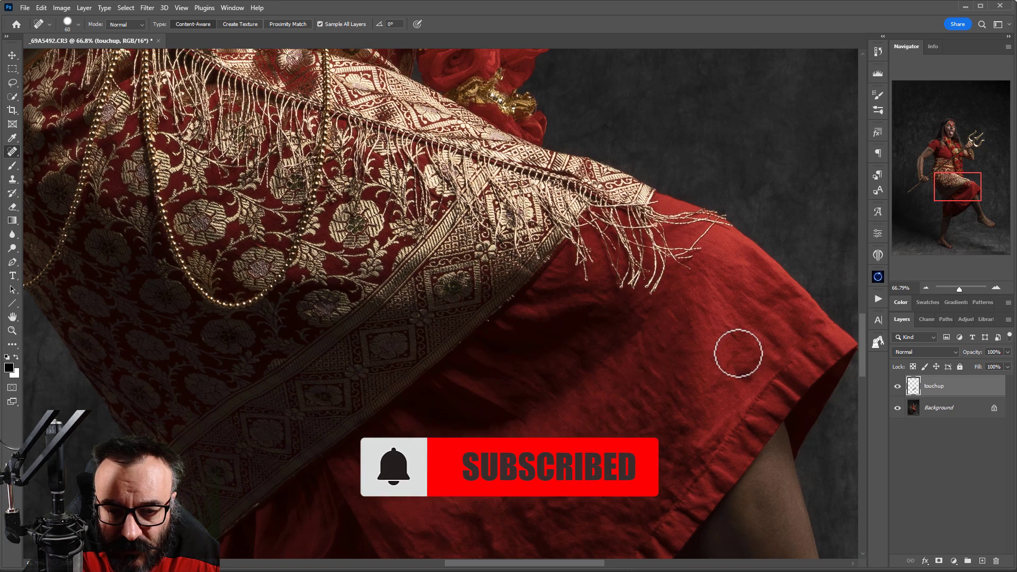
pyautogui.moveTo(738, 354); pyautogui.dragTo(705, 394)
pyautogui.moveTo(638, 333); pyautogui.dragTo(593, 343)
# Check the trident hand, face, garland and blouse for remaining flaws, and review the retouched figure as a whole.
pyautogui.scroll(2, 519, 274)
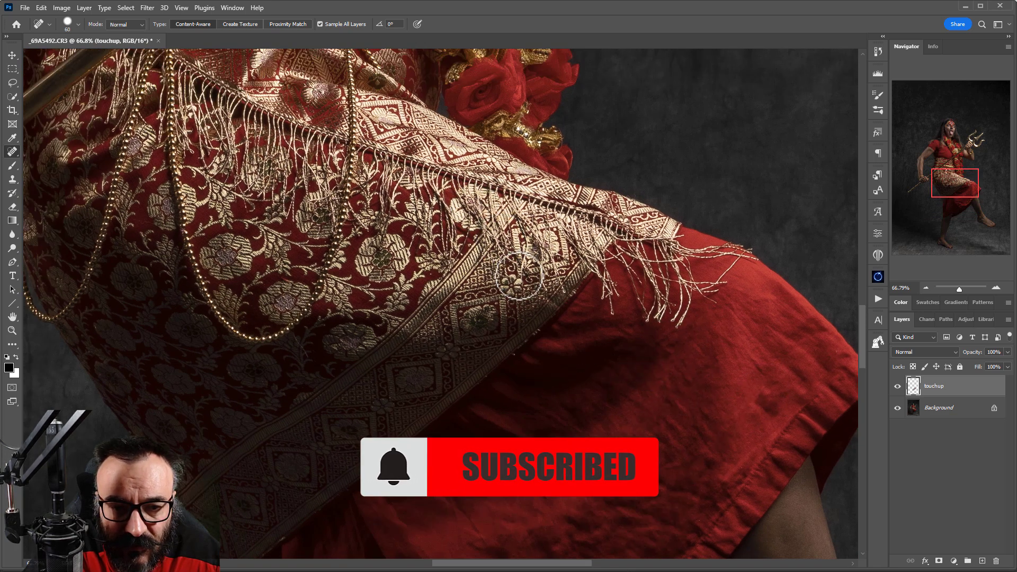
pyautogui.scroll(10, 519, 274)
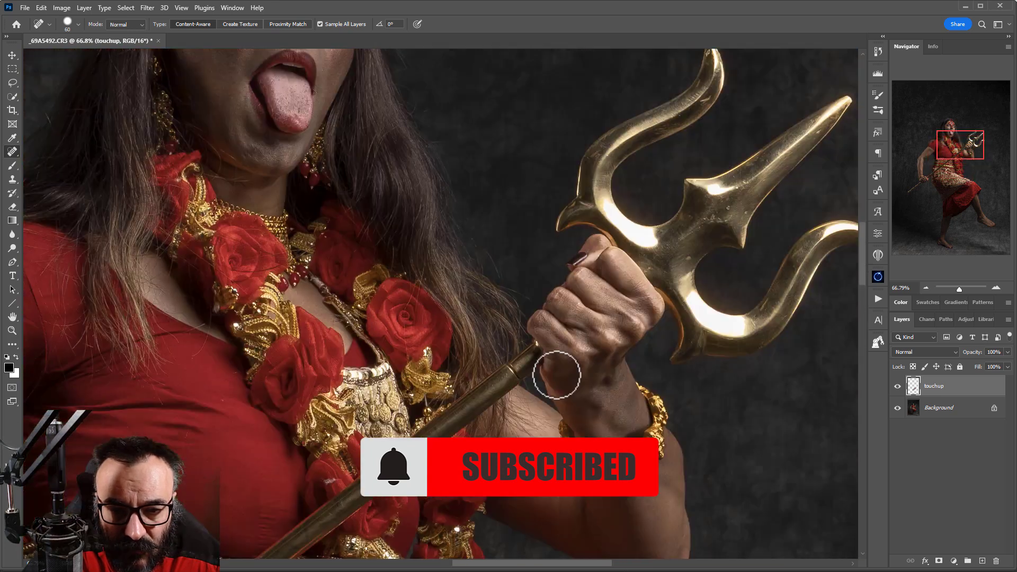
pyautogui.scroll(3, 557, 375)
pyautogui.hscroll(-10, 522, 341)
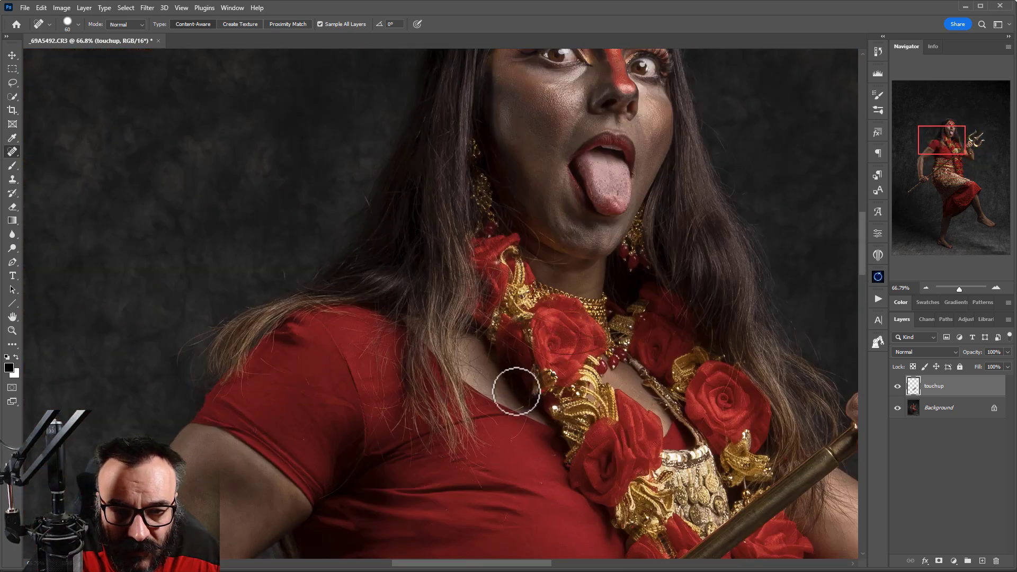
pyautogui.scroll(-8, 516, 391)
pyautogui.hscroll(4, 495, 332)
pyautogui.scroll(-3, 492, 308)
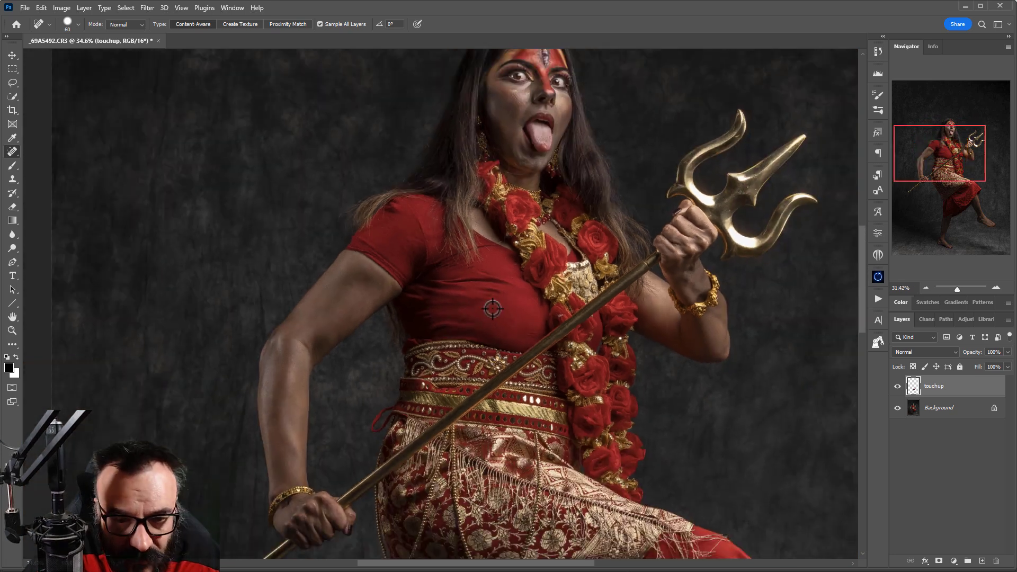
pyautogui.scroll(-3, 492, 308)
pyautogui.hscroll(4, 518, 229)
pyautogui.scroll(-2, 465, 140)
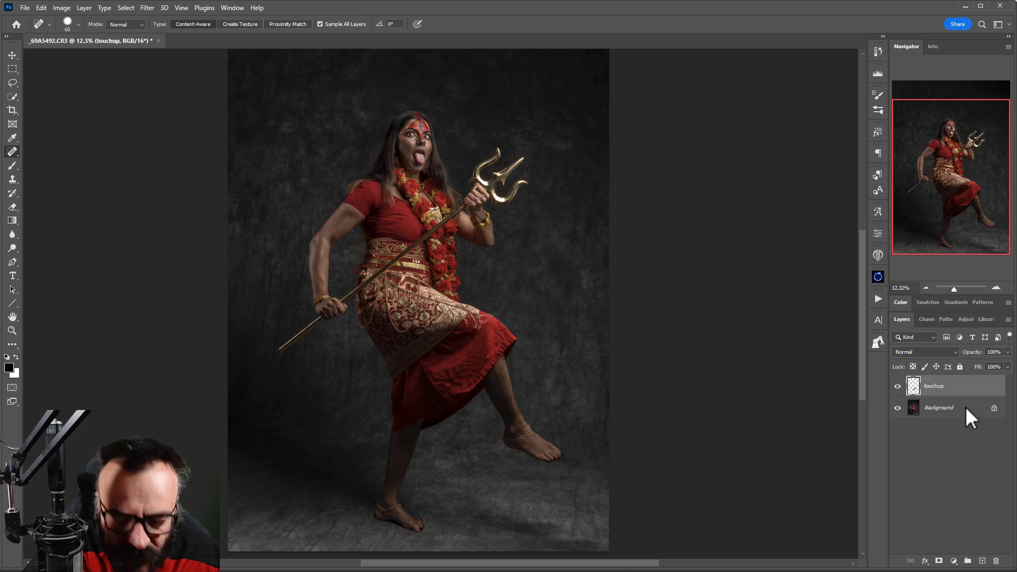
# Stamp all visible layers into a new layer named smooth and apply Dust & Scratches to it with a 20-pixel radius.
pyautogui.hotkey('ctrl', 'alt', 'shift', 'e')
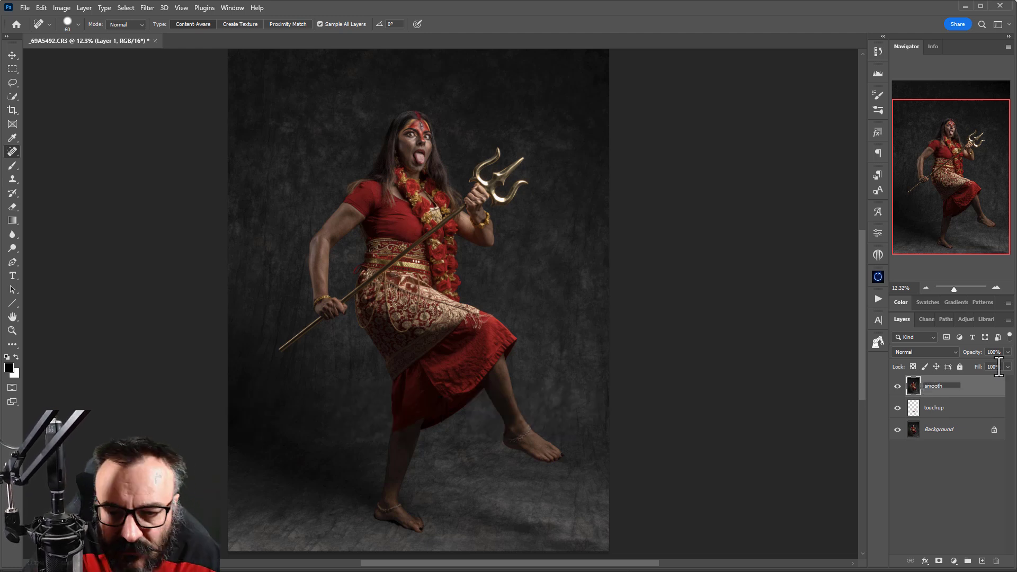
pyautogui.click(146, 9)
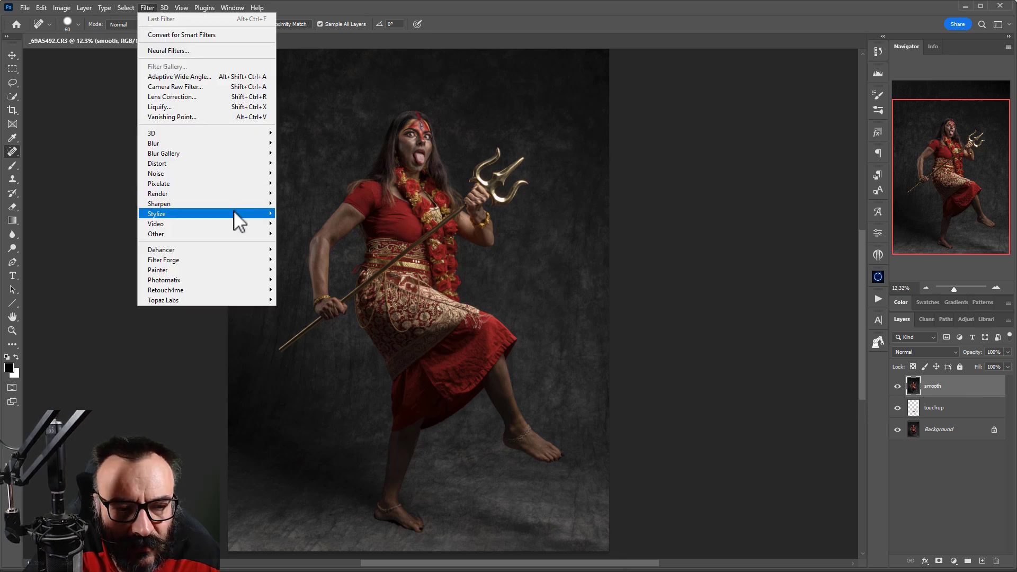
pyautogui.moveTo(241, 173)
pyautogui.click(328, 182)
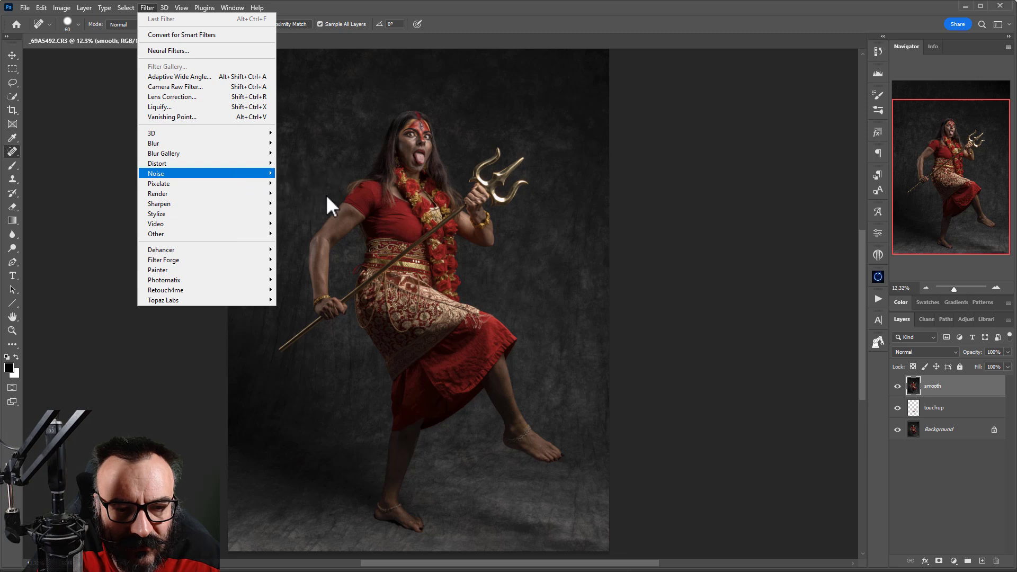
pyautogui.click(405, 148)
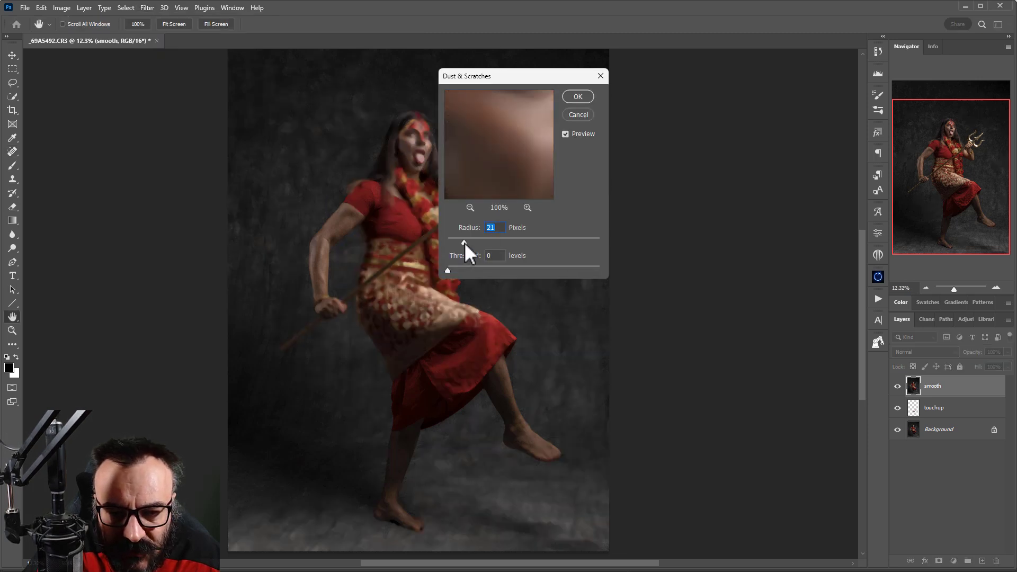
pyautogui.moveTo(467, 237); pyautogui.dragTo(465, 237)
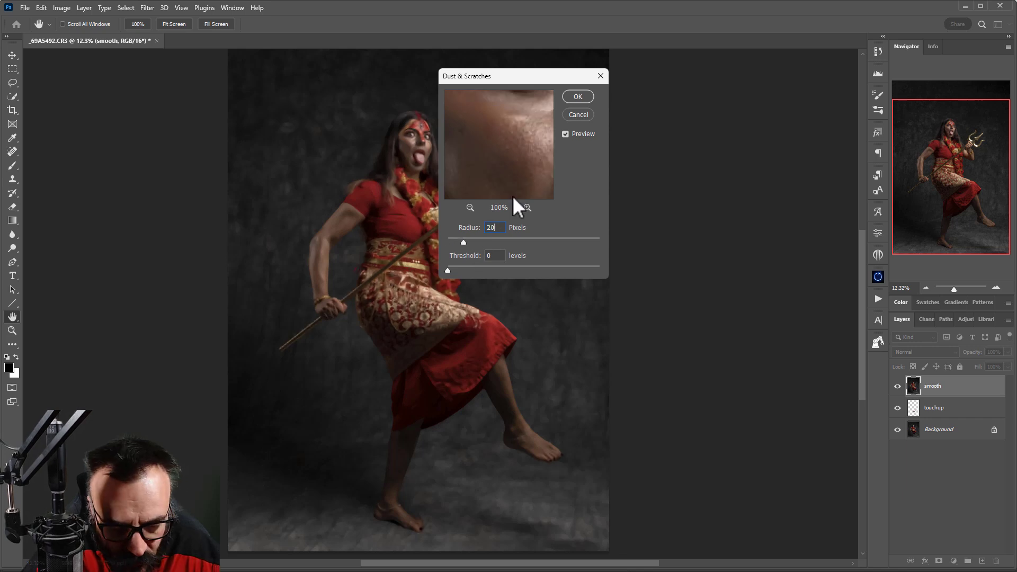
pyautogui.click(578, 96)
pyautogui.press('j')
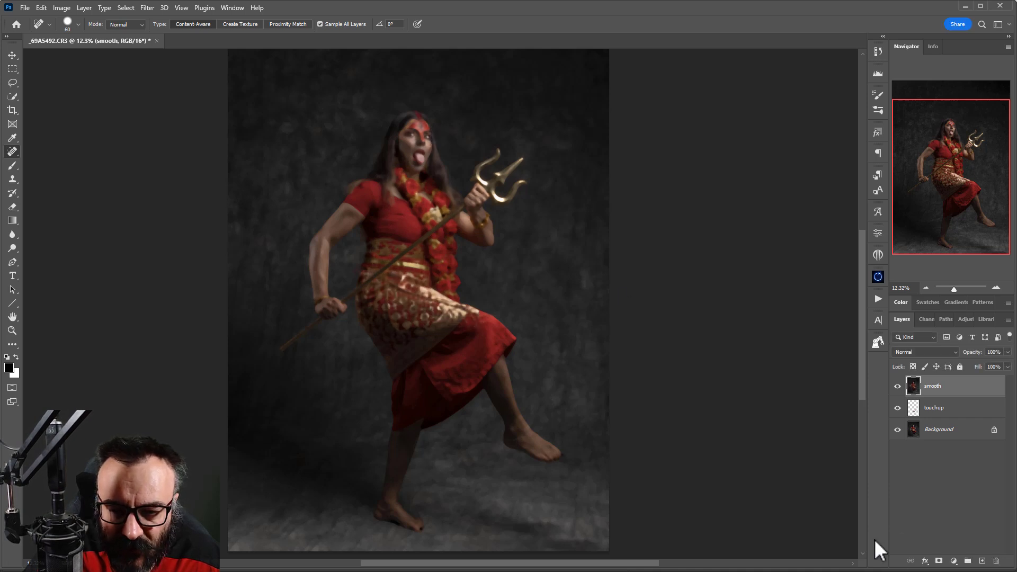
# Add a black layer mask that hides the entire smooth layer.
pyautogui.keyDown('alt'); pyautogui.click(939, 561); pyautogui.keyUp('alt')
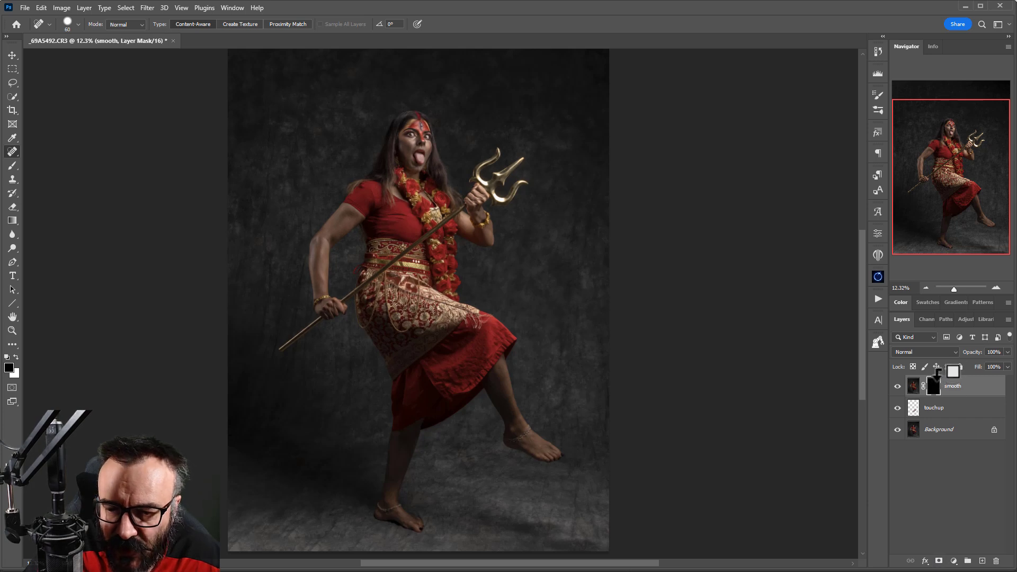
pyautogui.click(13, 55)
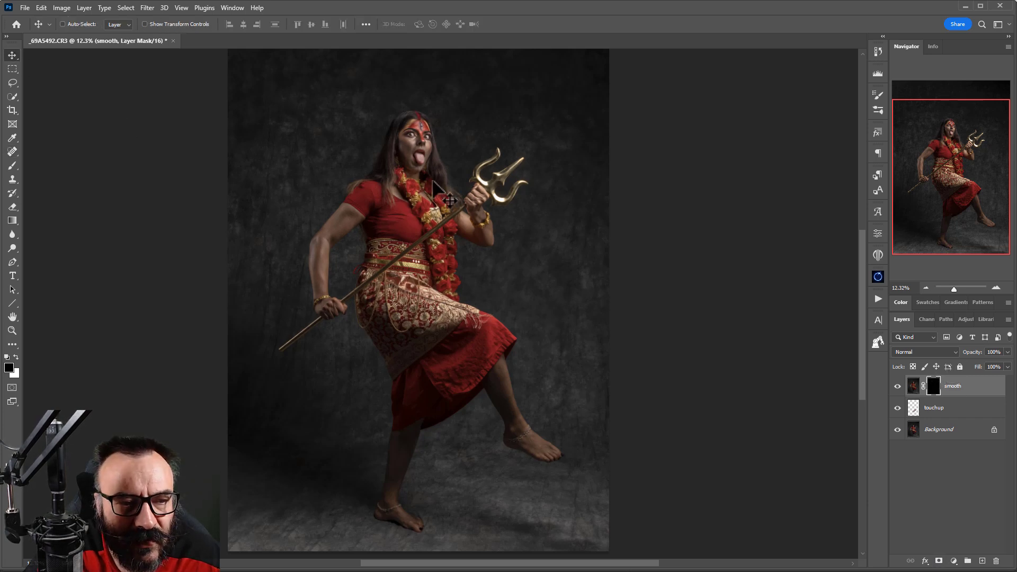
# Set up the Brush tool with the Soft Round brush at 80 px for painting on the smooth layer's mask over the face.
pyautogui.scroll(8, 390, 118)
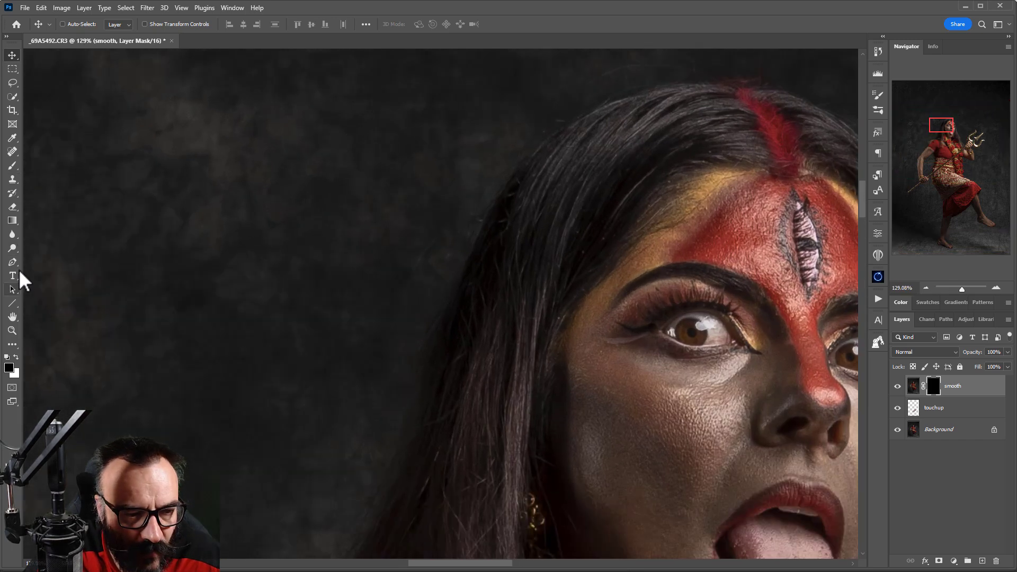
pyautogui.click(13, 165)
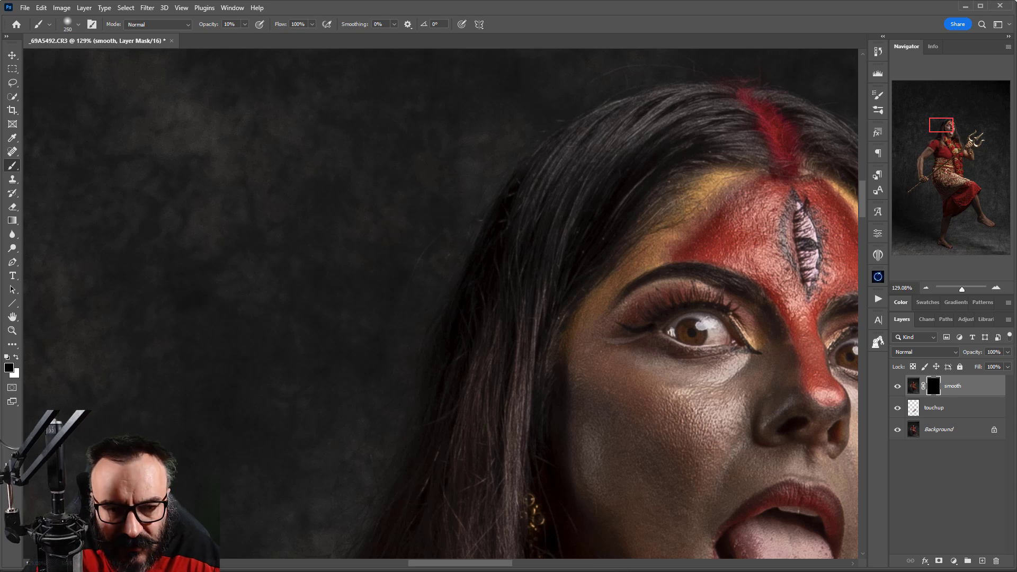
pyautogui.press('[')
pyautogui.press('[')
pyautogui.press('[')
pyautogui.press('[')
pyautogui.press('[')
pyautogui.press('[')
pyautogui.rightClick(325, 155)
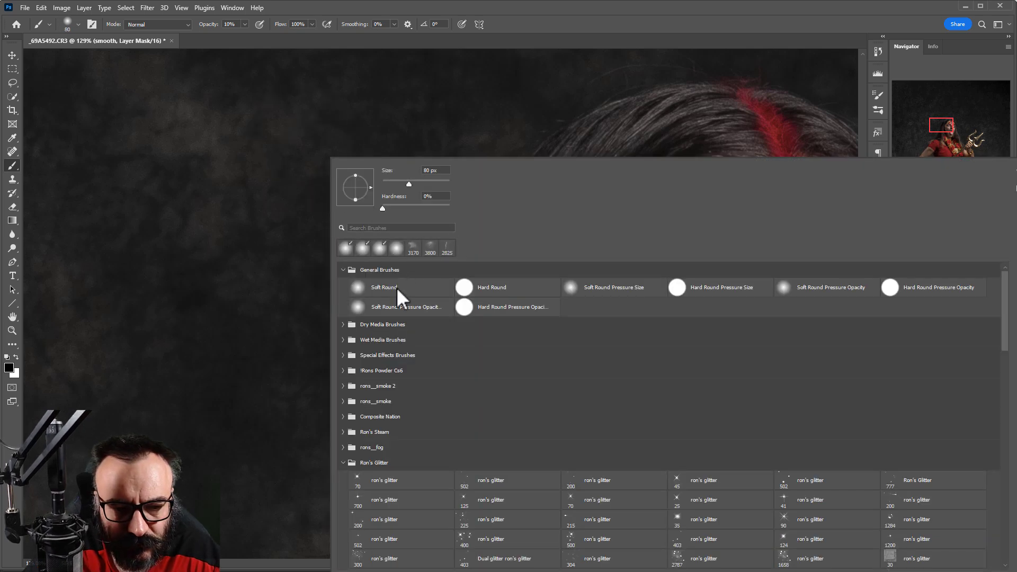
pyautogui.click(397, 287)
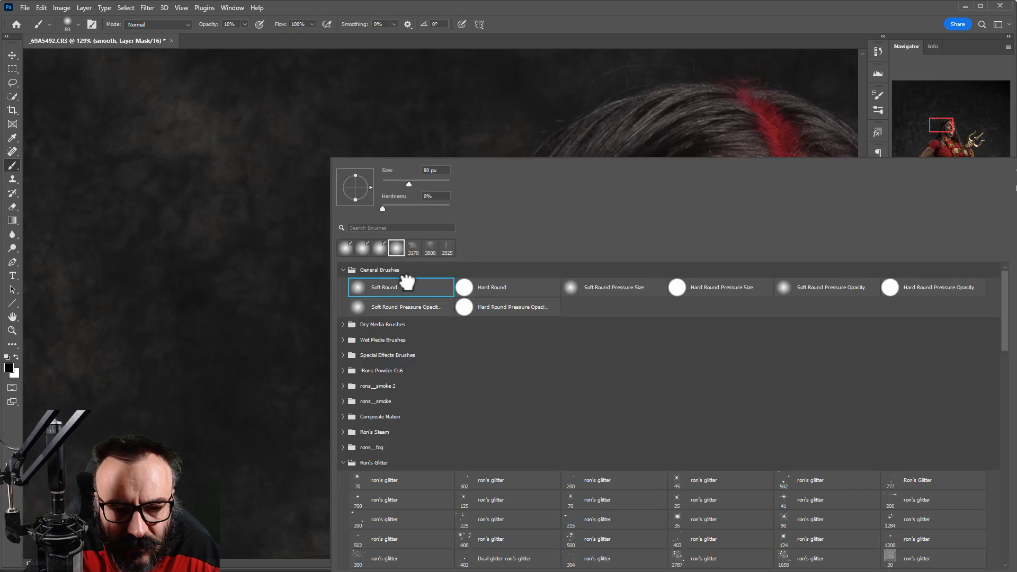
# Paint white at 10% opacity on the smooth layer's mask over the face to soften the skin.
pyautogui.click(245, 25)
pyautogui.click(527, 24)
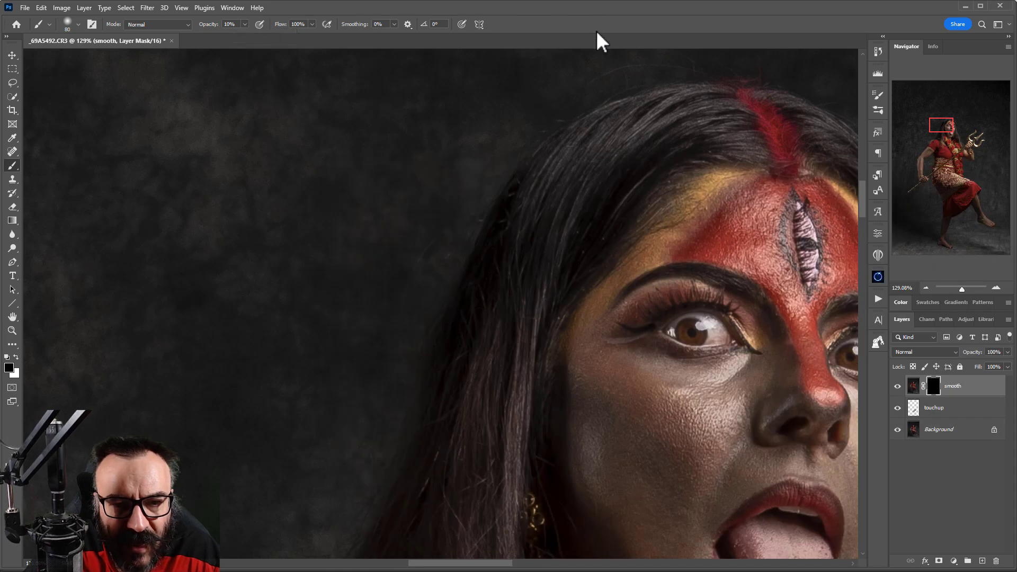
pyautogui.moveTo(722, 380)
pyautogui.mouseDown()
pyautogui.moveTo(563, 325)
pyautogui.moveTo(477, 176)
pyautogui.mouseUp()
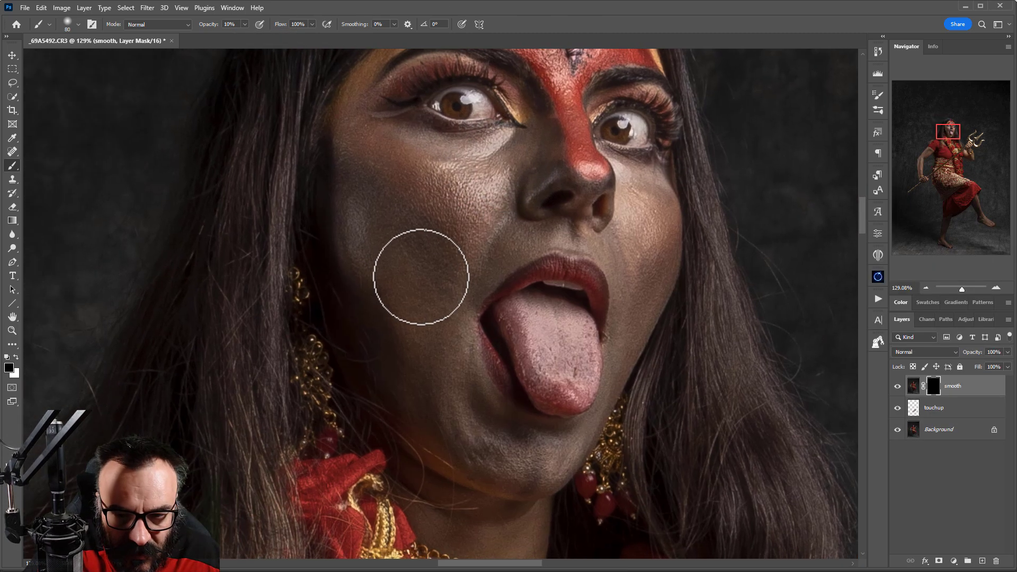
pyautogui.press('x')
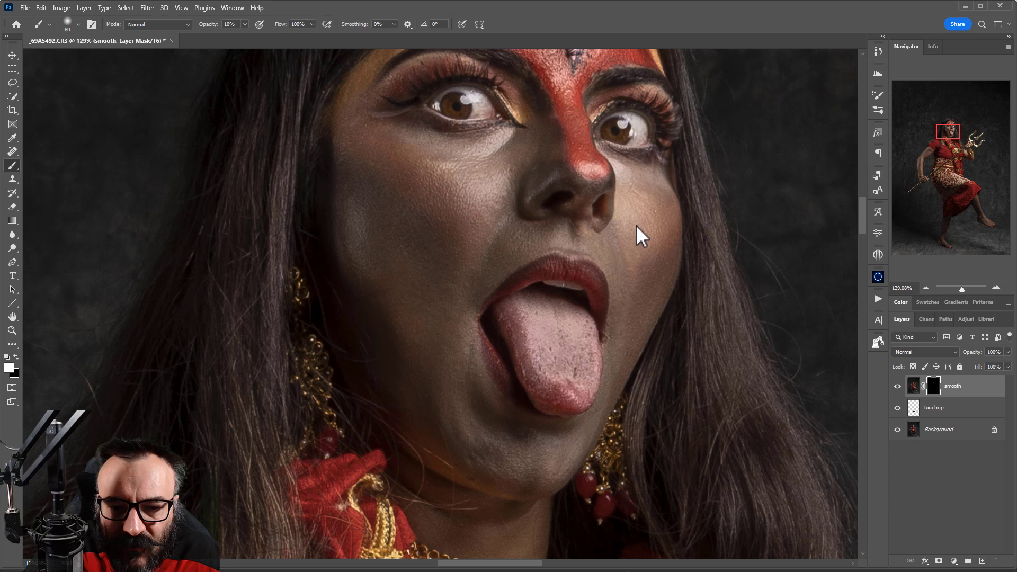
pyautogui.scroll(3, 647, 302)
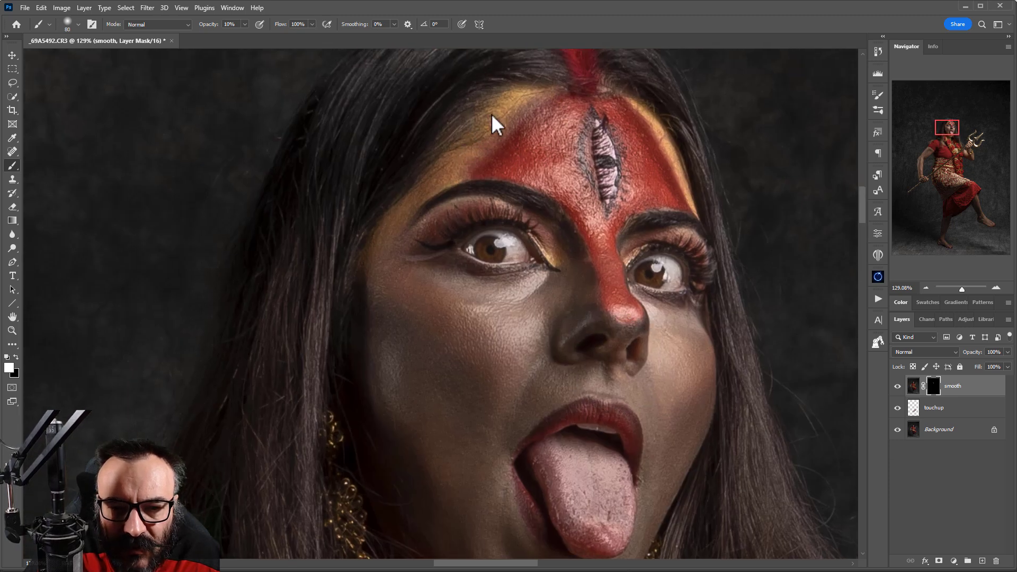
pyautogui.scroll(-8, 461, 456)
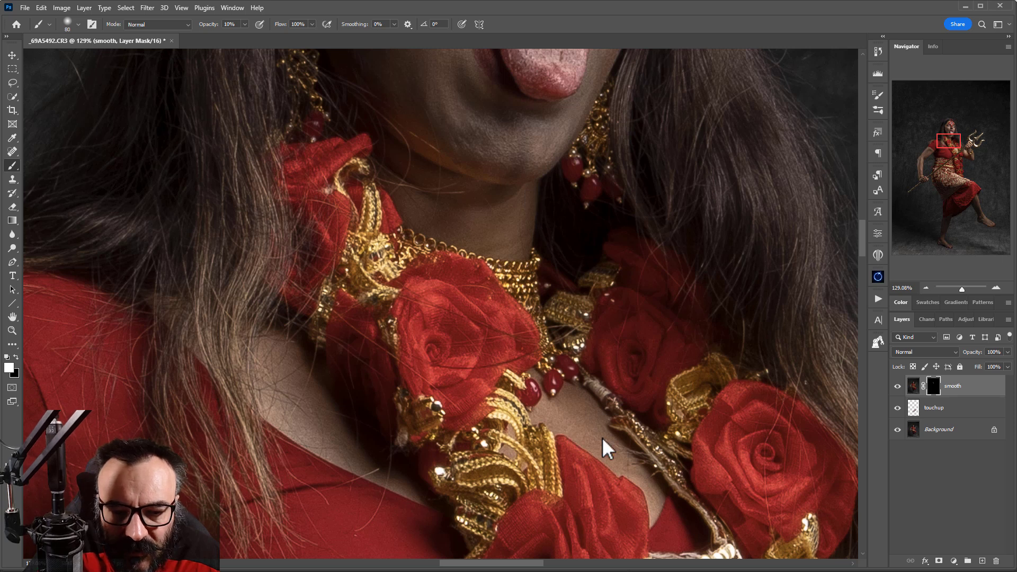
# Enlarge the brush to 200 px and paint white on the smooth layer's mask over both arms and hands.
pyautogui.scroll(-5, 401, 443)
pyautogui.scroll(2, 409, 306)
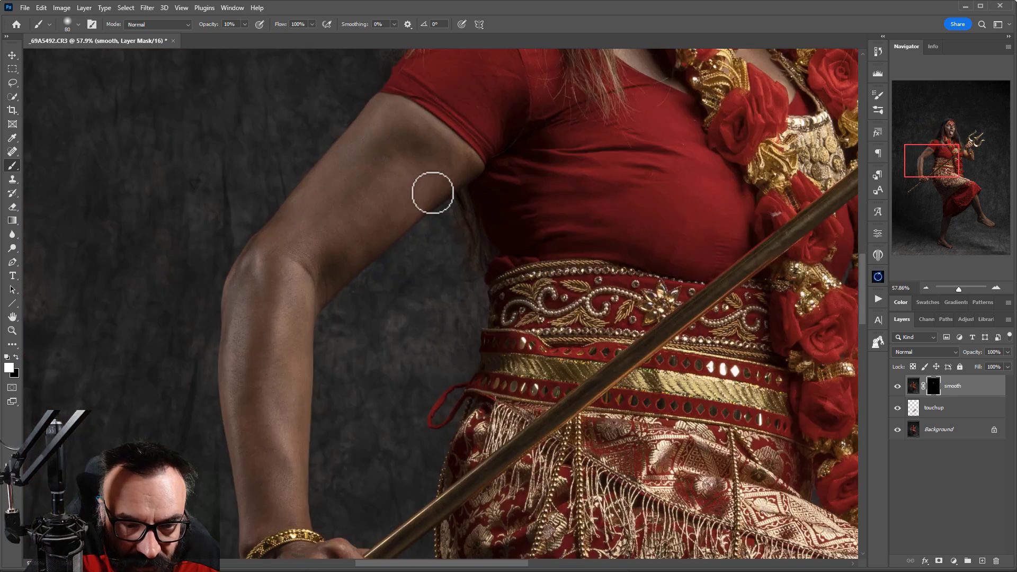
pyautogui.press(']')
pyautogui.press(']')
pyautogui.press(']')
pyautogui.press(']')
pyautogui.press(']')
pyautogui.press(']')
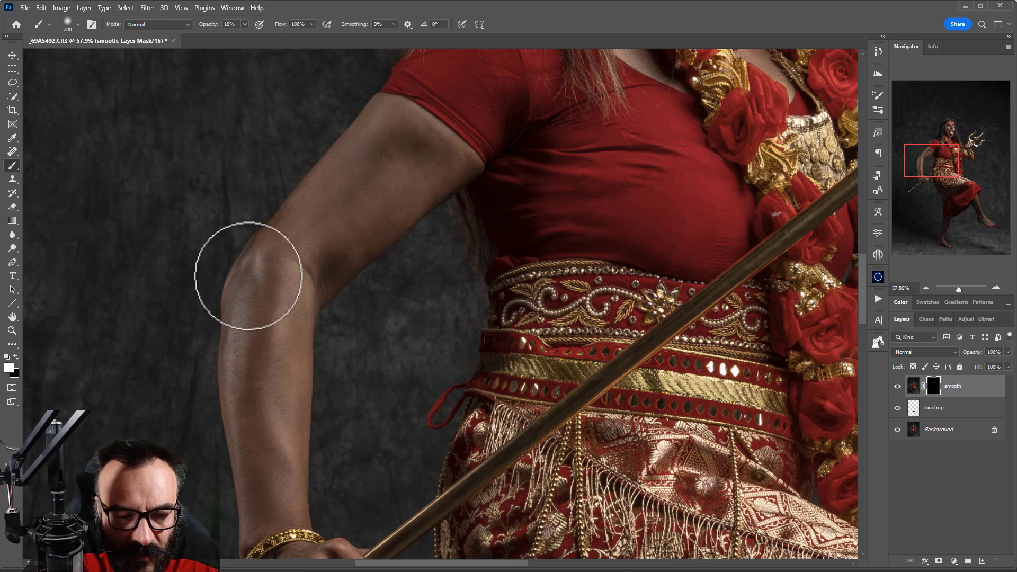
pyautogui.moveTo(304, 443); pyautogui.dragTo(367, 170)
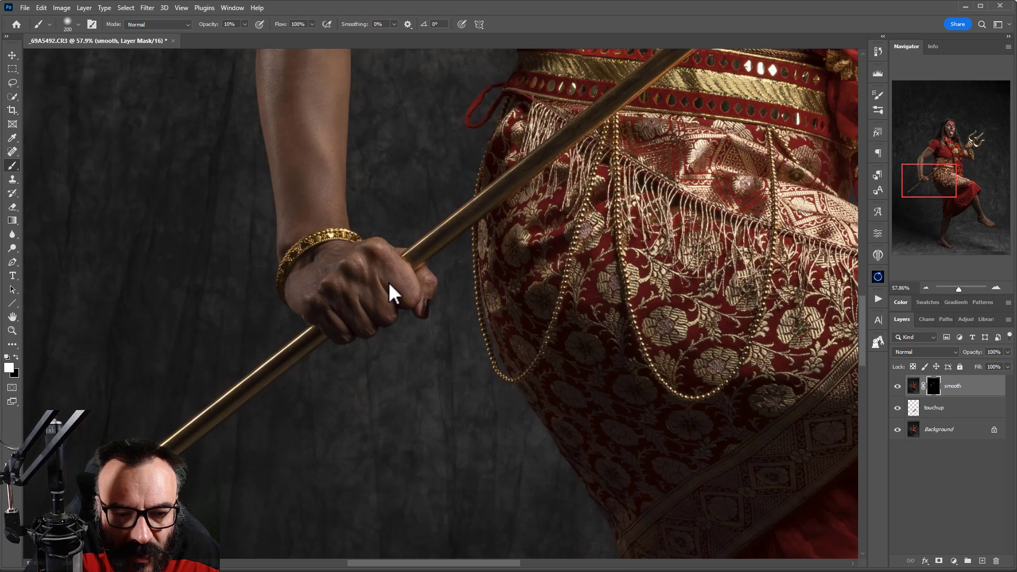
pyautogui.moveTo(682, 273); pyautogui.dragTo(102, 318)
pyautogui.scroll(10, 566, 317)
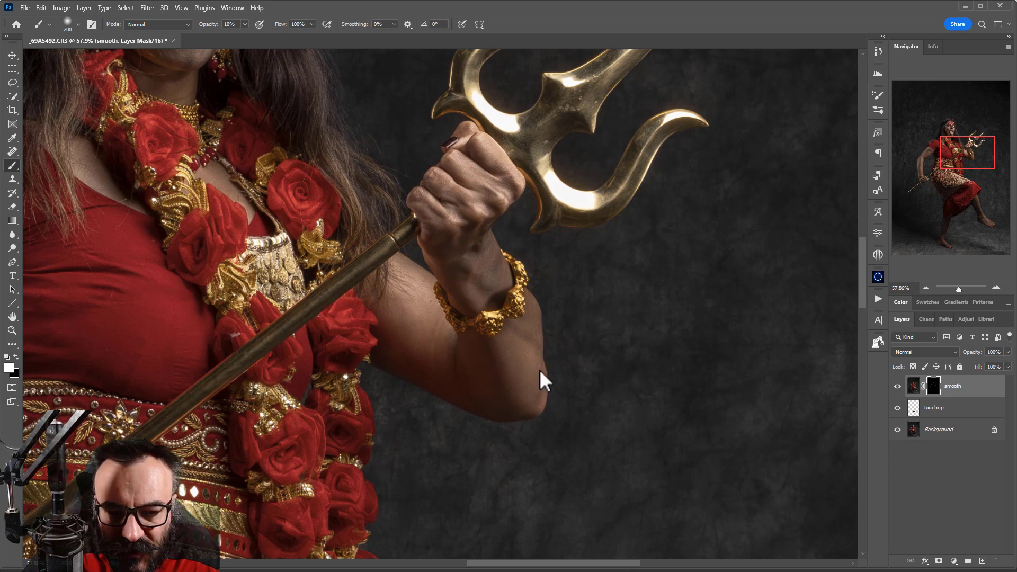
# Paint white on the smooth layer's mask over the bare skin of both legs and feet.
pyautogui.scroll(-12, 582, 407)
pyautogui.moveTo(508, 424); pyautogui.dragTo(473, 221)
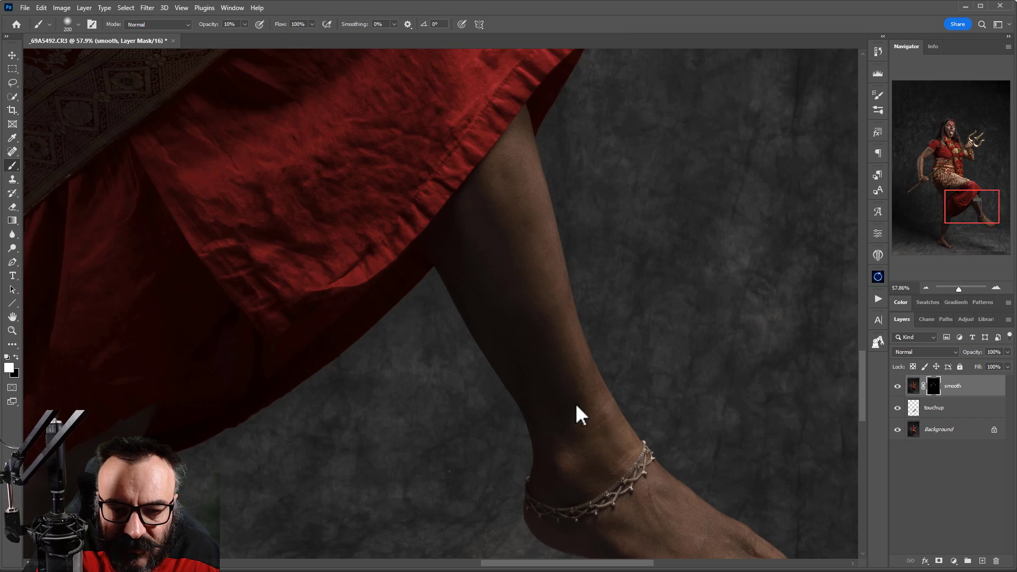
pyautogui.moveTo(629, 465); pyautogui.dragTo(544, 294)
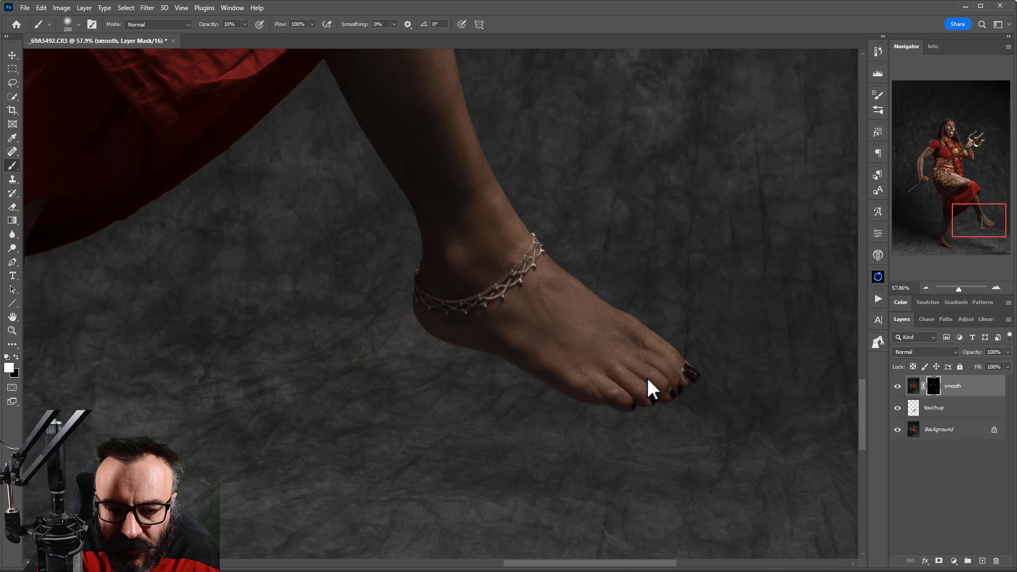
pyautogui.moveTo(326, 371); pyautogui.dragTo(738, 226)
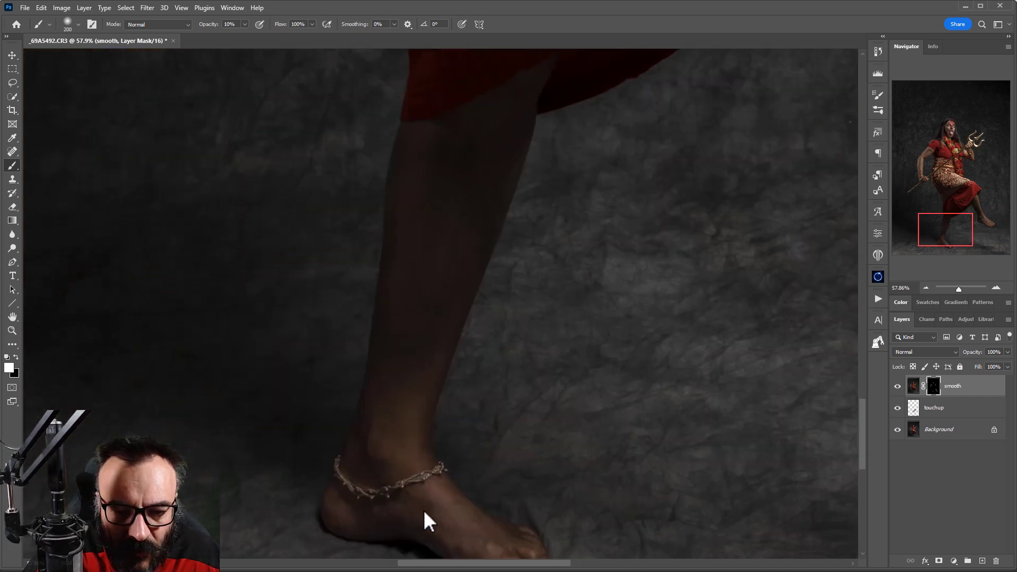
pyautogui.moveTo(424, 510); pyautogui.dragTo(481, 366)
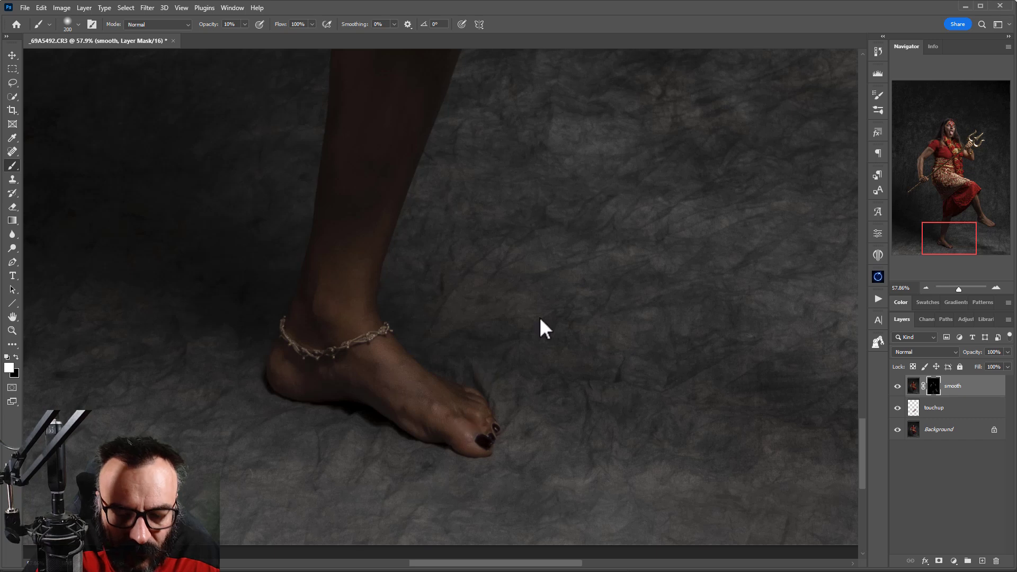
pyautogui.scroll(-5, 539, 328)
pyautogui.scroll(4, 568, 309)
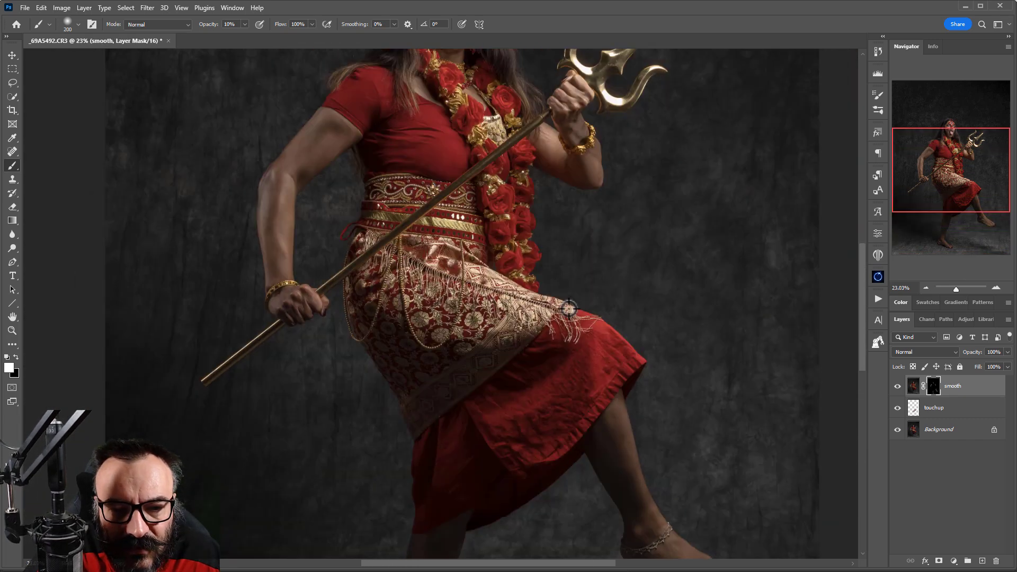
pyautogui.scroll(3, 568, 308)
pyautogui.scroll(-2, 637, 289)
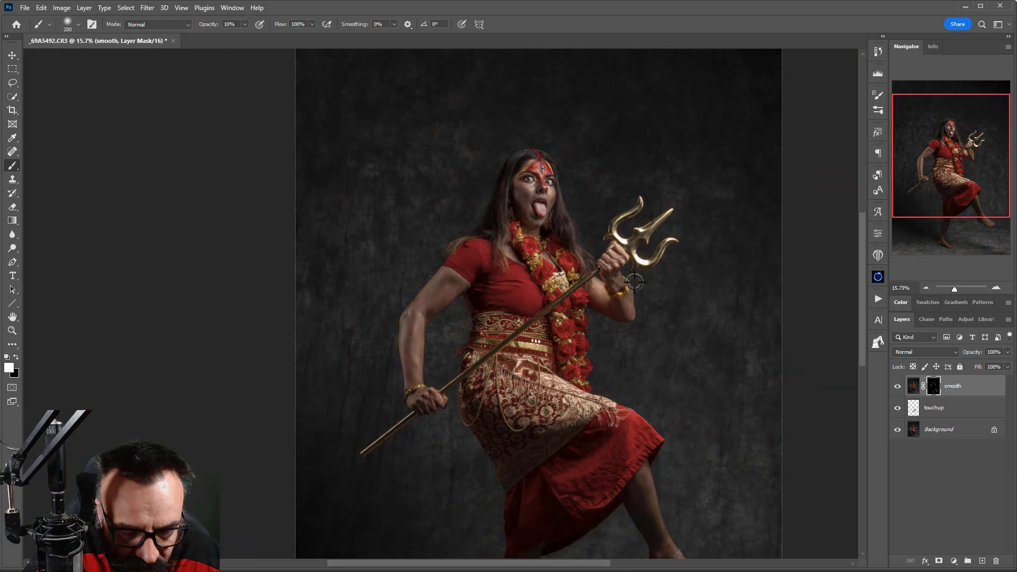
pyautogui.moveTo(638, 289); pyautogui.dragTo(554, 262)
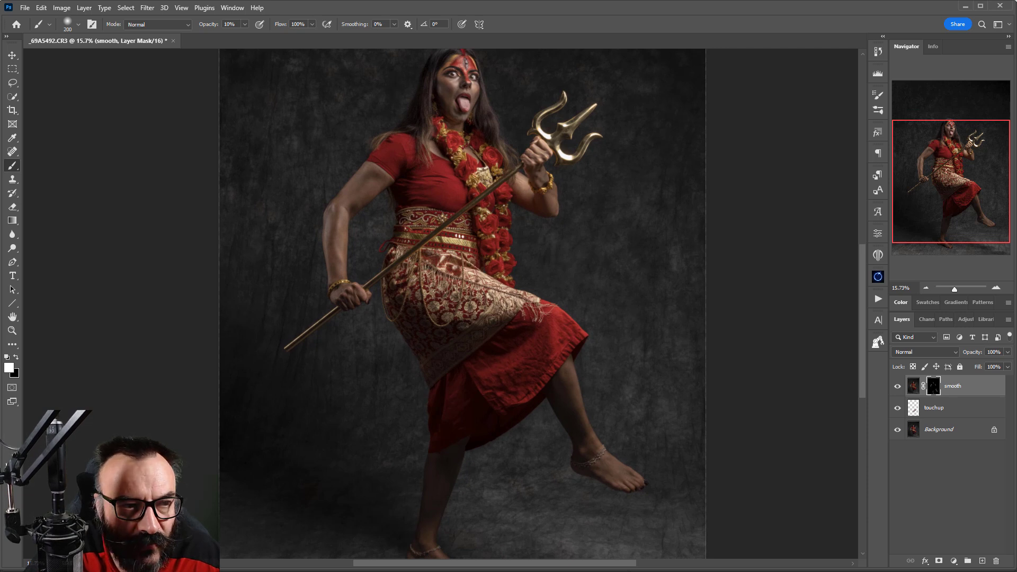
# Switch to the browser and look through the Wikipedia article on Kali for the goddess's skin colour and appearance, and return to Photoshop.
pyautogui.hotkey('alt', 'Tab')
pyautogui.scroll(10, 821, 265)
pyautogui.scroll(15, 895, 241)
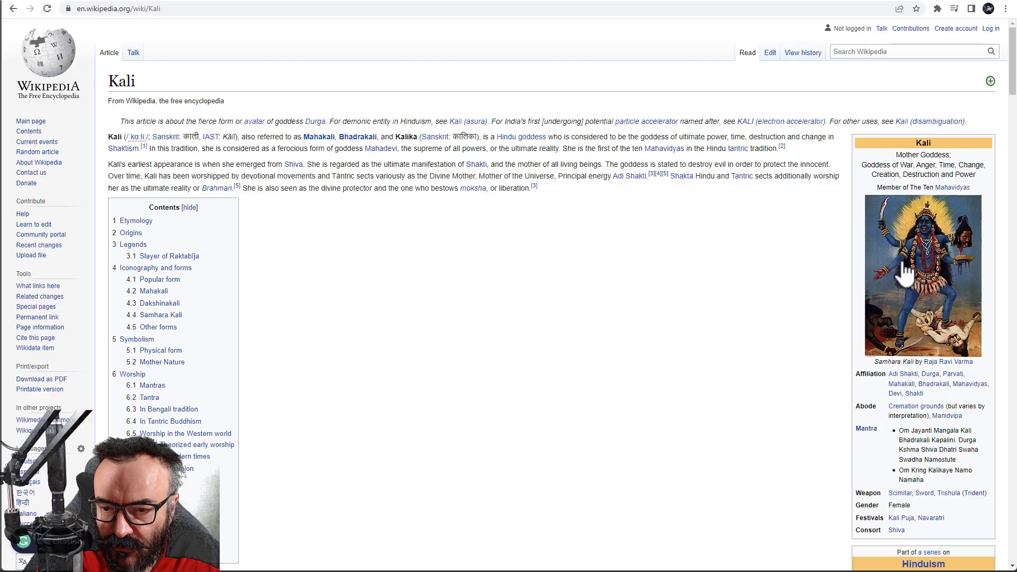
pyautogui.scroll(-20, 726, 325)
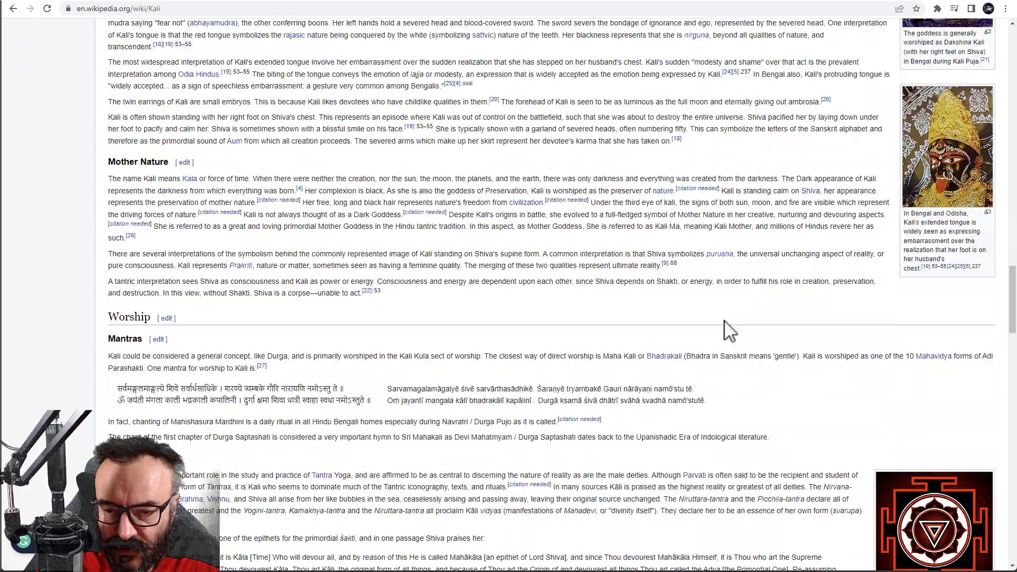
pyautogui.scroll(-10, 729, 331)
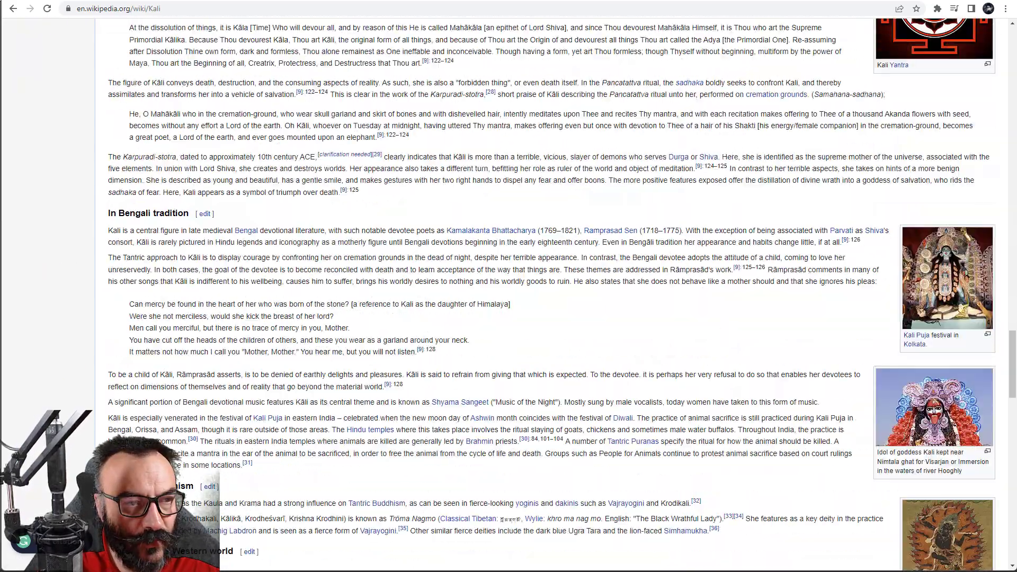
pyautogui.hotkey('alt', 'Tab')
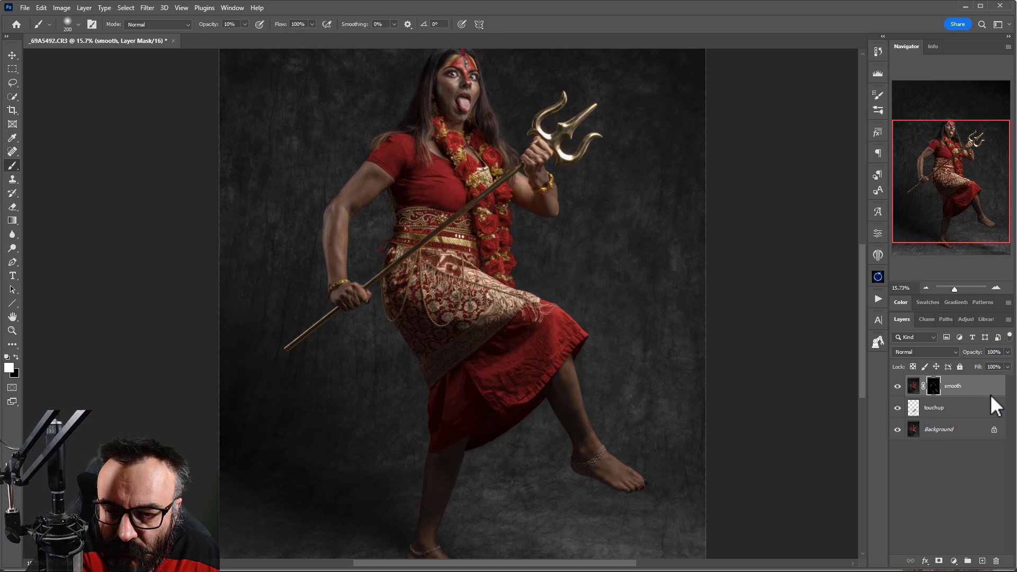
# Stamp all visible layers into a new top layer and name it 1 black.
pyautogui.hotkey('ctrl', 'shift', 'alt', 'e')
pyautogui.press('x')
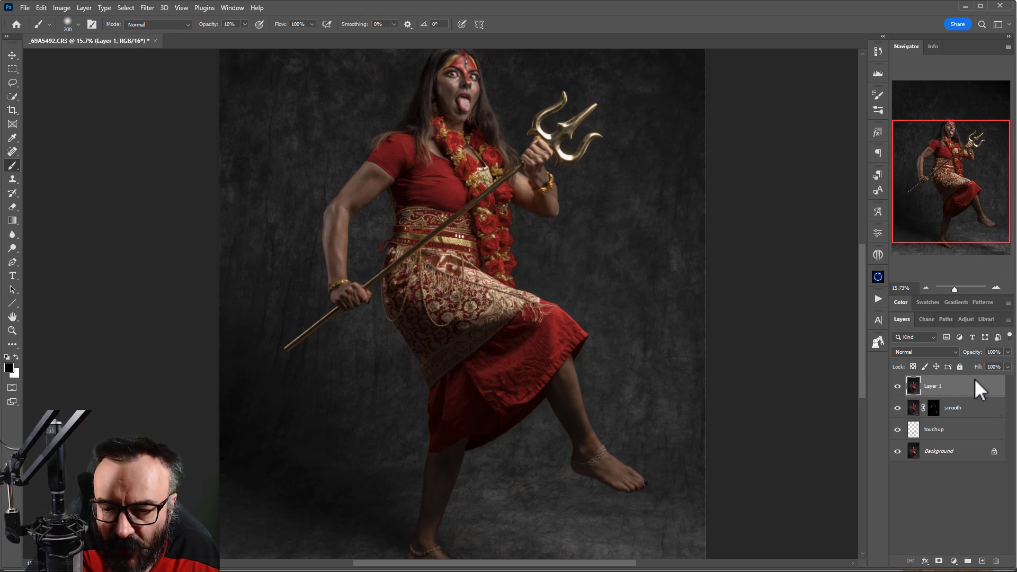
pyautogui.doubleClick(936, 386)
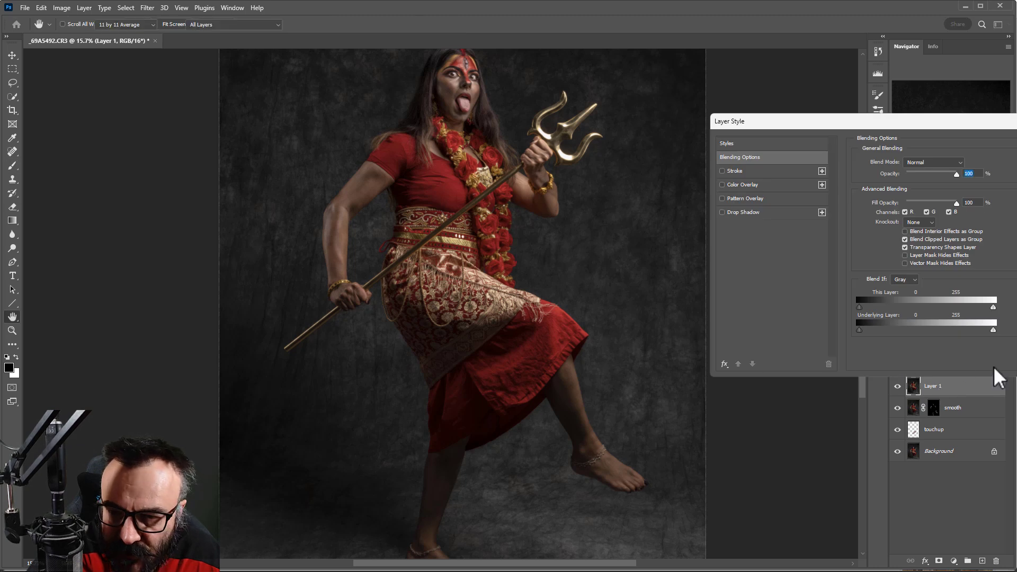
pyautogui.press('Escape')
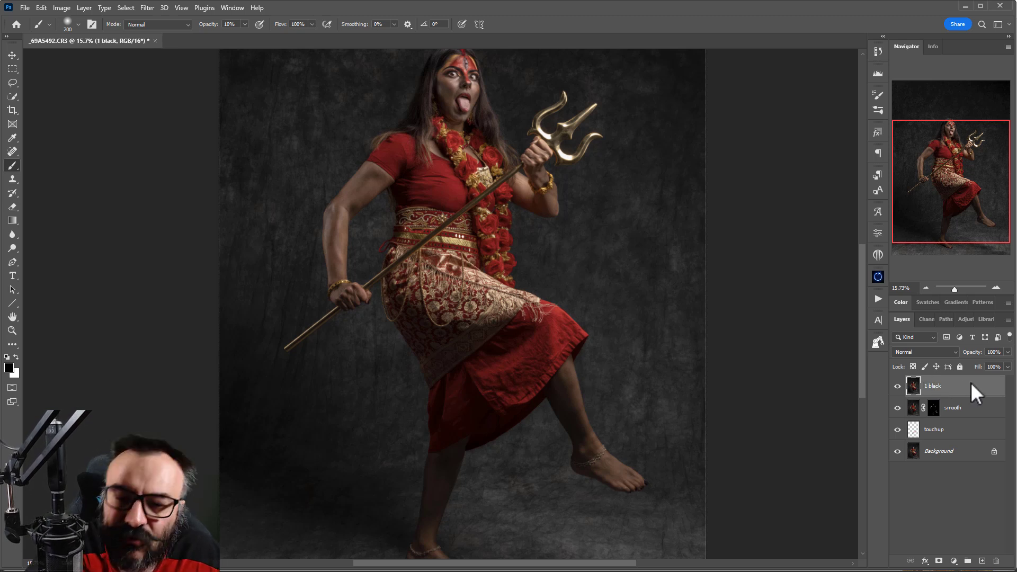
# Convert the 1 black layer to Black & White with Reds 25% and Yellows -32%, and hide it with a black layer mask.
pyautogui.click(63, 9)
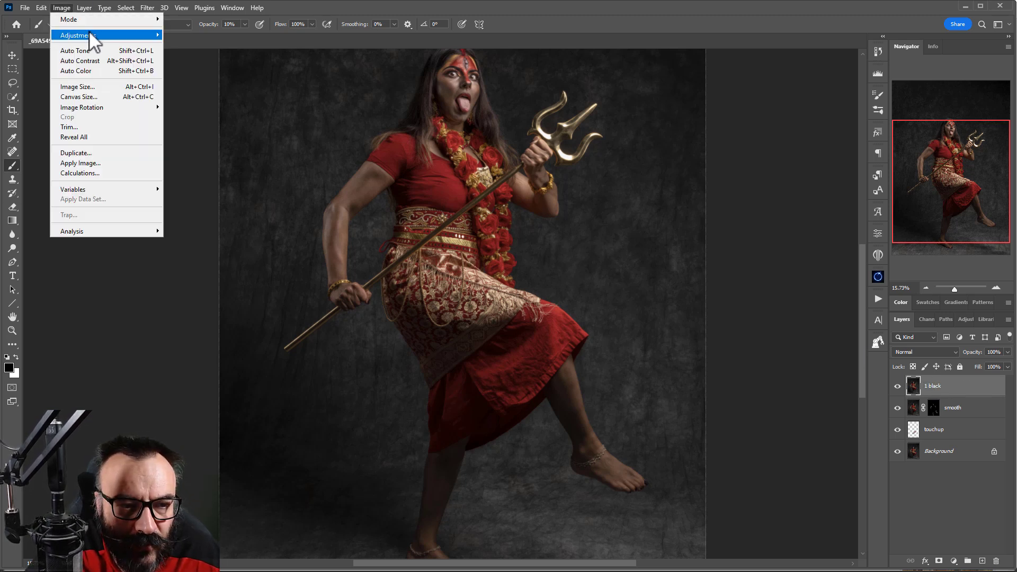
pyautogui.moveTo(94, 36)
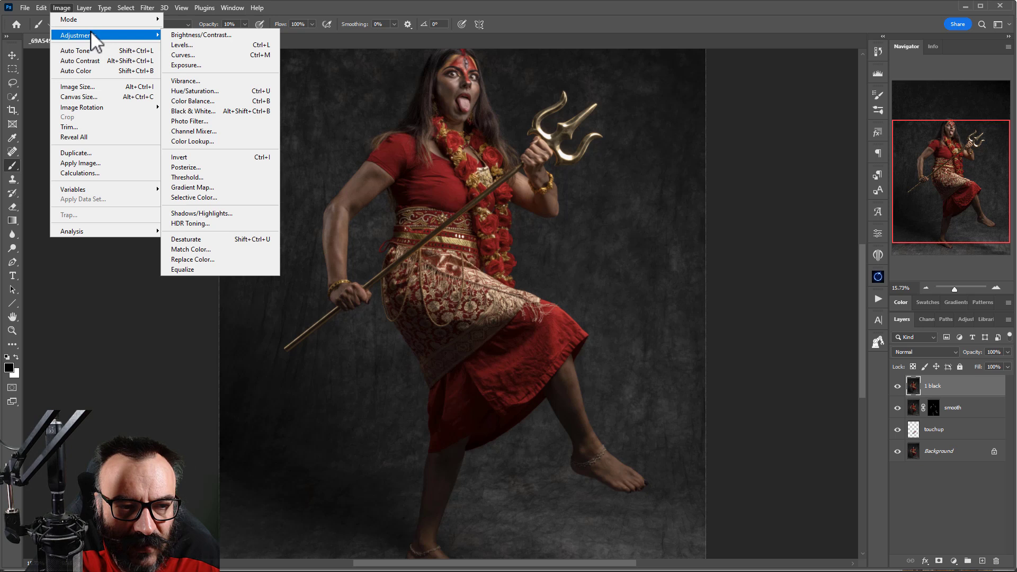
pyautogui.click(236, 111)
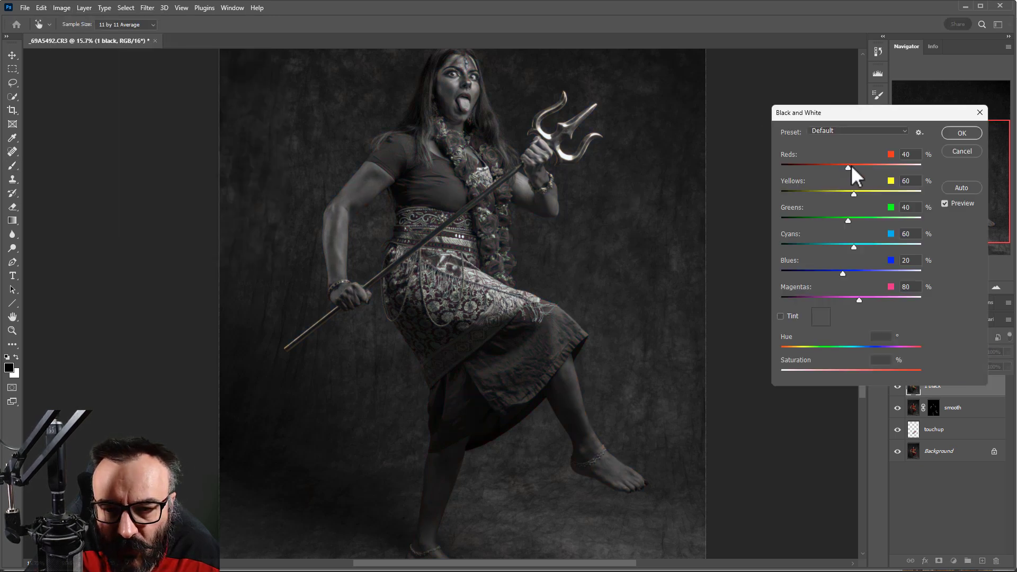
pyautogui.moveTo(847, 168)
pyautogui.mouseDown()
pyautogui.moveTo(801, 165)
pyautogui.moveTo(846, 170)
pyautogui.moveTo(850, 193)
pyautogui.moveTo(790, 194)
pyautogui.moveTo(839, 202)
pyautogui.moveTo(815, 203)
pyautogui.moveTo(829, 204)
pyautogui.moveTo(830, 167)
pyautogui.moveTo(759, 168)
pyautogui.moveTo(844, 175)
pyautogui.mouseUp()
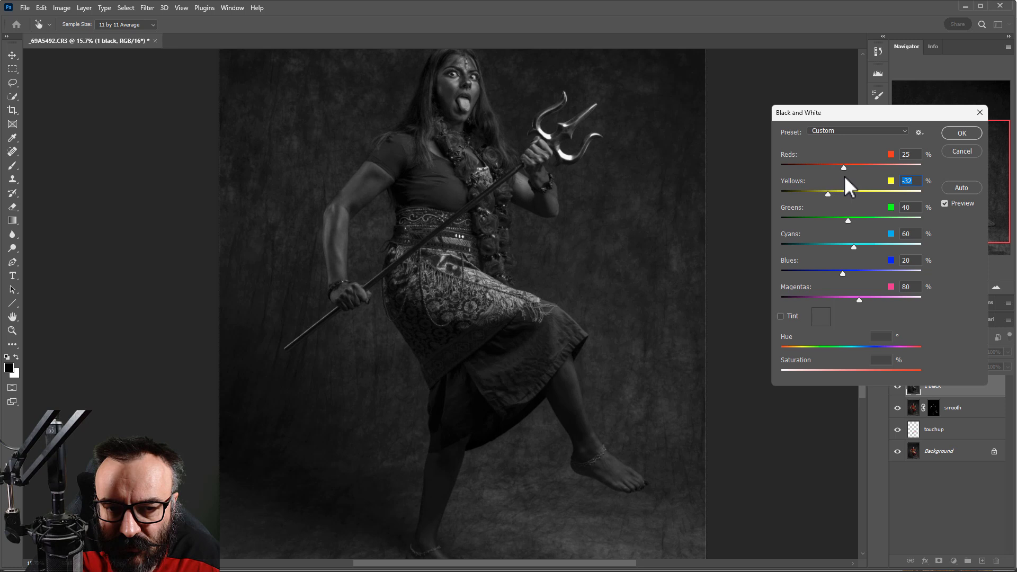
pyautogui.click(969, 130)
pyautogui.press('b')
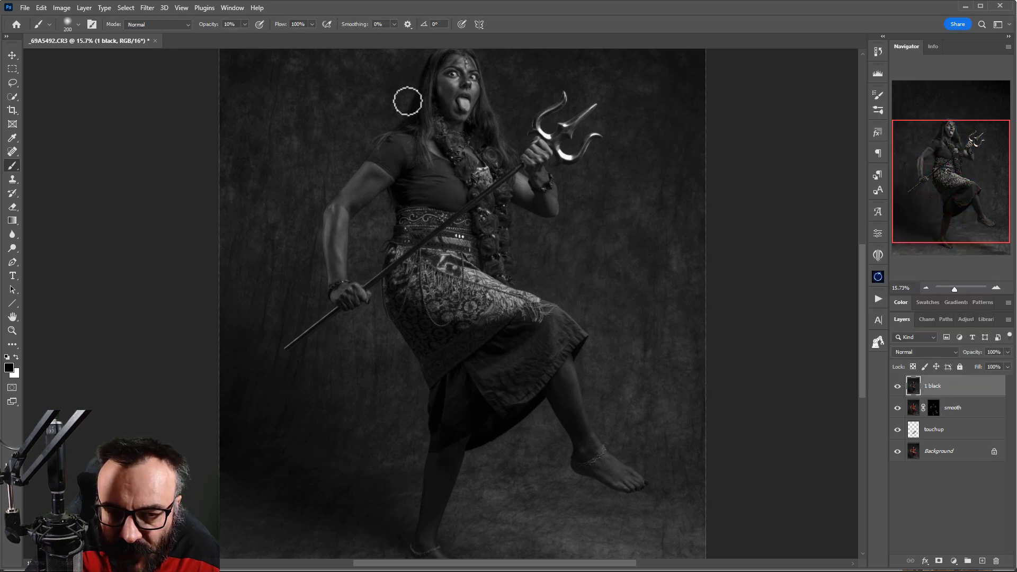
pyautogui.keyDown('alt'); pyautogui.click(939, 561); pyautogui.keyUp('alt')
# Reduce the brush to 100 px and paint white on the 1 black mask to desaturate the larger yellow area between forehead, temple and hairline.
pyautogui.scroll(5, 441, 254)
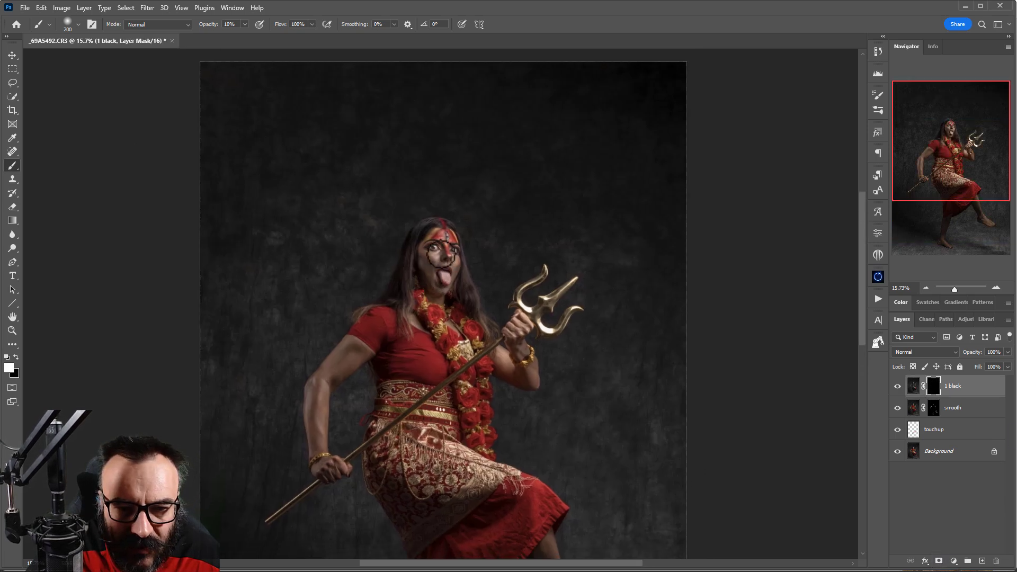
pyautogui.scroll(10, 438, 203)
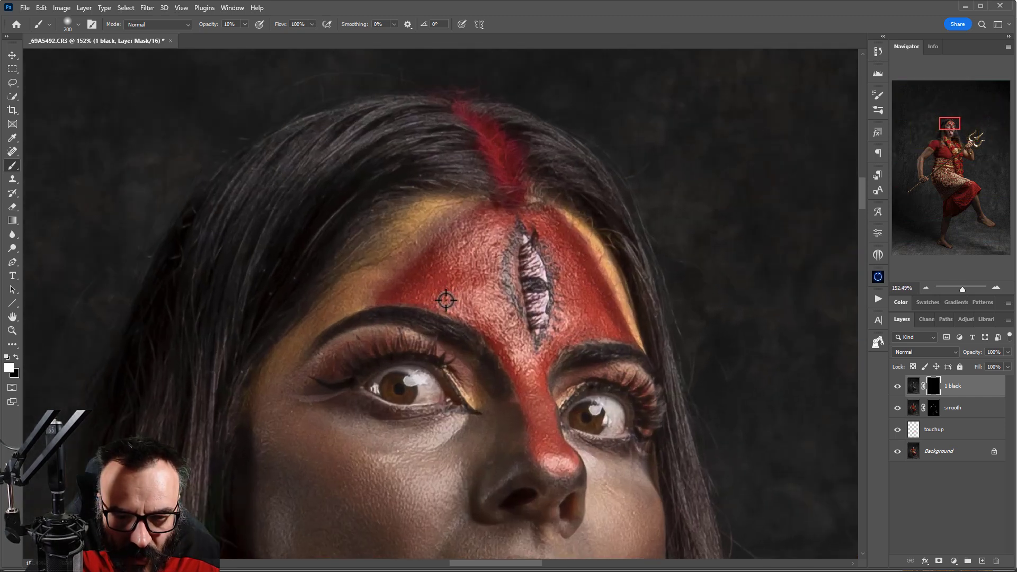
pyautogui.scroll(3, 449, 297)
pyautogui.press('[')
pyautogui.press('[')
pyautogui.press('[')
pyautogui.press('[')
pyautogui.press('[')
pyautogui.press('[')
pyautogui.press('[')
pyautogui.press('[')
pyautogui.press('[')
pyautogui.press('[')
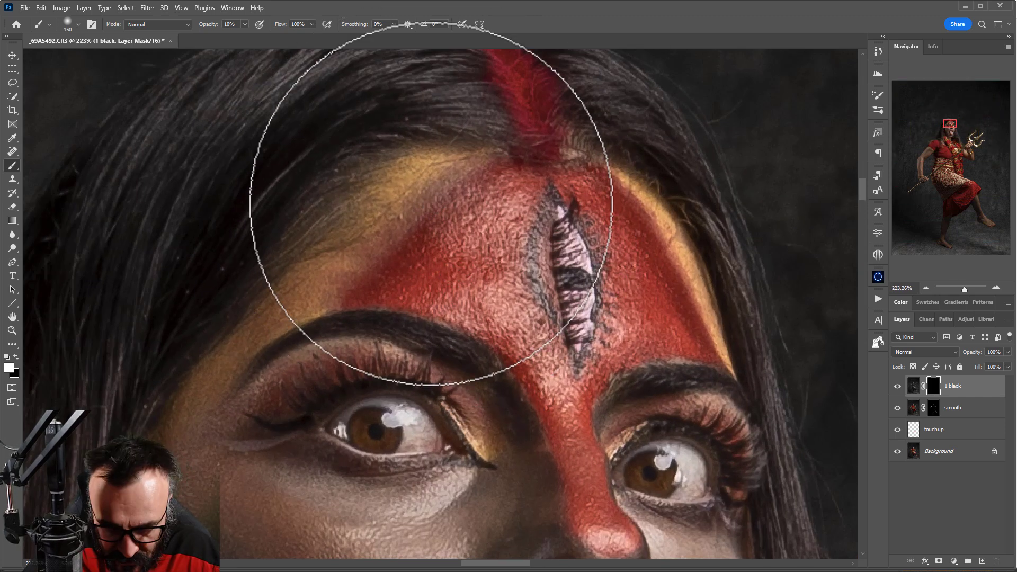
pyautogui.moveTo(483, 162)
pyautogui.mouseDown()
pyautogui.moveTo(408, 168)
pyautogui.moveTo(443, 137)
pyautogui.moveTo(399, 181)
pyautogui.mouseUp()
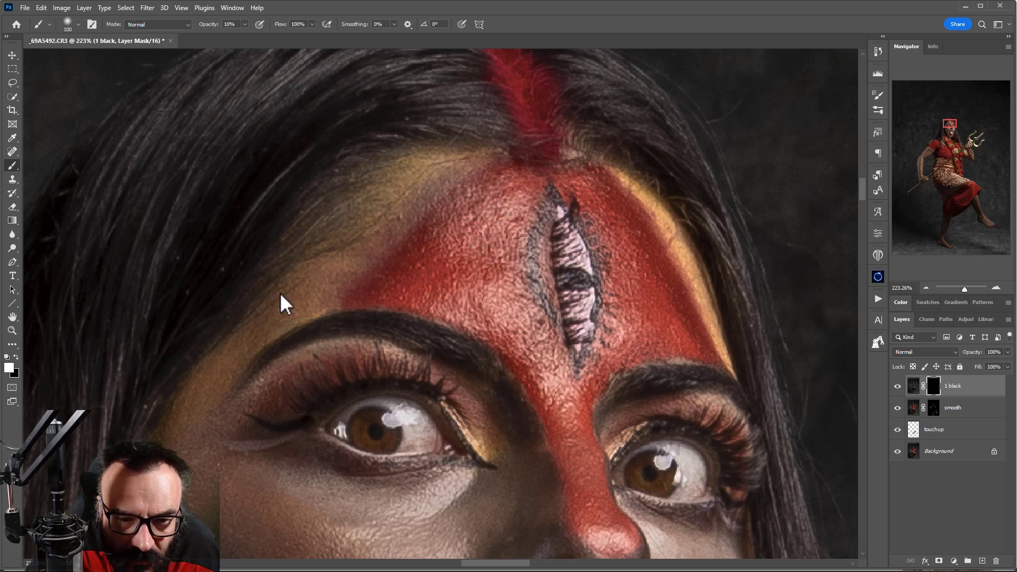
pyautogui.moveTo(307, 272)
pyautogui.mouseDown()
pyautogui.moveTo(447, 141)
pyautogui.moveTo(313, 205)
pyautogui.moveTo(424, 192)
pyautogui.moveTo(339, 268)
pyautogui.moveTo(452, 154)
pyautogui.mouseUp()
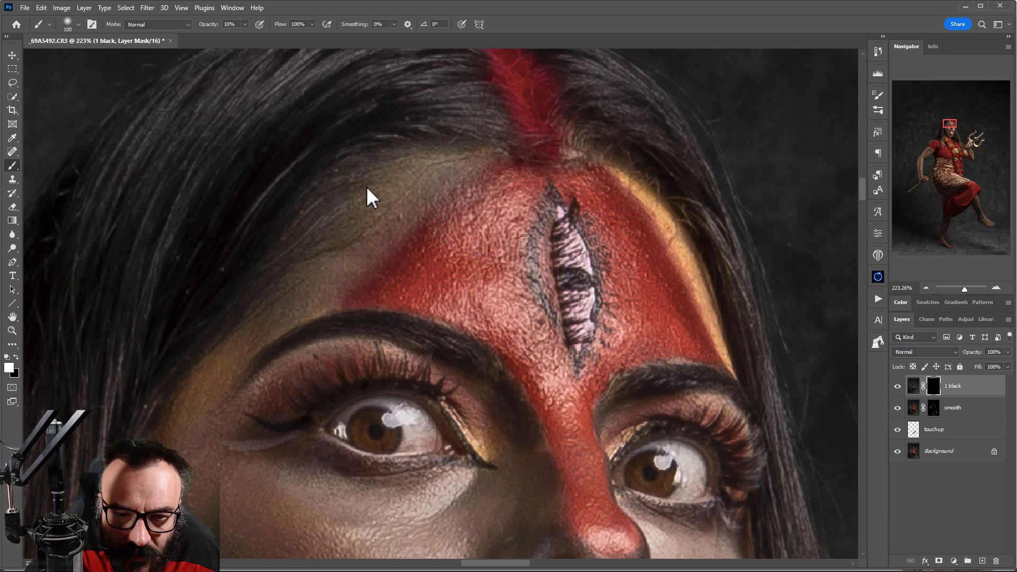
# Reduce the brush to 60 px and paint white on the 1 black mask to desaturate the narrow yellow strip along the opposite hairline.
pyautogui.press('[')
pyautogui.press('[')
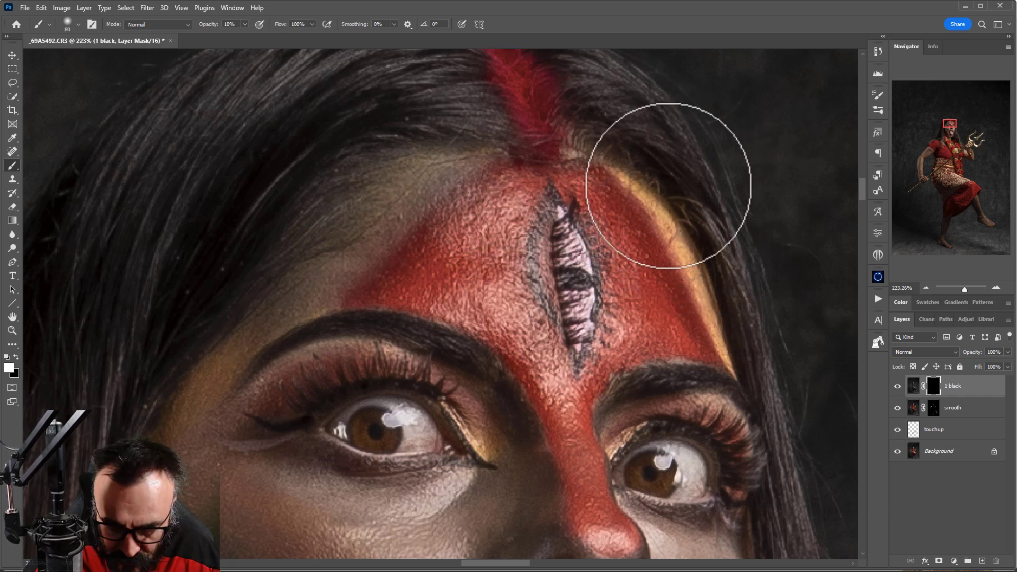
pyautogui.press('[')
pyautogui.press('[')
pyautogui.moveTo(669, 185)
pyautogui.mouseDown()
pyautogui.moveTo(622, 170)
pyautogui.moveTo(714, 276)
pyautogui.moveTo(681, 213)
pyautogui.moveTo(651, 187)
pyautogui.moveTo(642, 151)
pyautogui.moveTo(628, 165)
pyautogui.moveTo(641, 196)
pyautogui.mouseUp()
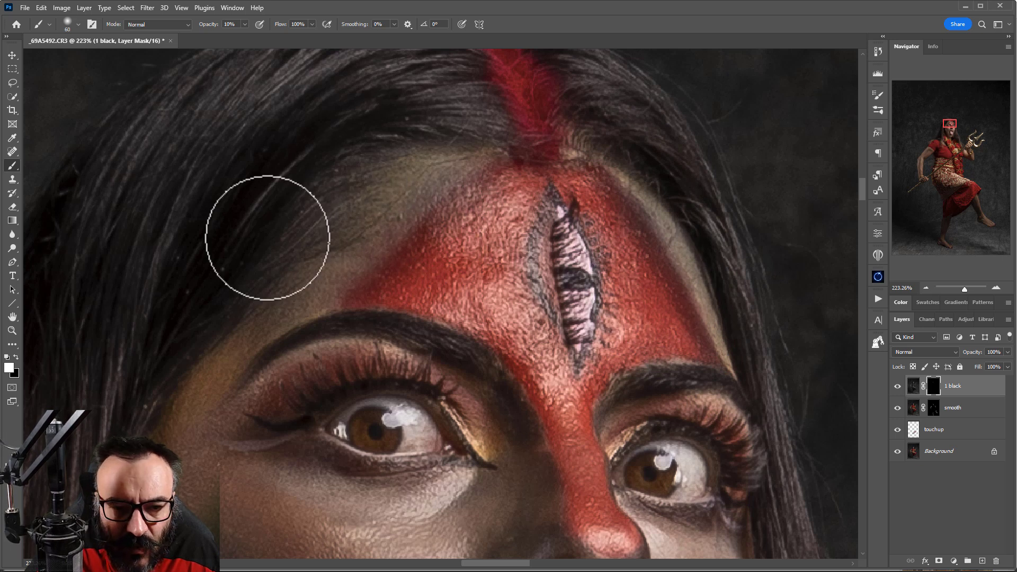
# Paint white on the 1 black mask over the temple, side of the nose, cheek and chin, enlarging the brush to 125 px.
pyautogui.moveTo(284, 351); pyautogui.dragTo(340, 129)
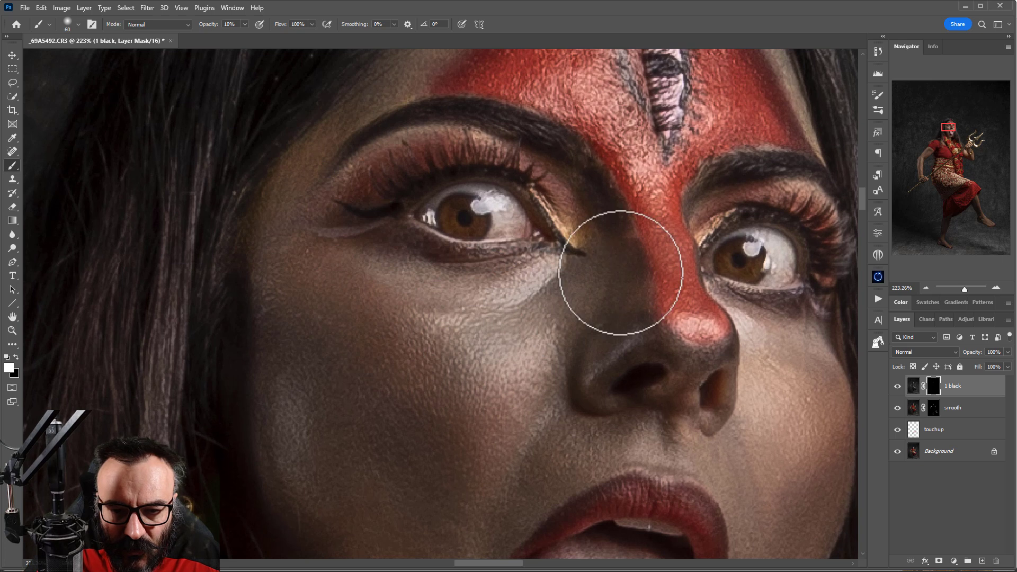
pyautogui.moveTo(617, 268); pyautogui.dragTo(621, 365)
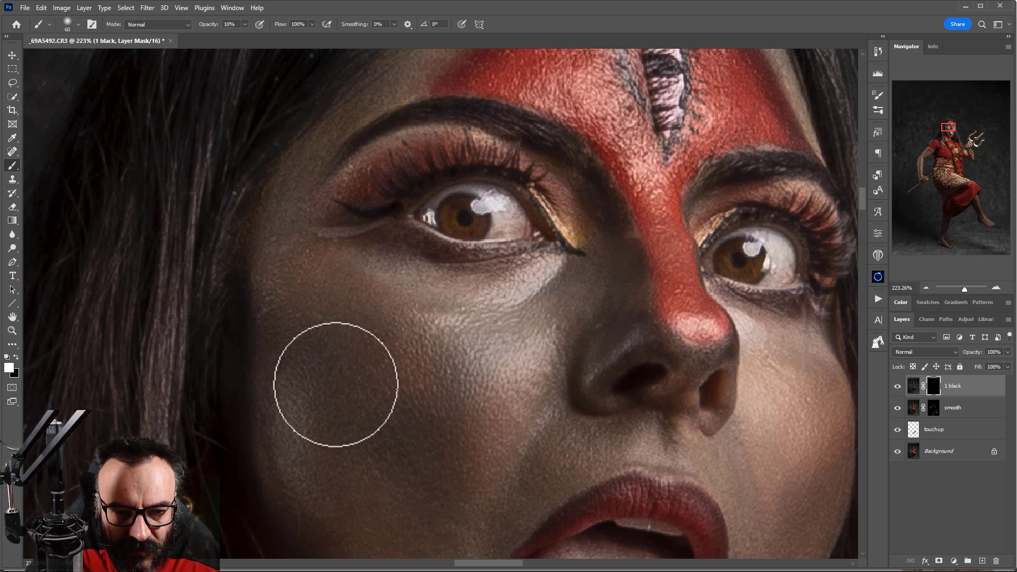
pyautogui.scroll(-5, 371, 239)
pyautogui.press(']')
pyautogui.press(']')
pyautogui.press(']')
pyautogui.press(']')
pyautogui.press(']')
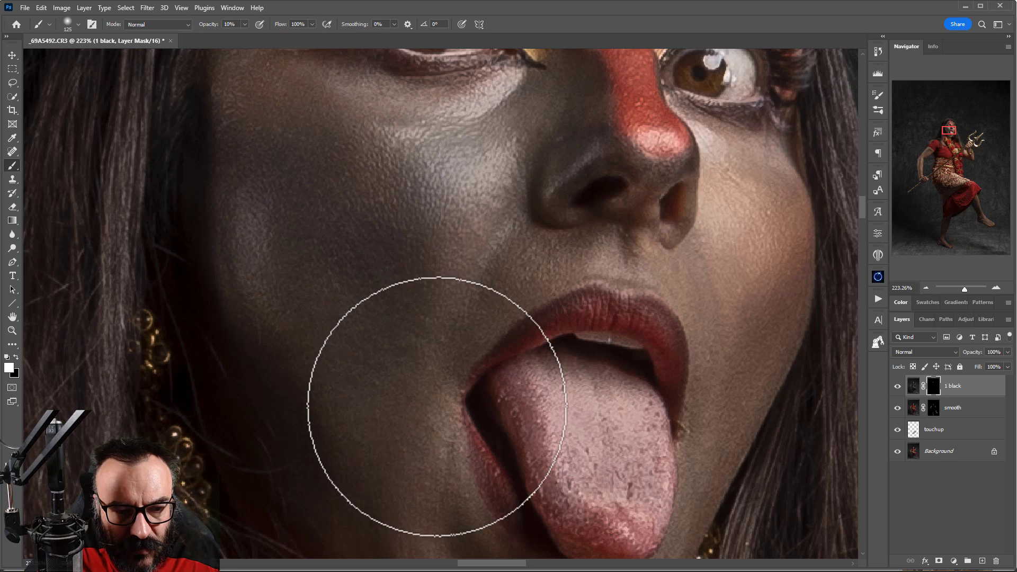
pyautogui.scroll(-5, 431, 397)
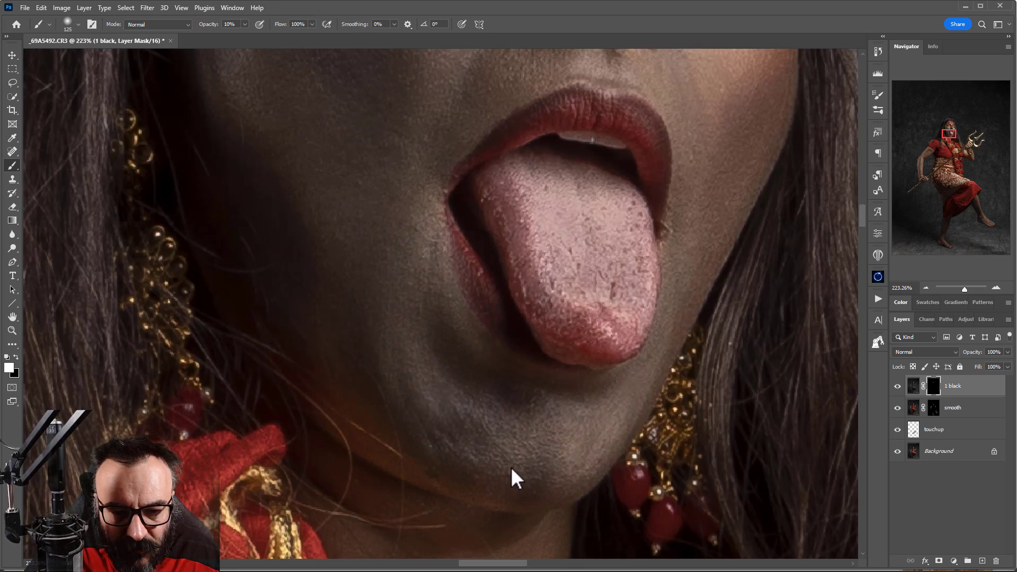
# Reduce the brush to 70 px and paint white on the 1 black mask to desaturate the orange cheek beside the brighter eye.
pyautogui.scroll(5, 668, 355)
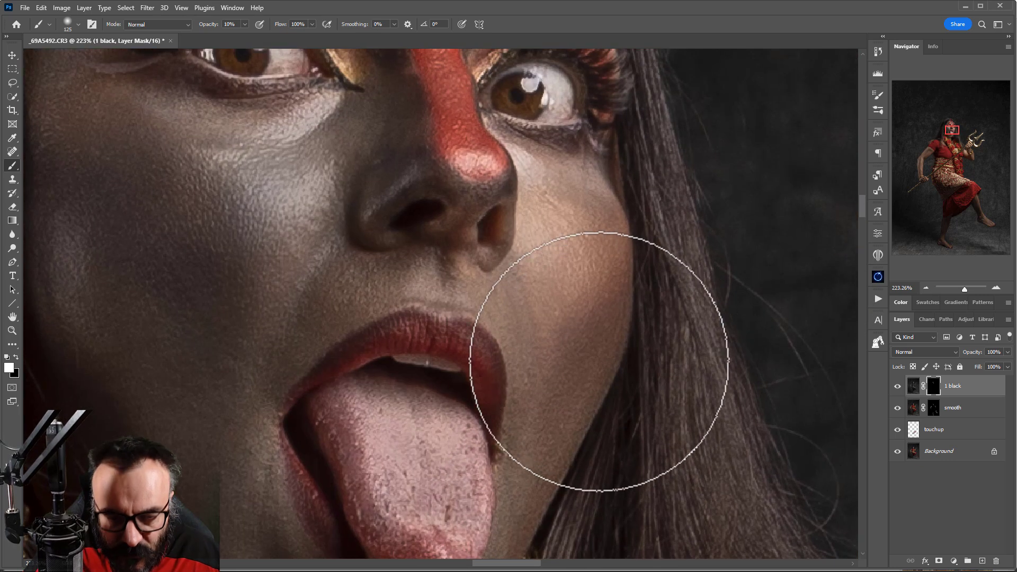
pyautogui.press('[')
pyautogui.press('[')
pyautogui.press('[')
pyautogui.press('[')
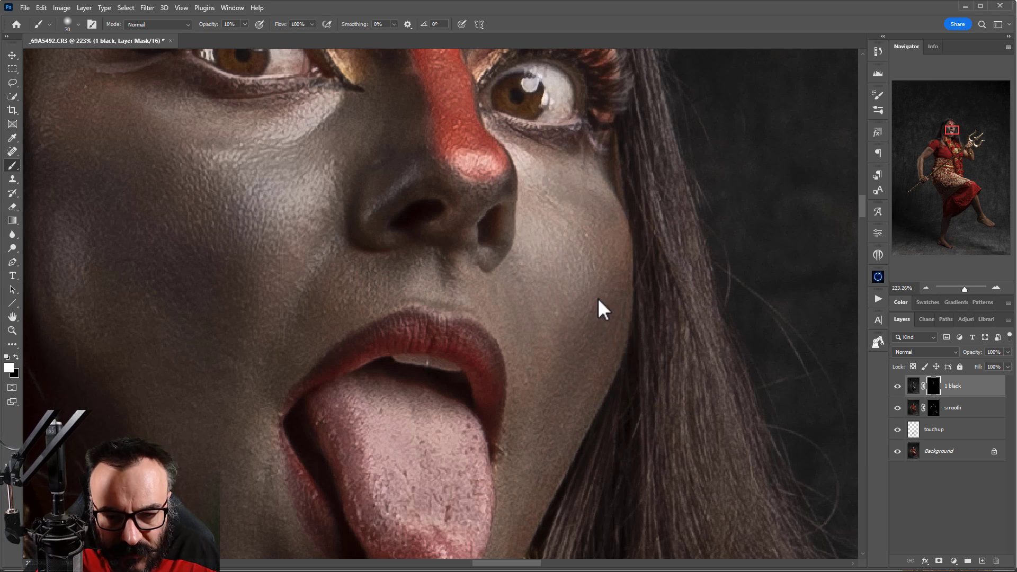
# Paint white on the 1 black mask with the 70 px brush to desaturate the underside of the jaw, the neck and the exposed chest.
pyautogui.moveTo(582, 411); pyautogui.dragTo(650, 109)
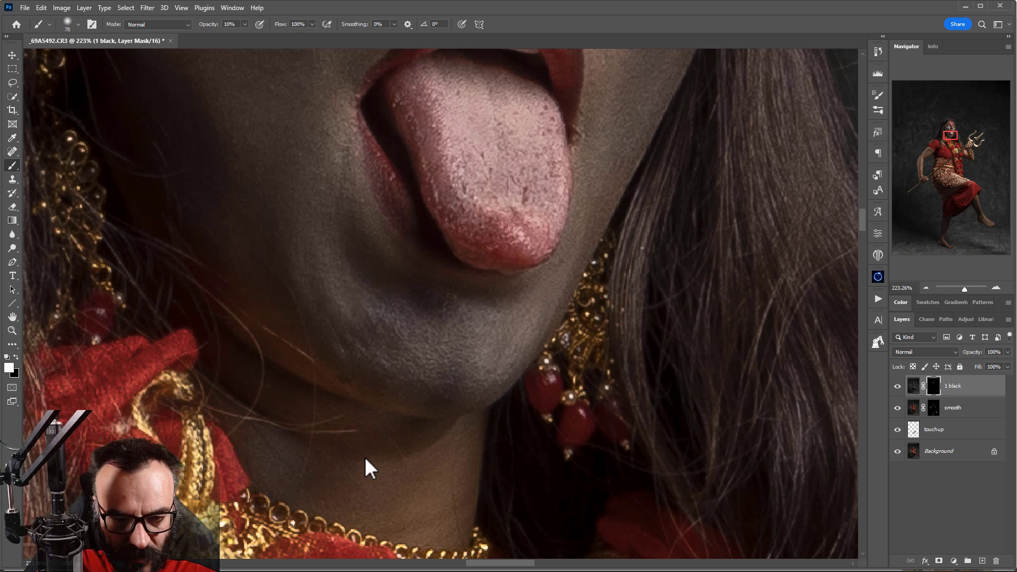
pyautogui.scroll(-3, 402, 434)
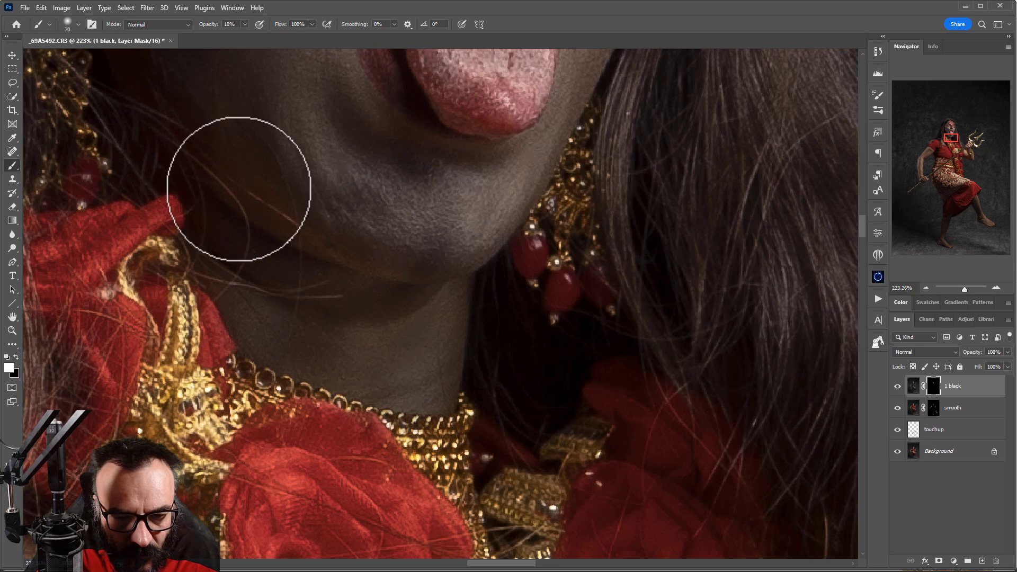
pyautogui.scroll(-5, 375, 325)
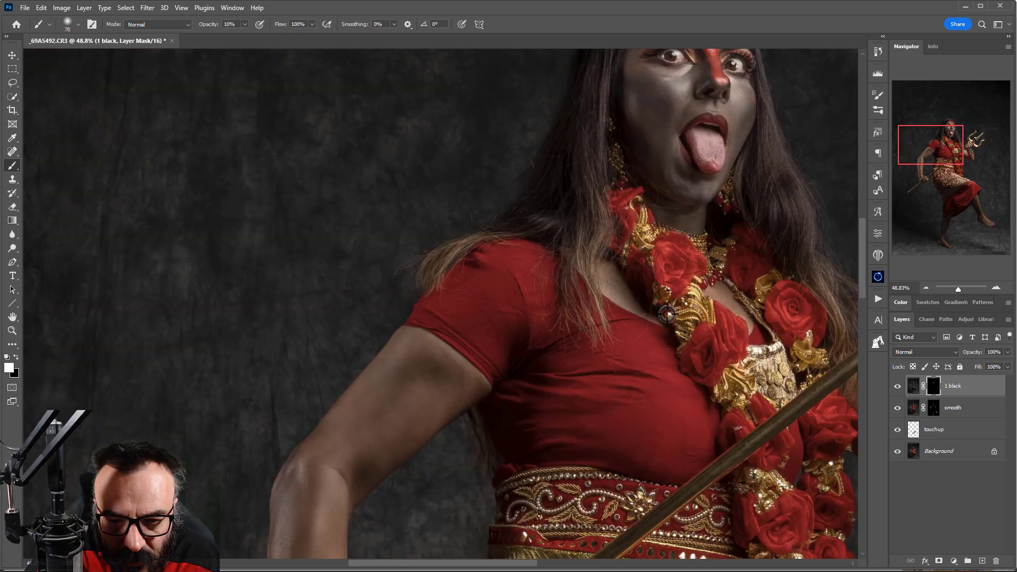
pyautogui.scroll(4, 667, 315)
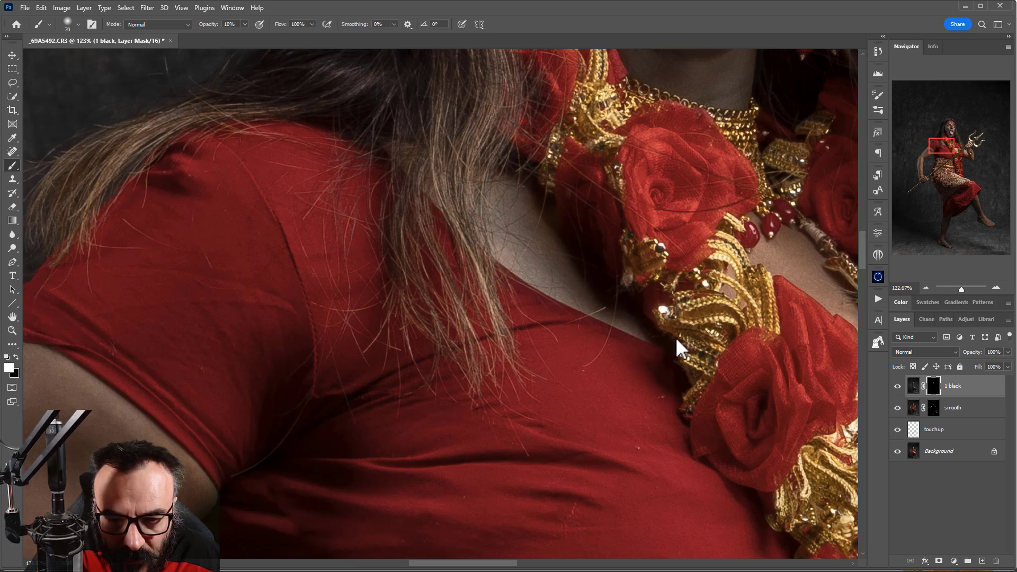
pyautogui.moveTo(675, 337); pyautogui.dragTo(365, 353)
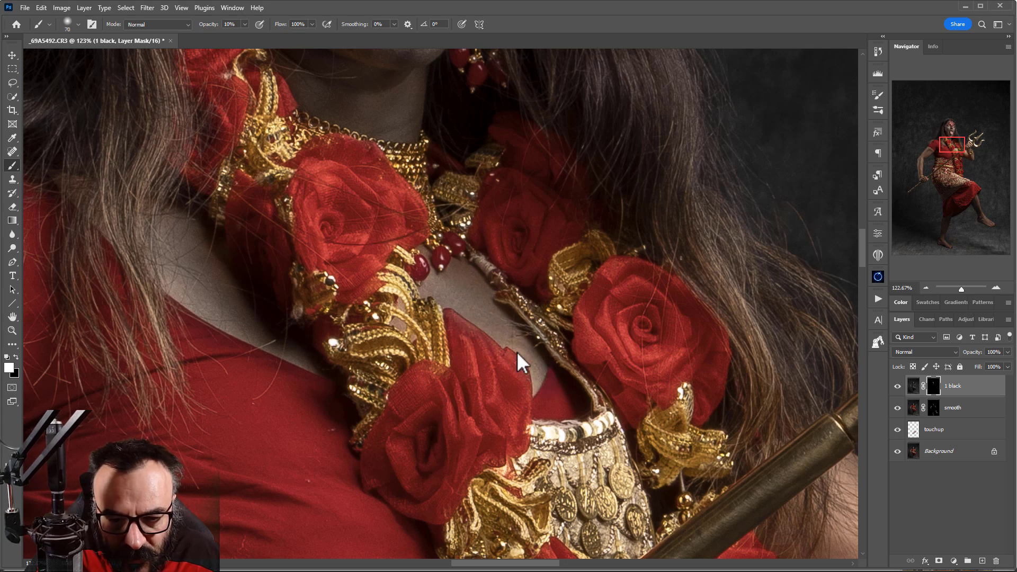
pyautogui.scroll(5, 521, 360)
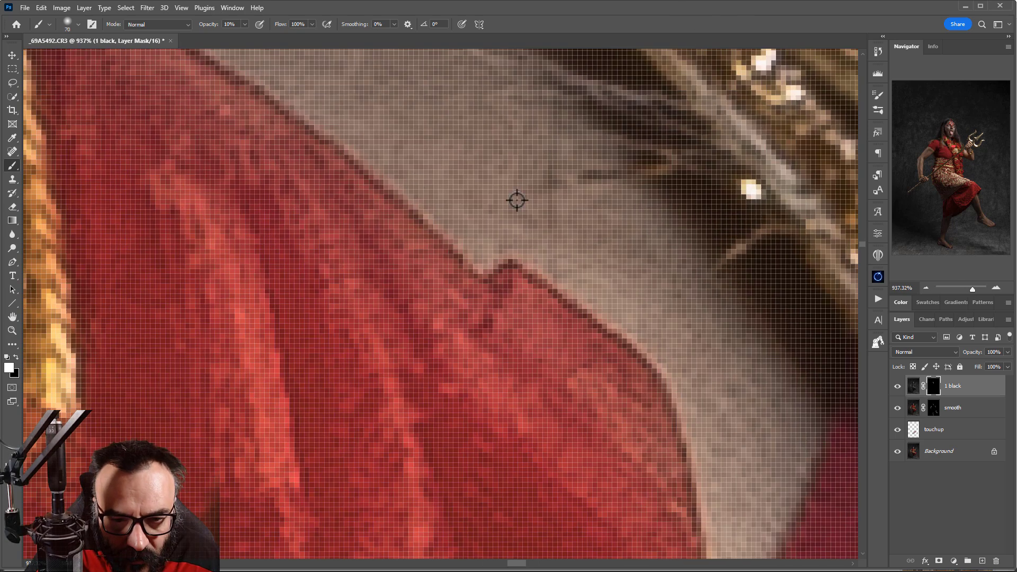
pyautogui.scroll(-3, 517, 200)
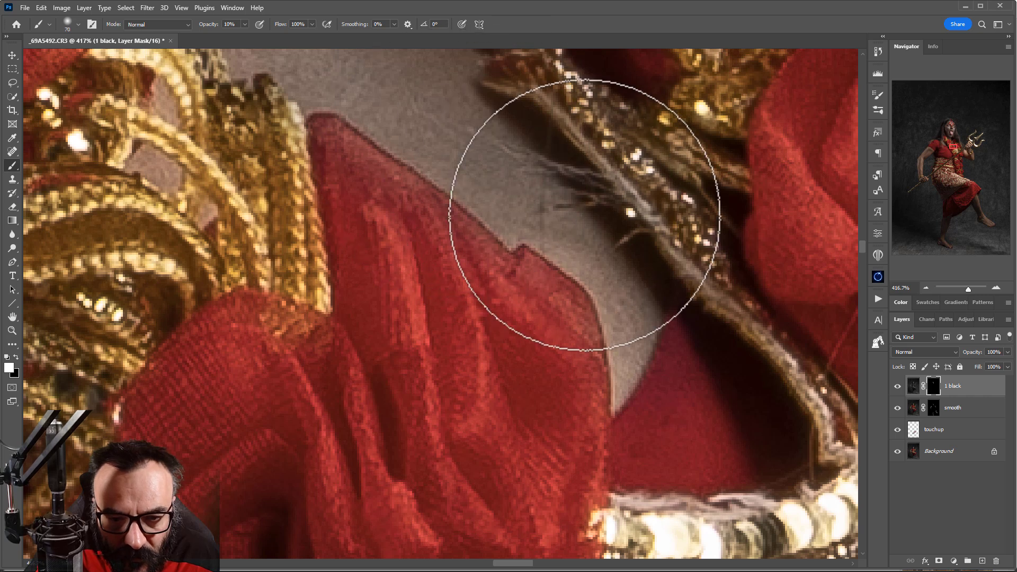
pyautogui.scroll(4, 602, 424)
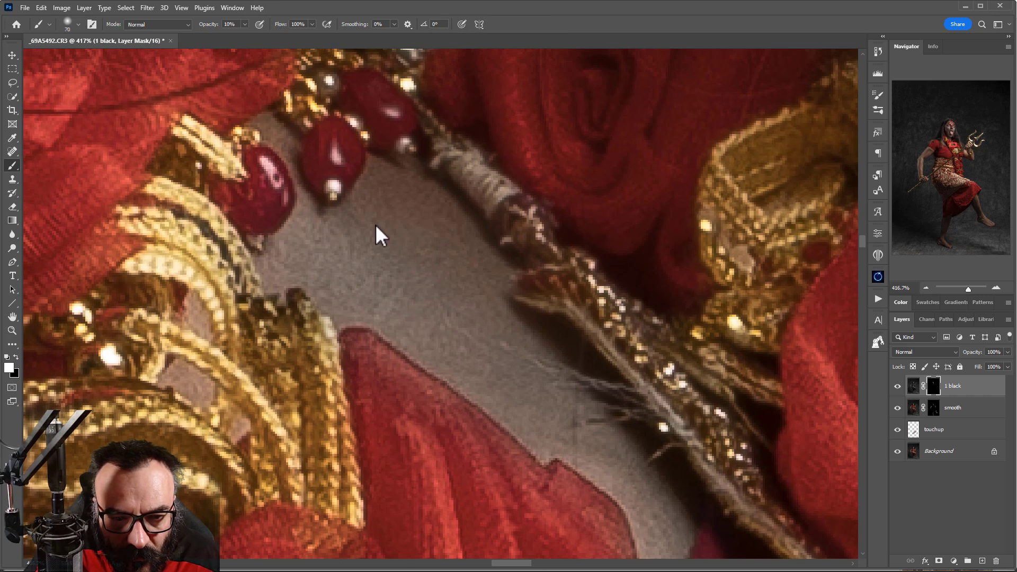
# Reduce the brush to 20 px and desaturate the small skin patches between the gold garland loops on the 1 black mask.
pyautogui.press('[')
pyautogui.press('[')
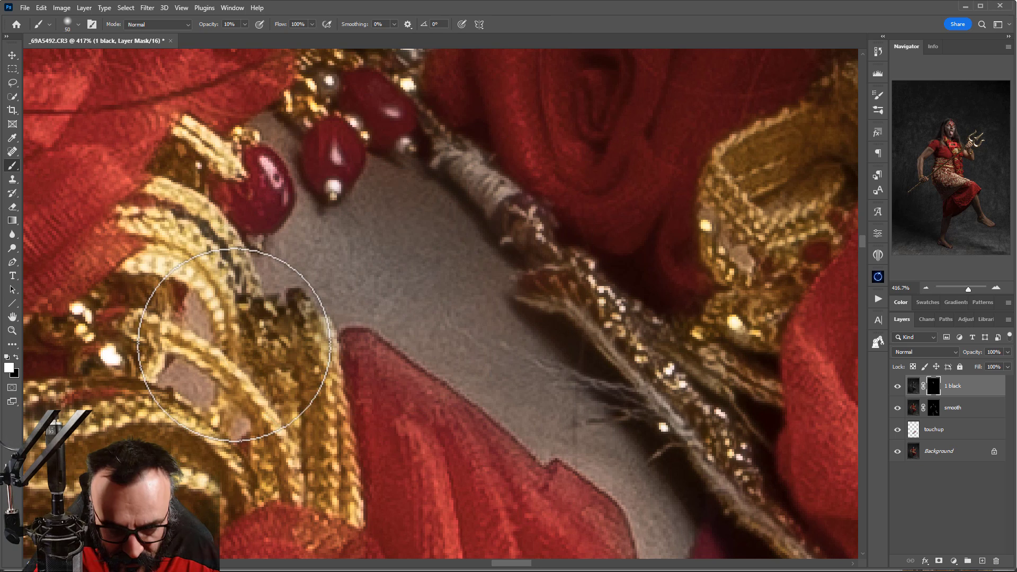
pyautogui.press('[')
pyautogui.press('[')
pyautogui.press('[')
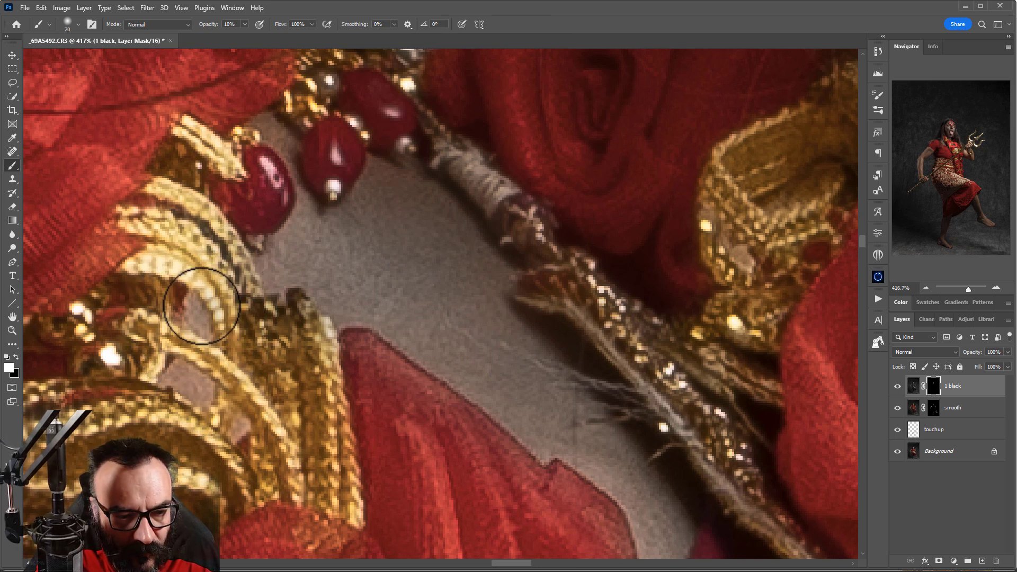
pyautogui.moveTo(201, 306)
pyautogui.mouseDown()
pyautogui.moveTo(204, 344)
pyautogui.moveTo(171, 361)
pyautogui.moveTo(198, 387)
pyautogui.mouseUp()
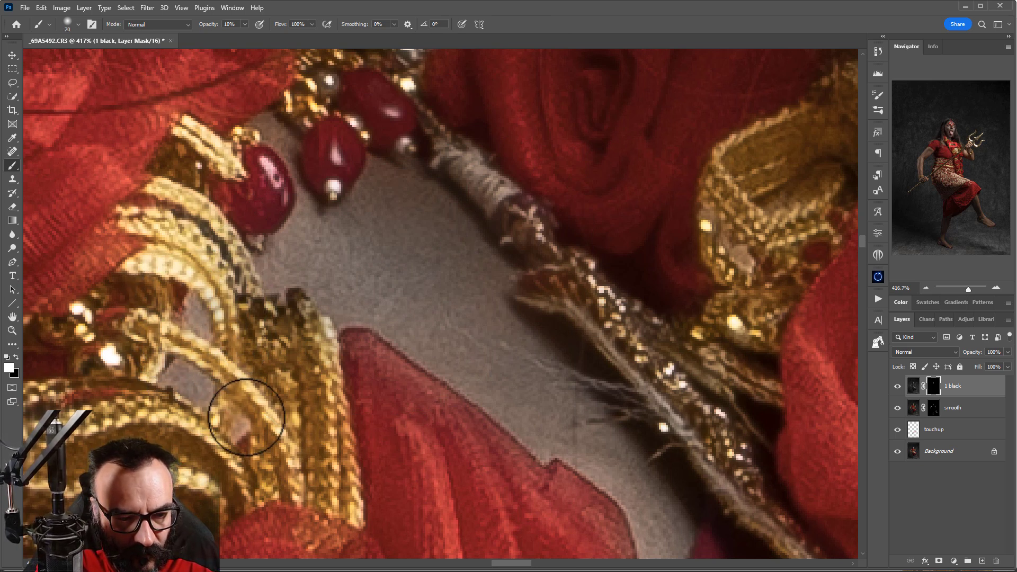
pyautogui.moveTo(246, 418); pyautogui.dragTo(225, 427)
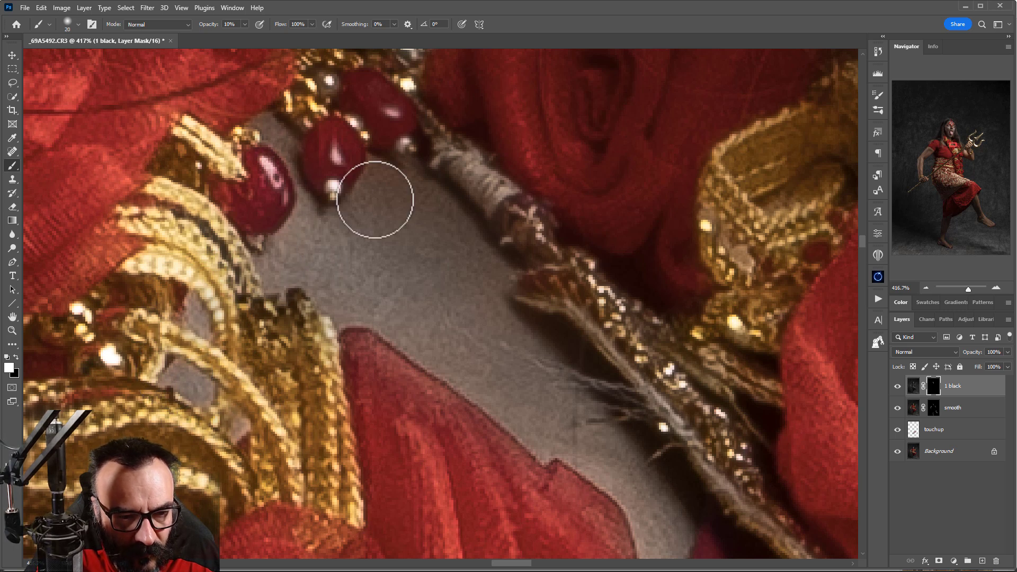
# Enlarge the brush to 70 px and desaturate the skin under the hair strands on the upper arm holding the trident.
pyautogui.scroll(-10, 550, 413)
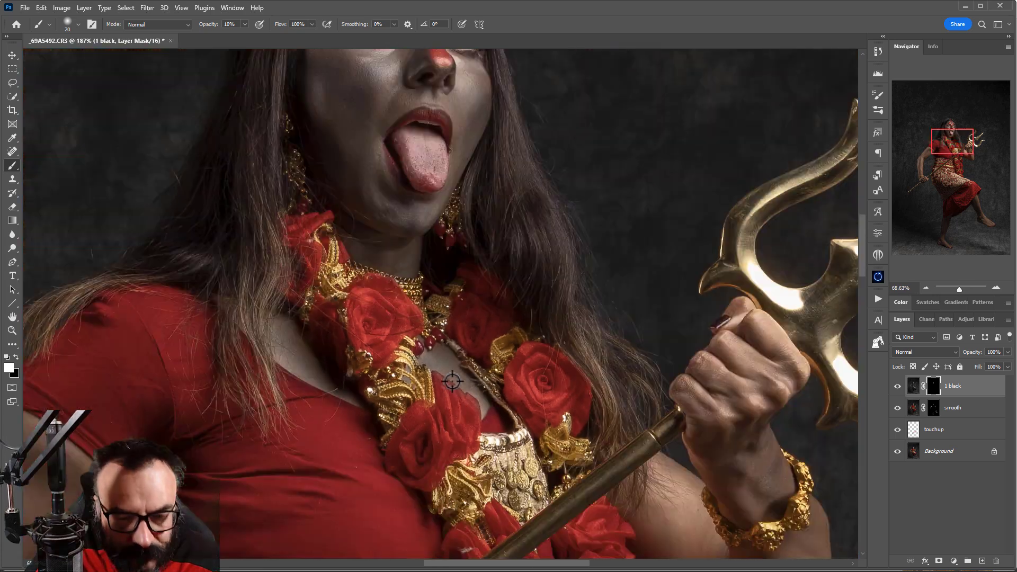
pyautogui.scroll(9, 531, 490)
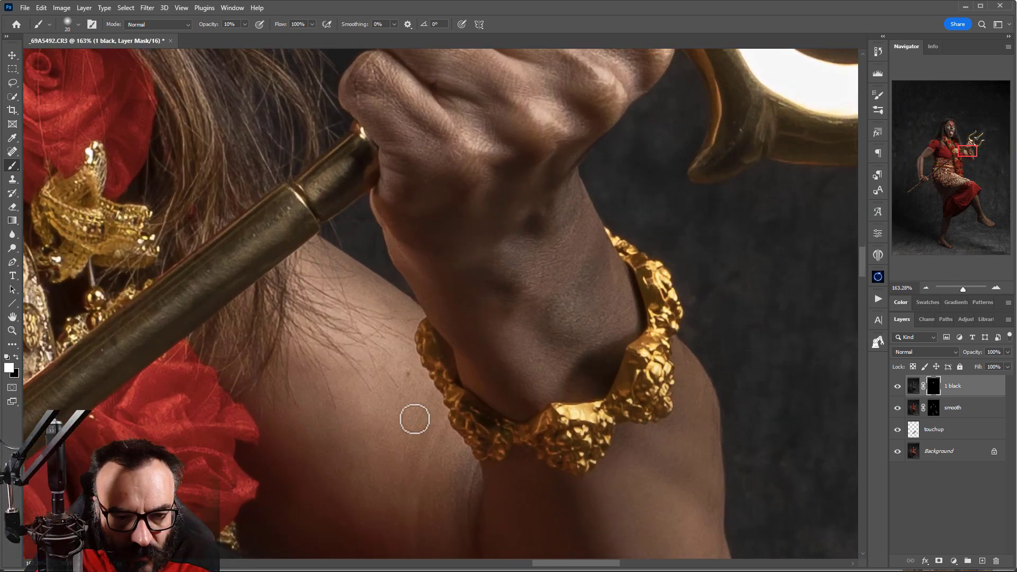
pyautogui.moveTo(415, 419); pyautogui.dragTo(339, 207)
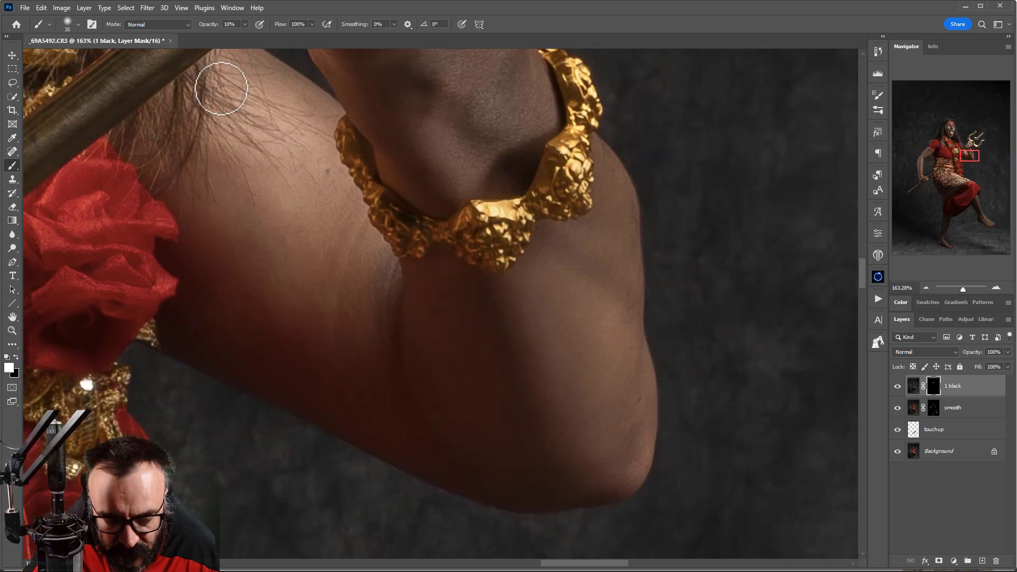
pyautogui.press(']')
pyautogui.press(']')
pyautogui.press(']')
pyautogui.press(']')
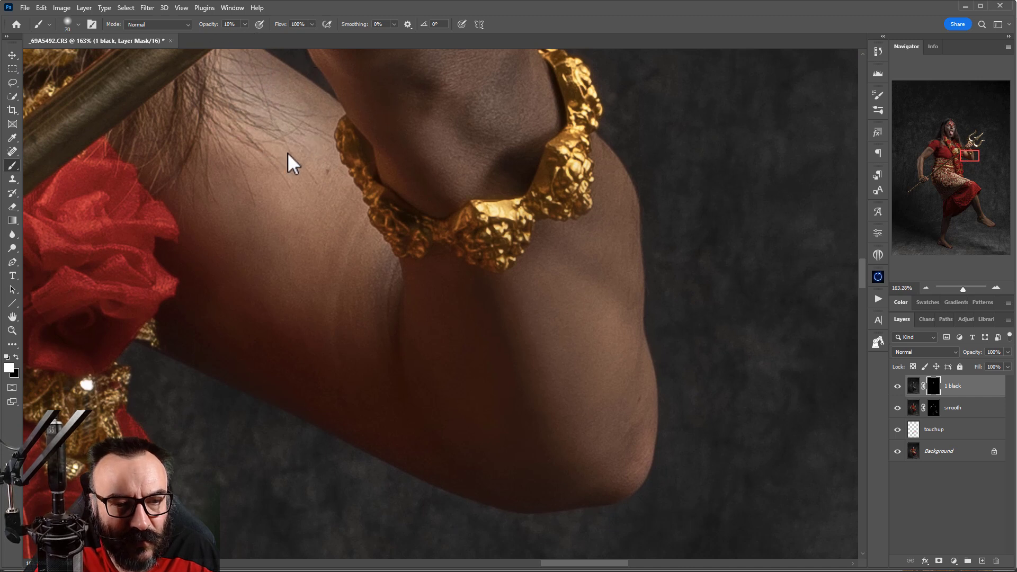
pyautogui.moveTo(276, 270); pyautogui.dragTo(325, 295)
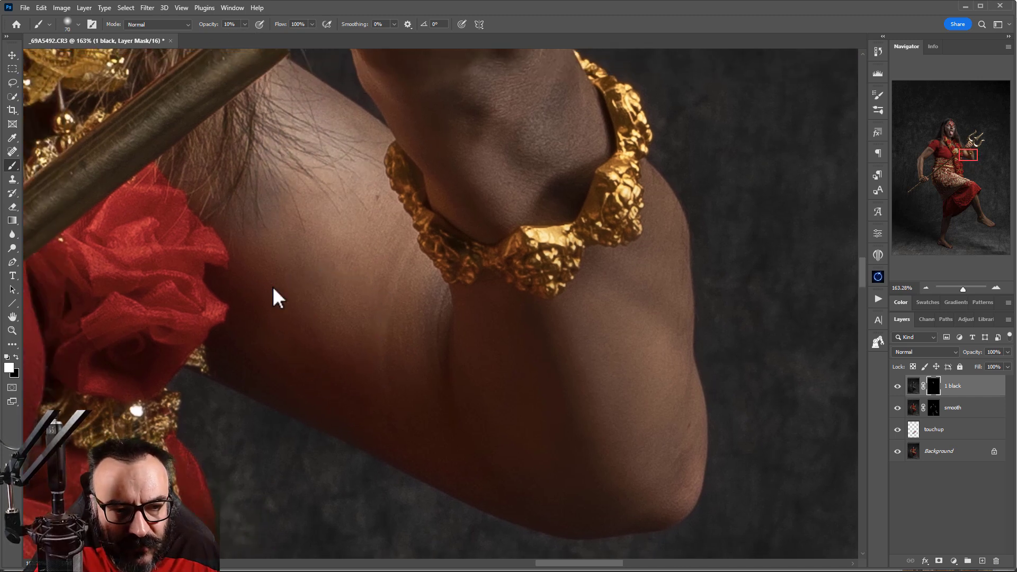
# Enlarge the brush to 125 px and paint white on the 1 black mask over the rest of the bent trident arm, wrist and fist.
pyautogui.press(']')
pyautogui.press(']')
pyautogui.press(']')
pyautogui.press(']')
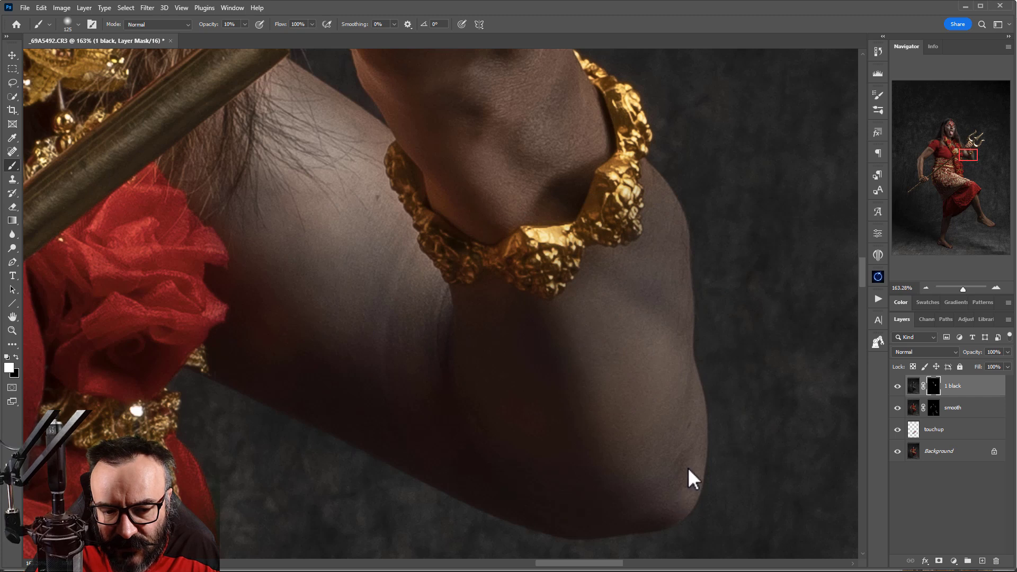
pyautogui.scroll(5, 500, 477)
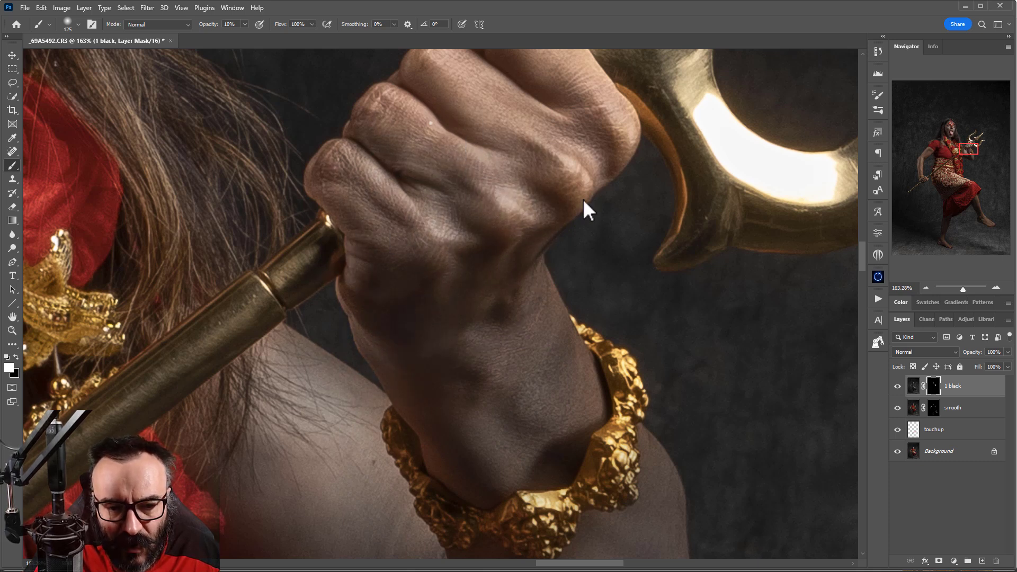
pyautogui.scroll(5, 566, 318)
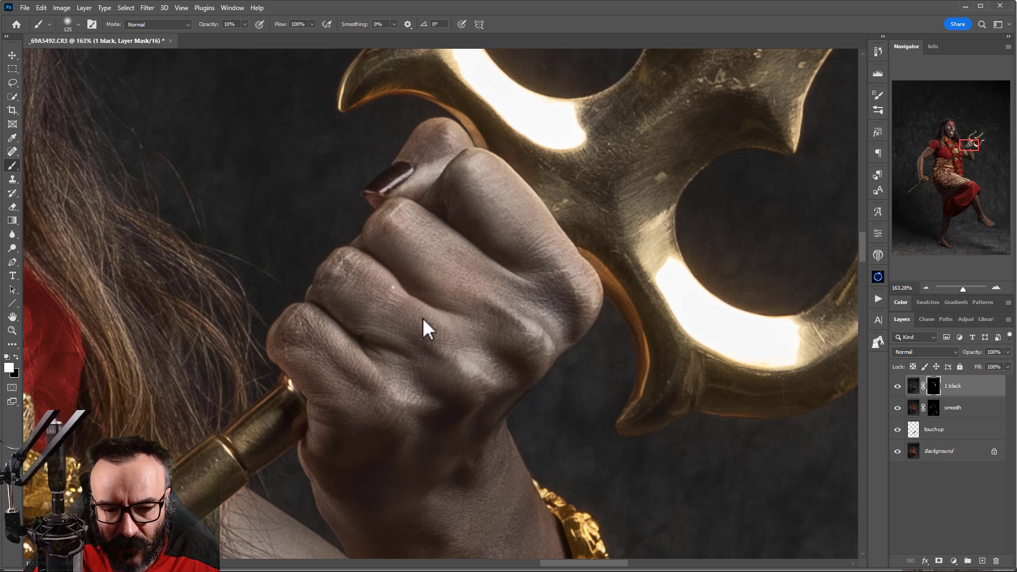
# Enlarge the brush to 200 px and desaturate the other arm from the sleeve to the hand gripping the shaft on the 1 black mask.
pyautogui.scroll(-8, 477, 365)
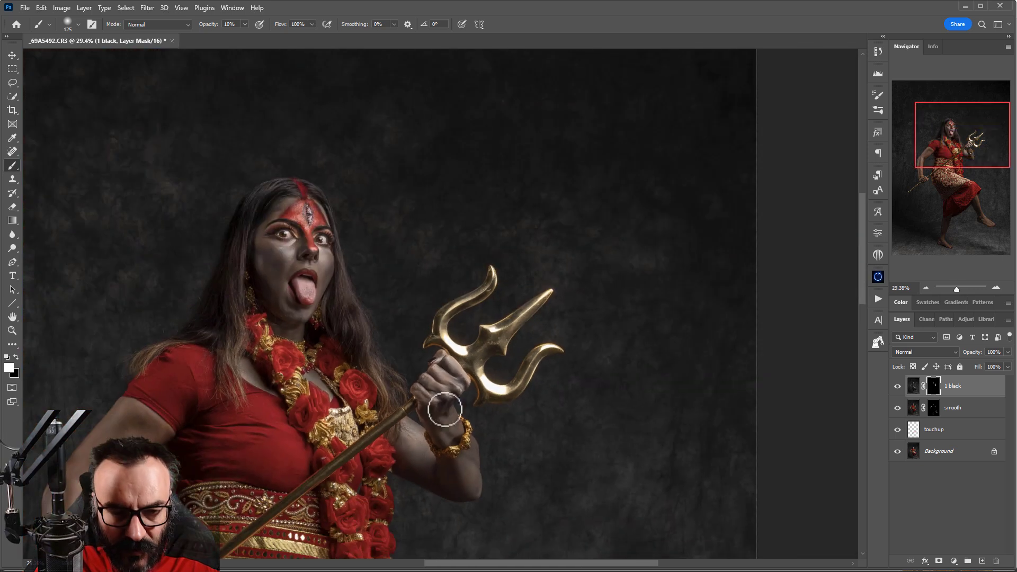
pyautogui.scroll(5, 585, 265)
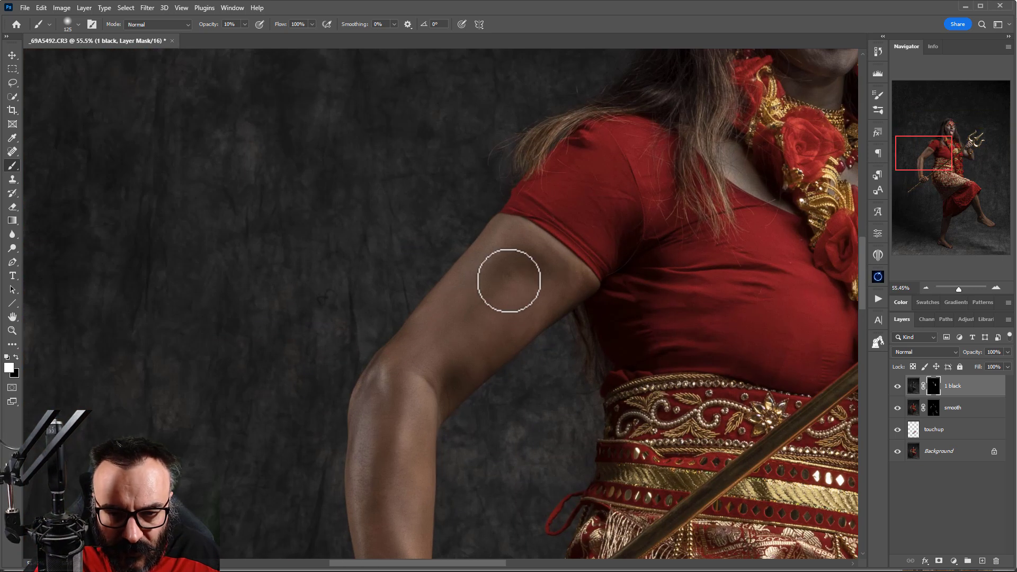
pyautogui.press(']')
pyautogui.press(']')
pyautogui.press(']')
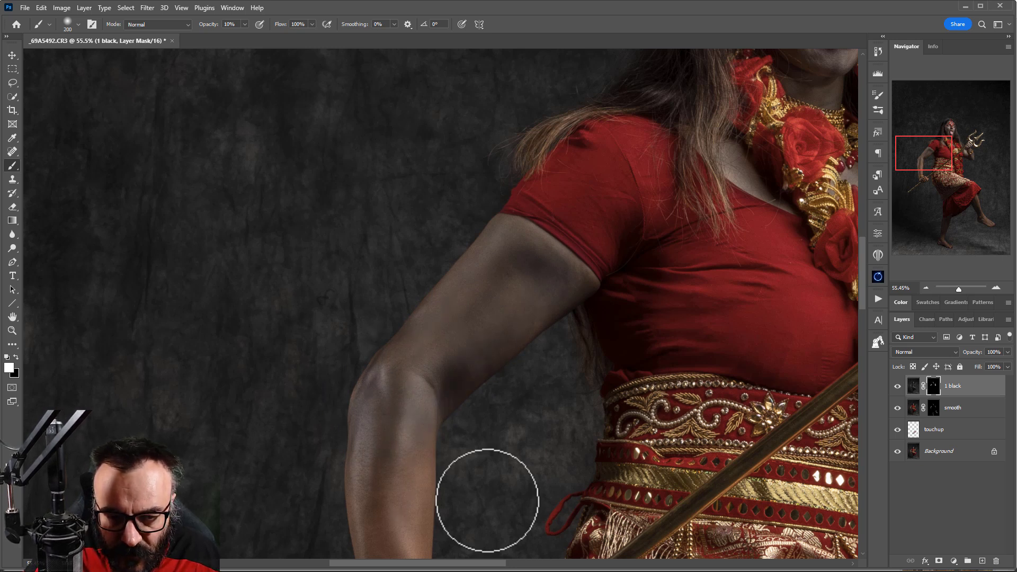
pyautogui.scroll(-5, 411, 227)
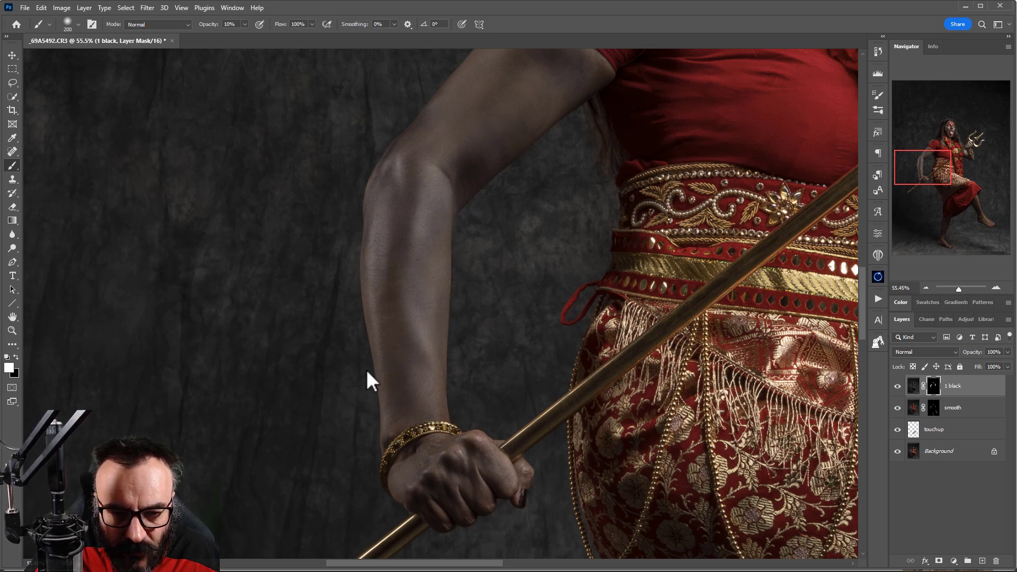
# Enlarge the brush to 400 px and paint white on the 1 black mask to desaturate both legs and feet.
pyautogui.scroll(-3, 496, 503)
pyautogui.hscroll(10, 384, 158)
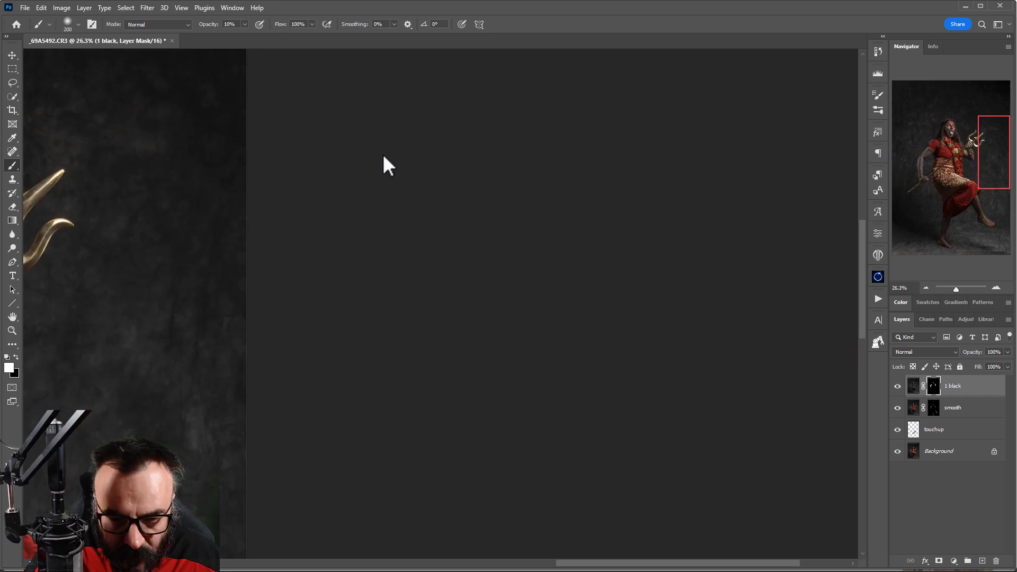
pyautogui.moveTo(223, 308); pyautogui.dragTo(863, 220)
pyautogui.scroll(-7, 549, 212)
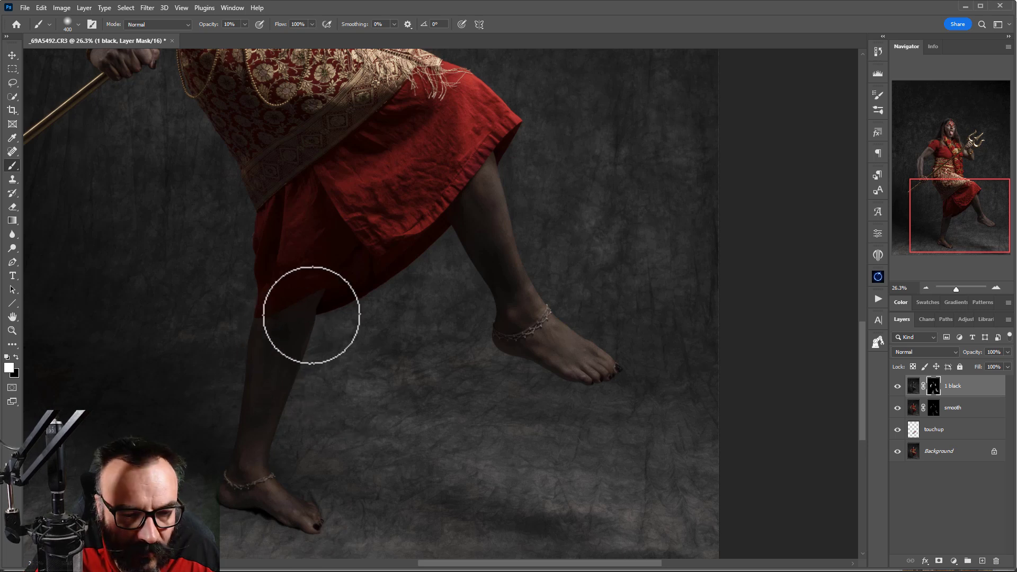
pyautogui.scroll(-5, 345, 390)
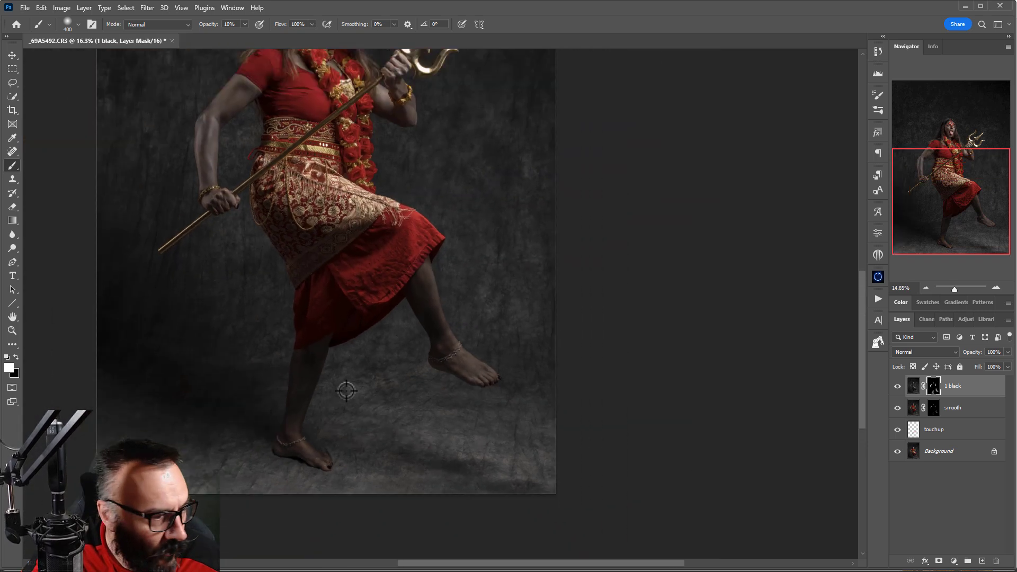
pyautogui.scroll(3, 356, 331)
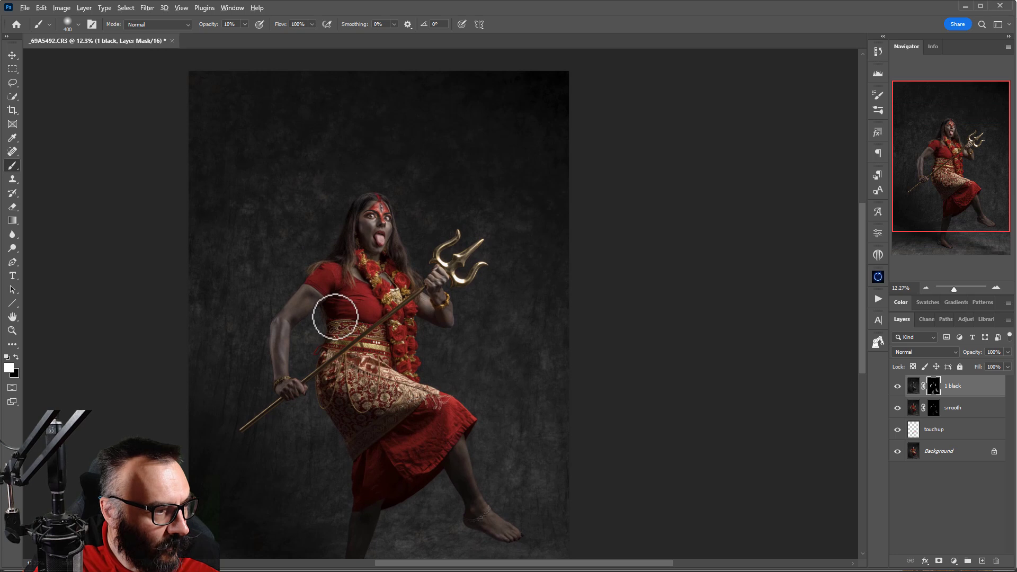
pyautogui.scroll(-2, 336, 319)
pyautogui.scroll(2, 336, 319)
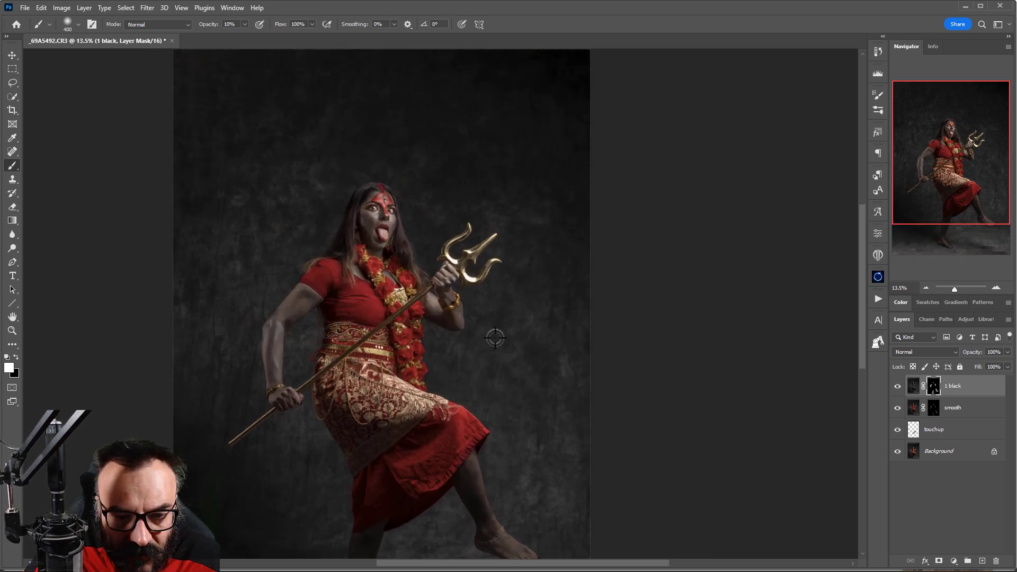
# Add a Curves adjustment layer above 1 black and set its blend mode to Color.
pyautogui.scroll(-3, 392, 354)
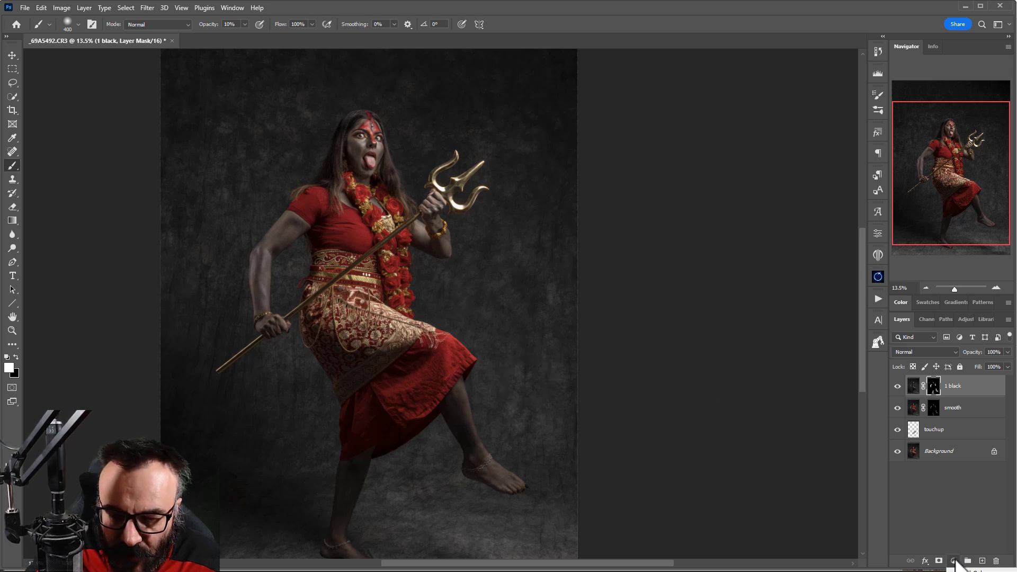
pyautogui.click(954, 560)
pyautogui.click(936, 440)
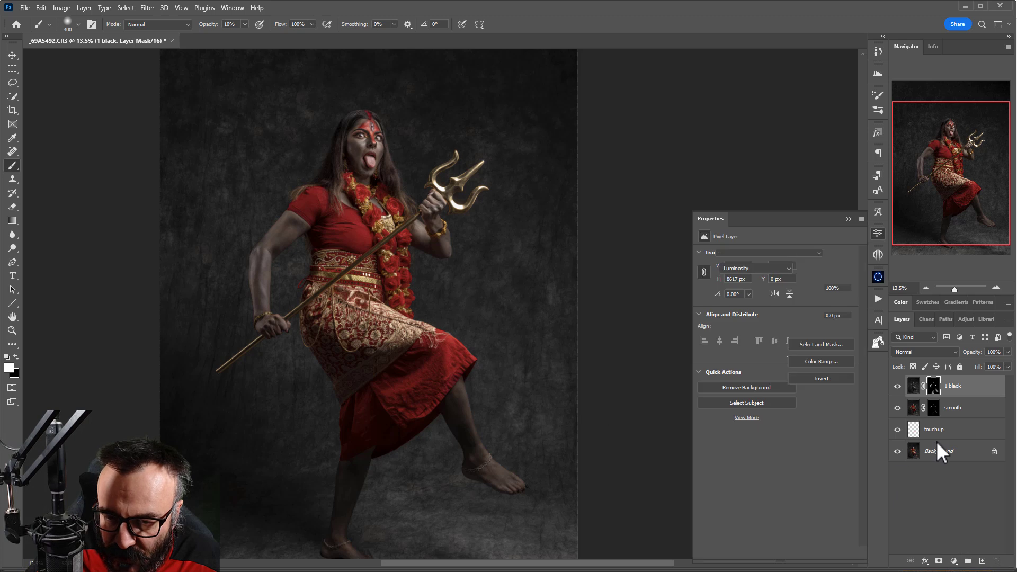
pyautogui.click(949, 352)
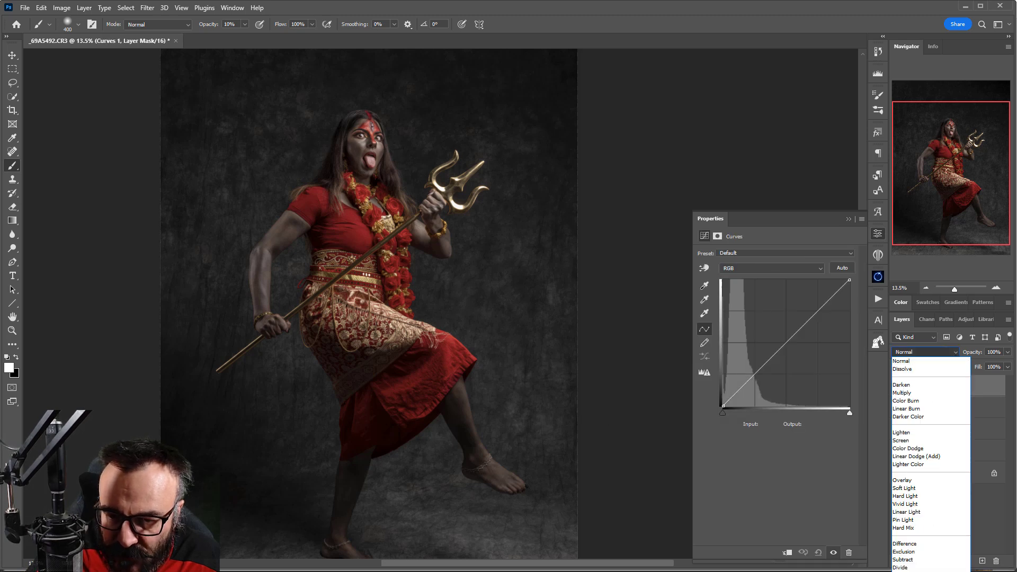
pyautogui.press('Return')
# Raise the Curves layer's blue midtones to output 129 at input 119 and lower the red shadows to output 35 at input 38.
pyautogui.click(774, 269)
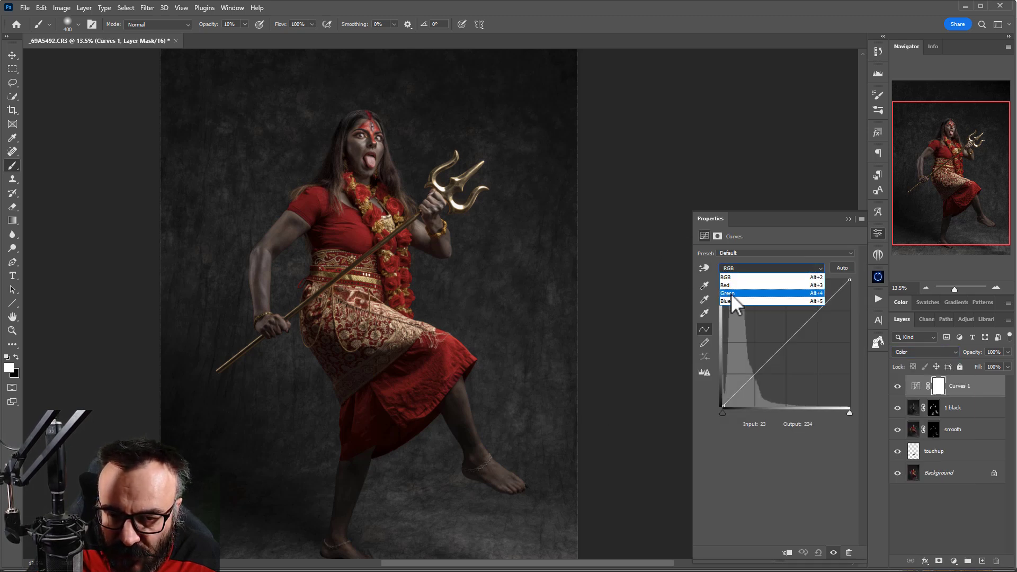
pyautogui.click(735, 300)
pyautogui.moveTo(777, 351); pyautogui.dragTo(777, 337)
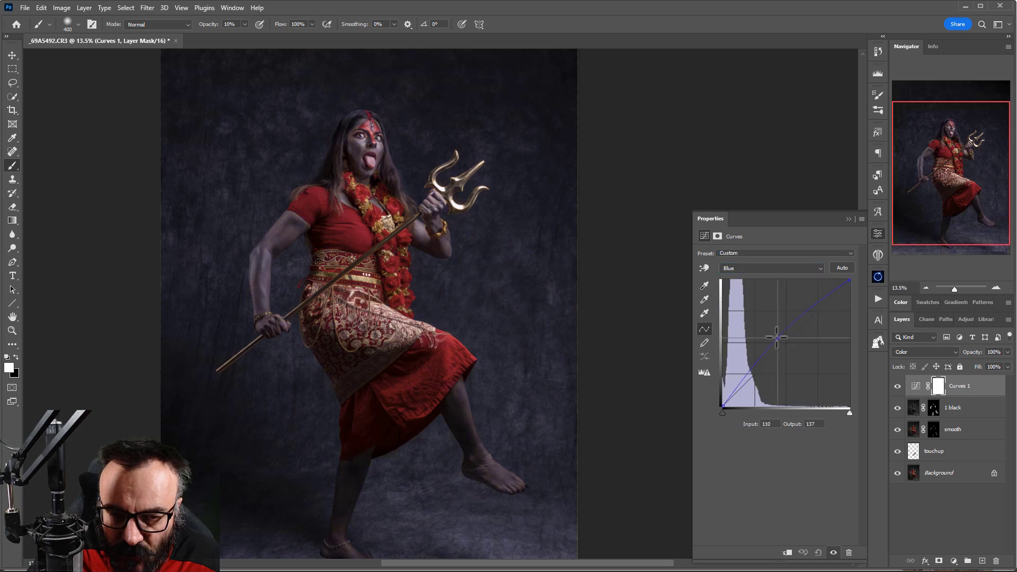
pyautogui.click(758, 269)
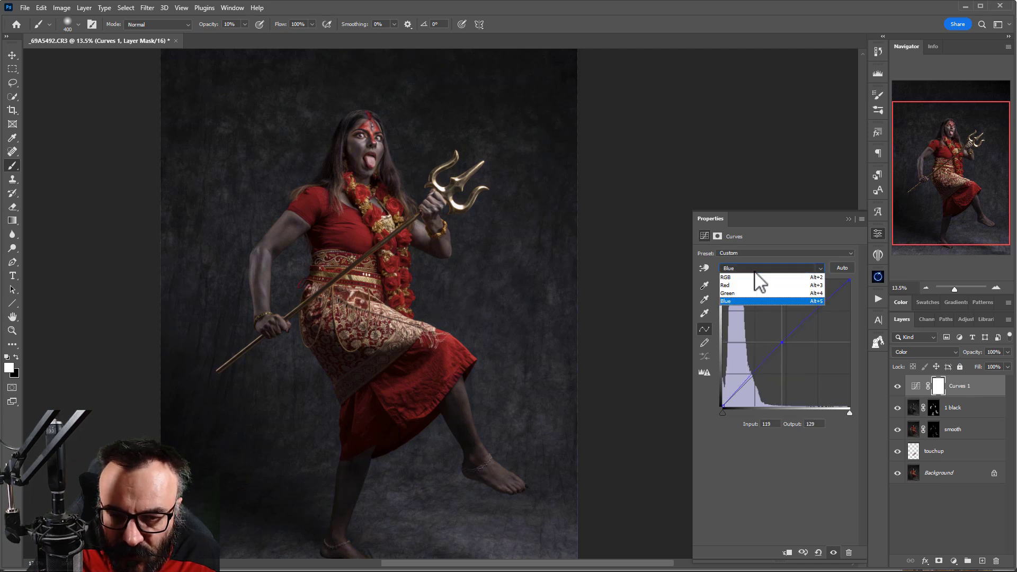
pyautogui.click(724, 286)
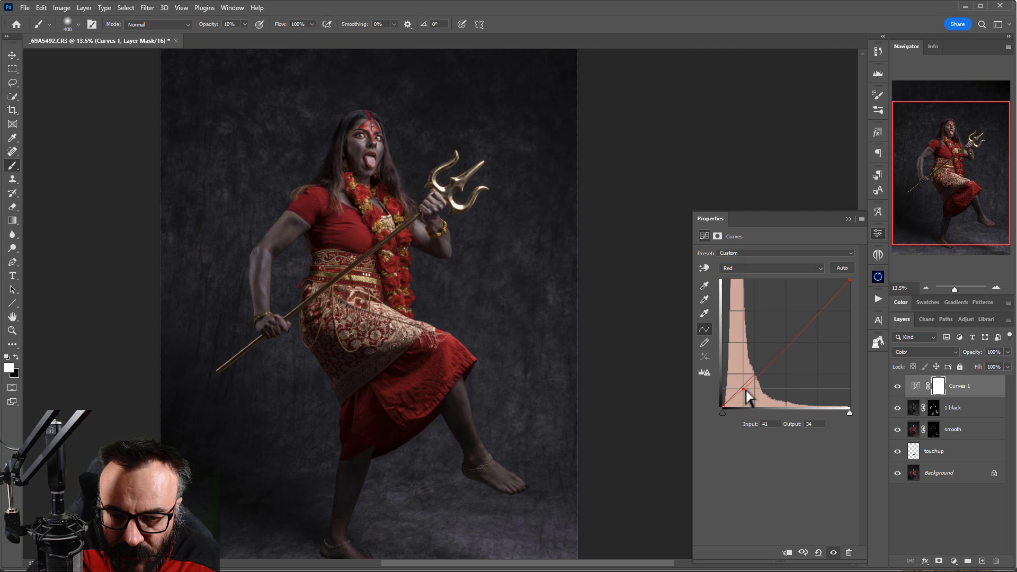
pyautogui.moveTo(746, 390); pyautogui.dragTo(750, 394)
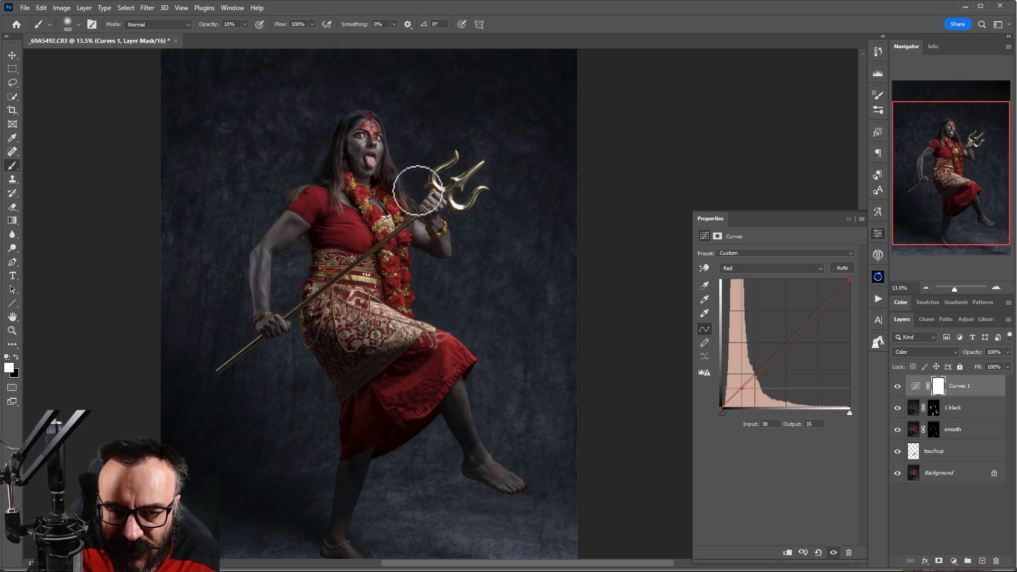
# Invert the Curves 1 mask to black and paint the cool tint over the facial skin with the brush reduced to 100 px.
pyautogui.click(938, 387)
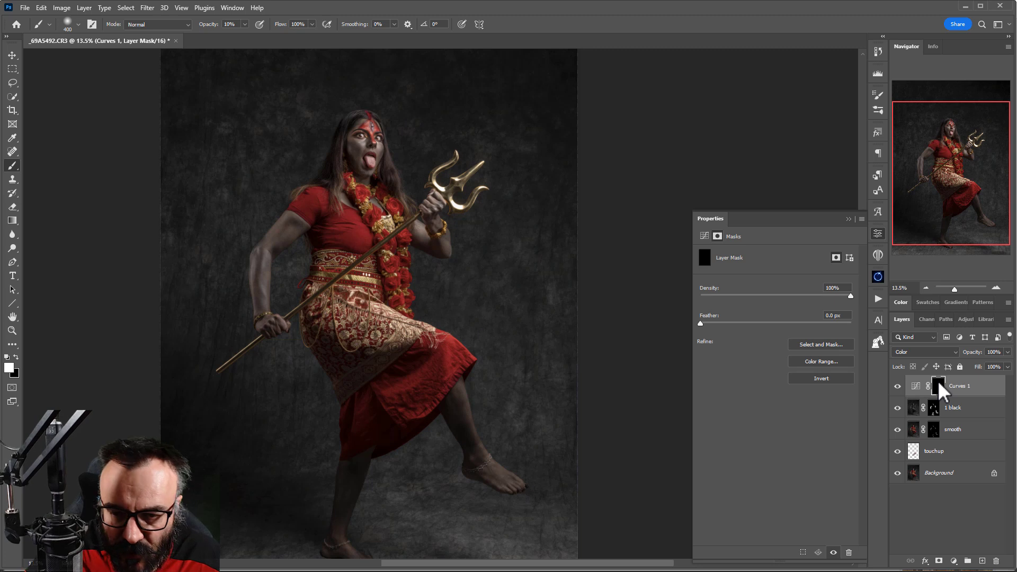
pyautogui.scroll(10, 400, 165)
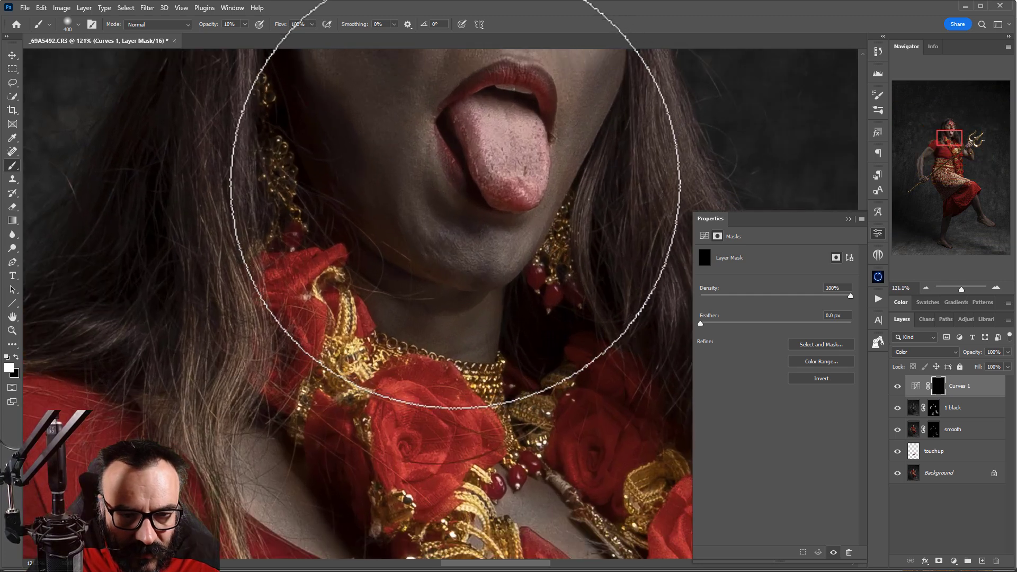
pyautogui.moveTo(454, 182); pyautogui.dragTo(368, 455)
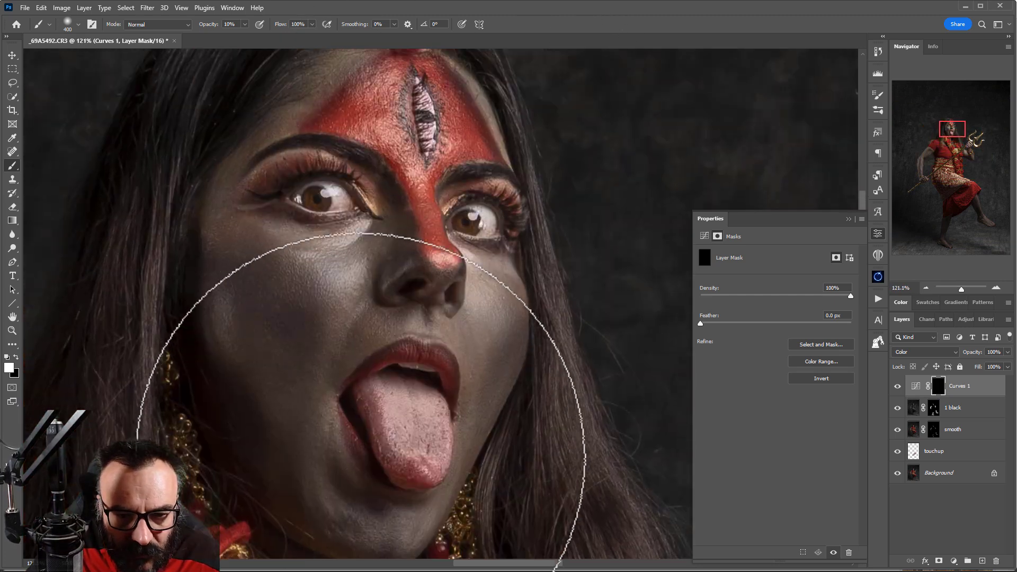
pyautogui.press('[')
pyautogui.press('[')
pyautogui.press('[')
pyautogui.press('[')
pyautogui.press('[')
pyautogui.press('[')
pyautogui.press('[')
pyautogui.press('[')
pyautogui.press('[')
pyautogui.press('[')
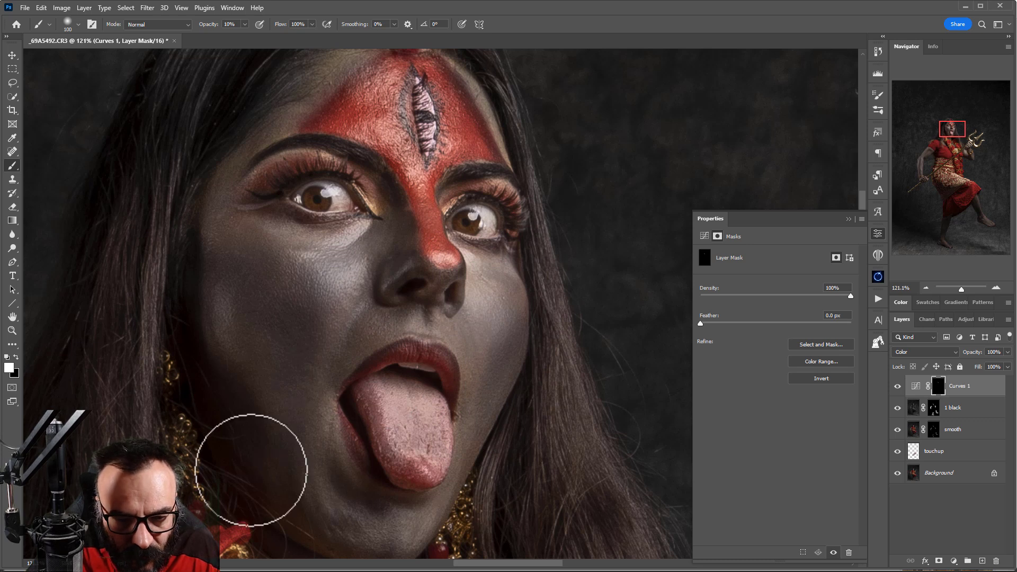
# Replace the Curves 1 mask with a copy of the 1 black layer's mask.
pyautogui.scroll(-5, 318, 371)
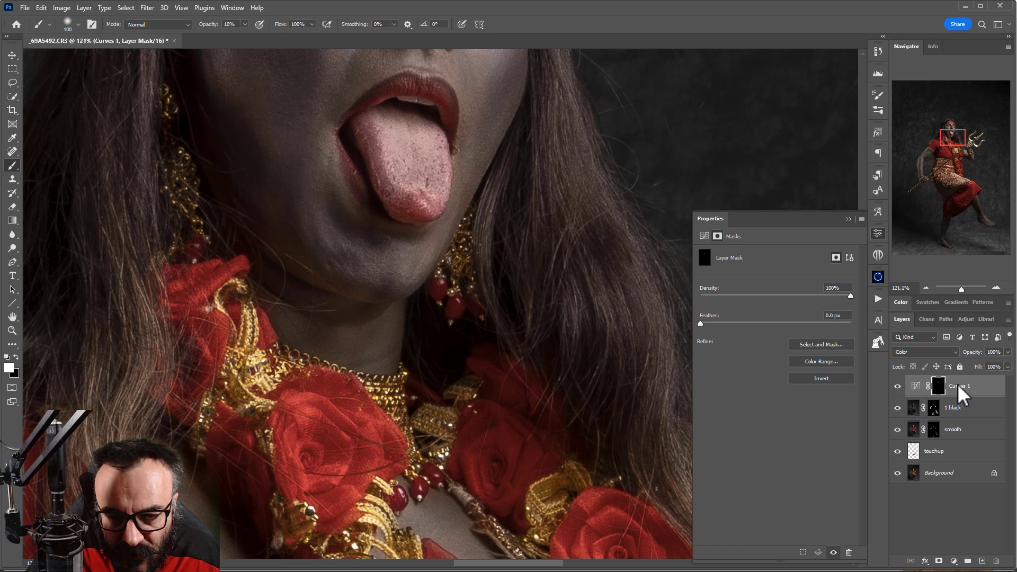
pyautogui.moveTo(935, 402); pyautogui.dragTo(945, 395)
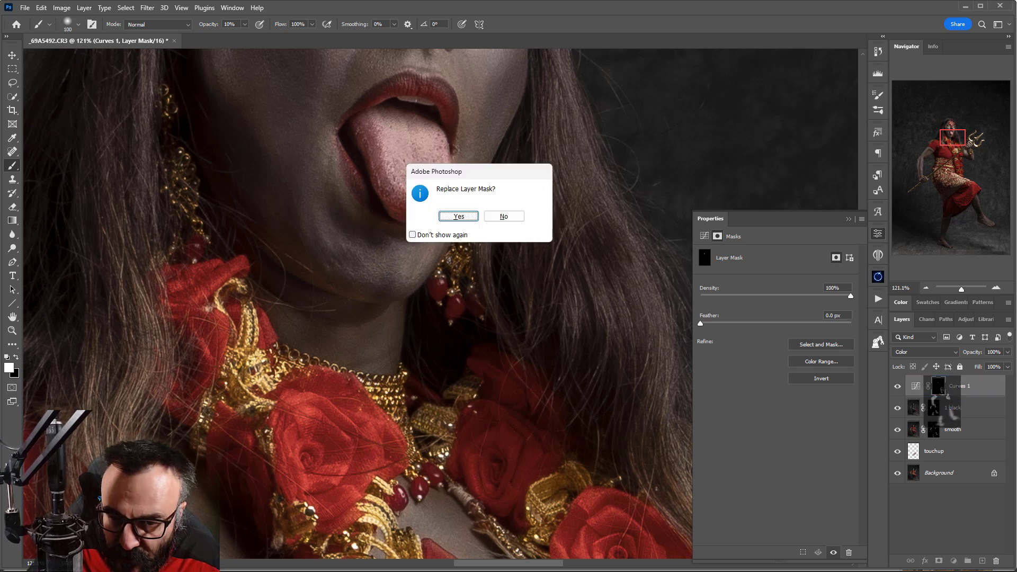
pyautogui.click(457, 217)
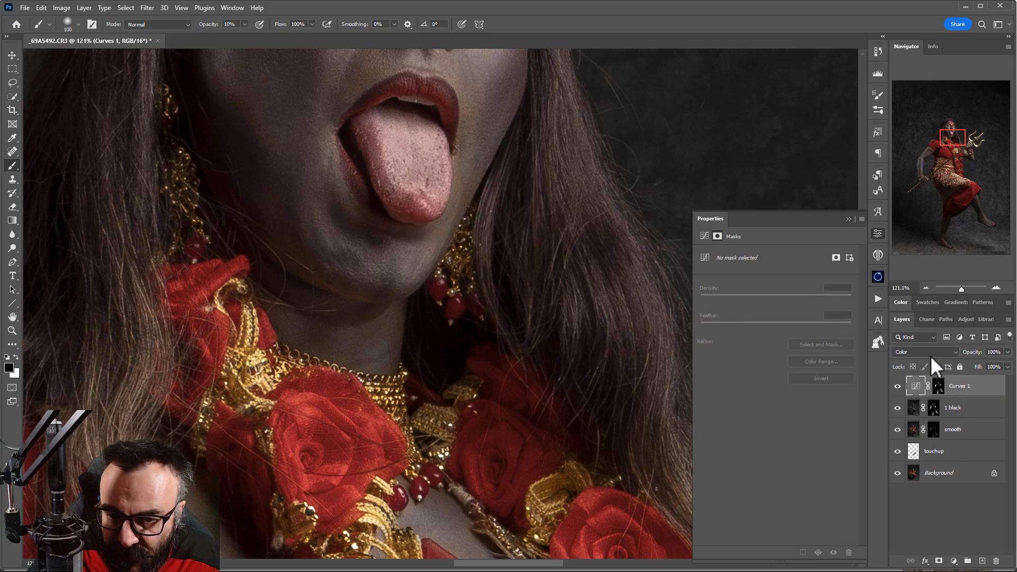
pyautogui.moveTo(415, 284); pyautogui.dragTo(497, 528)
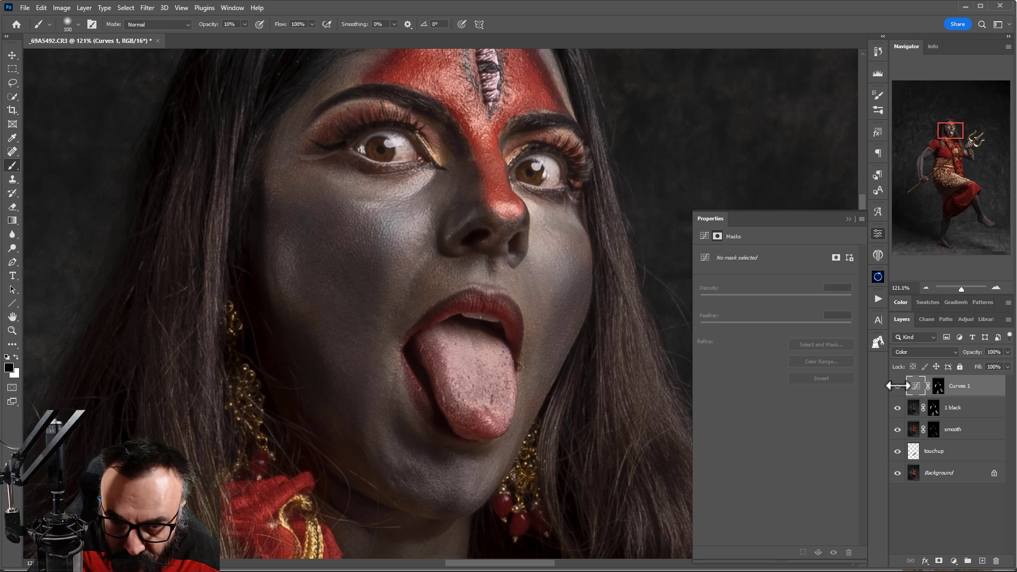
pyautogui.scroll(-5, 397, 390)
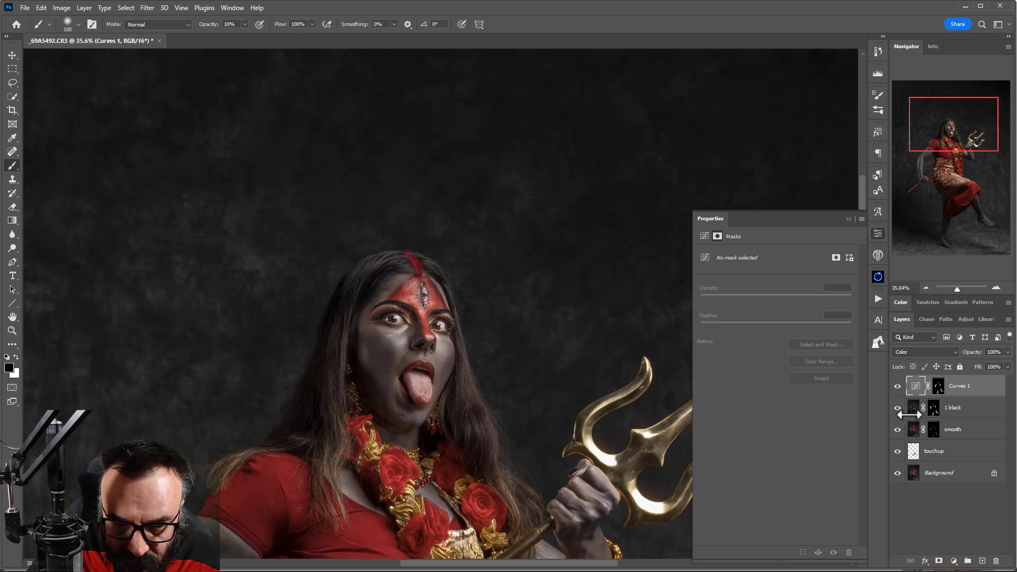
# Compare the image with and without the 1 black layer and lower that layer's opacity to about 63%.
pyautogui.click(898, 408)
pyautogui.click(898, 408)
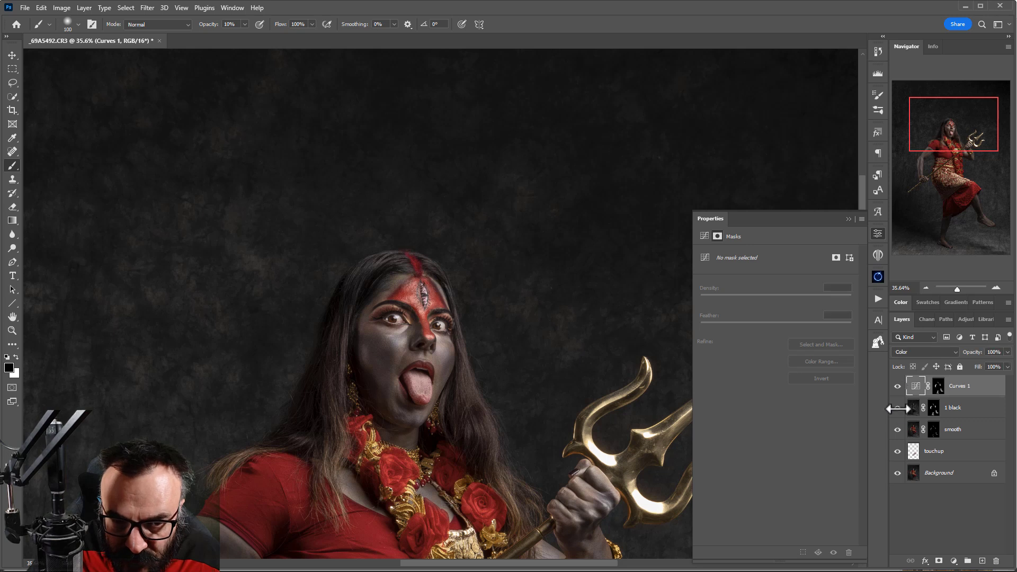
pyautogui.click(968, 405)
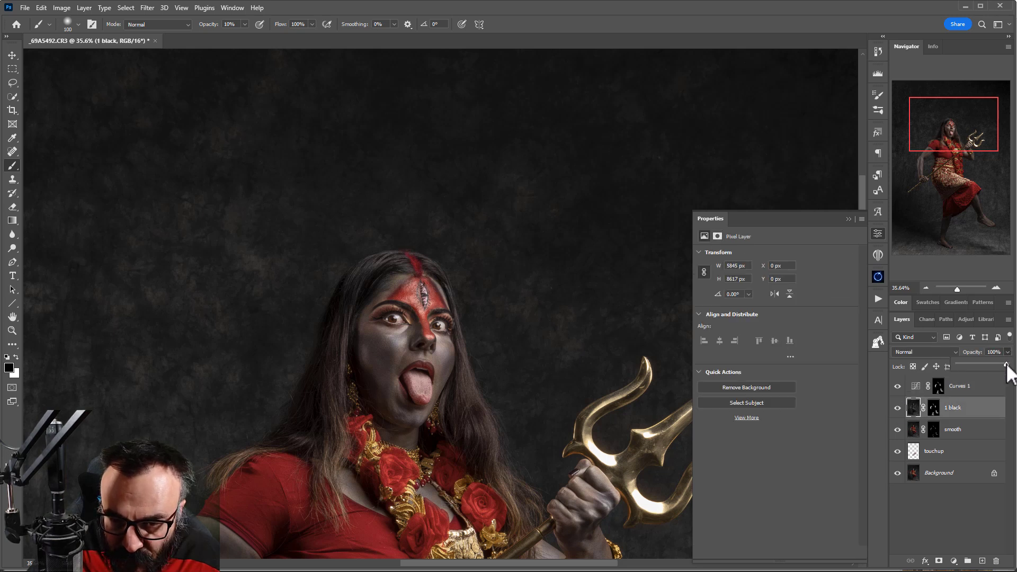
pyautogui.moveTo(957, 366); pyautogui.dragTo(974, 367)
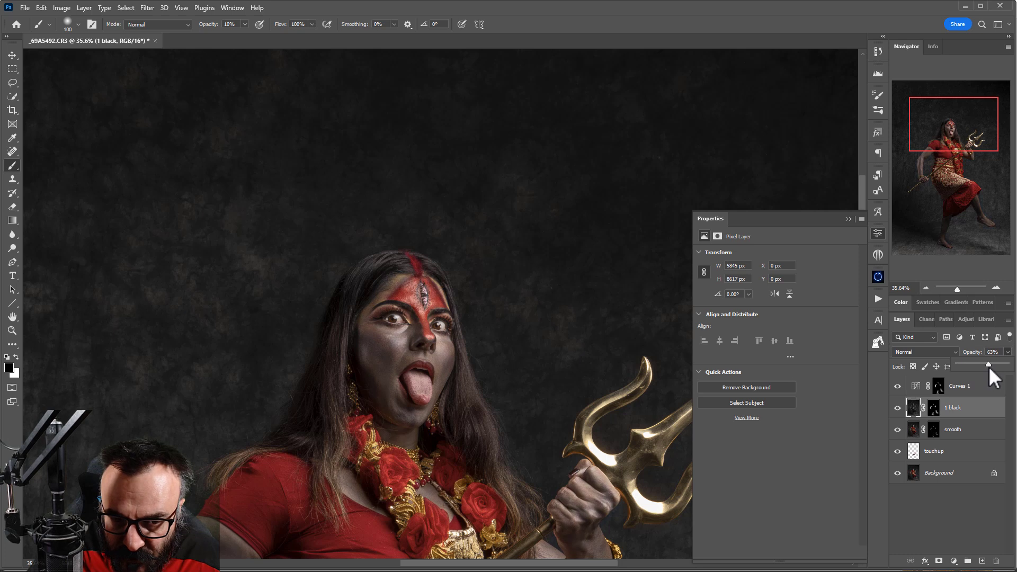
# Add a Black & White adjustment layer above Curves 1 with Reds at 33 and Yellows at -19.
pyautogui.click(944, 389)
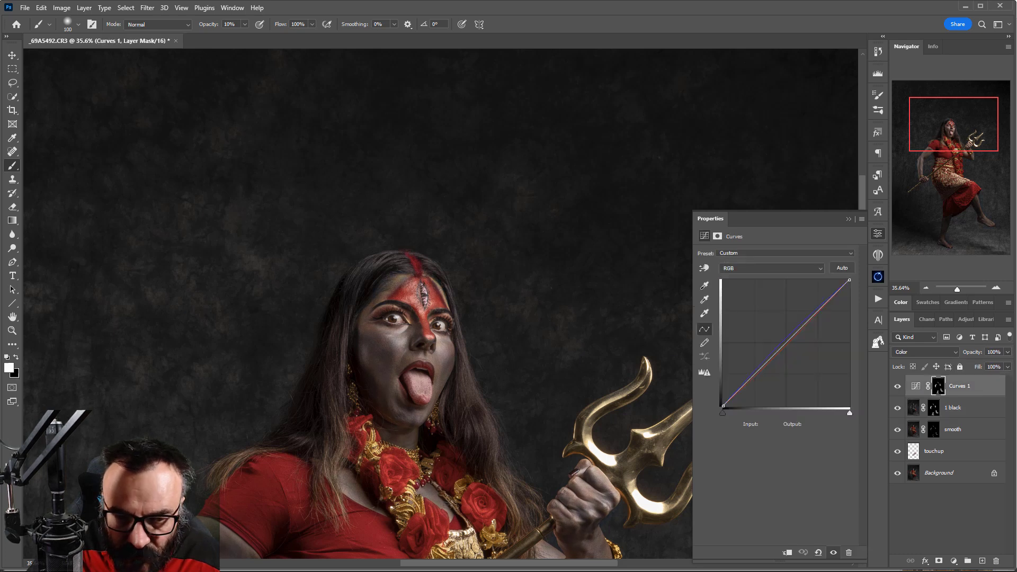
pyautogui.click(12, 55)
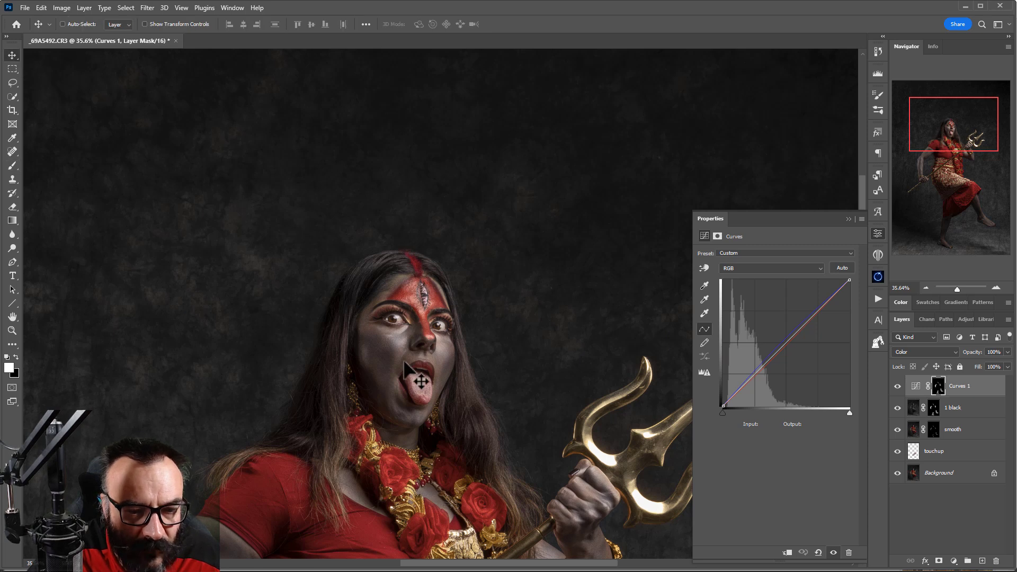
pyautogui.scroll(-5, 405, 366)
pyautogui.scroll(-5, 504, 311)
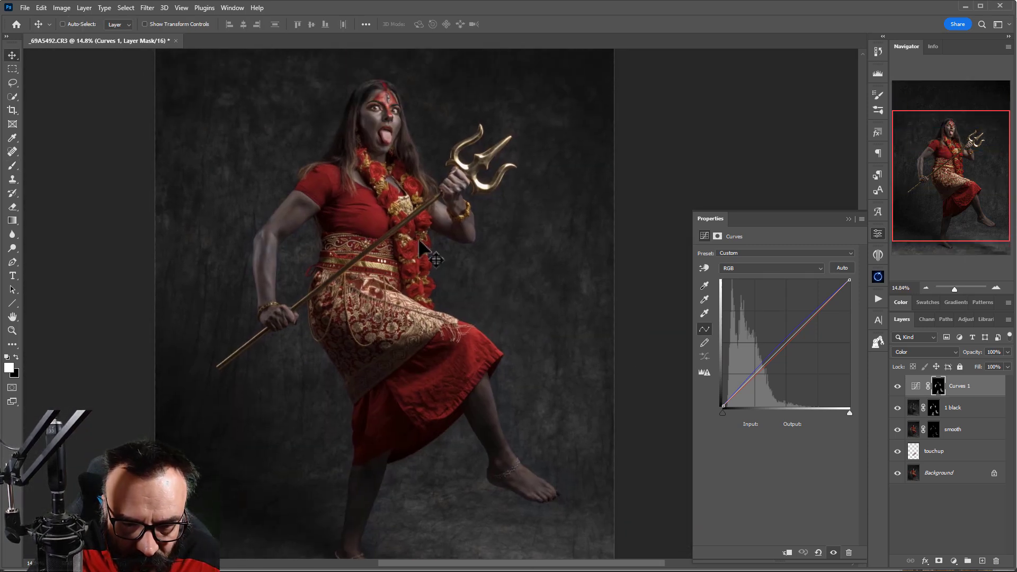
pyautogui.scroll(-2, 421, 249)
pyautogui.scroll(1, 400, 213)
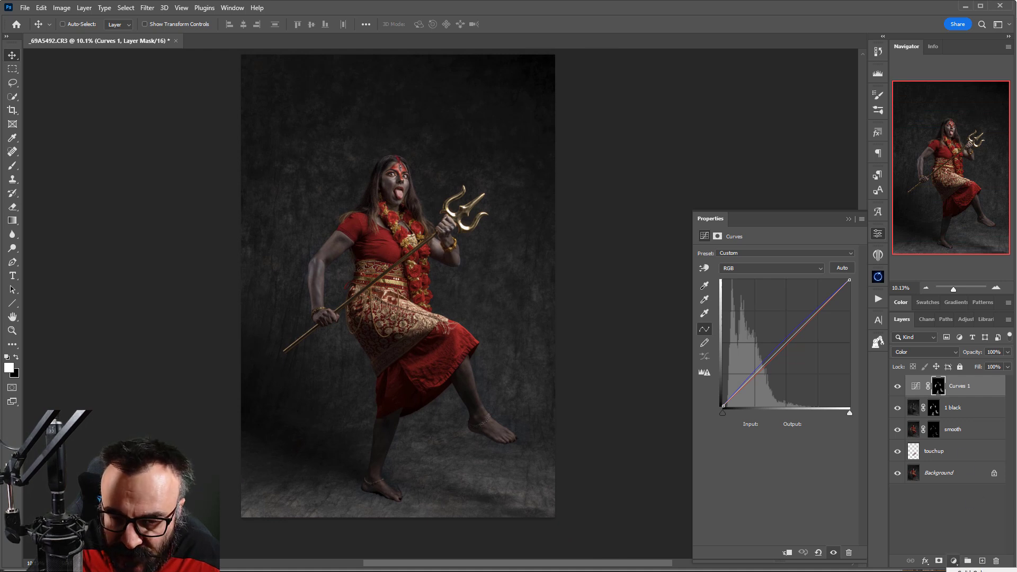
pyautogui.hotkey('ctrl', 'alt', 'shift', 'b')
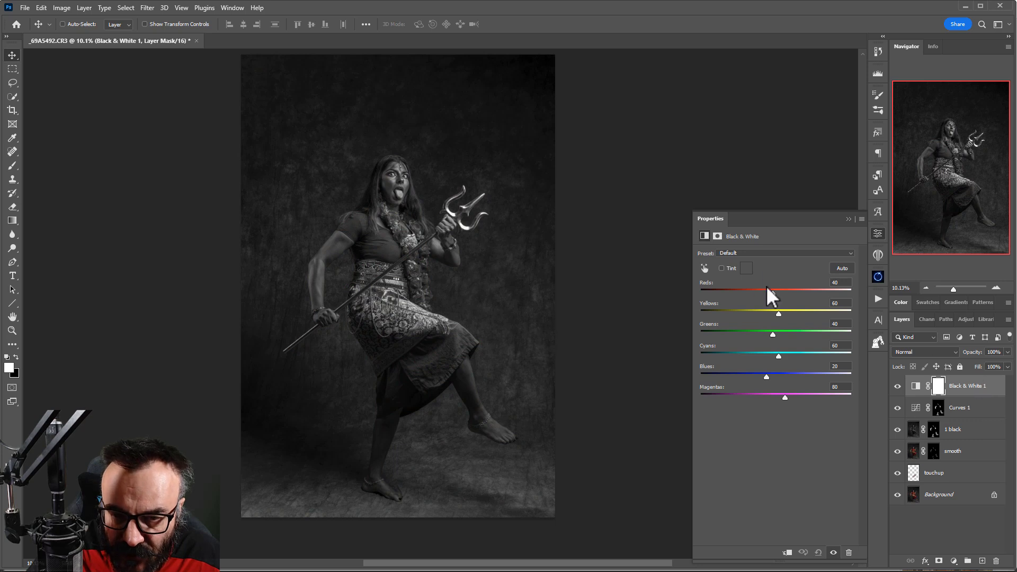
pyautogui.moveTo(767, 289); pyautogui.dragTo(756, 310)
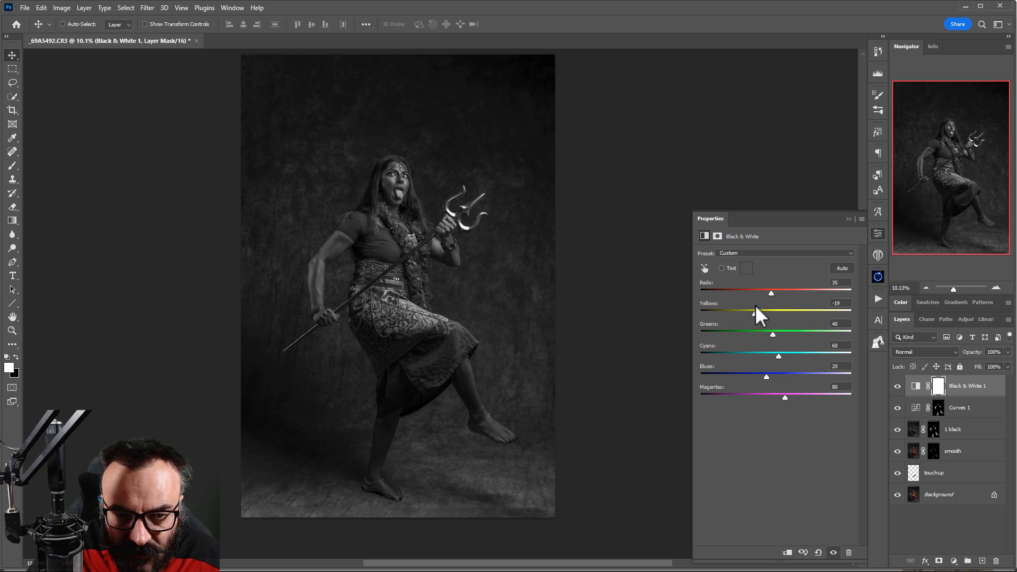
# Invert the Black & White layer's mask to black and rename the layer 2 black.
pyautogui.click(935, 386)
pyautogui.hotkey('ctrl', 'i')
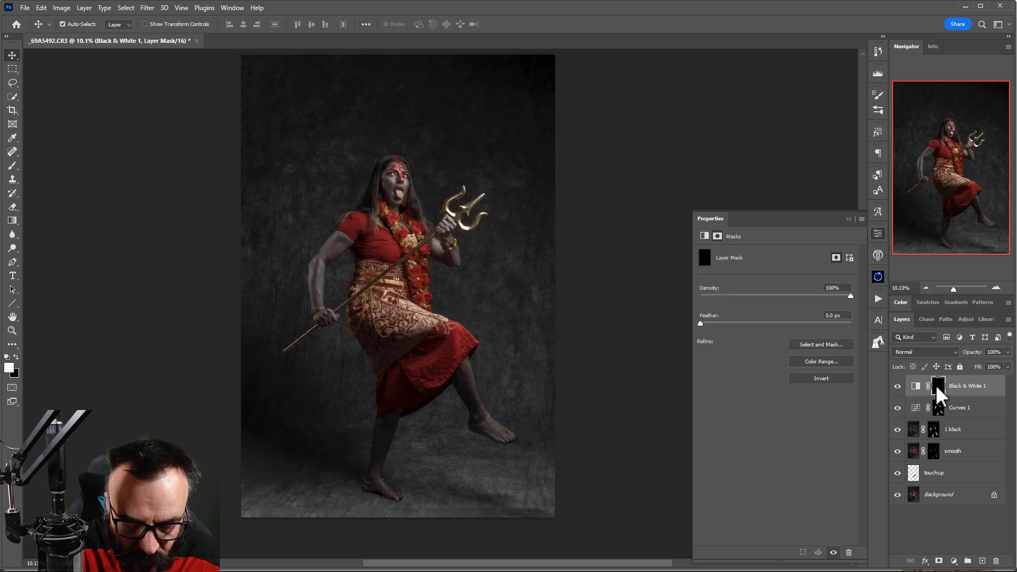
pyautogui.scroll(5, 405, 305)
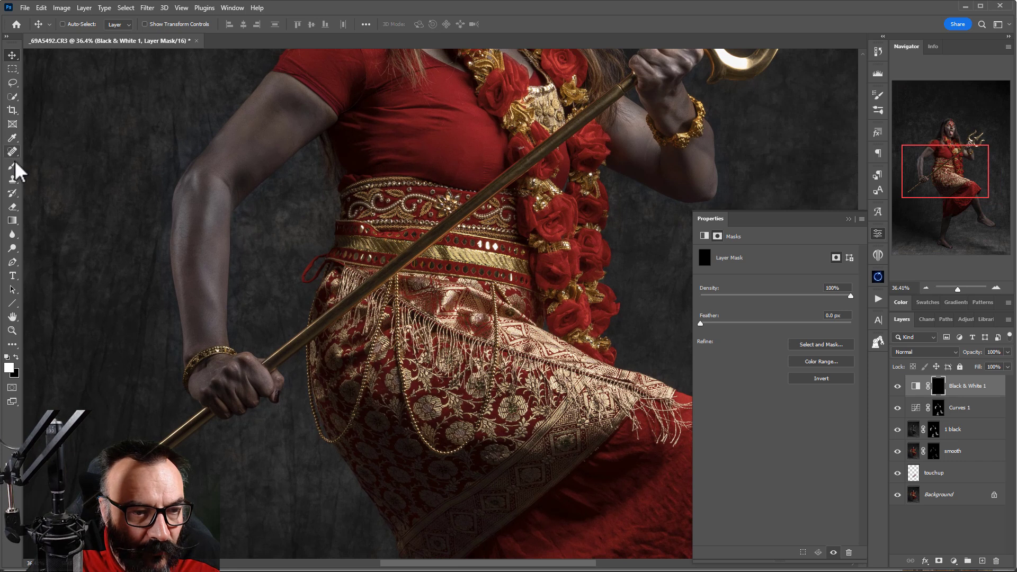
pyautogui.click(12, 165)
pyautogui.doubleClick(958, 387)
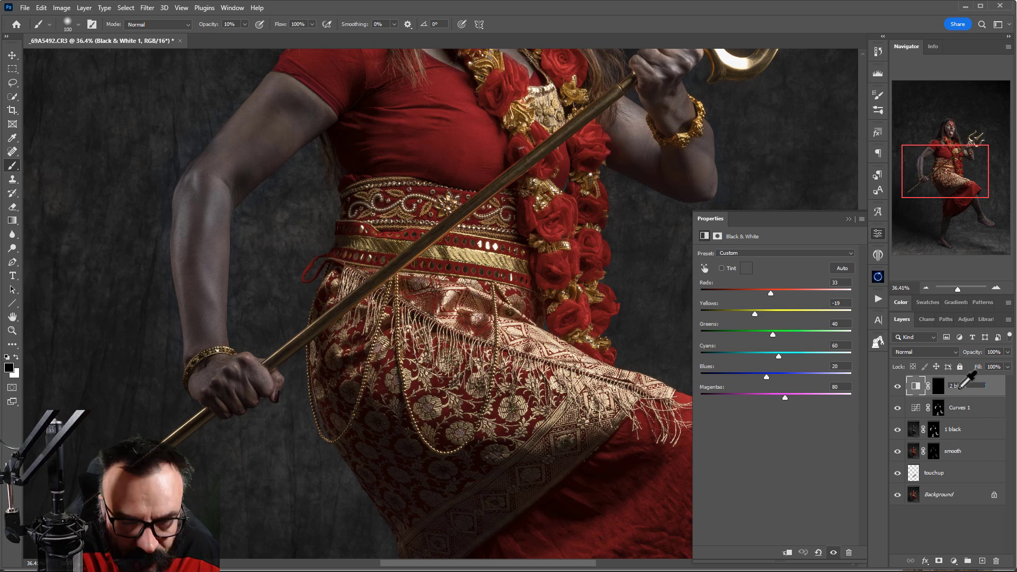
pyautogui.press('Return')
# Paint white on the 2 black layer's mask over the skin of the lowered upper arm with a 175 px brush at 10% opacity.
pyautogui.click(217, 244)
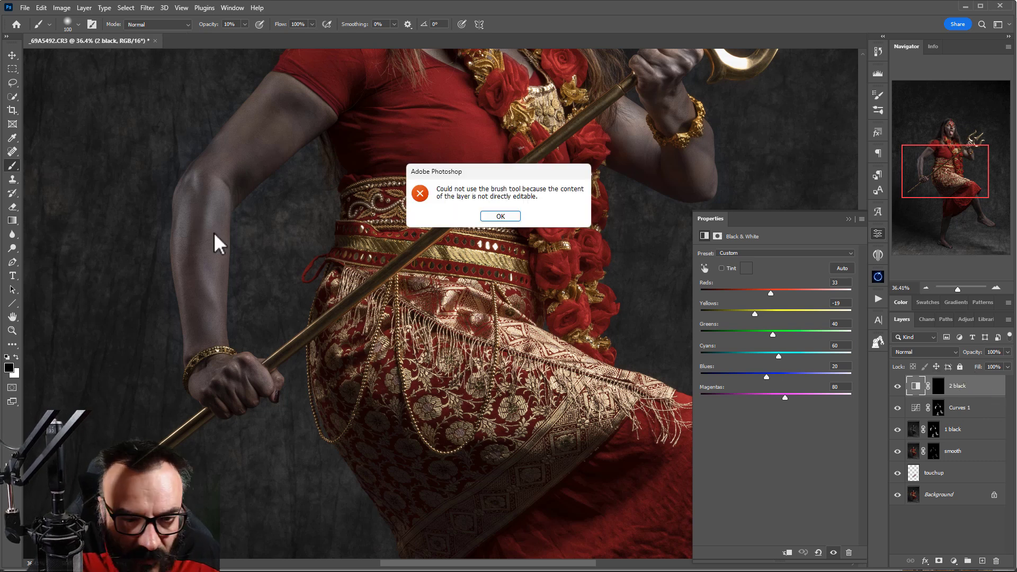
pyautogui.click(500, 217)
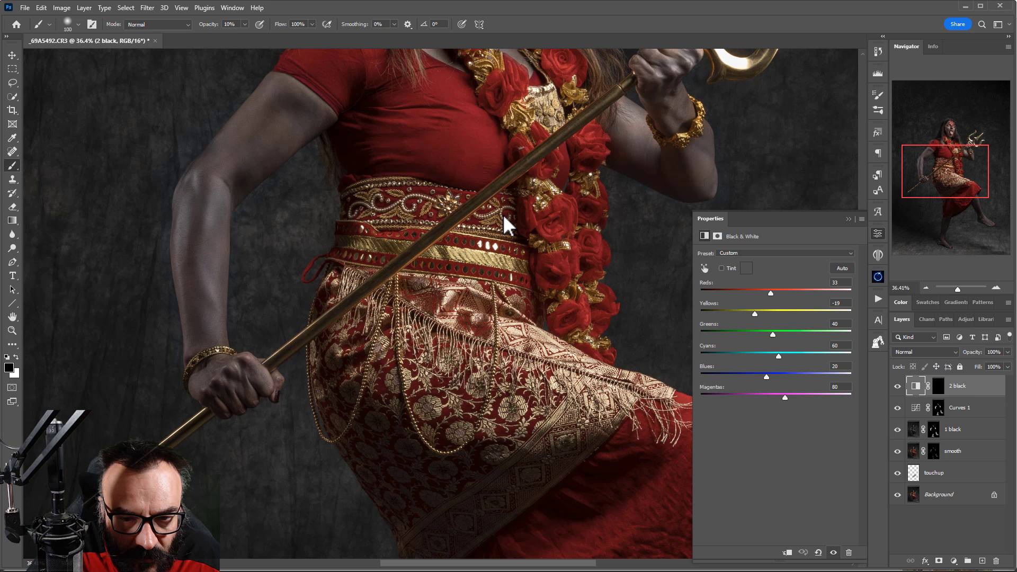
pyautogui.click(940, 387)
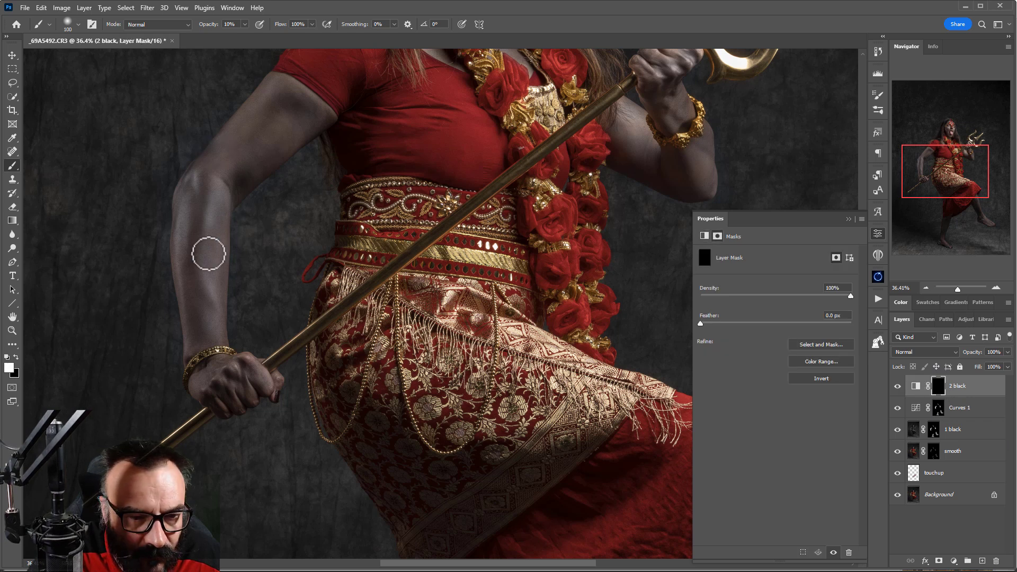
pyautogui.scroll(5, 254, 142)
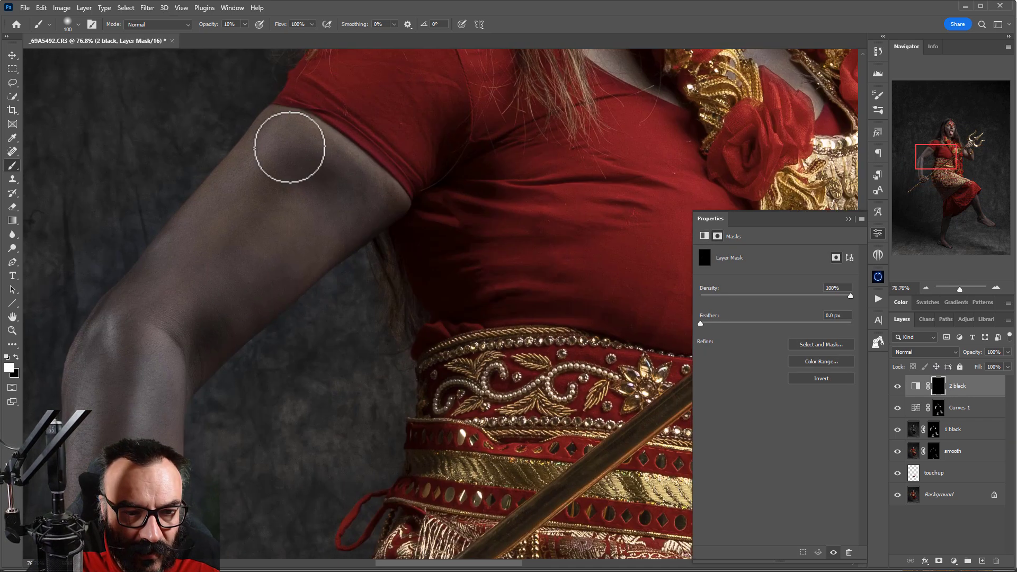
pyautogui.press(']')
pyautogui.press(']')
pyautogui.press(']')
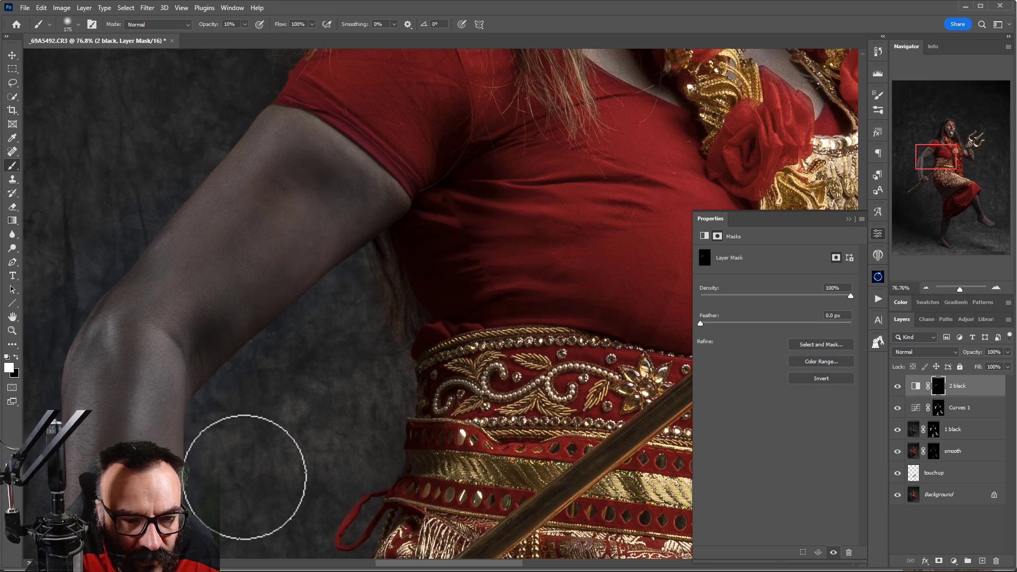
# Paint the 2 black mask over the forearm and the hand gripping the staff's lower end.
pyautogui.moveTo(246, 465); pyautogui.dragTo(264, 148)
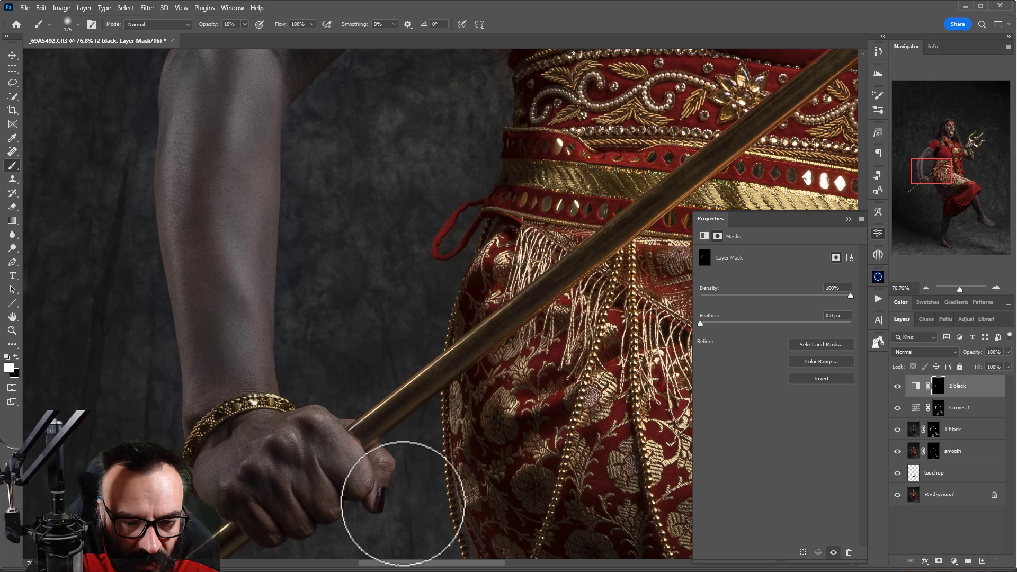
pyautogui.scroll(-5, 296, 362)
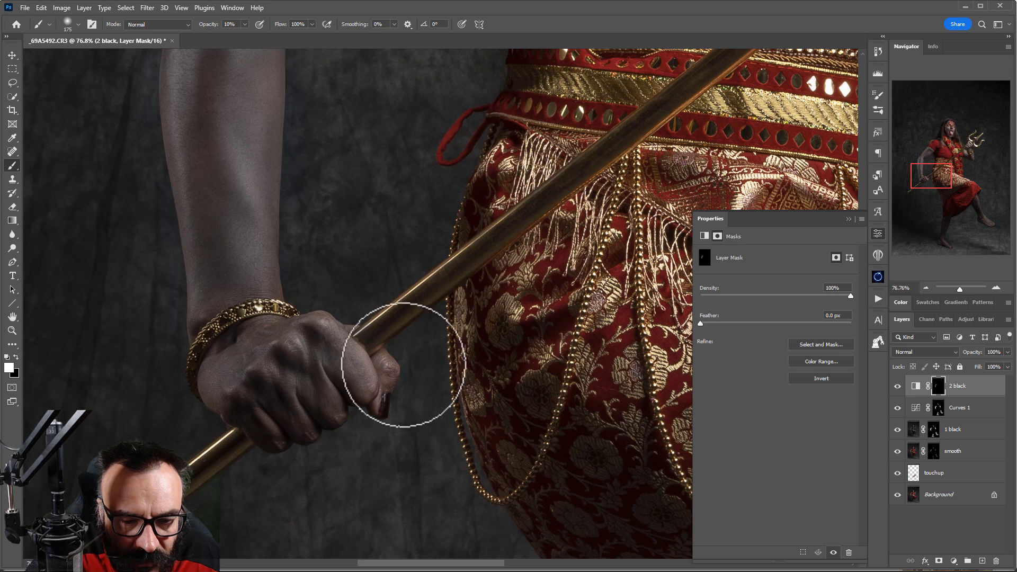
pyautogui.scroll(-15, 339, 318)
pyautogui.hscroll(8, 339, 318)
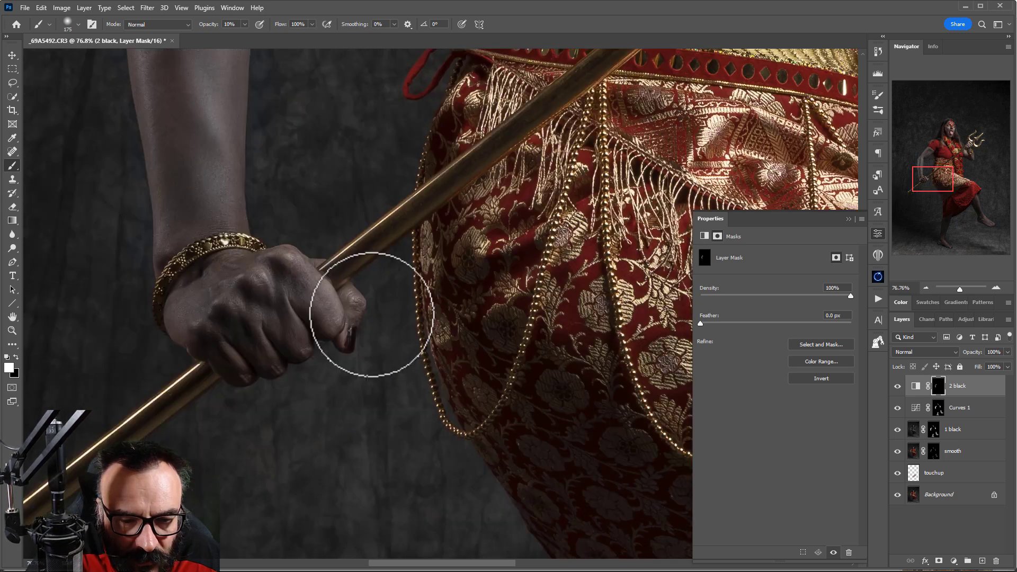
pyautogui.scroll(-20, 428, 485)
pyautogui.hscroll(10, 323, 415)
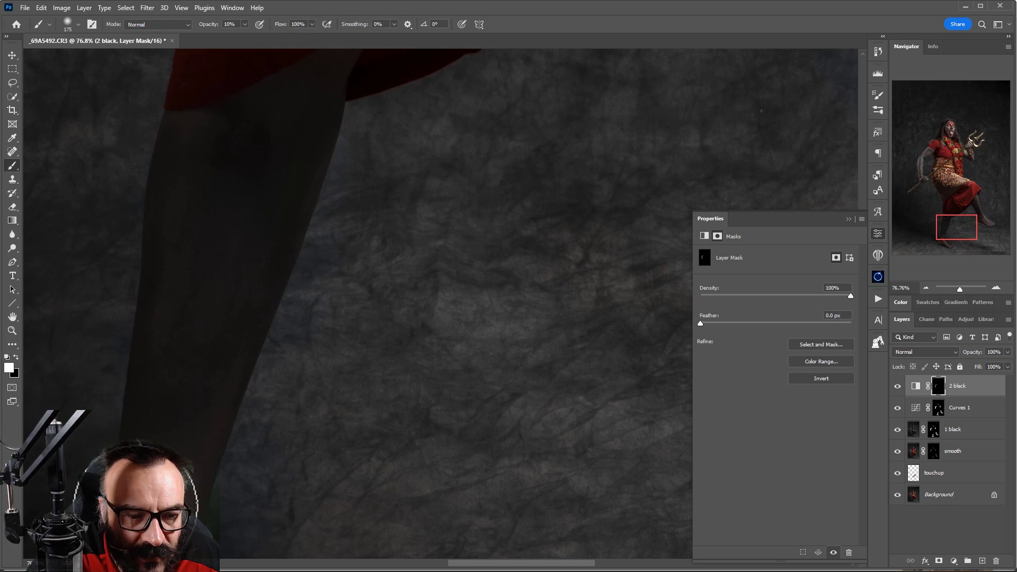
# Paint the 2 black mask over the skin of the standing leg and its foot.
pyautogui.scroll(-10, 301, 214)
pyautogui.hscroll(-3, 301, 214)
pyautogui.moveTo(301, 214)
pyautogui.mouseDown()
pyautogui.moveTo(221, 332)
pyautogui.moveTo(238, 352)
pyautogui.moveTo(214, 364)
pyautogui.moveTo(283, 389)
pyautogui.moveTo(297, 370)
pyautogui.moveTo(279, 425)
pyautogui.moveTo(411, 488)
pyautogui.moveTo(295, 422)
pyautogui.mouseUp()
pyautogui.hscroll(10, 481, 370)
pyautogui.scroll(5, 561, 363)
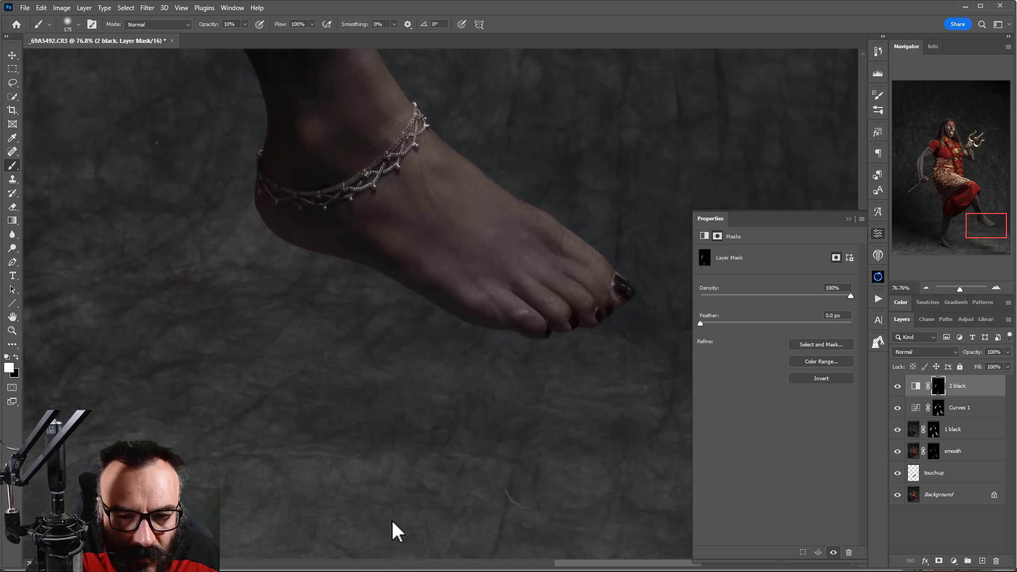
# Paint the 2 black mask over the raised foot and leg up to the skirt's hem.
pyautogui.moveTo(557, 288)
pyautogui.mouseDown()
pyautogui.moveTo(624, 273)
pyautogui.moveTo(433, 219)
pyautogui.moveTo(395, 187)
pyautogui.moveTo(296, 203)
pyautogui.moveTo(411, 227)
pyautogui.moveTo(477, 162)
pyautogui.moveTo(472, 174)
pyautogui.moveTo(449, 155)
pyautogui.moveTo(287, 230)
pyautogui.moveTo(526, 329)
pyautogui.moveTo(462, 224)
pyautogui.moveTo(581, 246)
pyautogui.moveTo(607, 279)
pyautogui.moveTo(594, 307)
pyautogui.mouseUp()
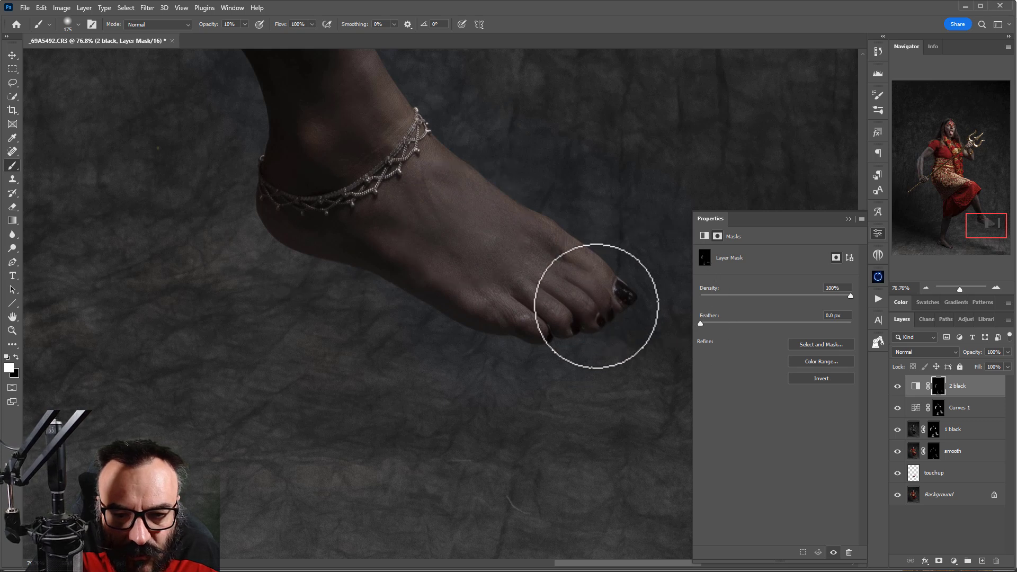
pyautogui.scroll(5, 562, 389)
pyautogui.hscroll(-3, 561, 389)
pyautogui.moveTo(528, 472)
pyautogui.mouseDown()
pyautogui.moveTo(386, 503)
pyautogui.moveTo(509, 507)
pyautogui.moveTo(473, 305)
pyautogui.moveTo(454, 364)
pyautogui.moveTo(350, 198)
pyautogui.mouseUp()
pyautogui.scroll(3, 350, 197)
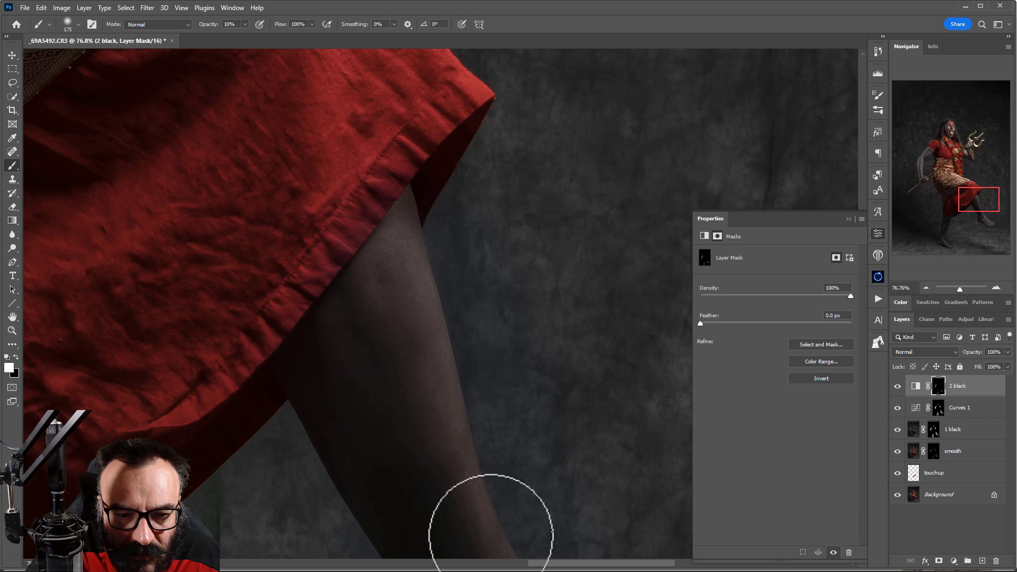
# Paint the 2 black mask over the bent arm, wrist and fist beside the trident head.
pyautogui.scroll(5, 488, 522)
pyautogui.hscroll(-2, 488, 522)
pyautogui.scroll(10, 302, 472)
pyautogui.hscroll(-2, 341, 347)
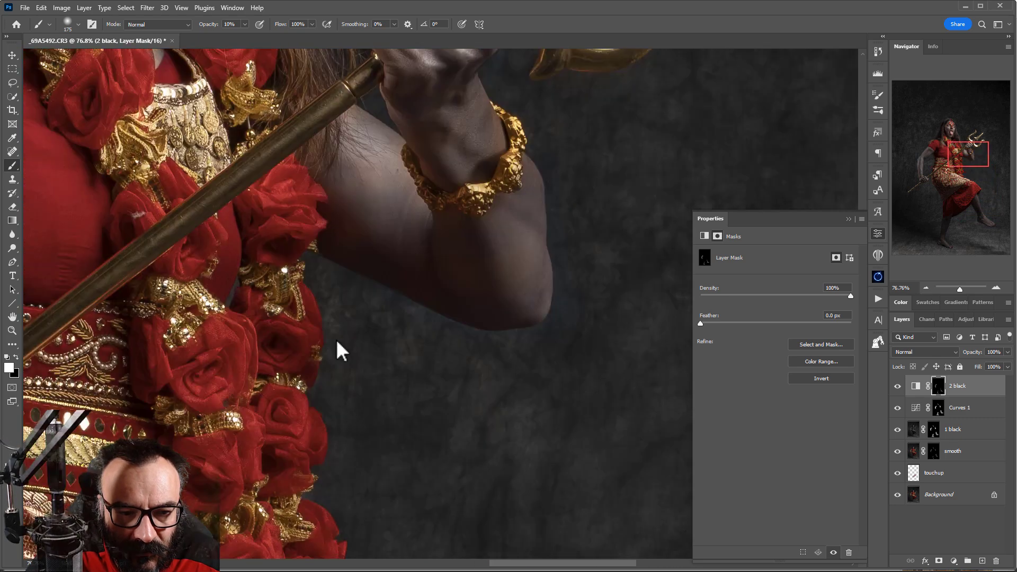
pyautogui.moveTo(371, 343)
pyautogui.mouseDown()
pyautogui.moveTo(381, 304)
pyautogui.moveTo(397, 356)
pyautogui.moveTo(376, 411)
pyautogui.moveTo(469, 471)
pyautogui.moveTo(495, 469)
pyautogui.moveTo(539, 440)
pyautogui.moveTo(535, 476)
pyautogui.moveTo(454, 409)
pyautogui.mouseUp()
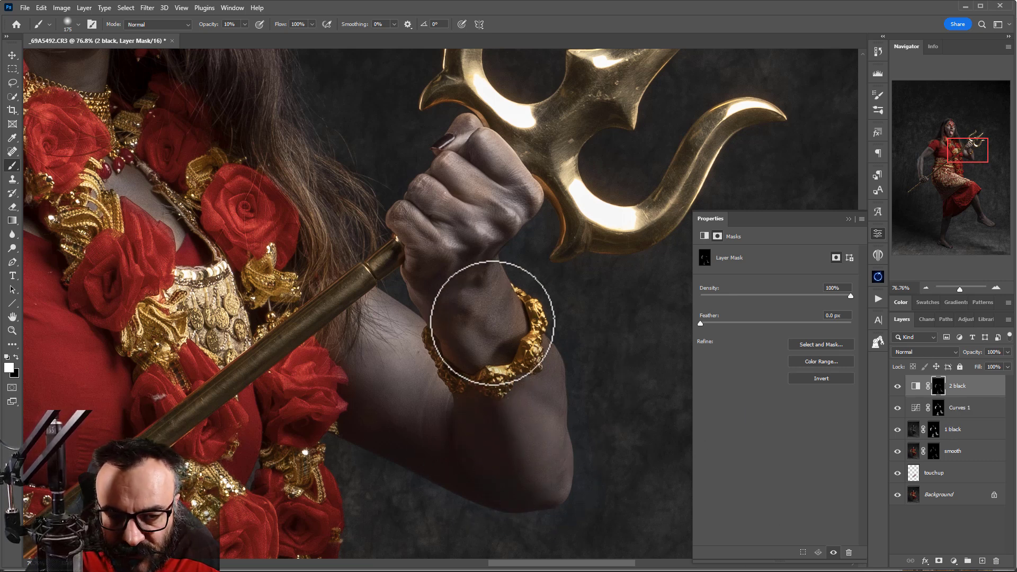
pyautogui.moveTo(469, 185)
pyautogui.mouseDown()
pyautogui.moveTo(506, 179)
pyautogui.moveTo(486, 169)
pyautogui.moveTo(487, 147)
pyautogui.moveTo(513, 185)
pyautogui.moveTo(452, 190)
pyautogui.moveTo(434, 258)
pyautogui.moveTo(462, 345)
pyautogui.moveTo(492, 309)
pyautogui.mouseUp()
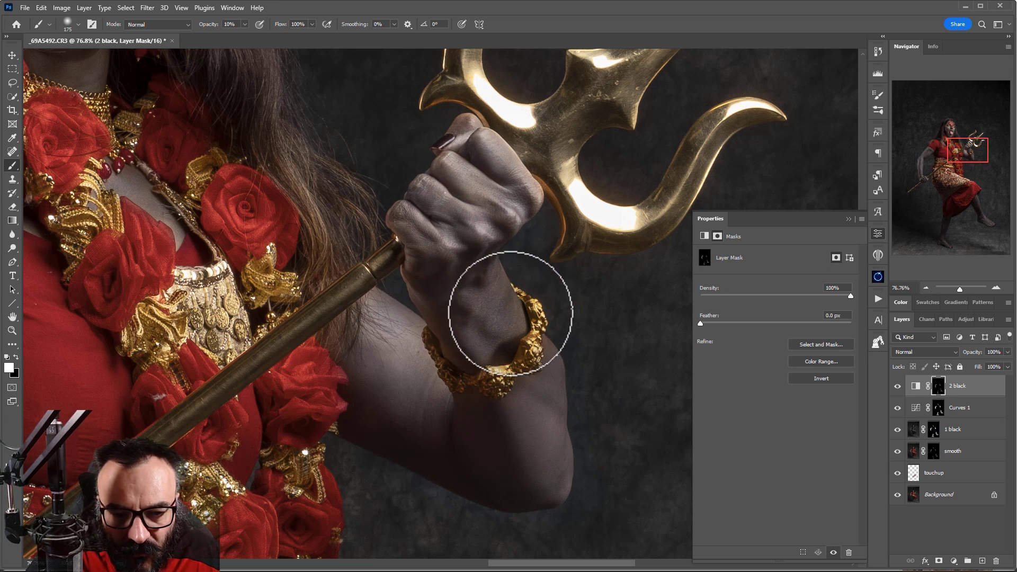
# Rename the Curves 1 layer blue, give it a blue colour label and move it above the 2 black layer.
pyautogui.doubleClick(960, 408)
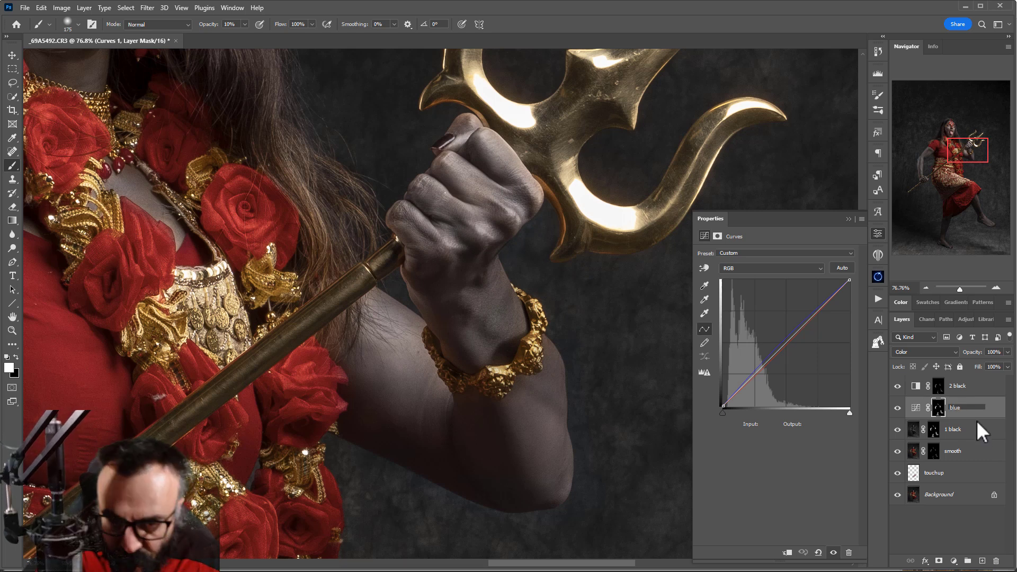
pyautogui.rightClick(996, 409)
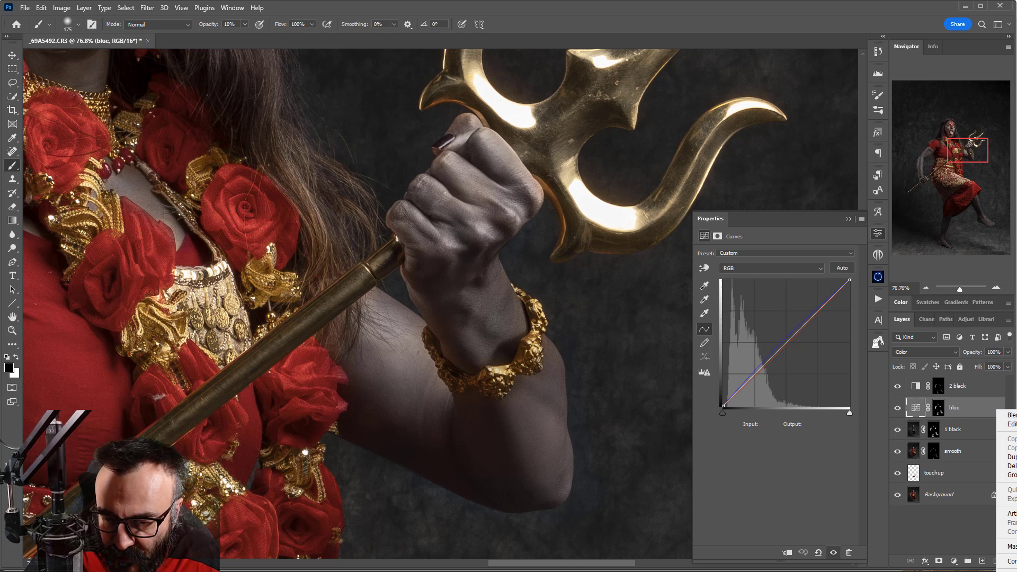
pyautogui.press('Escape')
pyautogui.moveTo(938, 408); pyautogui.dragTo(938, 377)
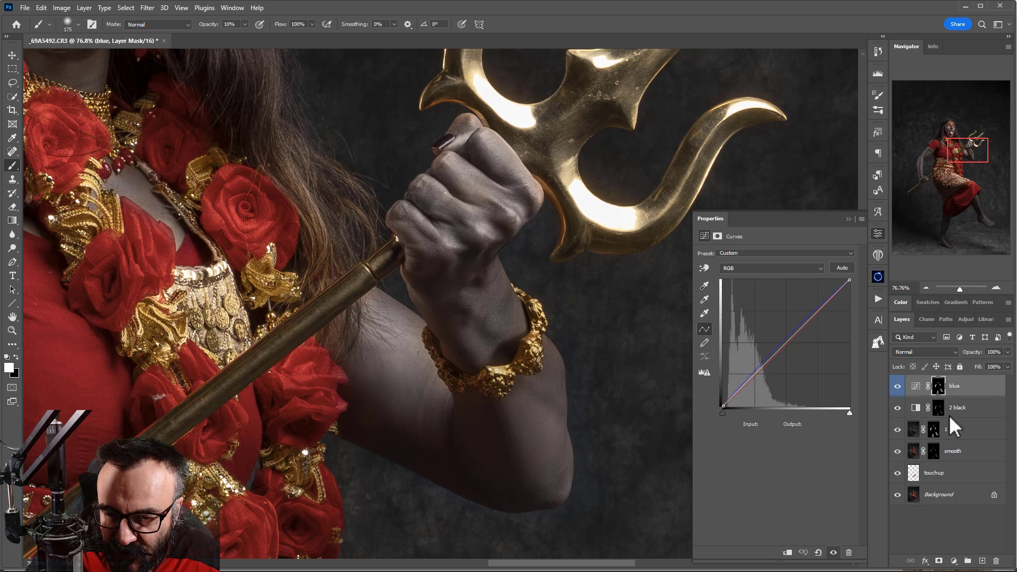
# Paint the 2 black mask over the chest skin between the garland and the top with an 80 px brush.
pyautogui.click(939, 409)
pyautogui.moveTo(284, 210); pyautogui.dragTo(368, 352)
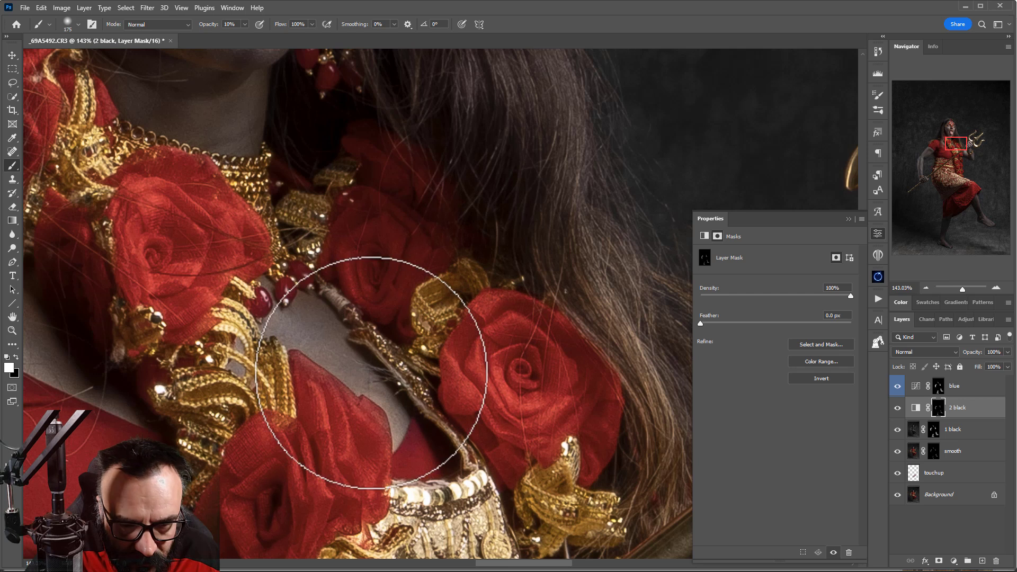
pyautogui.press('[')
pyautogui.press('[')
pyautogui.press('[')
pyautogui.press('[')
pyautogui.press('[')
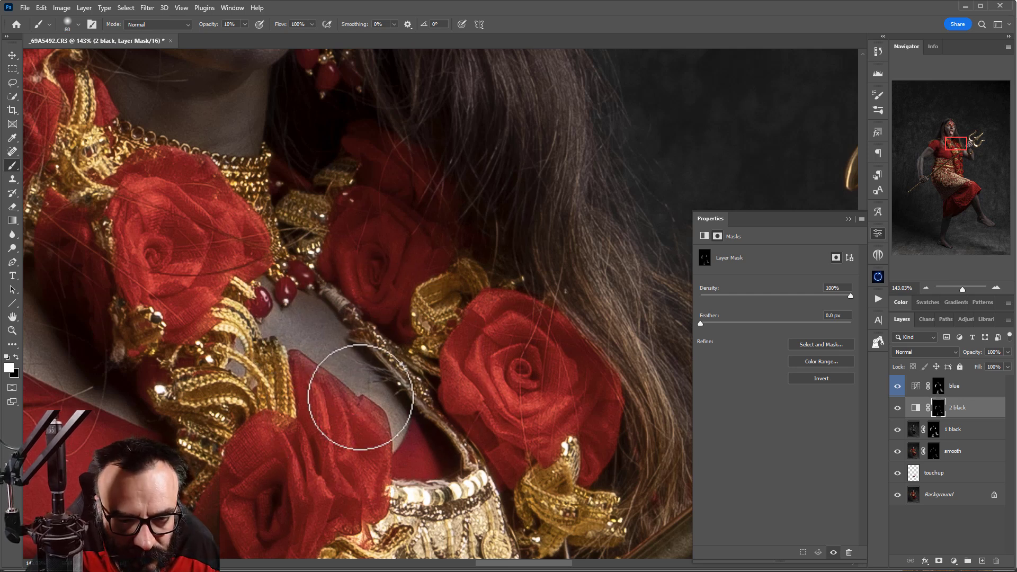
pyautogui.moveTo(199, 363); pyautogui.dragTo(440, 431)
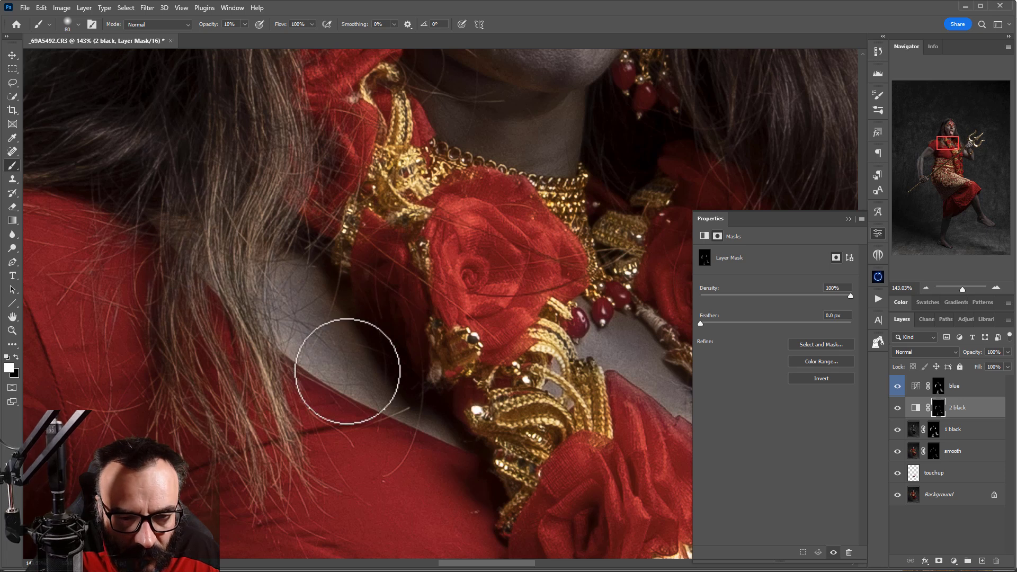
# Paint the 2 black mask over the neck, cheeks and forehead, keeping to the unpainted grey skin.
pyautogui.moveTo(480, 213); pyautogui.dragTo(364, 477)
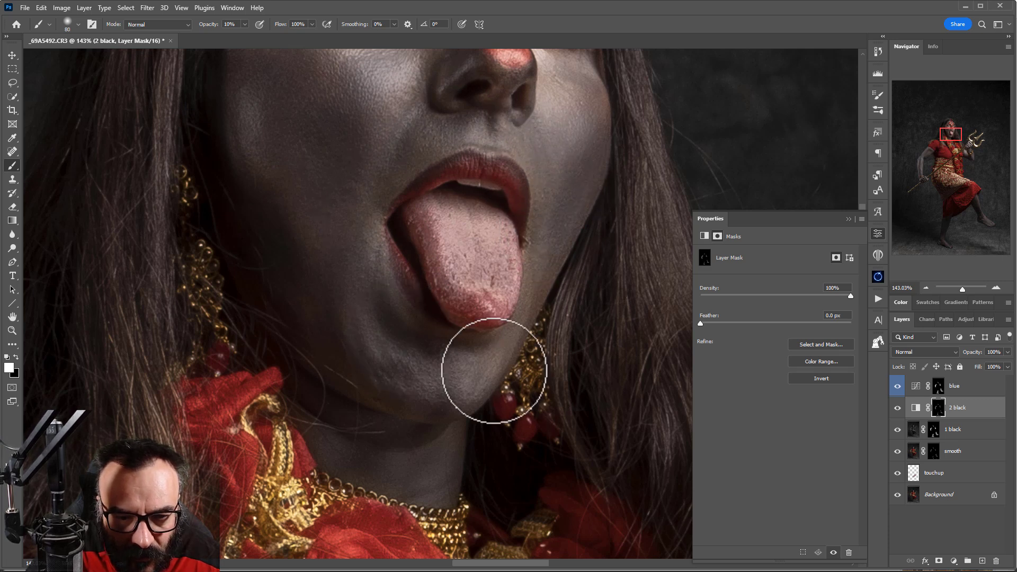
pyautogui.scroll(5, 557, 395)
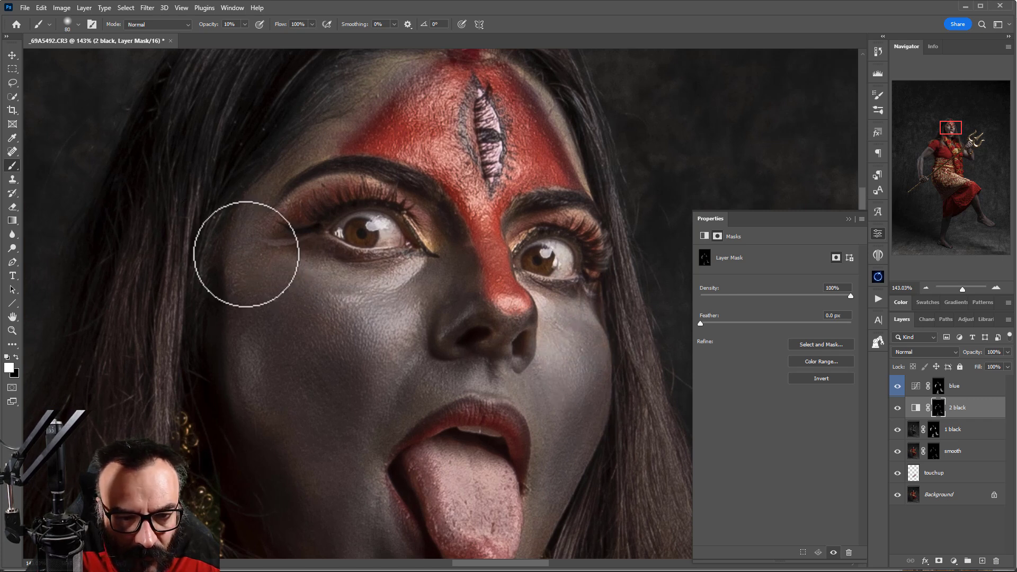
pyautogui.scroll(3, 272, 170)
pyautogui.moveTo(259, 295)
pyautogui.mouseDown()
pyautogui.moveTo(305, 231)
pyautogui.moveTo(386, 209)
pyautogui.moveTo(338, 199)
pyautogui.moveTo(320, 213)
pyautogui.moveTo(485, 186)
pyautogui.moveTo(478, 214)
pyautogui.moveTo(531, 292)
pyautogui.mouseUp()
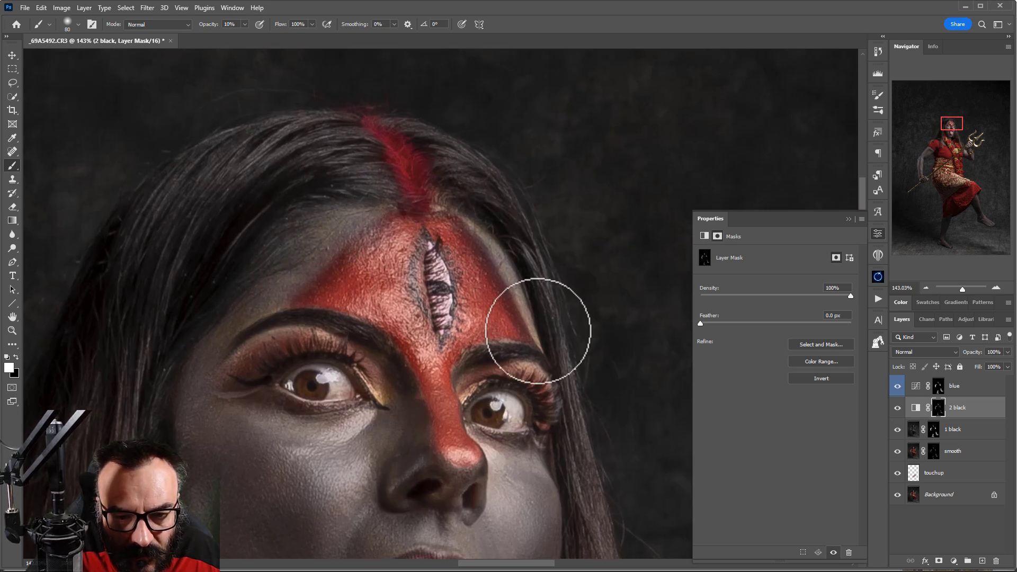
pyautogui.moveTo(411, 467); pyautogui.dragTo(471, 304)
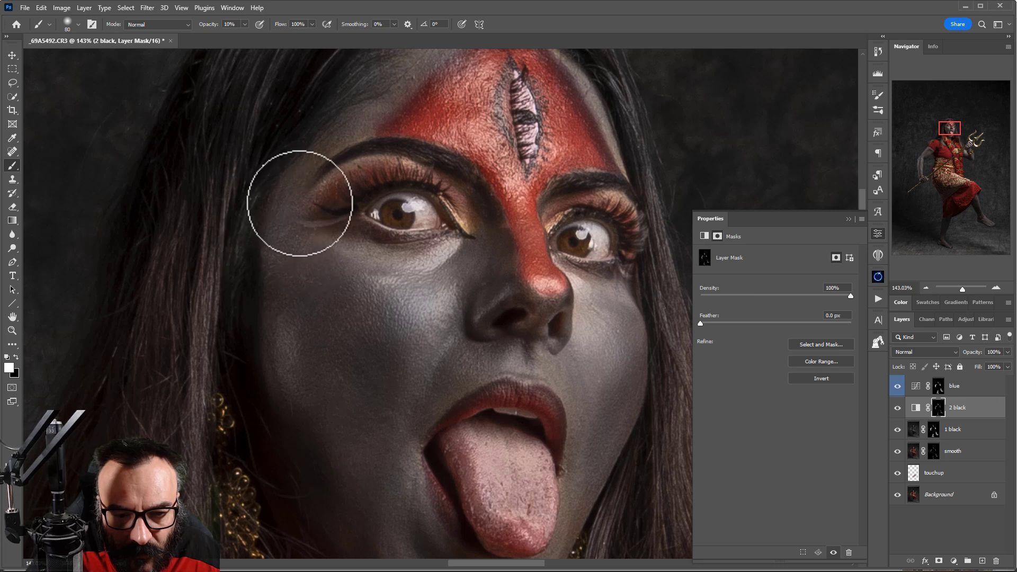
# Paint the 2 black mask on the skin around the mouth and below the nose with a 35 px brush.
pyautogui.scroll(-4, 313, 204)
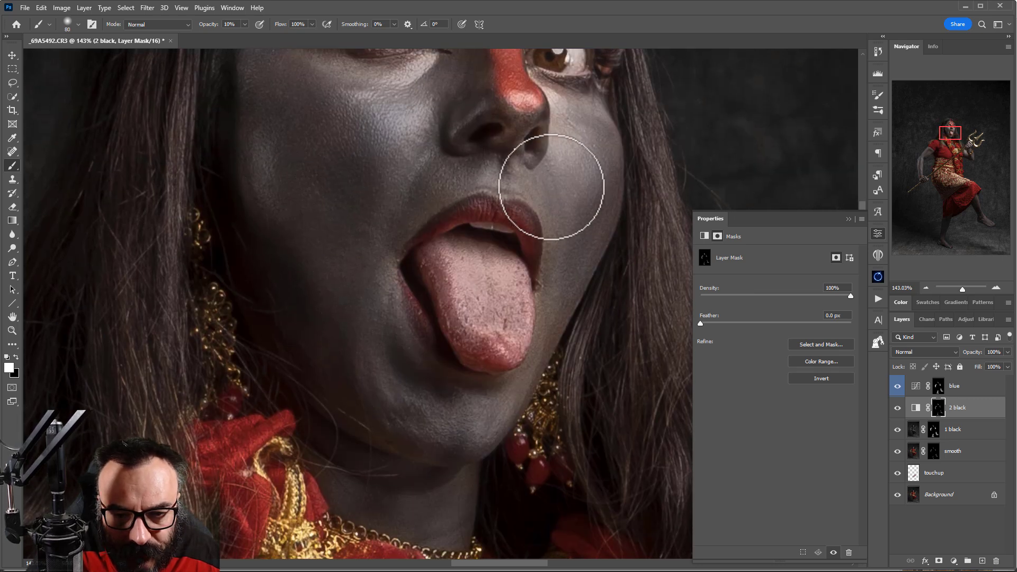
pyautogui.scroll(5, 567, 277)
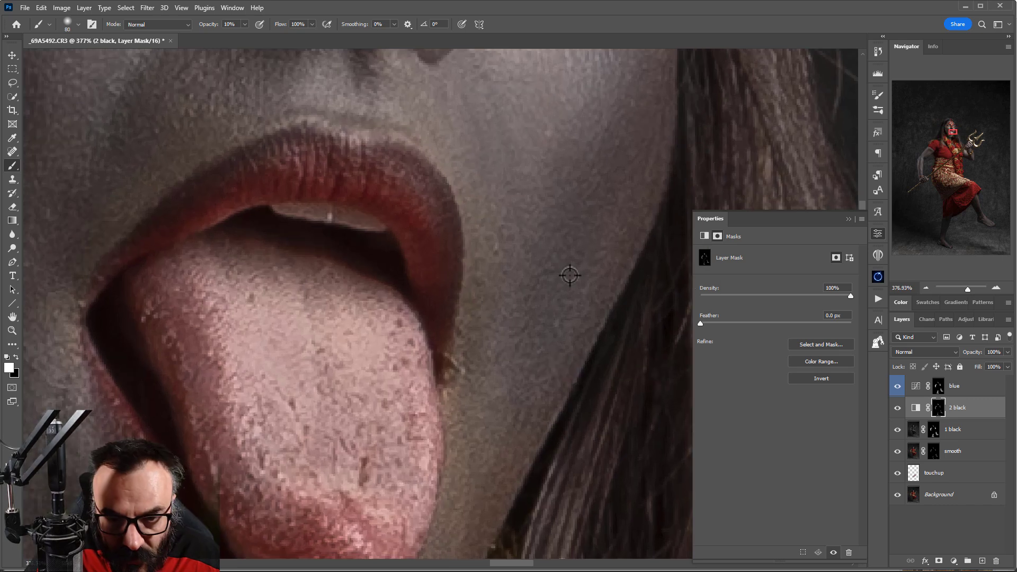
pyautogui.press('[')
pyautogui.press('[')
pyautogui.press('[')
pyautogui.press('[')
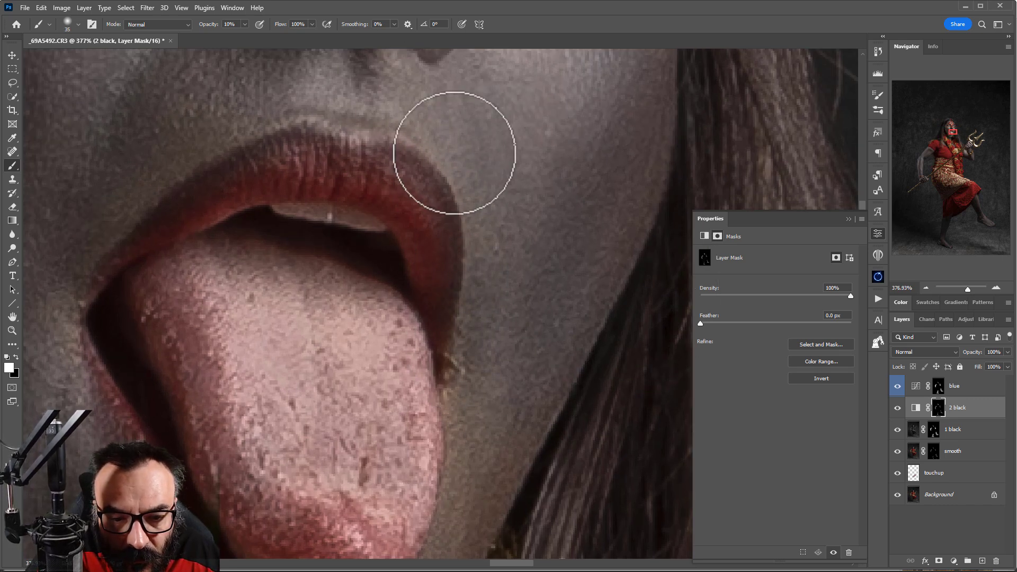
pyautogui.scroll(3, 530, 186)
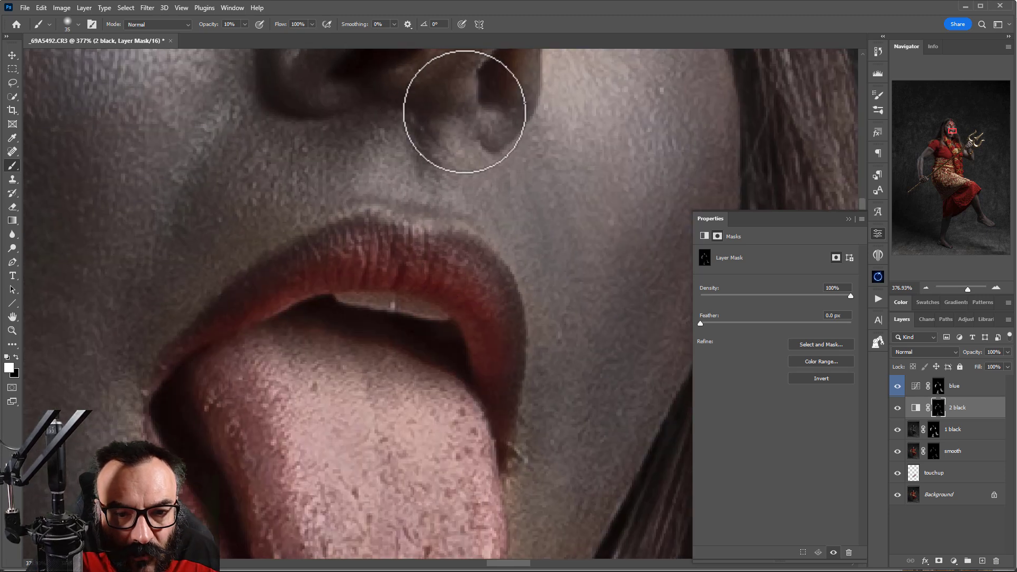
pyautogui.scroll(3, 466, 295)
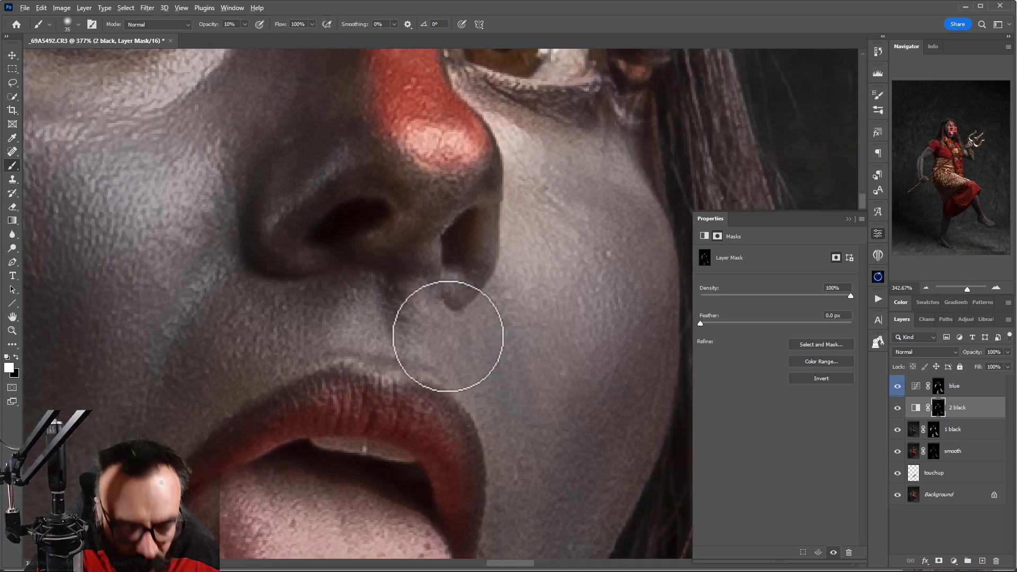
pyautogui.scroll(-5, 447, 329)
pyautogui.scroll(-2, 454, 332)
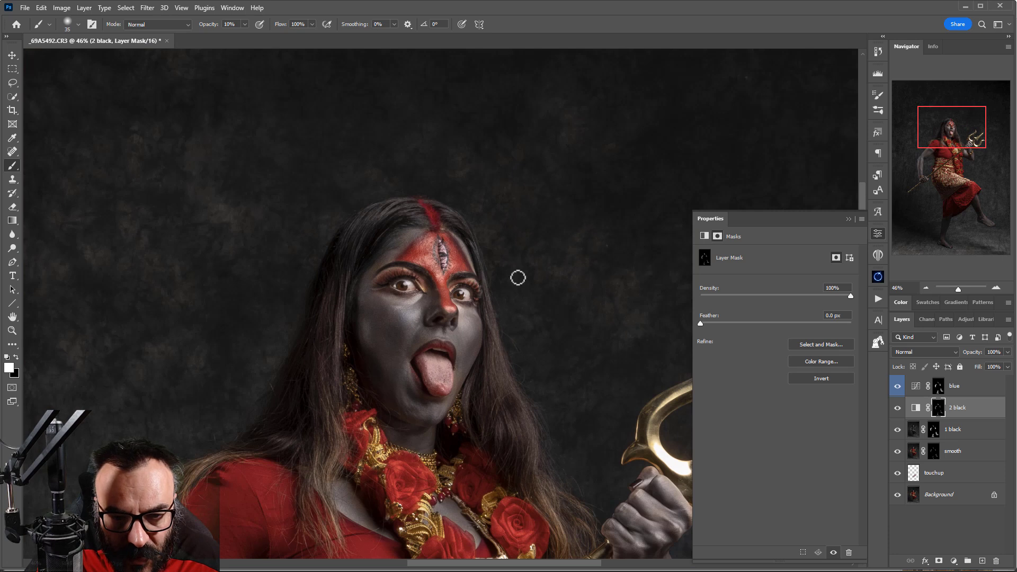
# Touch up the 2 black mask along the forehead's hairline and check the whole figure.
pyautogui.scroll(5, 500, 212)
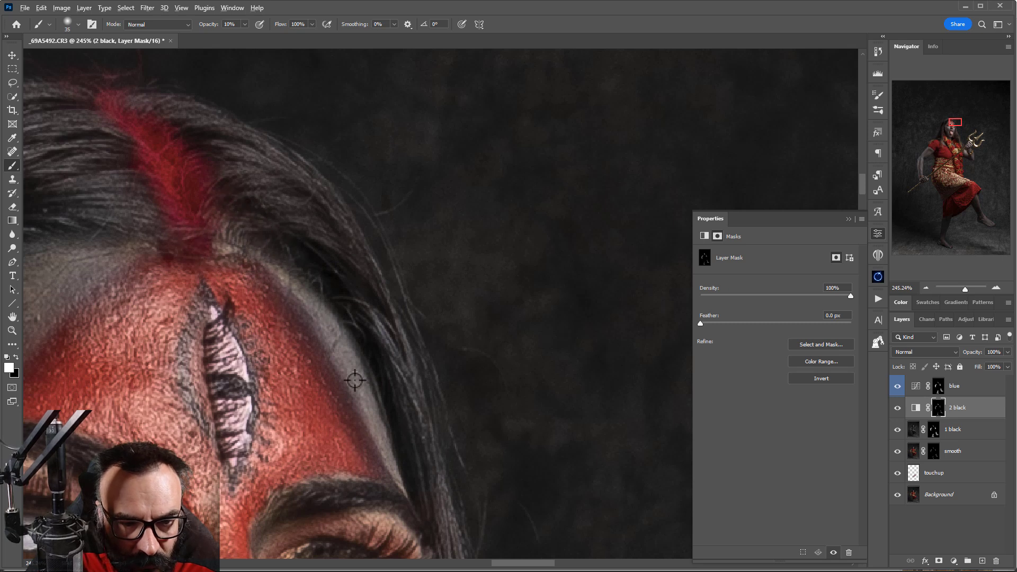
pyautogui.scroll(-8, 355, 380)
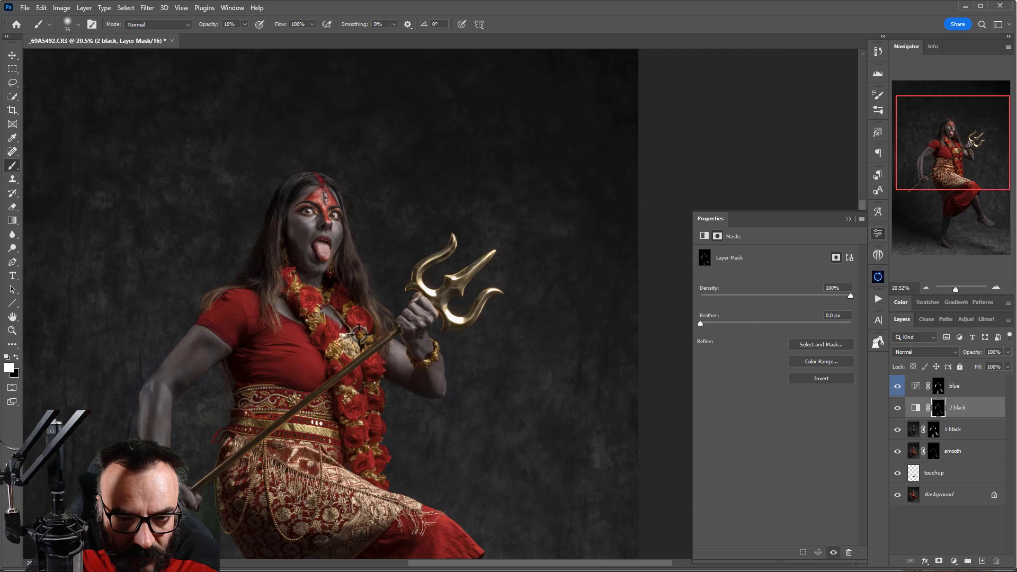
pyautogui.scroll(-3, 362, 435)
pyautogui.scroll(-3, 362, 435)
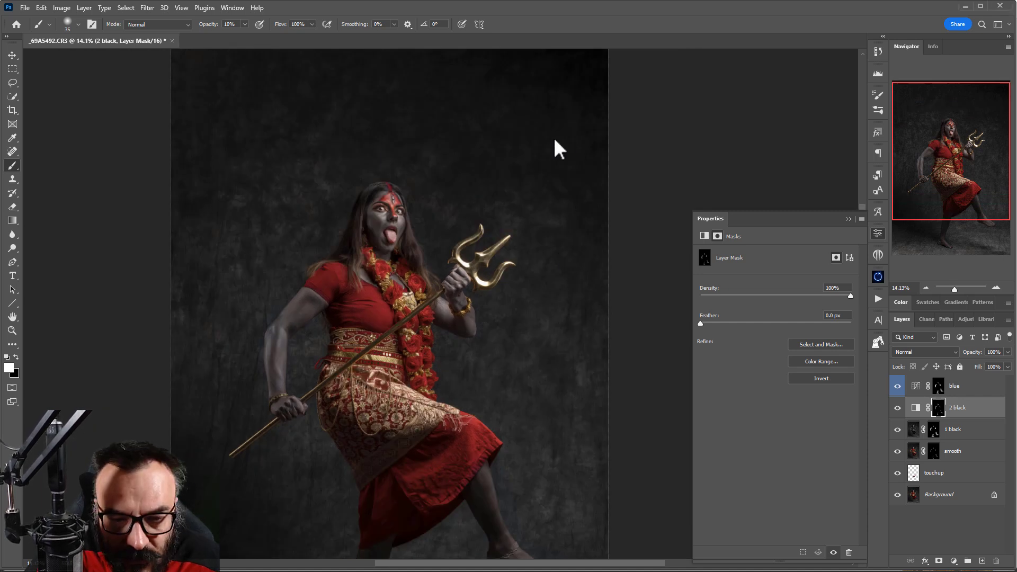
pyautogui.scroll(-3, 546, 170)
pyautogui.scroll(-2, 464, 276)
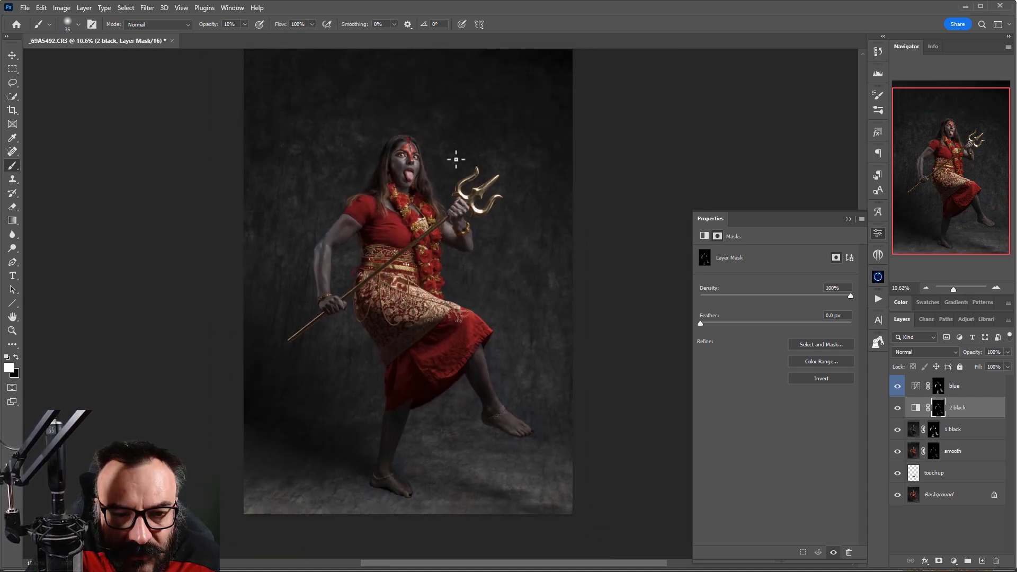
# Stamp all visible layers into a new layer above blue, name it hair and remove its colour label.
pyautogui.click(997, 387)
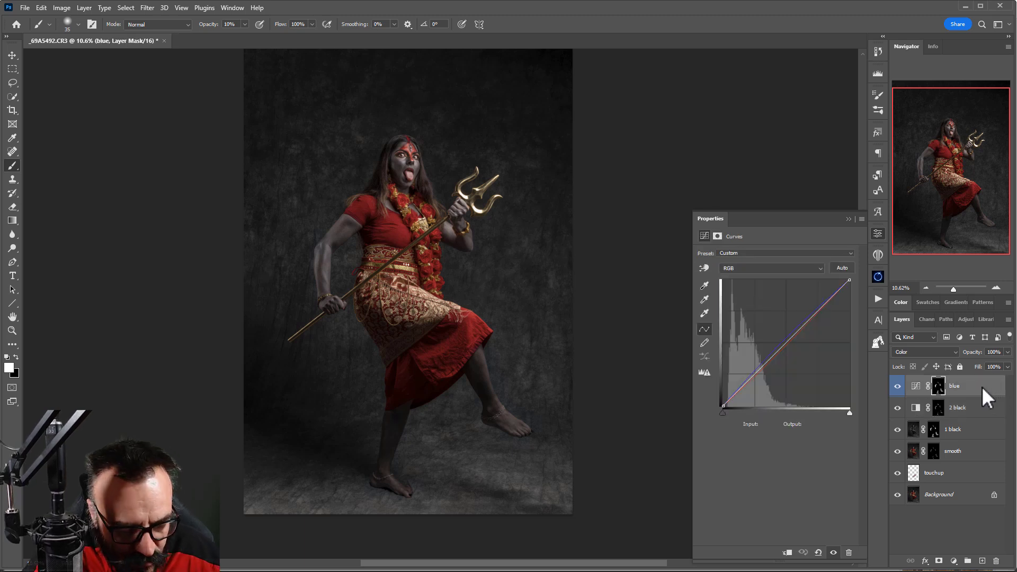
pyautogui.hotkey('ctrl', 'shift', 'alt', 'e')
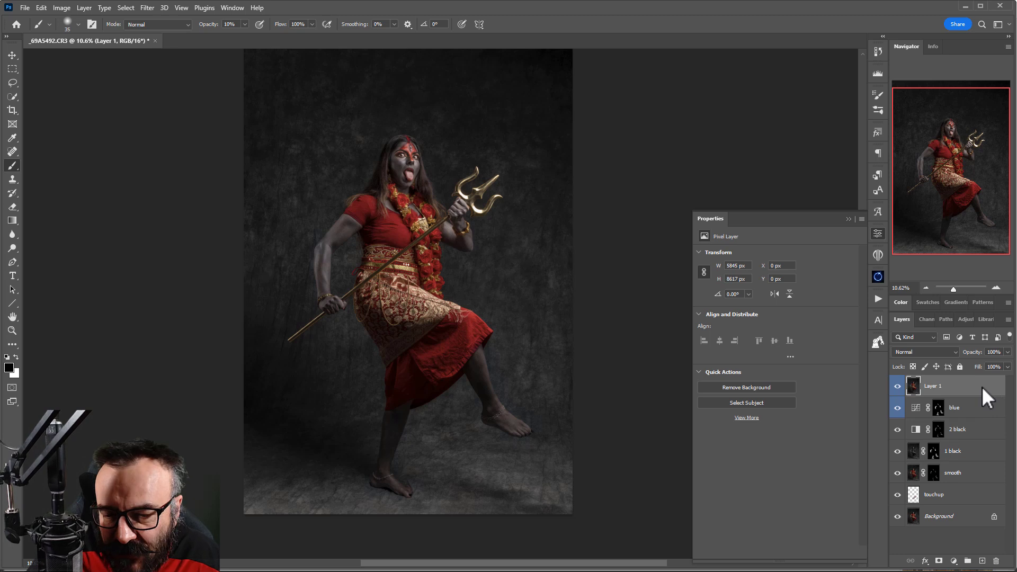
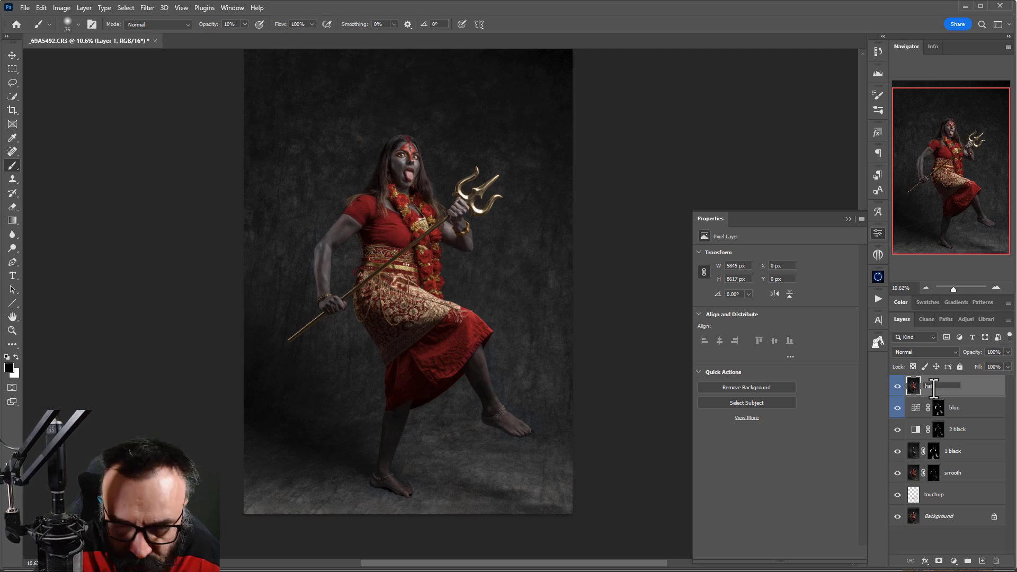
pyautogui.rightClick(898, 384)
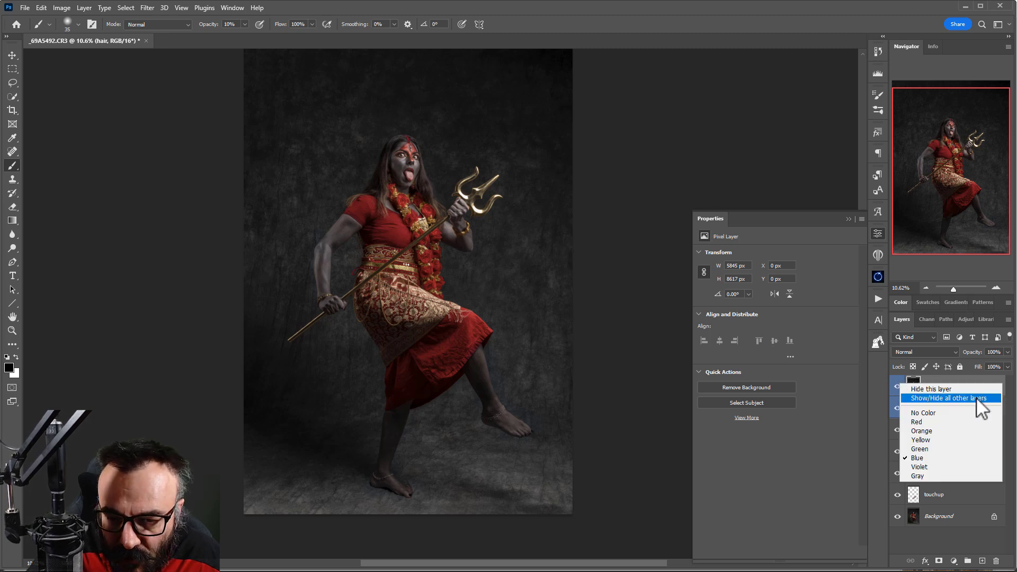
pyautogui.click(957, 414)
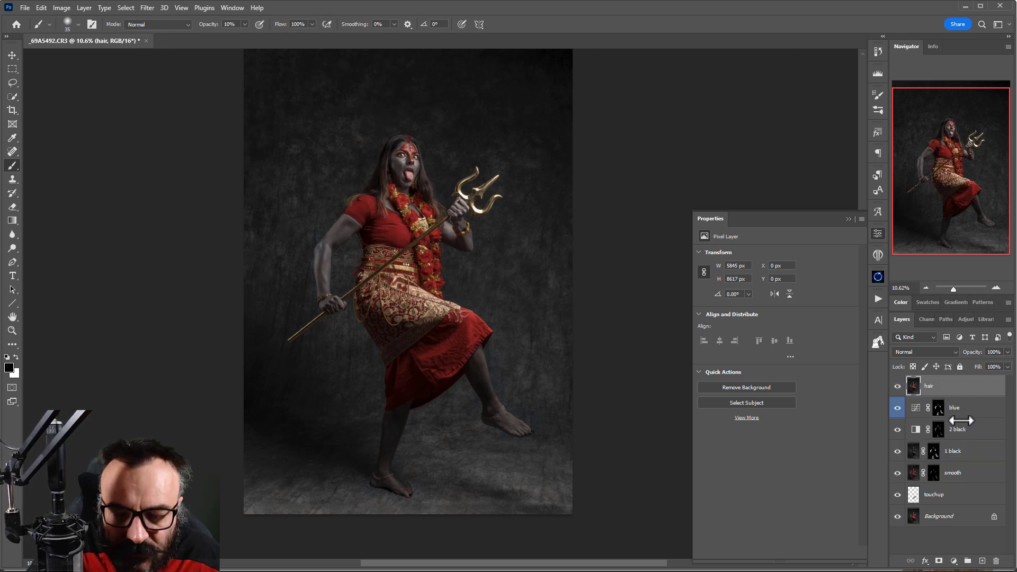
# Apply Oil Paint to the hair layer with Stylization 10, Cleanliness 10, Scale 0.7, Bristle Detail 2.0, lighting Angle 37 and Shine 1.3.
pyautogui.click(144, 8)
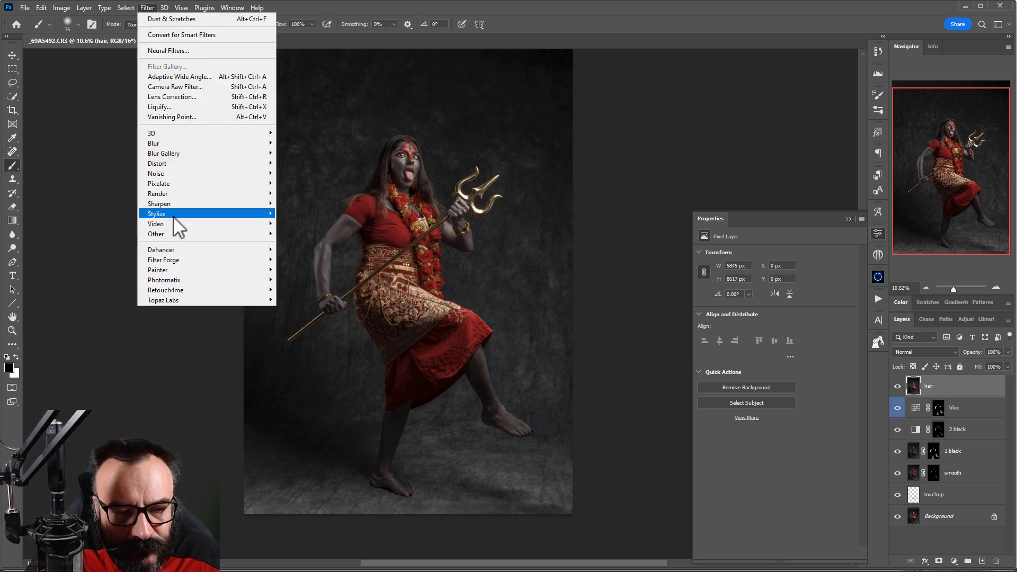
pyautogui.moveTo(188, 214)
pyautogui.click(295, 254)
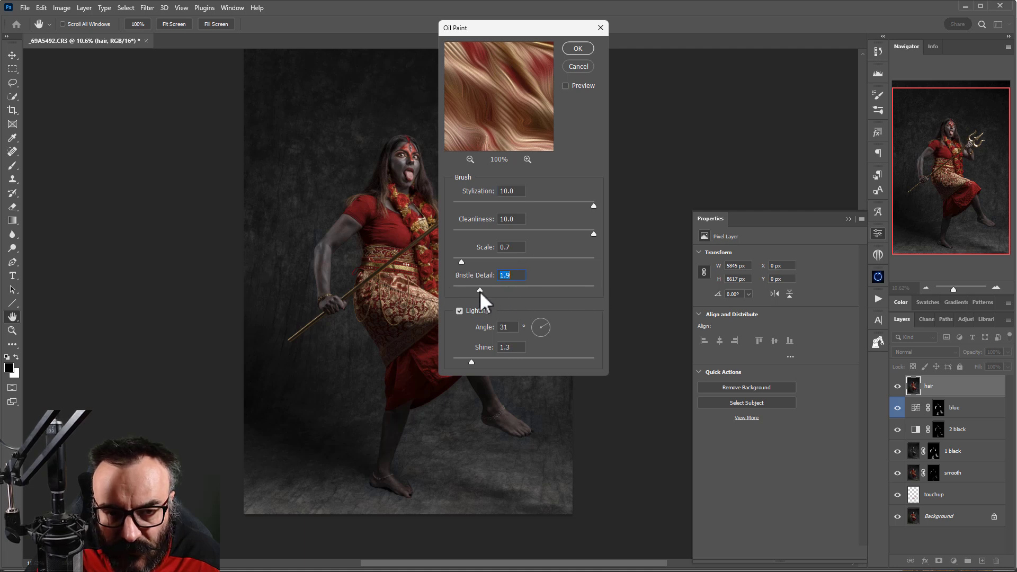
pyautogui.moveTo(479, 291); pyautogui.dragTo(472, 290)
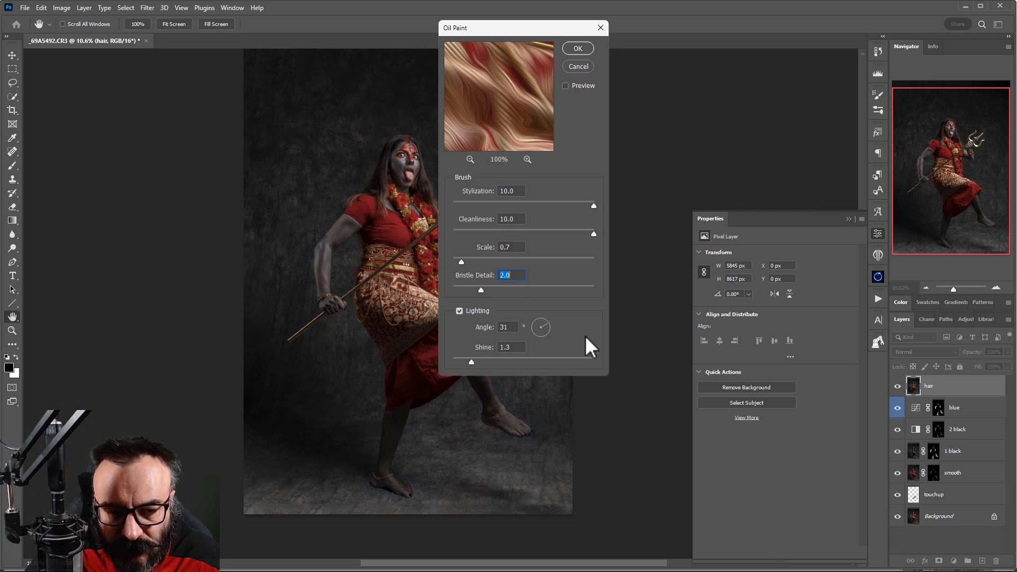
pyautogui.press('Tab')
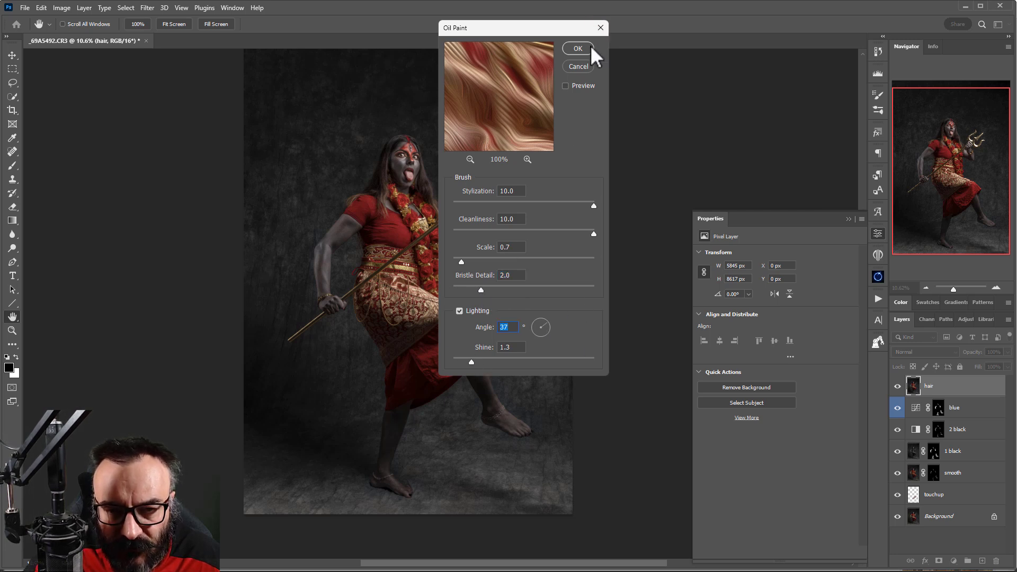
pyautogui.click(589, 48)
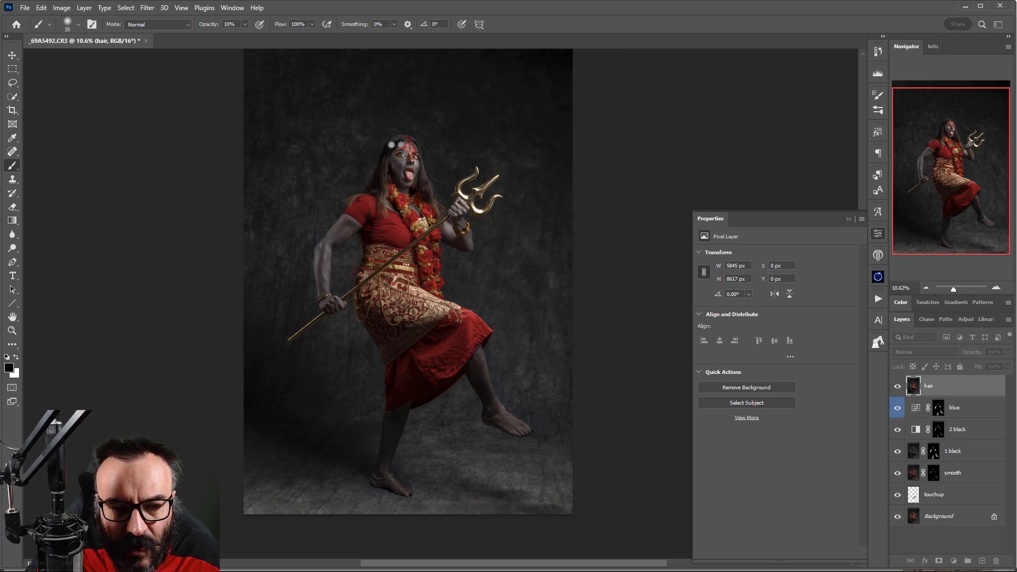
# Sharpen the hair layer with Unsharp Mask at Amount 173%, Radius 1.0 px and Threshold 0, previewing the hair.
pyautogui.click(147, 10)
pyautogui.moveTo(218, 216)
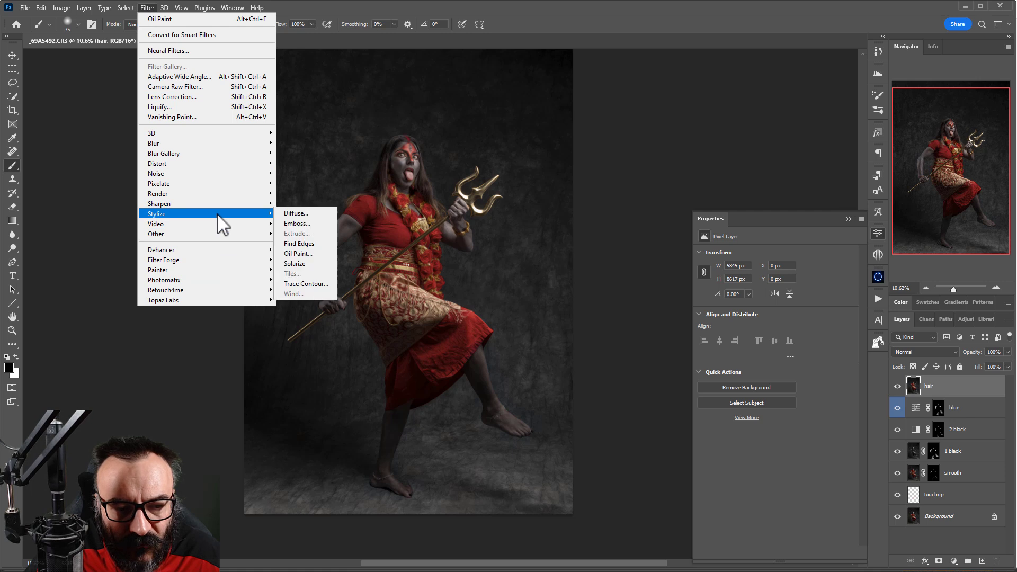
pyautogui.click(313, 241)
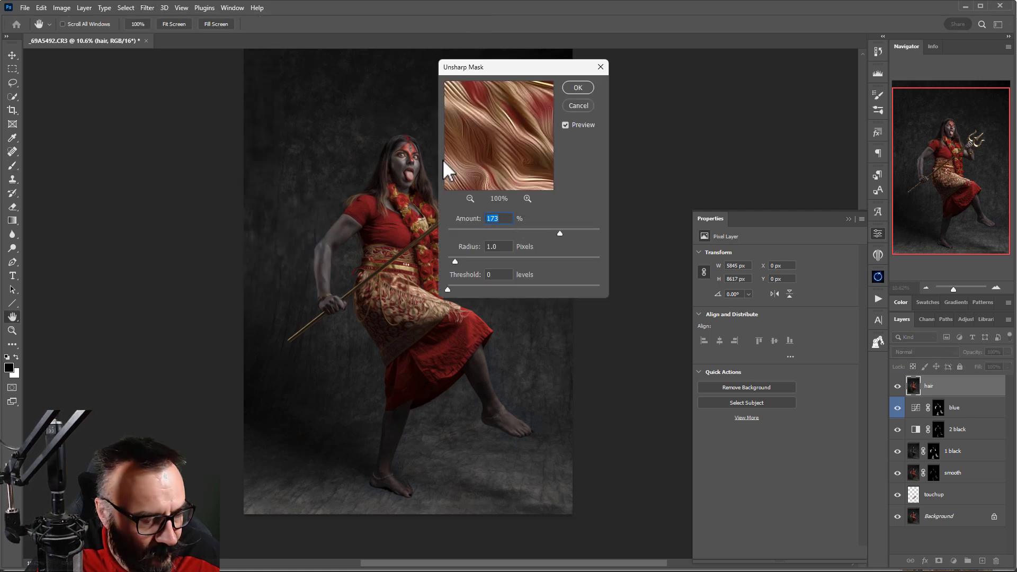
pyautogui.click(394, 144)
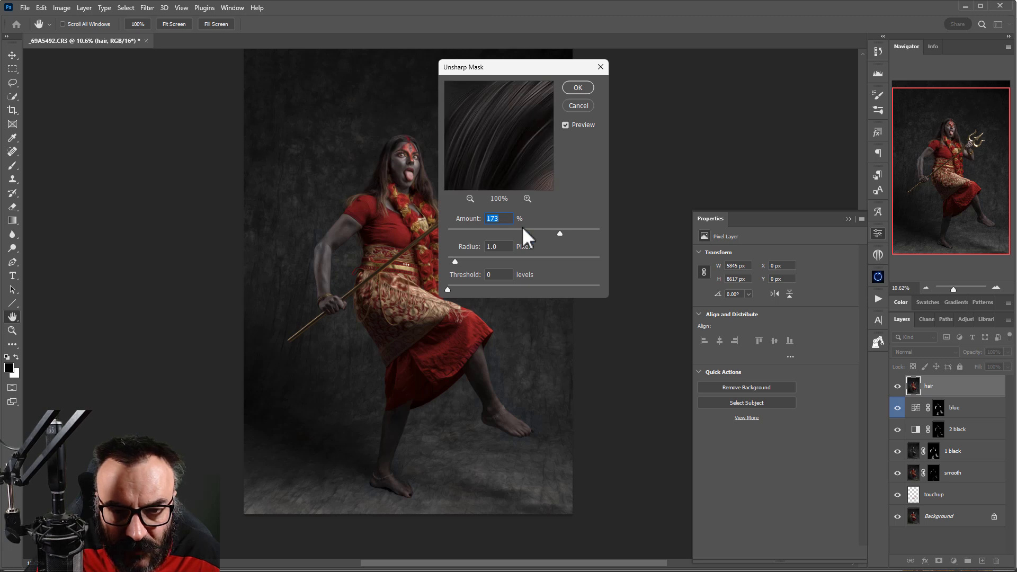
pyautogui.click(583, 88)
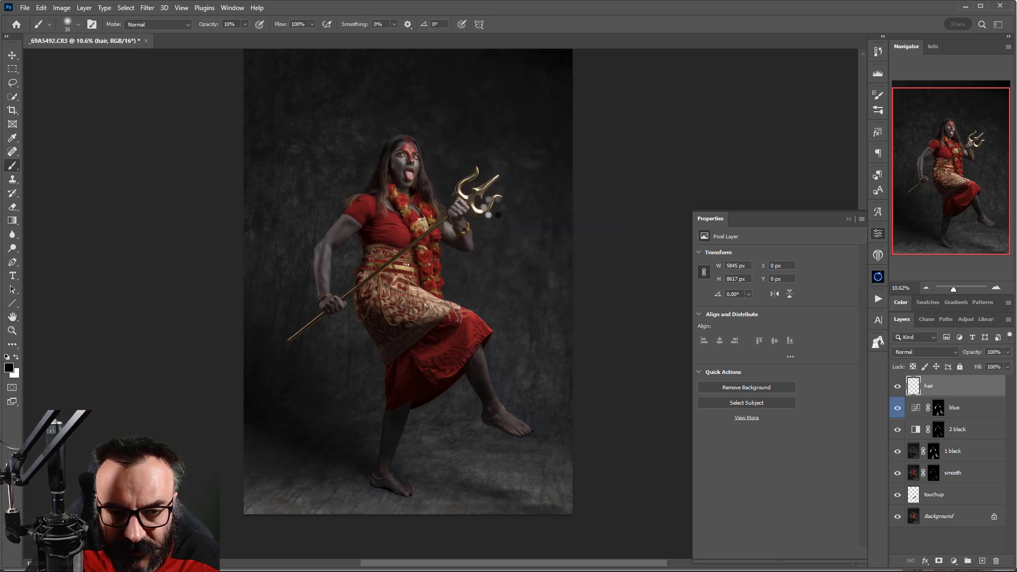
# Inspect the oil-paint effect around the face and add a black mask to the hair layer.
pyautogui.click(13, 55)
pyautogui.scroll(8, 413, 154)
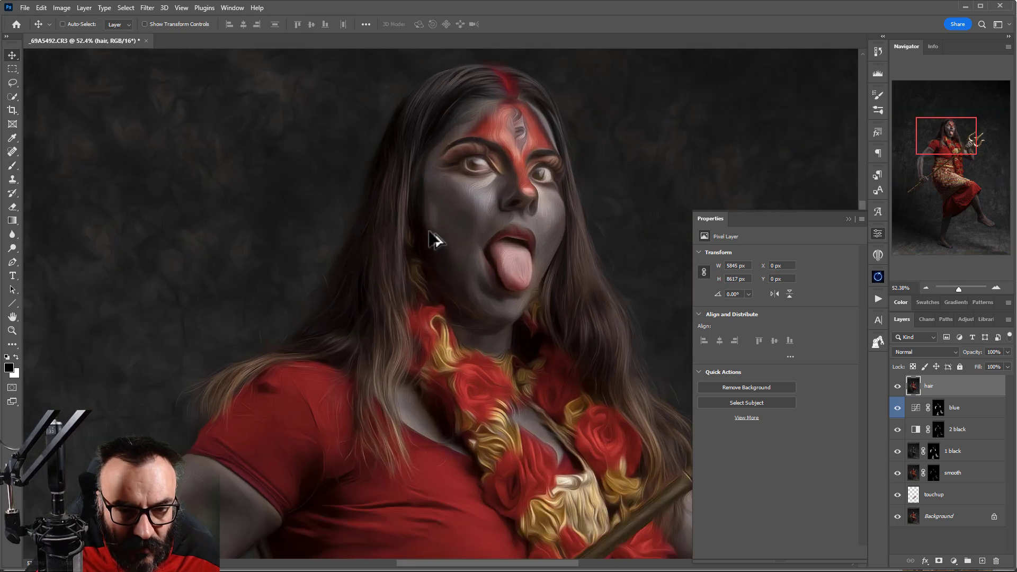
pyautogui.moveTo(493, 333); pyautogui.dragTo(384, 313)
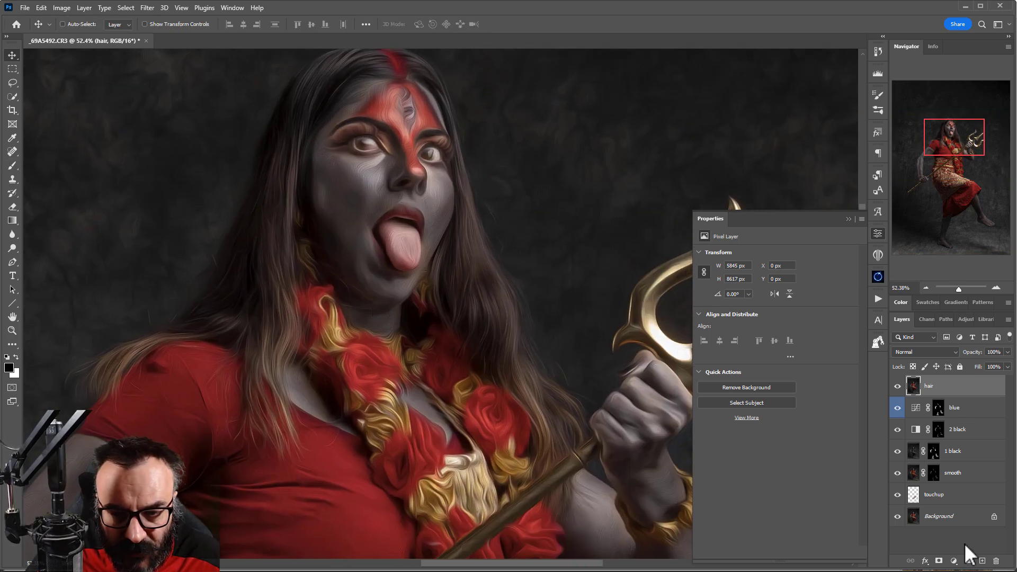
pyautogui.keyDown('alt'); pyautogui.click(938, 561); pyautogui.keyUp('alt')
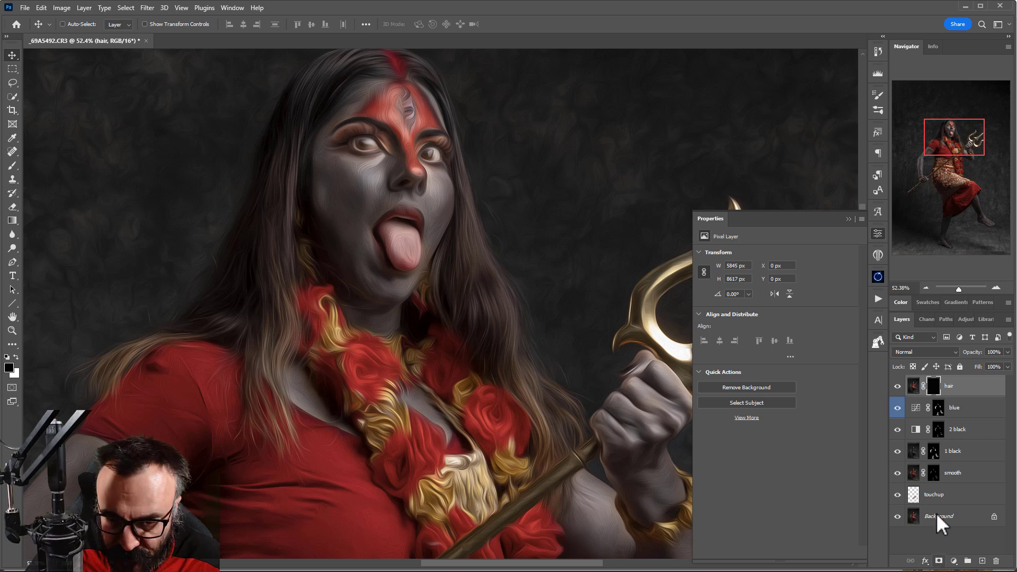
# Paint the hair mask white over the hair falling on the red-sleeved shoulder, using a 100 px brush at 10% opacity.
pyautogui.click(12, 166)
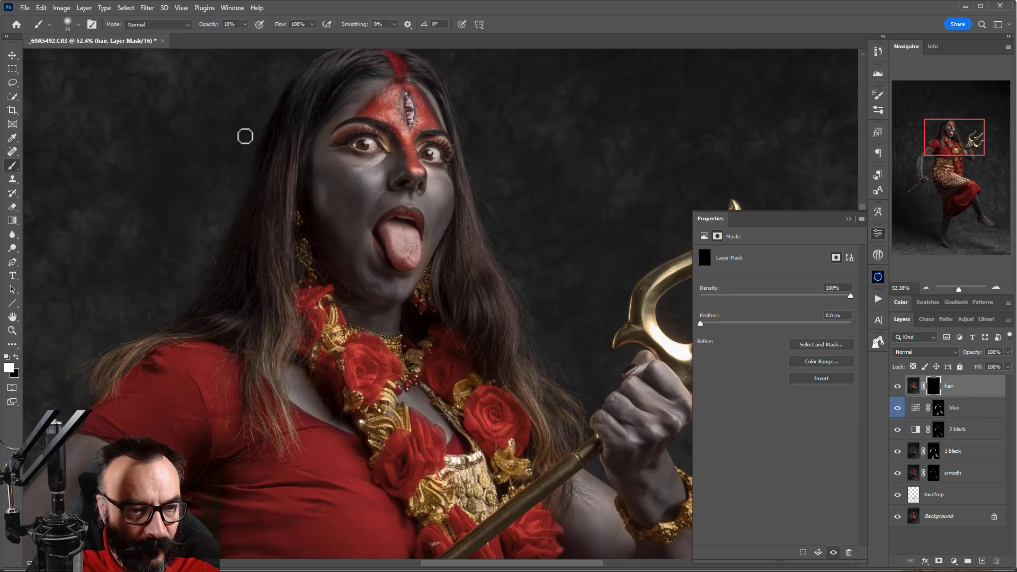
pyautogui.scroll(3, 309, 205)
pyautogui.press(']')
pyautogui.press(']')
pyautogui.press(']')
pyautogui.press(']')
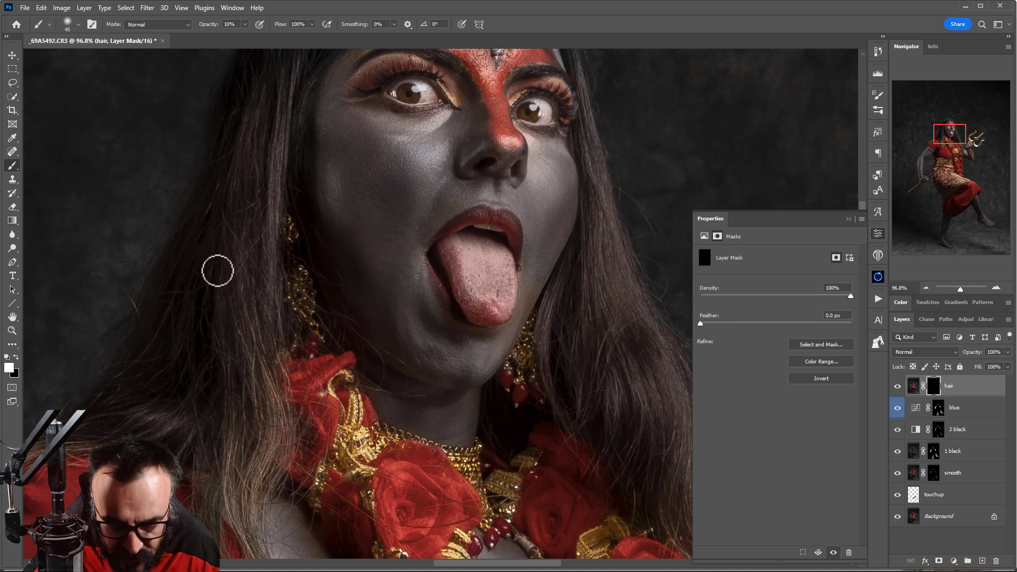
pyautogui.press(']')
pyautogui.press(']')
pyautogui.press(']')
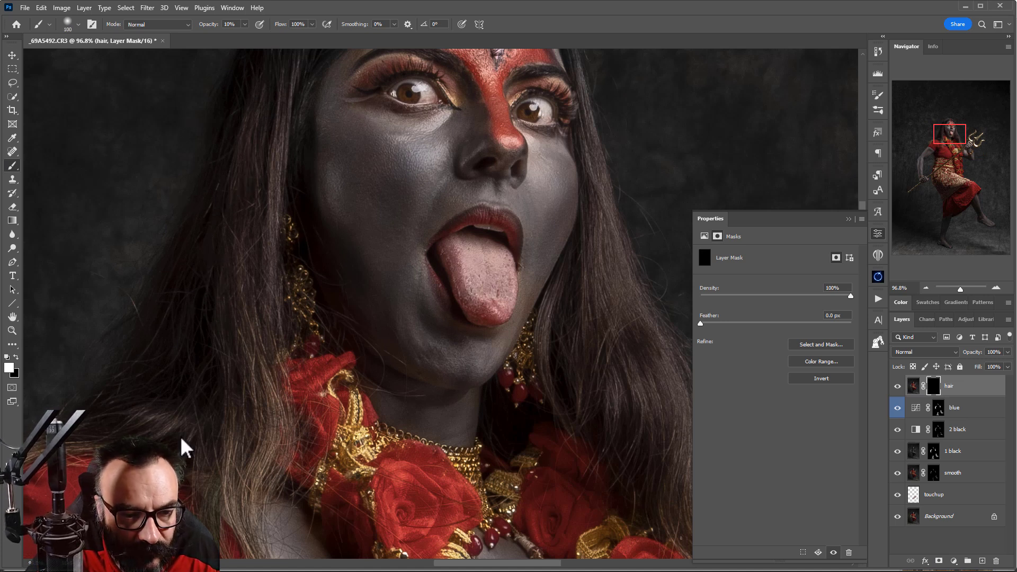
pyautogui.scroll(-3, 281, 447)
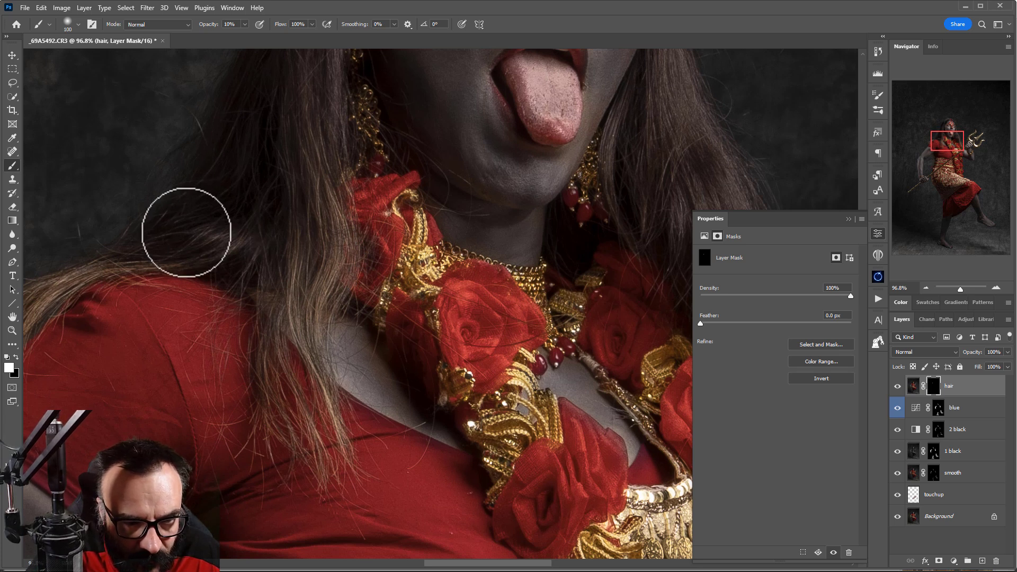
pyautogui.hscroll(-3, 186, 227)
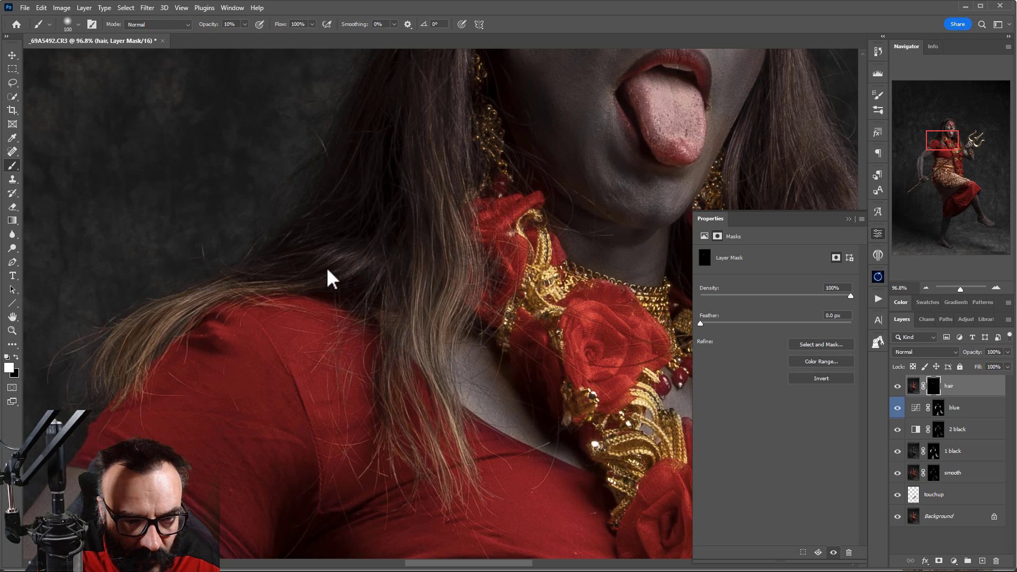
# Paint the hair mask over the crown of the head and the strands running down both sides of the face.
pyautogui.scroll(5, 415, 431)
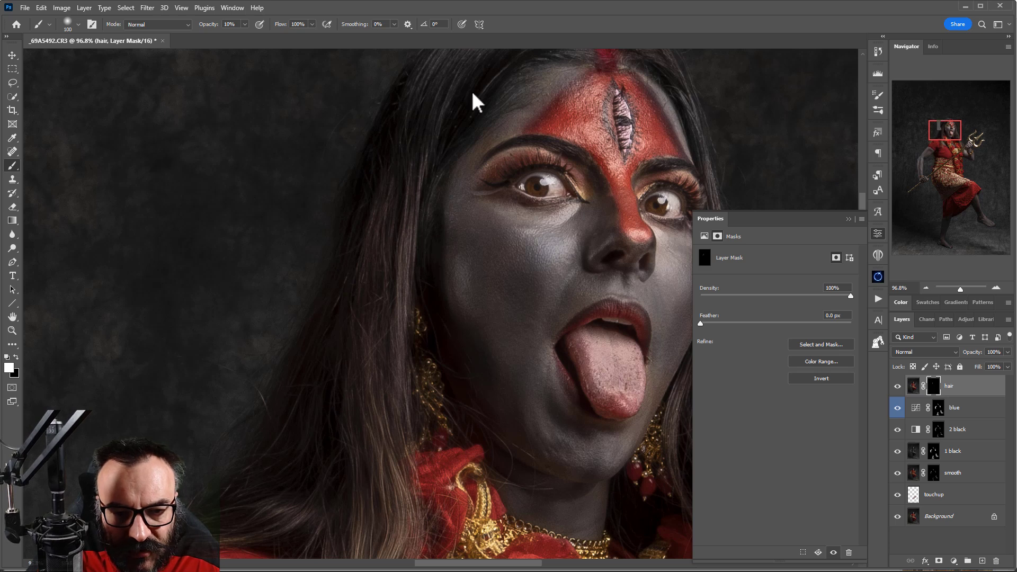
pyautogui.moveTo(472, 90); pyautogui.dragTo(342, 294)
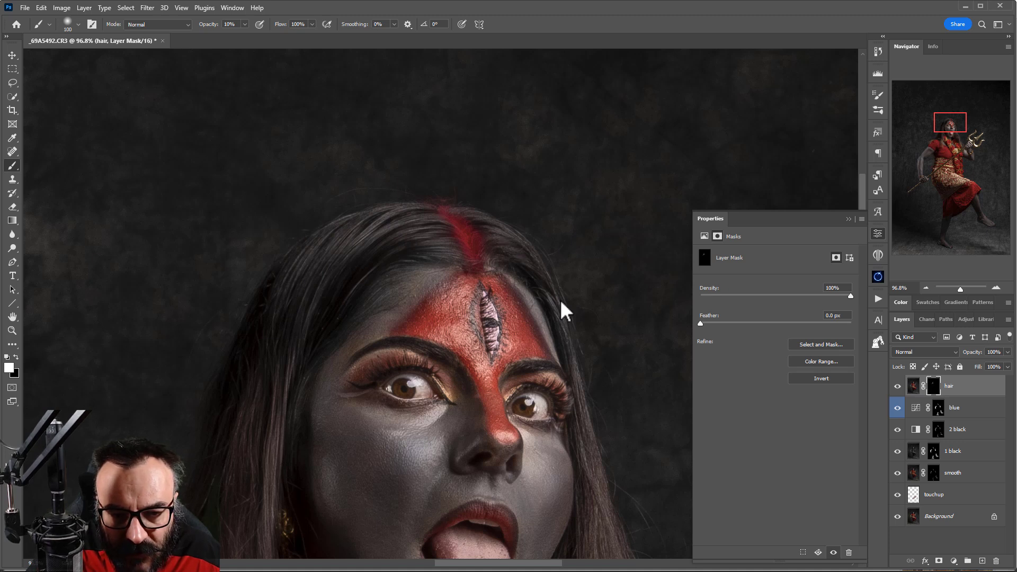
pyautogui.scroll(-5, 560, 299)
pyautogui.hscroll(3, 560, 300)
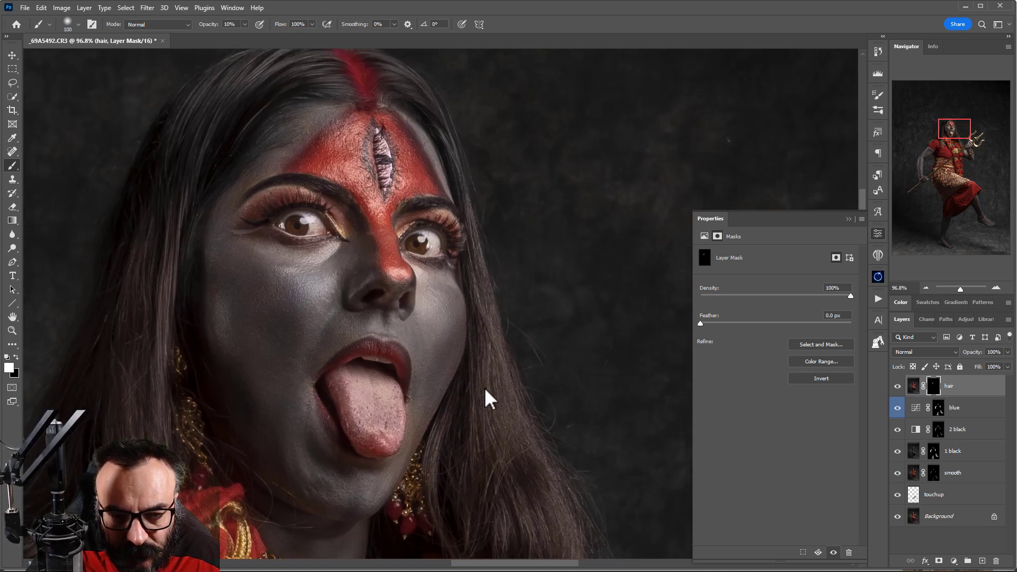
pyautogui.scroll(-5, 517, 380)
pyautogui.hscroll(2, 477, 250)
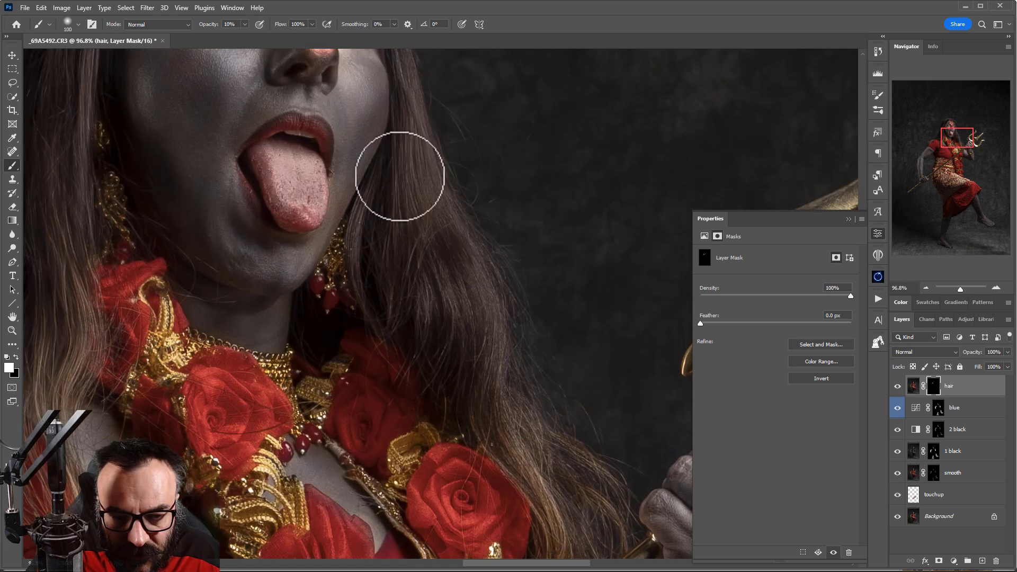
# Paint the hair mask over the hair lengths beside the trident hand with a 175 px brush.
pyautogui.press(']')
pyautogui.press(']')
pyautogui.press(']')
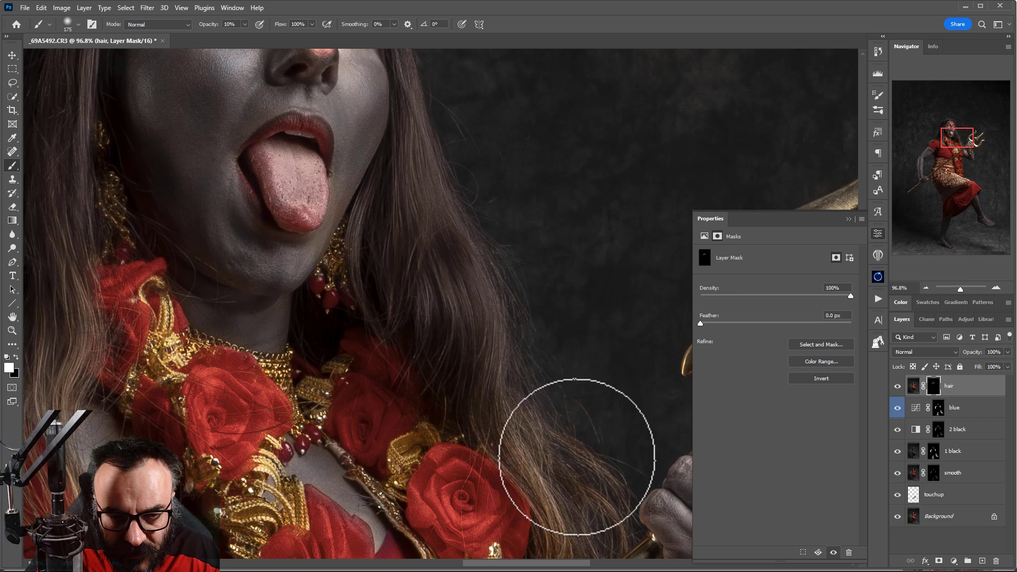
pyautogui.scroll(-5, 567, 443)
pyautogui.hscroll(3, 568, 443)
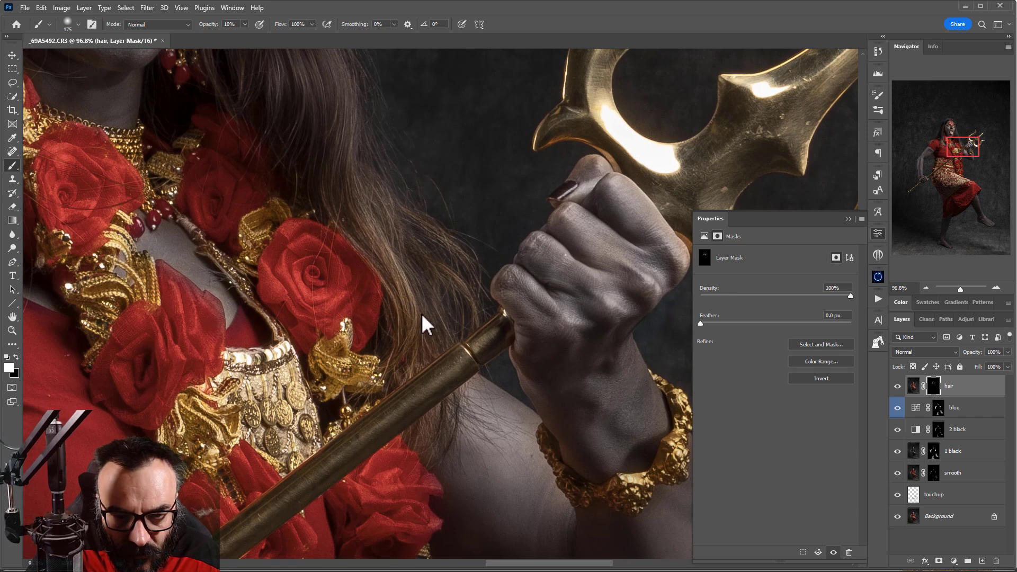
# Paint the hair mask over the garland's red roses from the neck down to the waist with a 100 px brush.
pyautogui.press('[')
pyautogui.press('[')
pyautogui.press('[')
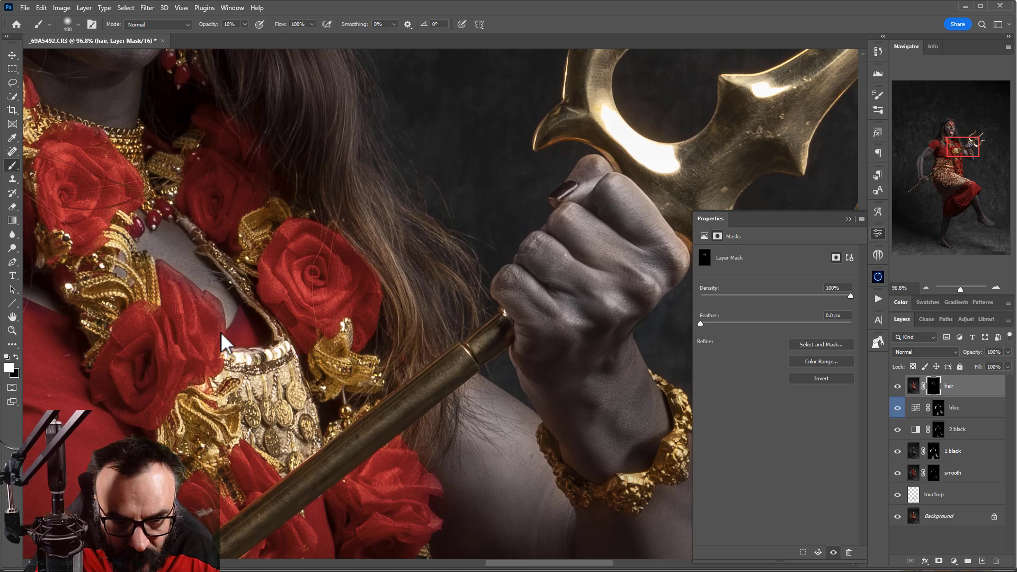
pyautogui.scroll(3, 220, 331)
pyautogui.hscroll(-2, 220, 332)
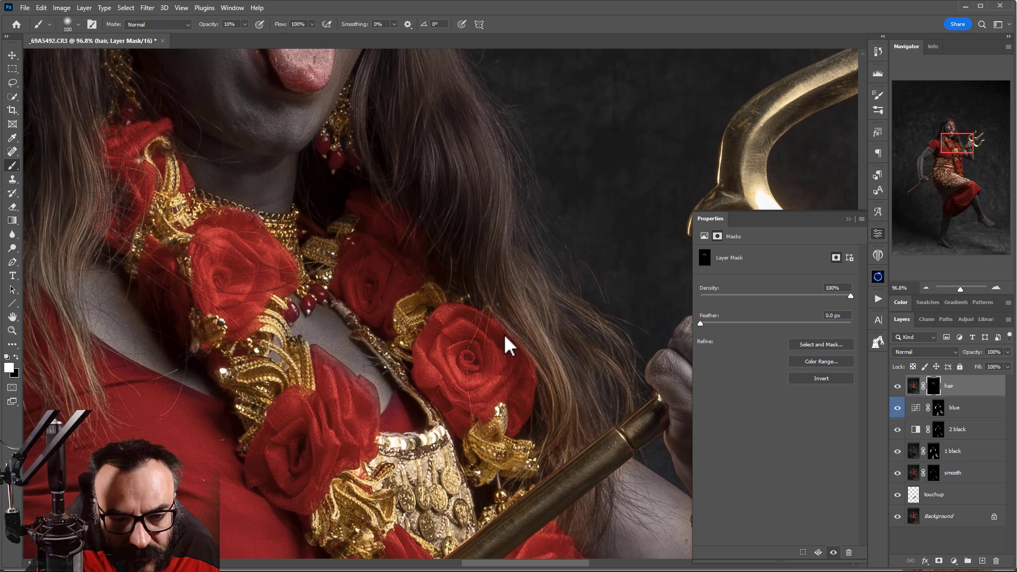
pyautogui.scroll(-3, 500, 262)
pyautogui.hscroll(-2, 501, 263)
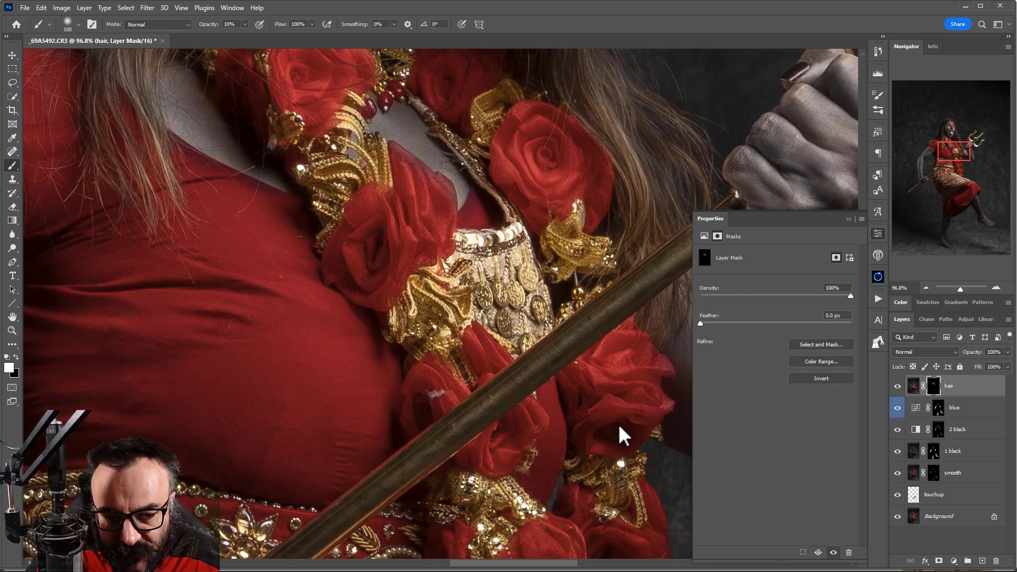
pyautogui.scroll(-3, 577, 418)
pyautogui.hscroll(1, 578, 419)
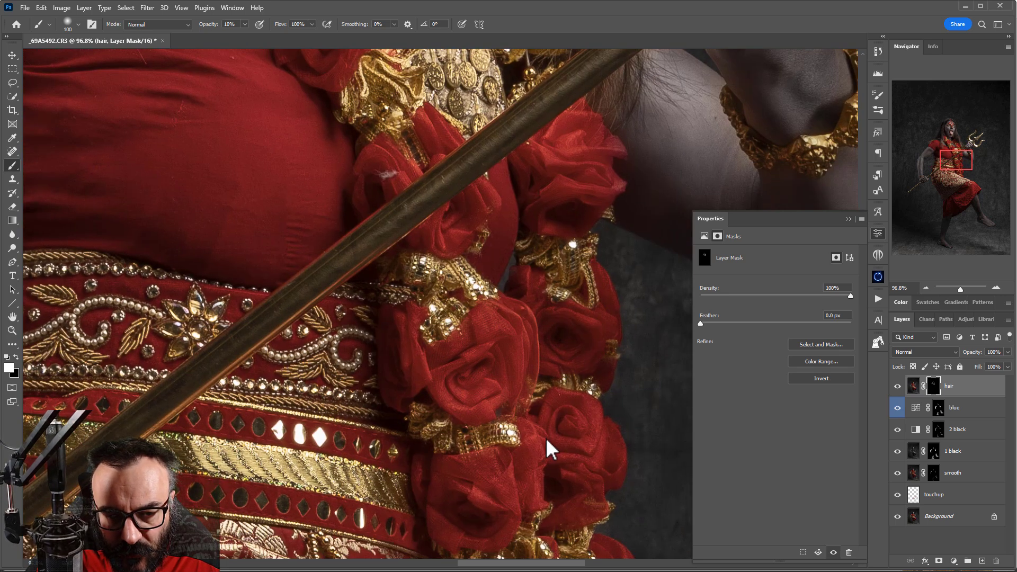
pyautogui.scroll(-3, 545, 438)
# Paint the hair mask over the lower garland roses with a 200 px brush and check the whole figure.
pyautogui.press(']')
pyautogui.press(']')
pyautogui.press(']')
pyautogui.press(']')
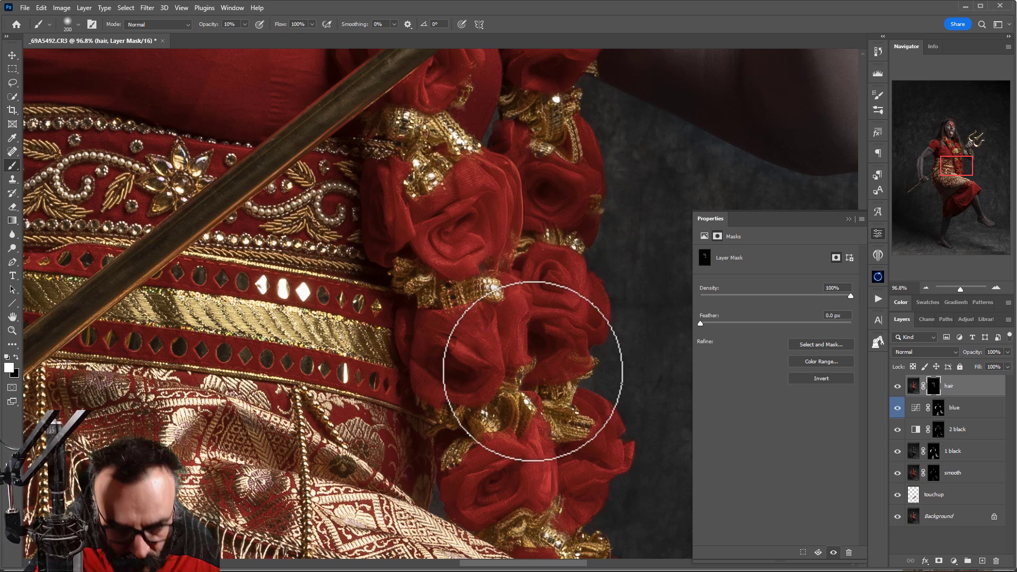
pyautogui.scroll(-8, 535, 360)
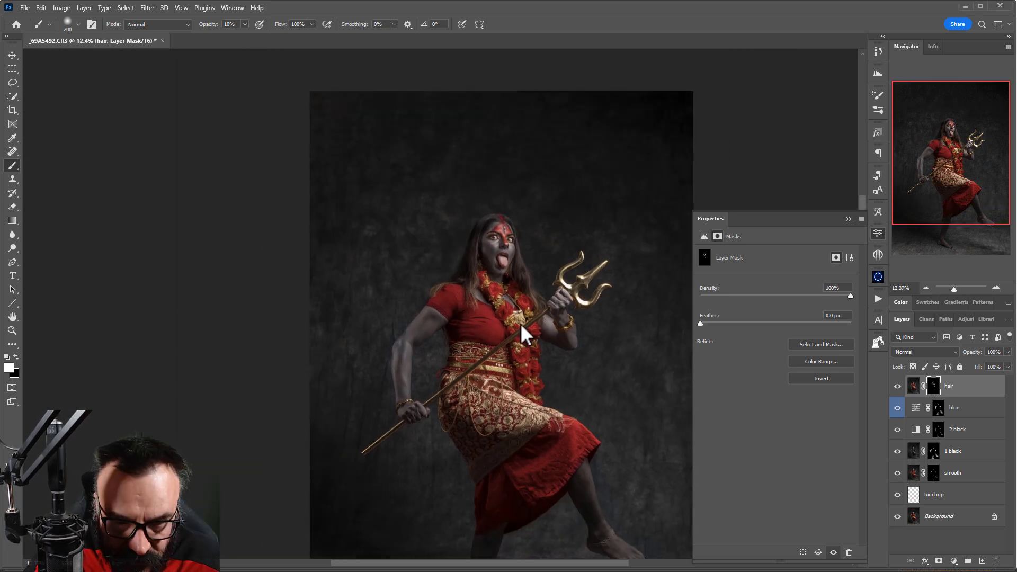
pyautogui.moveTo(526, 336)
pyautogui.mouseDown()
pyautogui.moveTo(408, 245)
pyautogui.moveTo(418, 261)
pyautogui.mouseUp()
pyautogui.scroll(-2, 418, 262)
pyautogui.scroll(-1, 419, 261)
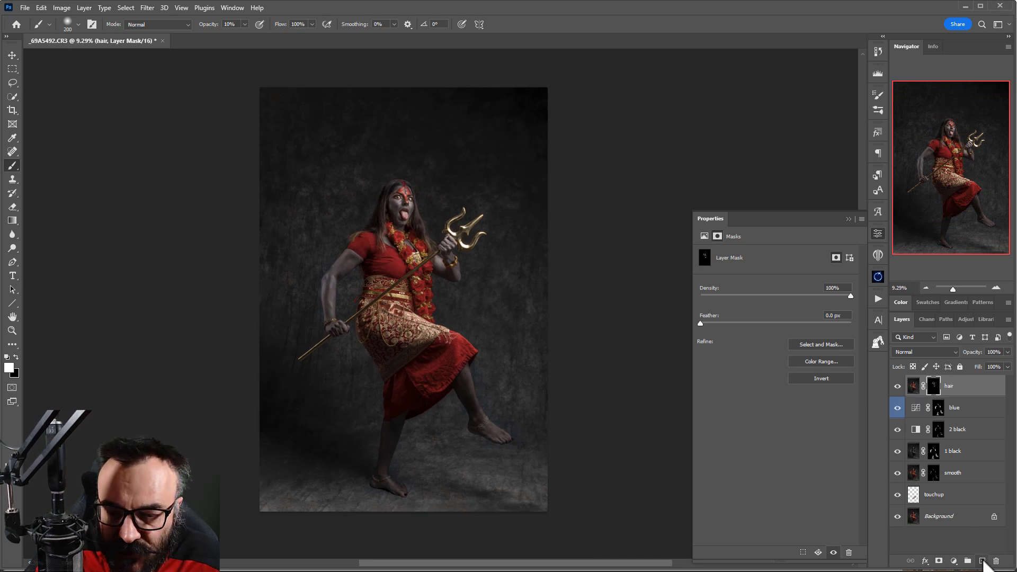
# Add a new layer above the hair layer, filled with 50% gray and blended in Soft Light mode.
pyautogui.click(982, 560)
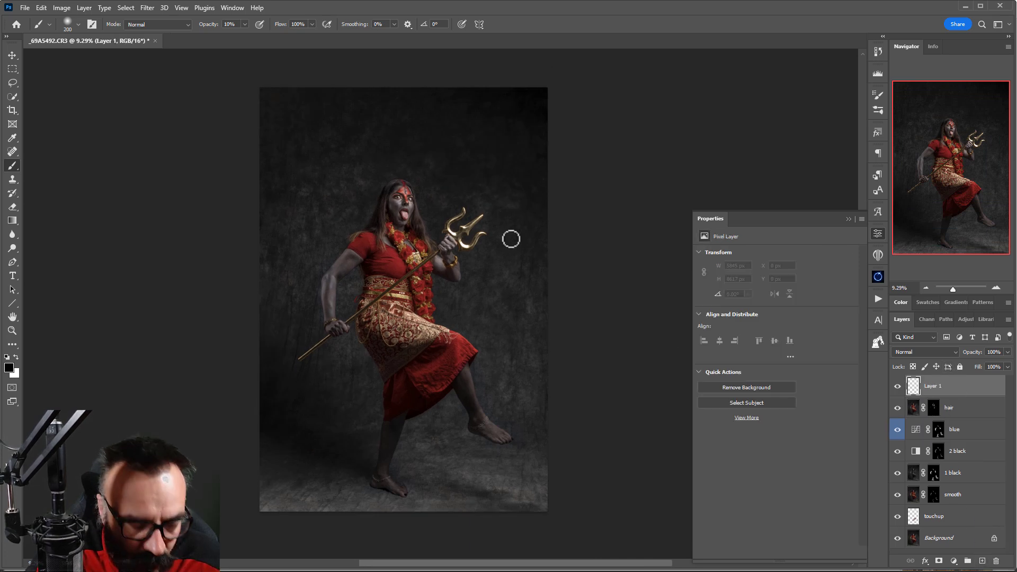
pyautogui.hotkey('shift', 'F5')
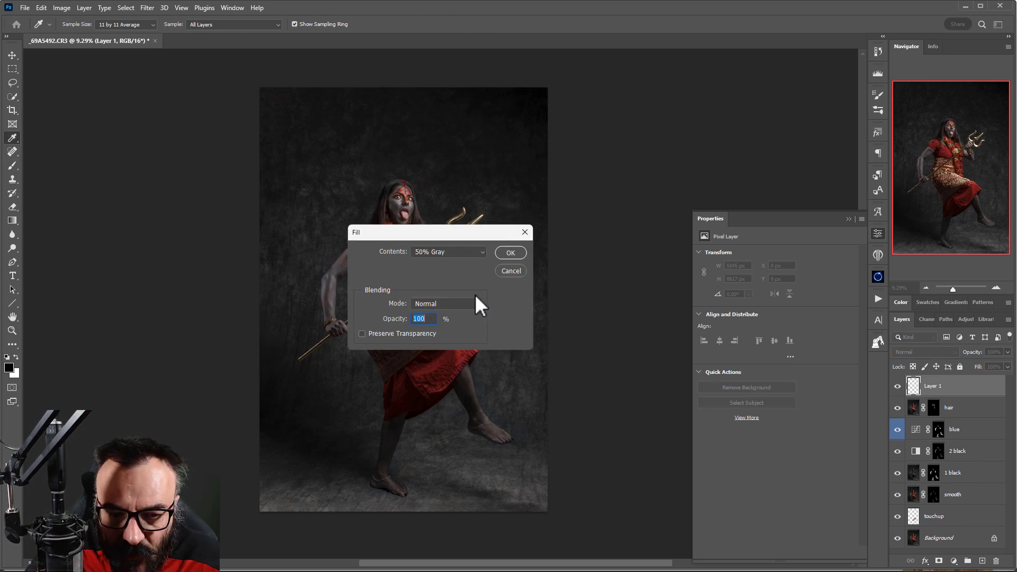
pyautogui.click(507, 274)
pyautogui.press('b')
pyautogui.click(38, 9)
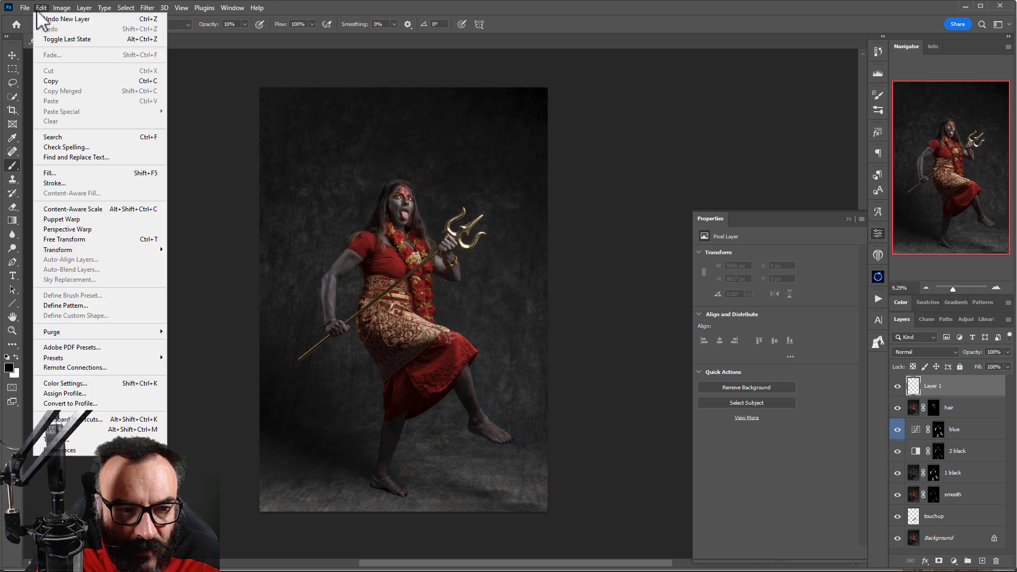
pyautogui.click(99, 176)
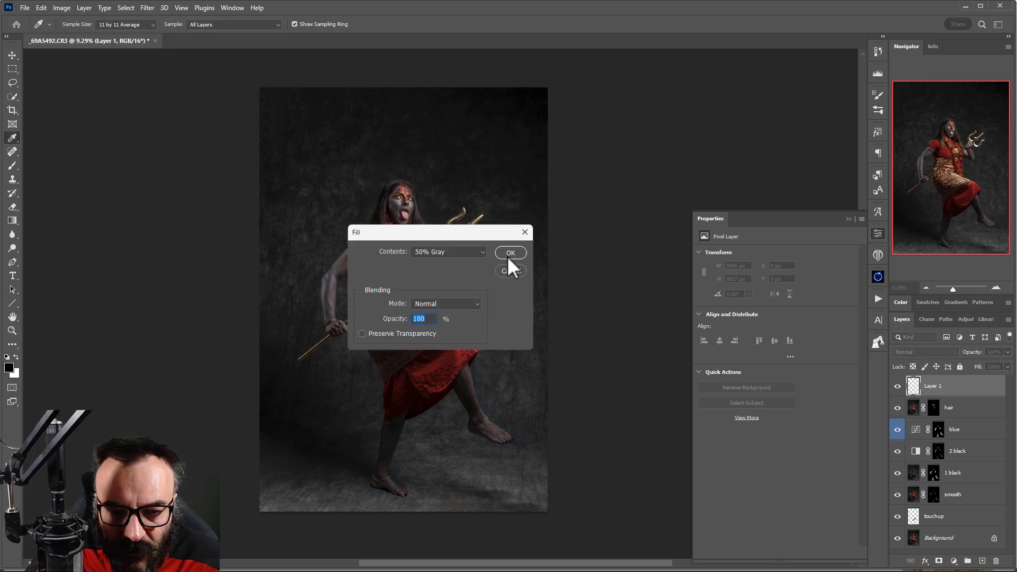
pyautogui.click(496, 252)
pyautogui.press('b')
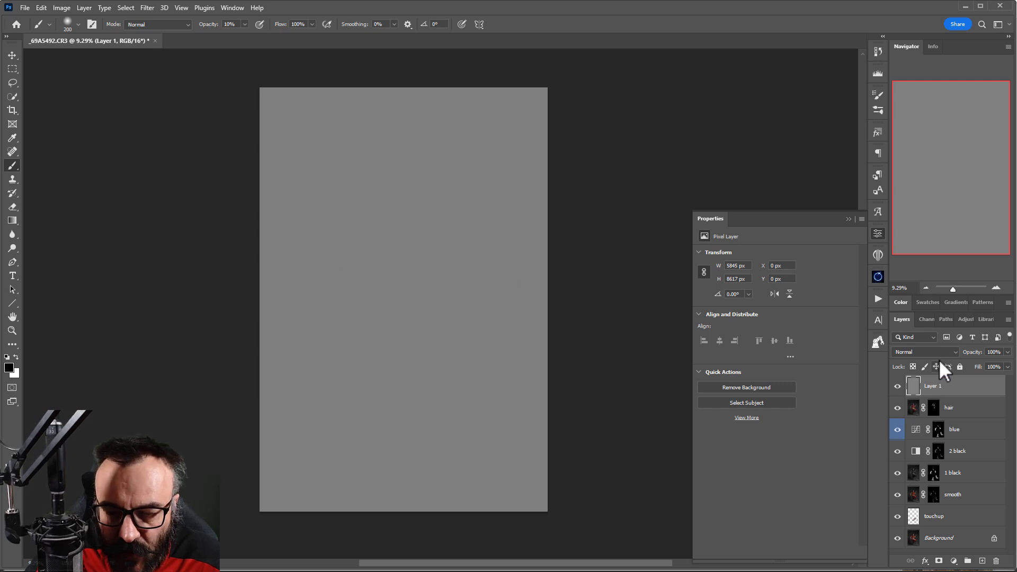
pyautogui.click(940, 350)
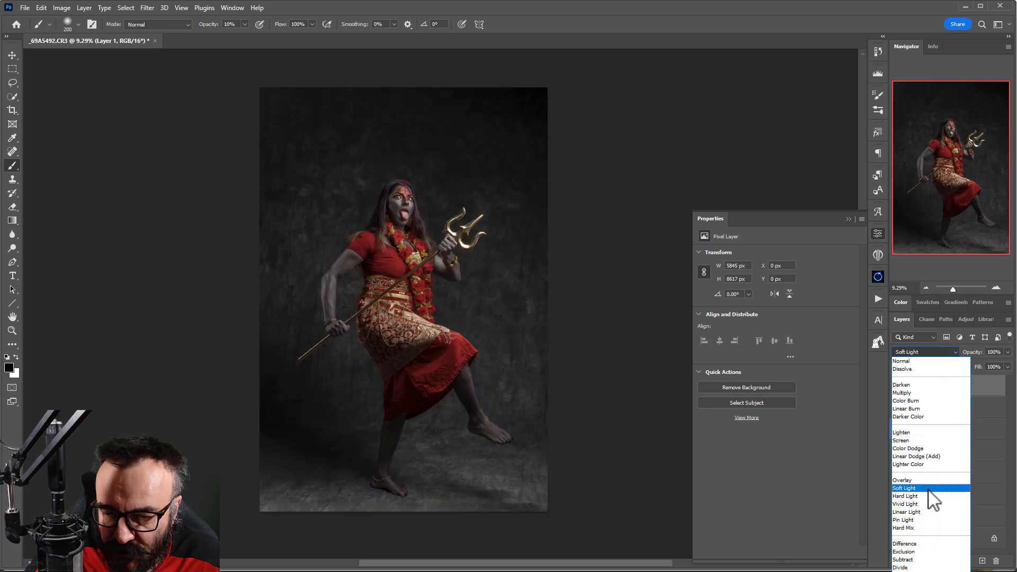
pyautogui.click(929, 488)
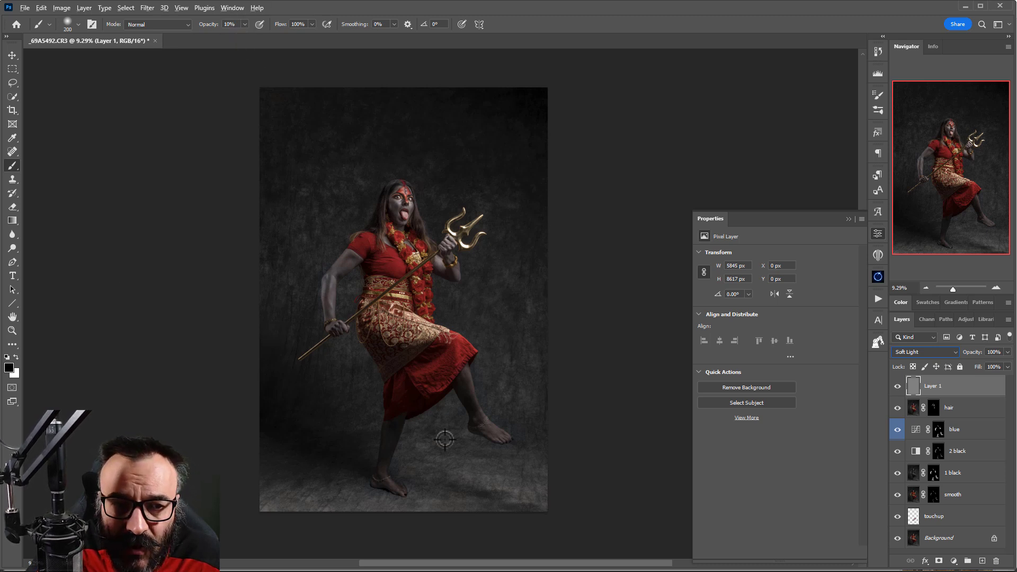
# Brighten the highlights on the standing and raised legs and feet with a white 60 px brush at 10% opacity.
pyautogui.scroll(6, 400, 430)
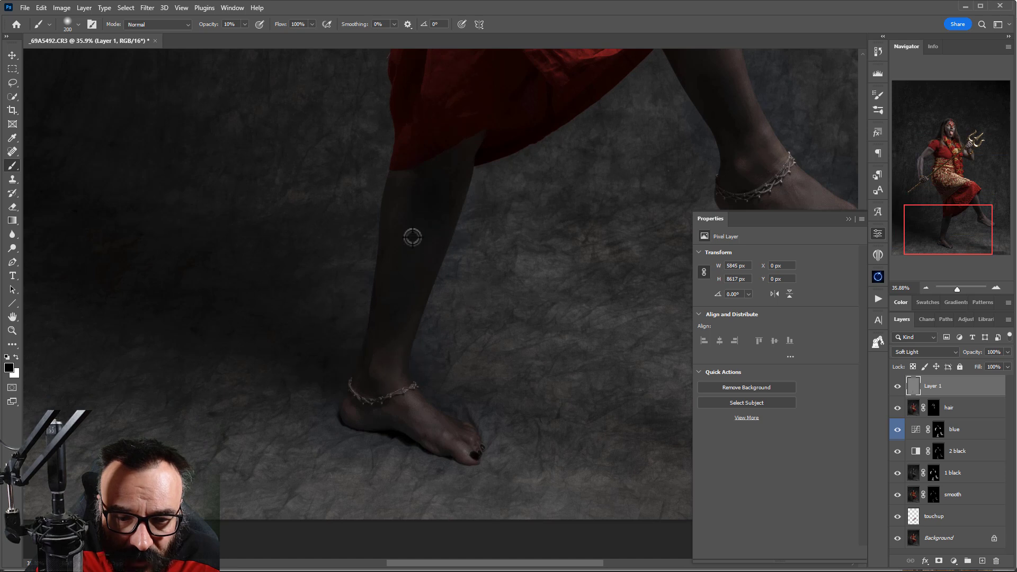
pyautogui.scroll(1, 411, 236)
pyautogui.press('x')
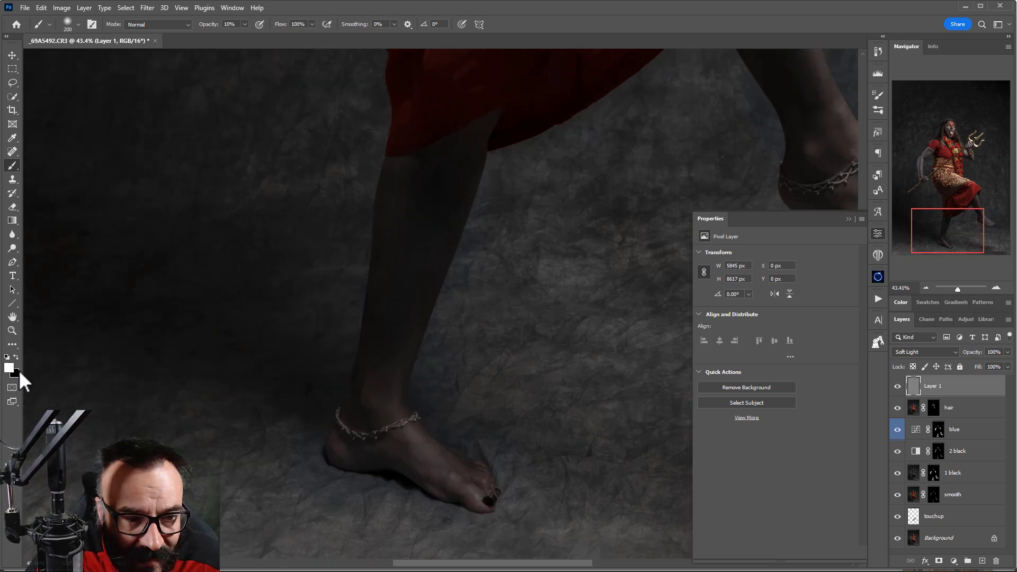
pyautogui.press('x')
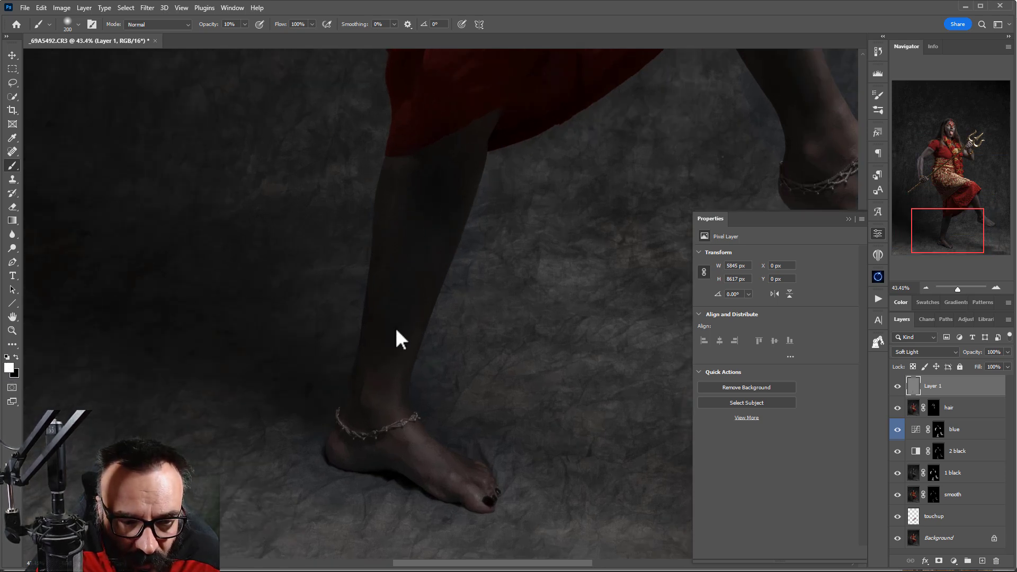
pyautogui.press('[')
pyautogui.press('[')
pyautogui.press('[')
pyautogui.press('[')
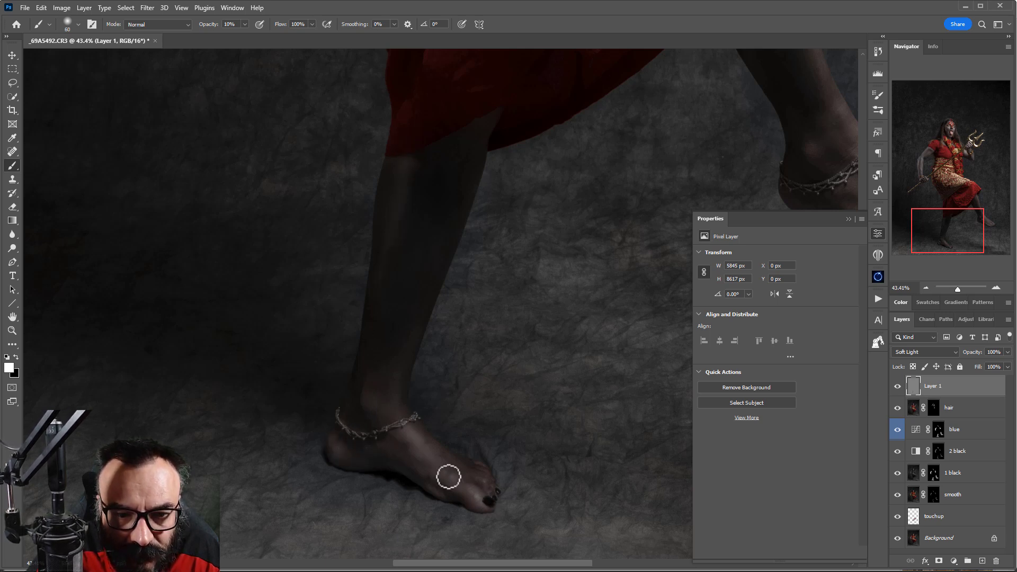
pyautogui.moveTo(555, 156); pyautogui.dragTo(391, 239)
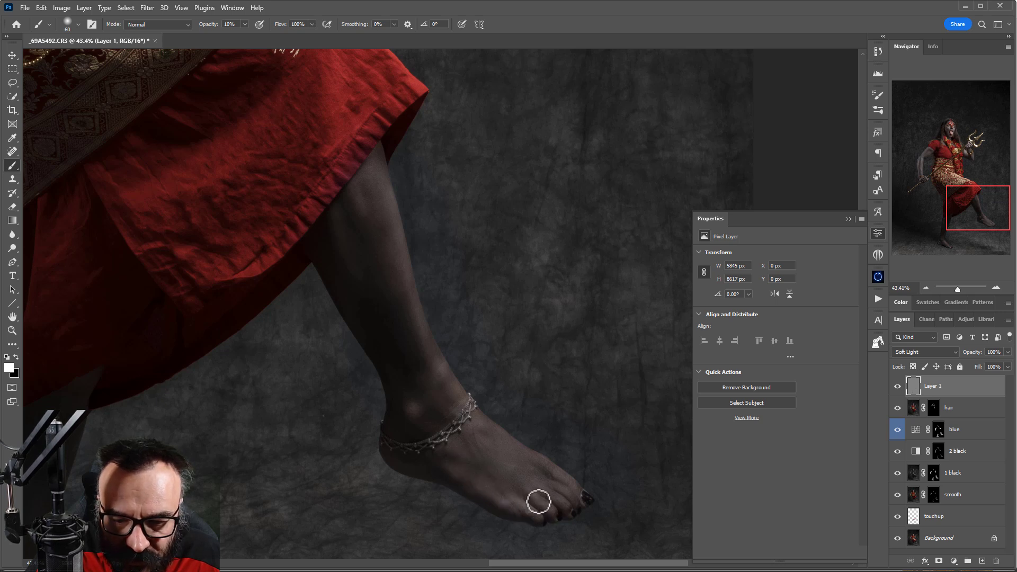
# Dodge and burn the trident hand and its forearm, using a 100 px black brush for shadows and 60 px white for highlights.
pyautogui.moveTo(446, 263); pyautogui.dragTo(338, 384)
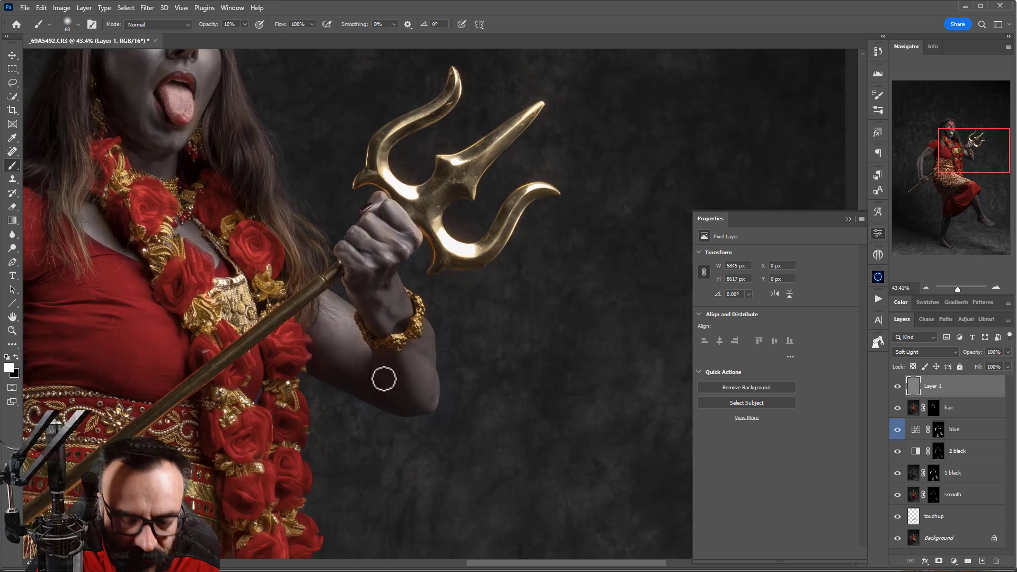
pyautogui.scroll(3, 401, 400)
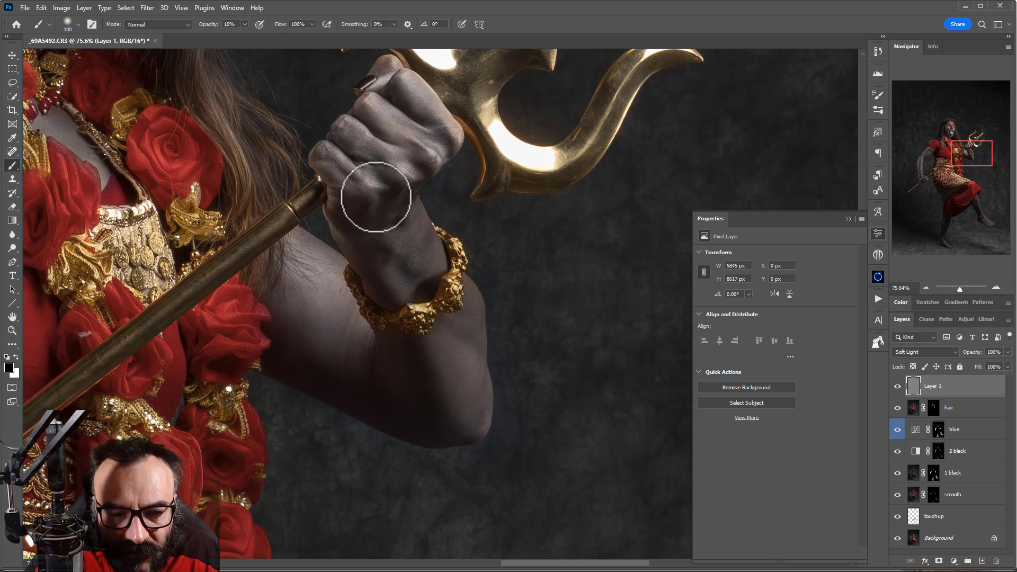
pyautogui.press('x')
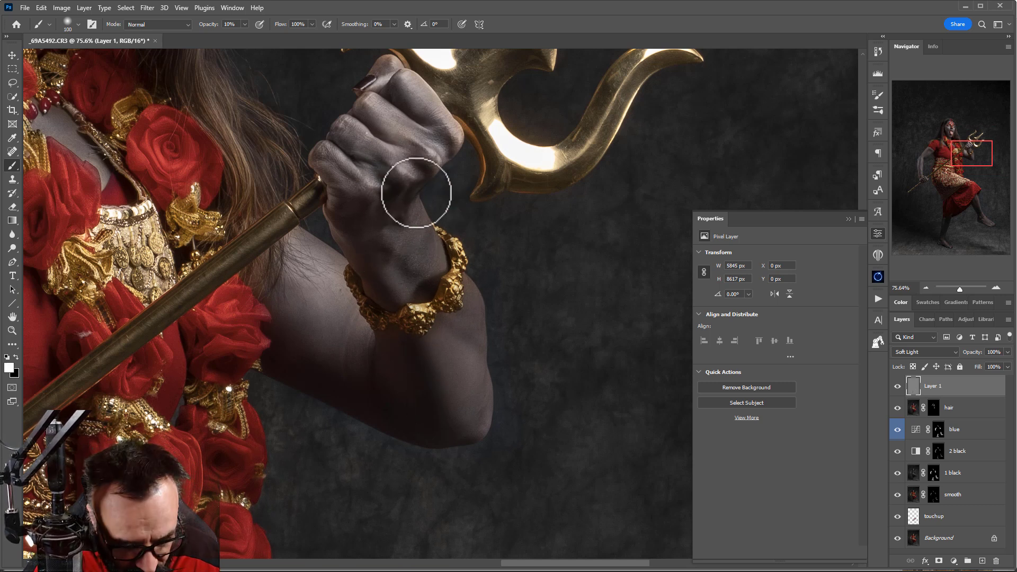
pyautogui.press('[')
pyautogui.press('[')
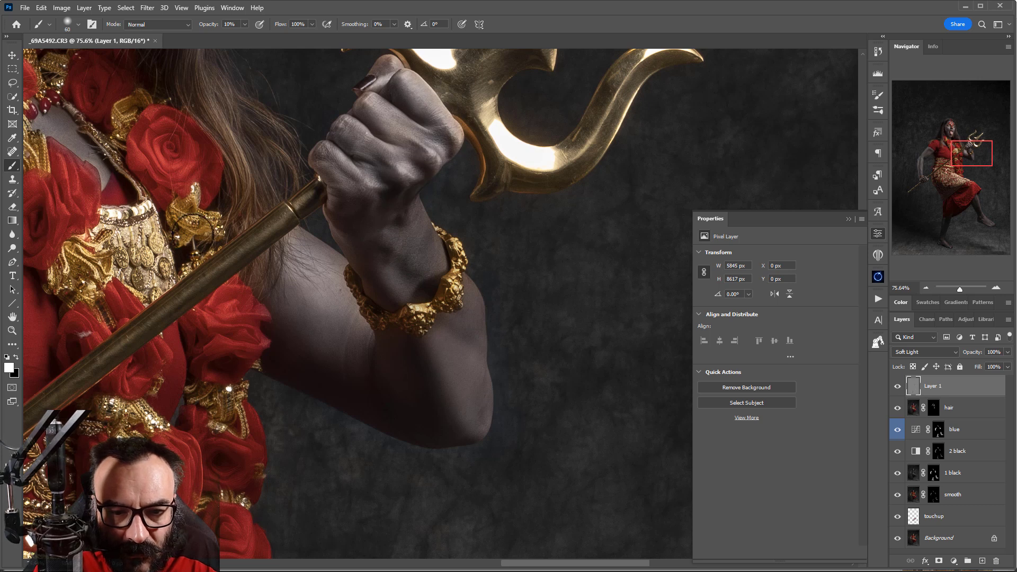
# Darken the shadows on the neck below the chin with a 125 px black brush.
pyautogui.moveTo(193, 233); pyautogui.dragTo(421, 370)
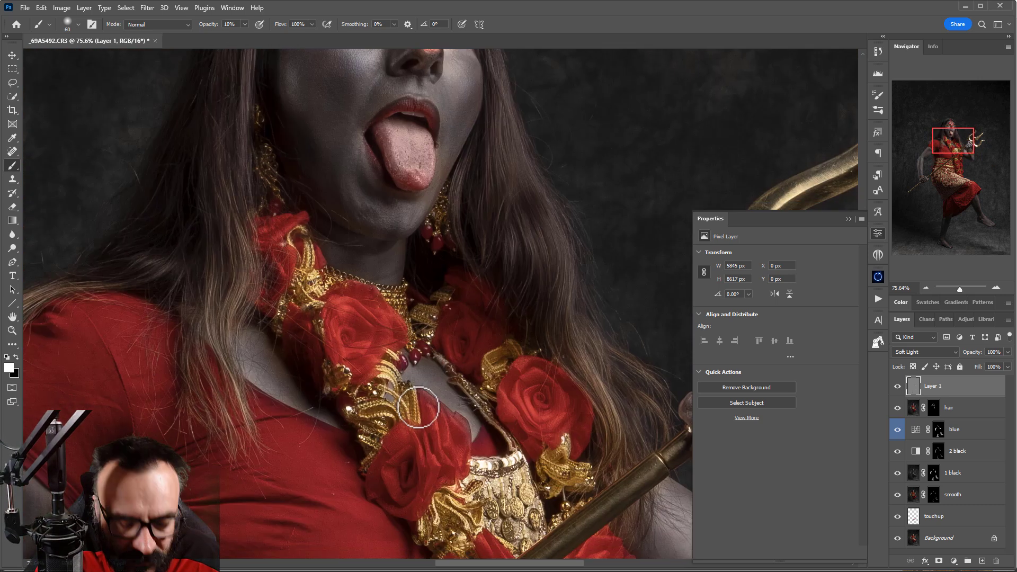
pyautogui.press(']')
pyautogui.press(']')
pyautogui.press(']')
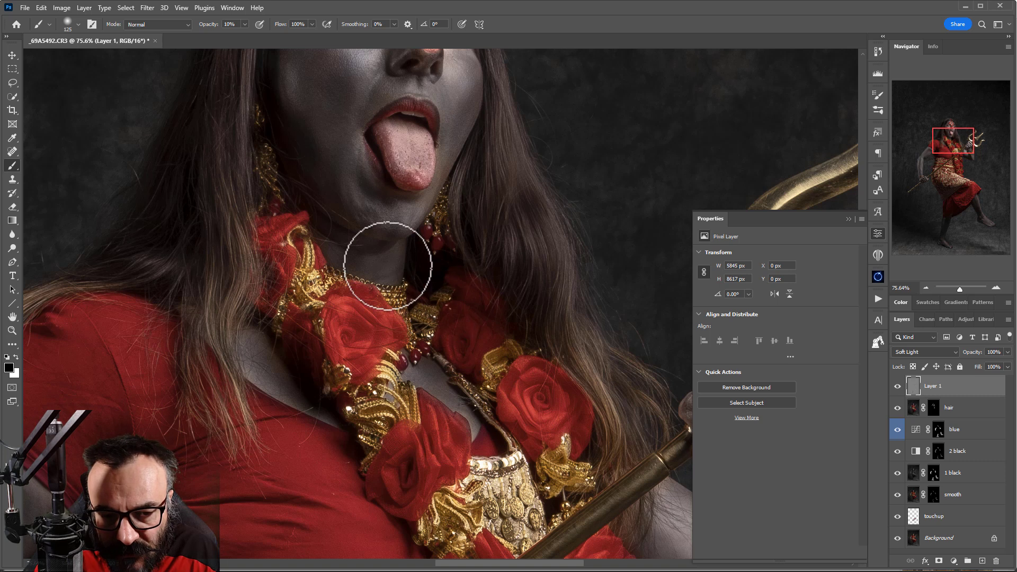
# Darken the shading along the lowered arm from the sleeve to the bangle with the 125 px black brush.
pyautogui.scroll(-6, 477, 239)
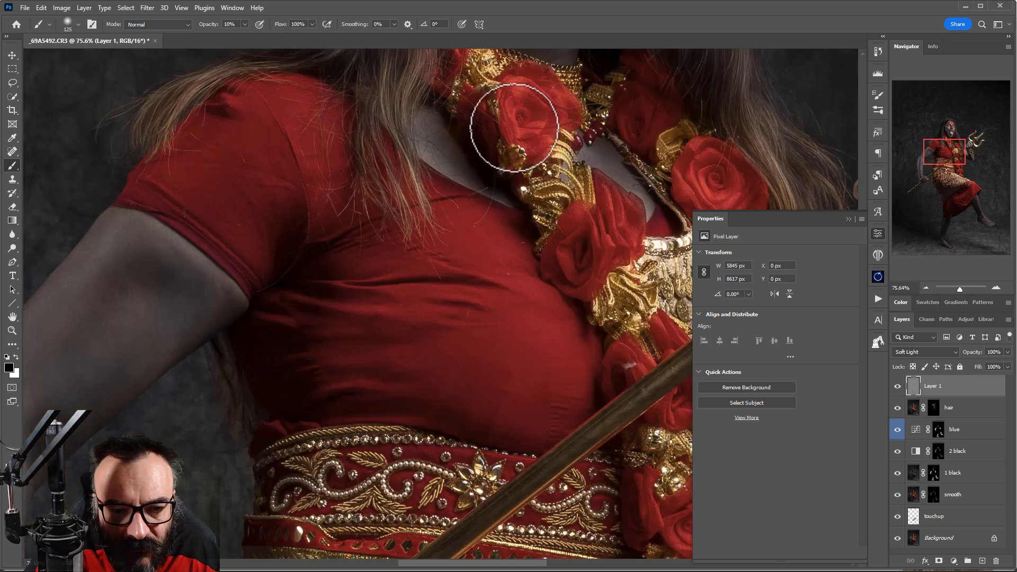
pyautogui.hscroll(-5, 363, 199)
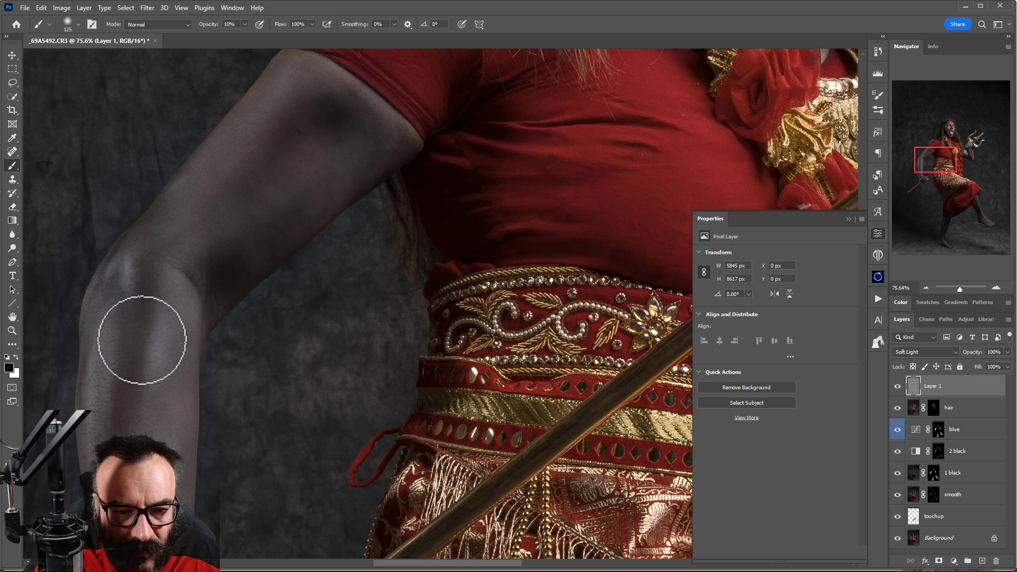
pyautogui.scroll(-5, 214, 212)
pyautogui.scroll(-1, 214, 212)
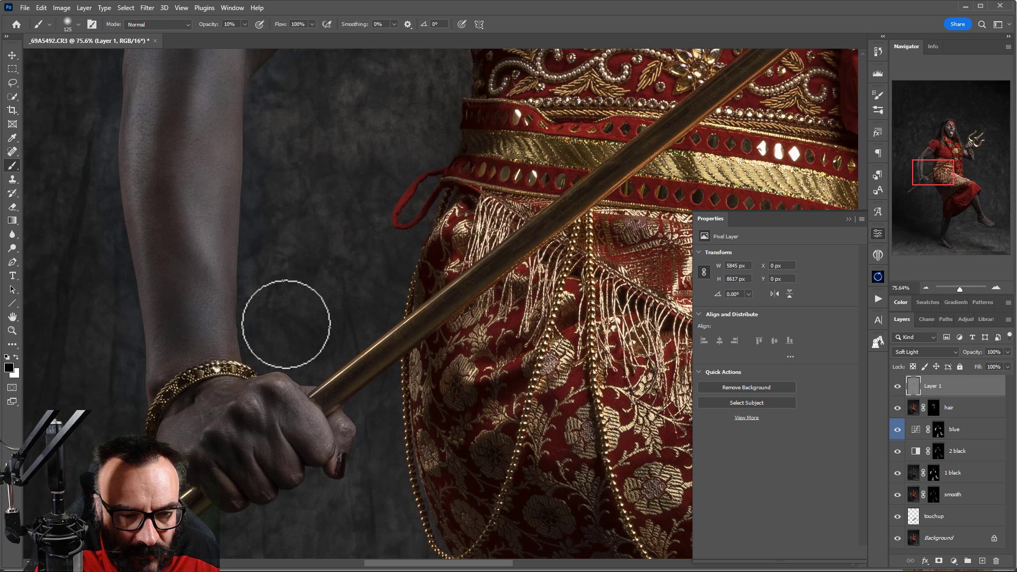
# Brighten the highlights on the lowered arm's forearm, elbow and upper arm with white, reducing the brush from 80 to 50 px.
pyautogui.scroll(4, 286, 320)
pyautogui.press('[')
pyautogui.press('[')
pyautogui.press('[')
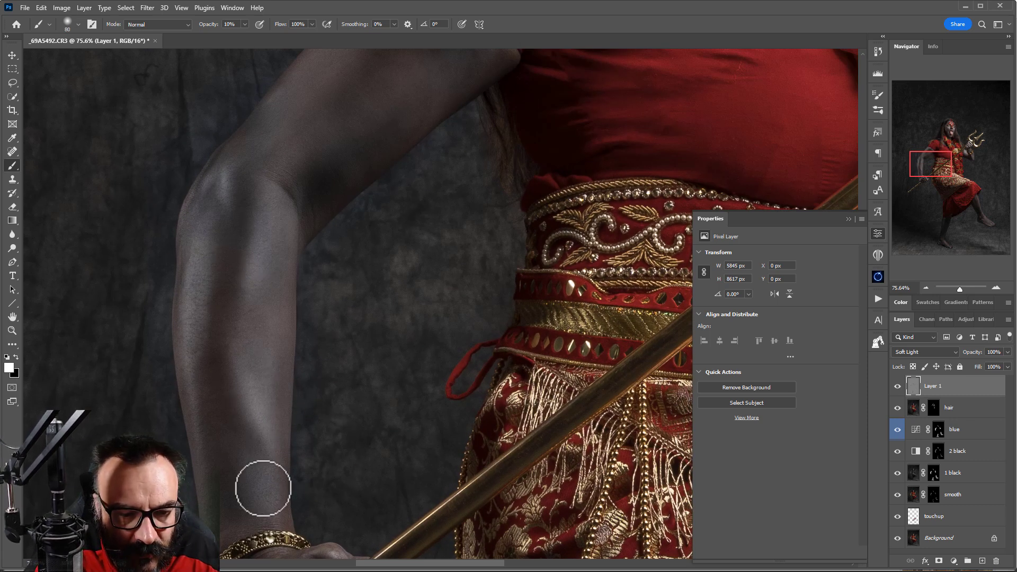
pyautogui.scroll(3, 310, 201)
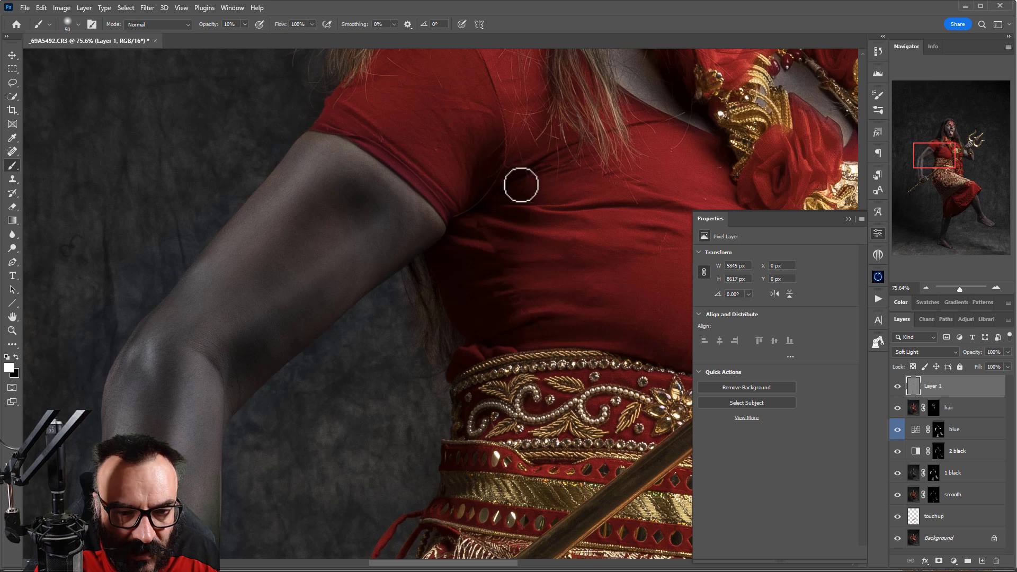
# Darken the tongue's edges and the shadows around the mouth with black, reducing the brush from 100 to 60 px.
pyautogui.scroll(9, 521, 185)
pyautogui.hscroll(8, 386, 402)
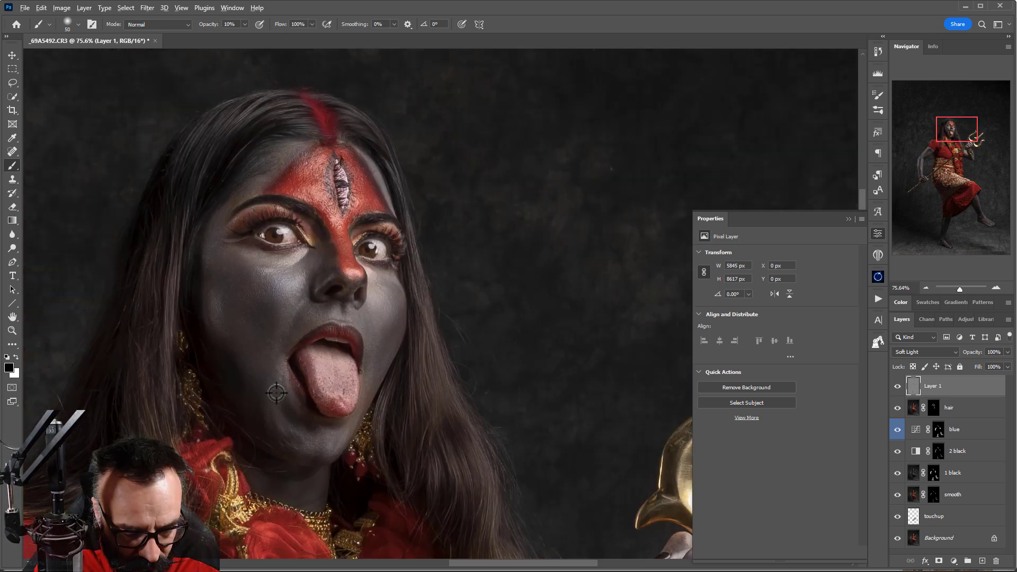
pyautogui.scroll(3, 276, 393)
pyautogui.press(']')
pyautogui.press(']')
pyautogui.press(']')
pyautogui.press(']')
pyautogui.press(']')
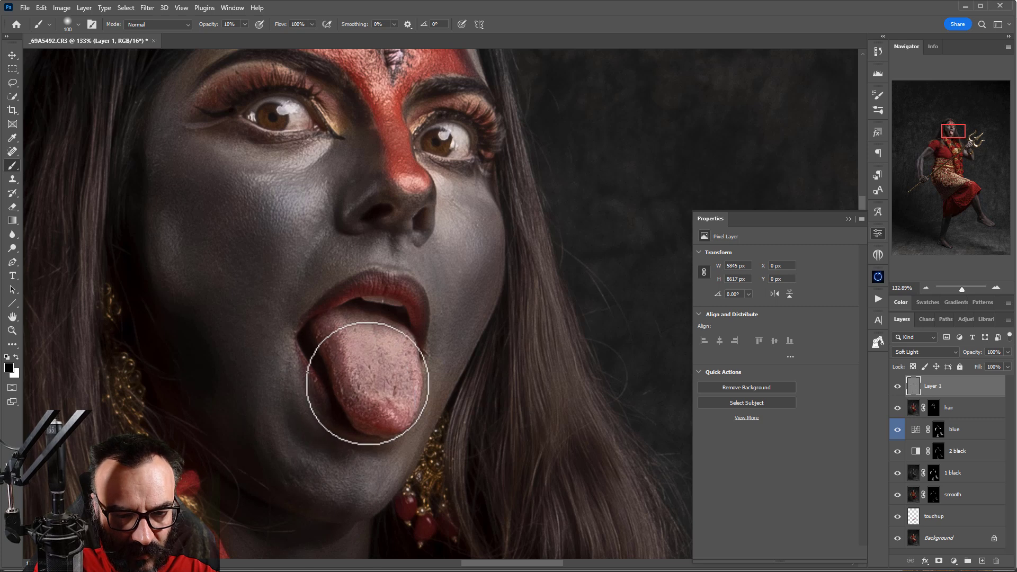
pyautogui.press('[')
pyautogui.press('[')
pyautogui.press('[')
pyautogui.press('[')
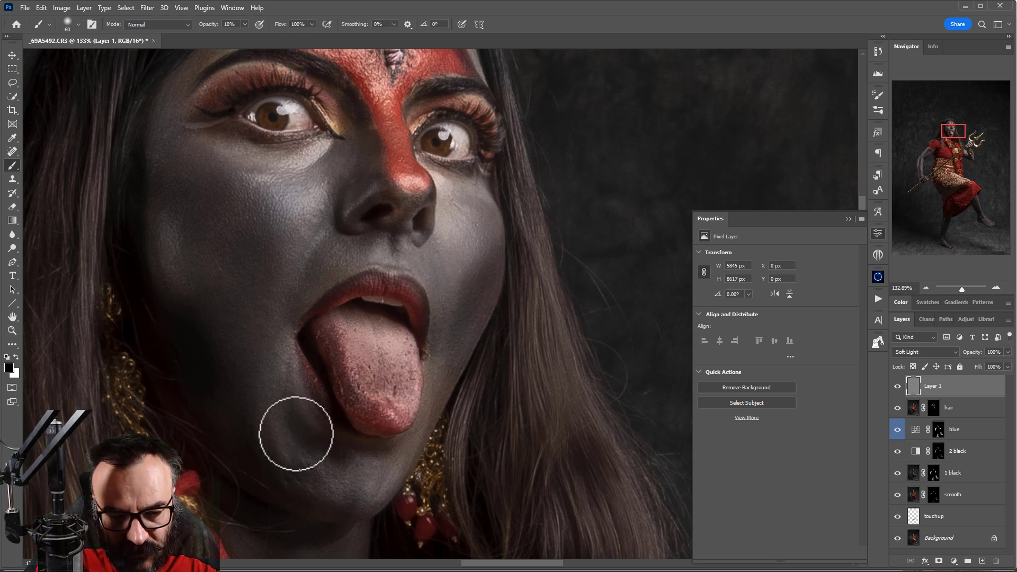
# Brighten the chin with a 50 px white brush and the middle of the tongue with a 60 px one.
pyautogui.scroll(-3, 310, 455)
pyautogui.press('x')
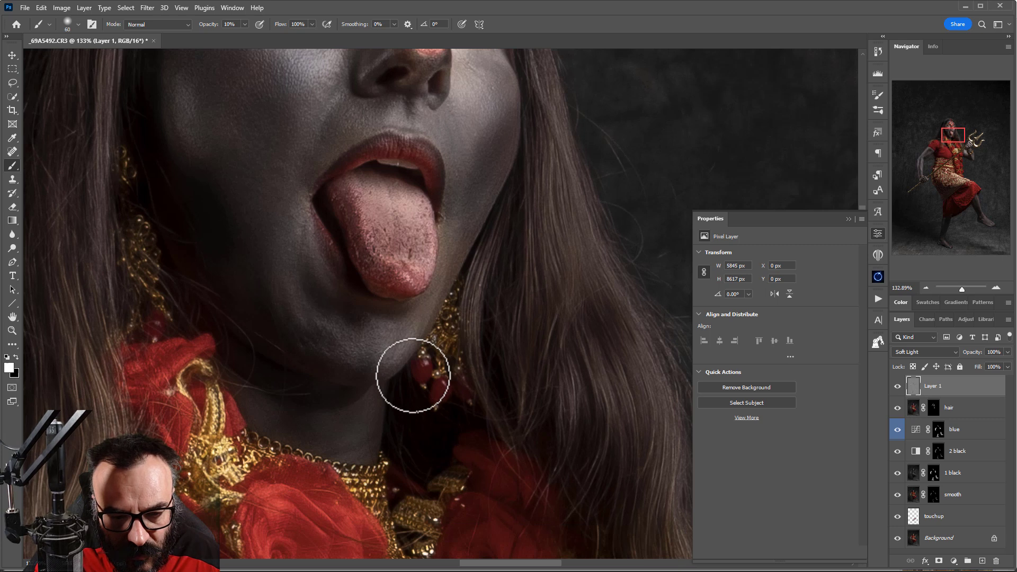
pyautogui.press('[')
pyautogui.press('[')
pyautogui.press('[')
pyautogui.press('[')
pyautogui.press('[')
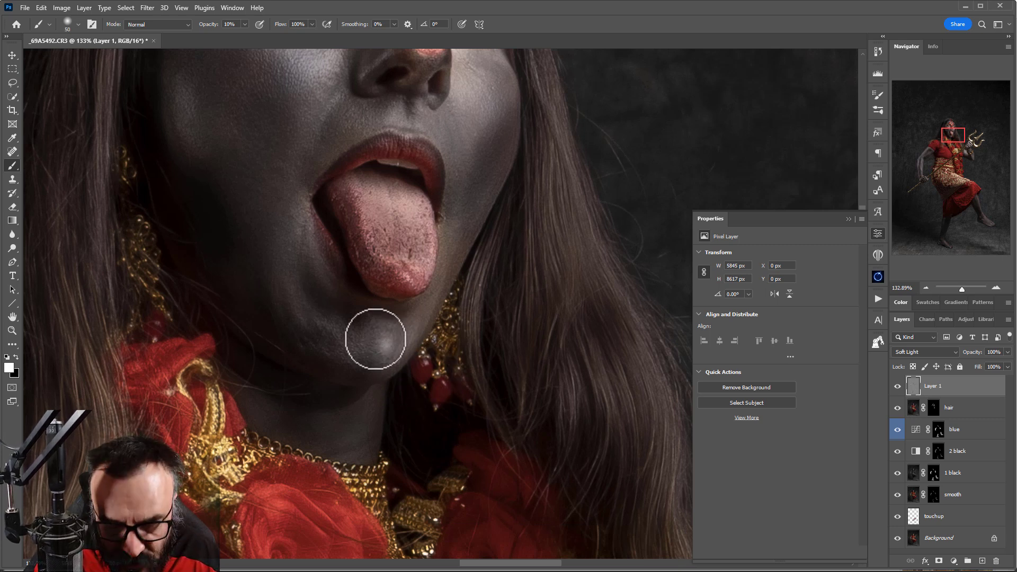
pyautogui.press(']')
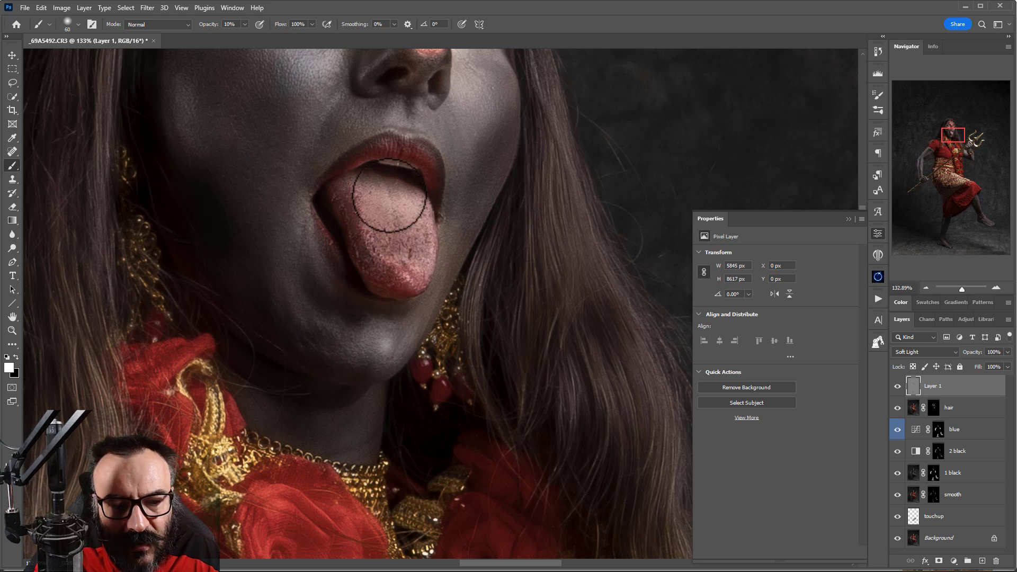
pyautogui.moveTo(390, 196); pyautogui.dragTo(431, 268)
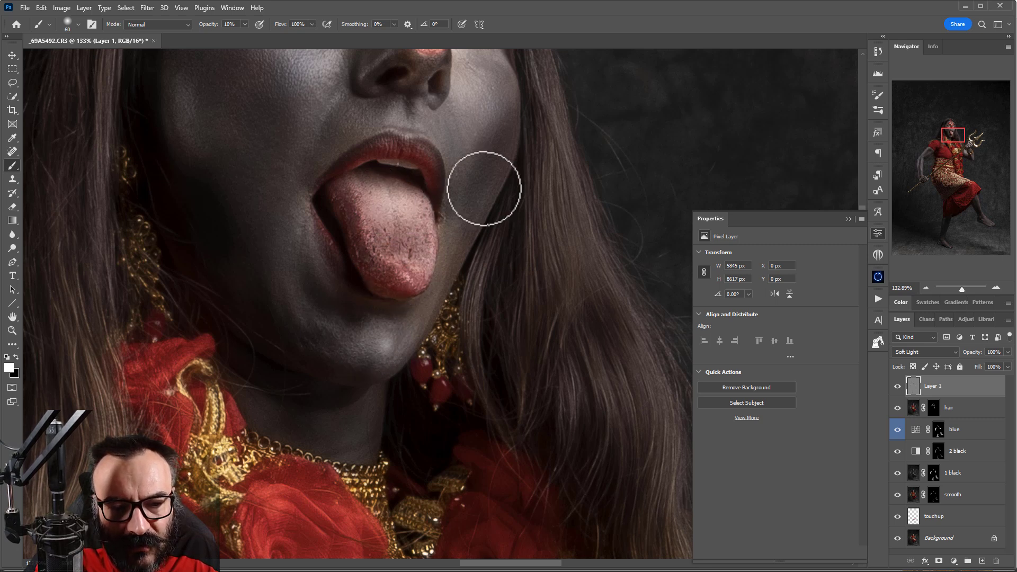
# Brighten the highlights on the upper lip, cheeks and forehead with a 35 px white brush.
pyautogui.press('[')
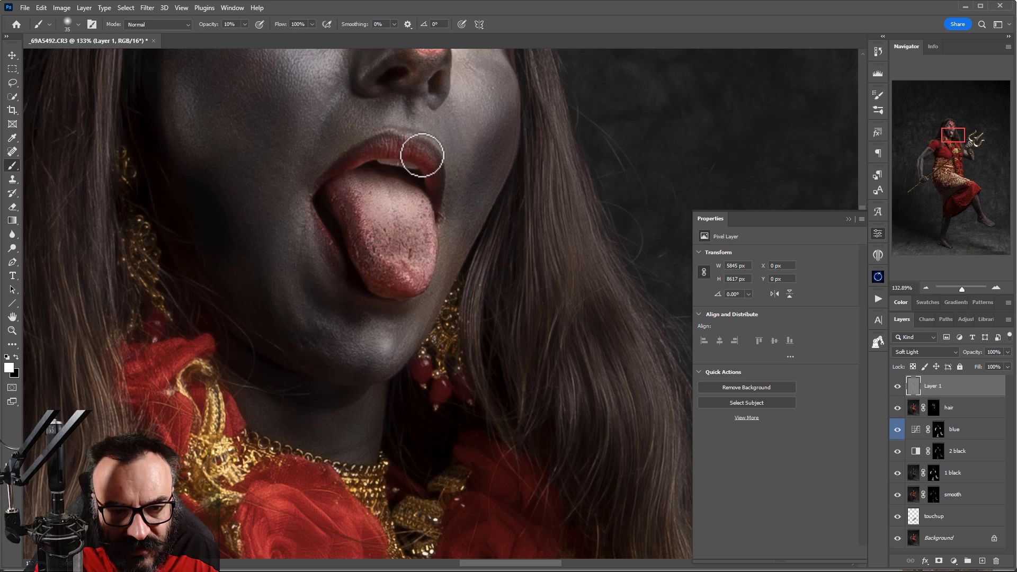
pyautogui.scroll(3, 433, 168)
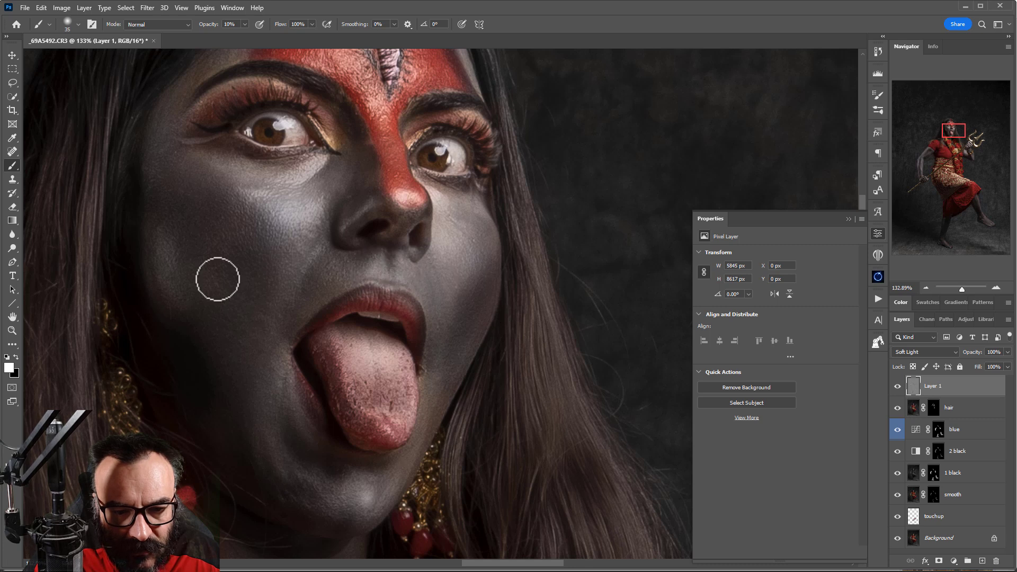
pyautogui.moveTo(347, 215); pyautogui.dragTo(317, 292)
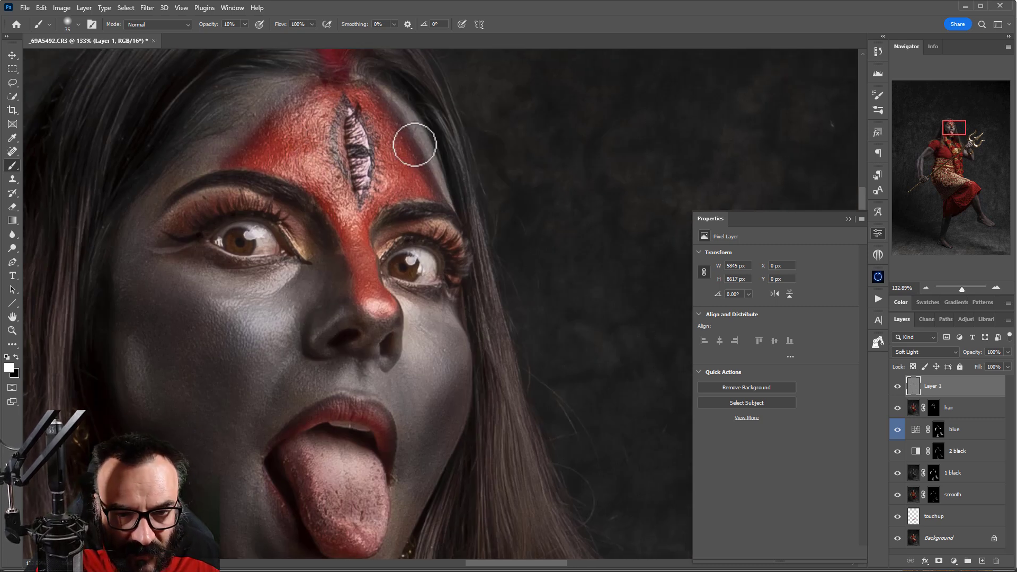
# Darken the temple and the side of the nose with a 70 px black brush.
pyautogui.press(']')
pyautogui.press(']')
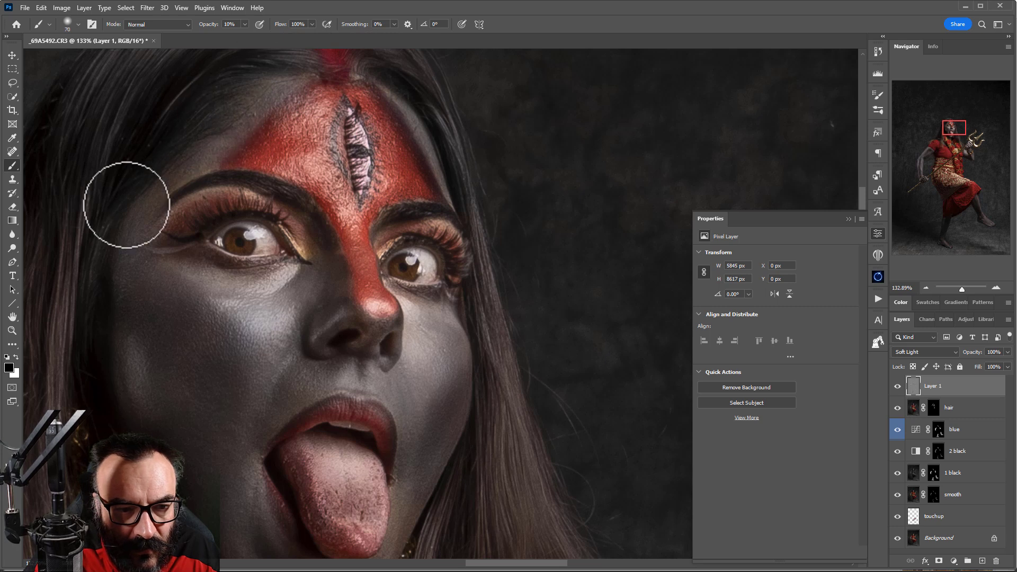
pyautogui.scroll(3, 178, 265)
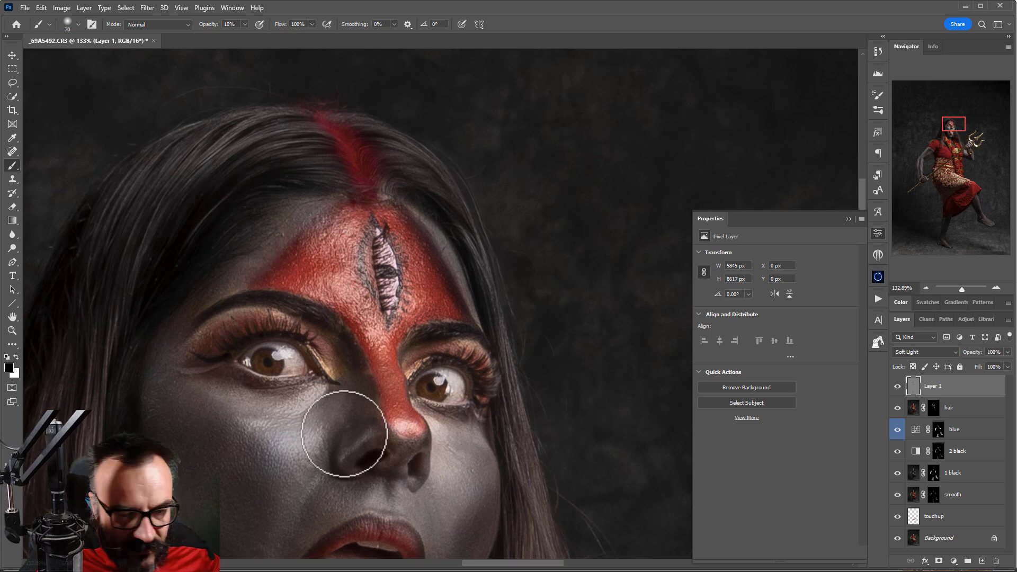
# Compare the face with and without the dodge and burn layer by toggling Layer 1's visibility.
pyautogui.moveTo(416, 404); pyautogui.dragTo(454, 235)
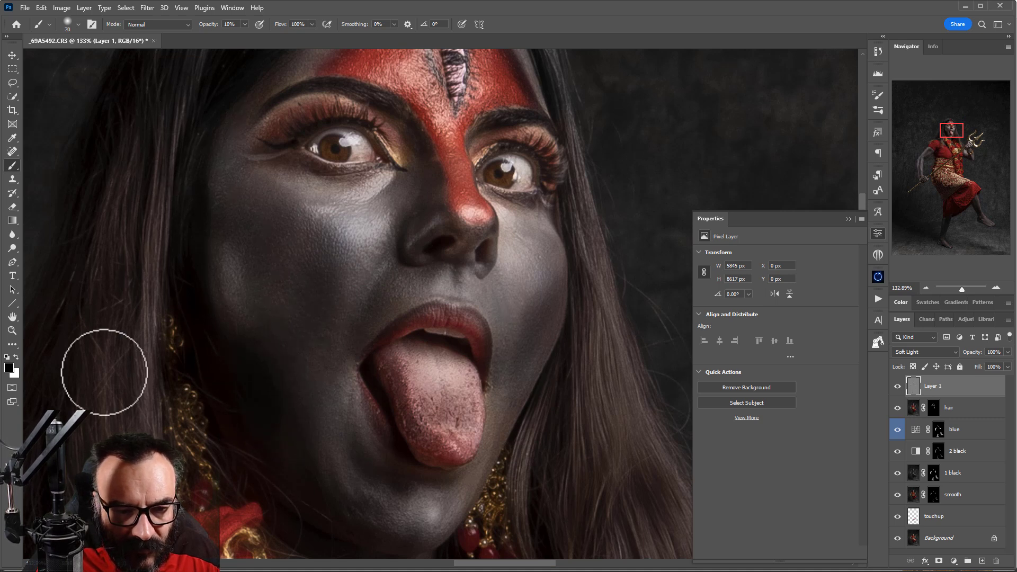
pyautogui.scroll(-3, 109, 357)
pyautogui.scroll(-2, 161, 258)
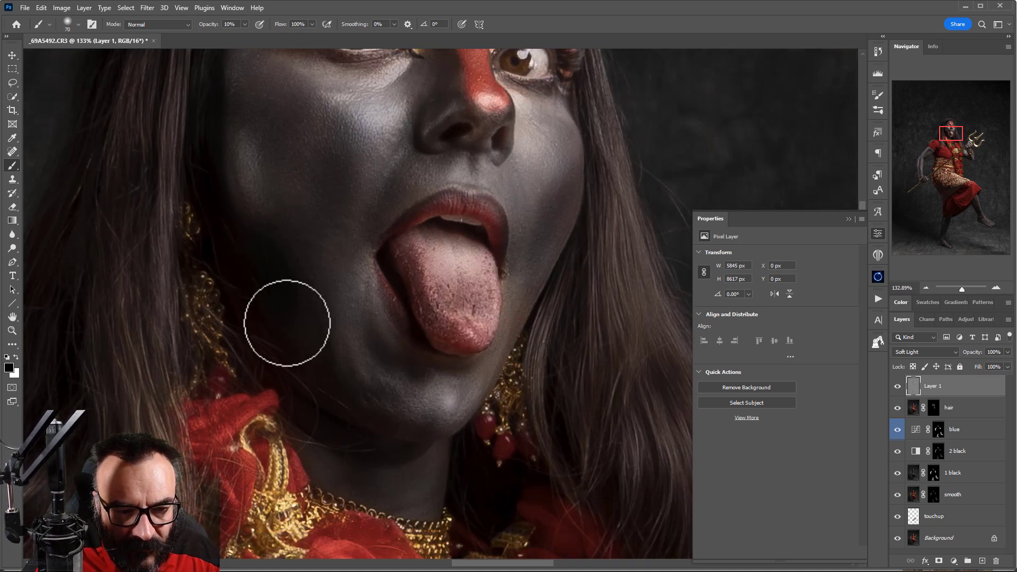
pyautogui.scroll(-5, 286, 318)
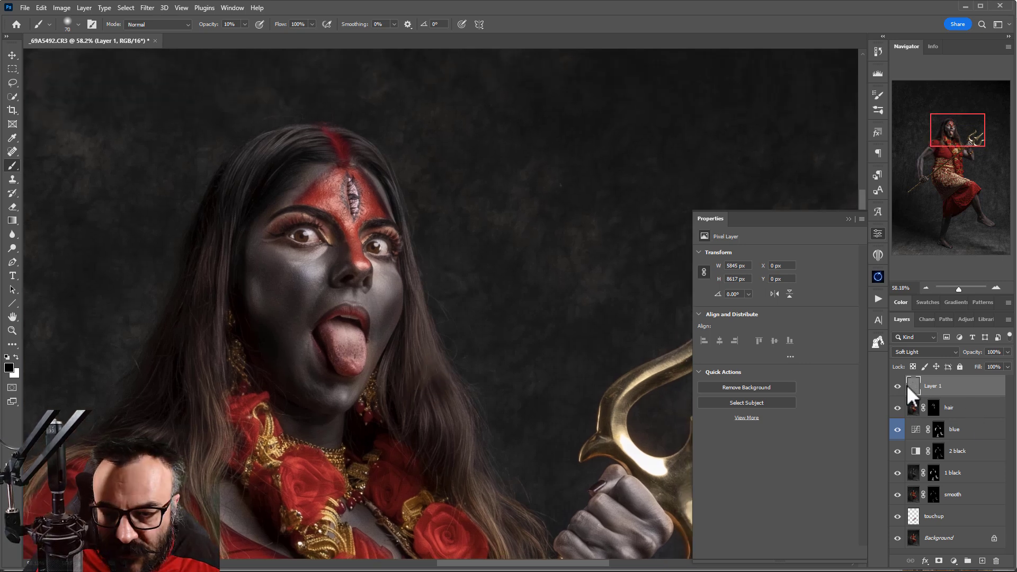
pyautogui.click(898, 386)
pyautogui.click(898, 387)
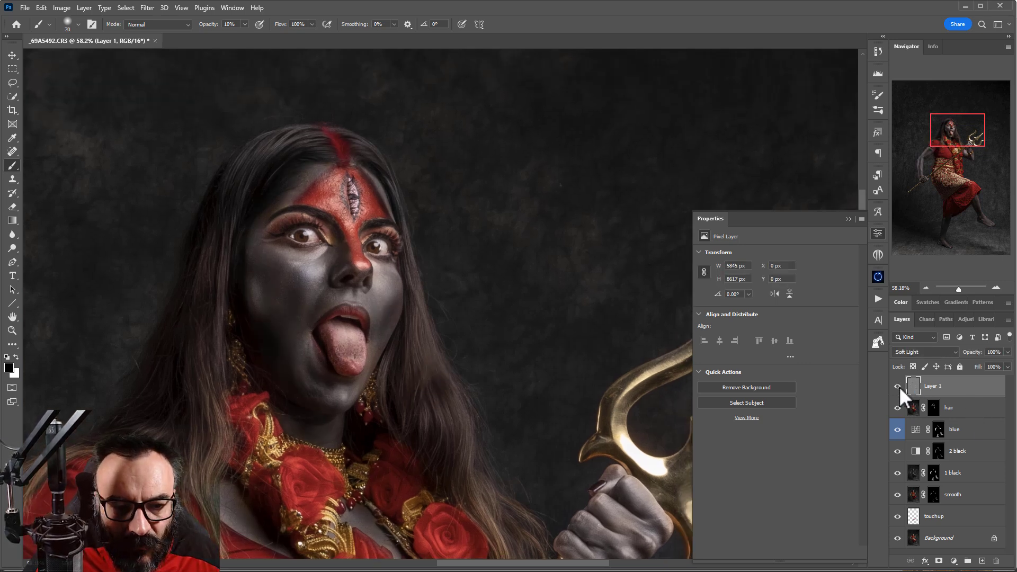
pyautogui.click(898, 386)
pyautogui.click(897, 386)
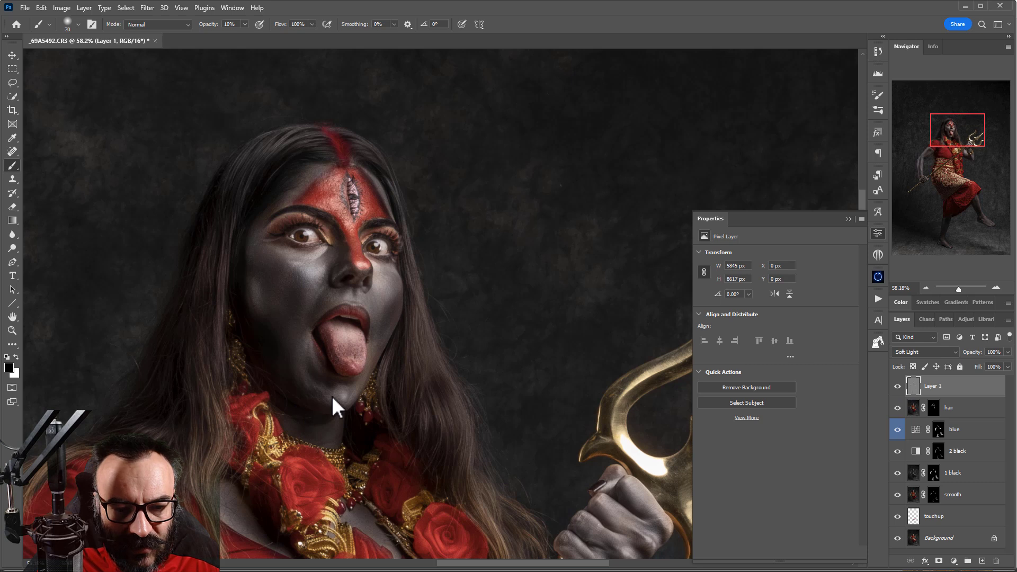
# View more of the figure and compare the whole upper body with Layer 1 hidden and shown.
pyautogui.scroll(-4, 332, 396)
pyautogui.scroll(-5, 409, 438)
pyautogui.scroll(2, 483, 267)
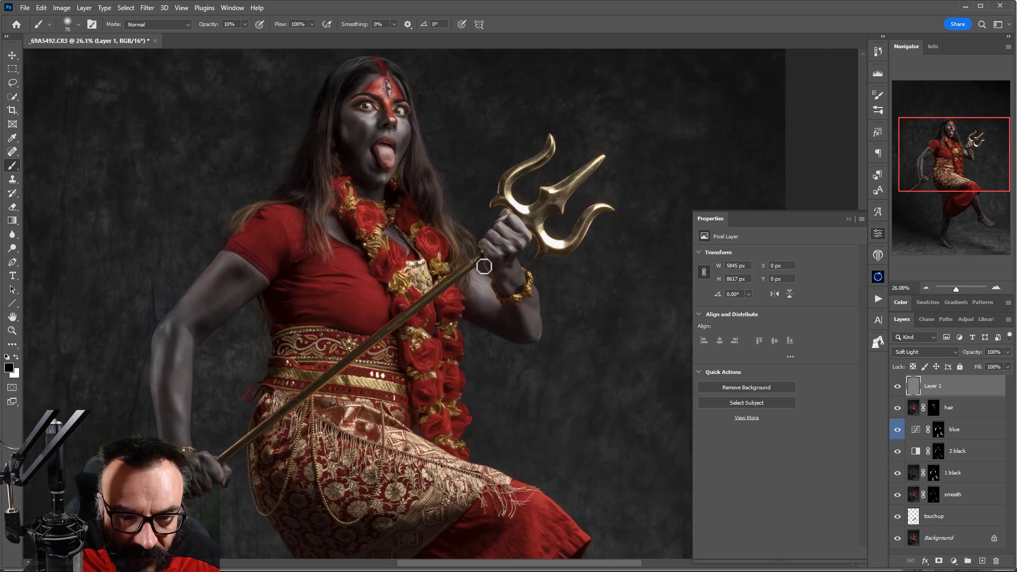
pyautogui.scroll(-2, 517, 322)
pyautogui.click(897, 386)
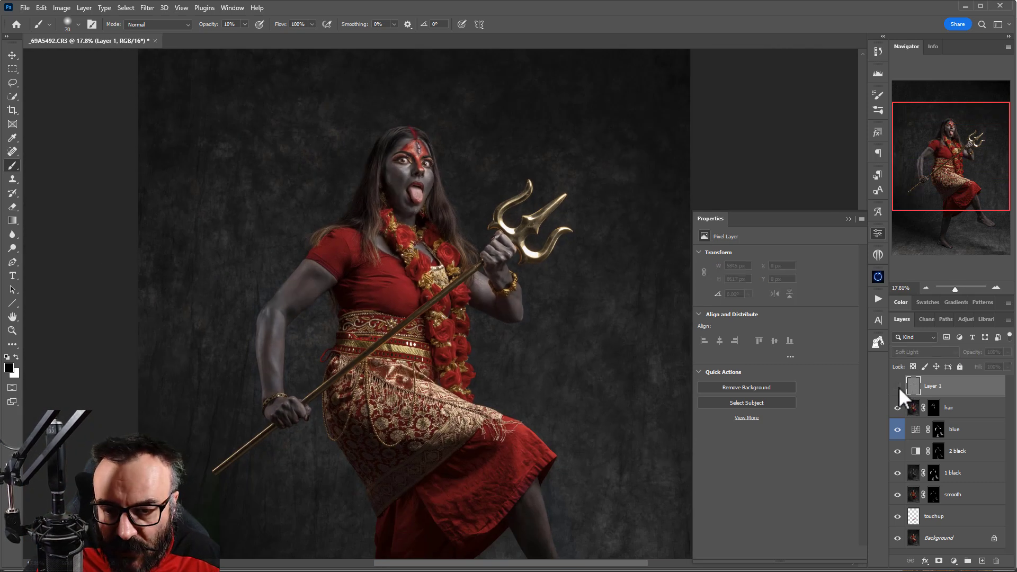
pyautogui.click(898, 386)
pyautogui.click(898, 386)
pyautogui.click(898, 386)
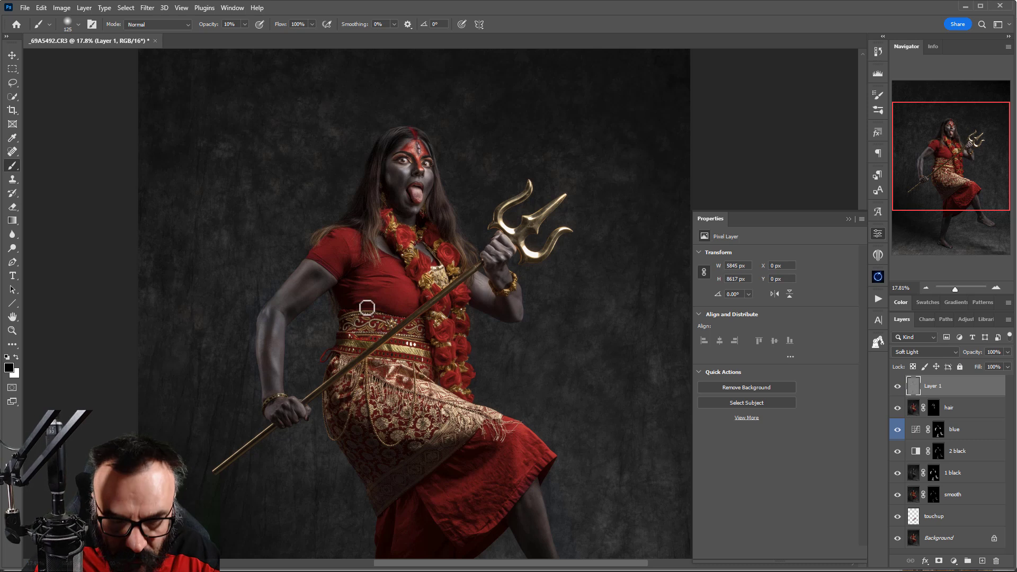
# Darken the shadows on the red blouse, waist and skirt with a 500 px black brush at 10% opacity.
pyautogui.press(']')
pyautogui.press(']')
pyautogui.press(']')
pyautogui.press(']')
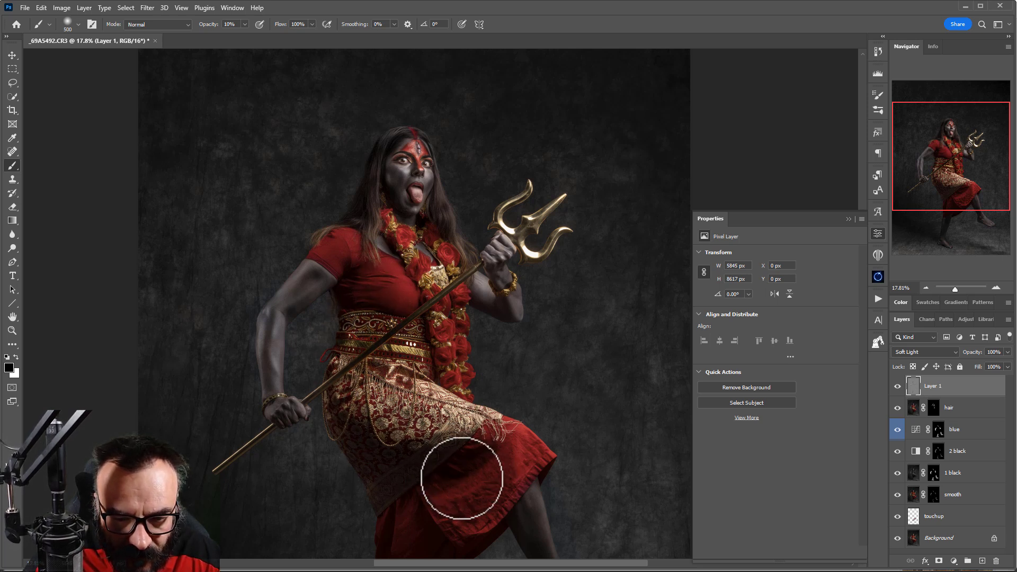
pyautogui.scroll(-3, 445, 351)
pyautogui.scroll(-1, 445, 350)
pyautogui.moveTo(399, 405)
pyautogui.mouseDown()
pyautogui.moveTo(474, 341)
pyautogui.moveTo(450, 405)
pyautogui.moveTo(414, 342)
pyautogui.moveTo(395, 339)
pyautogui.moveTo(409, 336)
pyautogui.moveTo(423, 374)
pyautogui.moveTo(502, 324)
pyautogui.moveTo(462, 413)
pyautogui.moveTo(457, 388)
pyautogui.moveTo(482, 322)
pyautogui.moveTo(492, 346)
pyautogui.moveTo(478, 329)
pyautogui.mouseUp()
pyautogui.scroll(3, 479, 329)
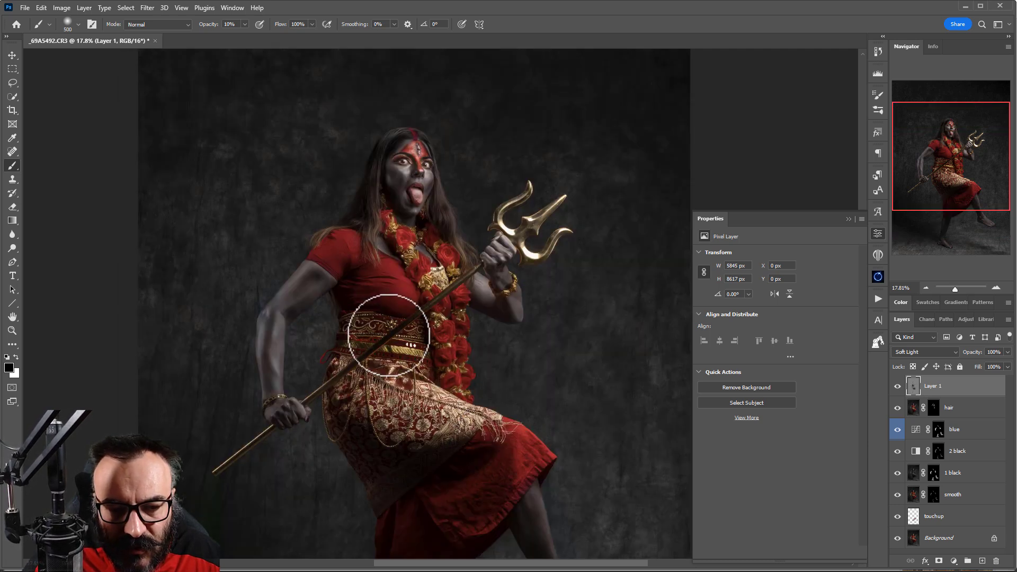
pyautogui.moveTo(431, 375)
pyautogui.mouseDown()
pyautogui.moveTo(356, 395)
pyautogui.moveTo(421, 453)
pyautogui.moveTo(428, 433)
pyautogui.moveTo(478, 439)
pyautogui.moveTo(456, 459)
pyautogui.moveTo(463, 434)
pyautogui.moveTo(459, 556)
pyautogui.moveTo(369, 326)
pyautogui.moveTo(363, 359)
pyautogui.moveTo(372, 299)
pyautogui.moveTo(366, 308)
pyautogui.moveTo(394, 322)
pyautogui.moveTo(382, 332)
pyautogui.moveTo(443, 321)
pyautogui.moveTo(412, 345)
pyautogui.moveTo(359, 250)
pyautogui.moveTo(366, 276)
pyautogui.moveTo(436, 348)
pyautogui.moveTo(418, 329)
pyautogui.moveTo(460, 309)
pyautogui.moveTo(446, 304)
pyautogui.moveTo(418, 336)
pyautogui.moveTo(420, 415)
pyautogui.mouseUp()
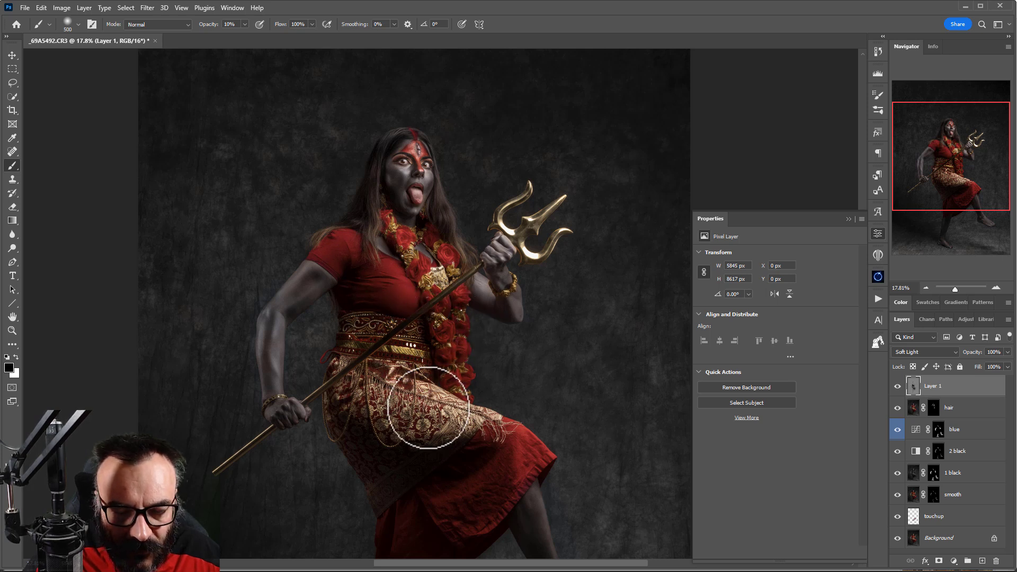
# Group all layers from Layer 1 down to touchup and name the group "retouching".
pyautogui.scroll(-3, 427, 409)
pyautogui.scroll(2, 432, 416)
pyautogui.scroll(-3, 477, 424)
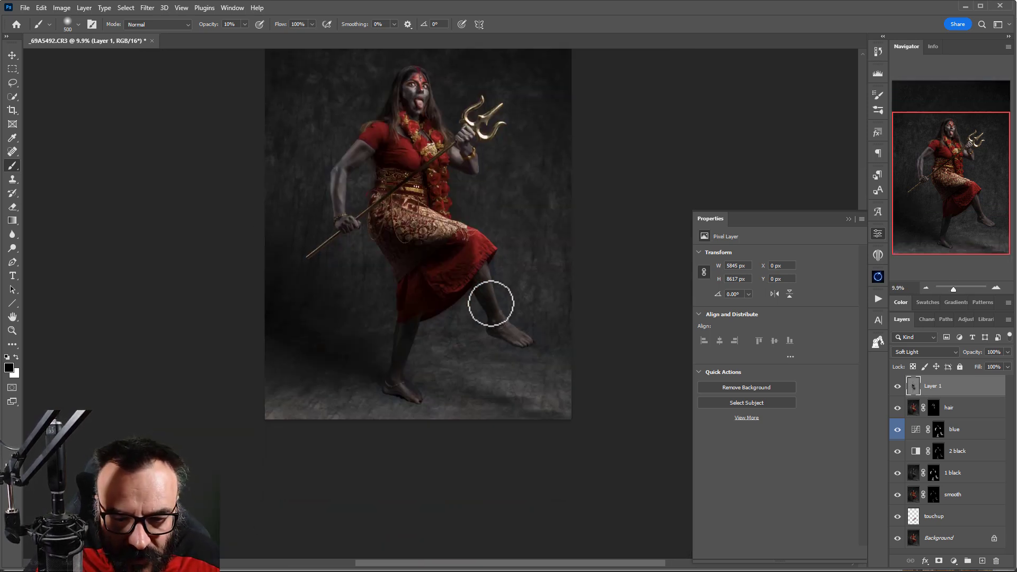
pyautogui.scroll(2, 417, 185)
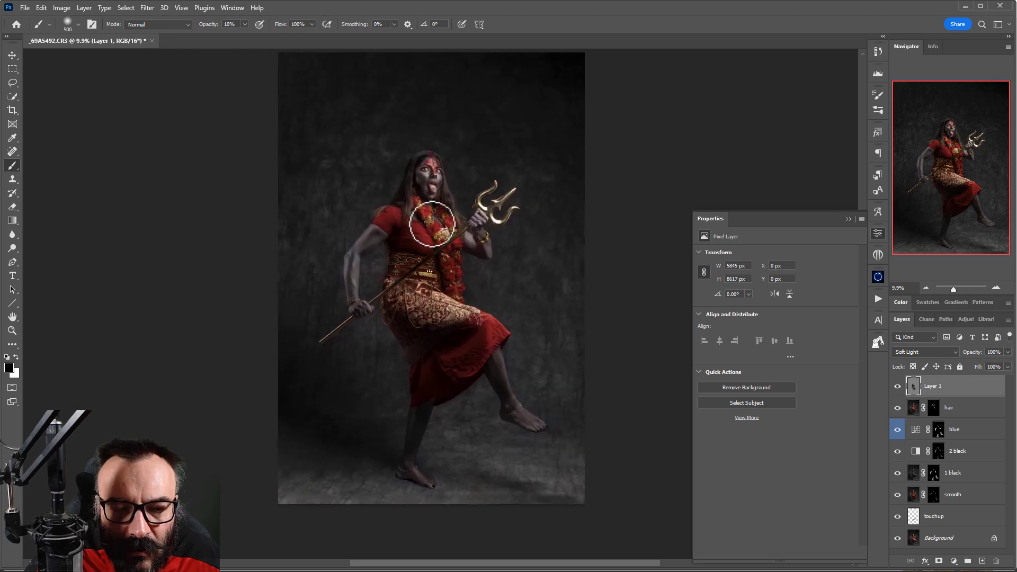
pyautogui.hscroll(-1, 419, 191)
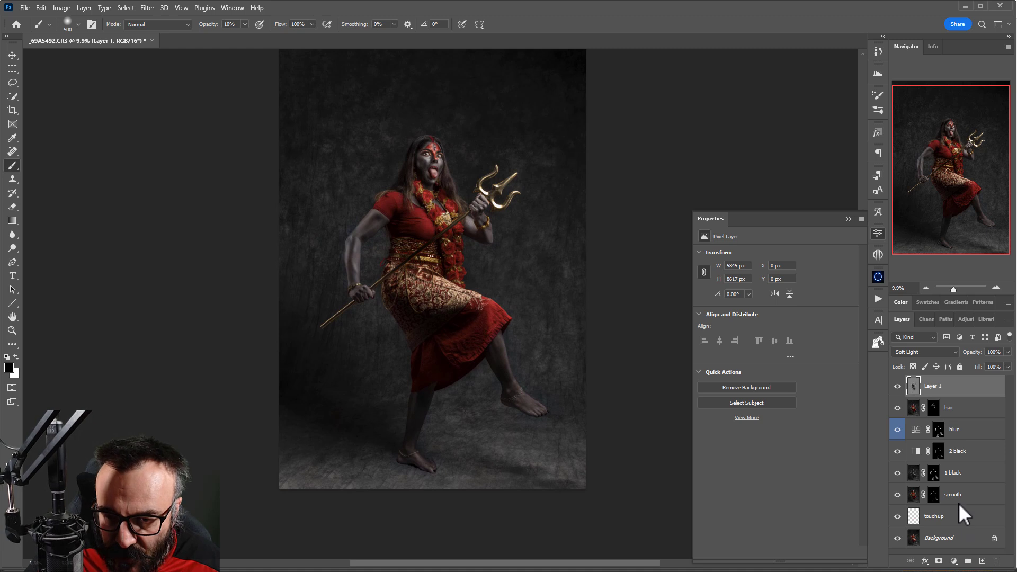
pyautogui.keyDown('shift'); pyautogui.click(954, 520); pyautogui.keyUp('shift')
pyautogui.hotkey('ctrl', 'g')
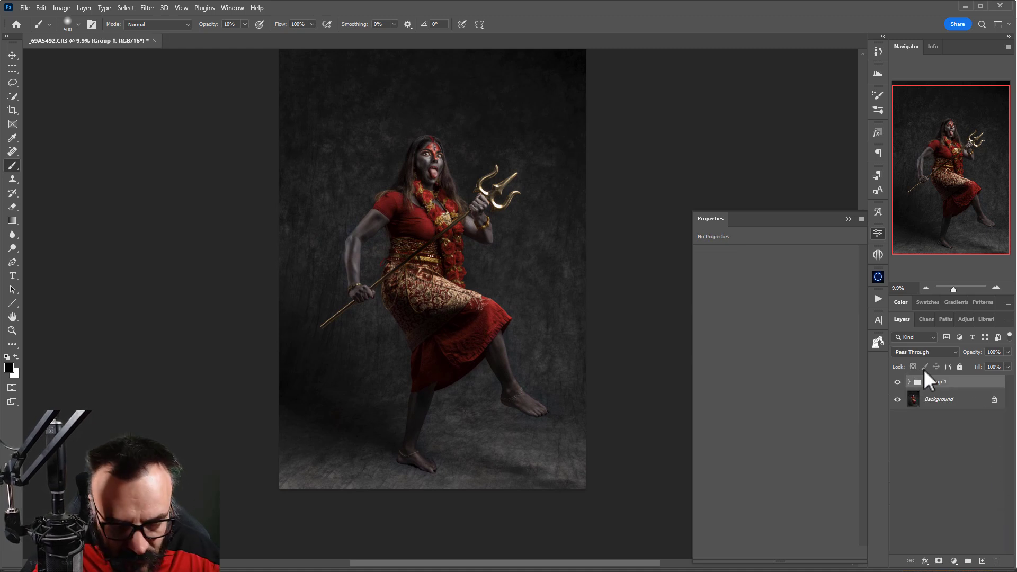
pyautogui.write('re')
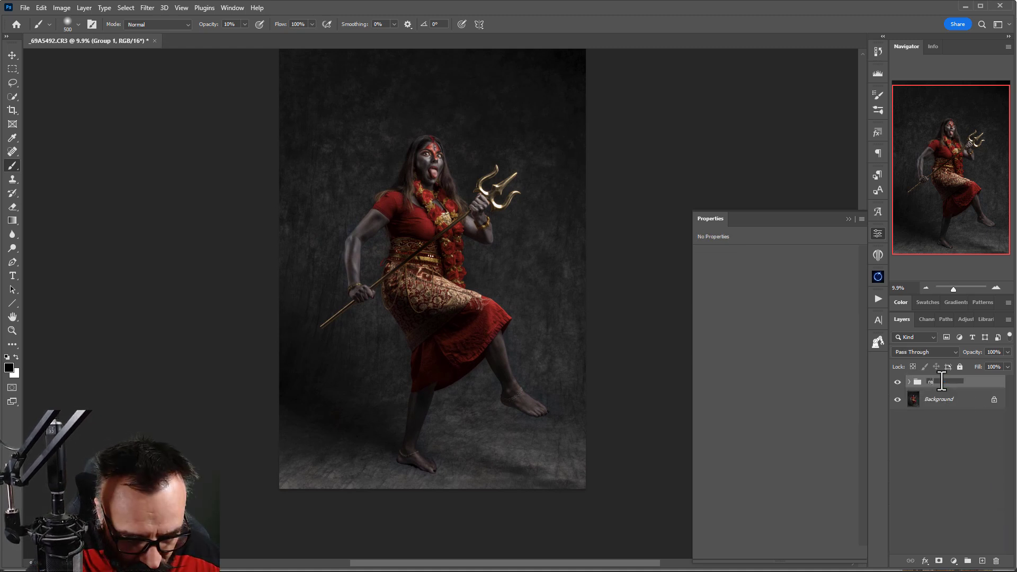
pyautogui.write('touching')
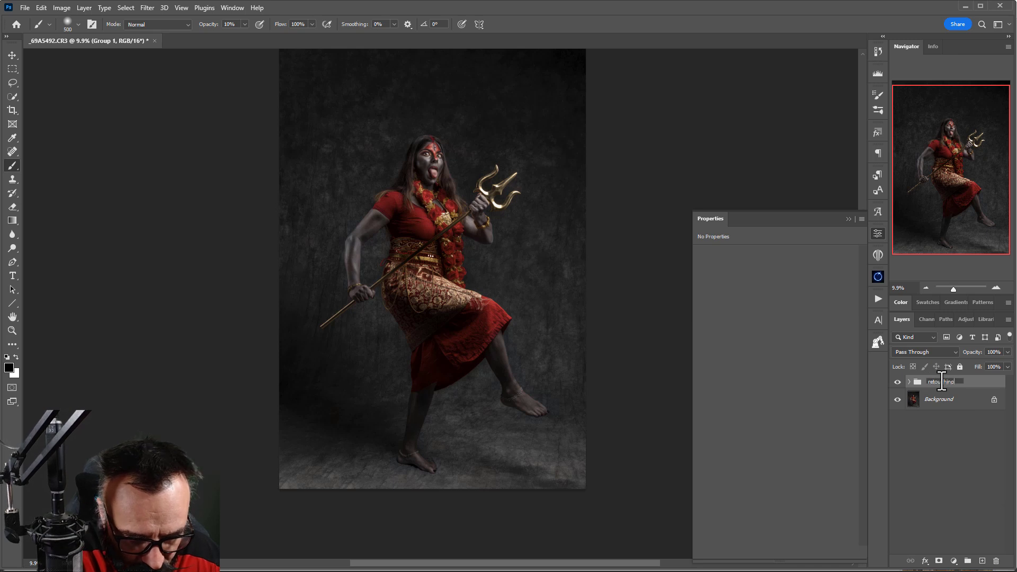
pyautogui.press('Return')
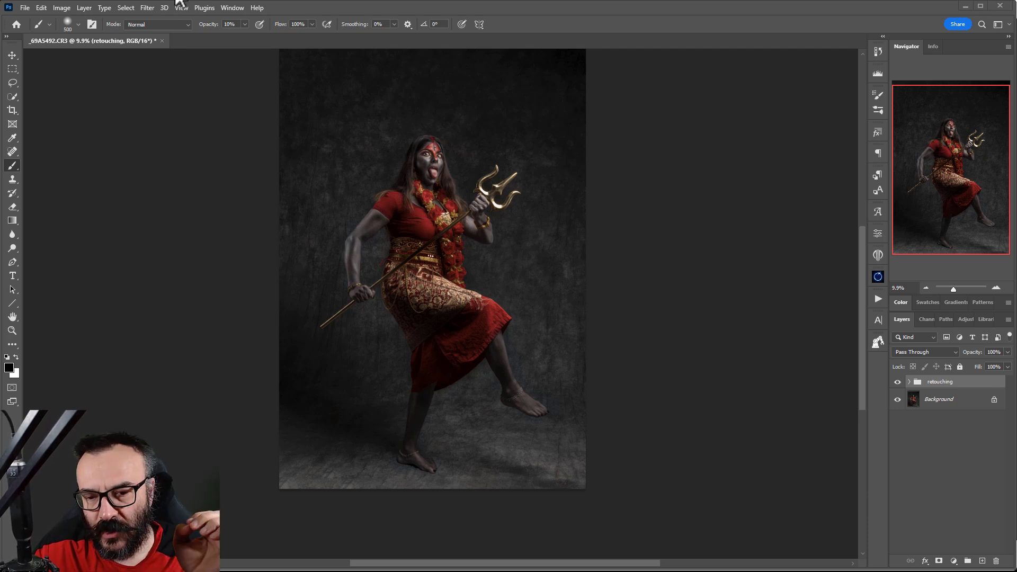
# Switch to the Midjourney gallery, enlarge the artwork with the dark animal head below a red round ornament, and return to Photoshop.
pyautogui.hotkey('alt', 'Tab')
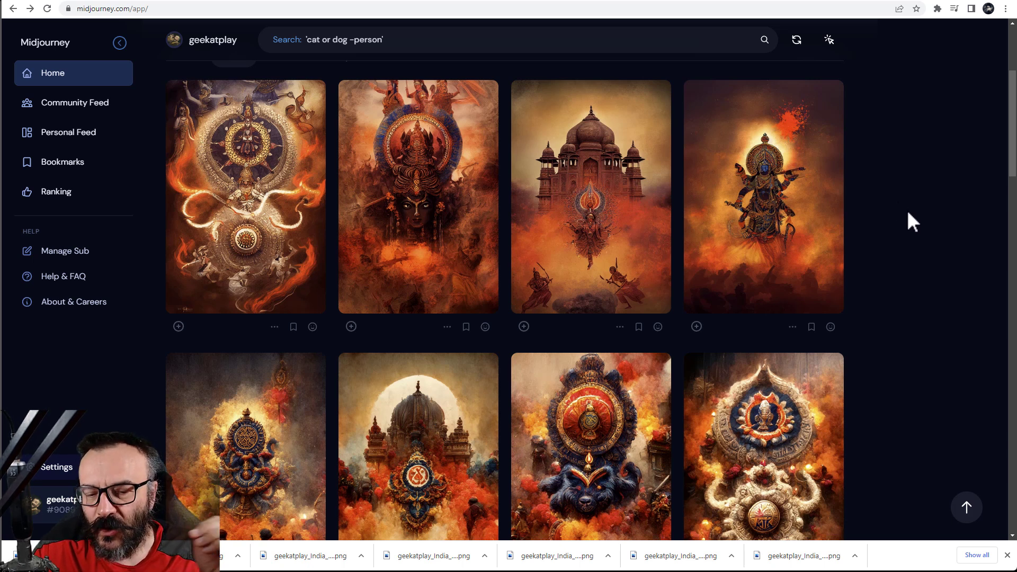
pyautogui.scroll(-3, 908, 210)
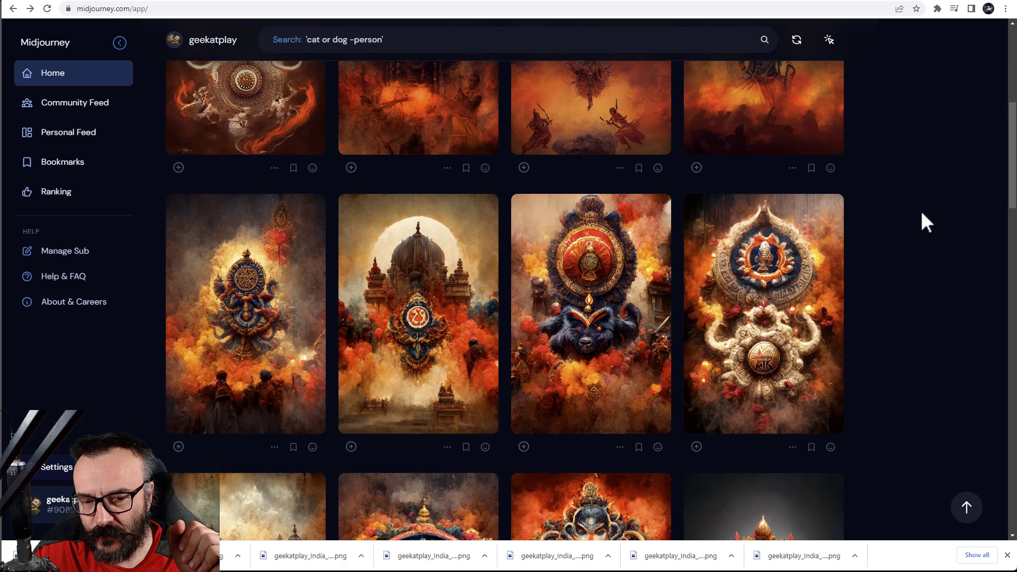
pyautogui.click(595, 290)
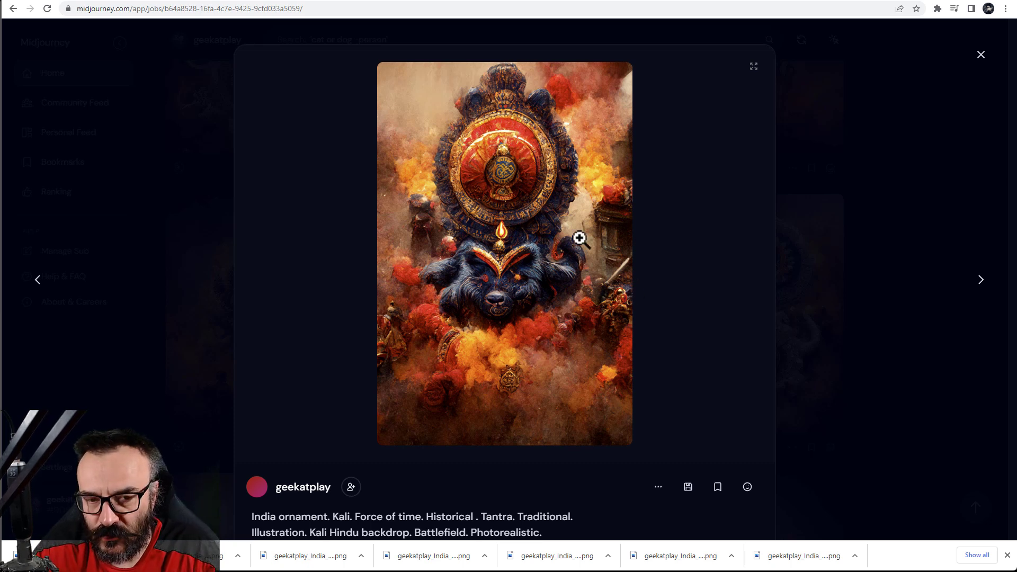
pyautogui.hotkey('alt', 'Tab')
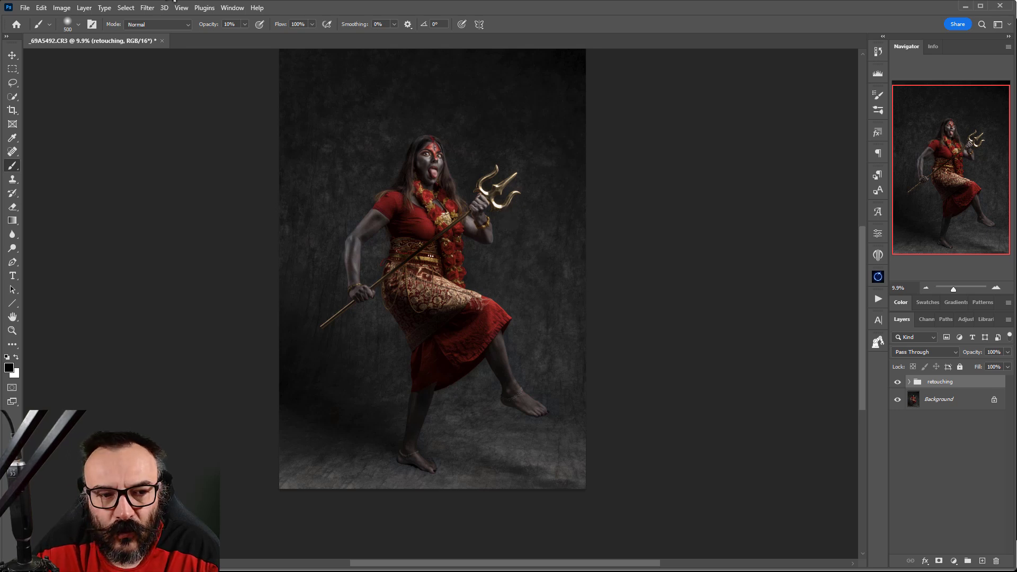
# Switch to the Midjourney Bot chat in Discord and highlight the "India ornament. Kali. Force of time." prompt above the temple image.
pyautogui.hotkey('alt', 'Tab')
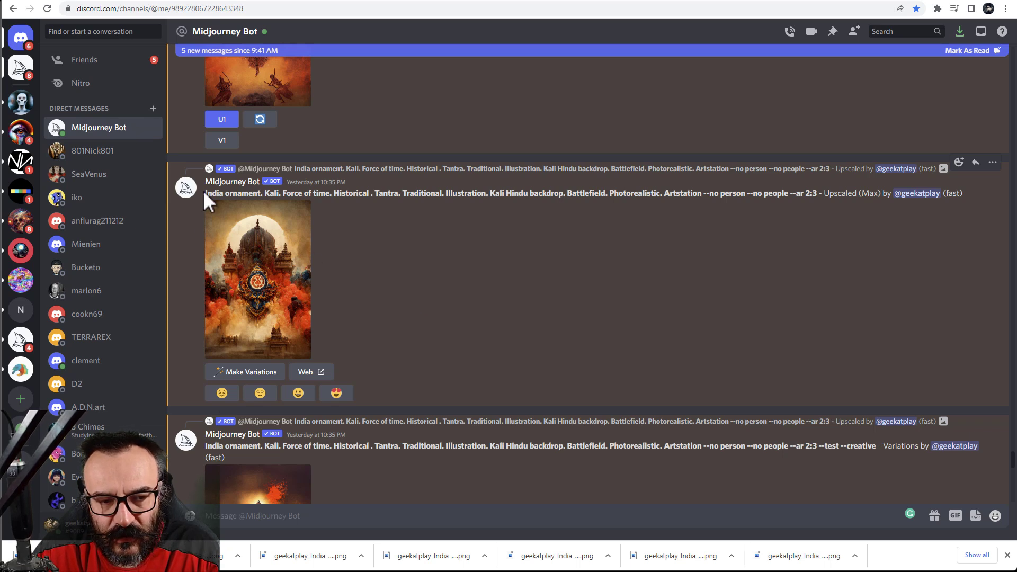
pyautogui.moveTo(204, 192); pyautogui.dragTo(818, 195)
pyautogui.click(229, 195)
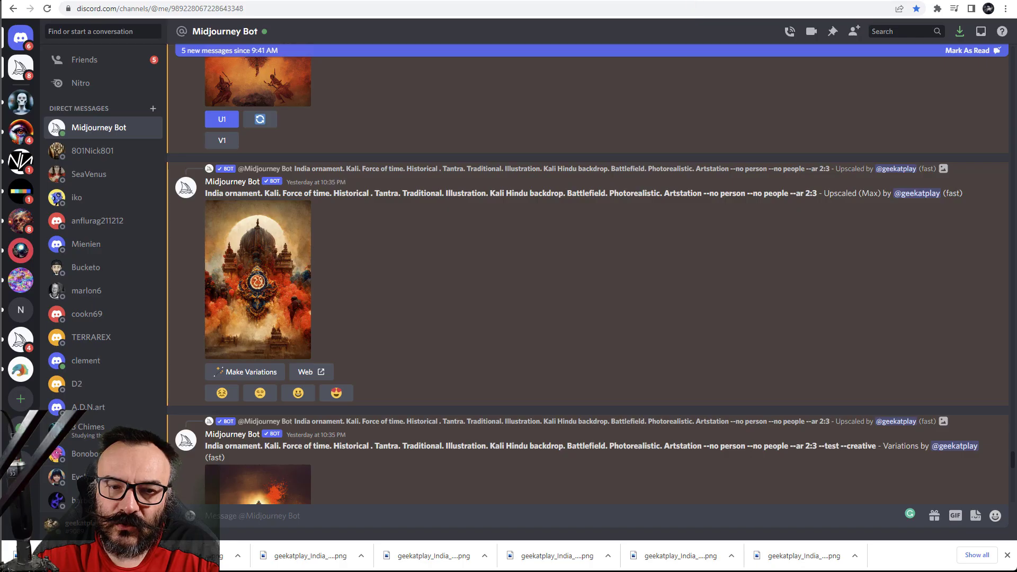
# Open the Wikipedia article on Kali and look through its sections on her symbolism and forms.
pyautogui.click(337, 5)
pyautogui.scroll(15, 519, 242)
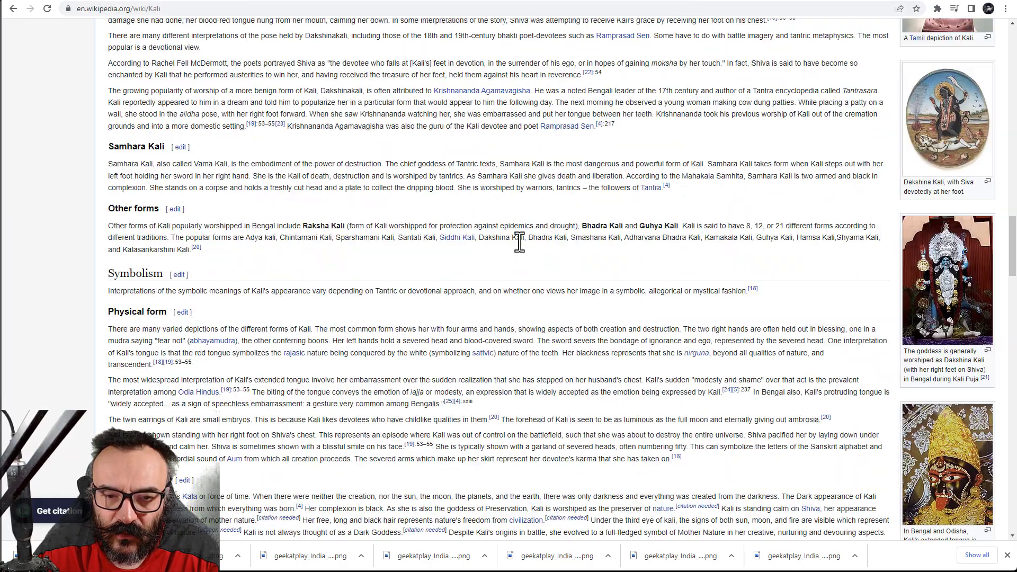
pyautogui.scroll(4, 464, 173)
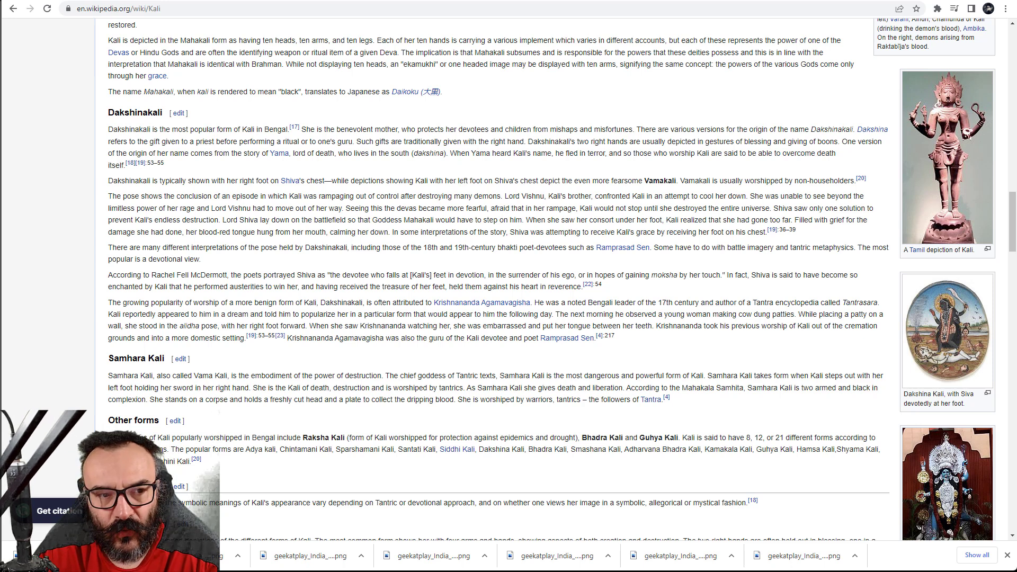
# Return to the Midjourney gallery and view the artwork with two ornate wheels and curling flames enlarged.
pyautogui.click(72, 2)
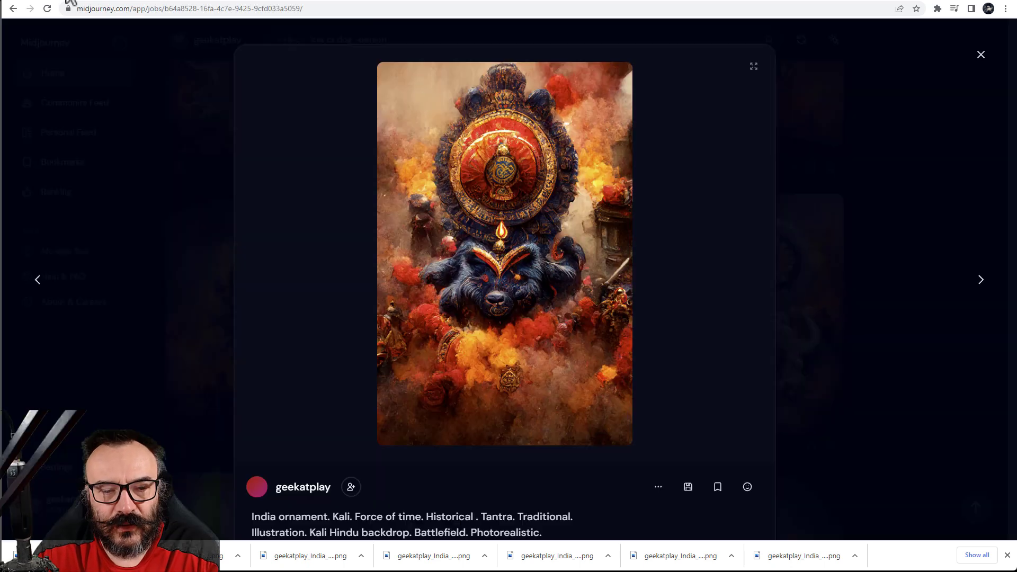
pyautogui.click(906, 186)
pyautogui.scroll(-2, 408, 186)
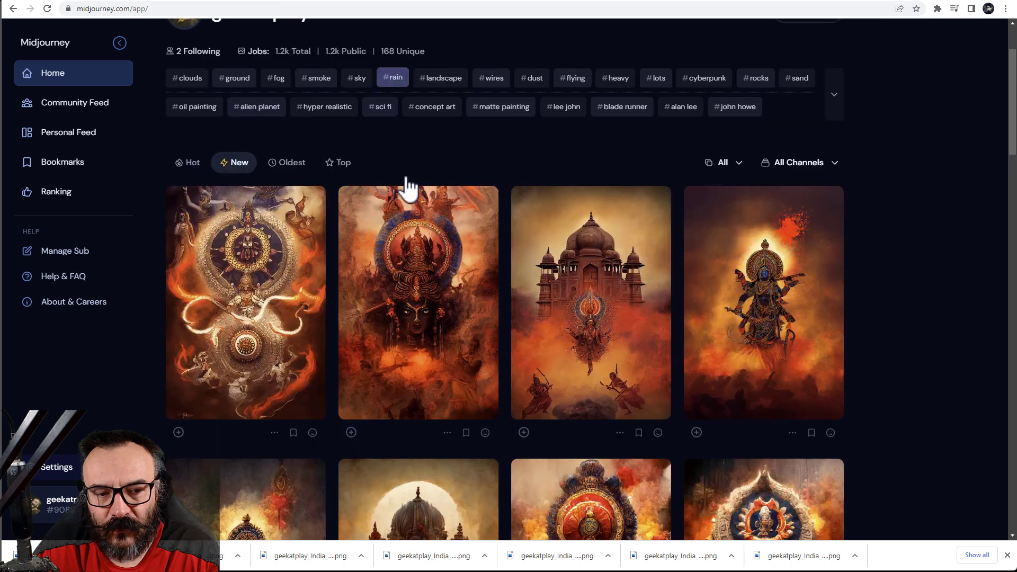
pyautogui.scroll(-2, 887, 239)
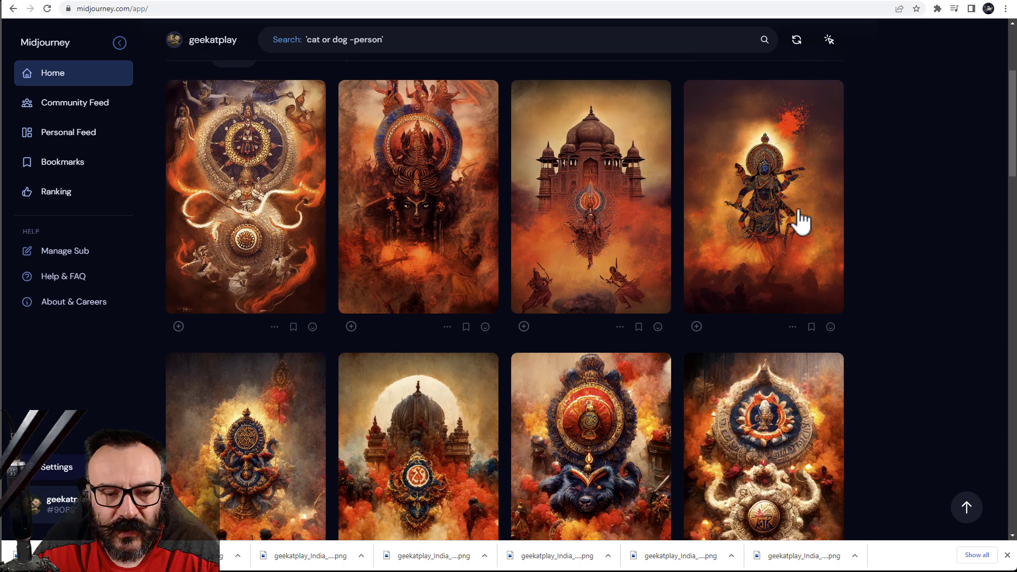
pyautogui.click(233, 168)
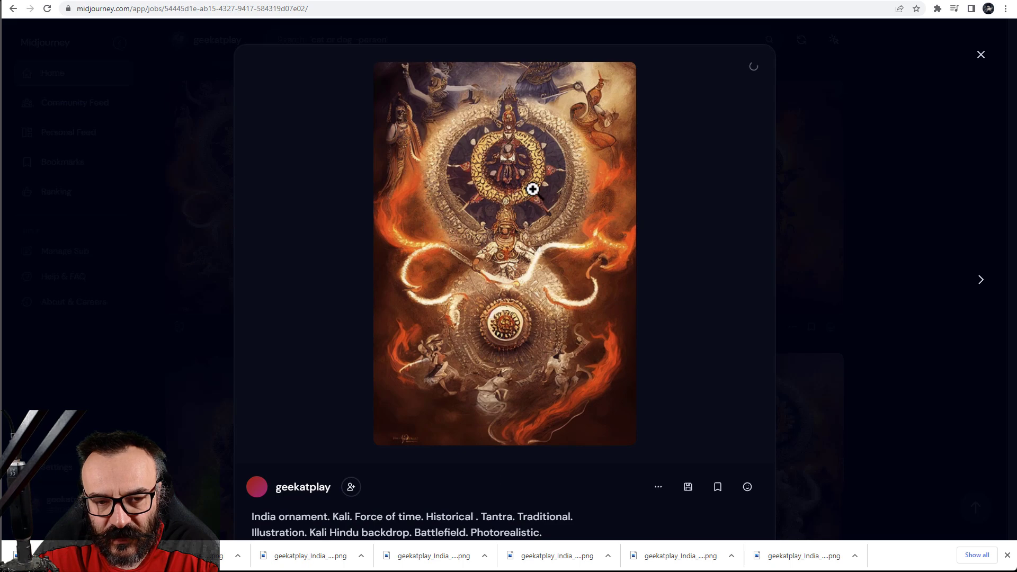
pyautogui.click(922, 210)
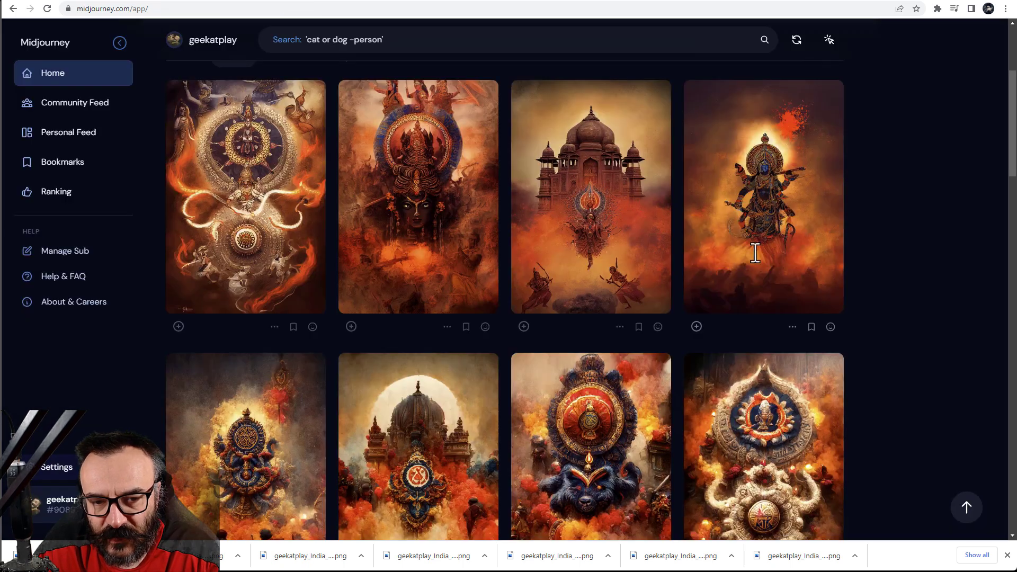
# Browse further down the Midjourney gallery through the Kali ornament and temple images for a backdrop.
pyautogui.scroll(-4, 747, 254)
pyautogui.scroll(-12, 713, 254)
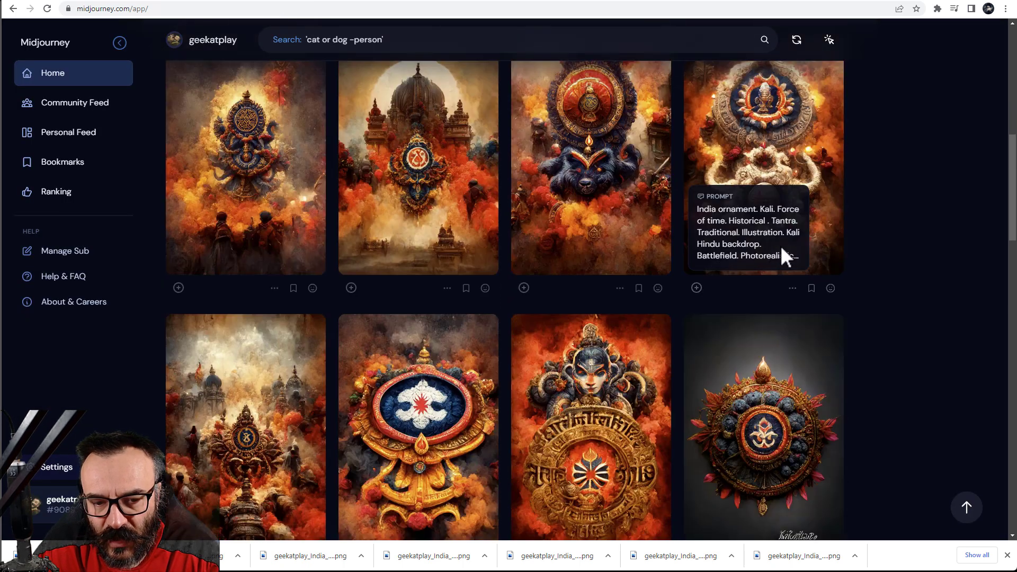
pyautogui.scroll(-4, 769, 241)
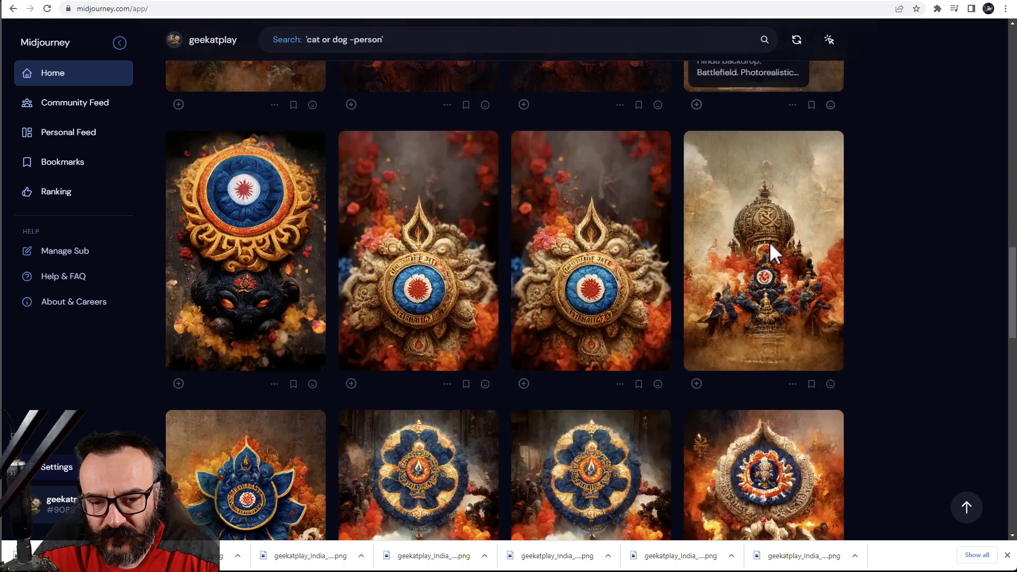
pyautogui.scroll(-3, 824, 249)
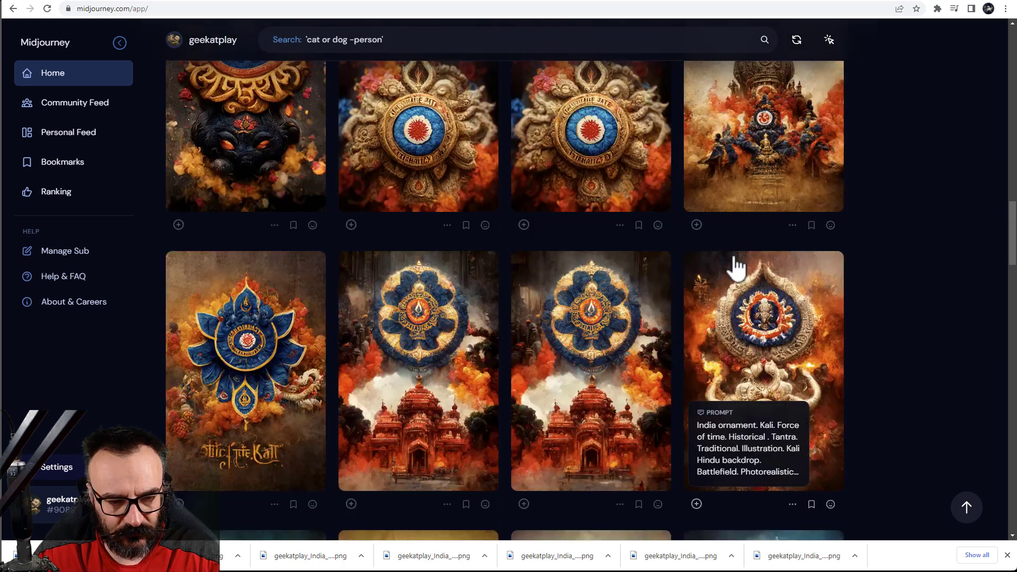
pyautogui.scroll(-11, 850, 218)
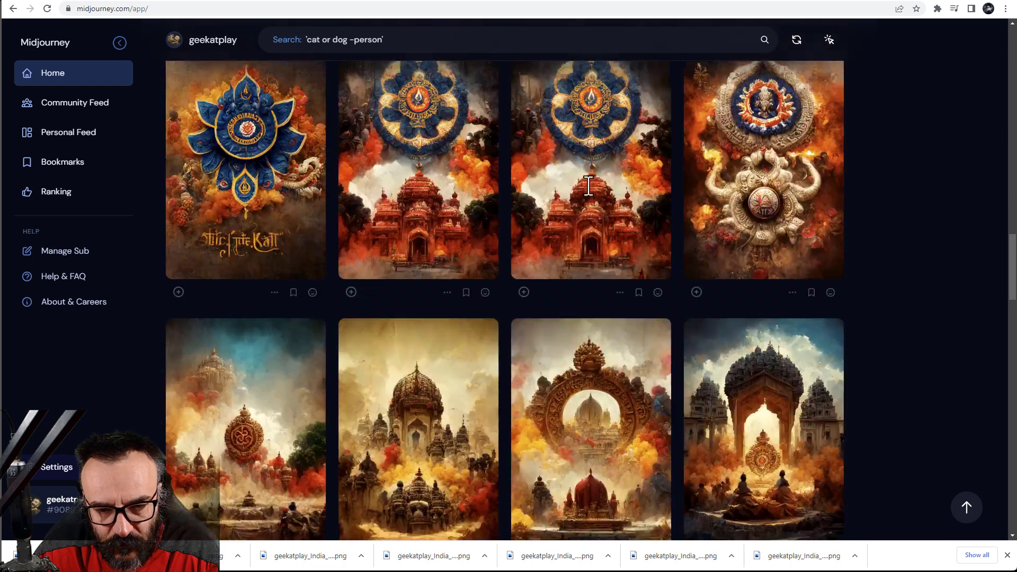
# Browse further down the Midjourney gallery through the temple, wheel ornament and Kali goddess images for backdrop candidates.
pyautogui.scroll(-4, 847, 205)
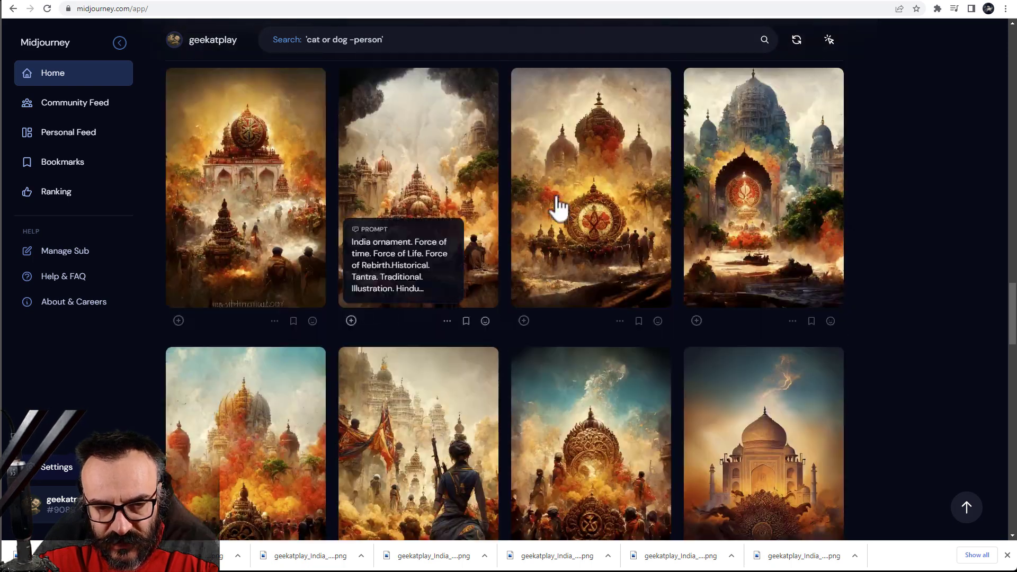
pyautogui.scroll(-4, 870, 209)
pyautogui.scroll(-10, 643, 271)
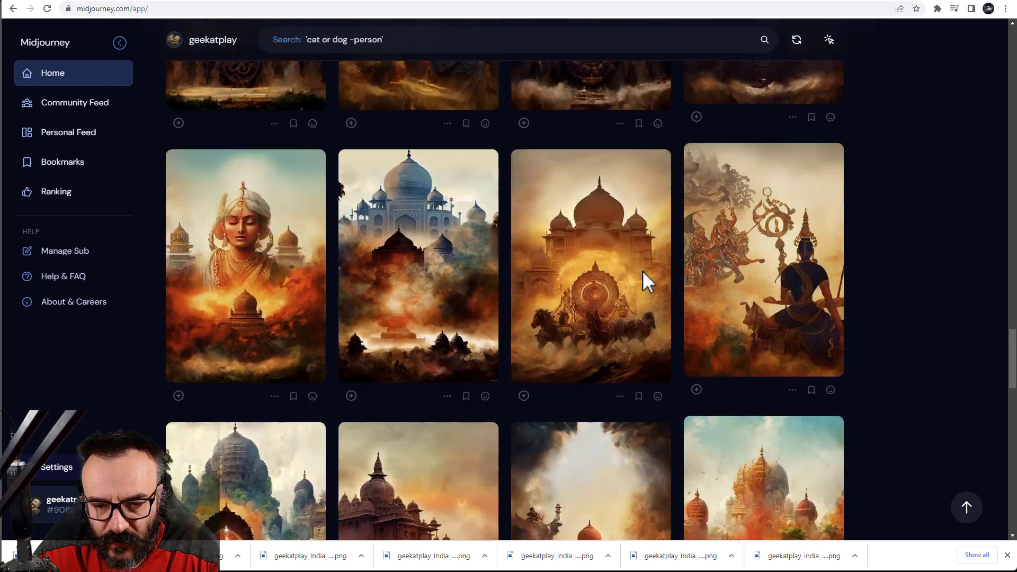
pyautogui.scroll(-3, 657, 273)
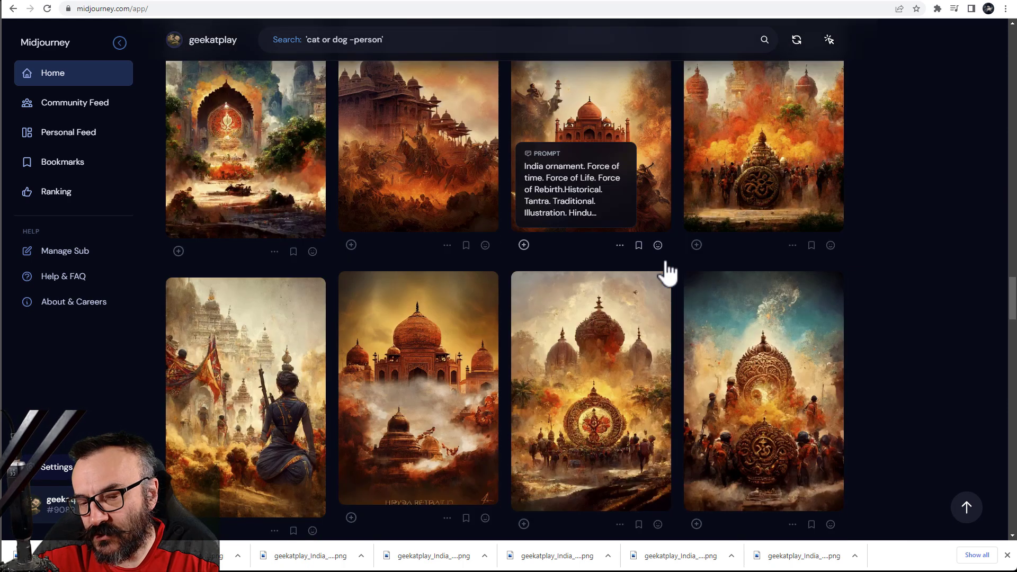
pyautogui.scroll(-8, 667, 273)
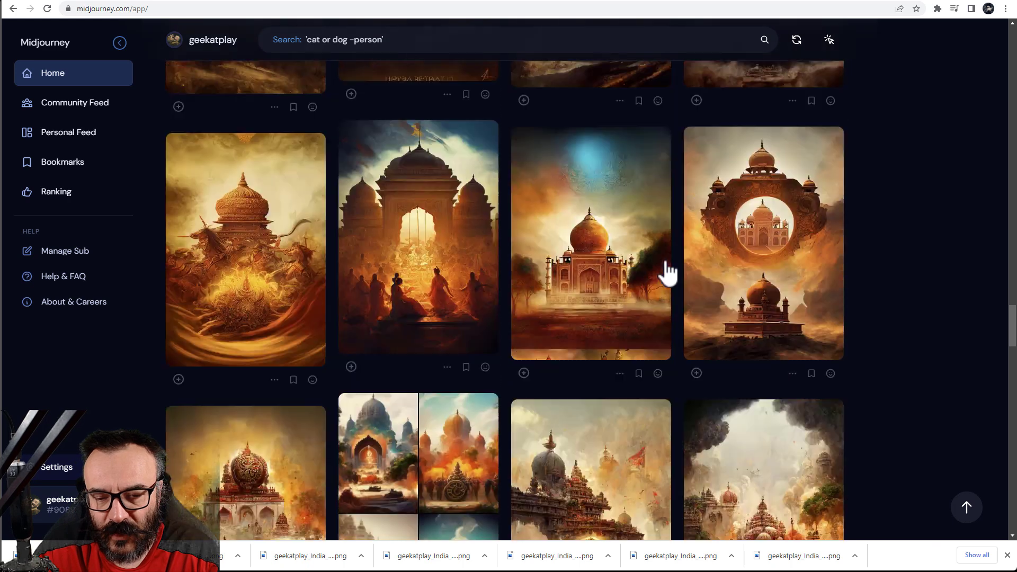
pyautogui.scroll(-4, 668, 273)
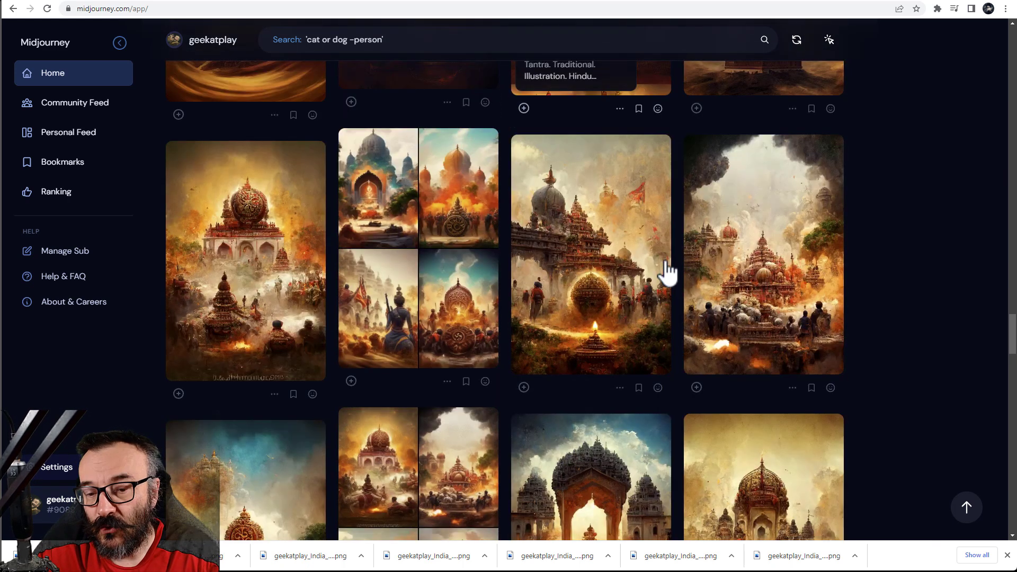
pyautogui.scroll(-4, 668, 273)
pyautogui.scroll(-3, 669, 272)
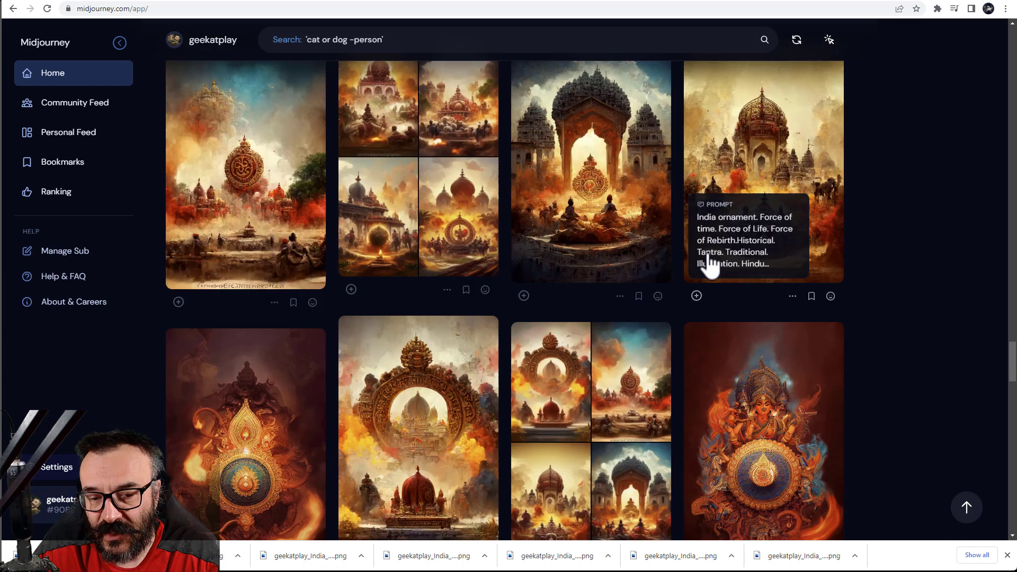
pyautogui.scroll(-6, 707, 265)
pyautogui.scroll(-4, 878, 228)
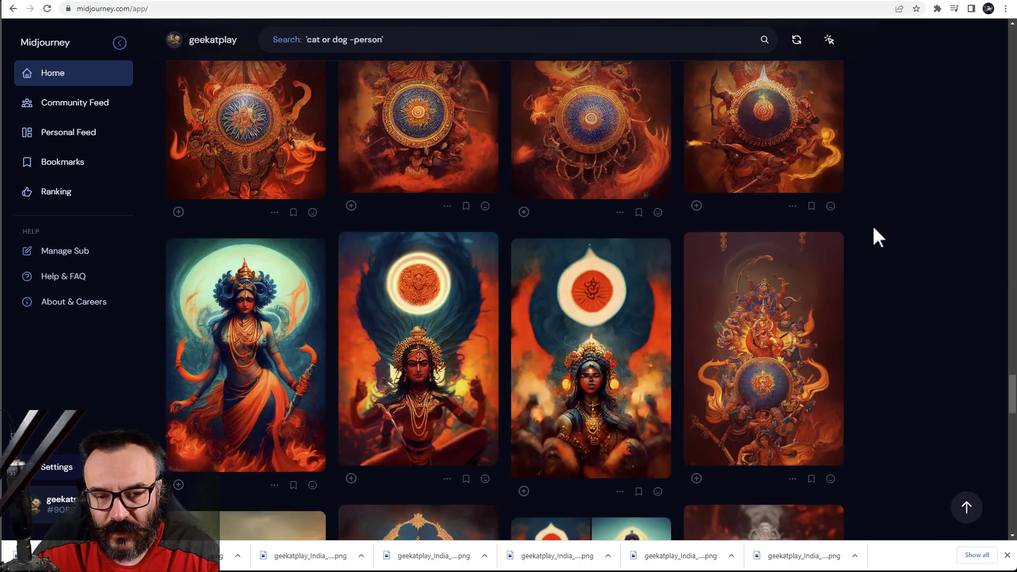
pyautogui.scroll(-2, 859, 162)
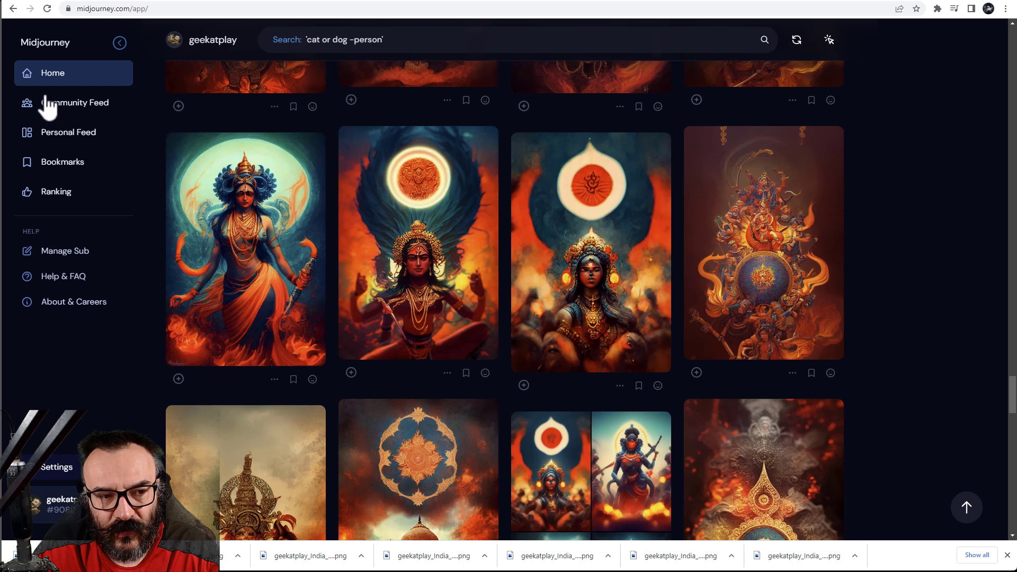
pyautogui.scroll(-4, 341, 290)
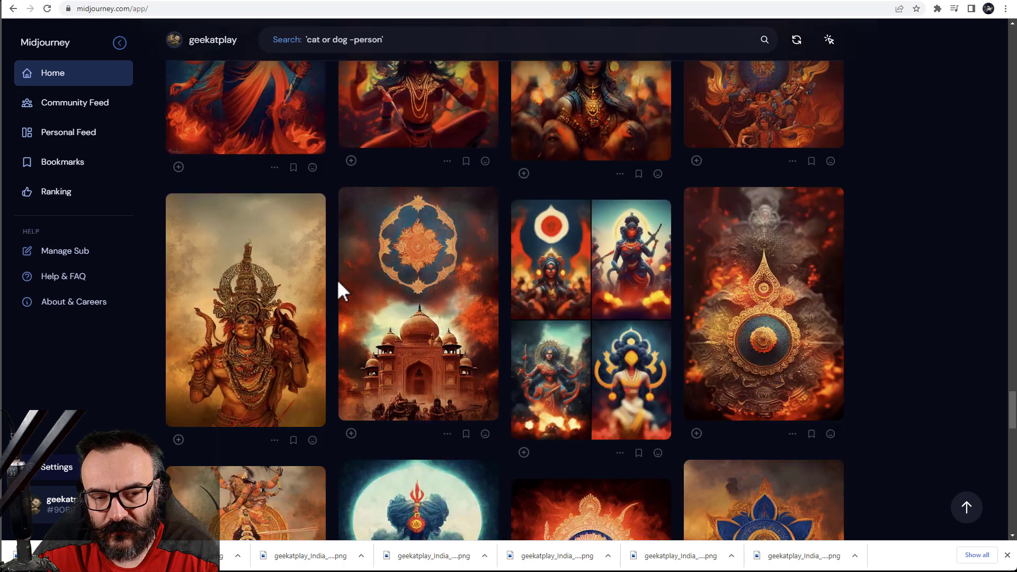
pyautogui.scroll(-5, 676, 282)
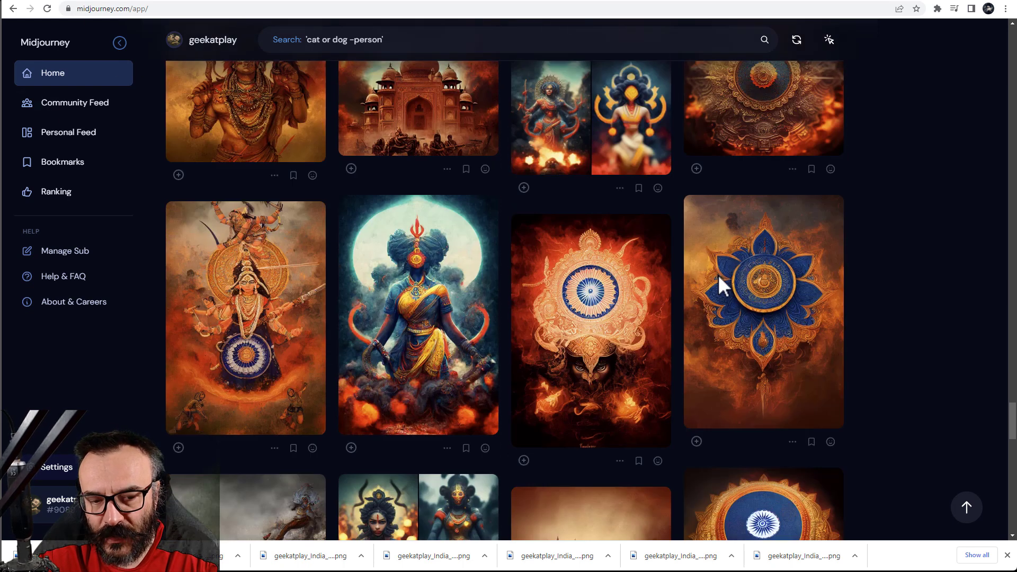
# View the blue lotus ornament artwork enlarged and look over its prompt and image details.
pyautogui.scroll(-1, 741, 230)
pyautogui.click(772, 222)
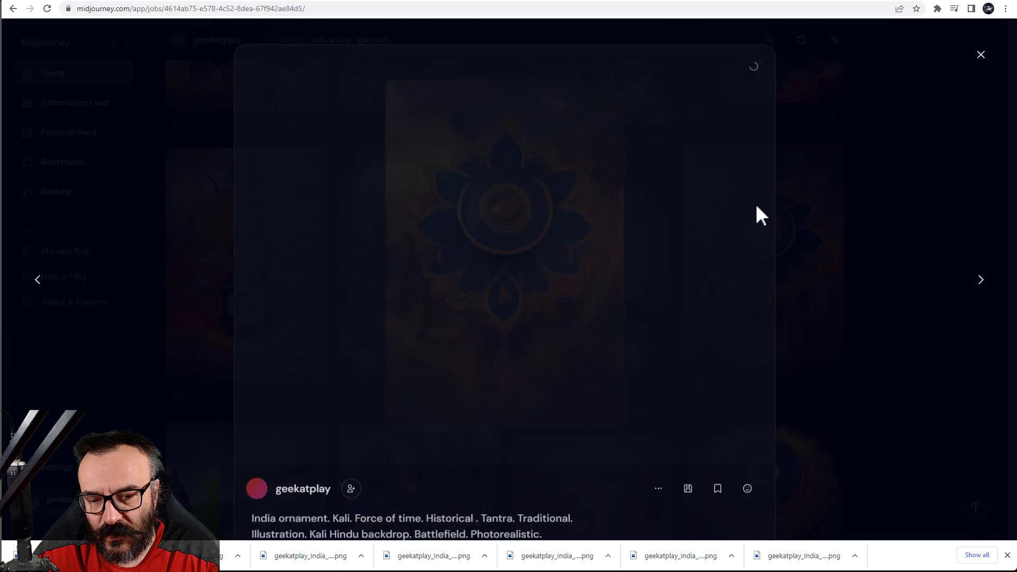
pyautogui.scroll(-6, 454, 425)
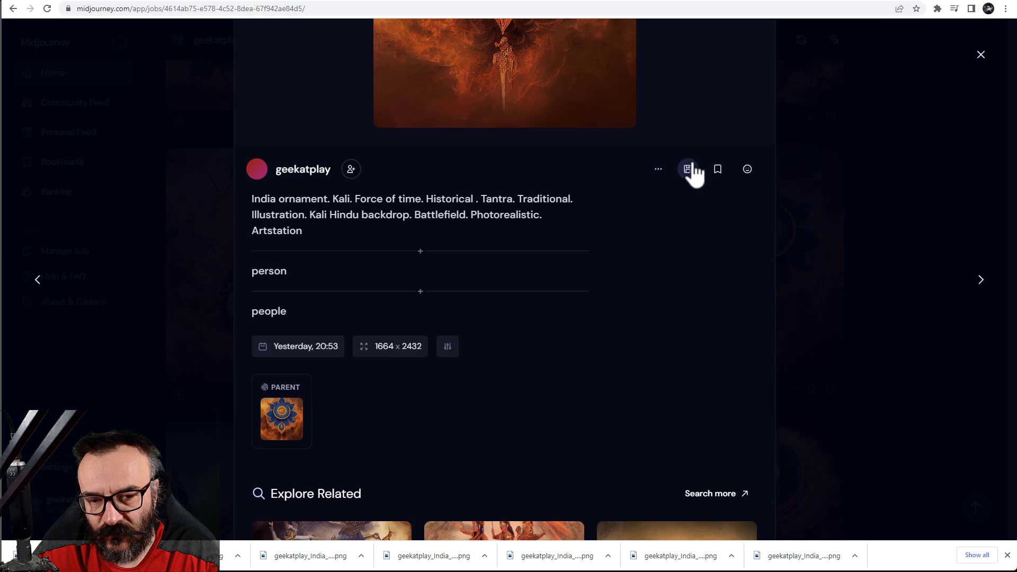
pyautogui.scroll(5, 628, 209)
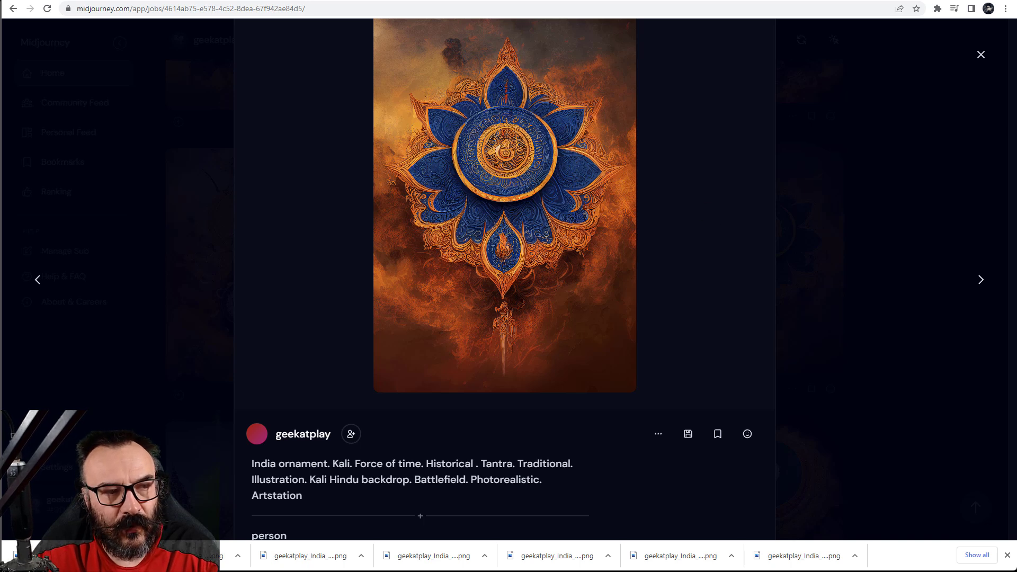
# Go to the next artwork in the enlarged view and highlight its pixel dimensions.
pyautogui.press('Right')
pyautogui.scroll(-2, 604, 191)
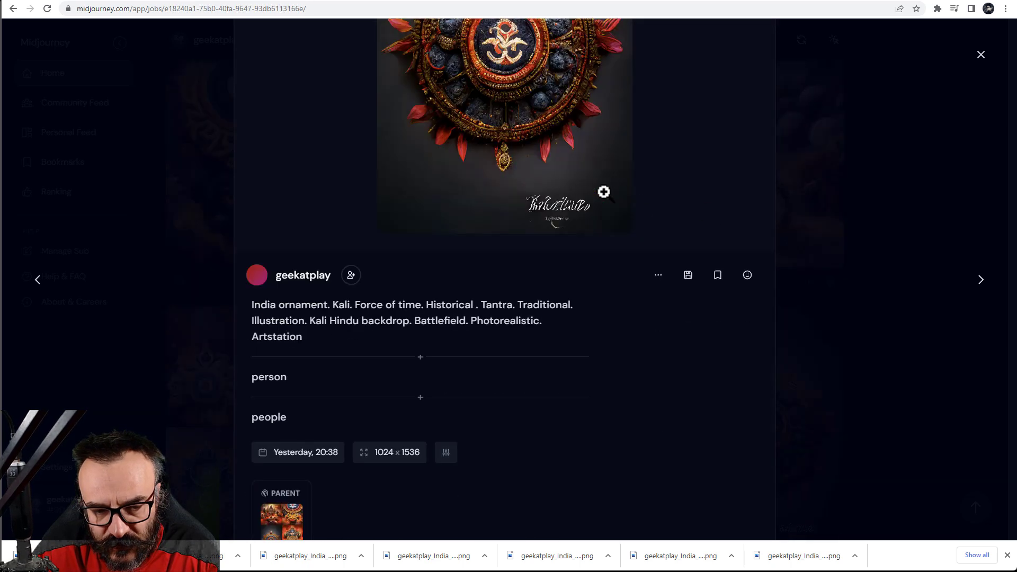
pyautogui.moveTo(376, 451); pyautogui.dragTo(427, 452)
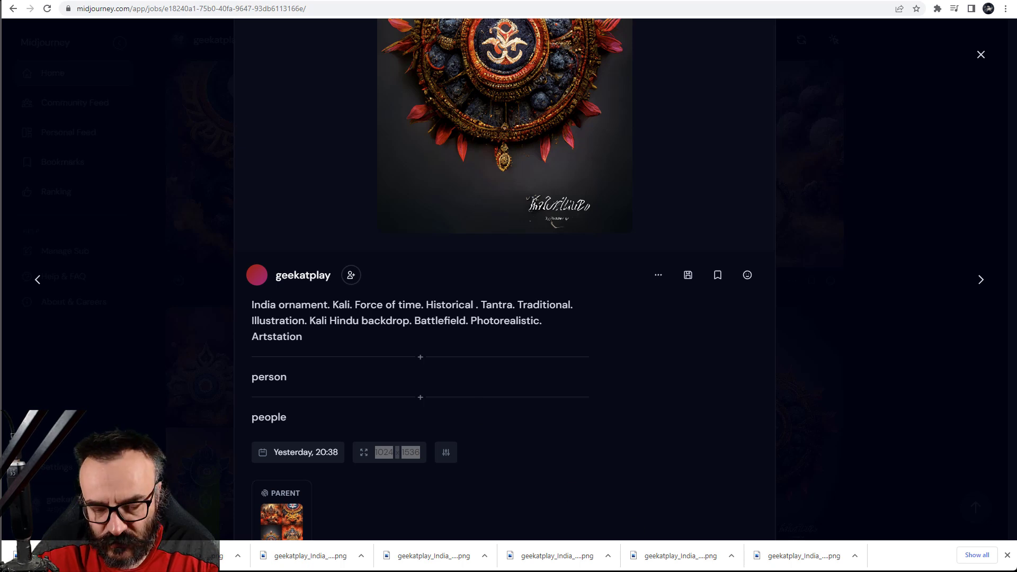
# Switch to Photoshop and check the Kali photo's pixel dimensions in Image Size, leaving the size unchanged.
pyautogui.hotkey('alt', 'Tab')
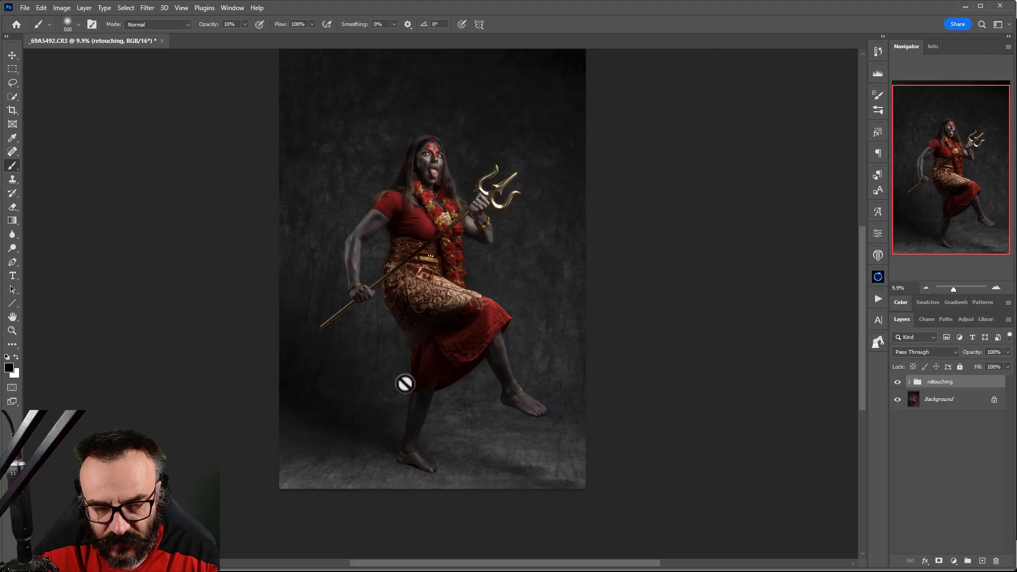
pyautogui.click(61, 8)
pyautogui.click(106, 84)
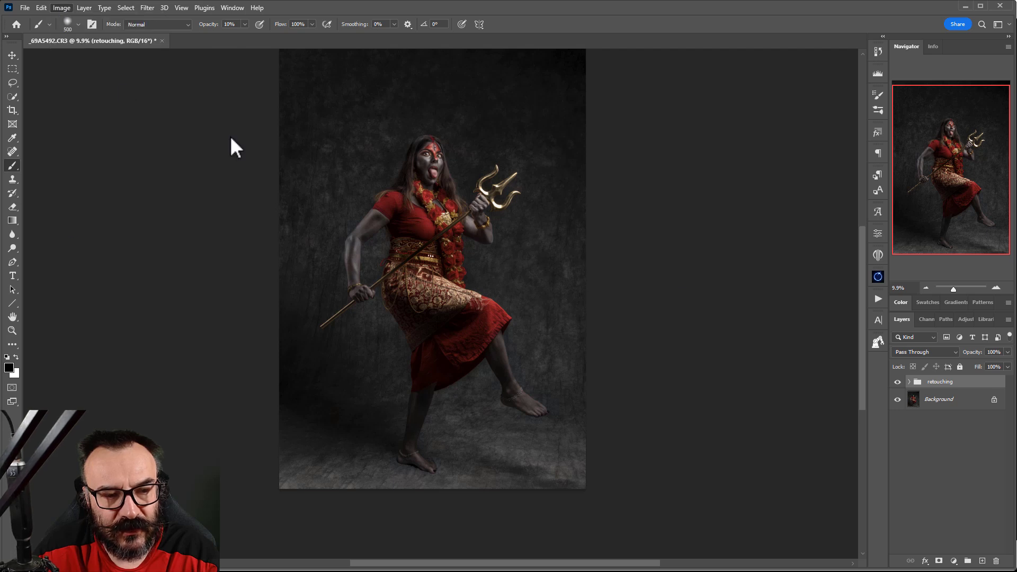
pyautogui.doubleClick(396, 82)
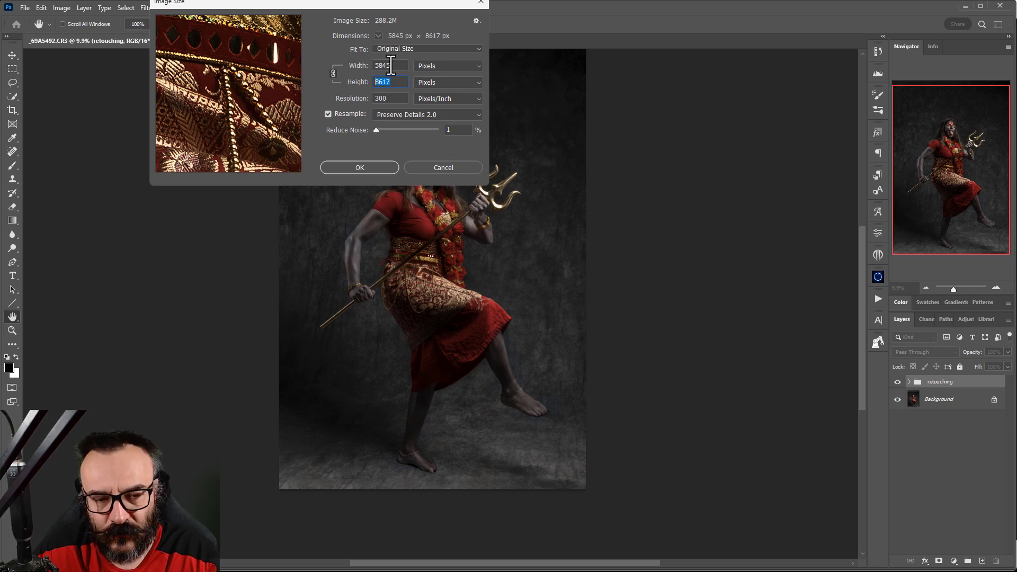
pyautogui.click(447, 169)
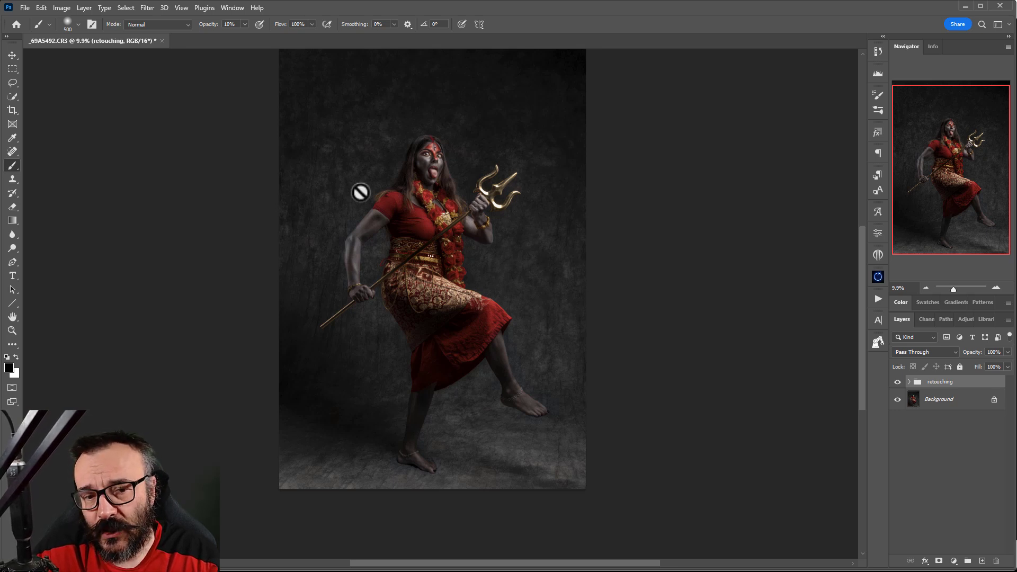
pyautogui.scroll(3, 508, 269)
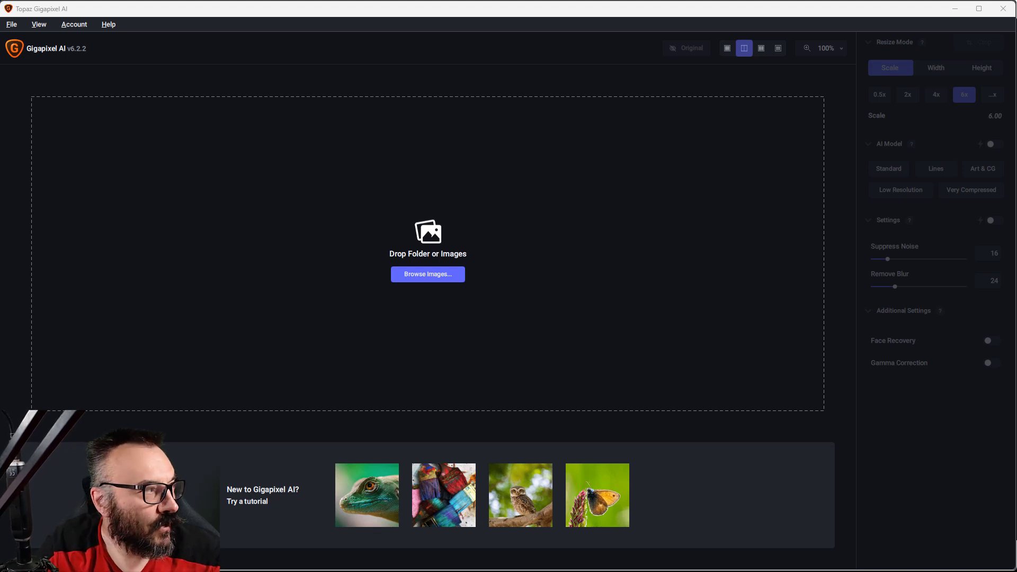
# Load the carved stone wheel image with the red ring into Topaz Gigapixel AI, set its scale to 4x and inspect the preview.
pyautogui.moveTo(133, 294); pyautogui.dragTo(548, 243)
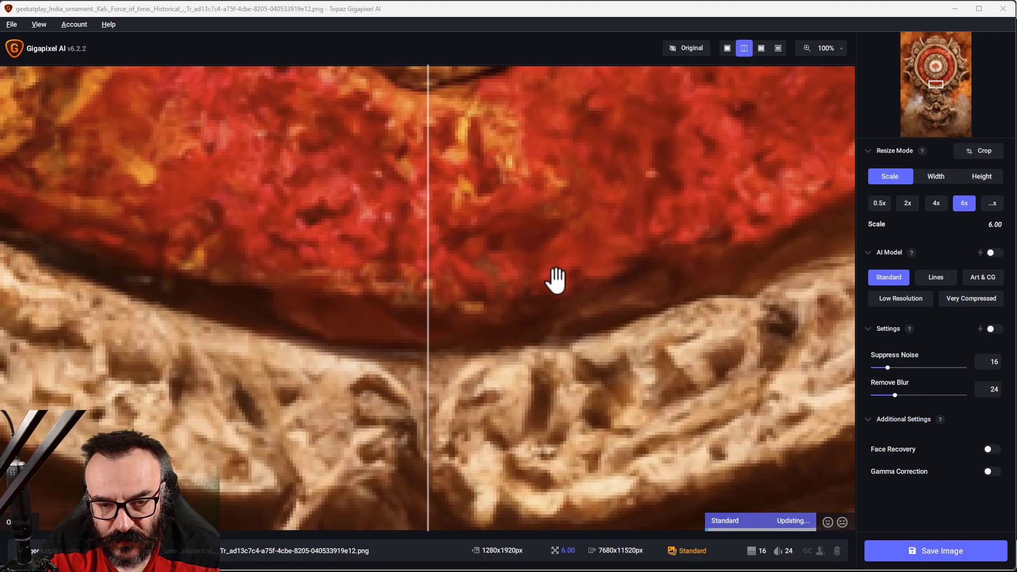
pyautogui.scroll(1, 554, 281)
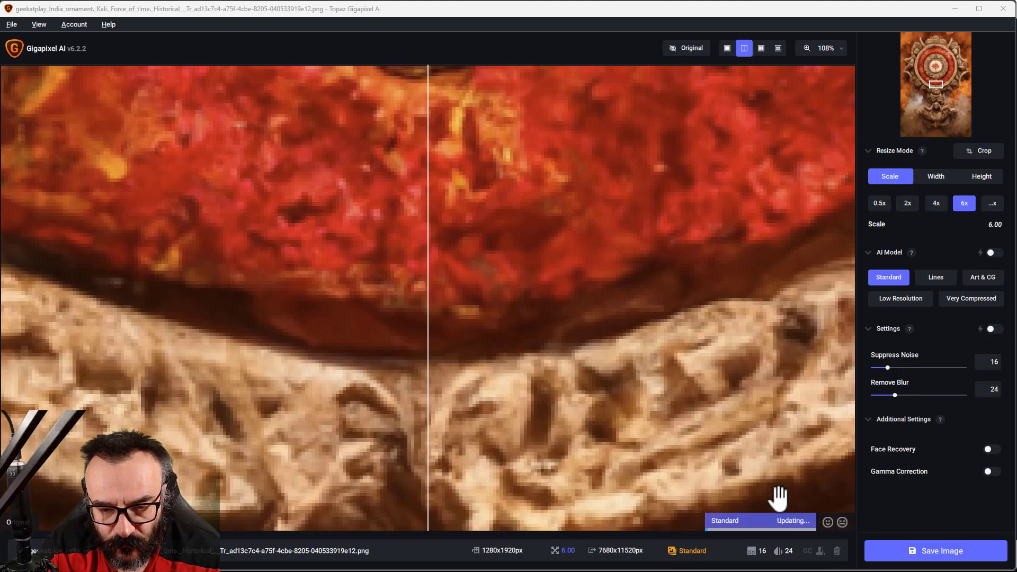
pyautogui.scroll(-1, 506, 310)
pyautogui.scroll(-2, 514, 291)
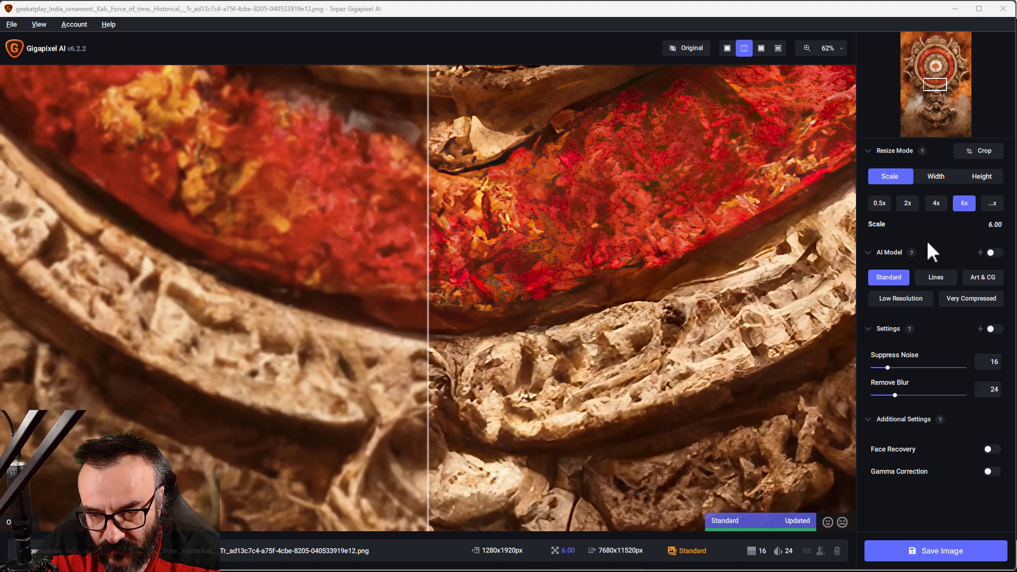
pyautogui.click(936, 203)
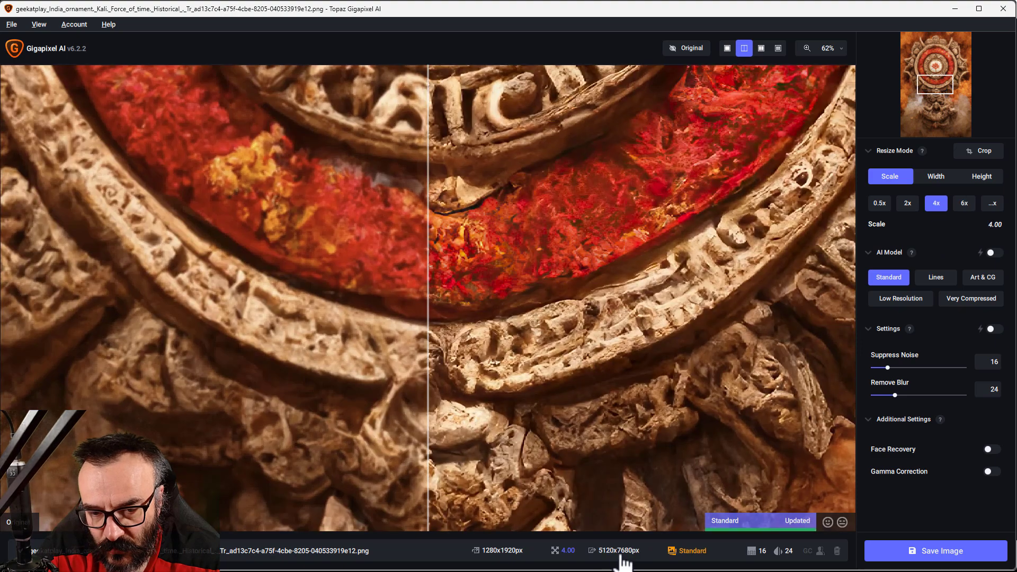
pyautogui.moveTo(461, 241); pyautogui.dragTo(447, 415)
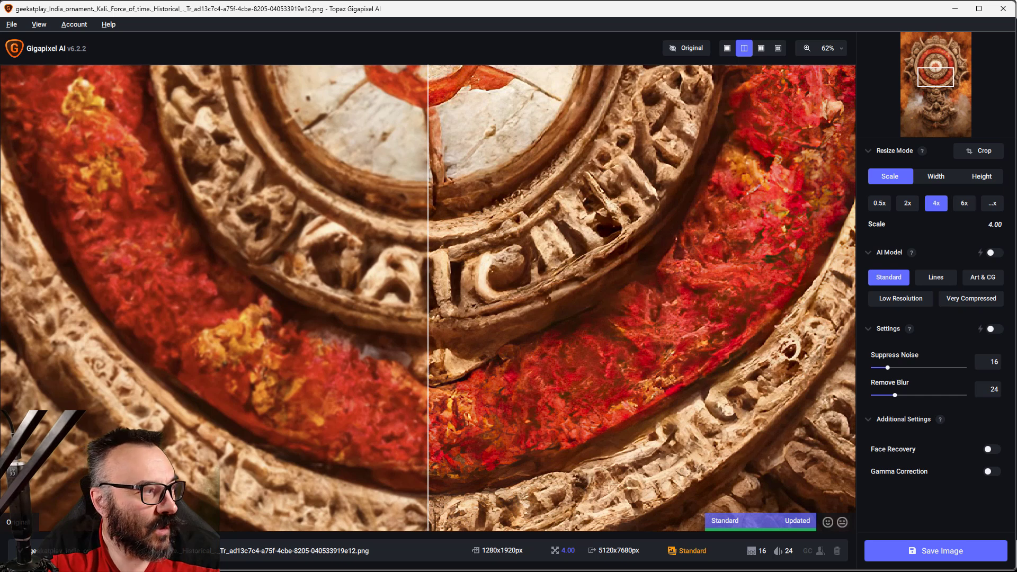
# Add the gold and blue lotus ornament image to the upscaling list and inspect the preview of its centre.
pyautogui.moveTo(501, 242); pyautogui.dragTo(581, 258)
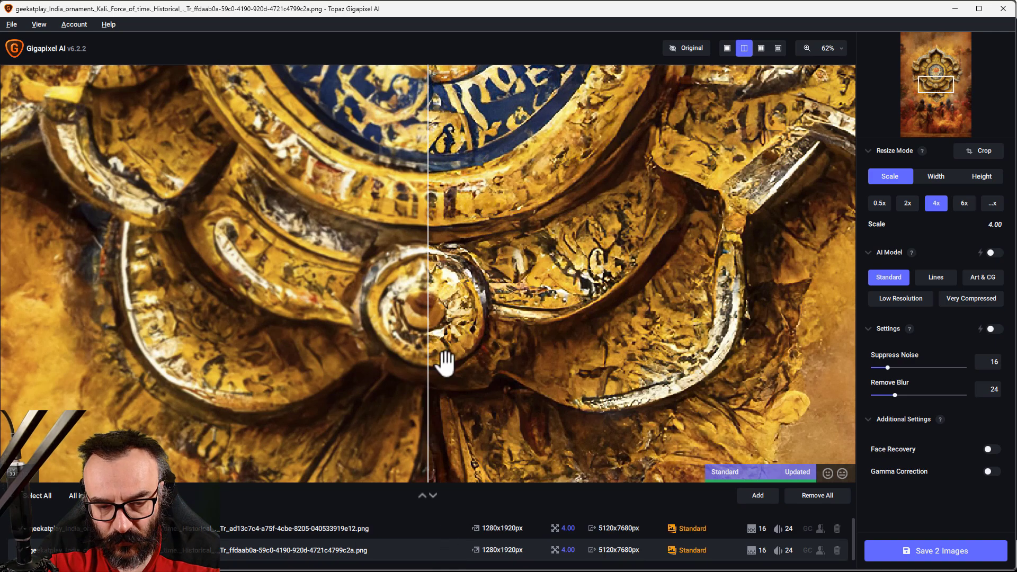
pyautogui.moveTo(445, 363); pyautogui.dragTo(561, 476)
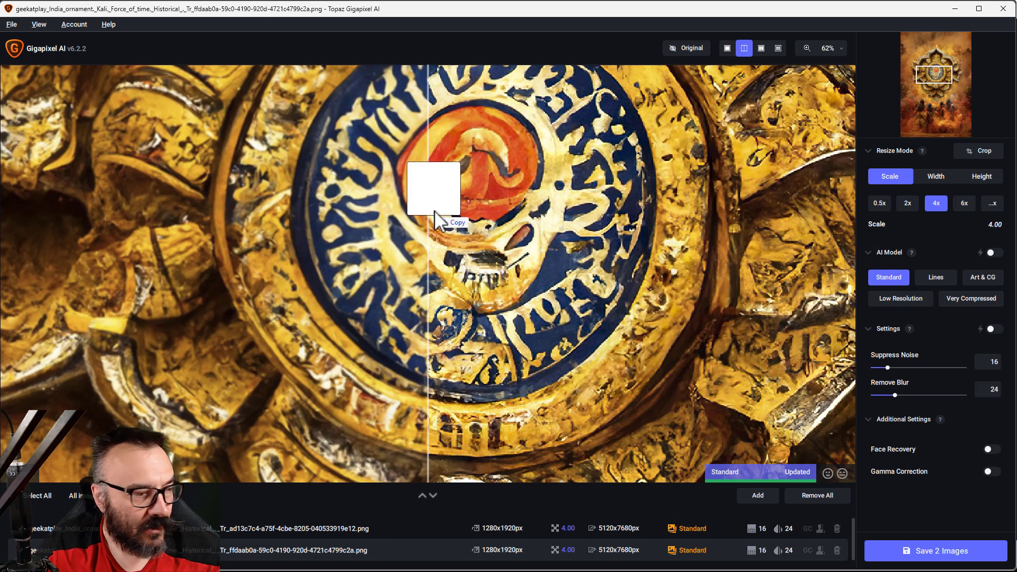
# Add eight more downloaded India ornament Kali PNG images to the upscaling batch in Gigapixel AI.
pyautogui.moveTo(431, 204); pyautogui.dragTo(352, 245)
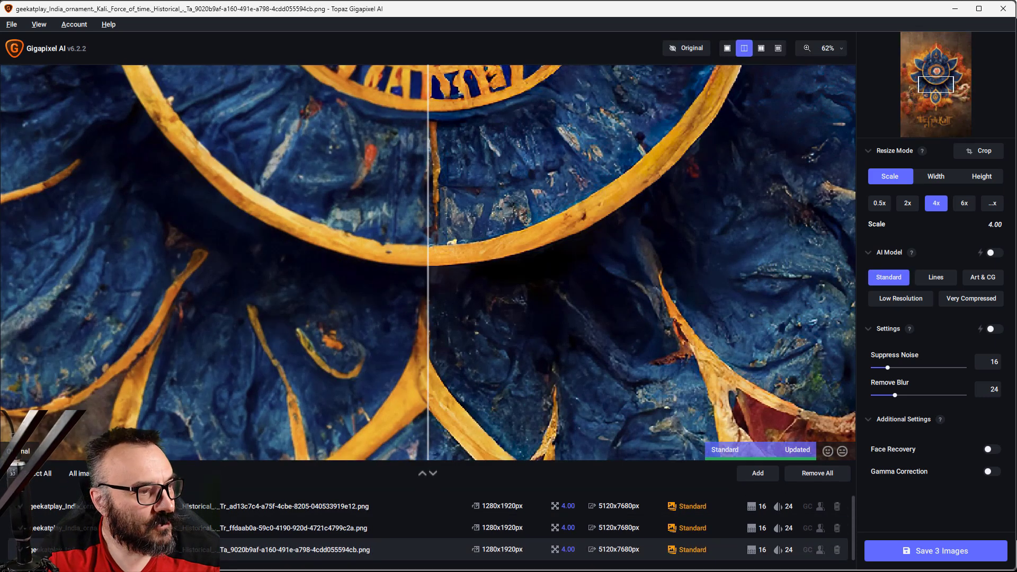
pyautogui.moveTo(586, 136); pyautogui.dragTo(563, 243)
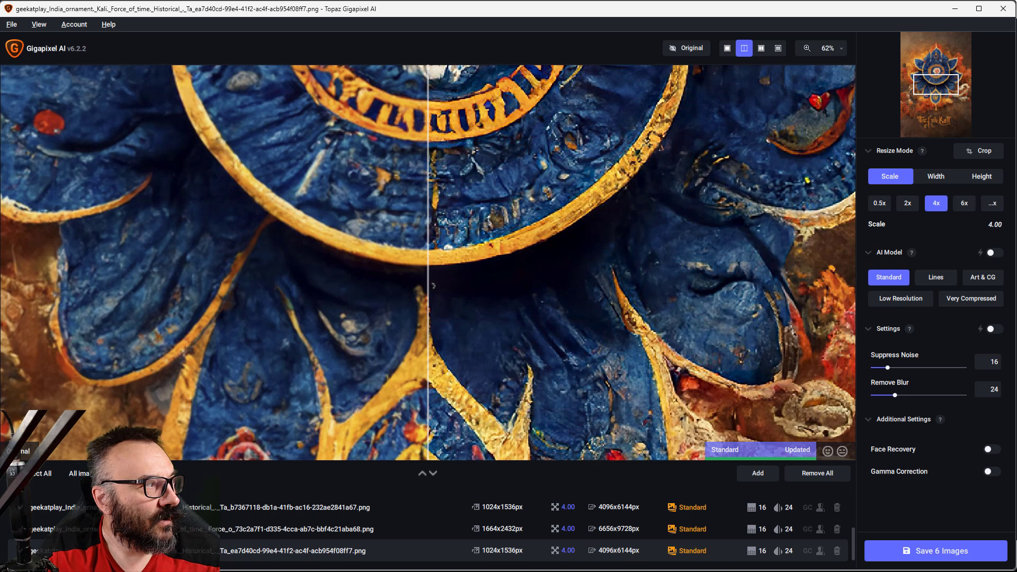
pyautogui.moveTo(305, 275); pyautogui.dragTo(397, 280)
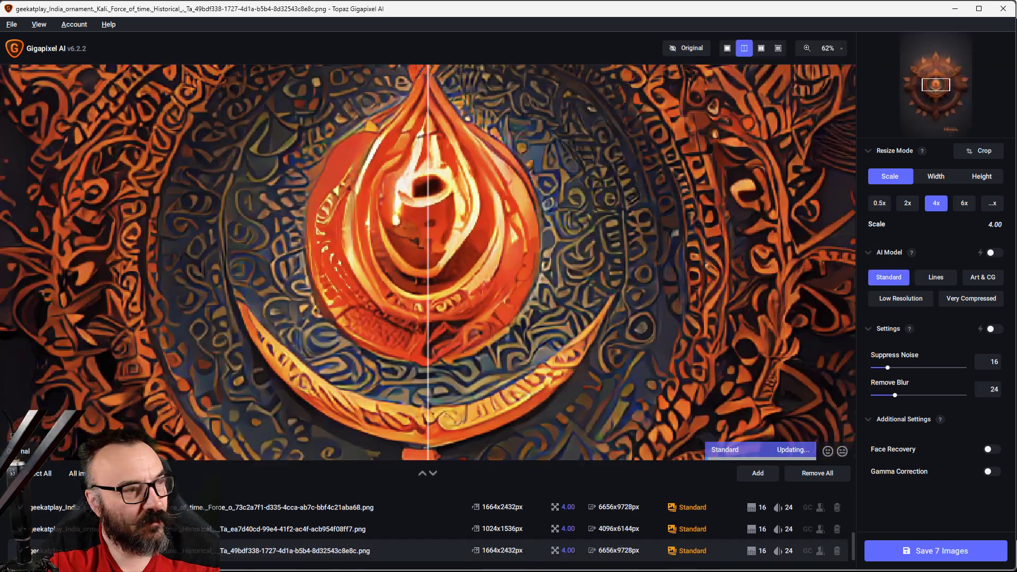
pyautogui.moveTo(455, 245); pyautogui.dragTo(455, 245)
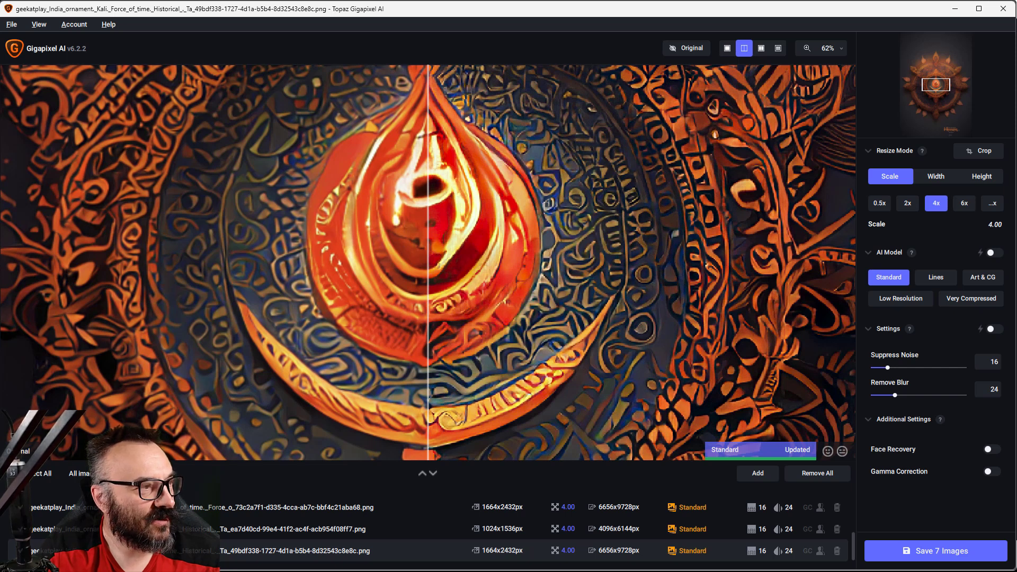
pyautogui.moveTo(275, 194); pyautogui.dragTo(141, 175)
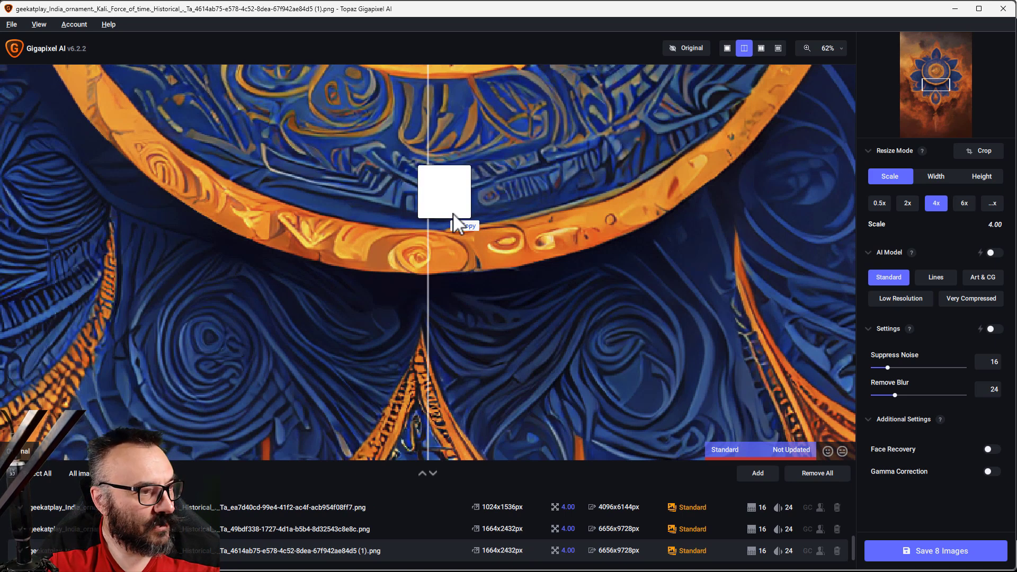
pyautogui.moveTo(465, 220); pyautogui.dragTo(80, 200)
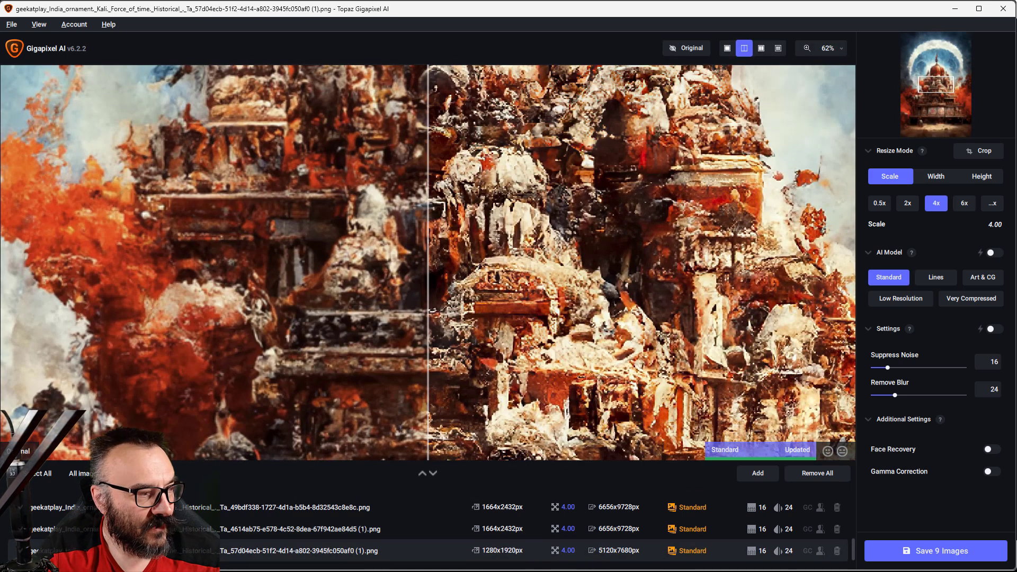
pyautogui.moveTo(0, 196); pyautogui.dragTo(490, 241)
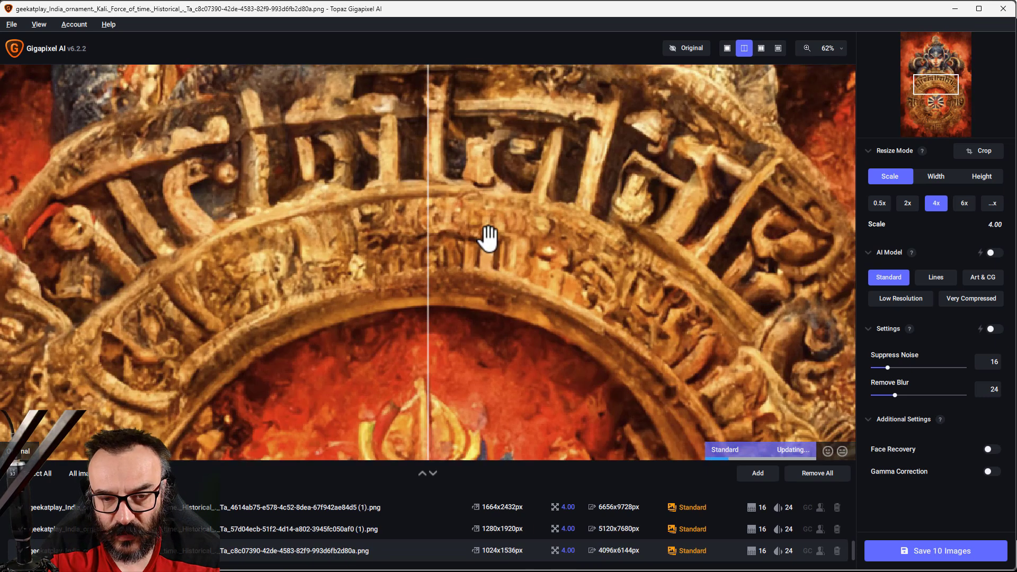
# Compare the original and upscaled detail of the carved arch in the last added image using the split preview.
pyautogui.scroll(-2, 492, 241)
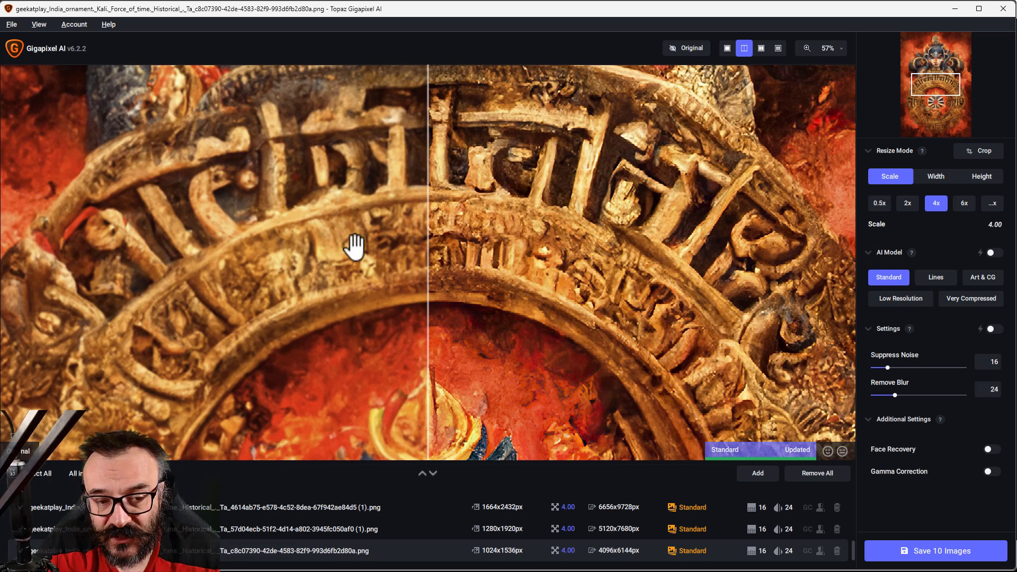
pyautogui.scroll(5, 352, 247)
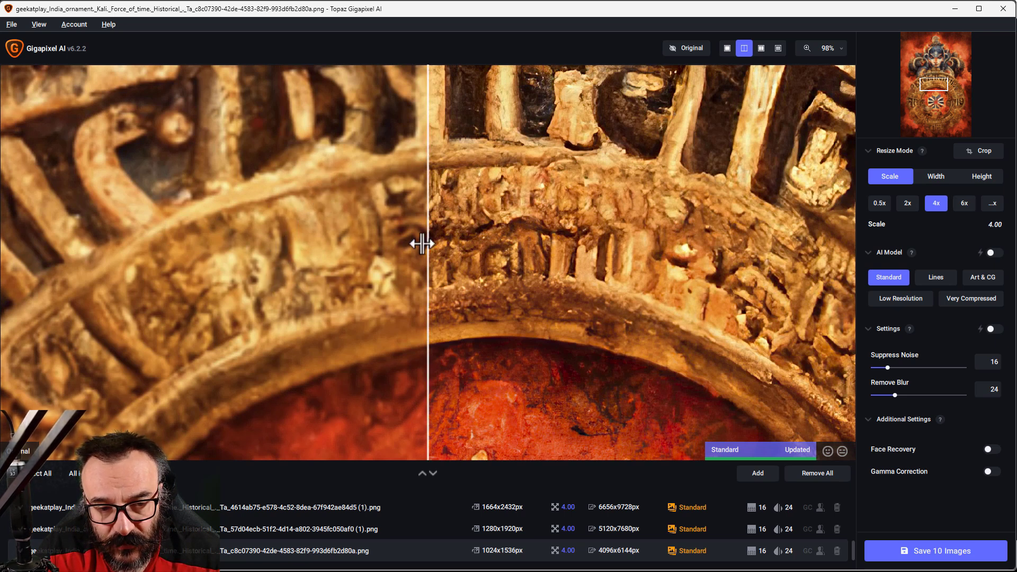
pyautogui.moveTo(431, 241); pyautogui.dragTo(246, 255)
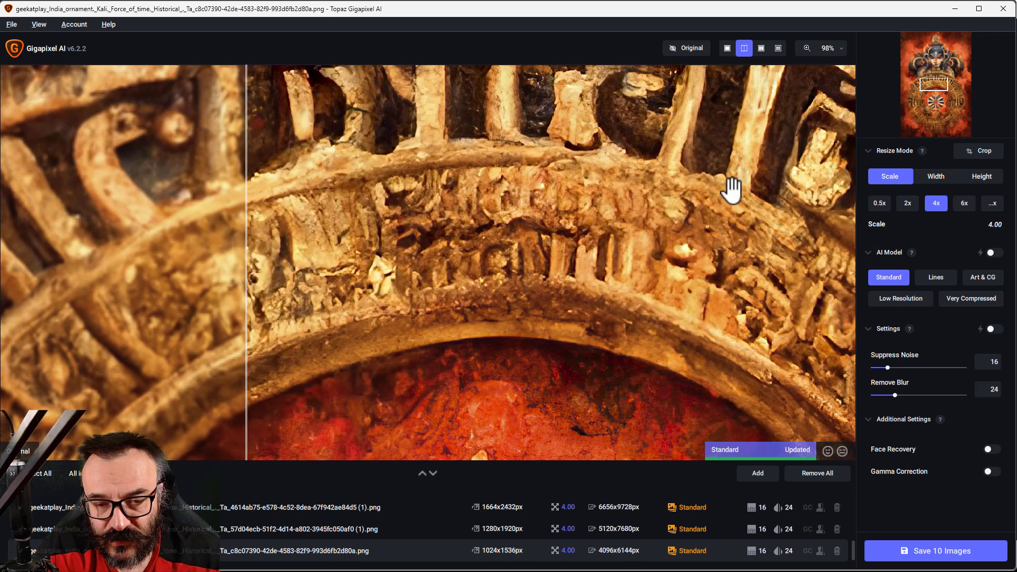
pyautogui.moveTo(245, 318); pyautogui.dragTo(479, 295)
pyautogui.scroll(-2, 570, 254)
pyautogui.scroll(-2, 570, 254)
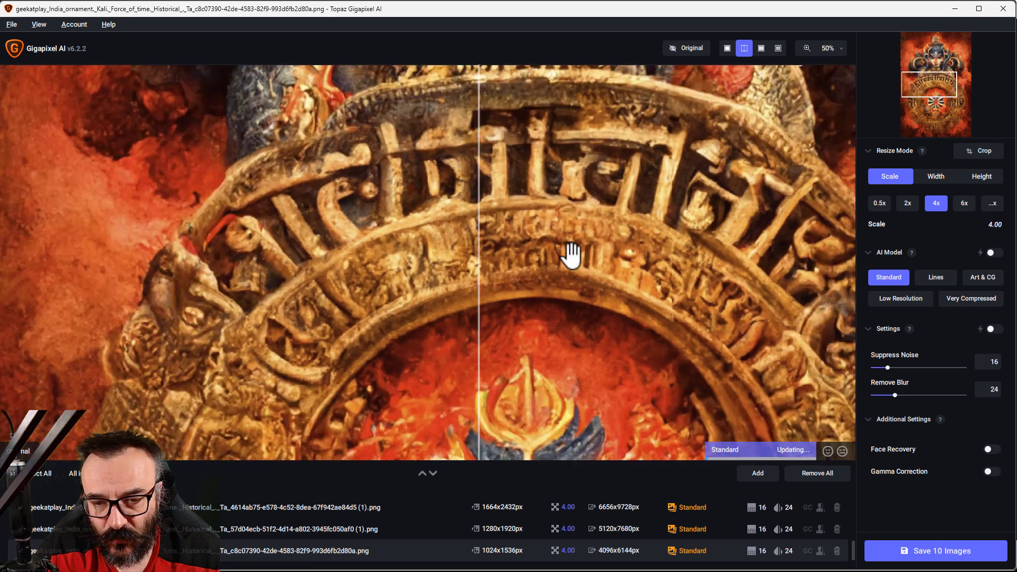
# Save the batch of images into the source directory with automatic filenames and preserved source format, and start processing.
pyautogui.click(928, 553)
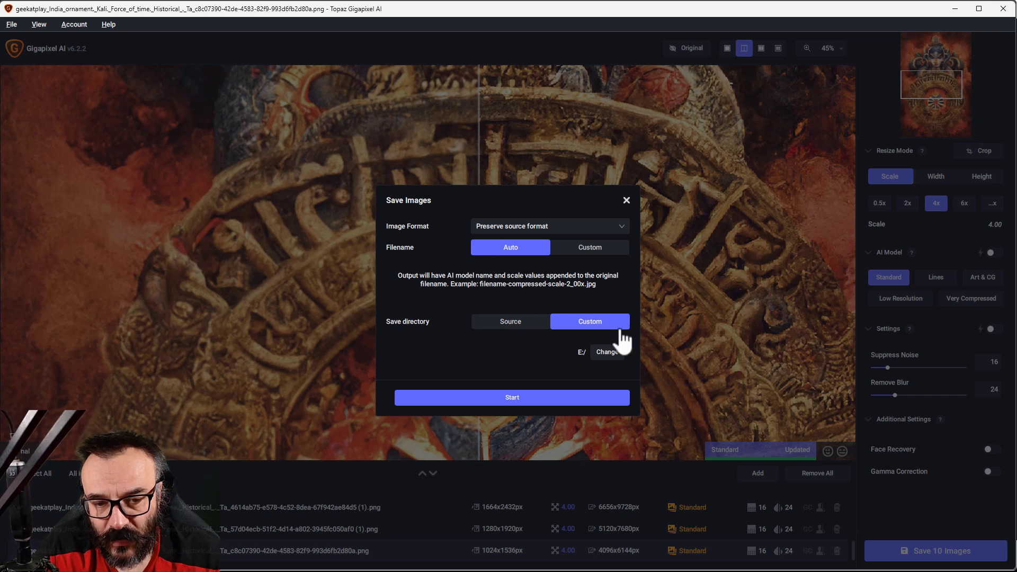
pyautogui.click(521, 326)
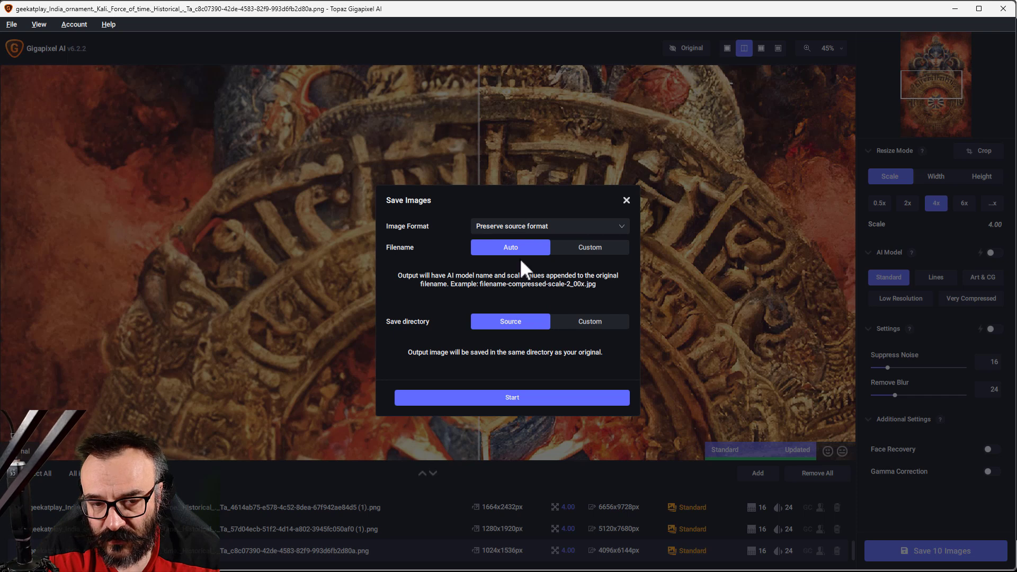
pyautogui.click(544, 399)
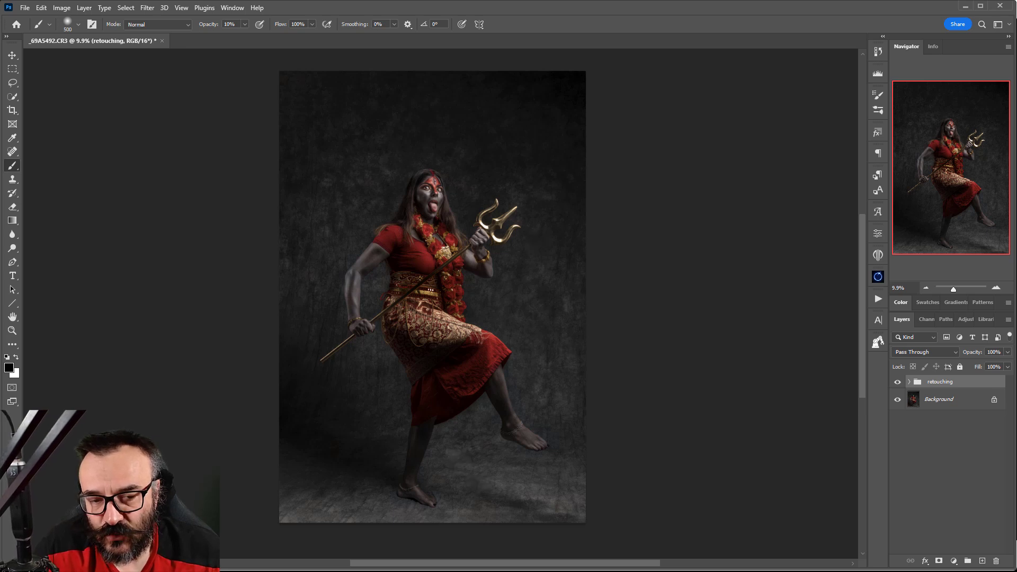
# Check the Gigapixel batch, then switch to the Midjourney profile in the browser and open the details of the smoky battlefield ornament image.
pyautogui.click(965, 6)
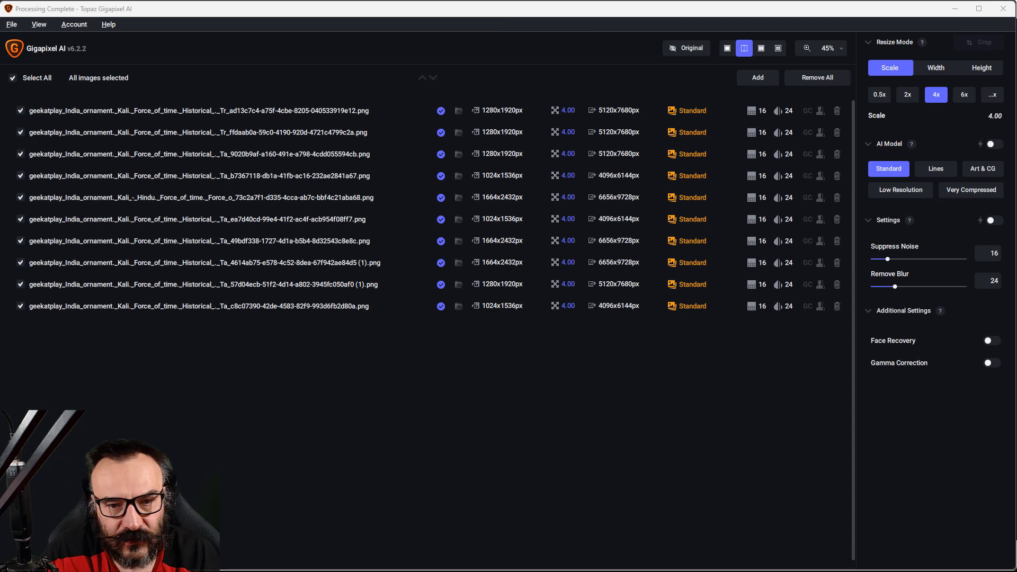
pyautogui.hotkey('alt', 'Tab')
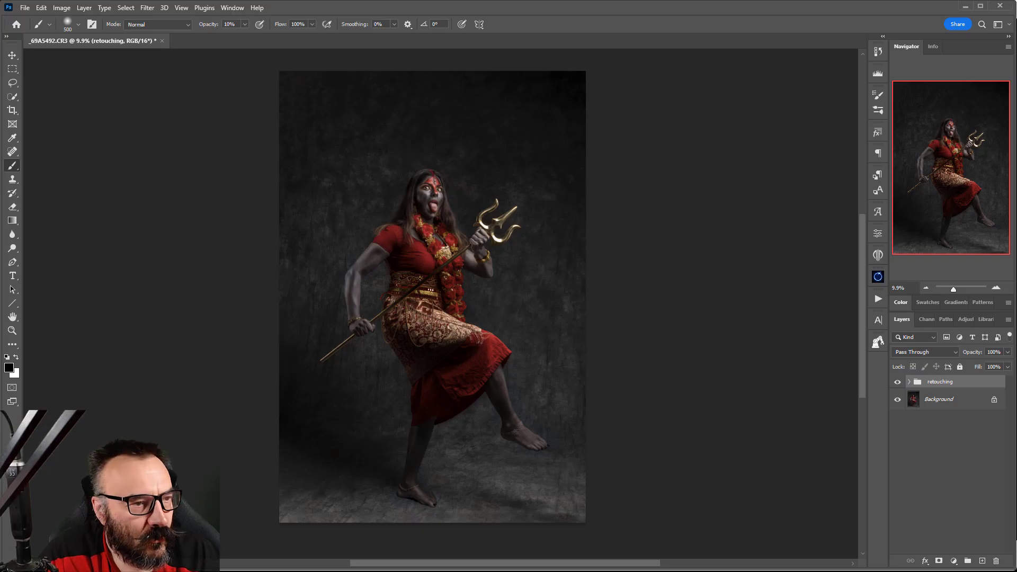
pyautogui.hotkey('alt', 'Tab')
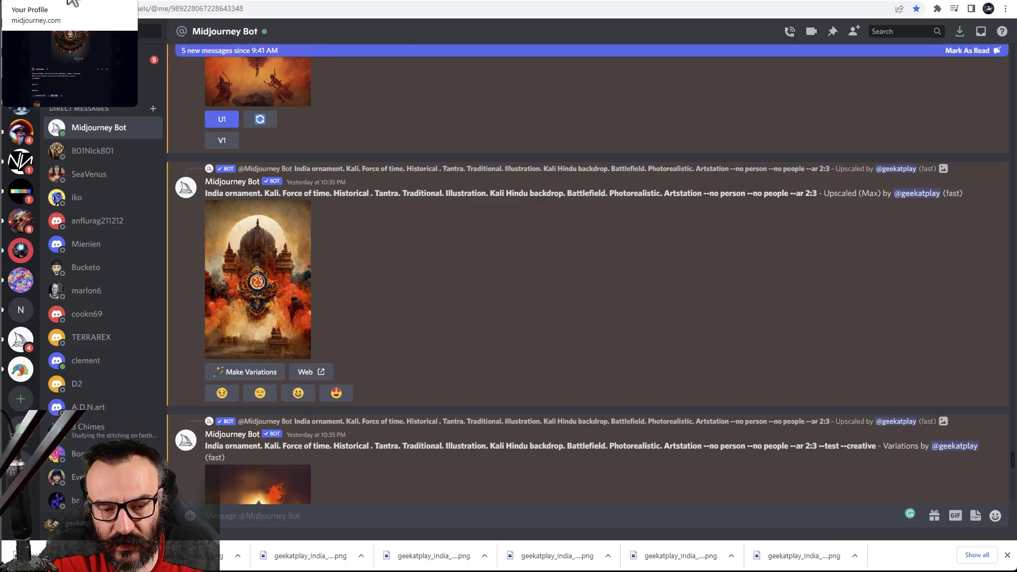
pyautogui.click(70, 2)
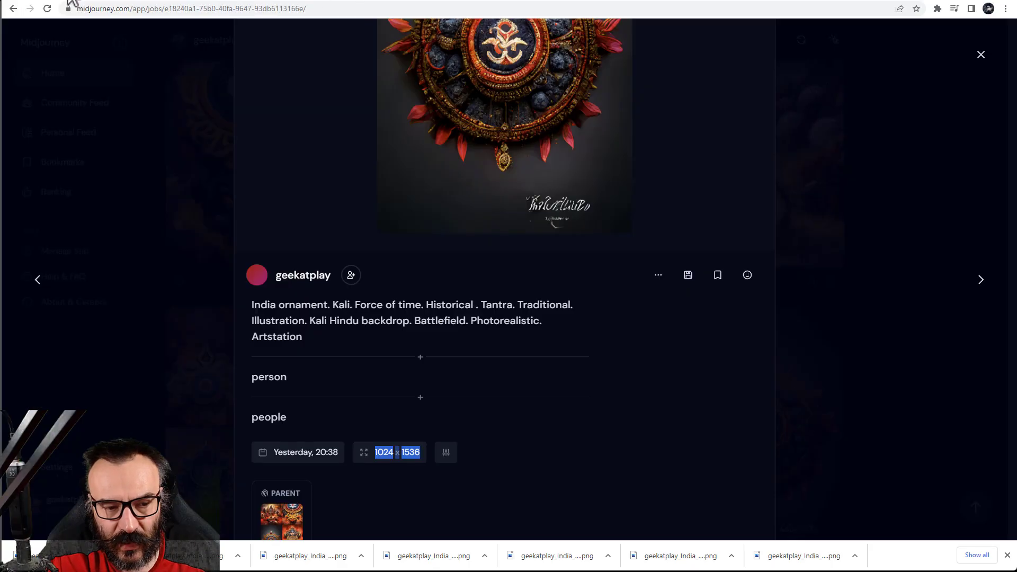
pyautogui.click(858, 284)
pyautogui.scroll(-7, 847, 302)
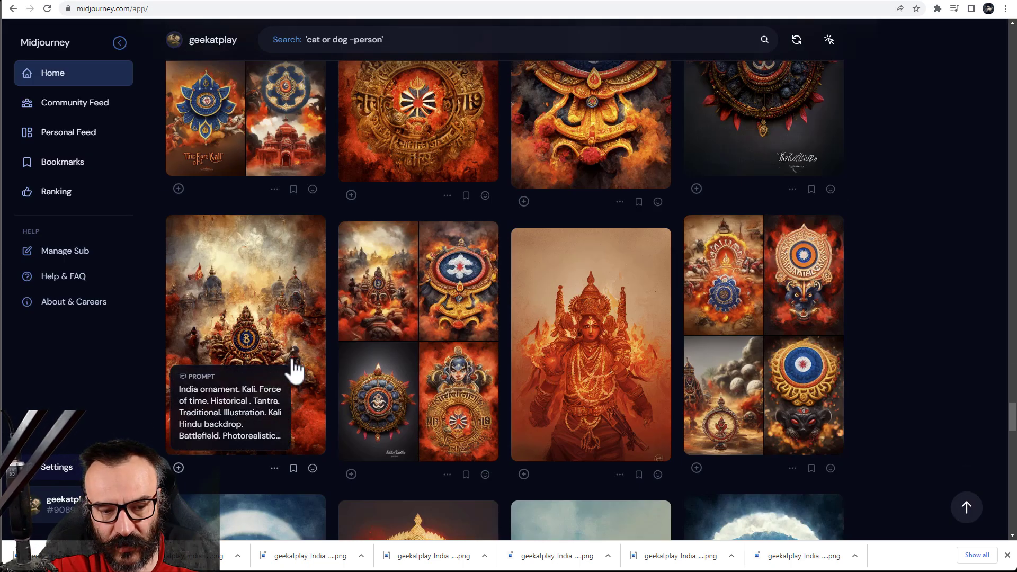
pyautogui.click(294, 340)
pyautogui.scroll(-3, 360, 294)
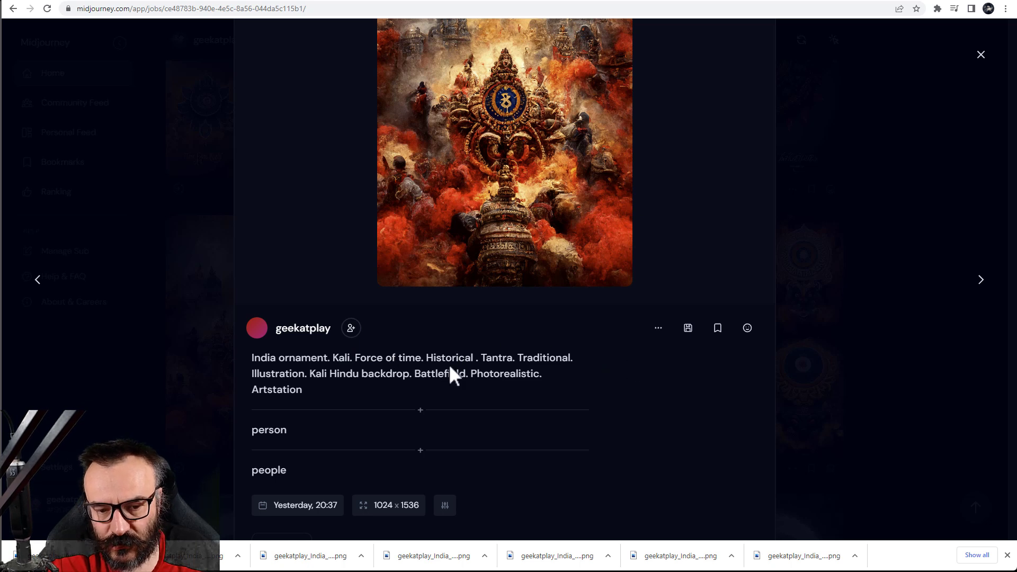
# Examine the prompt's wording, highlighting Traditional, Kali Hindu backdrop, Battlefield and Photorealistic.
pyautogui.moveTo(477, 360); pyautogui.dragTo(486, 358)
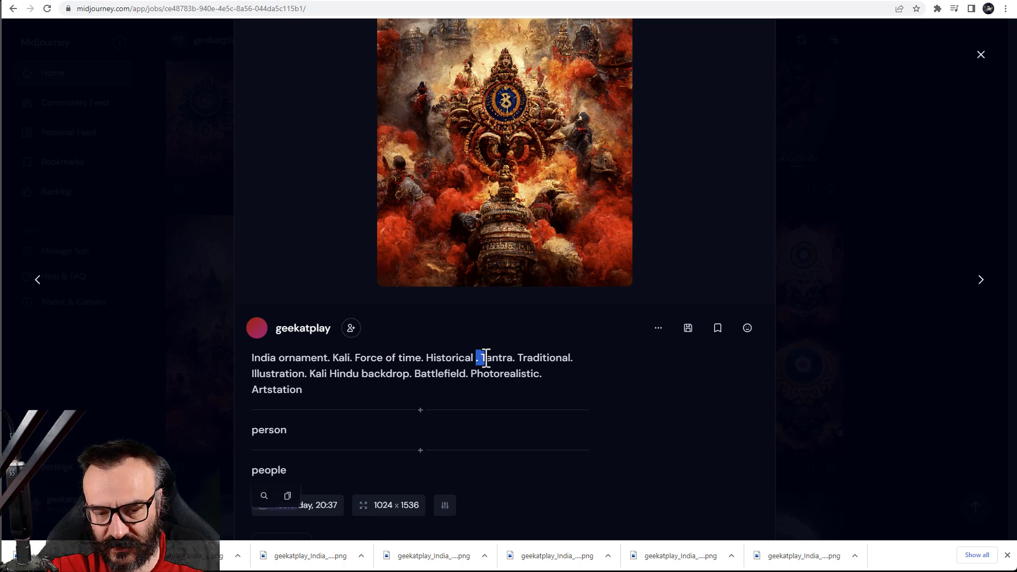
pyautogui.doubleClick(554, 358)
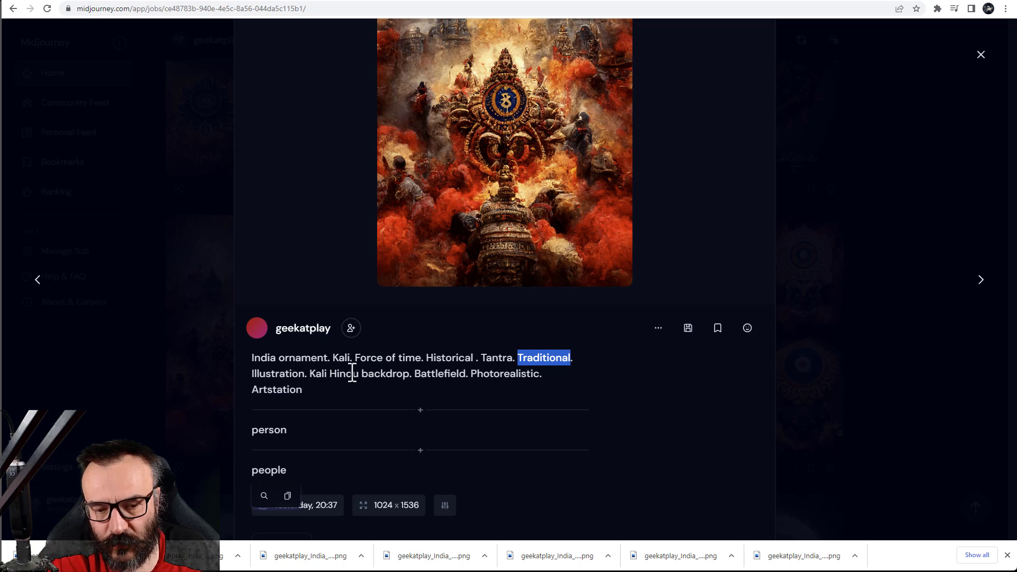
pyautogui.moveTo(311, 374); pyautogui.dragTo(293, 395)
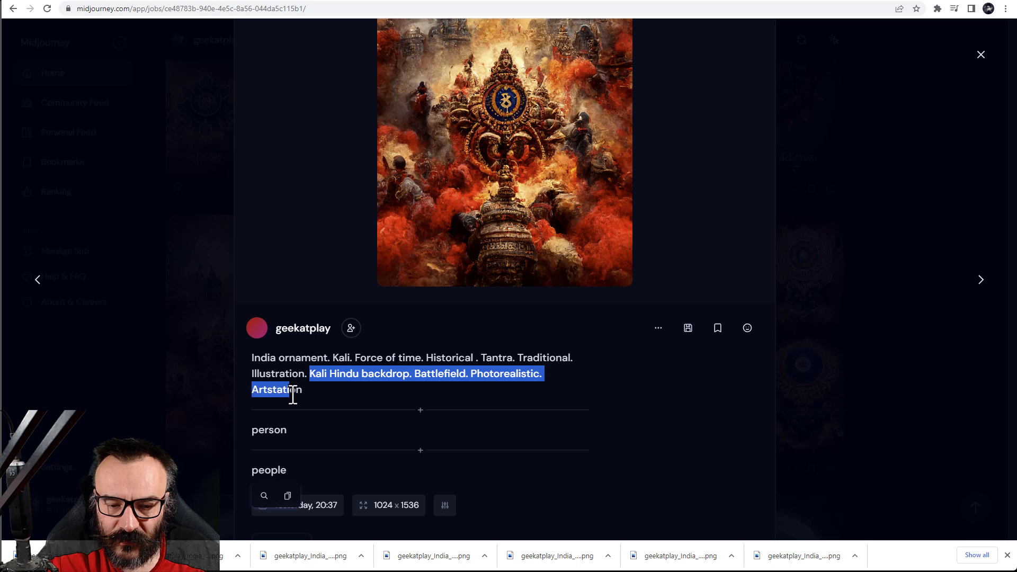
pyautogui.click(348, 379)
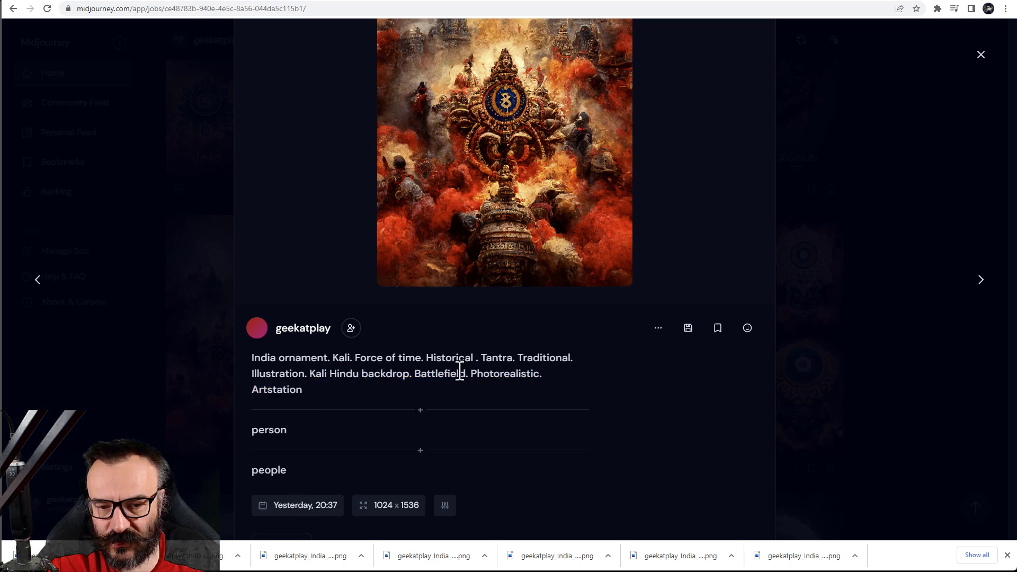
pyautogui.doubleClick(422, 374)
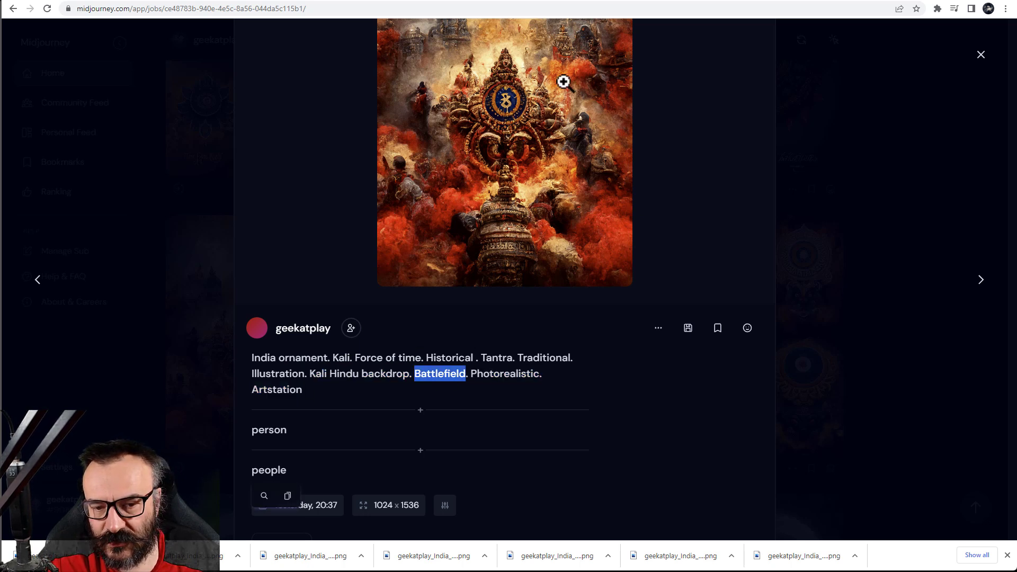
pyautogui.doubleClick(506, 374)
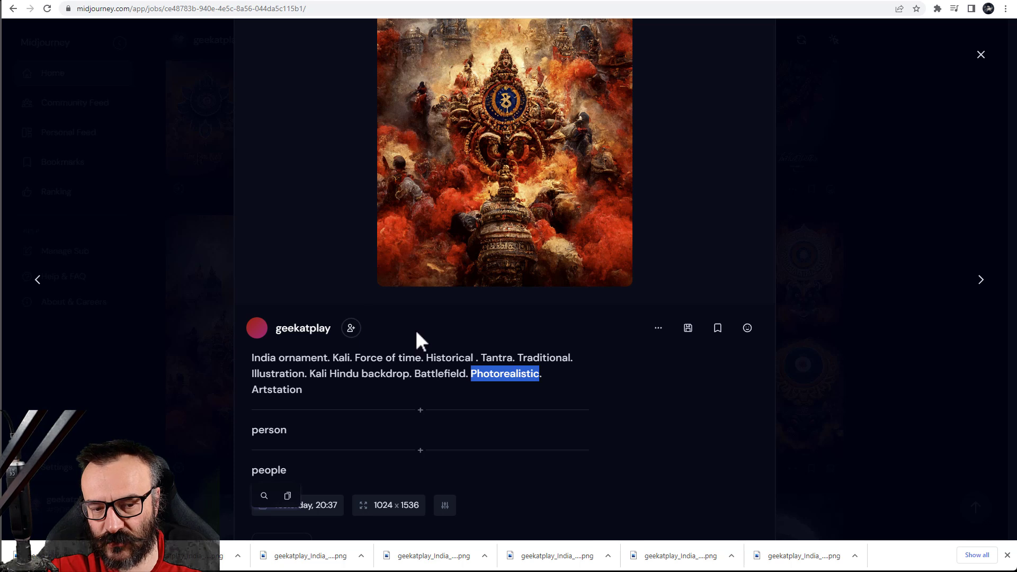
pyautogui.click(488, 349)
# Examine the additional prompt entries person and people below the image's main prompt.
pyautogui.scroll(-3, 477, 369)
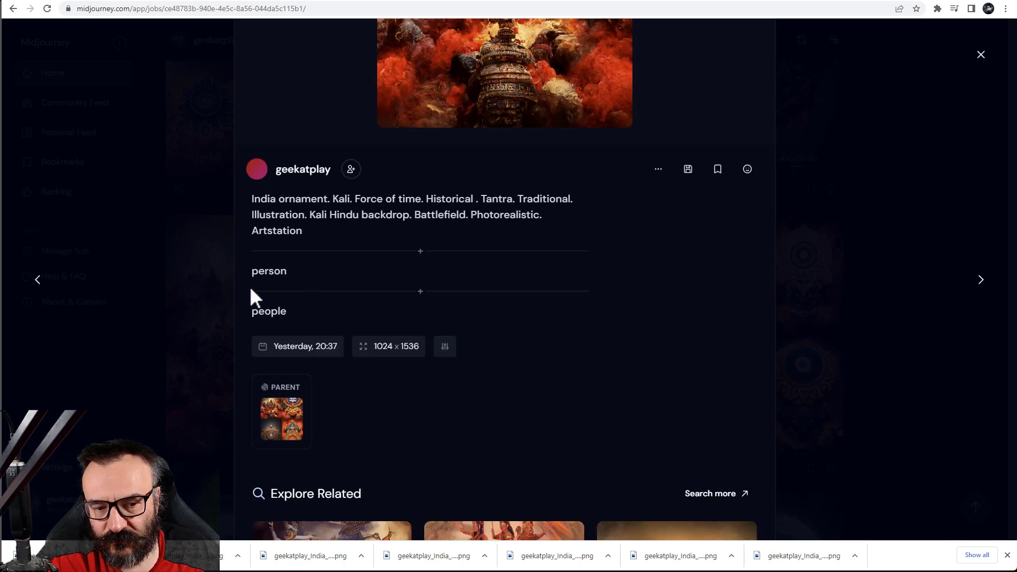
pyautogui.moveTo(293, 284); pyautogui.dragTo(256, 270)
pyautogui.click(279, 307)
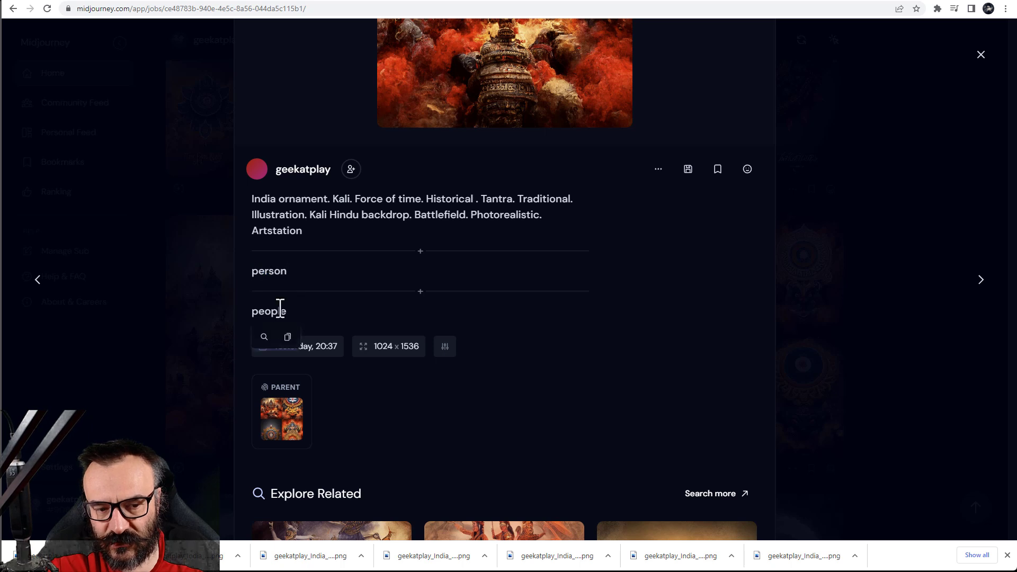
pyautogui.moveTo(279, 307); pyautogui.dragTo(409, 310)
pyautogui.click(639, 293)
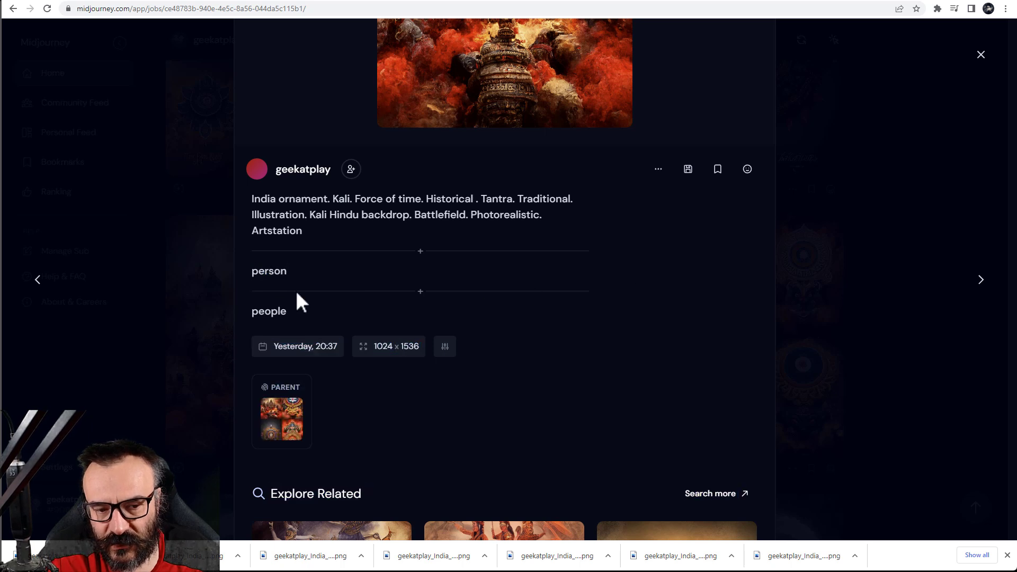
# Switch to the Midjourney Bot chat in Discord and highlight the --no person --no people and --ar 2:3 parameters.
pyautogui.click(226, 1)
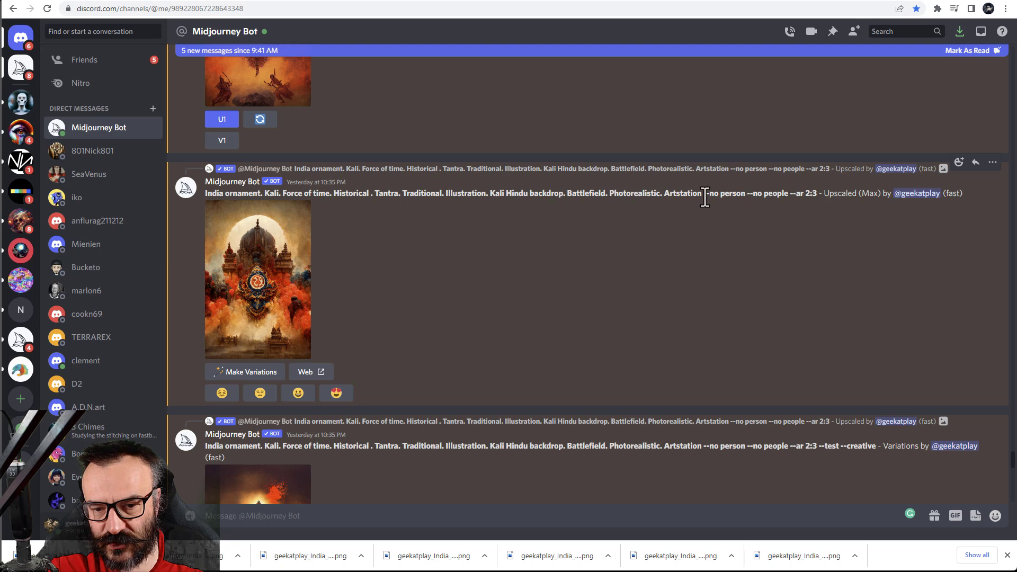
pyautogui.moveTo(705, 196); pyautogui.dragTo(788, 196)
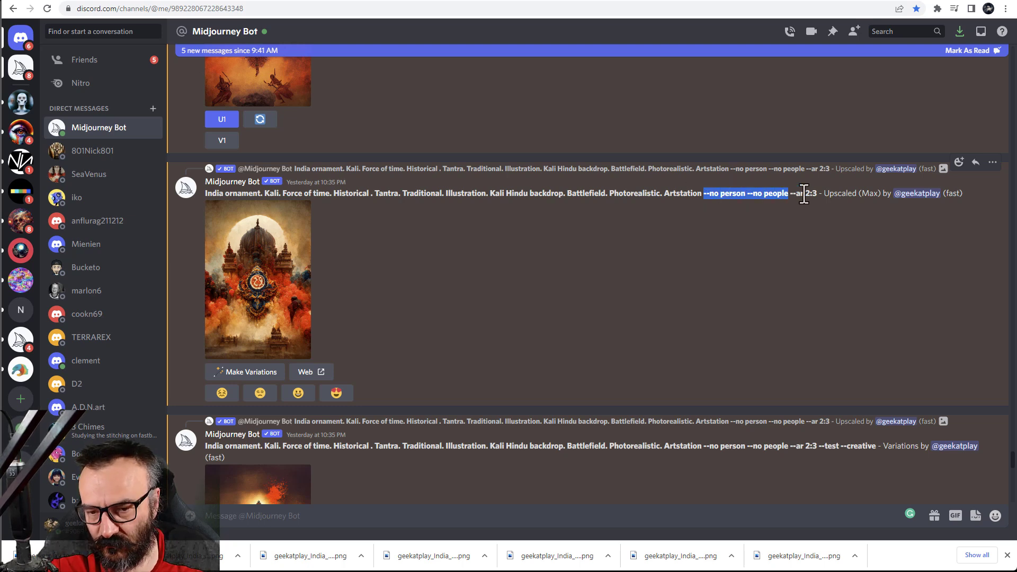
pyautogui.click(765, 195)
pyautogui.moveTo(790, 196); pyautogui.dragTo(816, 192)
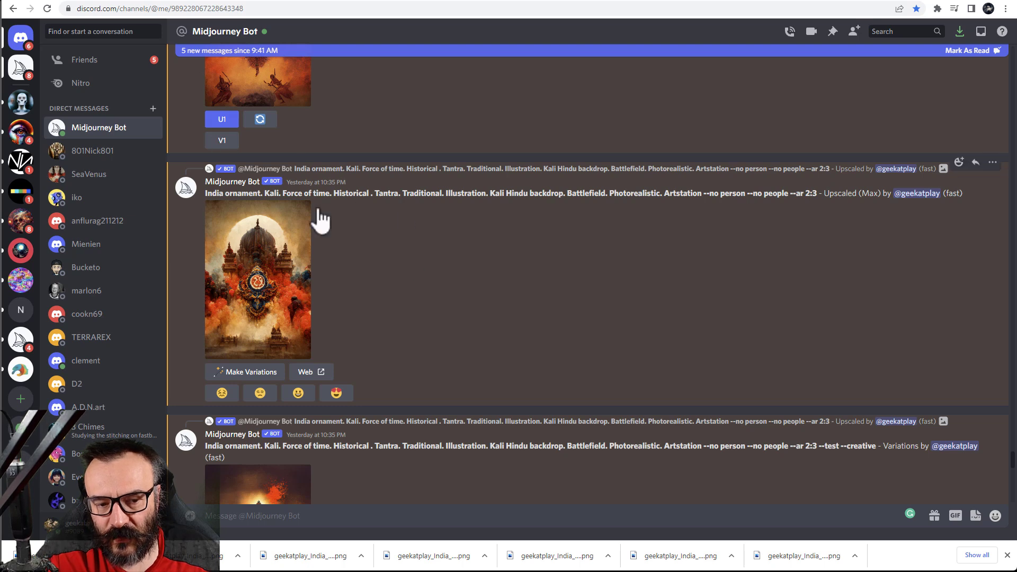
# Look through the neighbouring generated Kali images in the bot chat and switch back to Photoshop.
pyautogui.scroll(-3, 421, 211)
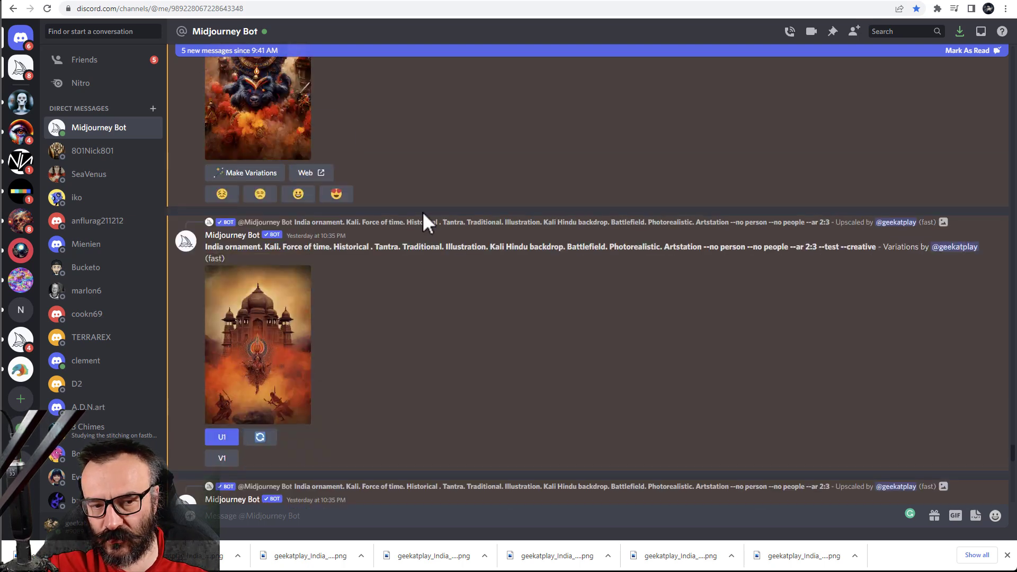
pyautogui.scroll(8, 421, 212)
pyautogui.scroll(2, 377, 166)
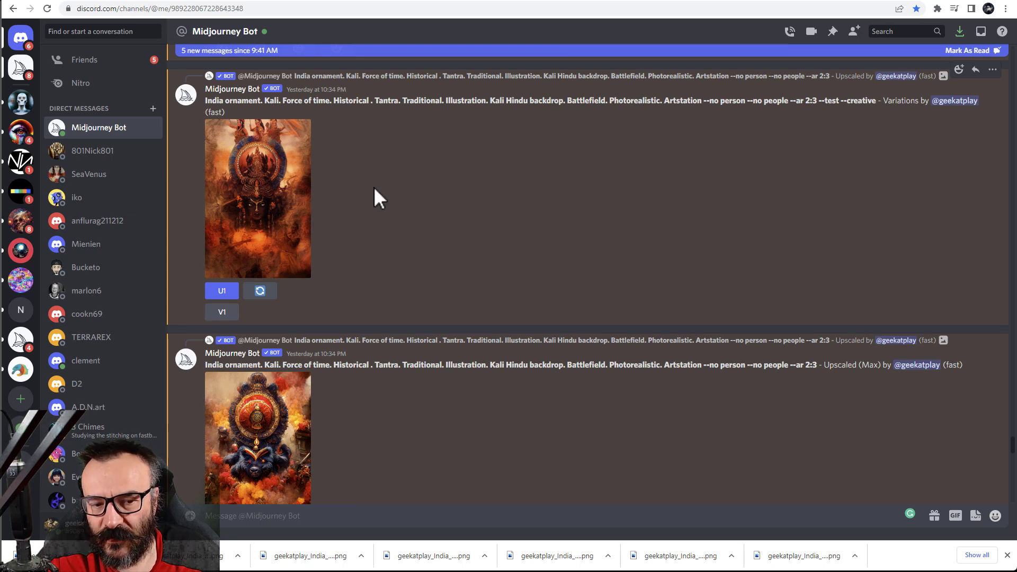
pyautogui.hotkey('alt', 'Tab')
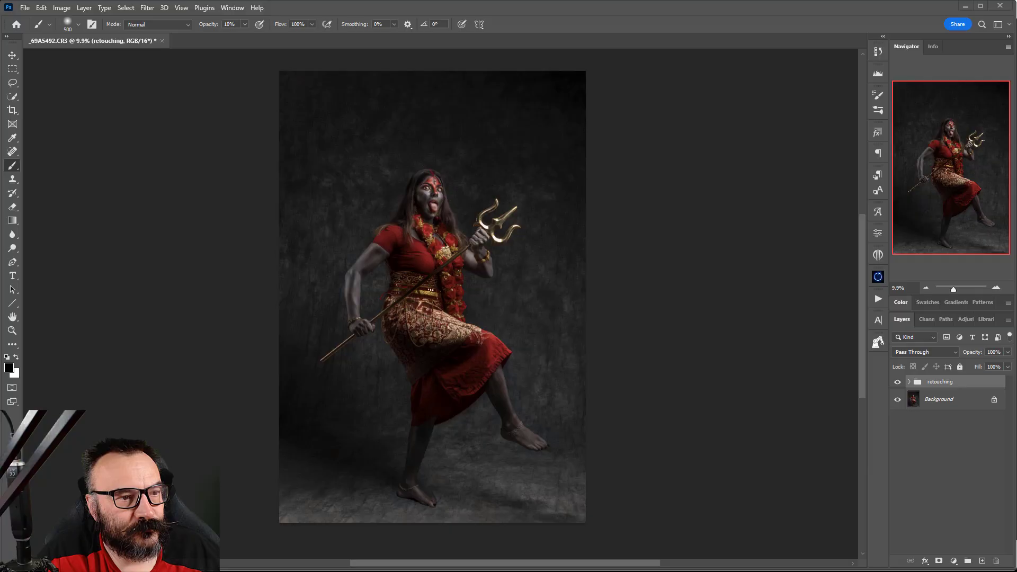
# Place the upscaled ornament image over the portrait and scale it to 27.40% so it covers the whole canvas.
pyautogui.moveTo(232, 233); pyautogui.dragTo(421, 45)
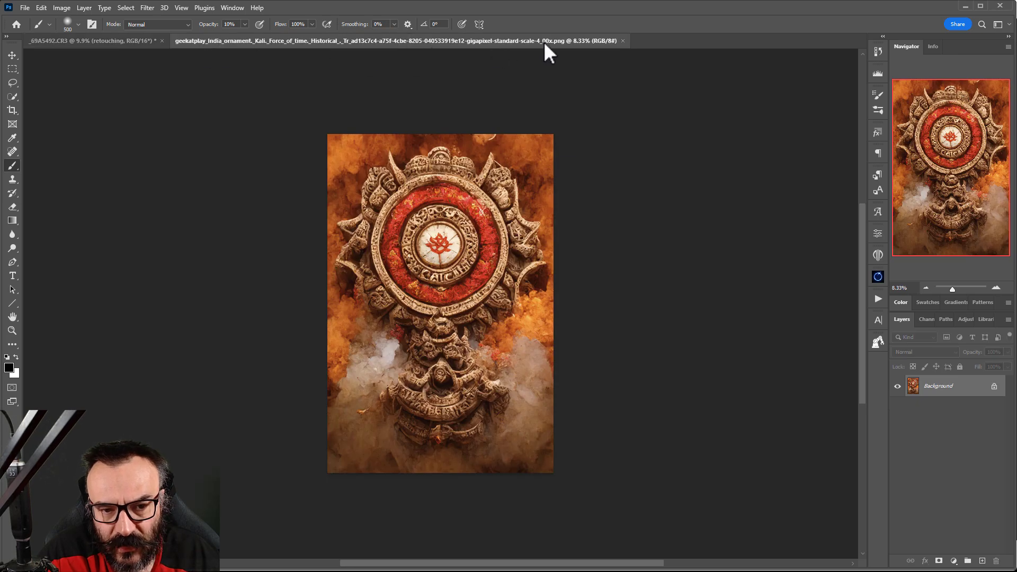
pyautogui.click(623, 40)
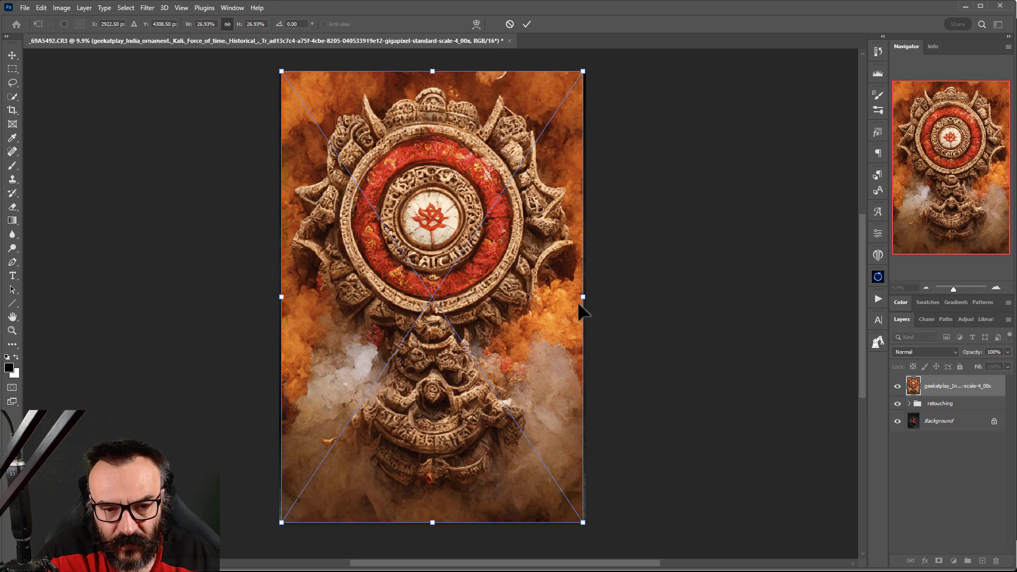
pyautogui.moveTo(583, 298); pyautogui.dragTo(585, 297)
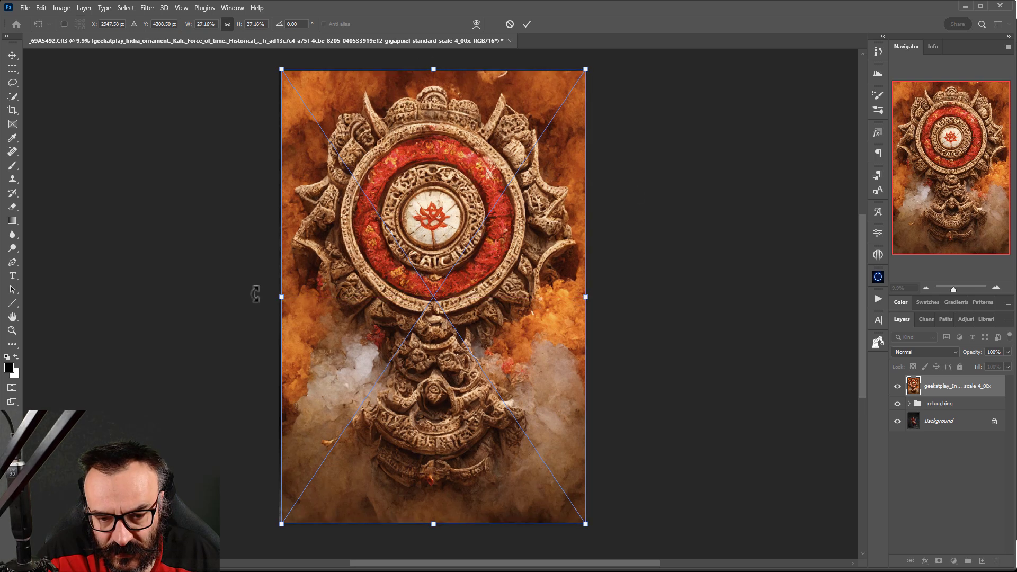
pyautogui.moveTo(282, 298); pyautogui.dragTo(279, 298)
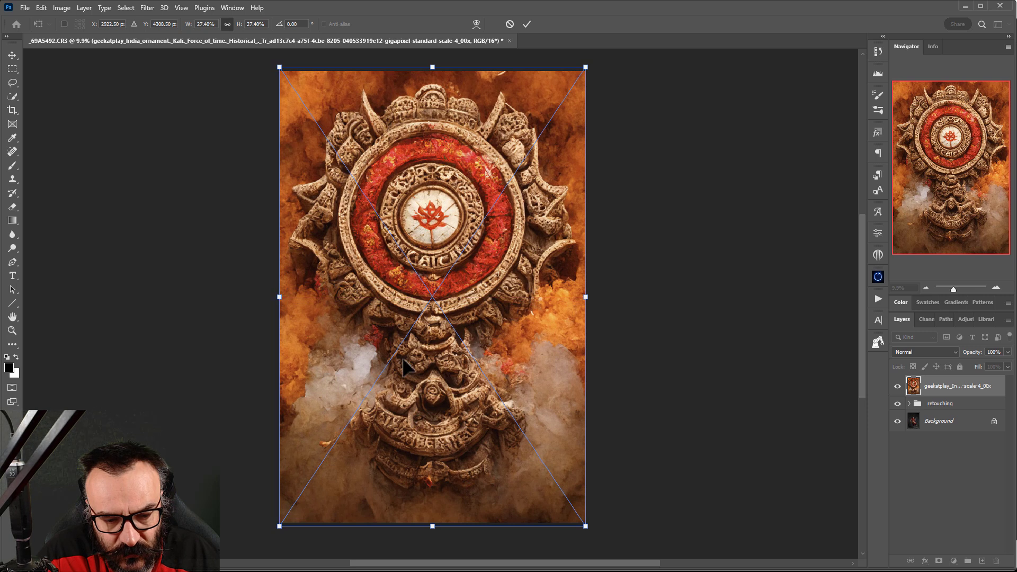
pyautogui.press('Return')
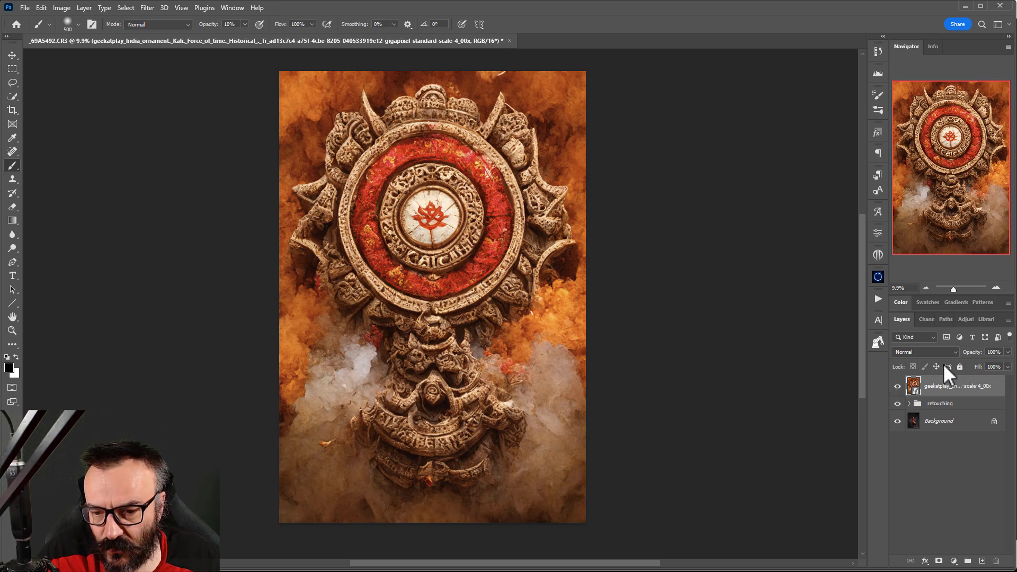
# Set the ornament layer's blend mode to Soft Light and hide the layer with an inverted layer mask.
pyautogui.click(955, 350)
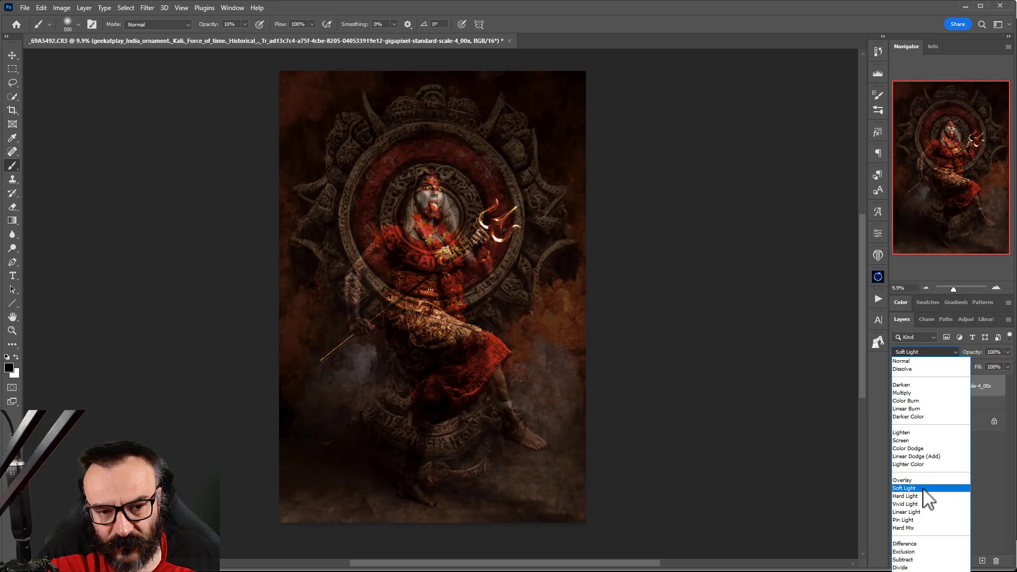
pyautogui.click(925, 490)
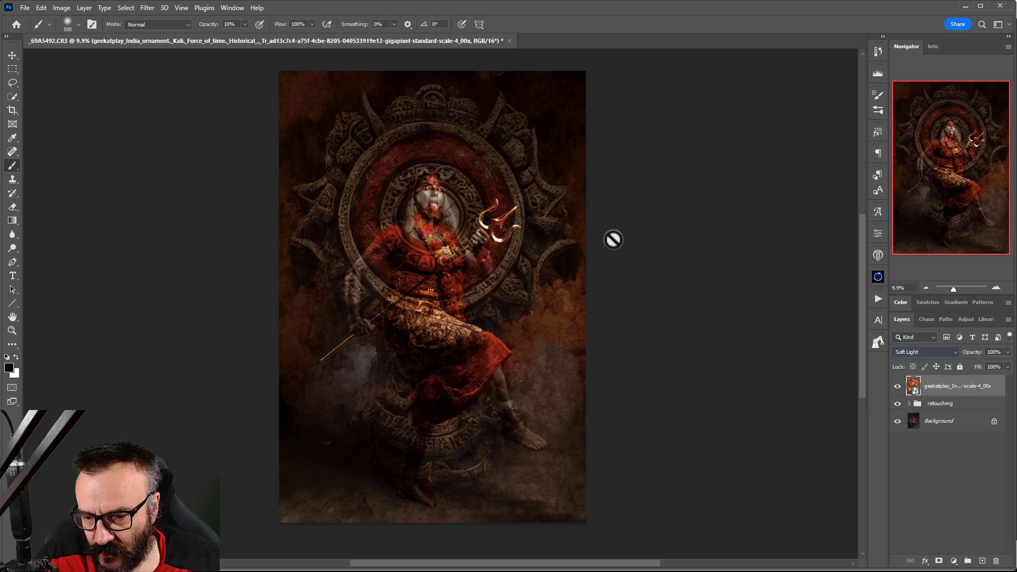
pyautogui.click(939, 561)
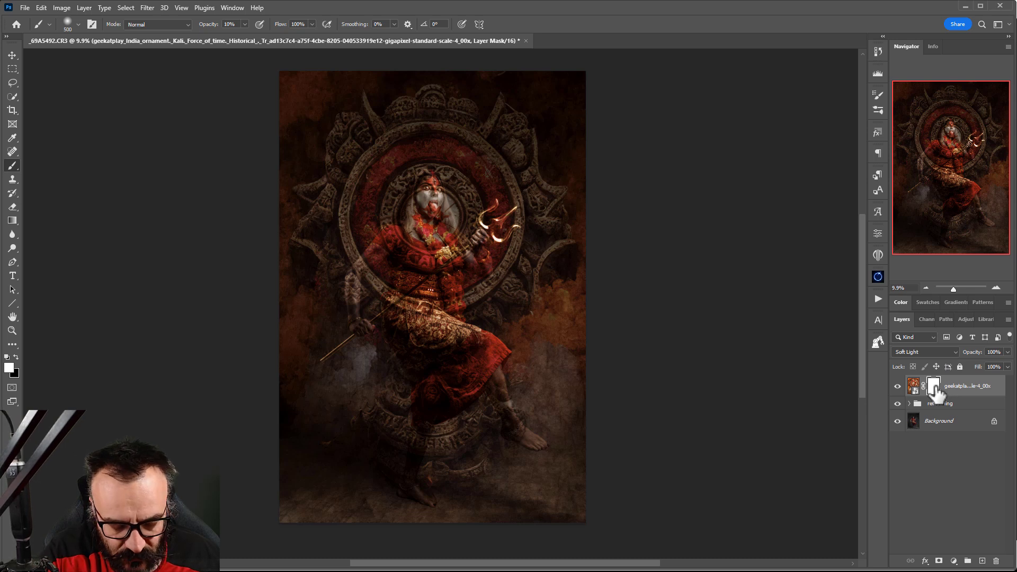
pyautogui.hotkey('ctrl', 'i')
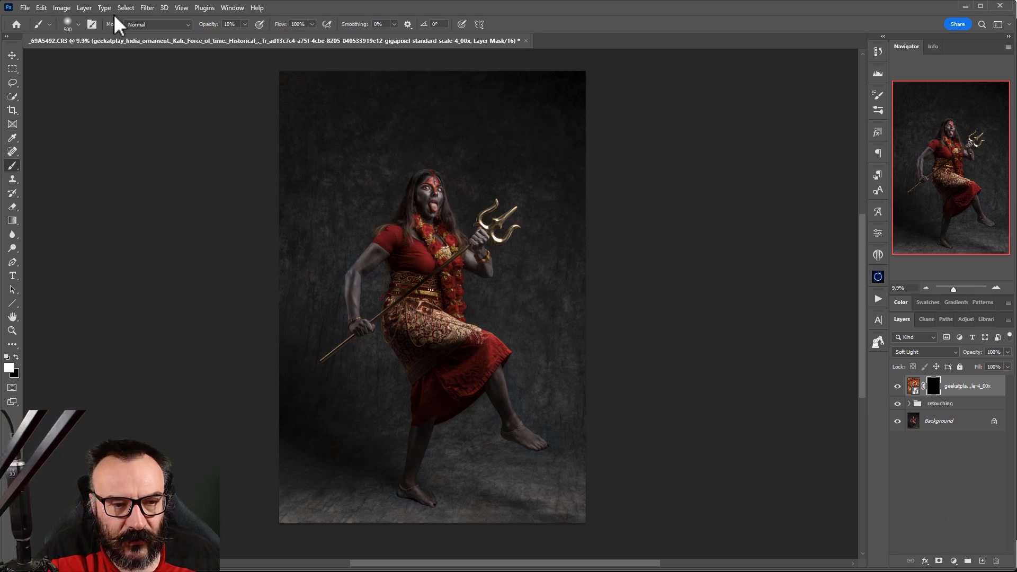
# Paint white on the mask at 10%, then 30% brush opacity to faintly reveal the ornament beside the figure's head and shoulder.
pyautogui.rightClick(349, 128)
pyautogui.click(173, 177)
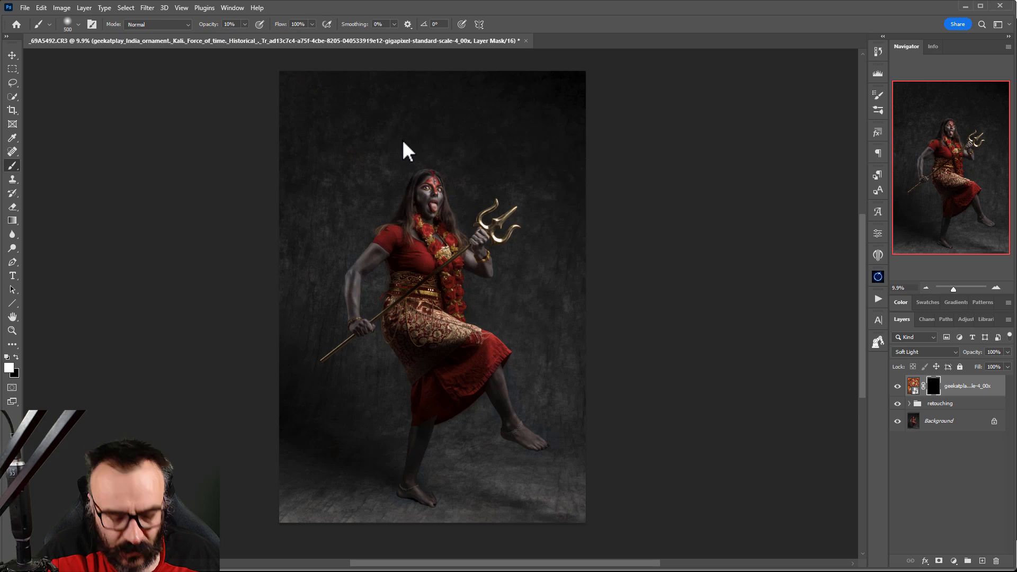
pyautogui.scroll(6, 402, 138)
pyautogui.moveTo(293, 333); pyautogui.dragTo(416, 193)
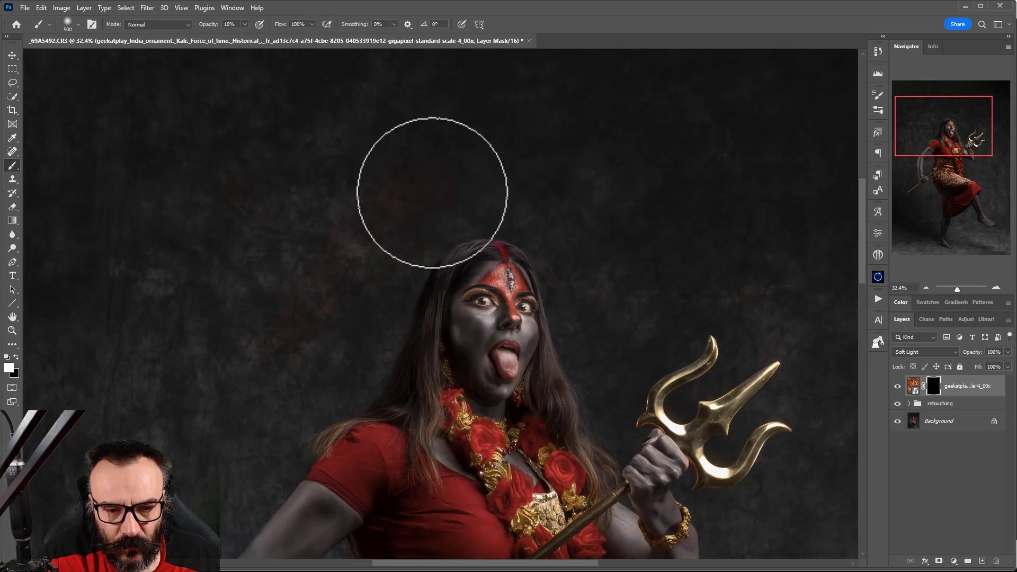
pyautogui.moveTo(329, 374)
pyautogui.mouseDown()
pyautogui.moveTo(490, 194)
pyautogui.moveTo(563, 177)
pyautogui.moveTo(232, 272)
pyautogui.mouseUp()
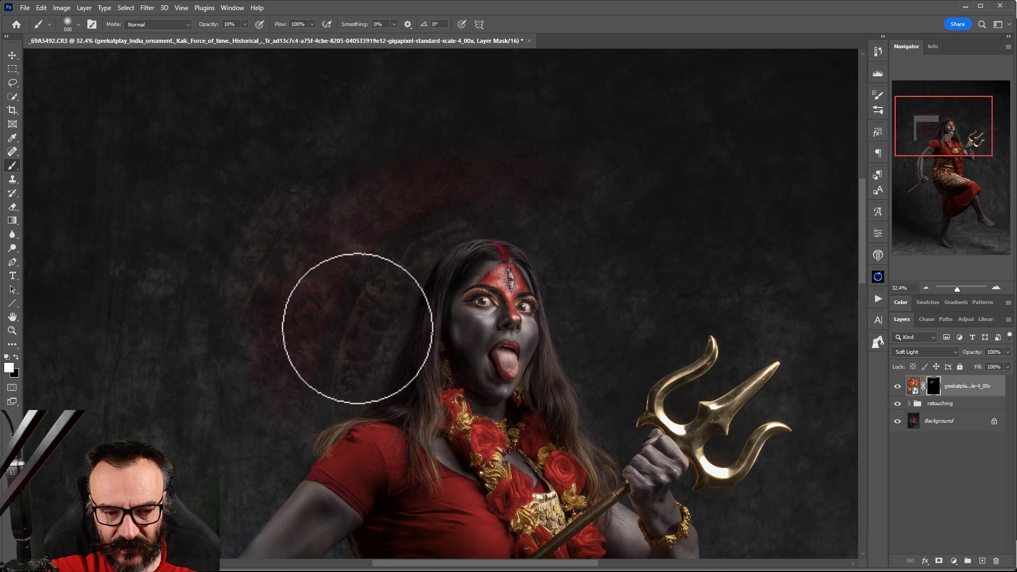
pyautogui.press('3')
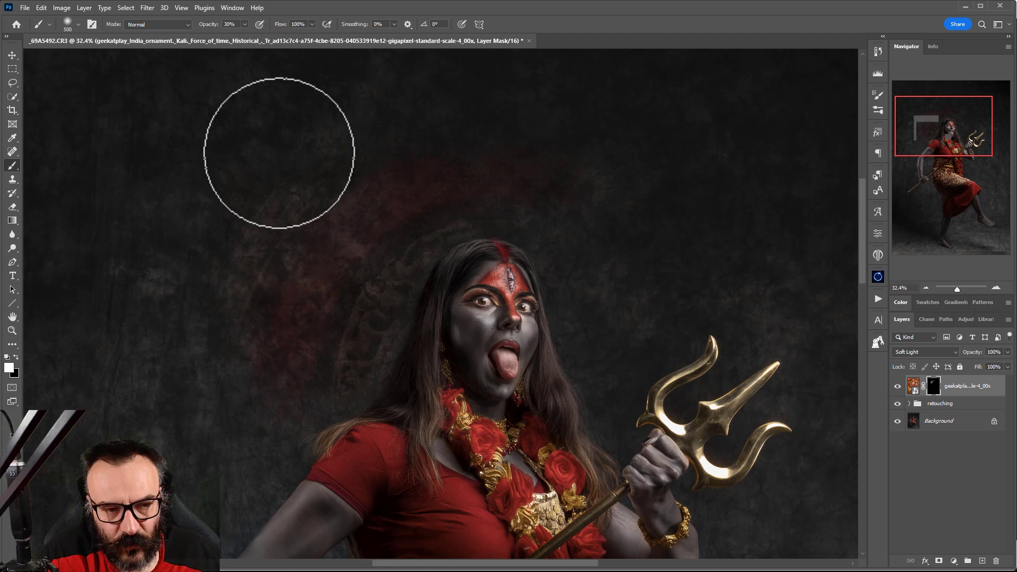
pyautogui.moveTo(350, 275)
pyautogui.mouseDown()
pyautogui.moveTo(358, 325)
pyautogui.moveTo(312, 387)
pyautogui.moveTo(427, 166)
pyautogui.moveTo(291, 302)
pyautogui.moveTo(295, 329)
pyautogui.moveTo(270, 371)
pyautogui.mouseUp()
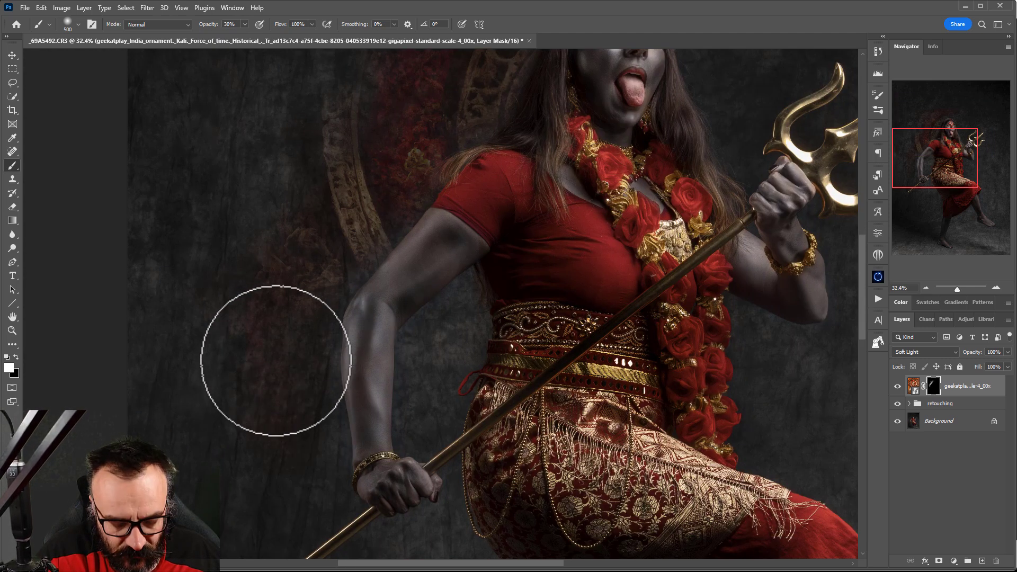
# Reveal the ornament at 100% brush opacity in the backdrop on both sides of the figure, keeping clear of the body.
pyautogui.press('0')
pyautogui.moveTo(313, 186)
pyautogui.mouseDown()
pyautogui.moveTo(173, 175)
pyautogui.moveTo(323, 131)
pyautogui.moveTo(285, 163)
pyautogui.moveTo(299, 215)
pyautogui.moveTo(269, 249)
pyautogui.moveTo(246, 376)
pyautogui.moveTo(352, 208)
pyautogui.moveTo(253, 462)
pyautogui.moveTo(297, 333)
pyautogui.moveTo(299, 497)
pyautogui.moveTo(303, 443)
pyautogui.moveTo(226, 511)
pyautogui.moveTo(158, 480)
pyautogui.mouseUp()
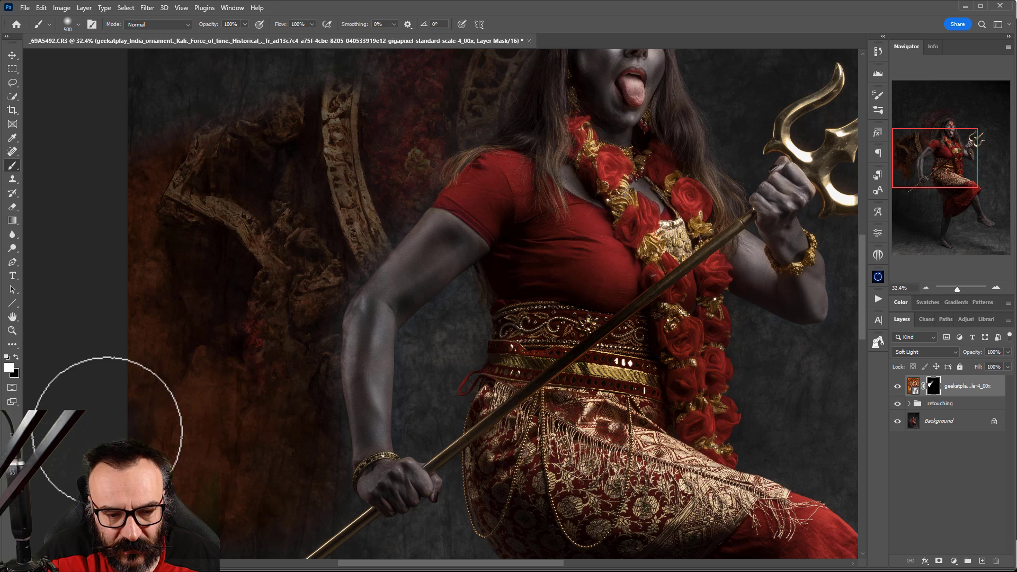
pyautogui.moveTo(188, 211); pyautogui.dragTo(204, 368)
pyautogui.moveTo(344, 307)
pyautogui.mouseDown()
pyautogui.moveTo(260, 269)
pyautogui.moveTo(341, 179)
pyautogui.moveTo(536, 127)
pyautogui.moveTo(426, 174)
pyautogui.moveTo(541, 131)
pyautogui.moveTo(637, 234)
pyautogui.moveTo(592, 181)
pyautogui.moveTo(630, 313)
pyautogui.moveTo(689, 217)
pyautogui.moveTo(716, 234)
pyautogui.moveTo(686, 277)
pyautogui.moveTo(771, 175)
pyautogui.moveTo(429, 116)
pyautogui.moveTo(441, 133)
pyautogui.moveTo(595, 137)
pyautogui.moveTo(602, 192)
pyautogui.moveTo(502, 181)
pyautogui.moveTo(474, 213)
pyautogui.moveTo(576, 317)
pyautogui.moveTo(600, 325)
pyautogui.moveTo(487, 341)
pyautogui.moveTo(496, 334)
pyautogui.moveTo(590, 444)
pyautogui.moveTo(635, 464)
pyautogui.mouseUp()
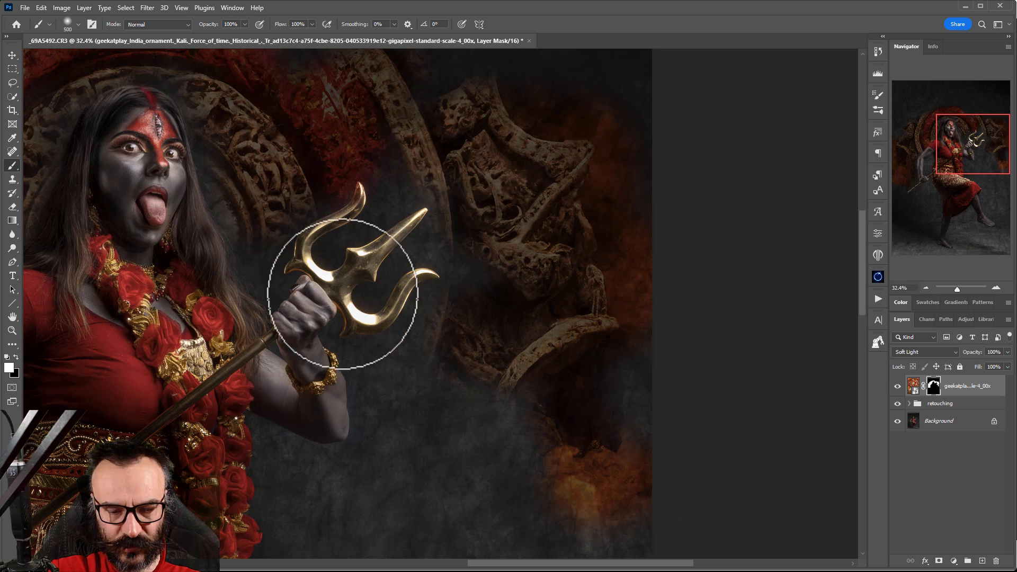
# Reduce the brush size to 150 and reveal the ornament between the long hair and the trident.
pyautogui.scroll(5, 265, 249)
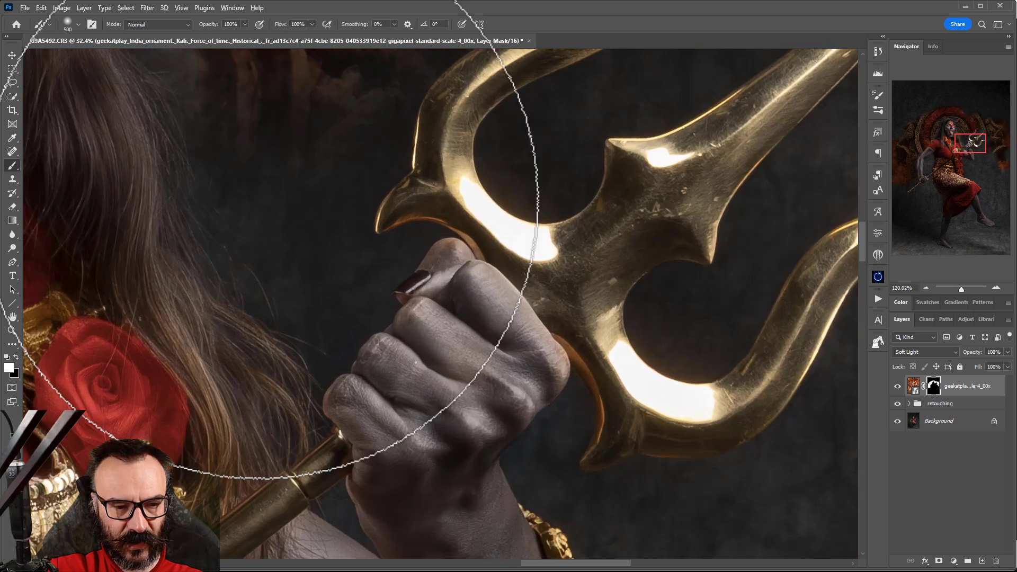
pyautogui.moveTo(268, 212); pyautogui.dragTo(408, 461)
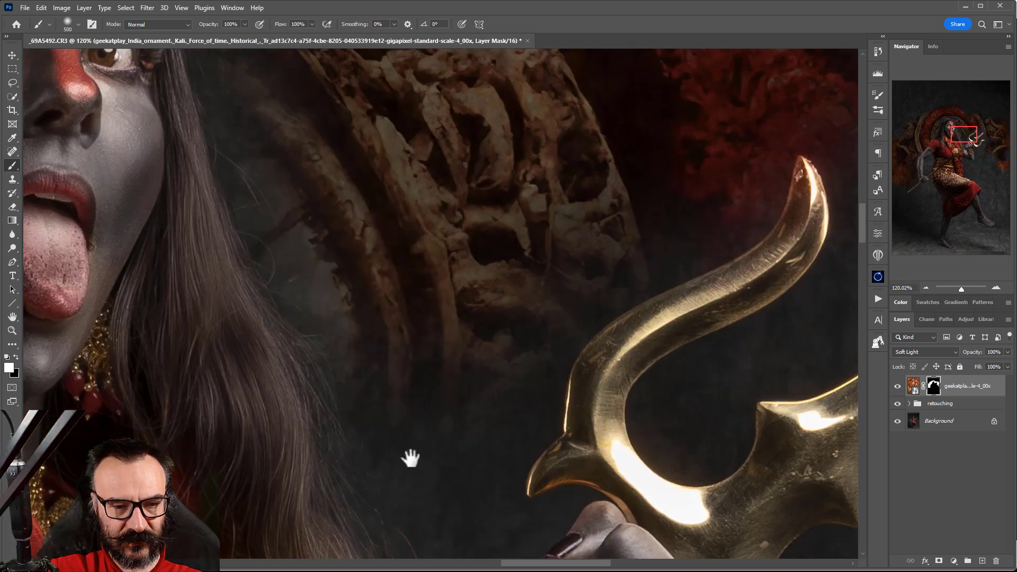
pyautogui.press('[')
pyautogui.press('[')
pyautogui.press('[')
pyautogui.press('[')
pyautogui.press('[')
pyautogui.press('[')
pyautogui.press('[')
pyautogui.press('[')
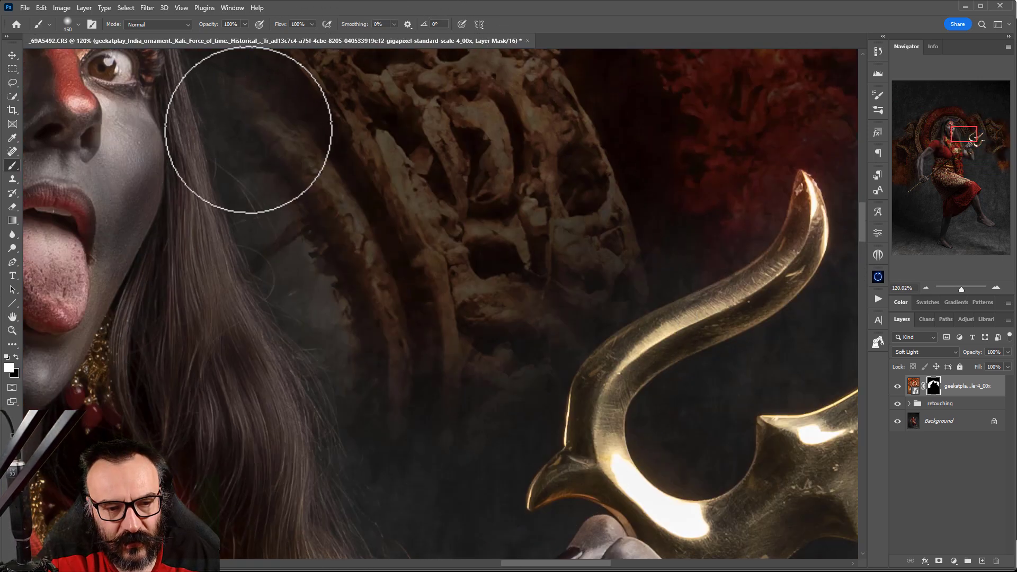
pyautogui.moveTo(252, 120)
pyautogui.mouseDown()
pyautogui.moveTo(295, 270)
pyautogui.moveTo(418, 386)
pyautogui.moveTo(342, 205)
pyautogui.moveTo(288, 191)
pyautogui.moveTo(373, 370)
pyautogui.moveTo(389, 312)
pyautogui.moveTo(387, 177)
pyautogui.mouseUp()
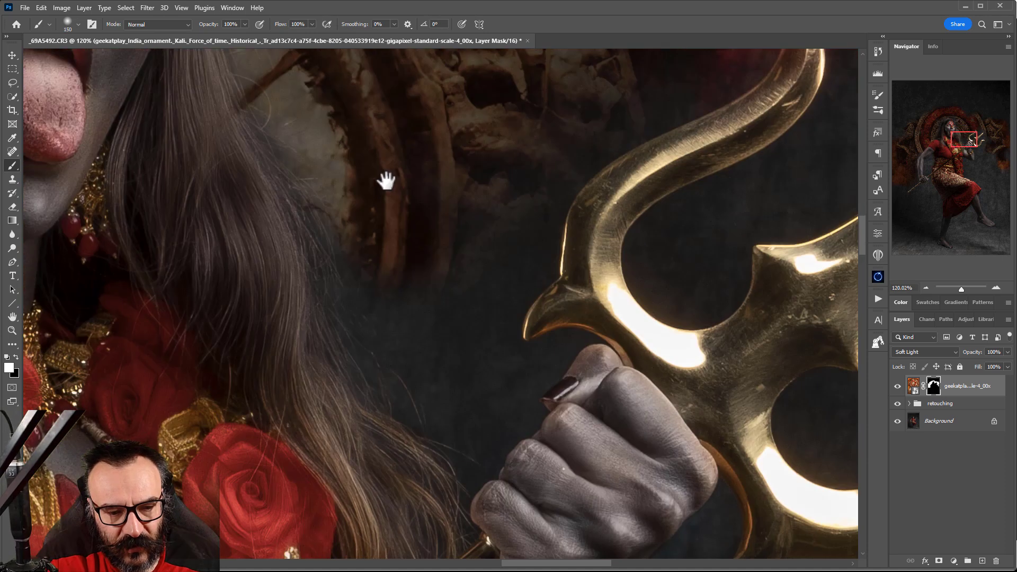
pyautogui.moveTo(337, 207)
pyautogui.mouseDown()
pyautogui.moveTo(357, 311)
pyautogui.moveTo(351, 339)
pyautogui.moveTo(421, 381)
pyautogui.moveTo(428, 355)
pyautogui.mouseUp()
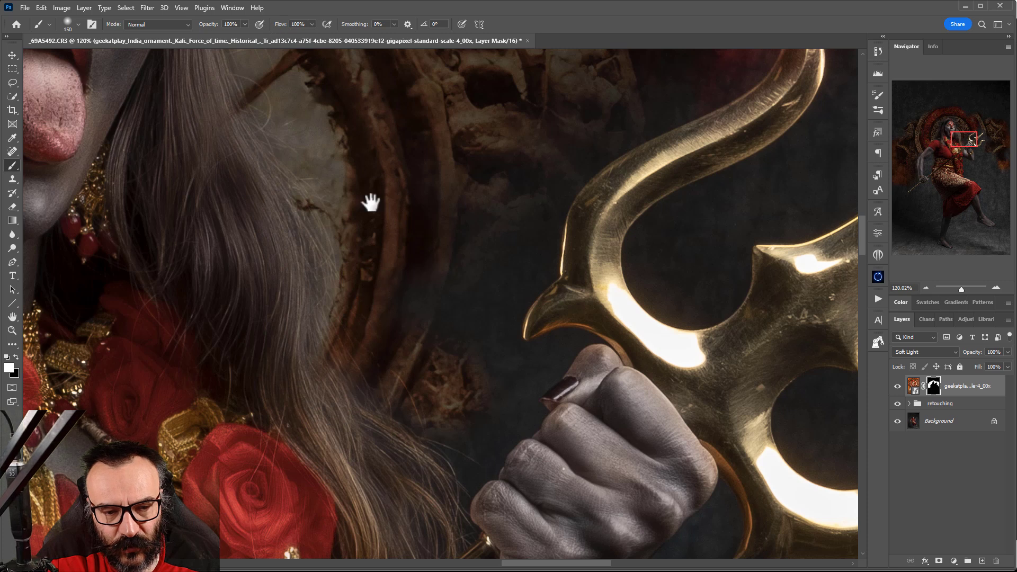
# Reveal the ornament closely around the top of the head and down the backdrop to the upper arm.
pyautogui.moveTo(371, 200); pyautogui.dragTo(522, 570)
pyautogui.moveTo(413, 327)
pyautogui.mouseDown()
pyautogui.moveTo(410, 266)
pyautogui.moveTo(390, 170)
pyautogui.moveTo(397, 255)
pyautogui.moveTo(381, 163)
pyautogui.mouseUp()
pyautogui.moveTo(449, 217); pyautogui.dragTo(620, 470)
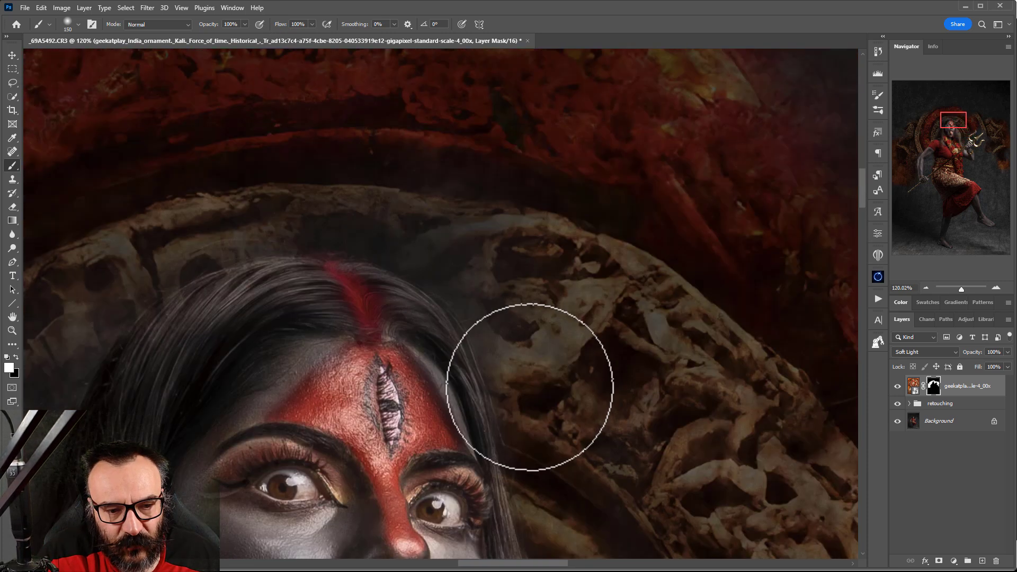
pyautogui.moveTo(522, 364)
pyautogui.mouseDown()
pyautogui.moveTo(479, 283)
pyautogui.moveTo(436, 250)
pyautogui.moveTo(359, 223)
pyautogui.moveTo(267, 217)
pyautogui.moveTo(173, 230)
pyautogui.moveTo(79, 274)
pyautogui.moveTo(183, 250)
pyautogui.moveTo(399, 131)
pyautogui.mouseUp()
pyautogui.moveTo(348, 152)
pyautogui.mouseDown()
pyautogui.moveTo(277, 234)
pyautogui.moveTo(294, 201)
pyautogui.moveTo(295, 265)
pyautogui.moveTo(193, 488)
pyautogui.moveTo(370, 141)
pyautogui.mouseUp()
pyautogui.moveTo(328, 230)
pyautogui.mouseDown()
pyautogui.moveTo(340, 254)
pyautogui.moveTo(154, 484)
pyautogui.moveTo(474, 160)
pyautogui.moveTo(336, 336)
pyautogui.moveTo(452, 123)
pyautogui.moveTo(352, 272)
pyautogui.moveTo(209, 431)
pyautogui.mouseUp()
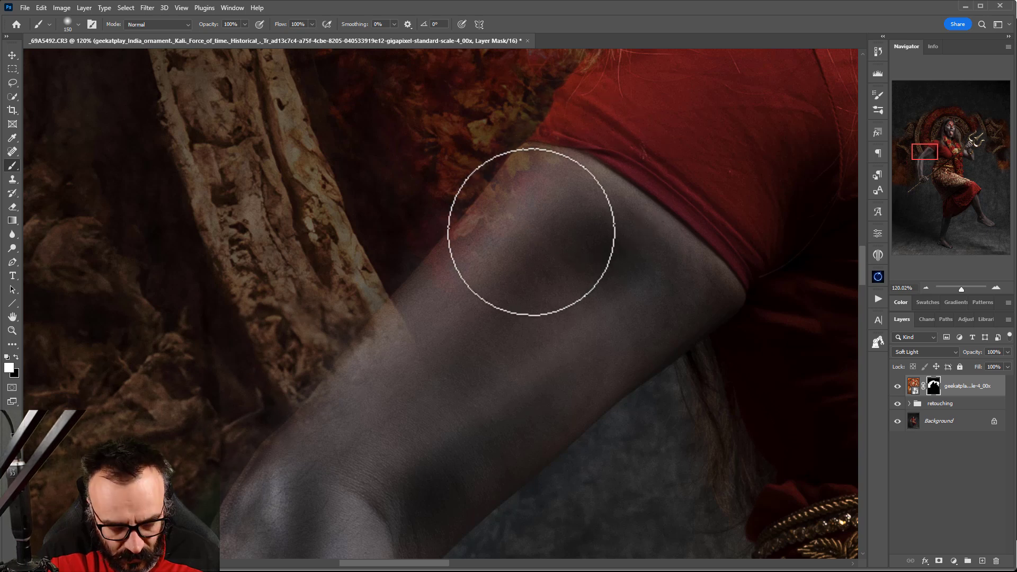
# Paint black on the mask with a size 70 brush to remove the ornament from the upper arm below the red sleeve.
pyautogui.press('x')
pyautogui.press('[')
pyautogui.press('[')
pyautogui.press('[')
pyautogui.press('[')
pyautogui.press('[')
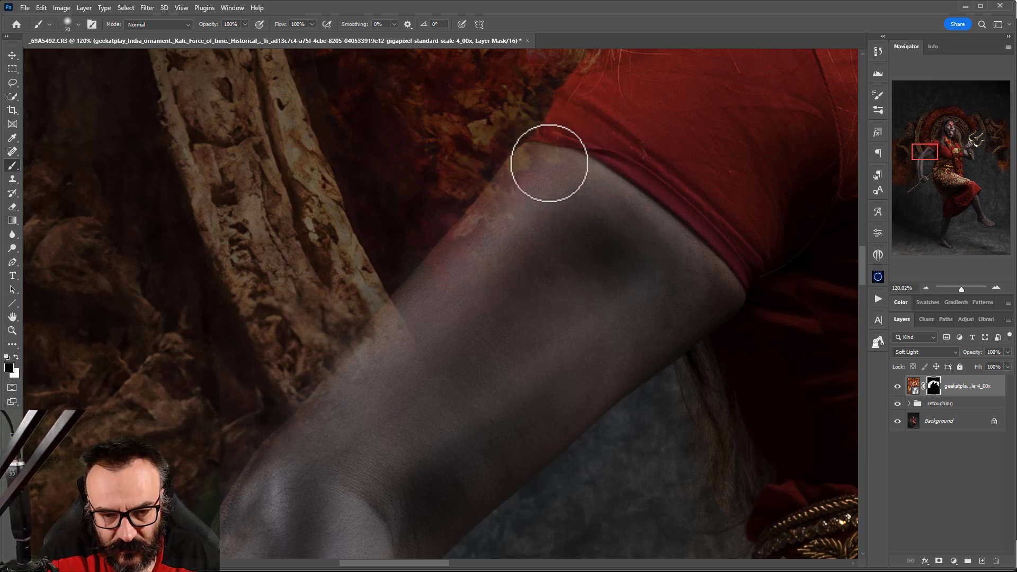
pyautogui.moveTo(548, 164)
pyautogui.mouseDown()
pyautogui.moveTo(441, 287)
pyautogui.moveTo(616, 127)
pyautogui.mouseUp()
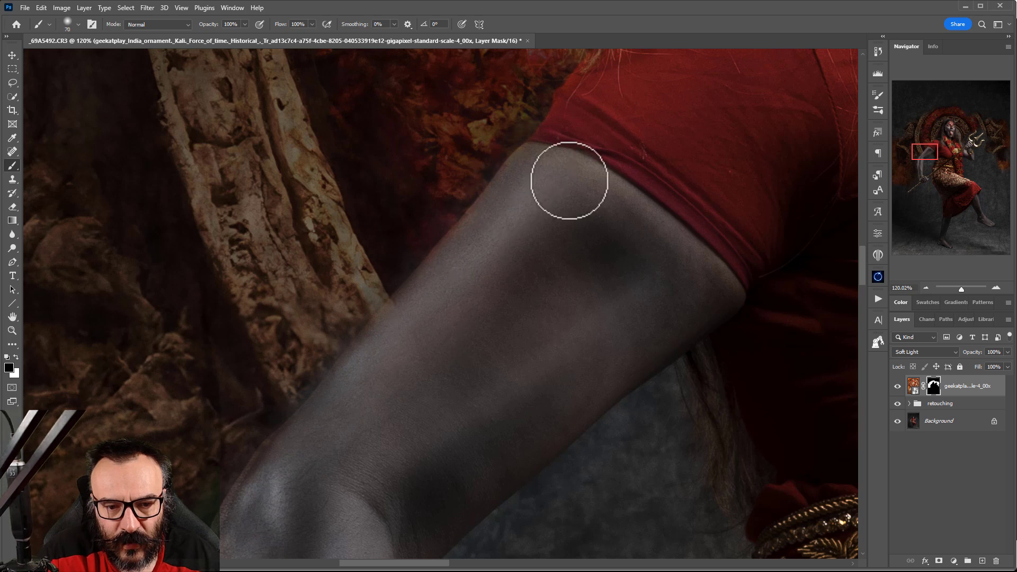
# Refine the mask along the elbow and forearm, clearing the skin and revealing the ornament up to the arm's outer edge.
pyautogui.moveTo(367, 338); pyautogui.dragTo(601, 74)
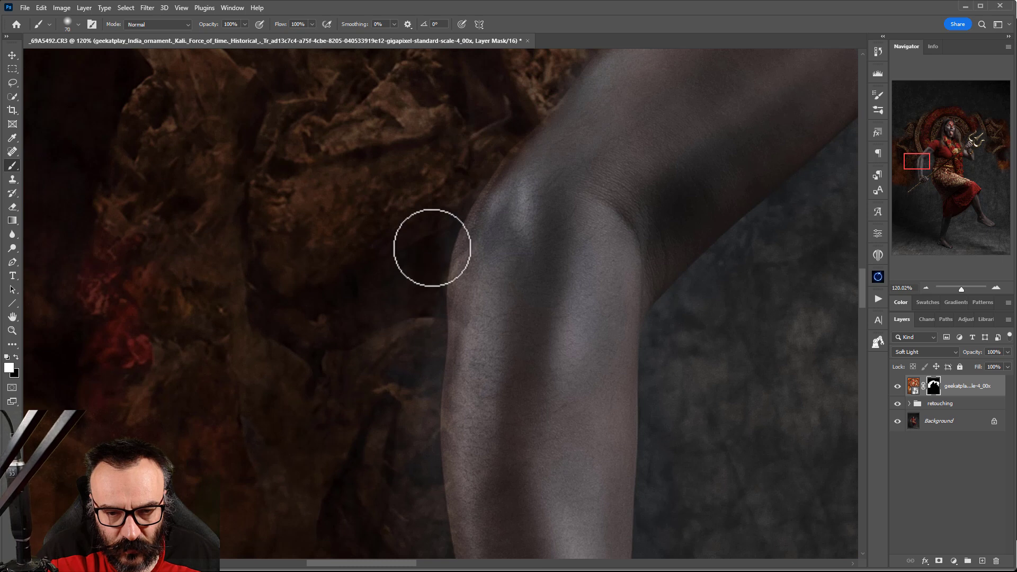
pyautogui.press('x')
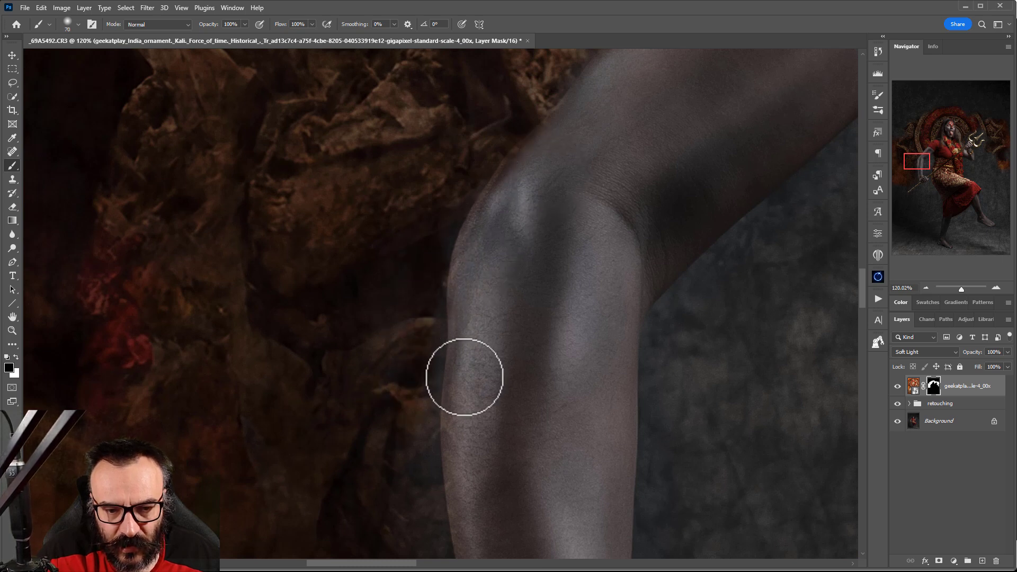
pyautogui.moveTo(478, 487); pyautogui.dragTo(549, 184)
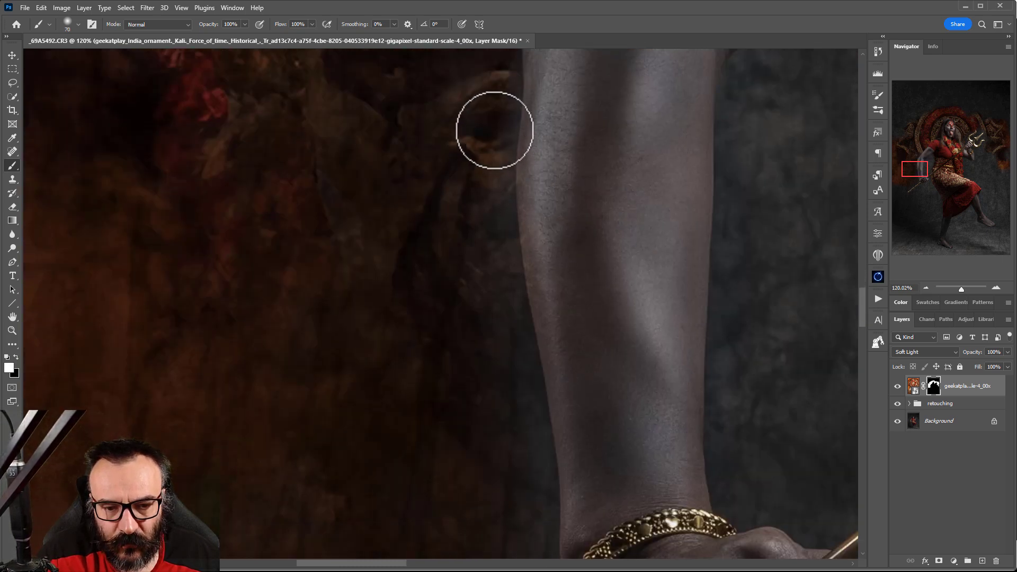
pyautogui.moveTo(494, 130)
pyautogui.mouseDown()
pyautogui.moveTo(499, 349)
pyautogui.moveTo(498, 279)
pyautogui.mouseUp()
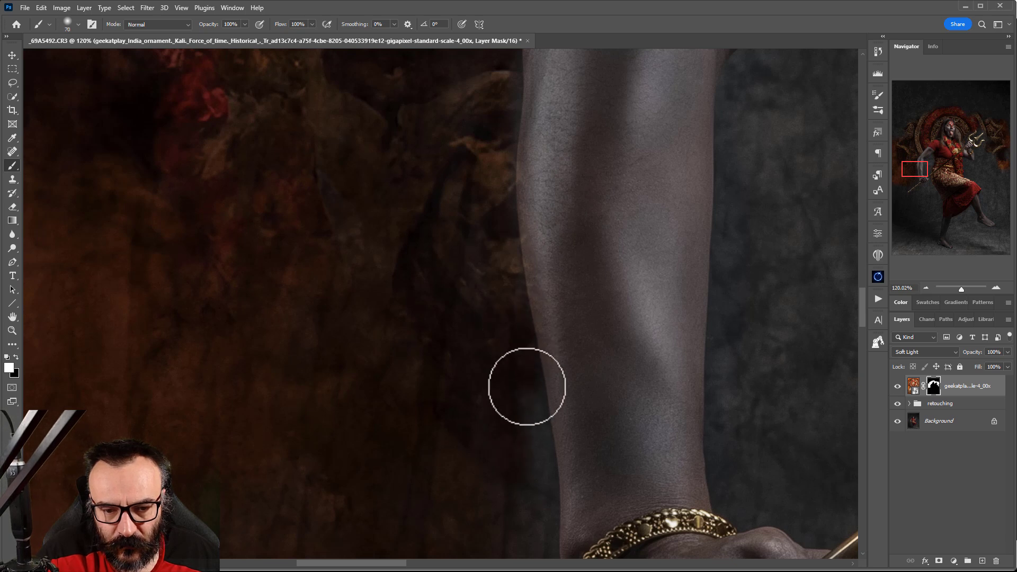
# Reveal the ornament backdrop around the wrist and lower hand and along both sides of the trident's shaft to its end.
pyautogui.moveTo(527, 387)
pyautogui.mouseDown()
pyautogui.moveTo(545, 523)
pyautogui.moveTo(599, 215)
pyautogui.moveTo(577, 87)
pyautogui.mouseUp()
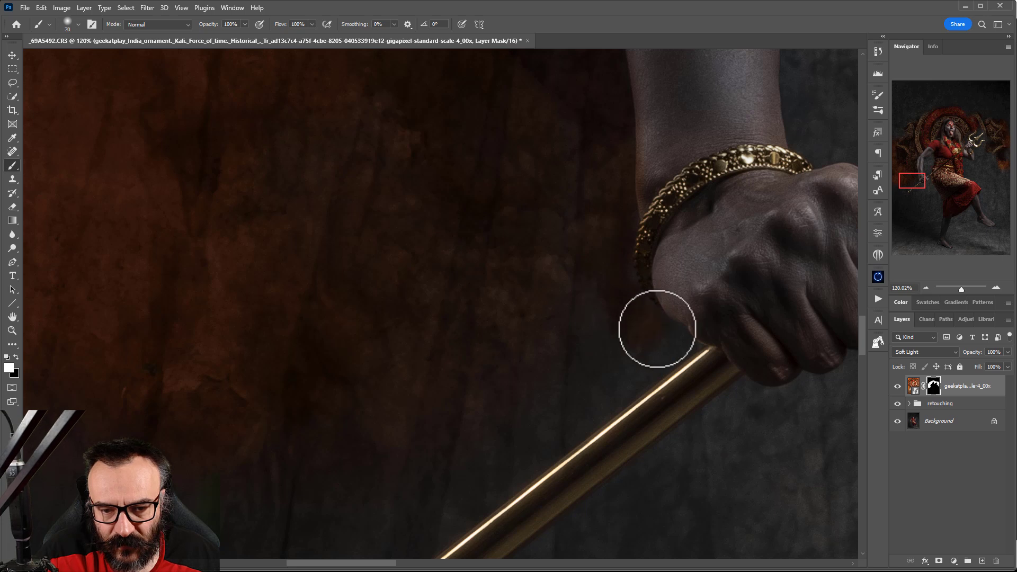
pyautogui.moveTo(633, 318); pyautogui.dragTo(643, 154)
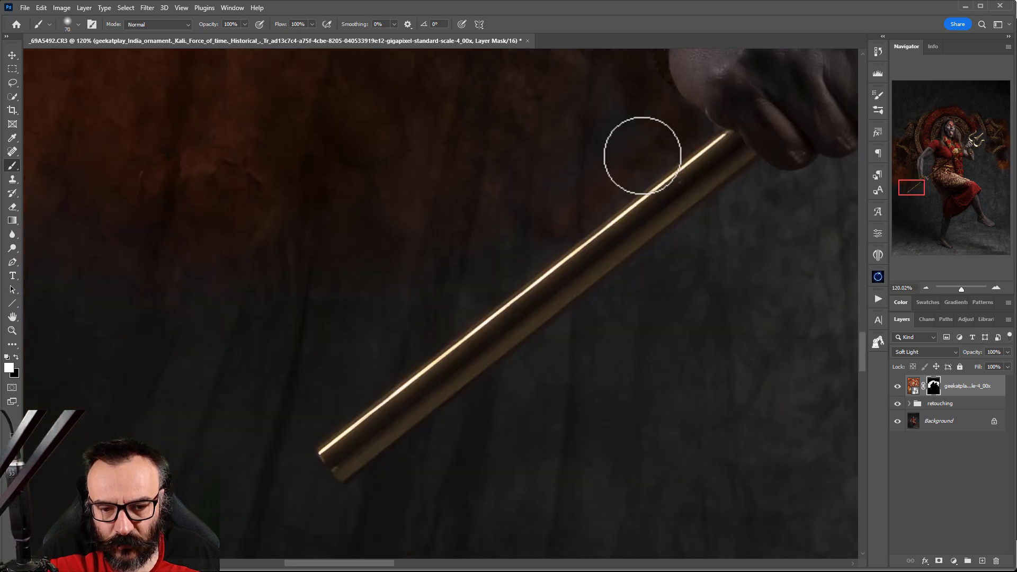
pyautogui.moveTo(486, 281)
pyautogui.mouseDown()
pyautogui.moveTo(387, 323)
pyautogui.moveTo(397, 346)
pyautogui.moveTo(438, 326)
pyautogui.moveTo(360, 389)
pyautogui.mouseUp()
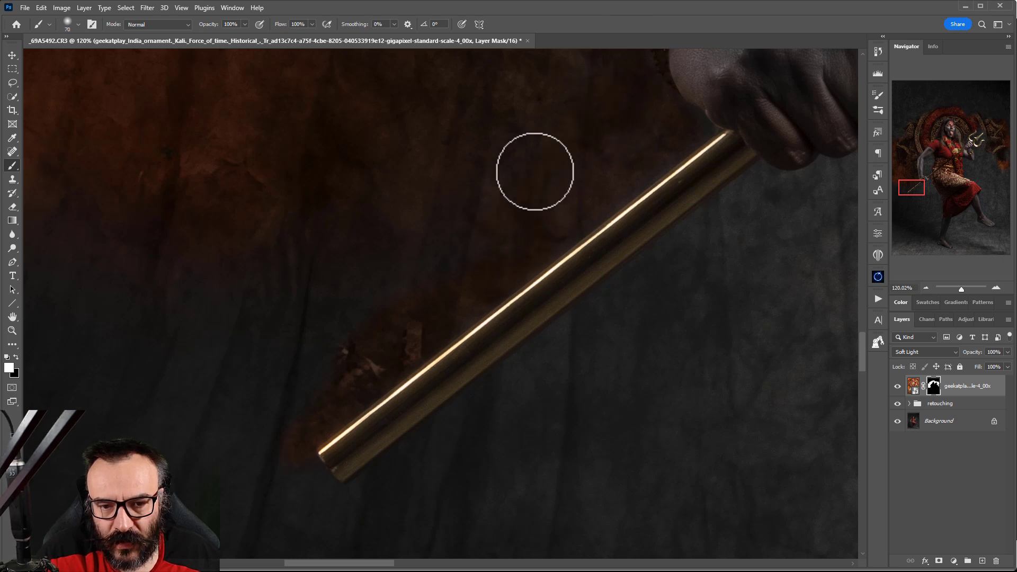
pyautogui.moveTo(566, 307); pyautogui.dragTo(478, 153)
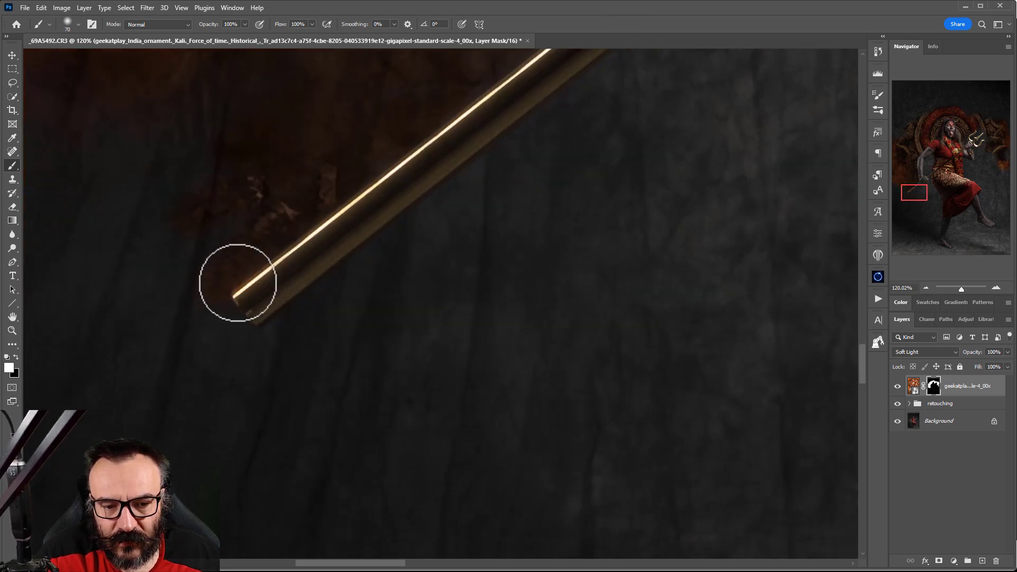
pyautogui.moveTo(416, 223); pyautogui.dragTo(139, 395)
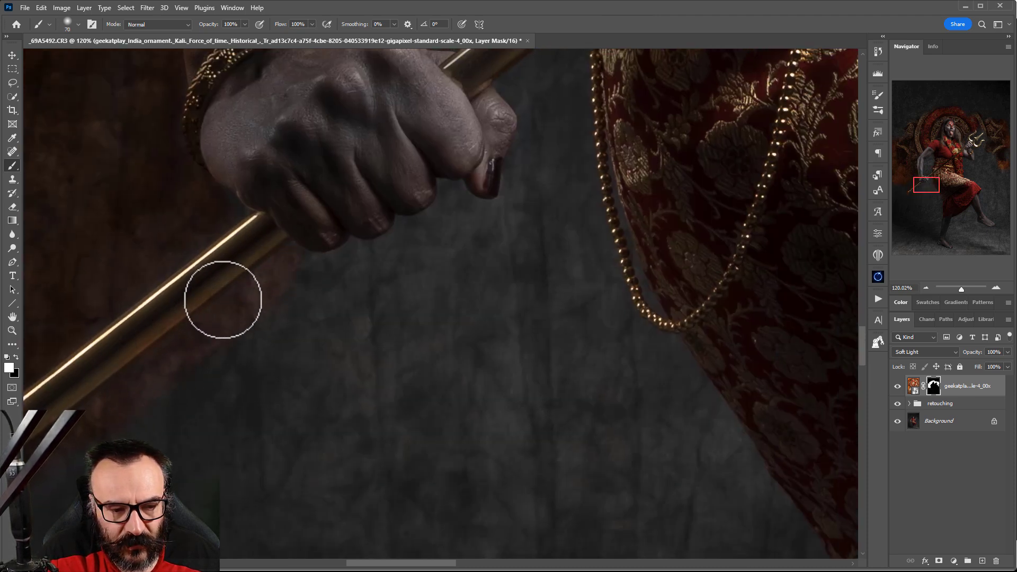
pyautogui.moveTo(256, 335); pyautogui.dragTo(412, 186)
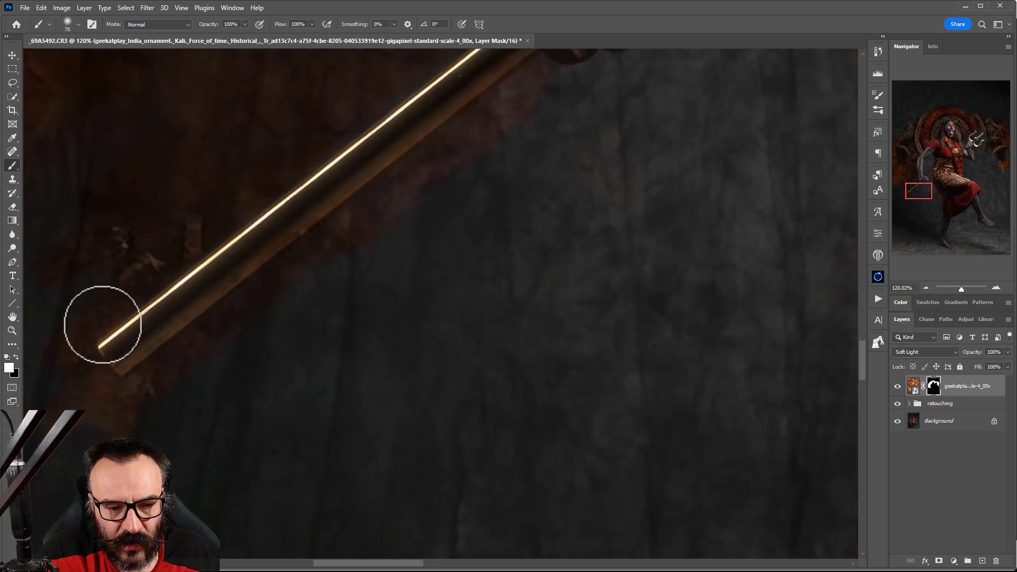
# Reveal the ornament beneath the fist gripping the trident and across the gap to the beaded edge of the dress.
pyautogui.moveTo(225, 231); pyautogui.dragTo(164, 318)
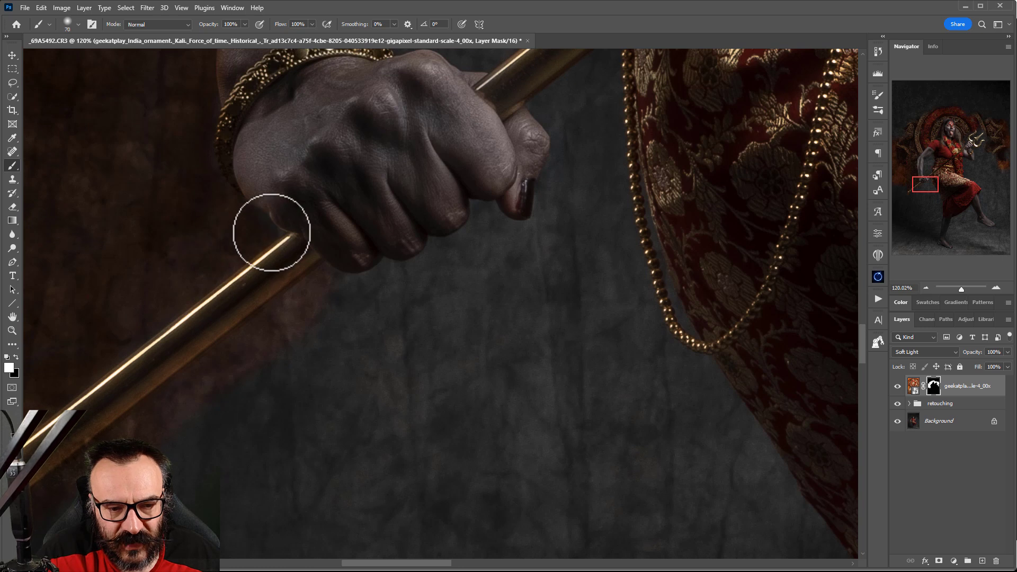
pyautogui.moveTo(394, 278)
pyautogui.mouseDown()
pyautogui.moveTo(446, 267)
pyautogui.moveTo(480, 243)
pyautogui.moveTo(486, 208)
pyautogui.moveTo(497, 256)
pyautogui.moveTo(517, 250)
pyautogui.moveTo(508, 237)
pyautogui.moveTo(562, 226)
pyautogui.moveTo(553, 196)
pyautogui.mouseUp()
pyautogui.moveTo(580, 162); pyautogui.dragTo(525, 356)
pyautogui.moveTo(515, 278)
pyautogui.mouseDown()
pyautogui.moveTo(550, 250)
pyautogui.moveTo(540, 311)
pyautogui.mouseUp()
pyautogui.moveTo(545, 370); pyautogui.dragTo(563, 325)
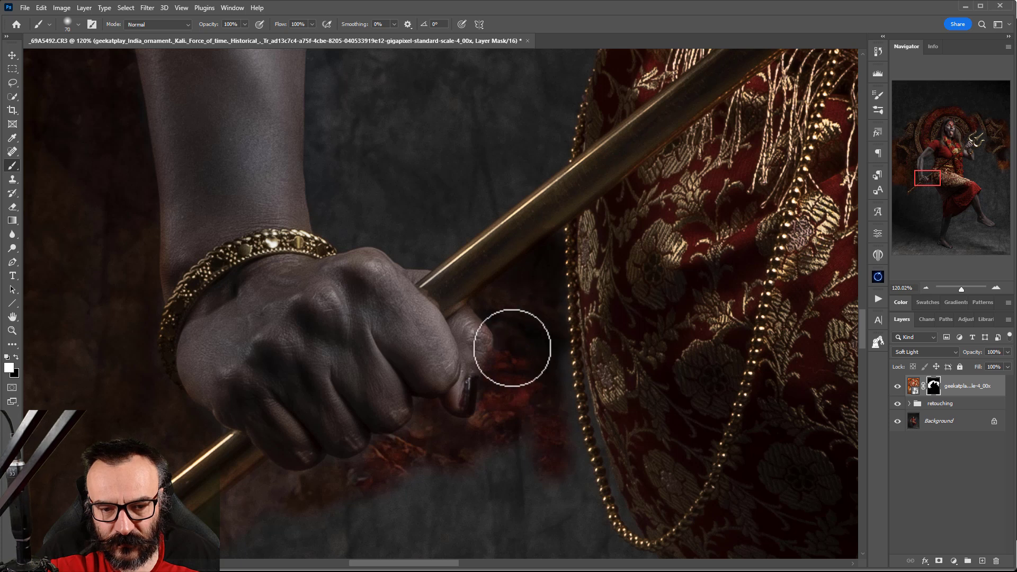
# Reveal the ornament above the trident shaft, beside the wrist and up the dress edge to the waist.
pyautogui.moveTo(530, 222)
pyautogui.mouseDown()
pyautogui.moveTo(533, 295)
pyautogui.moveTo(574, 417)
pyautogui.mouseUp()
pyautogui.moveTo(393, 268)
pyautogui.mouseDown()
pyautogui.moveTo(377, 408)
pyautogui.moveTo(370, 327)
pyautogui.moveTo(362, 369)
pyautogui.mouseUp()
pyautogui.moveTo(407, 422)
pyautogui.mouseDown()
pyautogui.moveTo(467, 446)
pyautogui.moveTo(588, 357)
pyautogui.moveTo(609, 268)
pyautogui.moveTo(665, 153)
pyautogui.moveTo(640, 145)
pyautogui.moveTo(562, 260)
pyautogui.moveTo(611, 149)
pyautogui.moveTo(543, 338)
pyautogui.moveTo(604, 236)
pyautogui.mouseUp()
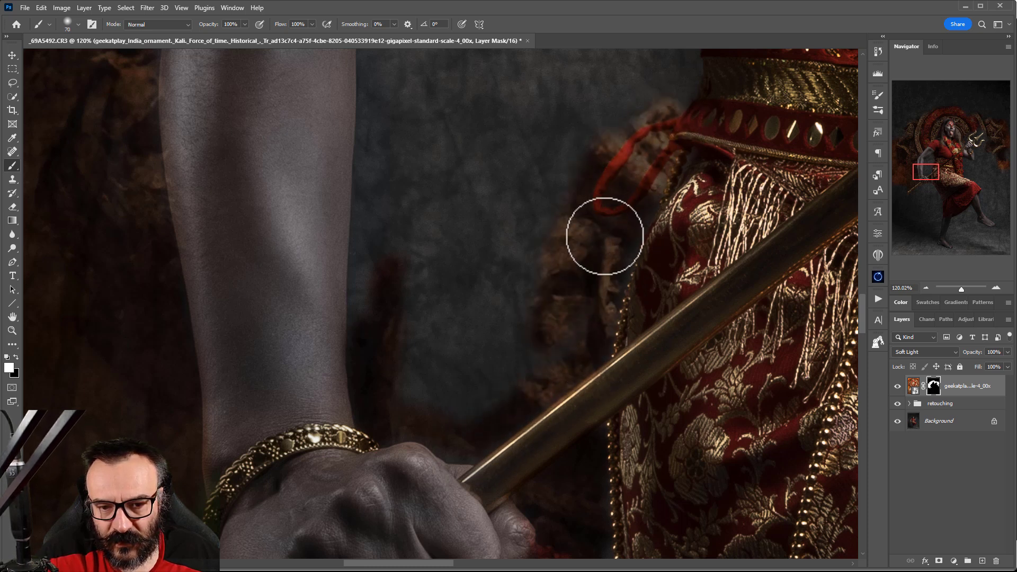
pyautogui.moveTo(660, 153); pyautogui.dragTo(545, 404)
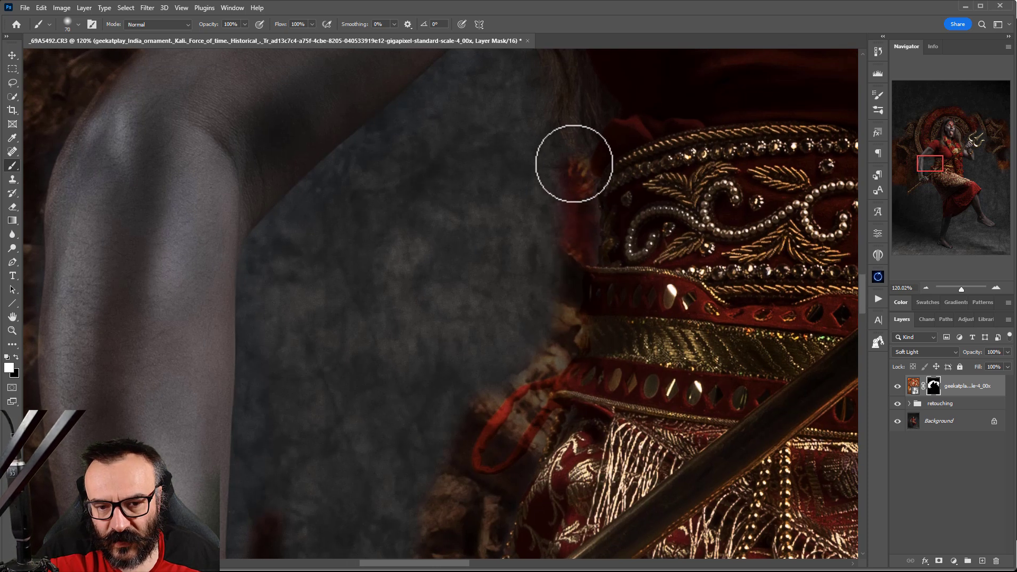
# Reveal the ornament along the embroidered waist and the underside of the bent arm, filling in the space below the armpit.
pyautogui.moveTo(572, 159); pyautogui.dragTo(561, 311)
pyautogui.moveTo(537, 172)
pyautogui.mouseDown()
pyautogui.moveTo(423, 283)
pyautogui.moveTo(497, 180)
pyautogui.mouseUp()
pyautogui.moveTo(459, 215)
pyautogui.mouseDown()
pyautogui.moveTo(354, 322)
pyautogui.moveTo(406, 271)
pyautogui.mouseUp()
pyautogui.moveTo(344, 322)
pyautogui.mouseDown()
pyautogui.moveTo(272, 391)
pyautogui.moveTo(268, 461)
pyautogui.mouseUp()
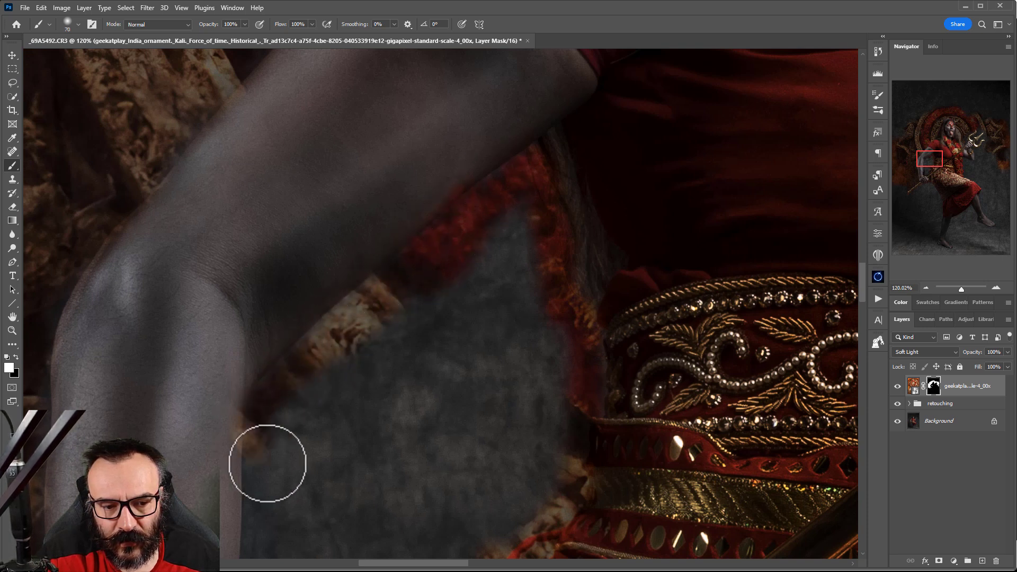
pyautogui.moveTo(424, 299)
pyautogui.mouseDown()
pyautogui.moveTo(507, 229)
pyautogui.moveTo(558, 261)
pyautogui.mouseUp()
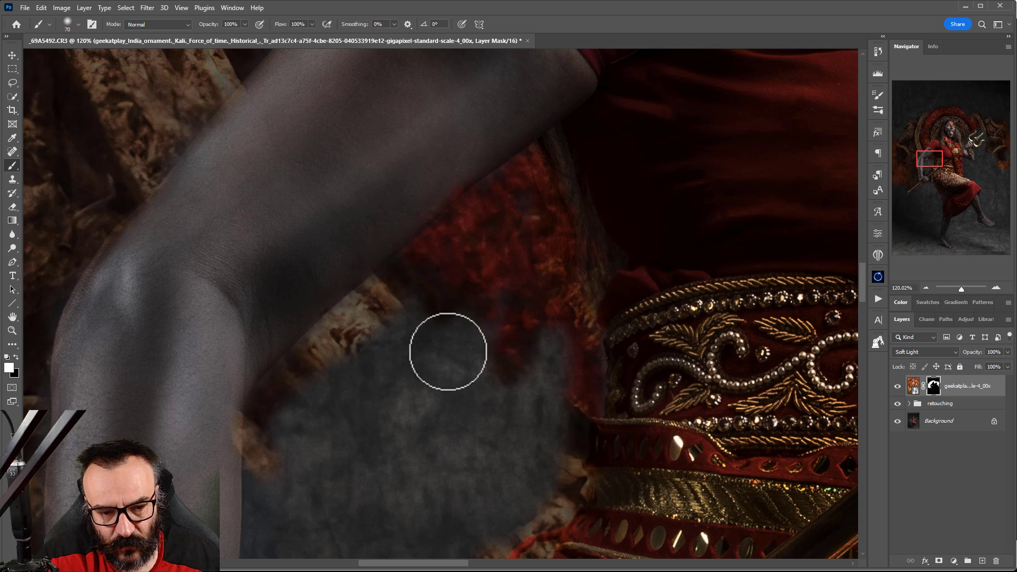
pyautogui.moveTo(448, 351)
pyautogui.mouseDown()
pyautogui.moveTo(415, 311)
pyautogui.moveTo(386, 422)
pyautogui.moveTo(547, 136)
pyautogui.mouseUp()
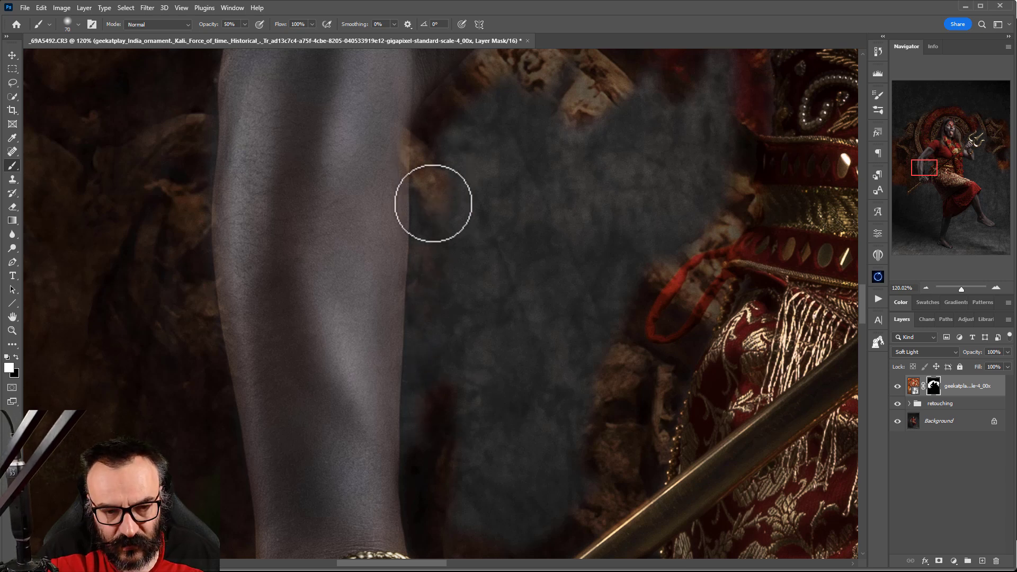
# Reveal the ornament along the inner forearm at 50% opacity, and fill the gap to the waist with a size 150 brush at 100%.
pyautogui.moveTo(431, 197); pyautogui.dragTo(424, 395)
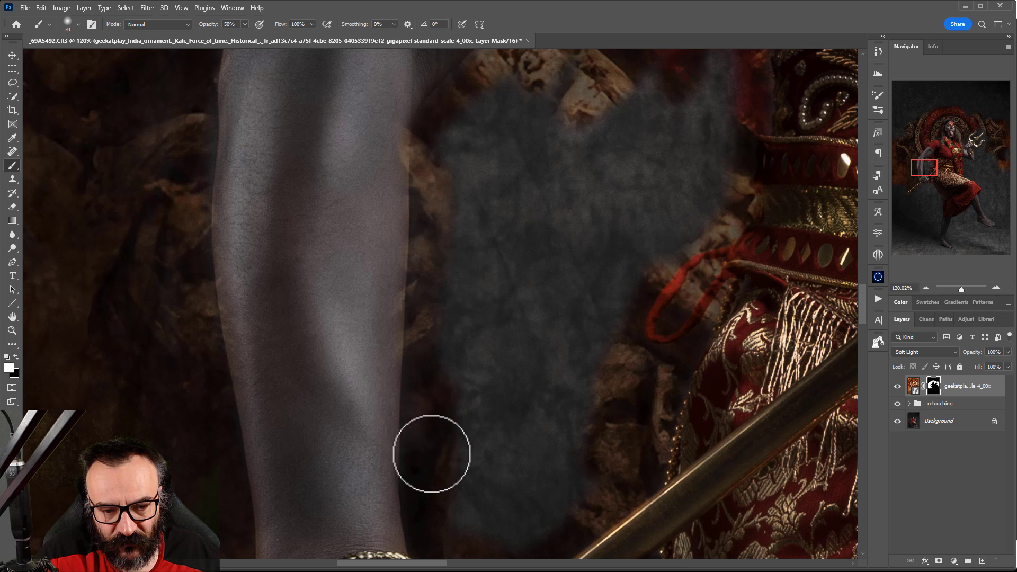
pyautogui.moveTo(522, 445); pyautogui.dragTo(404, 272)
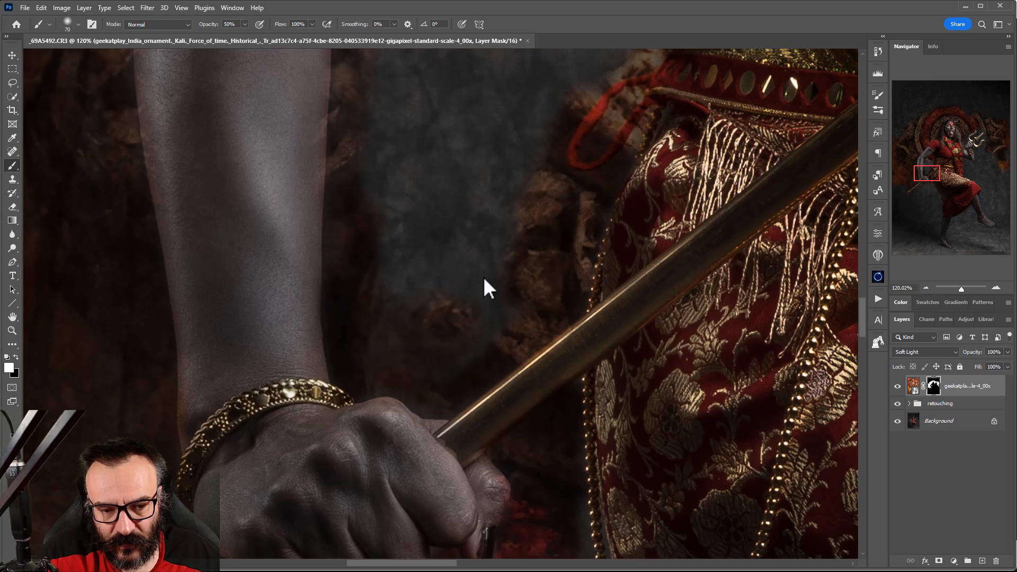
pyautogui.press(']')
pyautogui.press(']')
pyautogui.moveTo(461, 213)
pyautogui.mouseDown()
pyautogui.moveTo(440, 306)
pyautogui.moveTo(480, 296)
pyautogui.moveTo(468, 239)
pyautogui.moveTo(434, 197)
pyautogui.moveTo(418, 226)
pyautogui.moveTo(397, 195)
pyautogui.moveTo(496, 293)
pyautogui.mouseUp()
pyautogui.moveTo(485, 201); pyautogui.dragTo(461, 424)
pyautogui.moveTo(450, 434)
pyautogui.mouseDown()
pyautogui.moveTo(417, 357)
pyautogui.moveTo(378, 341)
pyautogui.moveTo(378, 361)
pyautogui.moveTo(386, 203)
pyautogui.moveTo(439, 144)
pyautogui.moveTo(461, 207)
pyautogui.moveTo(581, 124)
pyautogui.moveTo(594, 132)
pyautogui.moveTo(594, 220)
pyautogui.moveTo(479, 307)
pyautogui.moveTo(546, 223)
pyautogui.moveTo(493, 346)
pyautogui.moveTo(583, 189)
pyautogui.moveTo(480, 433)
pyautogui.moveTo(443, 443)
pyautogui.moveTo(513, 316)
pyautogui.mouseUp()
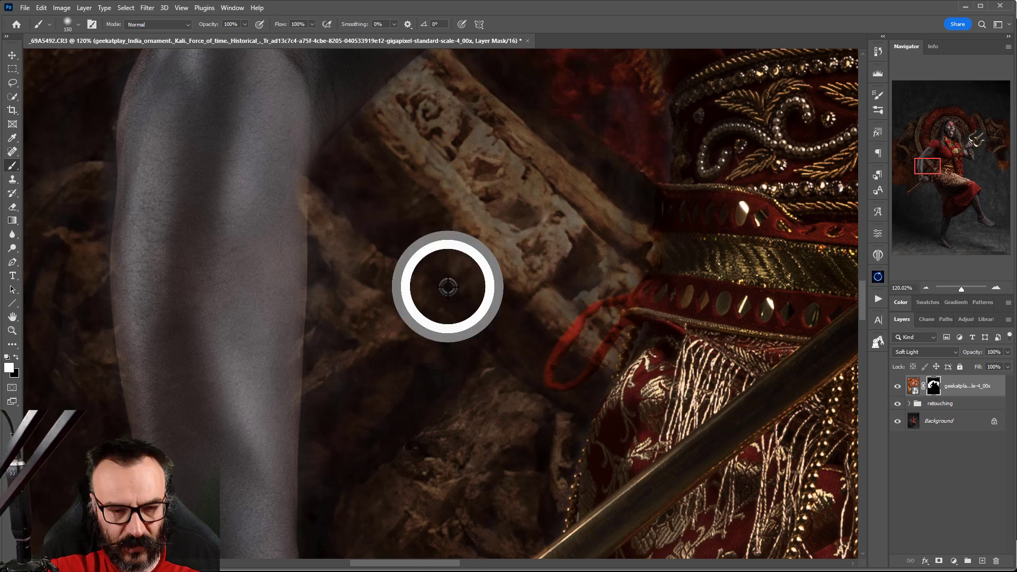
# Reveal the ornament along the outer edge of the patterned drape and red skirt, down to the standing leg below the hem.
pyautogui.scroll(-6, 452, 282)
pyautogui.moveTo(512, 404); pyautogui.dragTo(460, 313)
pyautogui.scroll(3, 446, 244)
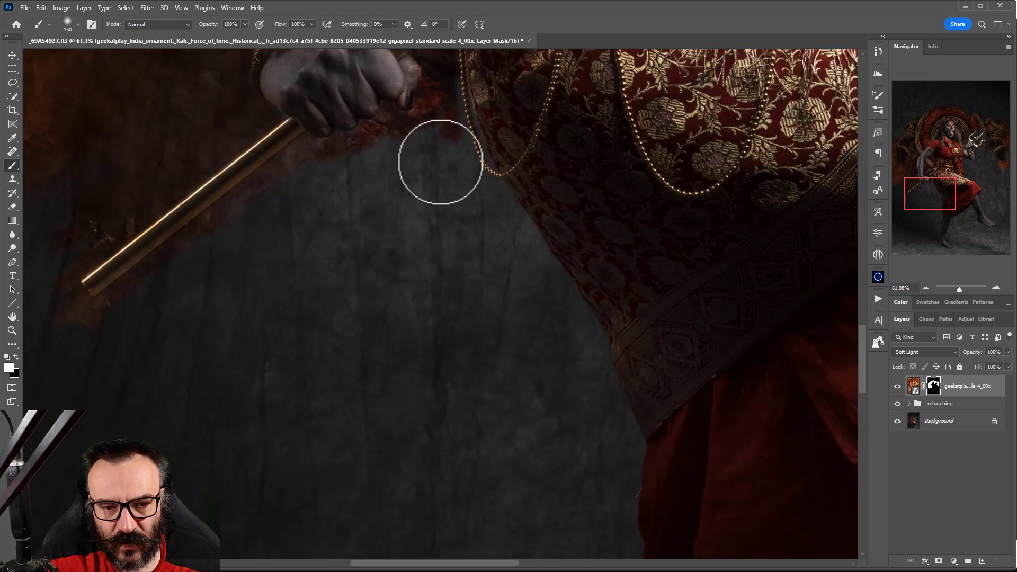
pyautogui.moveTo(451, 101)
pyautogui.mouseDown()
pyautogui.moveTo(488, 197)
pyautogui.moveTo(545, 281)
pyautogui.moveTo(486, 177)
pyautogui.mouseUp()
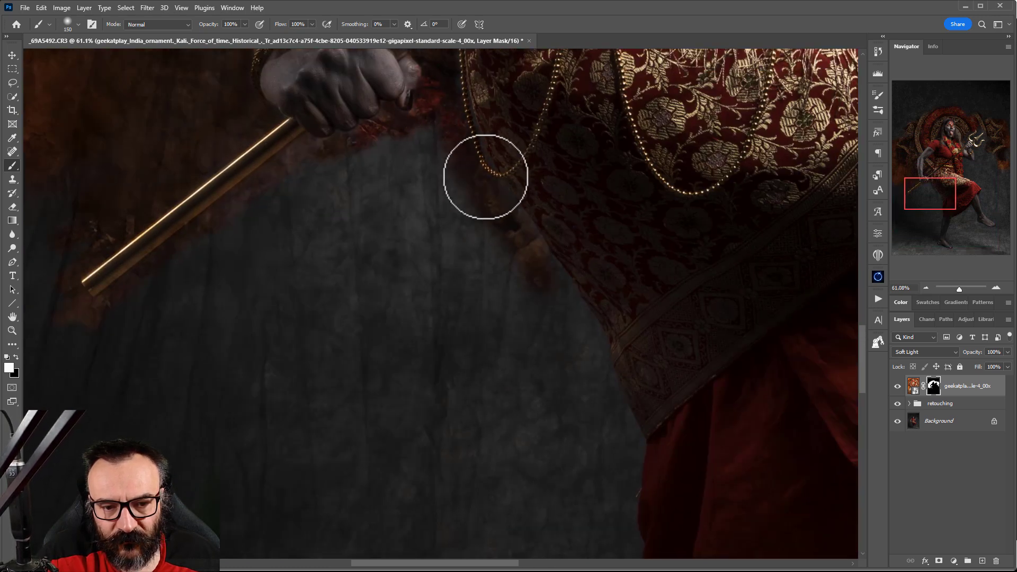
pyautogui.moveTo(533, 253)
pyautogui.mouseDown()
pyautogui.moveTo(582, 331)
pyautogui.moveTo(611, 408)
pyautogui.moveTo(614, 489)
pyautogui.moveTo(632, 486)
pyautogui.moveTo(597, 146)
pyautogui.moveTo(592, 236)
pyautogui.moveTo(594, 168)
pyautogui.mouseUp()
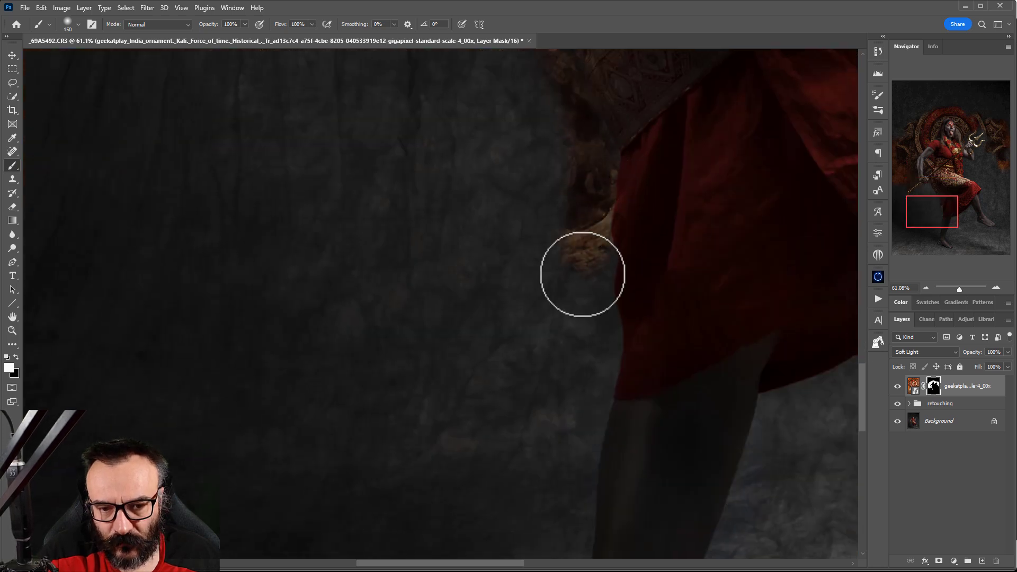
pyautogui.moveTo(583, 274); pyautogui.dragTo(597, 252)
pyautogui.moveTo(596, 304)
pyautogui.mouseDown()
pyautogui.moveTo(606, 357)
pyautogui.moveTo(523, 509)
pyautogui.moveTo(557, 100)
pyautogui.moveTo(523, 214)
pyautogui.moveTo(526, 254)
pyautogui.moveTo(511, 162)
pyautogui.moveTo(468, 295)
pyautogui.moveTo(466, 455)
pyautogui.mouseUp()
pyautogui.scroll(5, 535, 198)
pyautogui.moveTo(638, 146); pyautogui.dragTo(609, 381)
pyautogui.scroll(3, 540, 227)
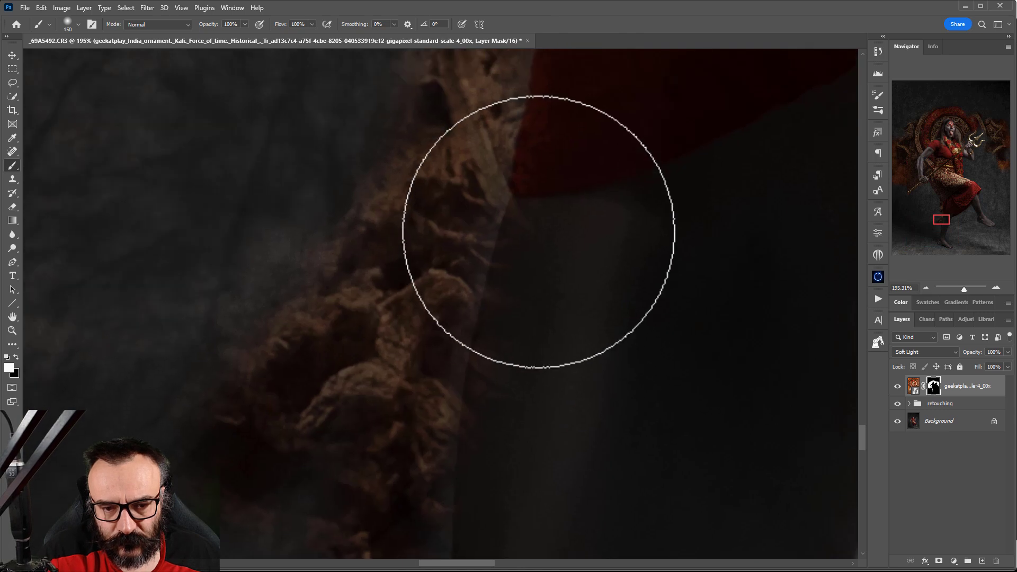
# Clean the ornament off the standing leg's edge just below the hem by painting black with a size 70 brush.
pyautogui.press('x')
pyautogui.press('[')
pyautogui.press('[')
pyautogui.press('[')
pyautogui.press('[')
pyautogui.press('[')
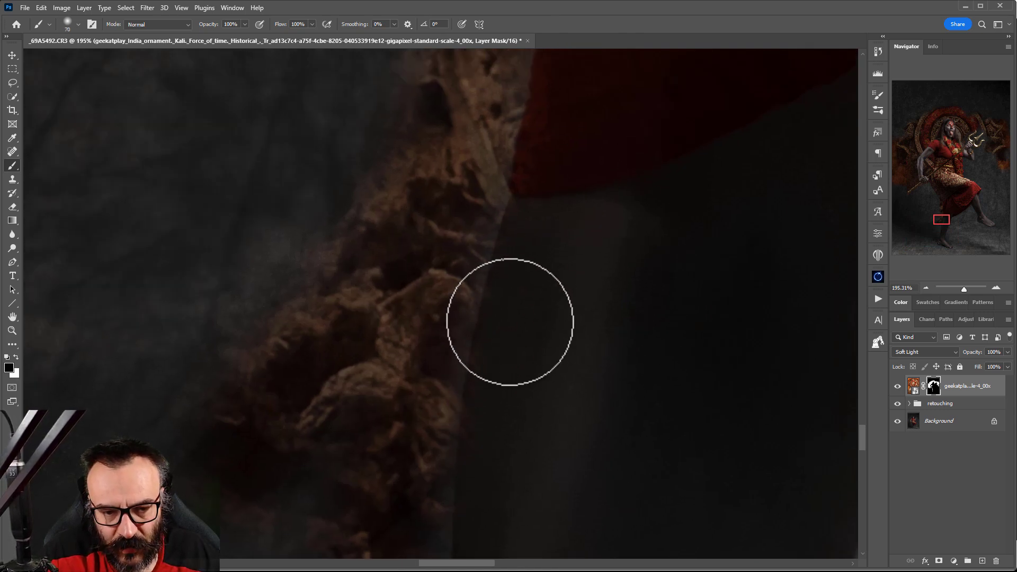
pyautogui.press('x')
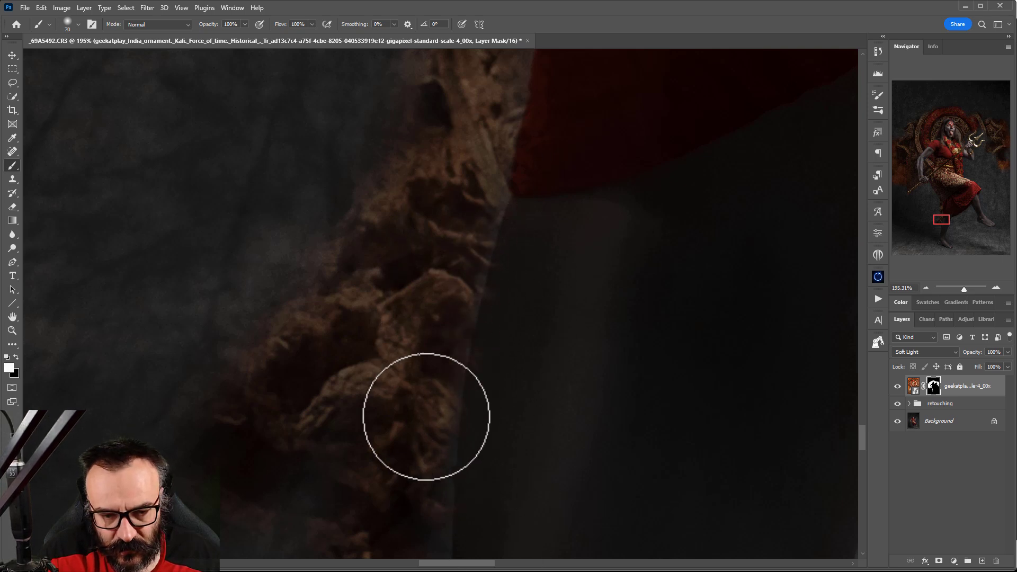
# Reveal the ornament in a narrow band down the standing leg and around its foot, toes and ankle.
pyautogui.moveTo(420, 499)
pyautogui.mouseDown()
pyautogui.moveTo(528, 143)
pyautogui.moveTo(526, 90)
pyautogui.moveTo(522, 268)
pyautogui.moveTo(492, 398)
pyautogui.moveTo(526, 302)
pyautogui.mouseUp()
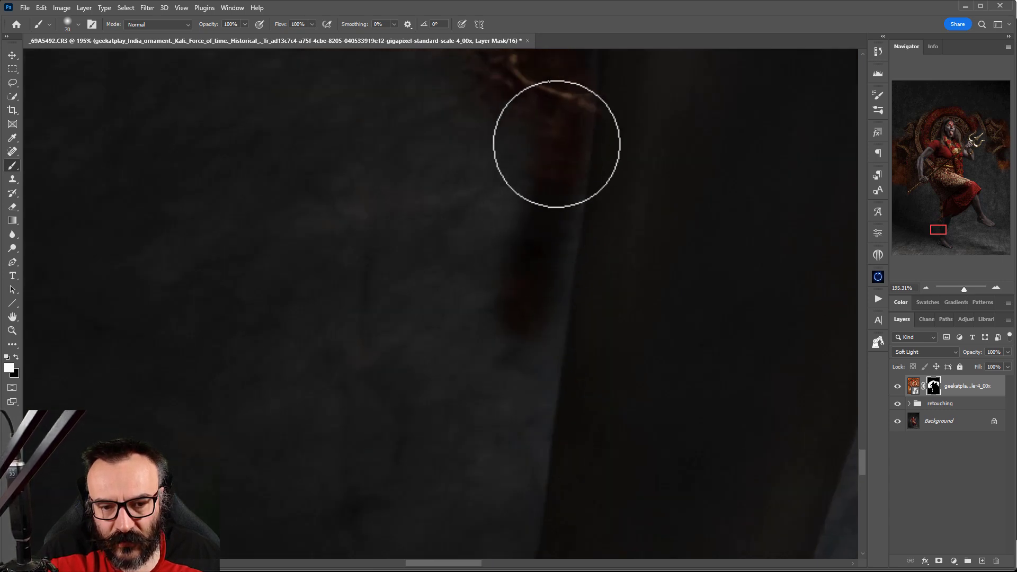
pyautogui.moveTo(556, 136)
pyautogui.mouseDown()
pyautogui.moveTo(559, 200)
pyautogui.moveTo(495, 495)
pyautogui.moveTo(593, 291)
pyautogui.moveTo(599, 141)
pyautogui.moveTo(605, 196)
pyautogui.moveTo(586, 318)
pyautogui.moveTo(545, 461)
pyautogui.moveTo(630, 296)
pyautogui.mouseUp()
pyautogui.moveTo(662, 233)
pyautogui.mouseDown()
pyautogui.moveTo(583, 432)
pyautogui.moveTo(544, 489)
pyautogui.moveTo(660, 211)
pyautogui.moveTo(608, 325)
pyautogui.moveTo(628, 439)
pyautogui.moveTo(626, 334)
pyautogui.moveTo(648, 444)
pyautogui.moveTo(724, 491)
pyautogui.moveTo(783, 489)
pyautogui.moveTo(382, 361)
pyautogui.moveTo(258, 343)
pyautogui.moveTo(547, 366)
pyautogui.moveTo(529, 355)
pyautogui.moveTo(637, 419)
pyautogui.moveTo(326, 385)
pyautogui.moveTo(571, 435)
pyautogui.moveTo(478, 428)
pyautogui.moveTo(373, 413)
pyautogui.moveTo(379, 381)
pyautogui.moveTo(459, 412)
pyautogui.moveTo(259, 366)
pyautogui.moveTo(295, 363)
pyautogui.moveTo(250, 346)
pyautogui.moveTo(351, 387)
pyautogui.moveTo(298, 380)
pyautogui.moveTo(640, 462)
pyautogui.moveTo(428, 432)
pyautogui.moveTo(632, 433)
pyautogui.moveTo(660, 361)
pyautogui.moveTo(629, 379)
pyautogui.moveTo(655, 355)
pyautogui.moveTo(660, 310)
pyautogui.moveTo(618, 232)
pyautogui.moveTo(524, 111)
pyautogui.mouseUp()
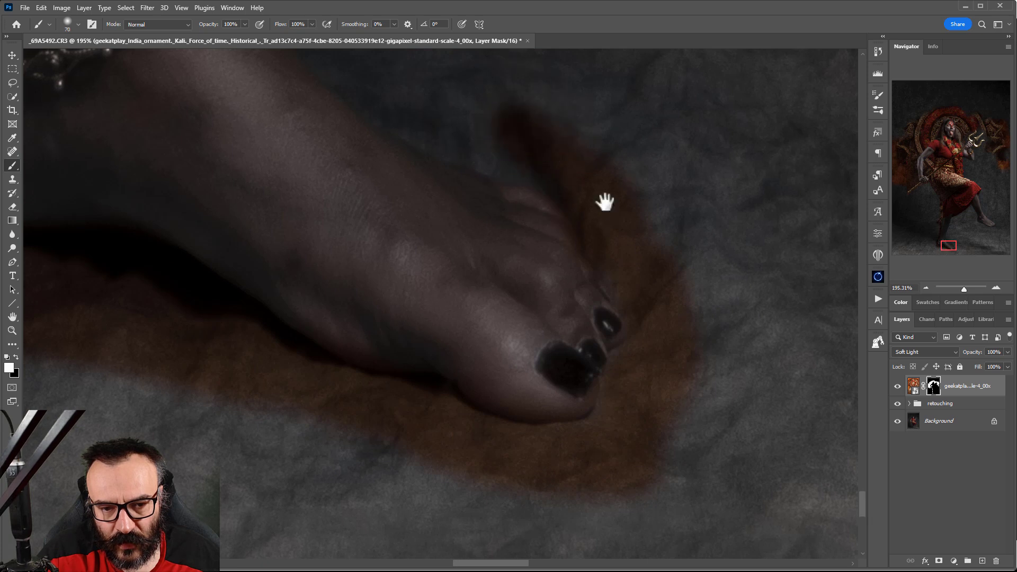
pyautogui.moveTo(604, 202); pyautogui.dragTo(741, 450)
pyautogui.moveTo(506, 336); pyautogui.dragTo(366, 190)
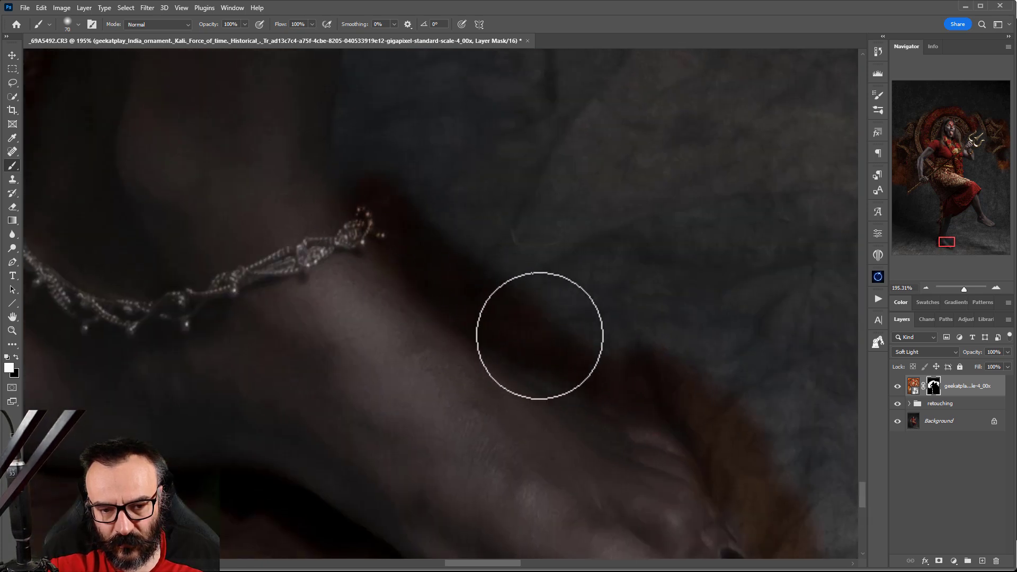
pyautogui.moveTo(432, 196); pyautogui.dragTo(481, 392)
pyautogui.moveTo(405, 388)
pyautogui.mouseDown()
pyautogui.moveTo(402, 277)
pyautogui.moveTo(483, 91)
pyautogui.moveTo(382, 447)
pyautogui.moveTo(422, 218)
pyautogui.moveTo(499, 96)
pyautogui.moveTo(370, 386)
pyautogui.mouseUp()
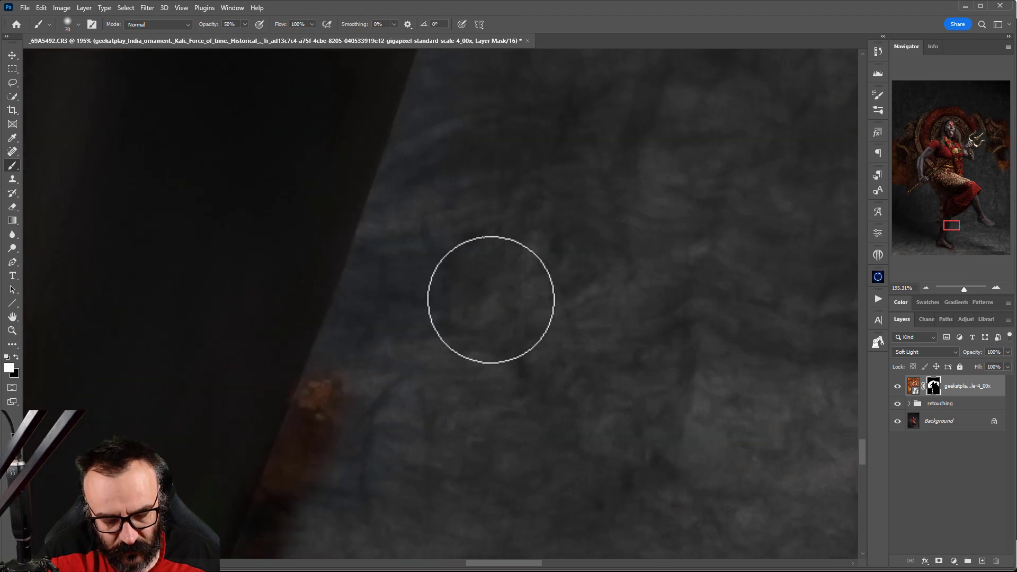
# Reveal the ornament beneath the skirt hem between the legs using an enlarged brush at 50% opacity.
pyautogui.press('5')
pyautogui.press(']')
pyautogui.press(']')
pyautogui.press(']')
pyautogui.press(']')
pyautogui.press(']')
pyautogui.press(']')
pyautogui.moveTo(379, 367)
pyautogui.mouseDown()
pyautogui.moveTo(406, 311)
pyautogui.moveTo(527, 164)
pyautogui.moveTo(333, 504)
pyautogui.moveTo(405, 366)
pyautogui.moveTo(352, 402)
pyautogui.moveTo(527, 268)
pyautogui.moveTo(352, 386)
pyautogui.moveTo(525, 336)
pyautogui.moveTo(704, 198)
pyautogui.moveTo(153, 524)
pyautogui.moveTo(375, 408)
pyautogui.moveTo(170, 443)
pyautogui.moveTo(635, 249)
pyautogui.moveTo(597, 301)
pyautogui.mouseUp()
pyautogui.scroll(-5, 597, 301)
pyautogui.press(']')
pyautogui.press(']')
pyautogui.press(']')
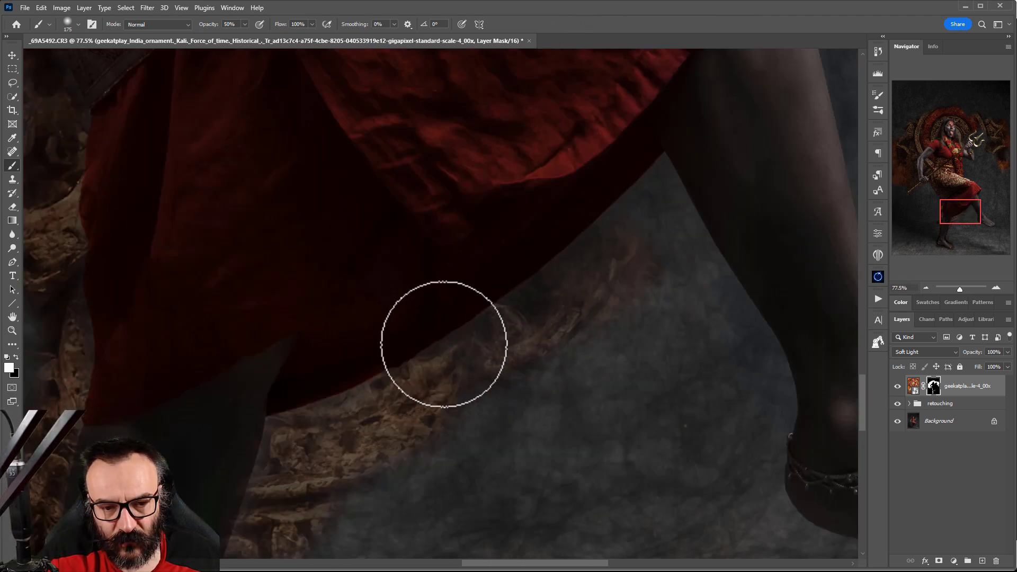
# Blend the ornament softly over the skirt's shadowed hem and the backdrop below it with a size 300 brush at 50% opacity.
pyautogui.moveTo(374, 329); pyautogui.dragTo(465, 293)
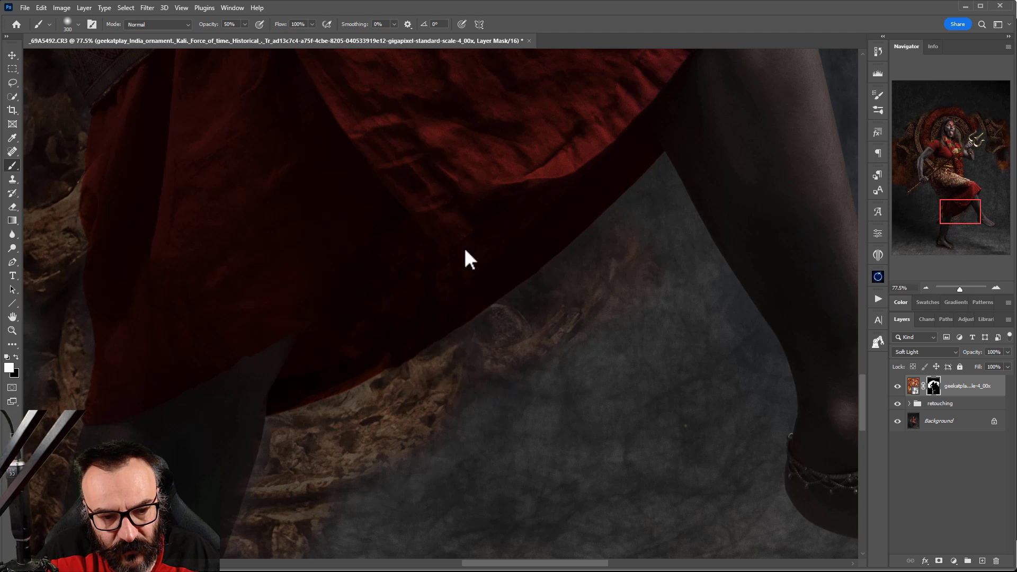
pyautogui.moveTo(535, 237)
pyautogui.mouseDown()
pyautogui.moveTo(399, 181)
pyautogui.moveTo(517, 158)
pyautogui.moveTo(560, 169)
pyautogui.mouseUp()
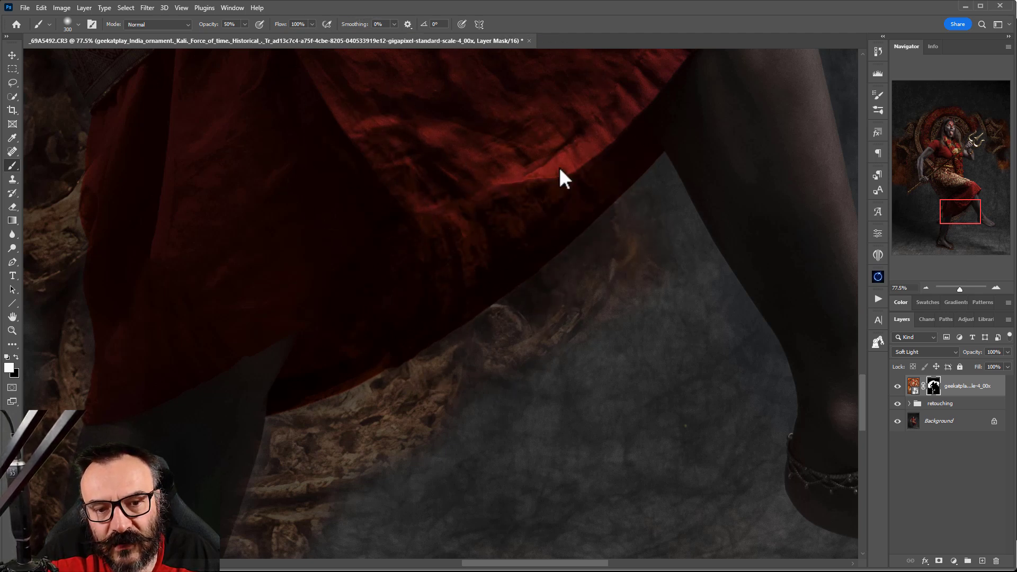
pyautogui.moveTo(625, 198)
pyautogui.mouseDown()
pyautogui.moveTo(603, 218)
pyautogui.moveTo(583, 386)
pyautogui.moveTo(413, 470)
pyautogui.moveTo(402, 405)
pyautogui.mouseUp()
# Extend the half-opacity ornament across the backdrop between the legs, down toward the standing ankle.
pyautogui.moveTo(540, 341); pyautogui.dragTo(514, 87)
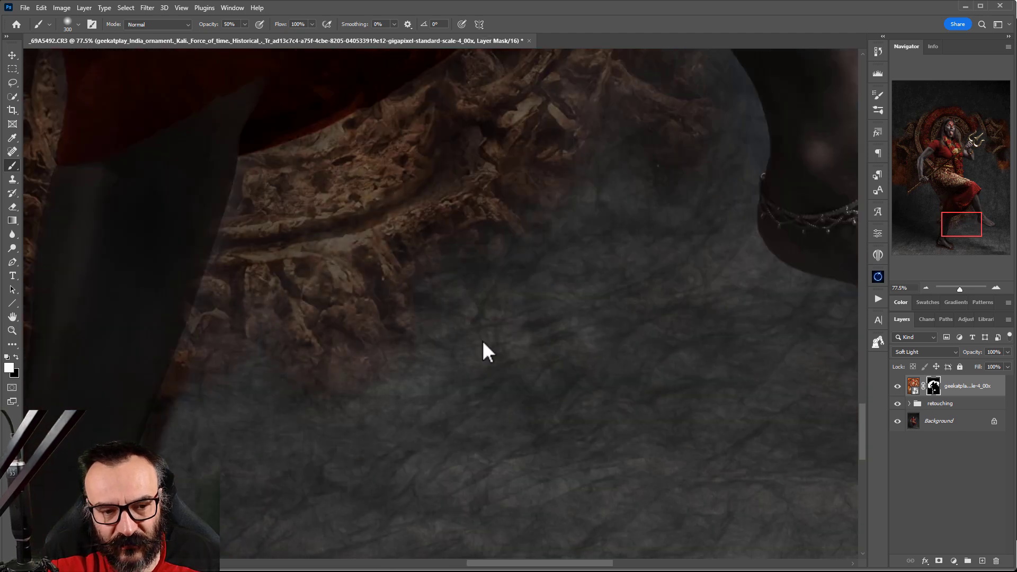
pyautogui.moveTo(612, 251)
pyautogui.mouseDown()
pyautogui.moveTo(613, 205)
pyautogui.moveTo(704, 132)
pyautogui.moveTo(701, 191)
pyautogui.mouseUp()
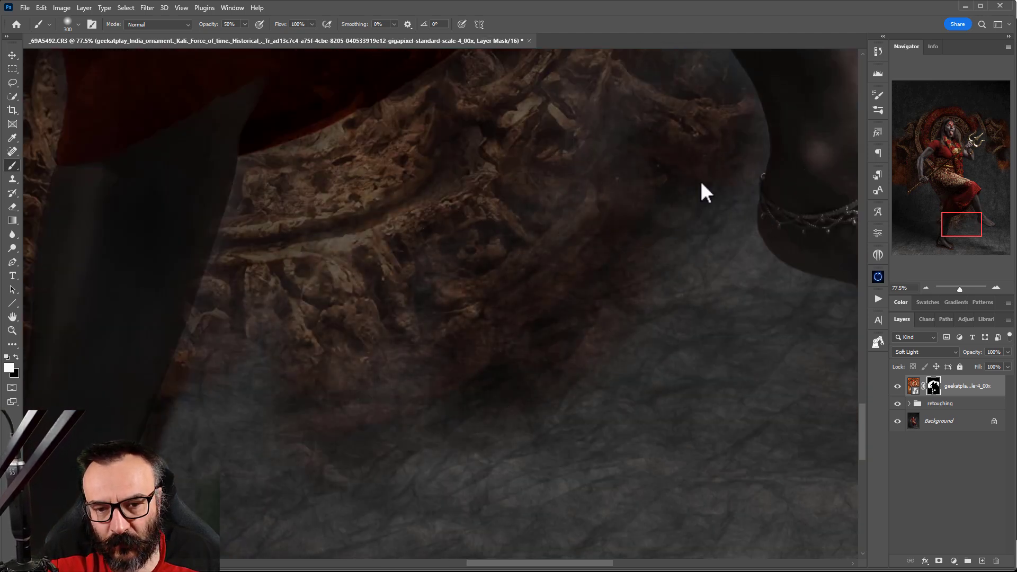
pyautogui.moveTo(452, 408); pyautogui.dragTo(572, 188)
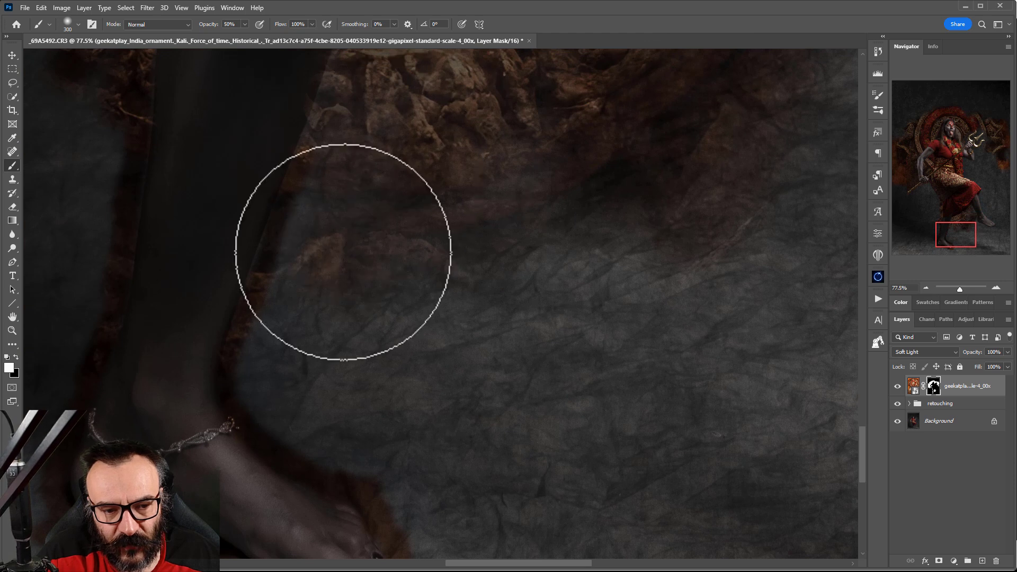
pyautogui.moveTo(323, 295)
pyautogui.mouseDown()
pyautogui.moveTo(464, 397)
pyautogui.moveTo(558, 382)
pyautogui.moveTo(447, 368)
pyautogui.moveTo(331, 436)
pyautogui.mouseUp()
# Reveal the ornament along the back of the raised calf with a size 100 brush at 100% opacity.
pyautogui.press('0')
pyautogui.press('[')
pyautogui.press('[')
pyautogui.press('[')
pyautogui.press('[')
pyautogui.press('[')
pyautogui.press('[')
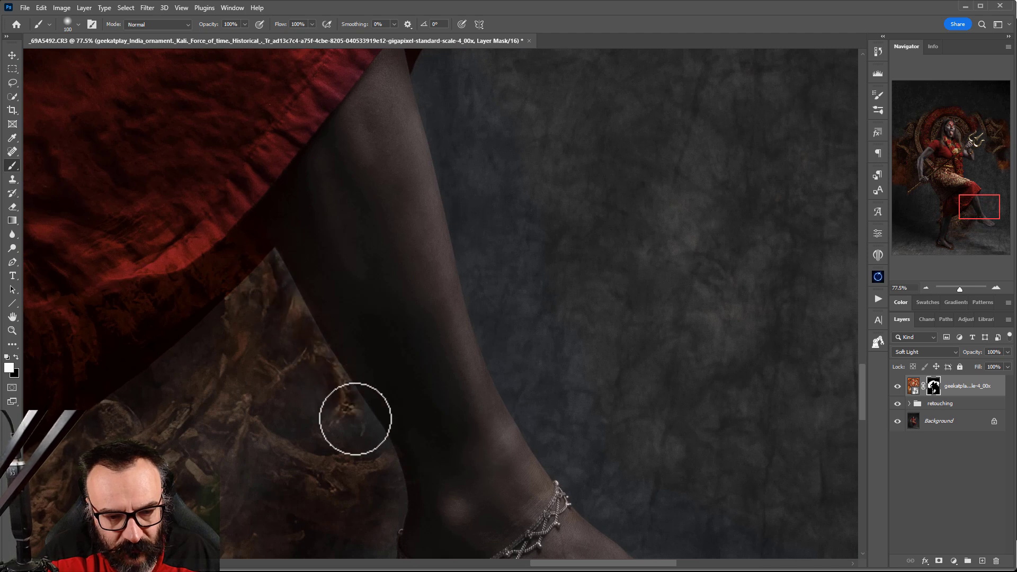
pyautogui.moveTo(355, 419); pyautogui.dragTo(385, 490)
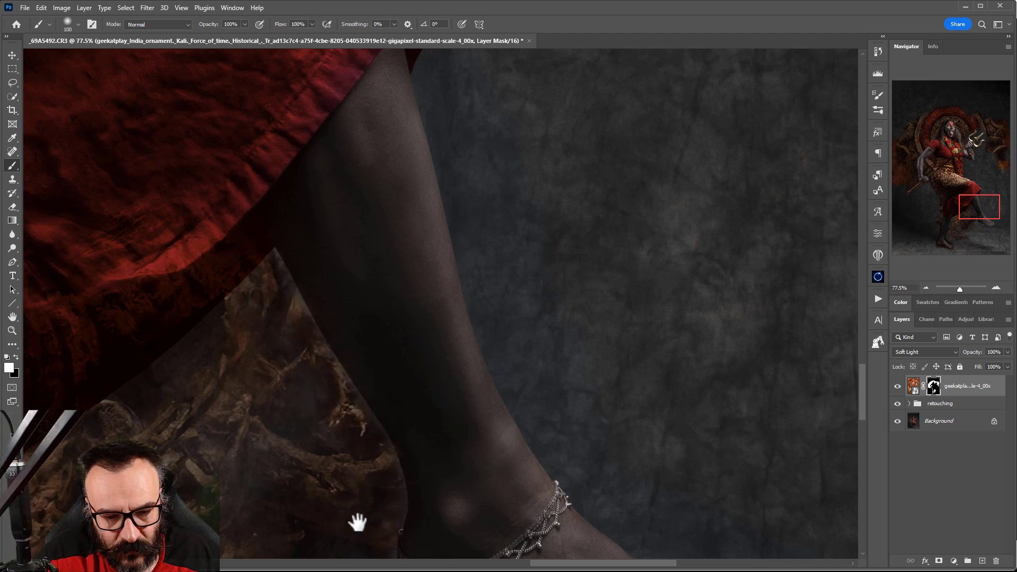
# Reveal the ornament around the raised foot, under the heel and toes and along its upper side to the shin.
pyautogui.moveTo(358, 523); pyautogui.dragTo(406, 200)
pyautogui.moveTo(385, 272)
pyautogui.mouseDown()
pyautogui.moveTo(406, 316)
pyautogui.moveTo(539, 361)
pyautogui.mouseUp()
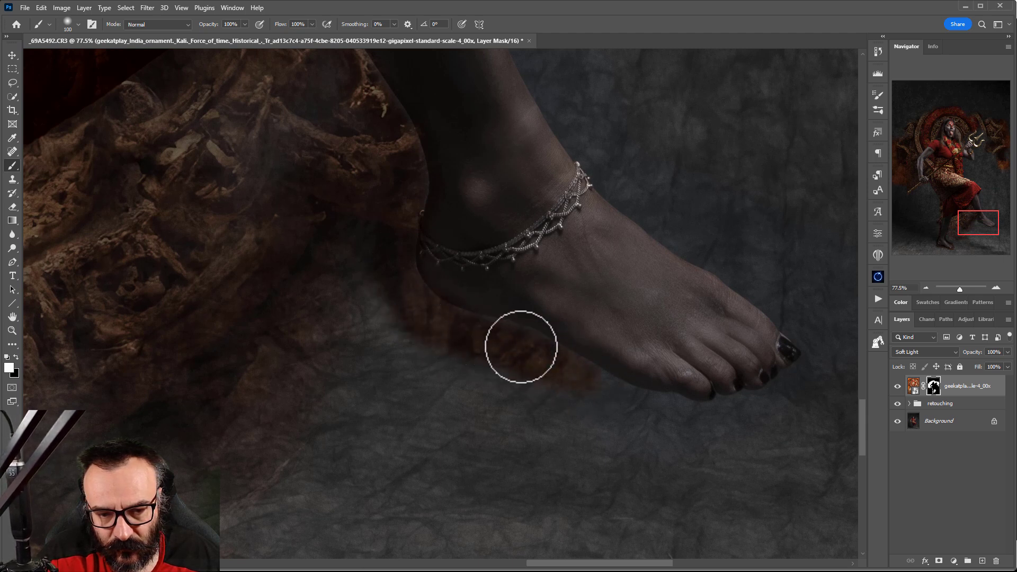
pyautogui.moveTo(681, 426); pyautogui.dragTo(626, 405)
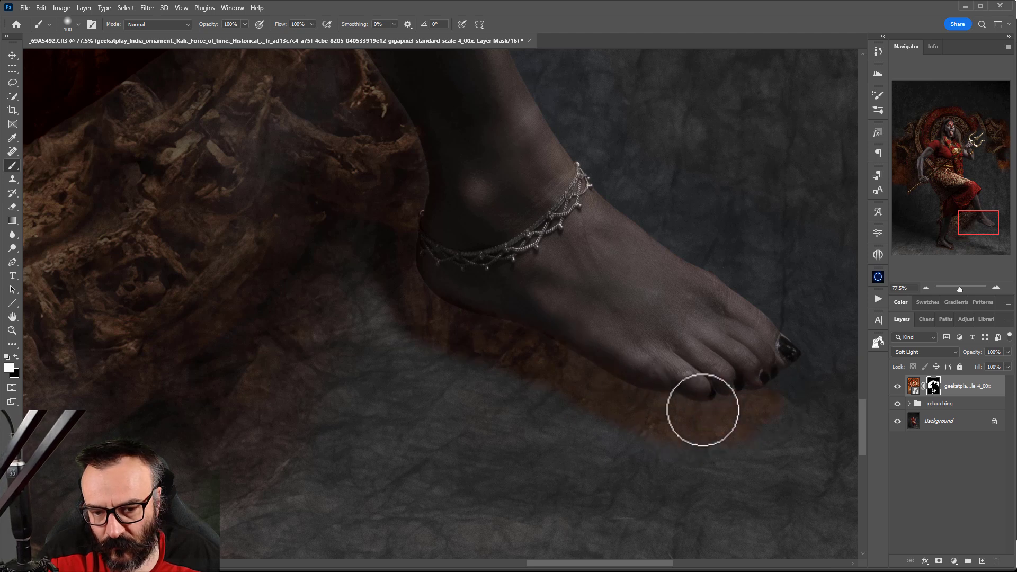
pyautogui.moveTo(754, 214); pyautogui.dragTo(495, 373)
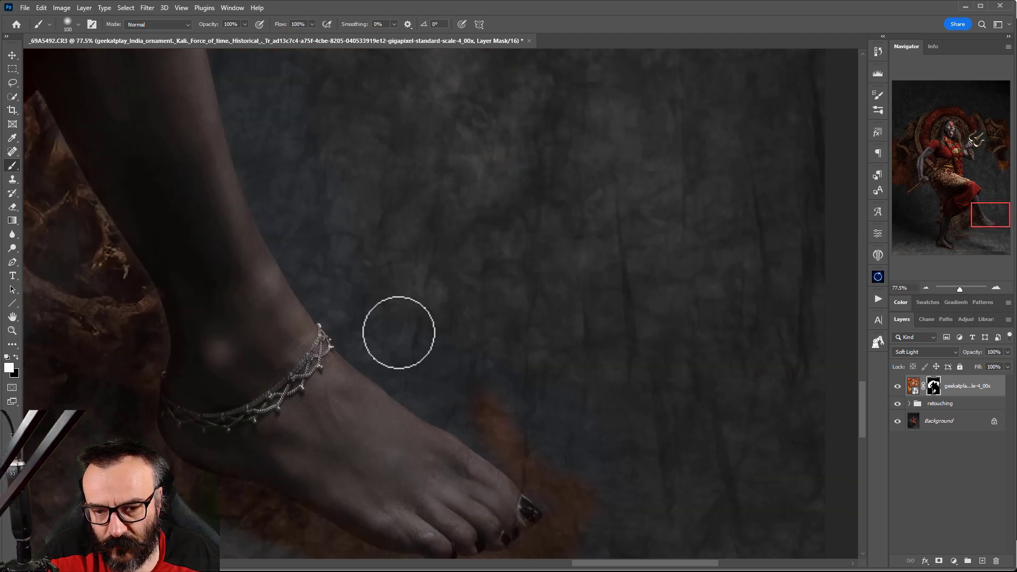
pyautogui.moveTo(340, 294)
pyautogui.mouseDown()
pyautogui.moveTo(281, 219)
pyautogui.moveTo(326, 302)
pyautogui.moveTo(271, 213)
pyautogui.moveTo(289, 255)
pyautogui.moveTo(385, 363)
pyautogui.moveTo(351, 340)
pyautogui.moveTo(378, 366)
pyautogui.moveTo(533, 459)
pyautogui.mouseUp()
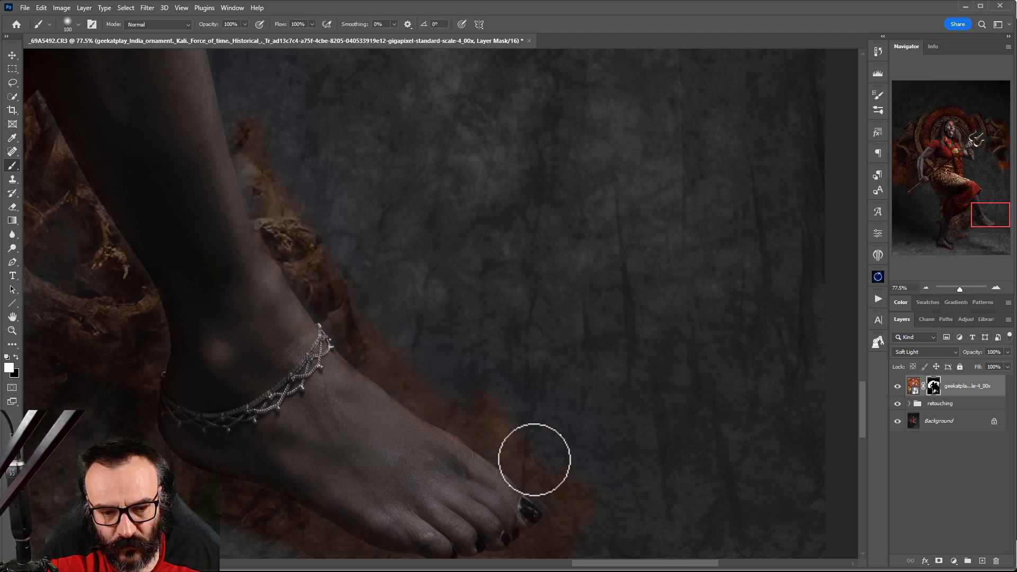
# Reveal the ornament broadly across the lower backdrop and floor on both sides of the legs with a size 700 brush.
pyautogui.scroll(-4, 529, 318)
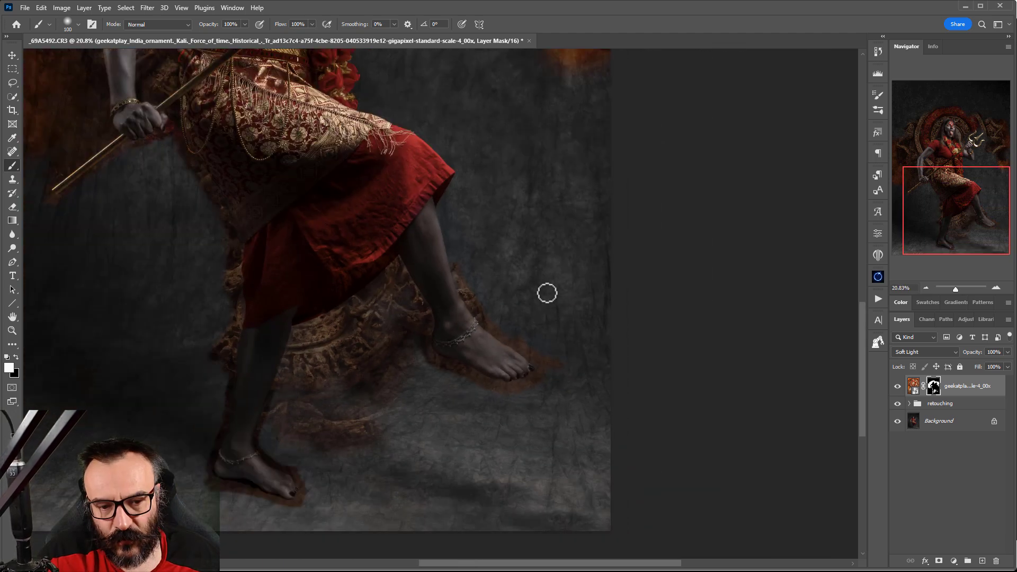
pyautogui.press(']')
pyautogui.press(']')
pyautogui.moveTo(534, 249)
pyautogui.mouseDown()
pyautogui.moveTo(571, 311)
pyautogui.moveTo(566, 291)
pyautogui.moveTo(527, 305)
pyautogui.moveTo(490, 265)
pyautogui.moveTo(594, 370)
pyautogui.moveTo(586, 358)
pyautogui.moveTo(555, 406)
pyautogui.moveTo(499, 427)
pyautogui.moveTo(427, 406)
pyautogui.moveTo(388, 380)
pyautogui.moveTo(454, 408)
pyautogui.moveTo(385, 360)
pyautogui.moveTo(379, 339)
pyautogui.moveTo(367, 419)
pyautogui.moveTo(291, 429)
pyautogui.moveTo(326, 436)
pyautogui.moveTo(289, 440)
pyautogui.mouseUp()
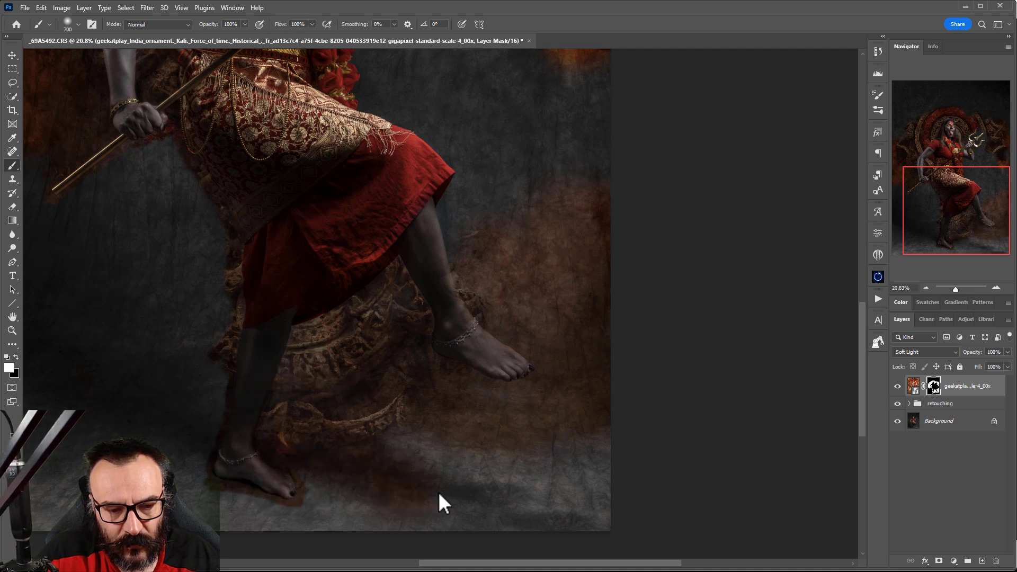
pyautogui.moveTo(438, 499)
pyautogui.mouseDown()
pyautogui.moveTo(346, 498)
pyautogui.moveTo(361, 427)
pyautogui.moveTo(491, 488)
pyautogui.moveTo(643, 448)
pyautogui.moveTo(571, 470)
pyautogui.moveTo(583, 525)
pyautogui.moveTo(422, 511)
pyautogui.moveTo(446, 424)
pyautogui.moveTo(524, 416)
pyautogui.moveTo(526, 460)
pyautogui.moveTo(342, 522)
pyautogui.moveTo(289, 533)
pyautogui.moveTo(159, 520)
pyautogui.moveTo(264, 524)
pyautogui.mouseUp()
pyautogui.moveTo(81, 413)
pyautogui.mouseDown()
pyautogui.moveTo(86, 293)
pyautogui.moveTo(161, 315)
pyautogui.moveTo(143, 452)
pyautogui.moveTo(170, 412)
pyautogui.moveTo(155, 477)
pyautogui.moveTo(178, 438)
pyautogui.moveTo(180, 460)
pyautogui.moveTo(194, 328)
pyautogui.moveTo(191, 404)
pyautogui.moveTo(211, 315)
pyautogui.moveTo(194, 320)
pyautogui.moveTo(151, 194)
pyautogui.moveTo(160, 169)
pyautogui.moveTo(175, 220)
pyautogui.moveTo(177, 205)
pyautogui.moveTo(123, 193)
pyautogui.moveTo(124, 183)
pyautogui.moveTo(65, 242)
pyautogui.moveTo(111, 306)
pyautogui.moveTo(65, 301)
pyautogui.moveTo(16, 173)
pyautogui.mouseUp()
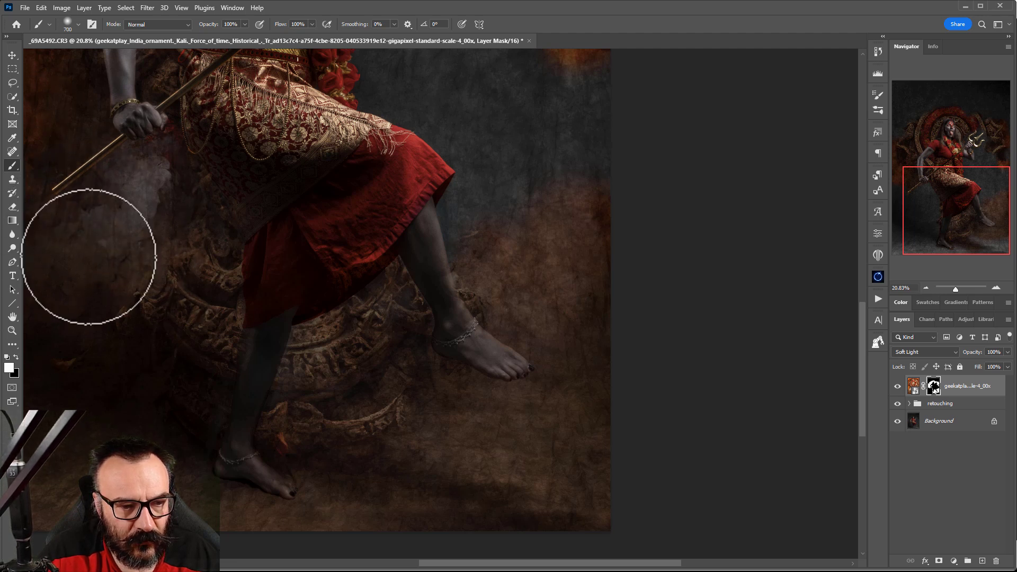
# Reveal the ornament broadly across the upper backdrop above and beside the head, enlarging the brush from size 700 to 1200.
pyautogui.moveTo(517, 295); pyautogui.dragTo(455, 404)
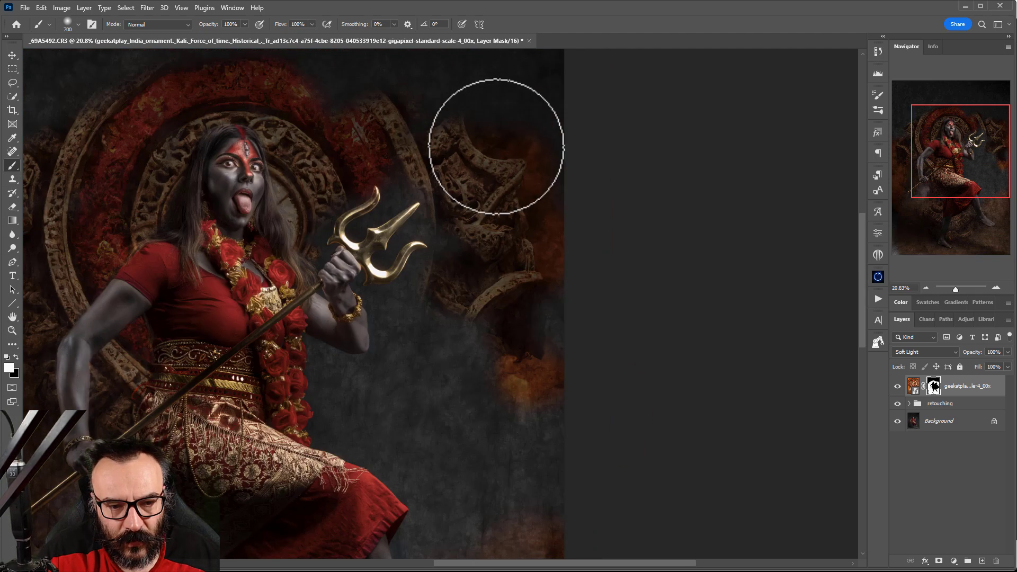
pyautogui.moveTo(442, 132); pyautogui.dragTo(562, 303)
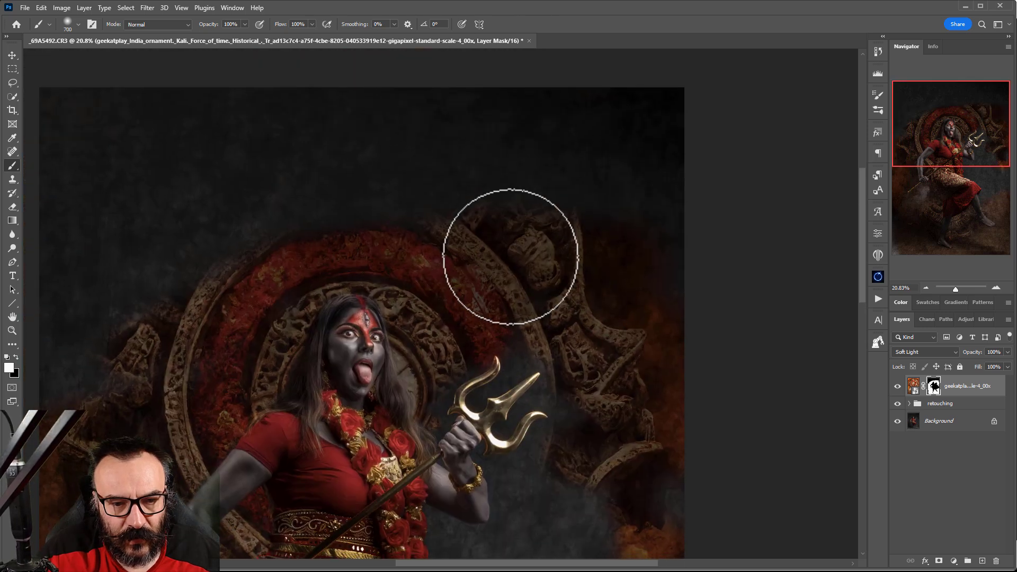
pyautogui.scroll(-5, 499, 238)
pyautogui.moveTo(350, 207)
pyautogui.mouseDown()
pyautogui.moveTo(500, 200)
pyautogui.moveTo(352, 237)
pyautogui.moveTo(315, 282)
pyautogui.mouseUp()
pyautogui.press(']')
pyautogui.press(']')
pyautogui.press(']')
pyautogui.press(']')
pyautogui.press(']')
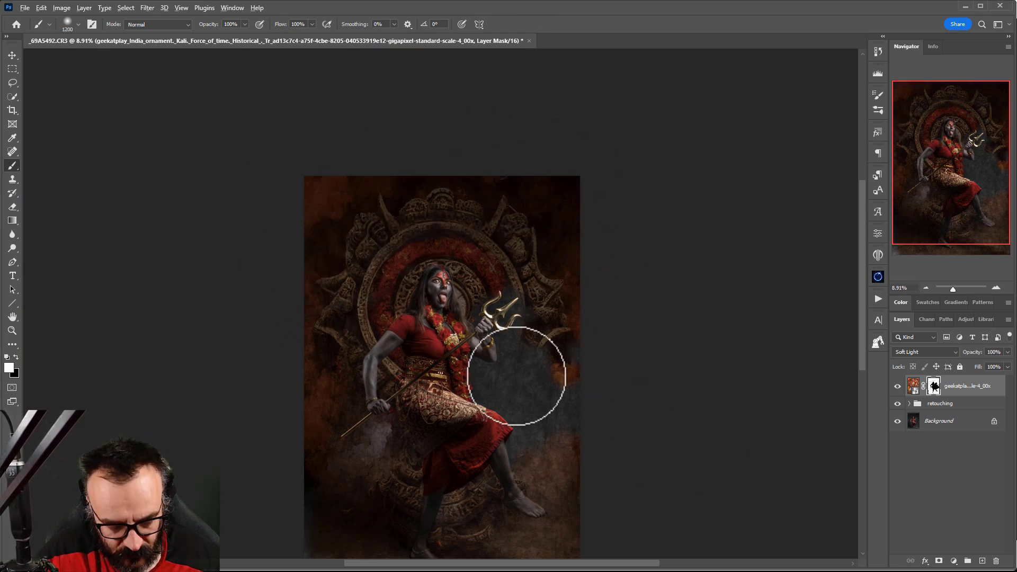
# Reveal the red ornament between the trident's inner and middle prongs with a size 200 brush.
pyautogui.scroll(5, 527, 374)
pyautogui.press('[')
pyautogui.press('[')
pyautogui.press('[')
pyautogui.press('[')
pyautogui.press('[')
pyautogui.press('[')
pyautogui.press('[')
pyautogui.press('[')
pyautogui.press('[')
pyautogui.press('[')
pyautogui.press('[')
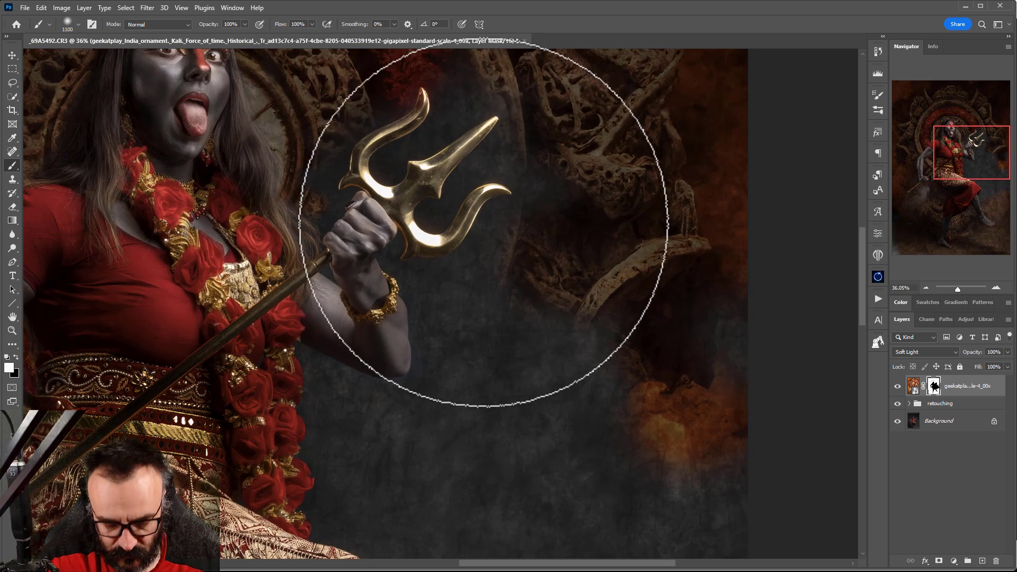
pyautogui.press('[')
pyautogui.press('[')
pyautogui.moveTo(459, 94)
pyautogui.mouseDown()
pyautogui.moveTo(380, 162)
pyautogui.moveTo(386, 169)
pyautogui.moveTo(403, 146)
pyautogui.mouseUp()
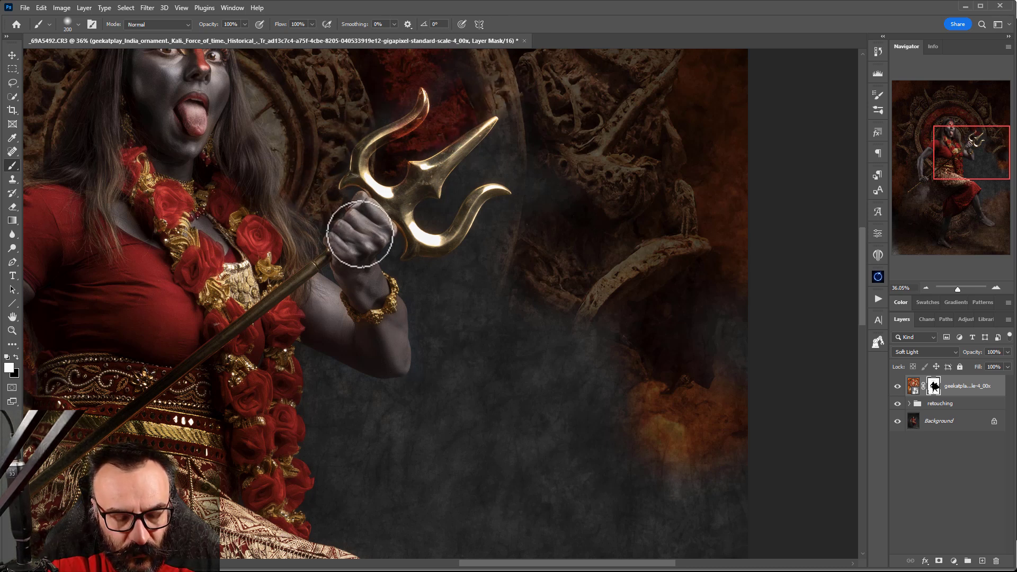
# Blend the ornament softly around the loose hair beside the raised fist with a size 100 brush at 30% opacity.
pyautogui.scroll(6, 349, 228)
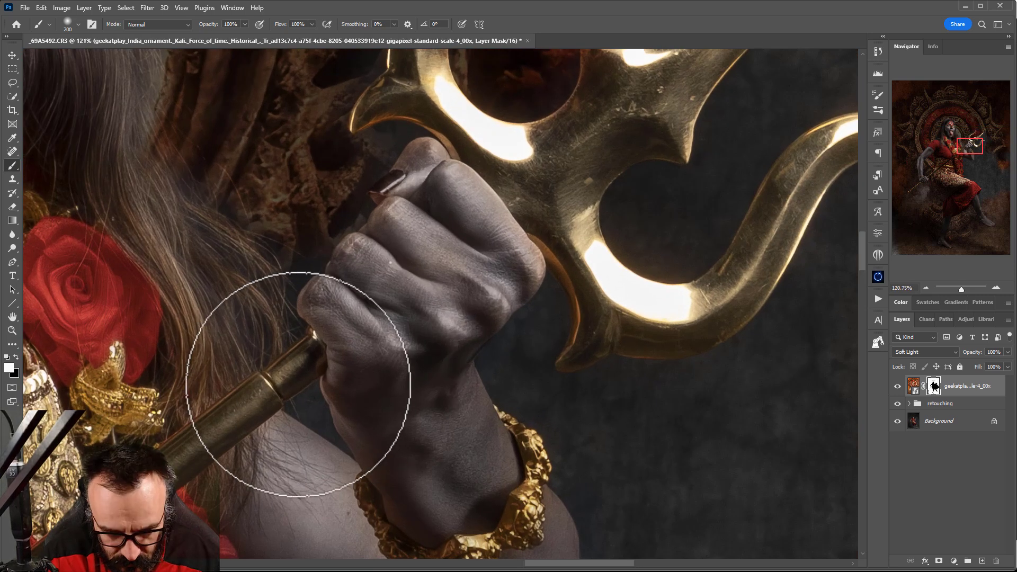
pyautogui.press('[')
pyautogui.press('[')
pyautogui.press('[')
pyautogui.press('[')
pyautogui.press('3')
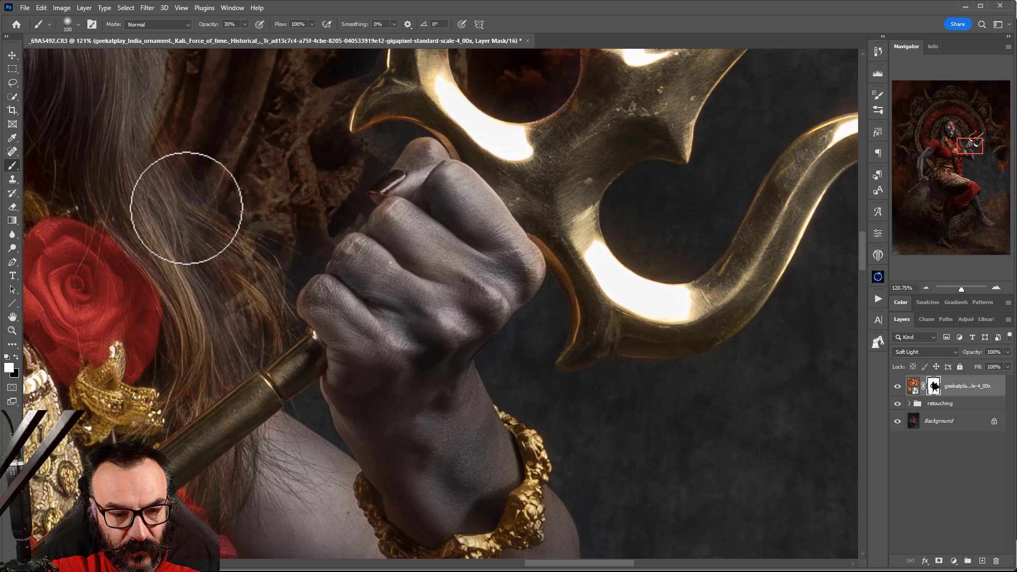
pyautogui.press('[')
pyautogui.press('[')
pyautogui.press('[')
pyautogui.press('[')
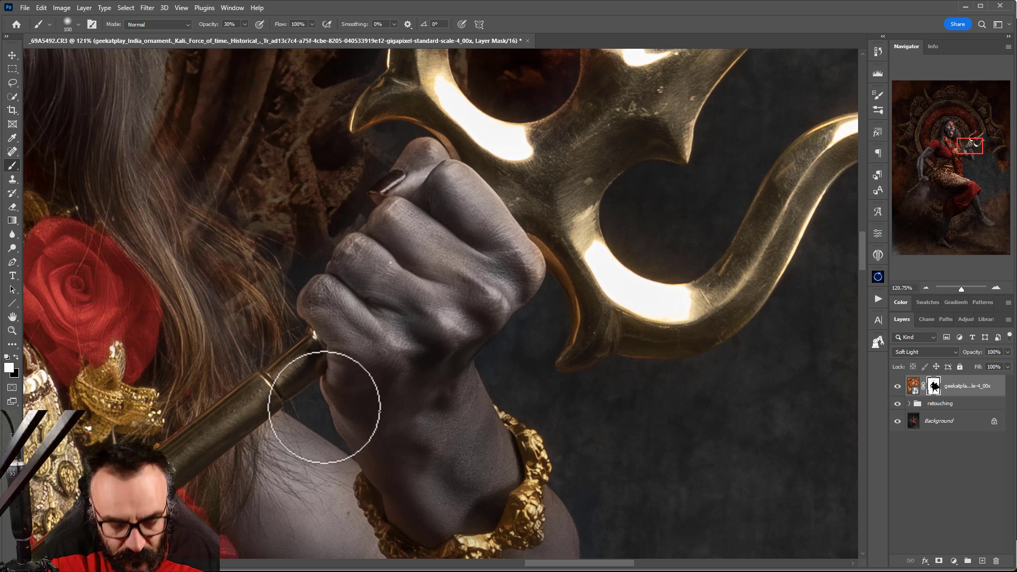
# Reveal the ornament between the fist and the trident base and down past the bracelet with a size 40 brush, raising opacity to 80%.
pyautogui.press('[')
pyautogui.press('[')
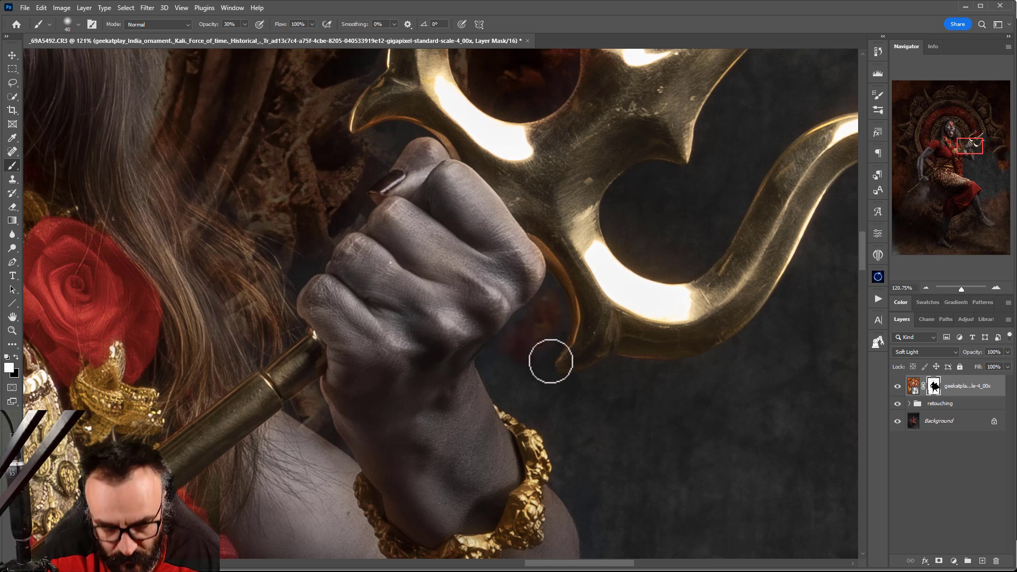
pyautogui.moveTo(560, 314)
pyautogui.mouseDown()
pyautogui.moveTo(556, 340)
pyautogui.moveTo(529, 338)
pyautogui.moveTo(540, 307)
pyautogui.moveTo(503, 331)
pyautogui.moveTo(494, 342)
pyautogui.moveTo(501, 377)
pyautogui.mouseUp()
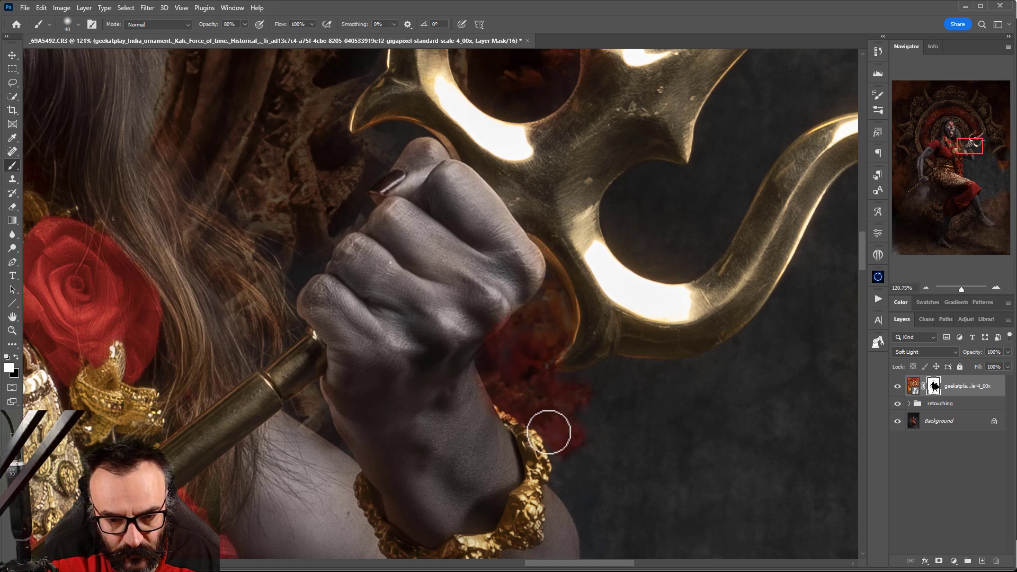
pyautogui.moveTo(549, 432); pyautogui.dragTo(555, 453)
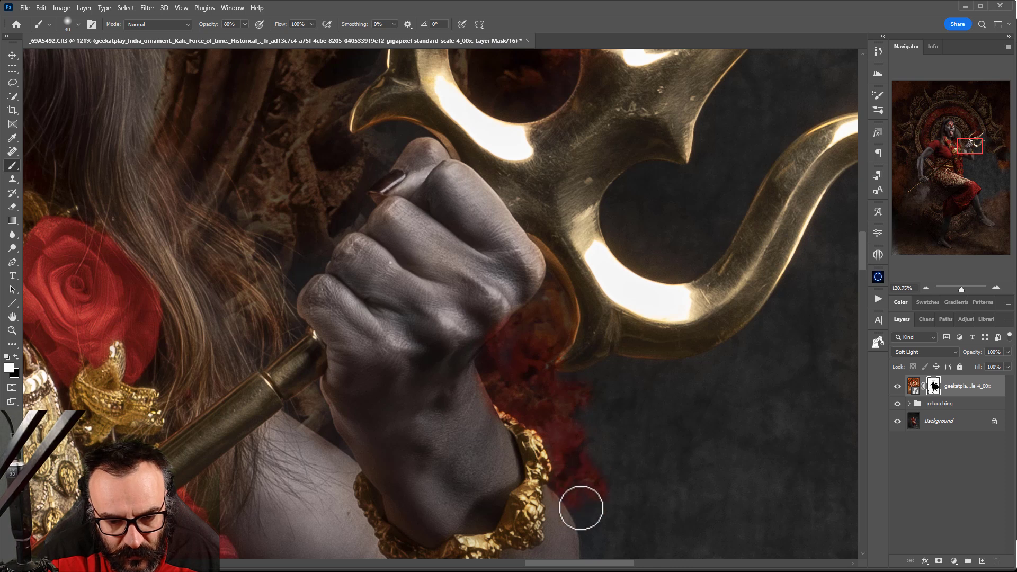
# Reveal the ornament around the raised fingertip and inside the curve between the trident's middle and outer prongs.
pyautogui.moveTo(593, 159); pyautogui.dragTo(514, 355)
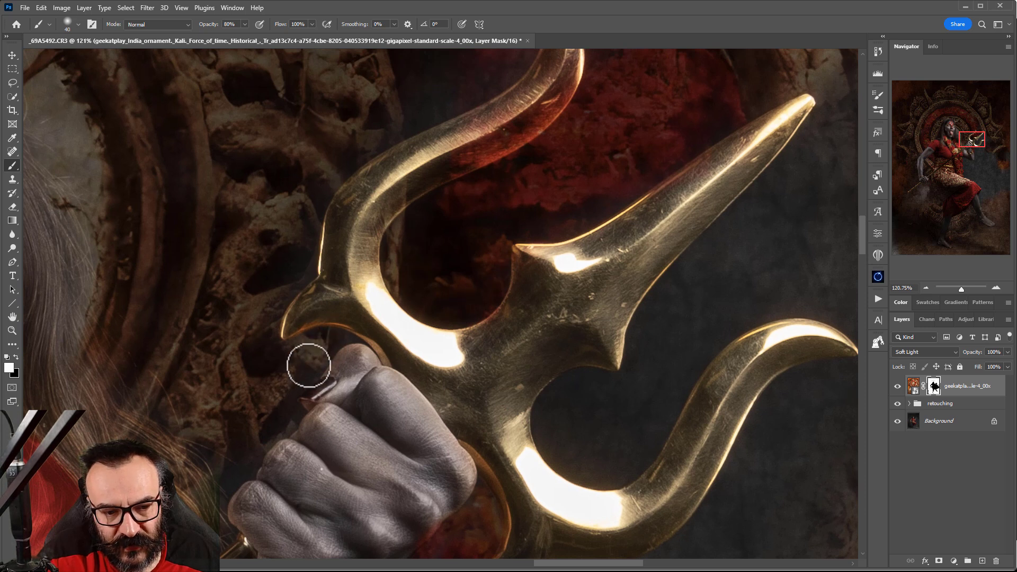
pyautogui.moveTo(563, 390)
pyautogui.mouseDown()
pyautogui.moveTo(533, 417)
pyautogui.moveTo(535, 464)
pyautogui.moveTo(571, 489)
pyautogui.moveTo(599, 475)
pyautogui.moveTo(552, 440)
pyautogui.moveTo(645, 474)
pyautogui.moveTo(551, 410)
pyautogui.mouseUp()
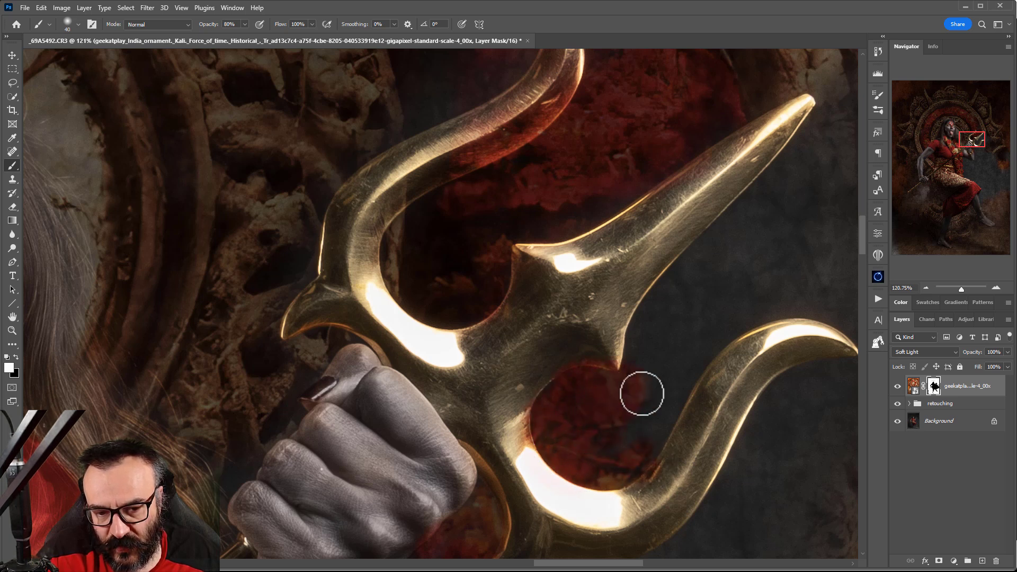
pyautogui.moveTo(729, 295)
pyautogui.mouseDown()
pyautogui.moveTo(443, 374)
pyautogui.moveTo(417, 394)
pyautogui.moveTo(395, 442)
pyautogui.moveTo(399, 459)
pyautogui.moveTo(437, 360)
pyautogui.moveTo(389, 422)
pyautogui.moveTo(430, 352)
pyautogui.moveTo(439, 364)
pyautogui.moveTo(412, 370)
pyautogui.moveTo(604, 173)
pyautogui.moveTo(573, 168)
pyautogui.mouseUp()
# Reveal the ornament behind the tips of the trident's middle and outer prongs with a size 80 brush.
pyautogui.press(']')
pyautogui.press(']')
pyautogui.press(']')
pyautogui.press(']')
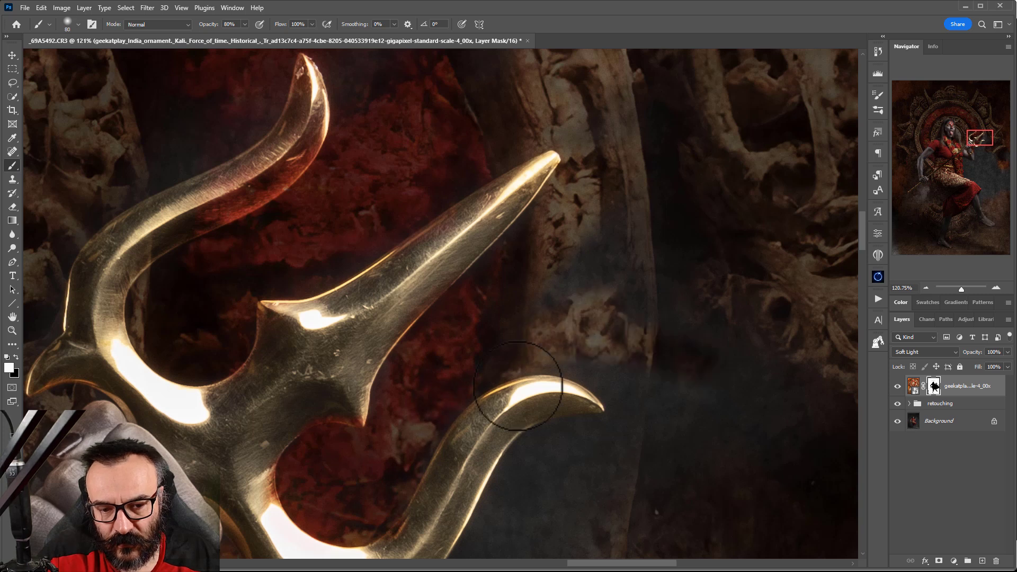
pyautogui.moveTo(511, 352); pyautogui.dragTo(591, 364)
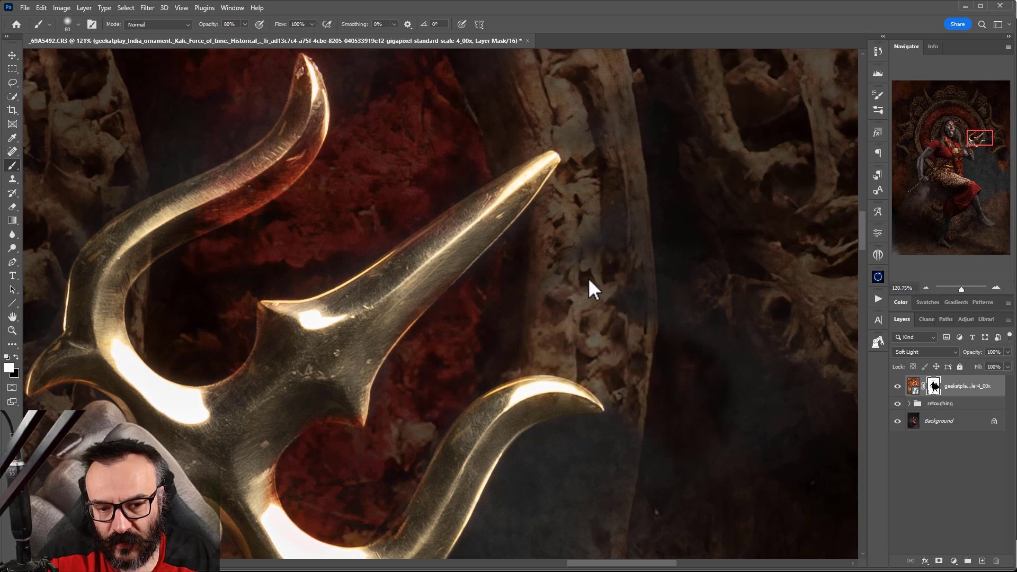
# Reveal the ornament below the trident, down the outer side of the forearm and around the underside of the elbow.
pyautogui.moveTo(557, 504); pyautogui.dragTo(586, 296)
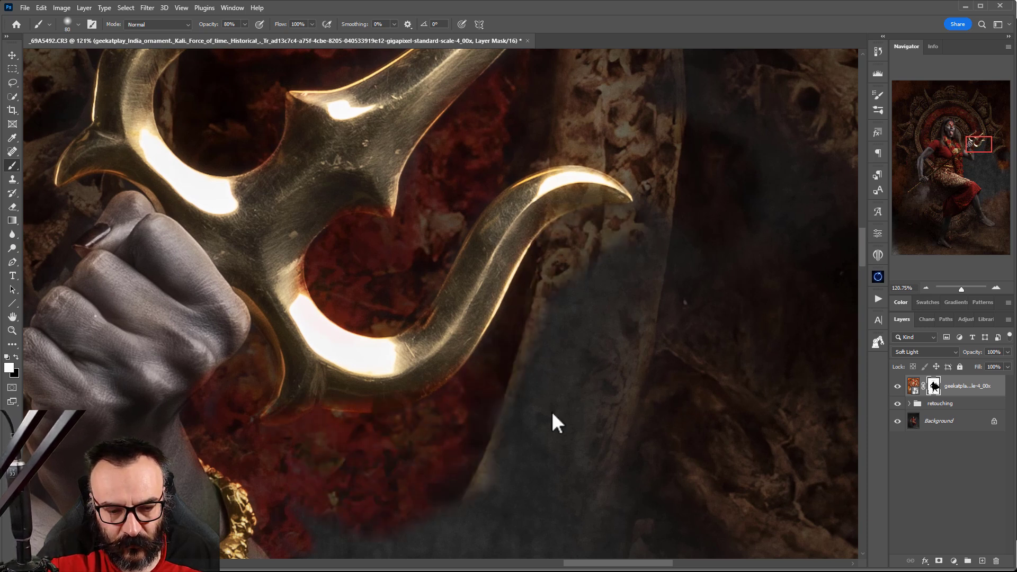
pyautogui.moveTo(551, 420); pyautogui.dragTo(452, 209)
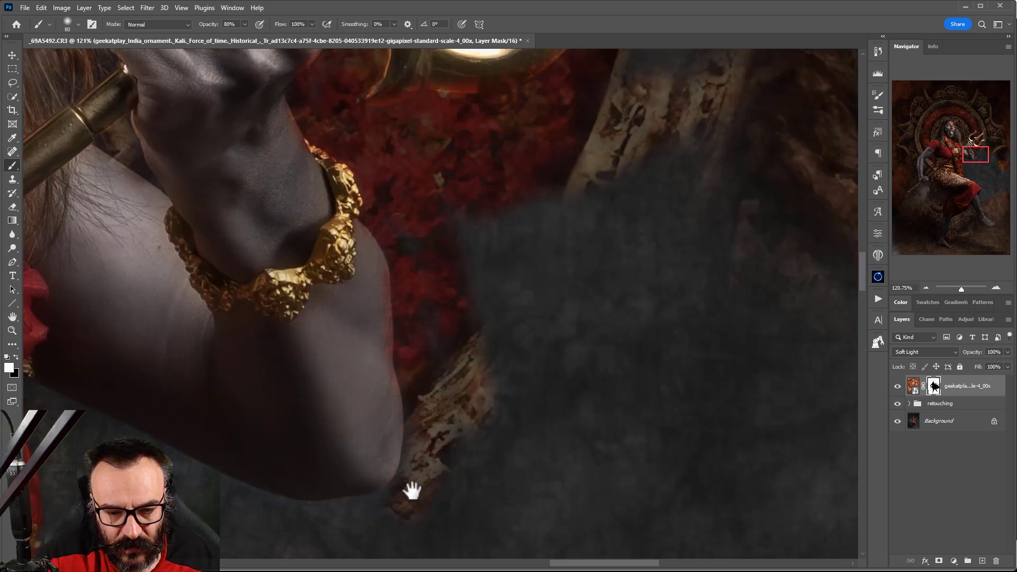
pyautogui.moveTo(412, 490); pyautogui.dragTo(632, 282)
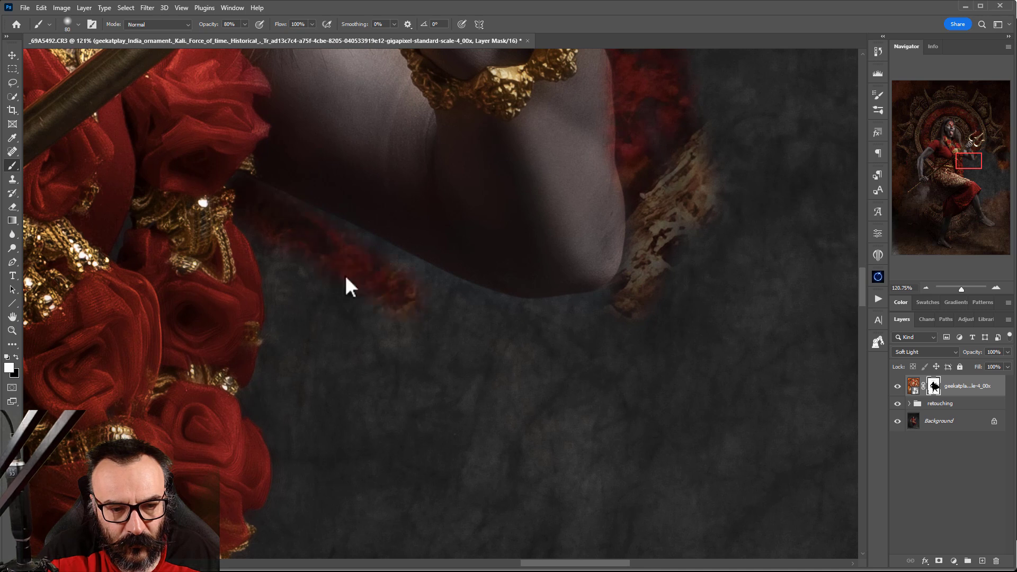
pyautogui.moveTo(471, 303)
pyautogui.mouseDown()
pyautogui.moveTo(544, 325)
pyautogui.moveTo(654, 306)
pyautogui.mouseUp()
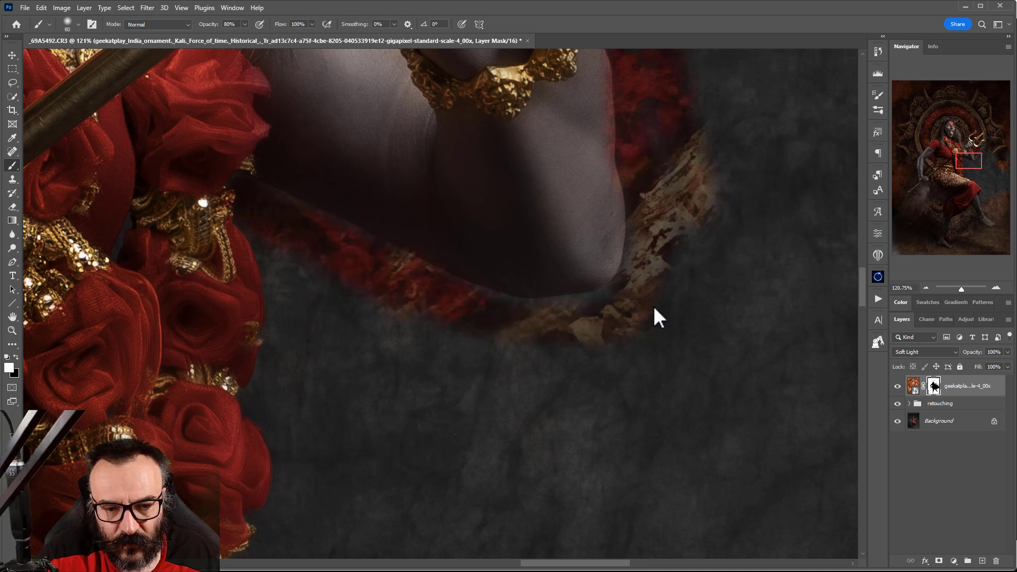
# Reveal the ornament in the gap under the upper arm and down along the edge of the rose garland.
pyautogui.moveTo(445, 318)
pyautogui.mouseDown()
pyautogui.moveTo(290, 242)
pyautogui.moveTo(297, 378)
pyautogui.mouseUp()
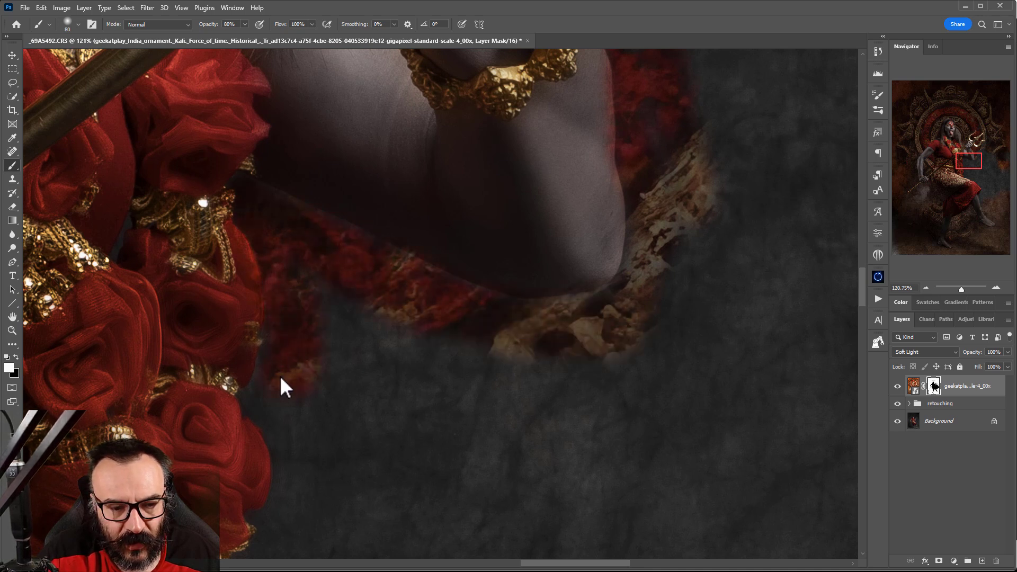
pyautogui.moveTo(254, 414); pyautogui.dragTo(349, 269)
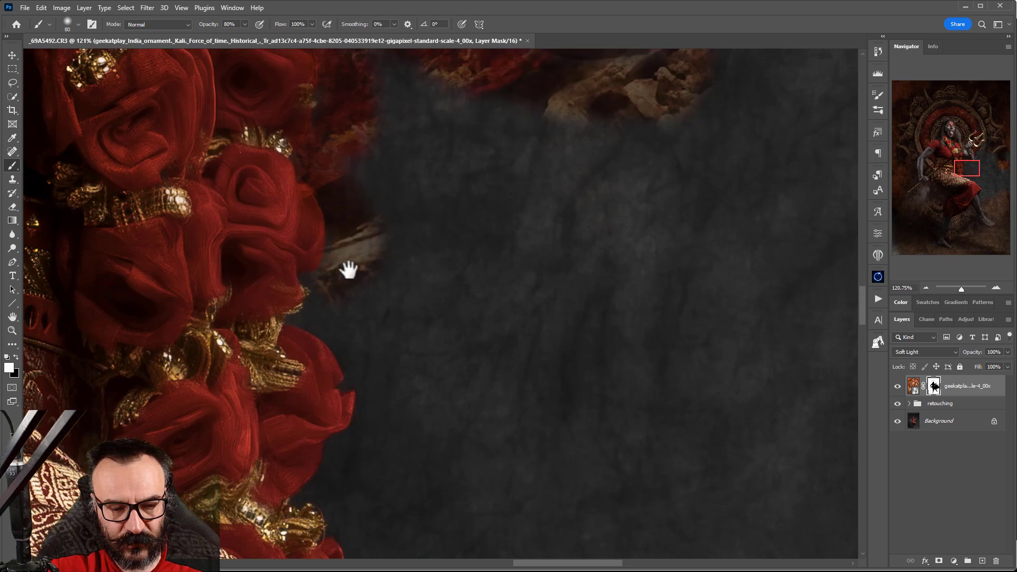
pyautogui.moveTo(311, 316)
pyautogui.mouseDown()
pyautogui.moveTo(364, 336)
pyautogui.moveTo(466, 424)
pyautogui.mouseUp()
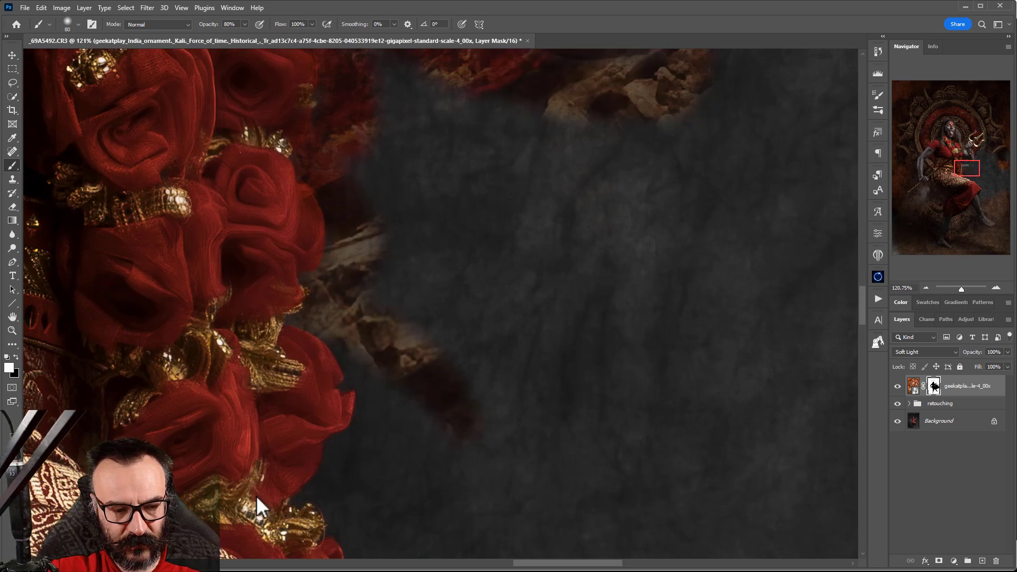
# Continue revealing the ornament from the garland's lower end along the lap and red skirt edge to the front of the shin.
pyautogui.moveTo(256, 495); pyautogui.dragTo(420, 233)
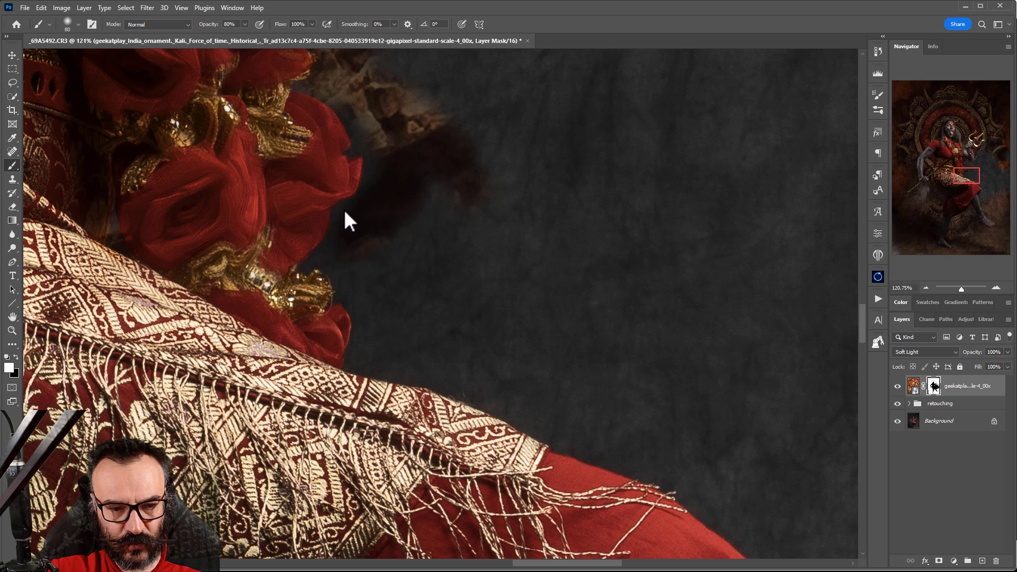
pyautogui.moveTo(359, 349)
pyautogui.mouseDown()
pyautogui.moveTo(536, 386)
pyautogui.moveTo(661, 477)
pyautogui.moveTo(390, 195)
pyautogui.moveTo(294, 172)
pyautogui.moveTo(449, 309)
pyautogui.moveTo(604, 257)
pyautogui.moveTo(575, 129)
pyautogui.moveTo(498, 255)
pyautogui.mouseUp()
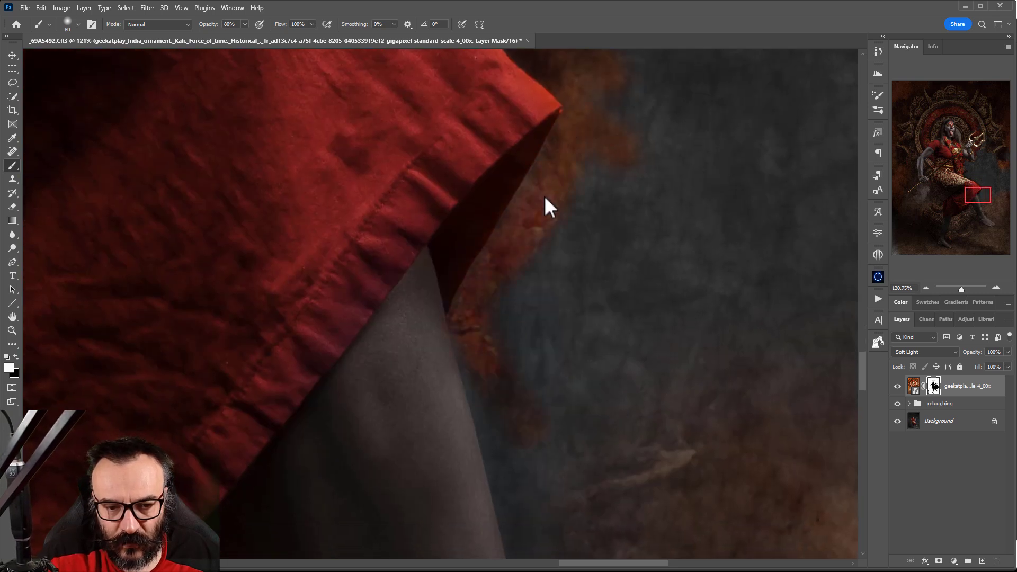
pyautogui.moveTo(545, 196); pyautogui.dragTo(490, 72)
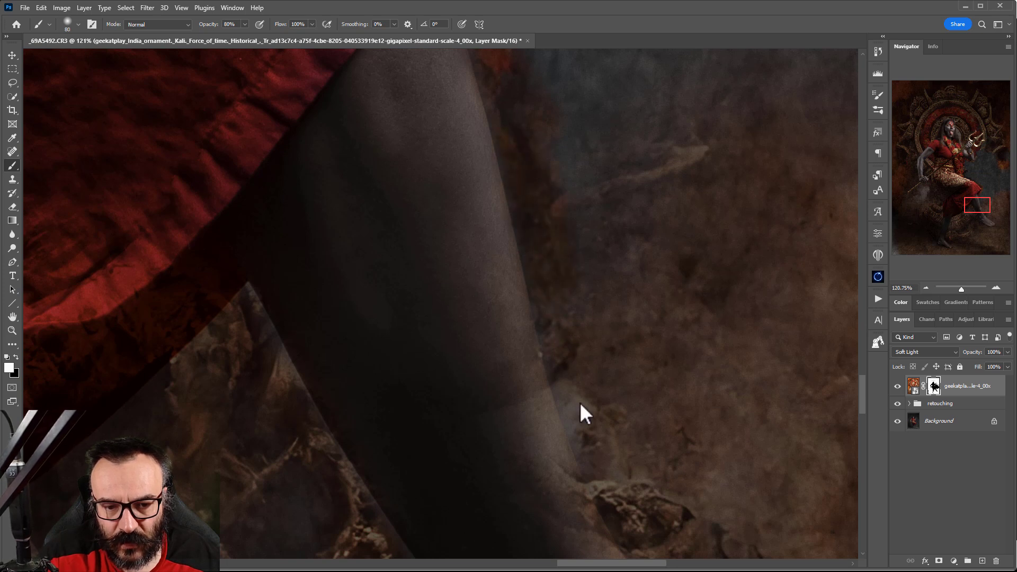
# Blend the ornament into the backdrop beside the skirt hem and shin with a size 500 brush, lowering opacity to 10%.
pyautogui.scroll(-6, 626, 265)
pyautogui.moveTo(688, 283); pyautogui.dragTo(517, 339)
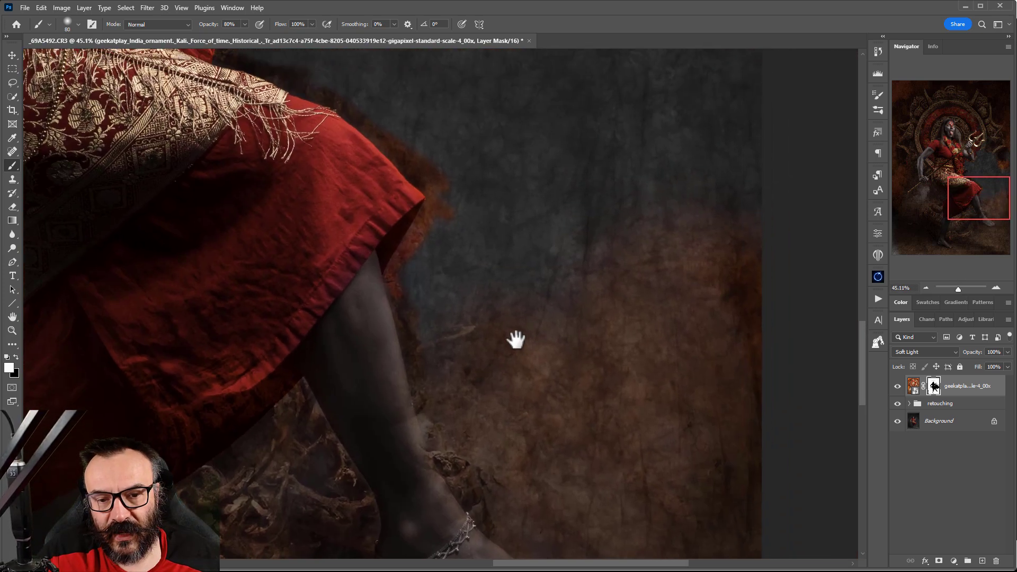
pyautogui.press(']')
pyautogui.press(']')
pyautogui.press(']')
pyautogui.press(']')
pyautogui.press(']')
pyautogui.press(']')
pyautogui.press(']')
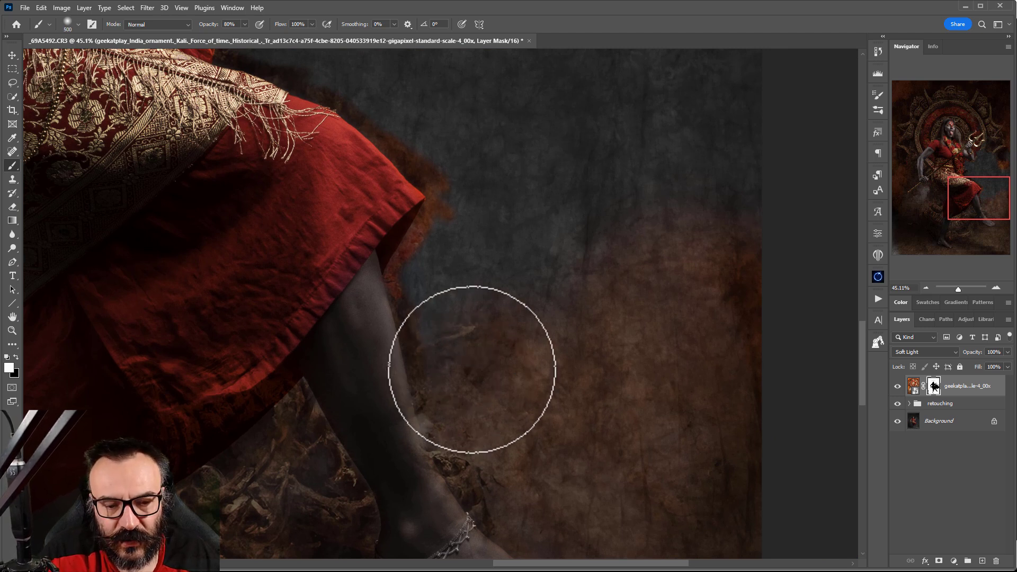
pyautogui.press('1')
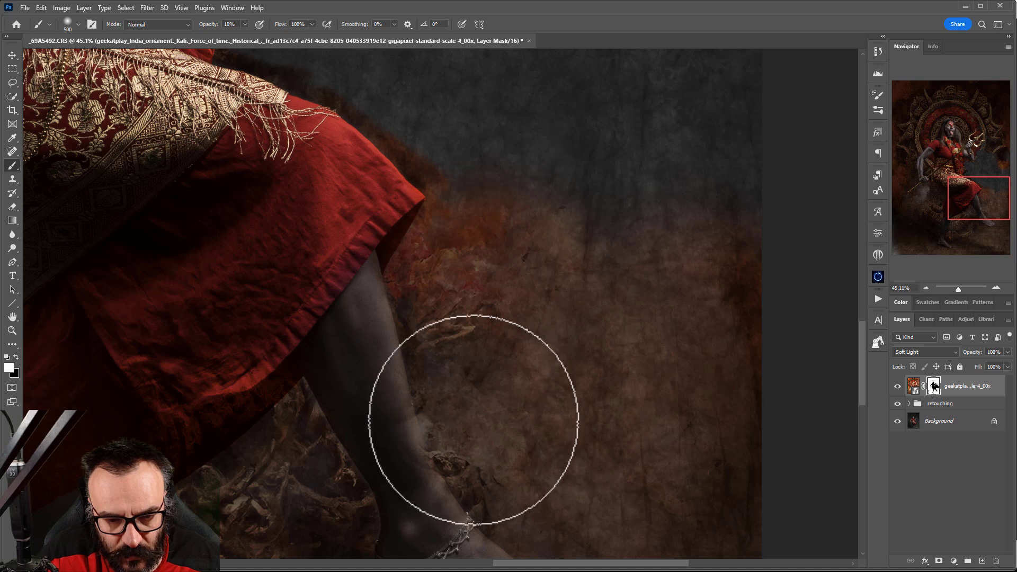
pyautogui.moveTo(566, 495); pyautogui.dragTo(596, 272)
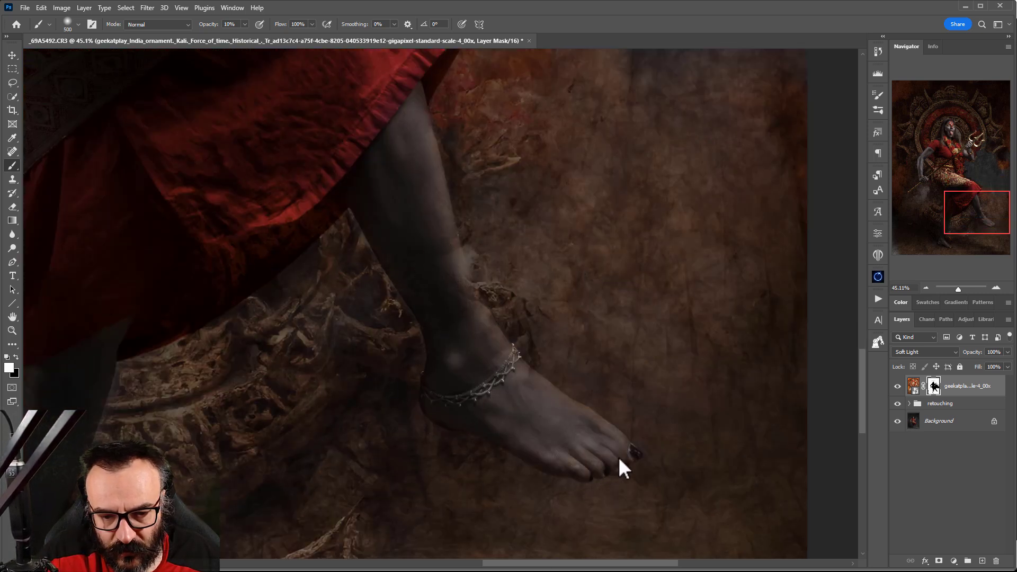
# Reveal the orange ornament texture across the backdrop above and beside the knee with the brush at 100% opacity.
pyautogui.moveTo(749, 375); pyautogui.dragTo(580, 550)
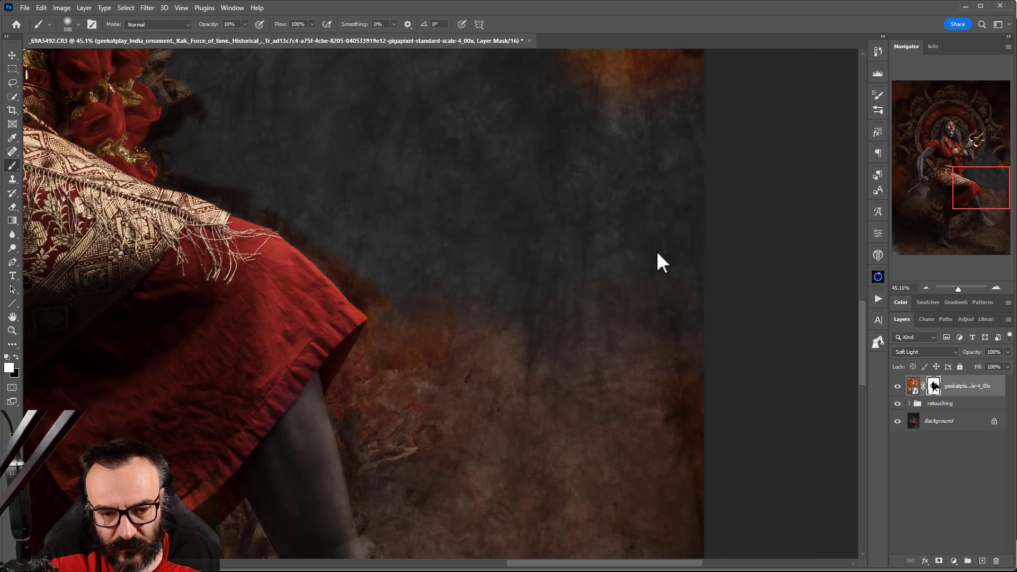
pyautogui.press('0')
pyautogui.moveTo(613, 300)
pyautogui.mouseDown()
pyautogui.moveTo(589, 270)
pyautogui.moveTo(533, 251)
pyautogui.mouseUp()
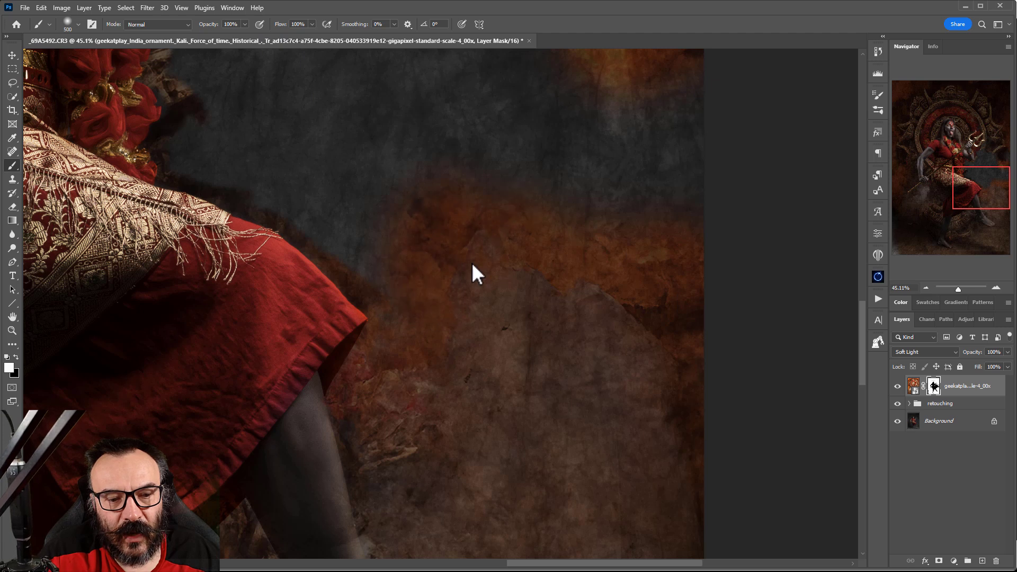
pyautogui.moveTo(452, 262); pyautogui.dragTo(396, 224)
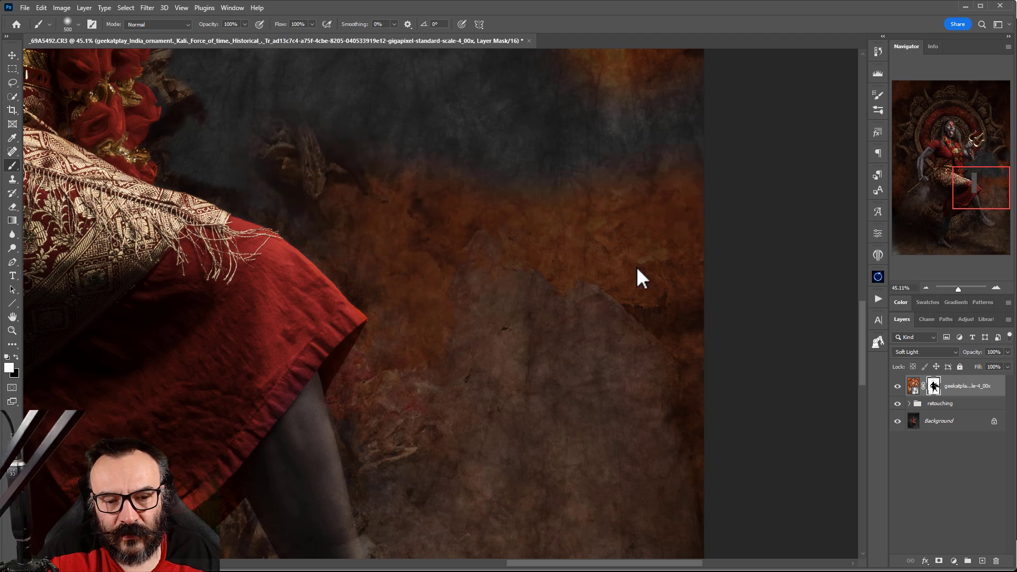
pyautogui.moveTo(551, 207); pyautogui.dragTo(675, 356)
# Reveal the carved ornament in the grey backdrop between the elbow, the rose garland and the lap.
pyautogui.moveTo(583, 174)
pyautogui.mouseDown()
pyautogui.moveTo(578, 244)
pyautogui.moveTo(691, 293)
pyautogui.mouseUp()
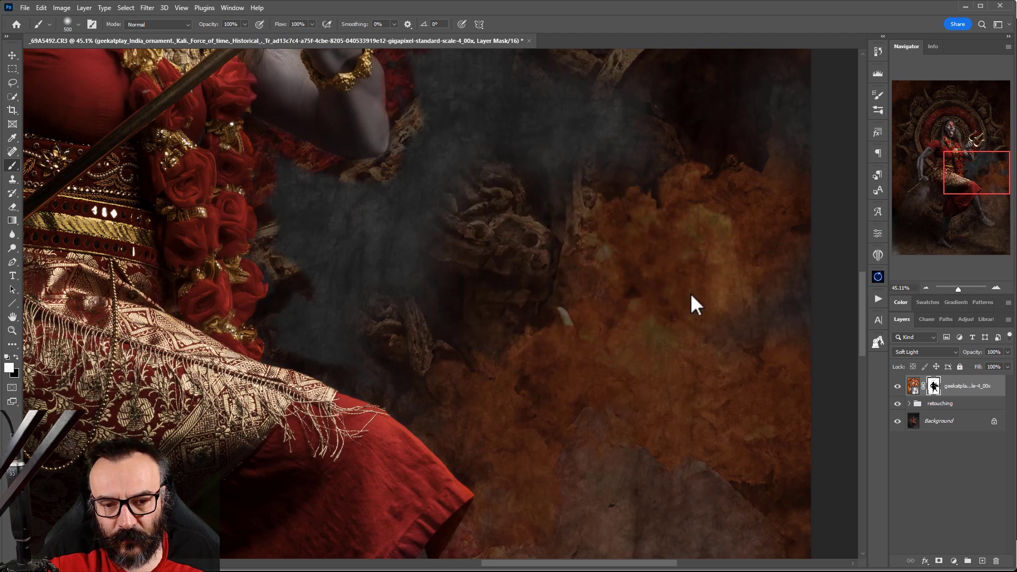
pyautogui.moveTo(507, 149)
pyautogui.mouseDown()
pyautogui.moveTo(428, 291)
pyautogui.moveTo(357, 303)
pyautogui.mouseUp()
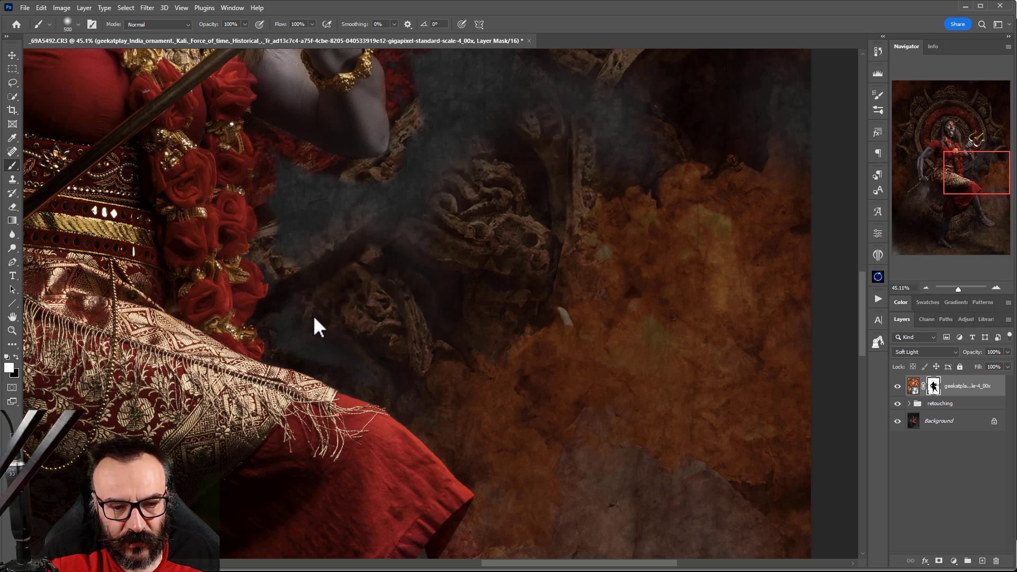
pyautogui.moveTo(434, 374); pyautogui.dragTo(321, 237)
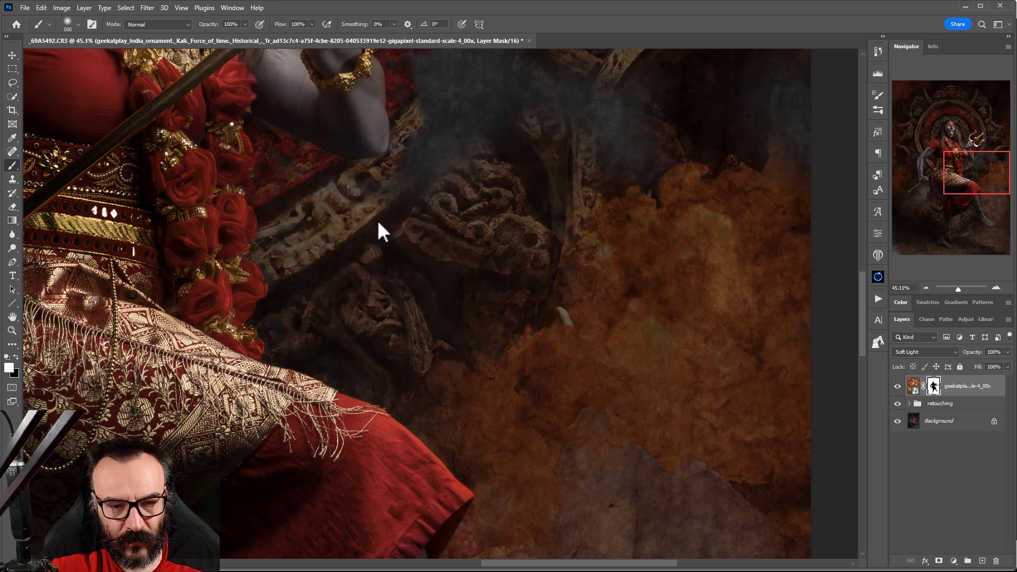
# Reveal the carved ornament in the grey smoke patch above the orange cloud, below the trident.
pyautogui.moveTo(470, 172); pyautogui.dragTo(414, 395)
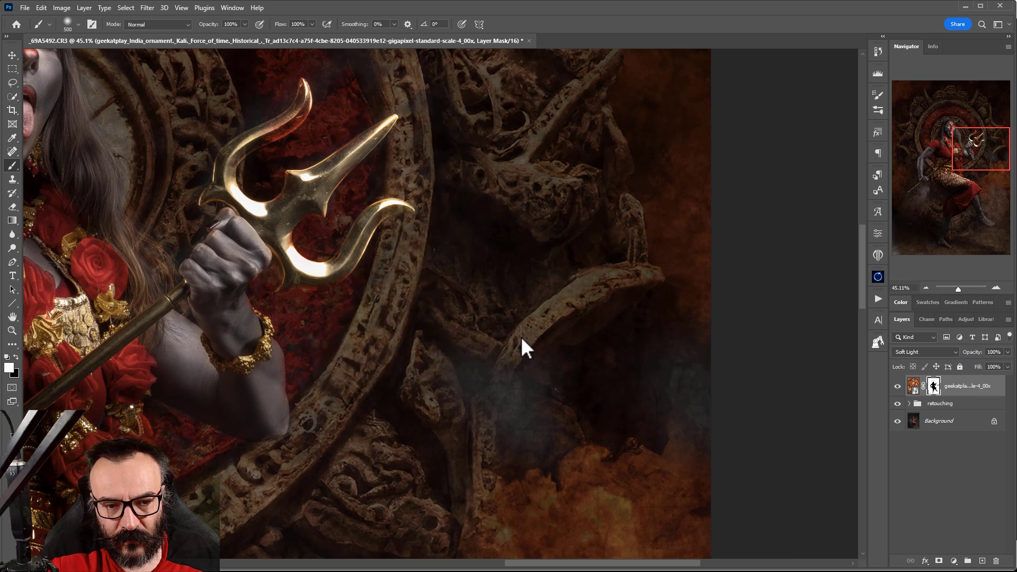
pyautogui.moveTo(522, 339); pyautogui.dragTo(601, 345)
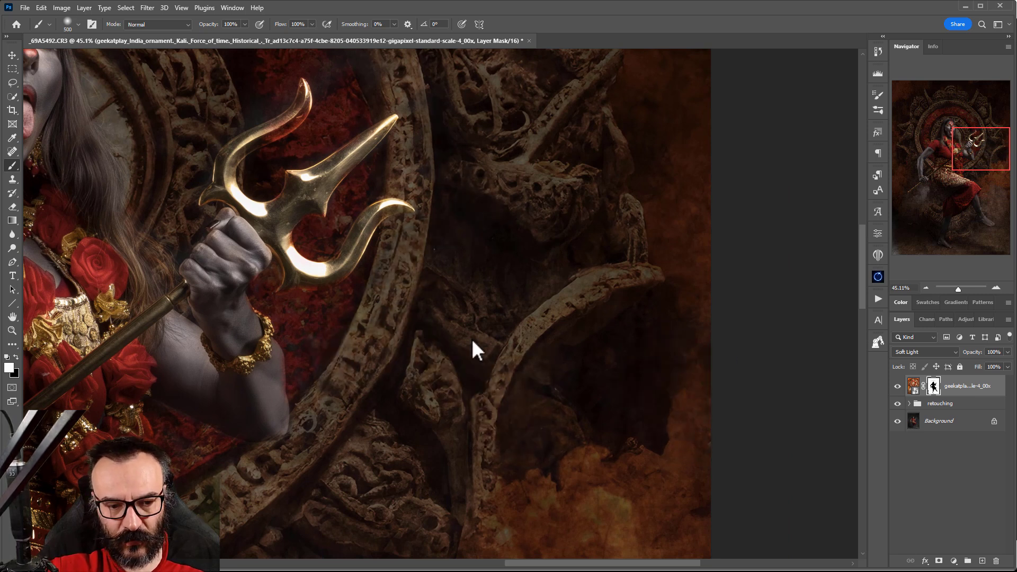
pyautogui.moveTo(474, 350); pyautogui.dragTo(211, 177)
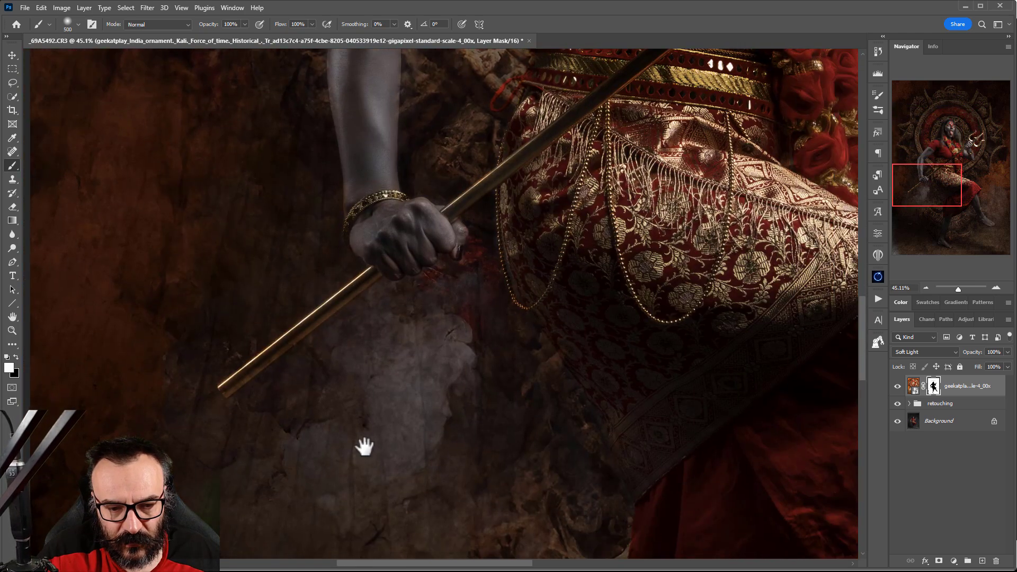
# Set the ornament layer's opacity to 90%.
pyautogui.scroll(-5, 462, 424)
pyautogui.moveTo(579, 364); pyautogui.dragTo(453, 253)
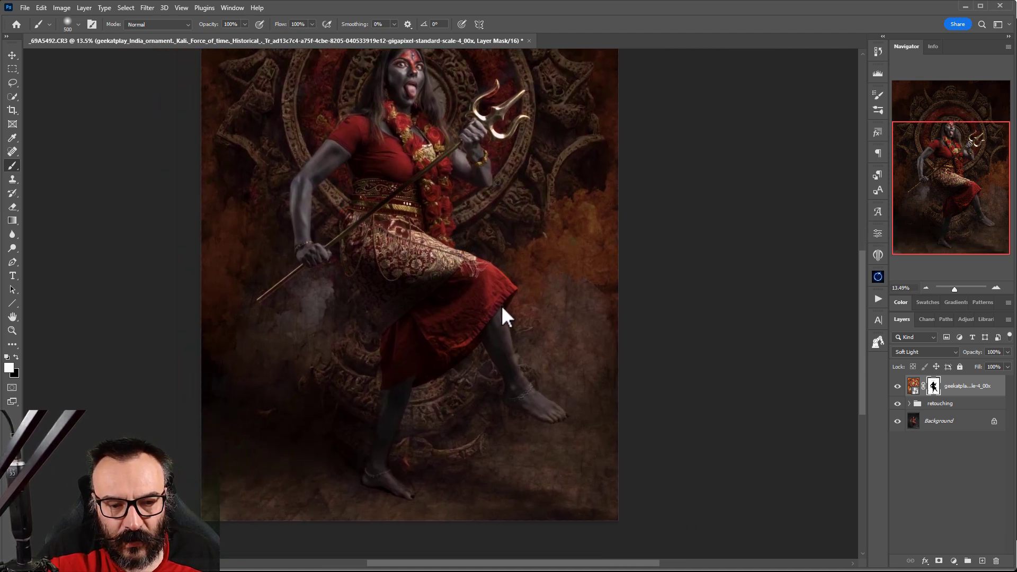
pyautogui.scroll(-2, 501, 305)
pyautogui.moveTo(538, 307); pyautogui.dragTo(508, 347)
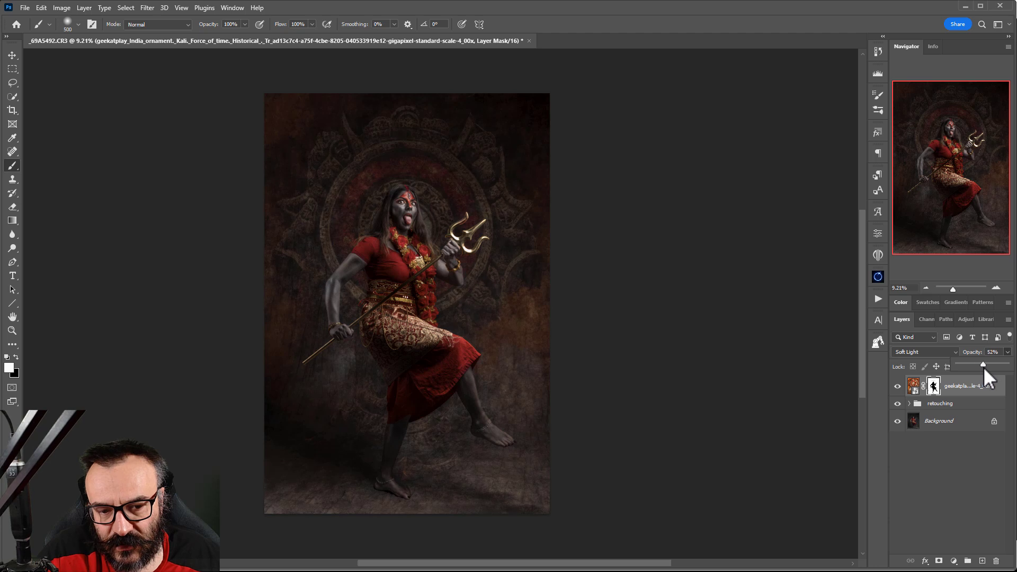
pyautogui.moveTo(983, 368); pyautogui.dragTo(1003, 371)
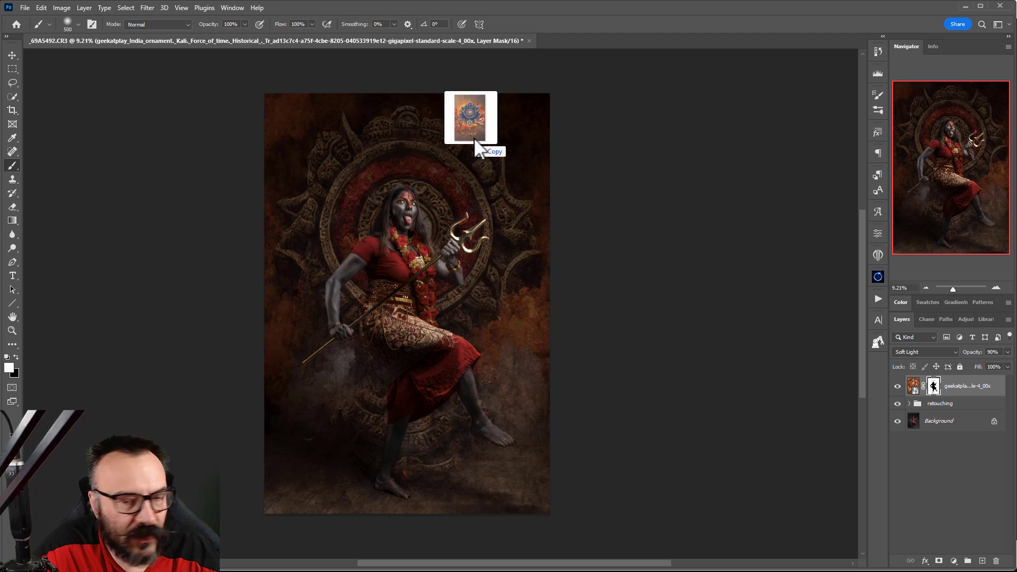
# Place the blue lotus ornament image above the other layers and scale it up to cover the whole canvas.
pyautogui.moveTo(475, 140); pyautogui.dragTo(539, 246)
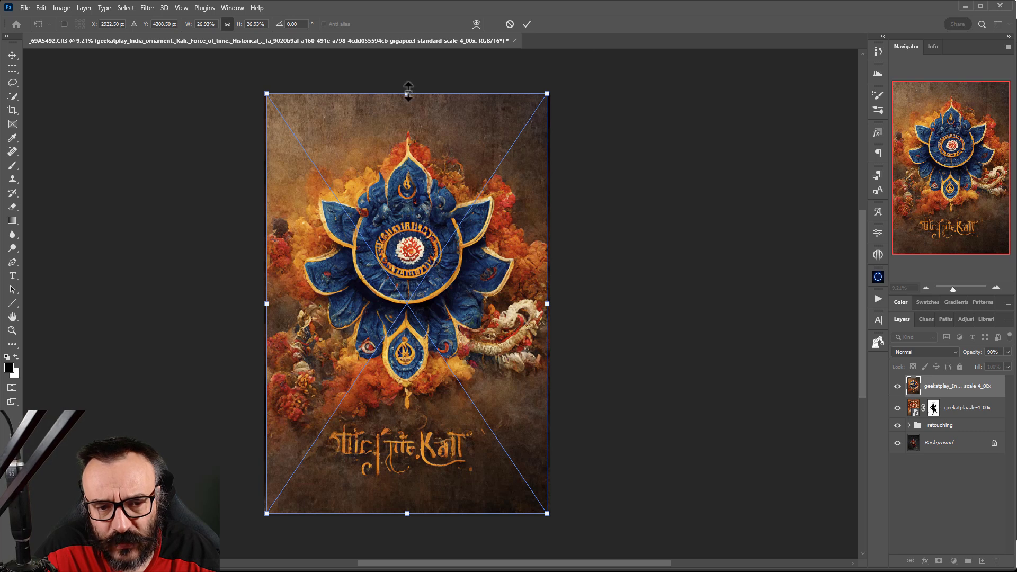
pyautogui.moveTo(407, 94); pyautogui.dragTo(408, 90)
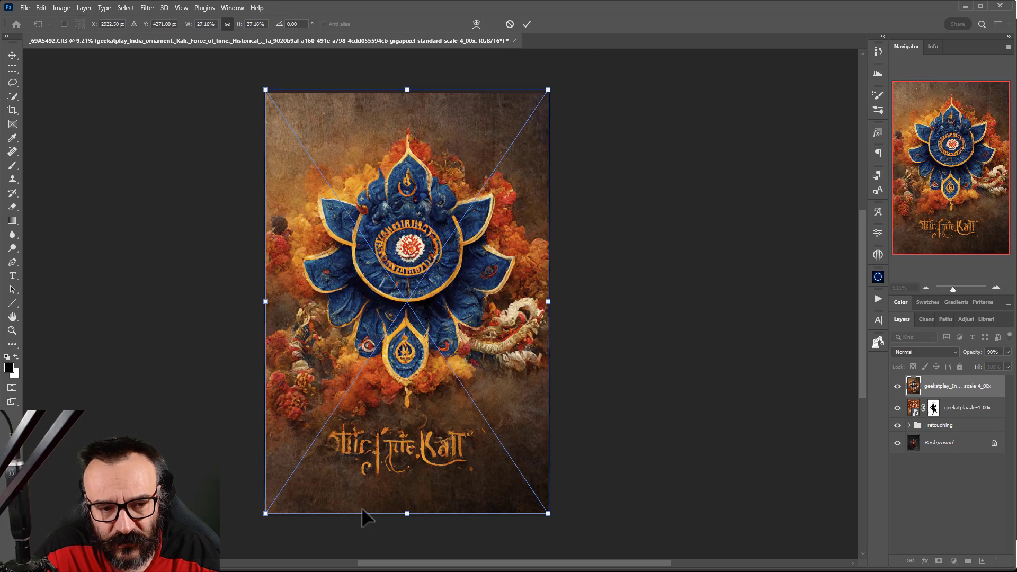
pyautogui.moveTo(406, 514); pyautogui.dragTo(407, 522)
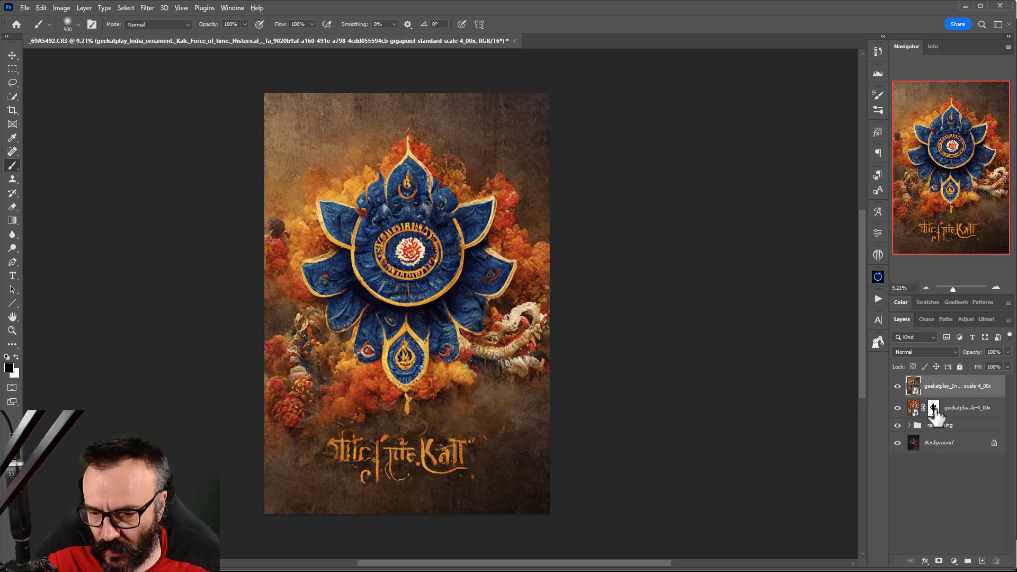
# Copy the figure's layer mask onto the blue lotus layer and set it to Soft Light, with the first ornament layer hidden.
pyautogui.moveTo(934, 413); pyautogui.dragTo(940, 391)
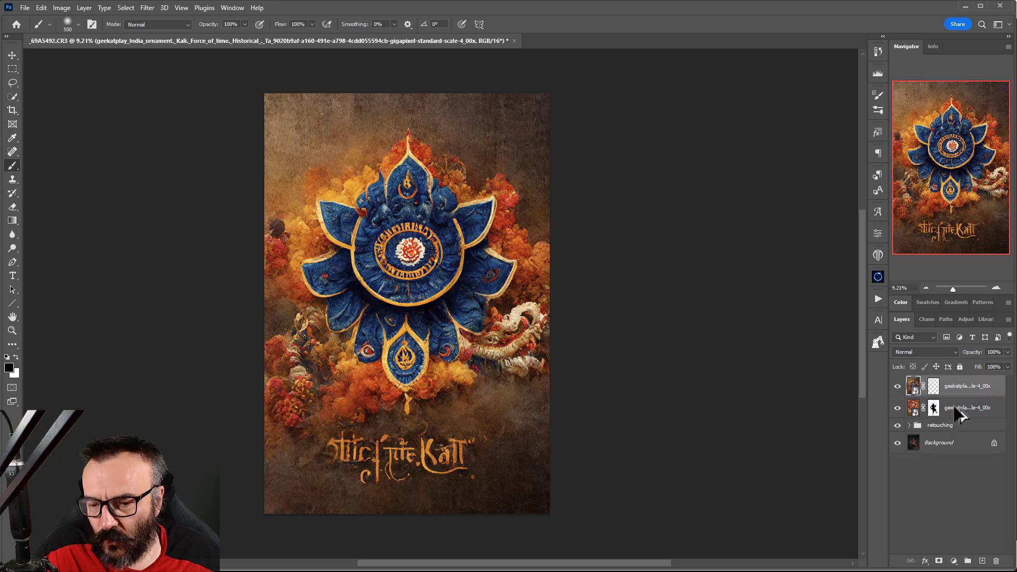
pyautogui.click(898, 408)
pyautogui.click(936, 349)
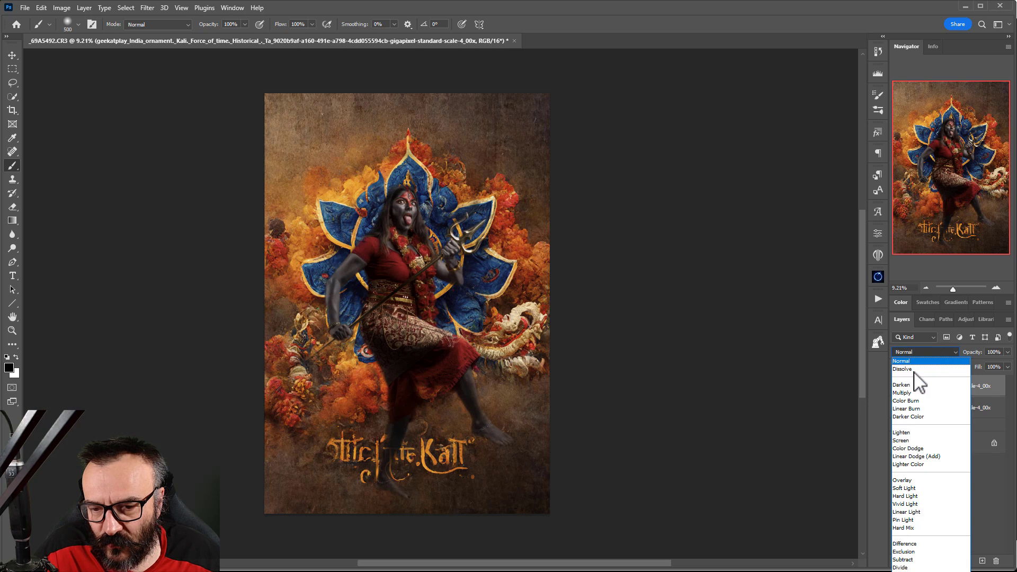
pyautogui.click(931, 496)
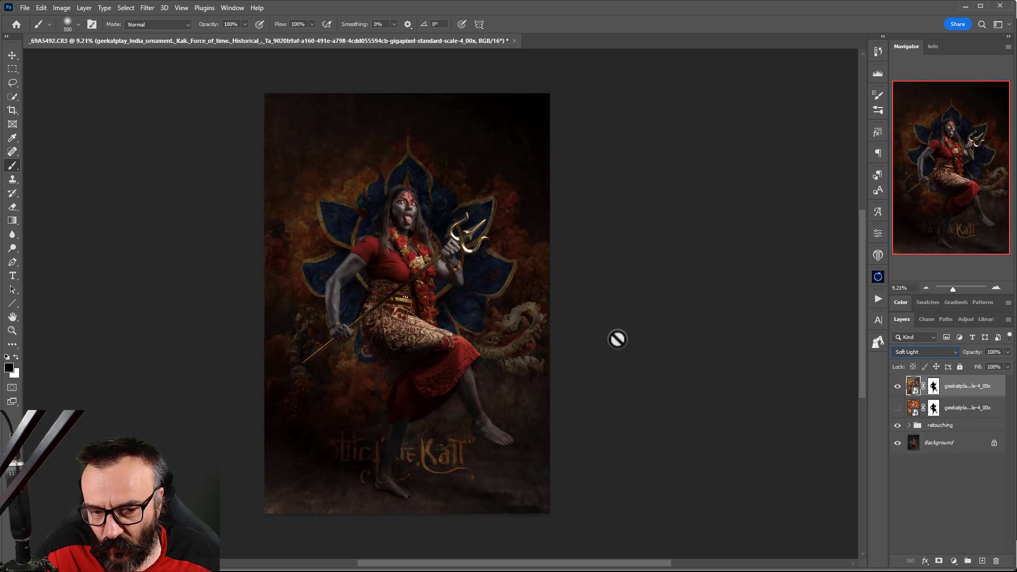
# Compare the portrait with and without the ornament layers by toggling their visibility, leaving the blue lotus layer shown.
pyautogui.click(898, 386)
pyautogui.click(897, 408)
pyautogui.click(897, 408)
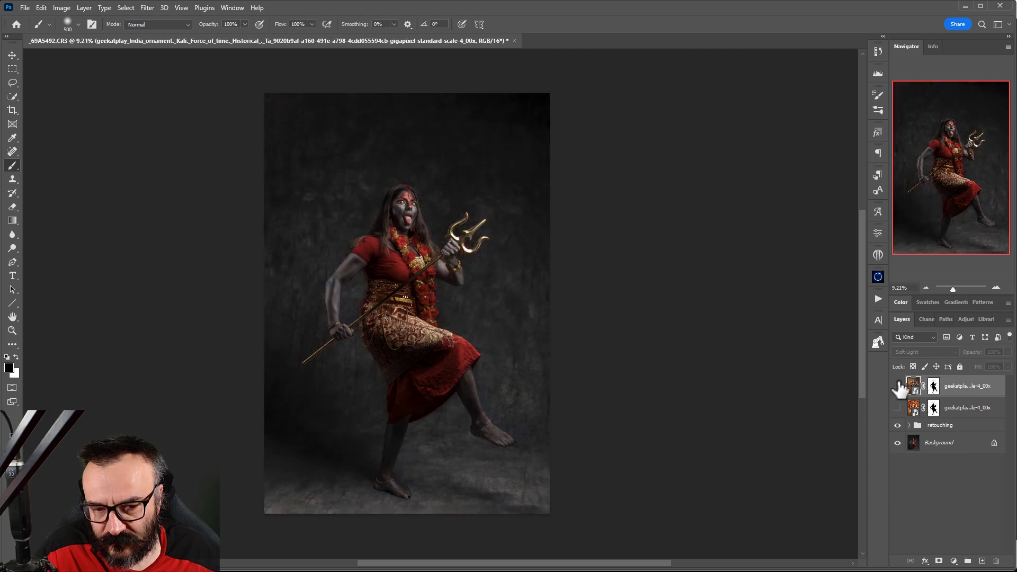
pyautogui.click(897, 386)
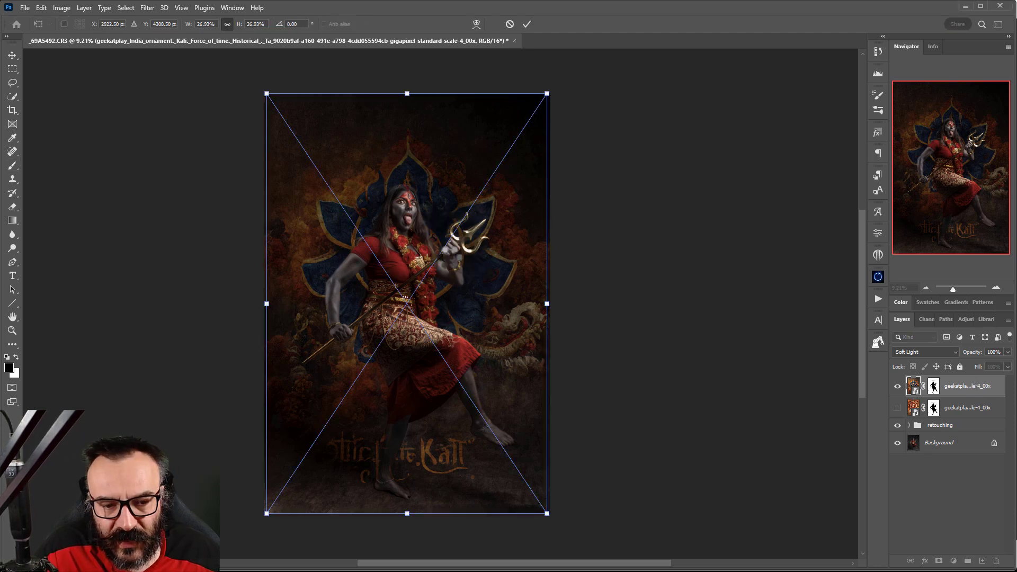
# Scale the placed temple image to 28.22% so it covers the whole canvas.
pyautogui.moveTo(407, 93); pyautogui.dragTo(407, 82)
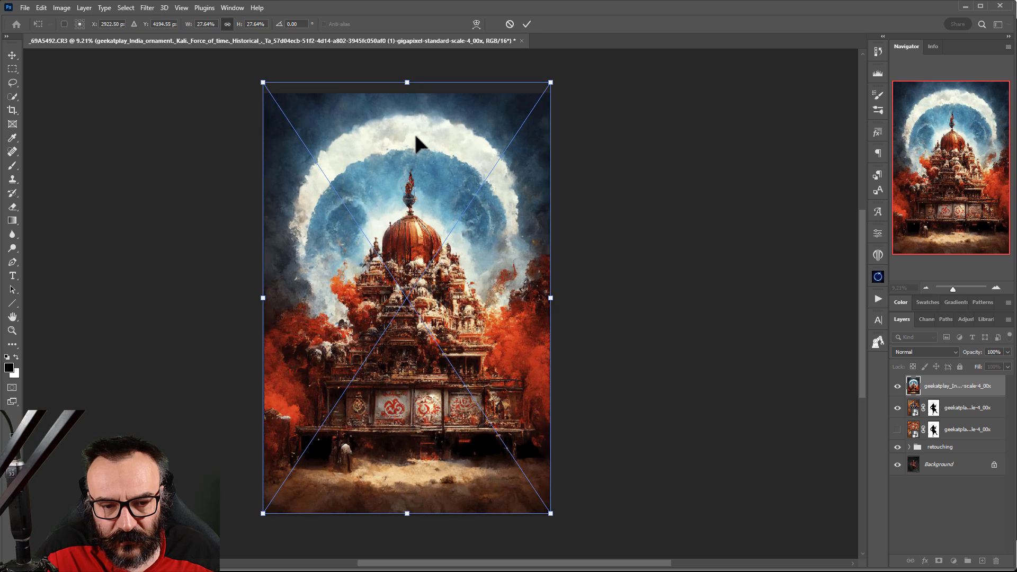
pyautogui.moveTo(410, 517); pyautogui.dragTo(410, 525)
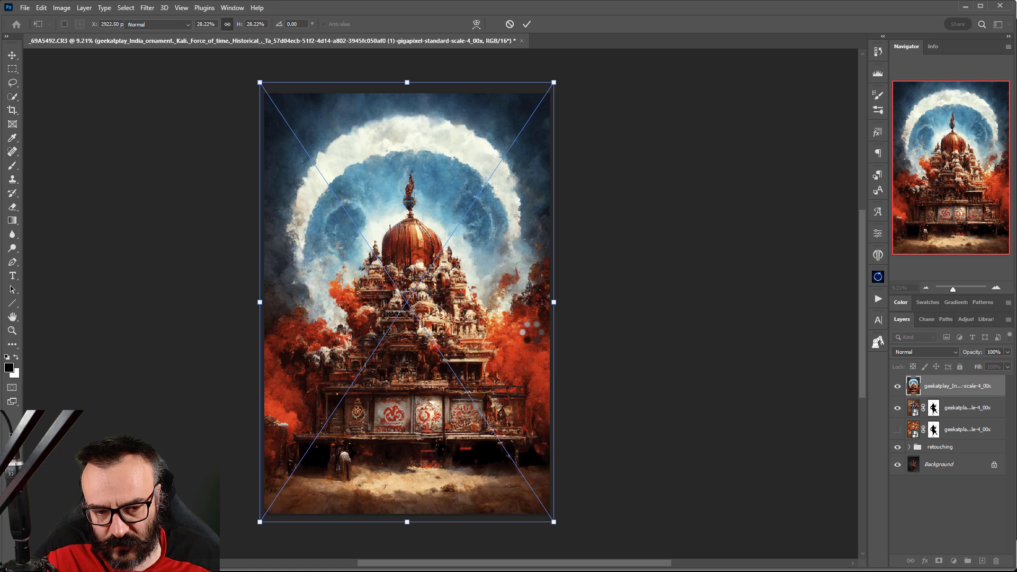
pyautogui.press('Return')
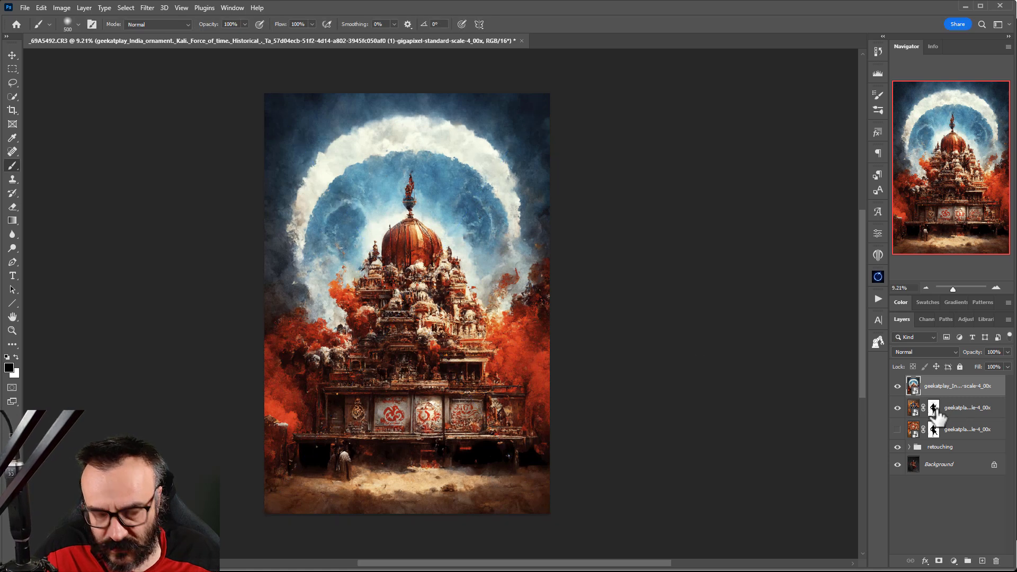
# Copy the figure's layer mask onto the temple layer and set its blending mode to Soft Light.
pyautogui.moveTo(936, 420); pyautogui.dragTo(933, 386)
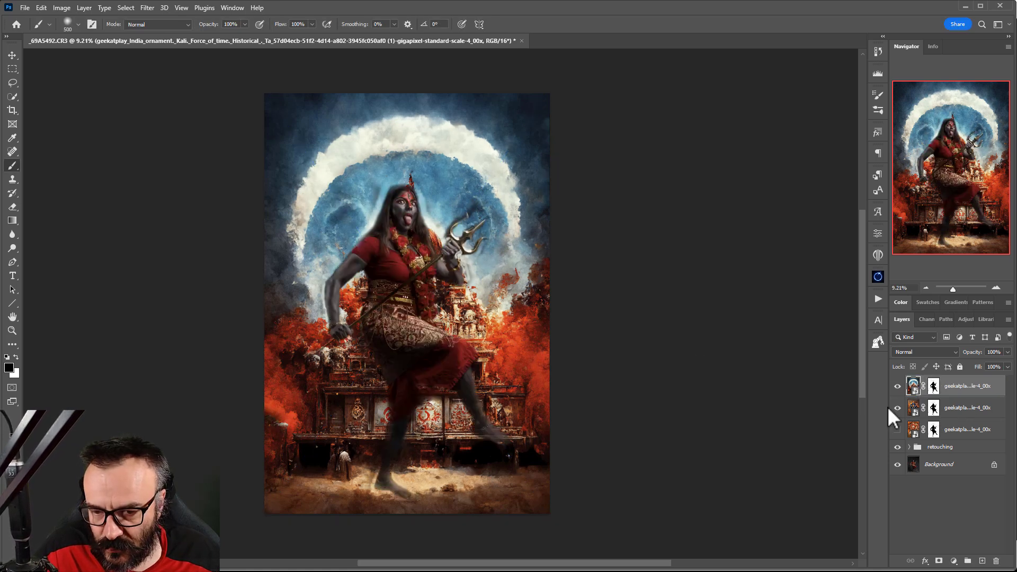
pyautogui.click(936, 349)
pyautogui.click(921, 482)
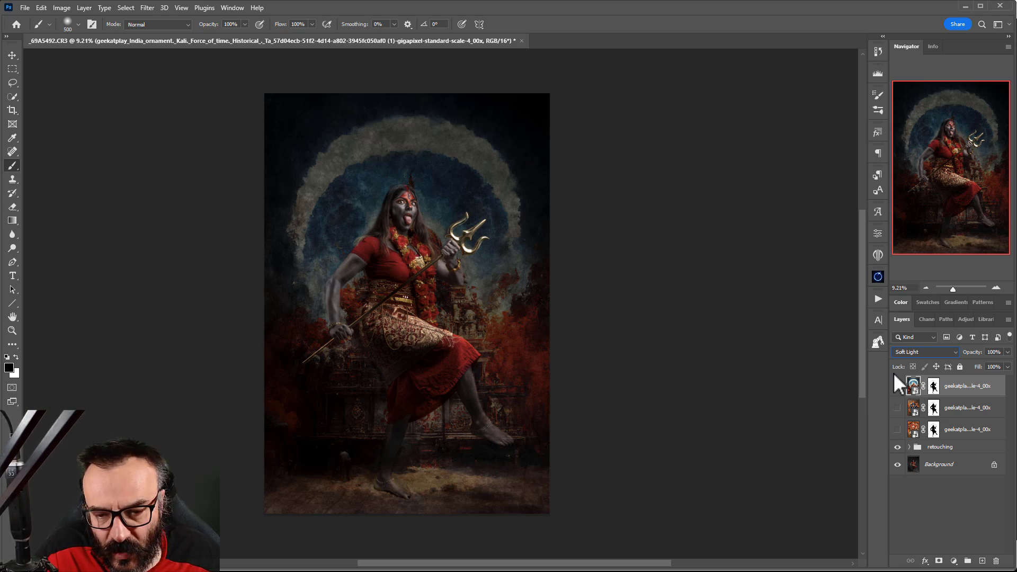
# Hide the temple layer and show the first carved ornament layer.
pyautogui.click(898, 387)
pyautogui.click(898, 429)
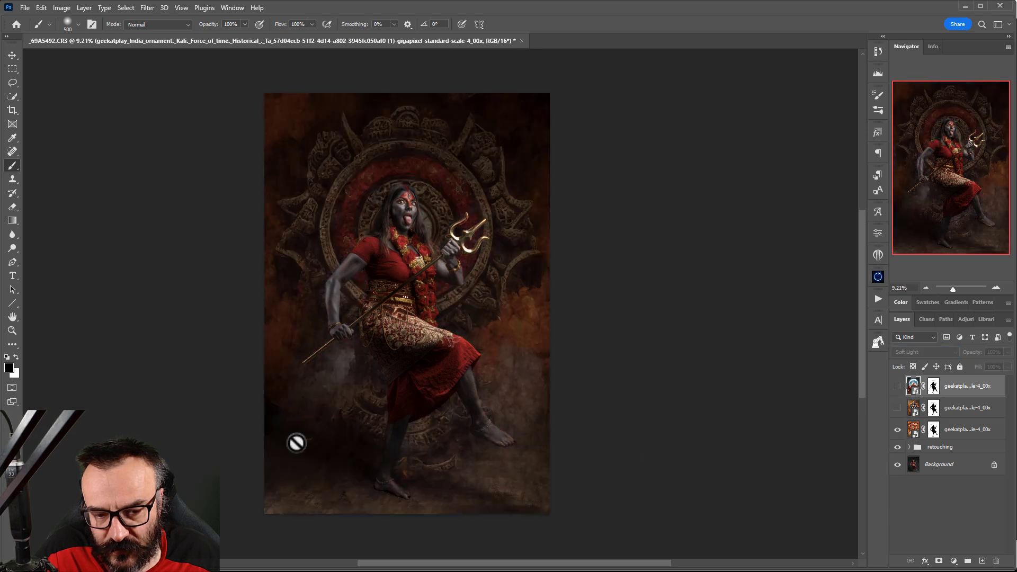
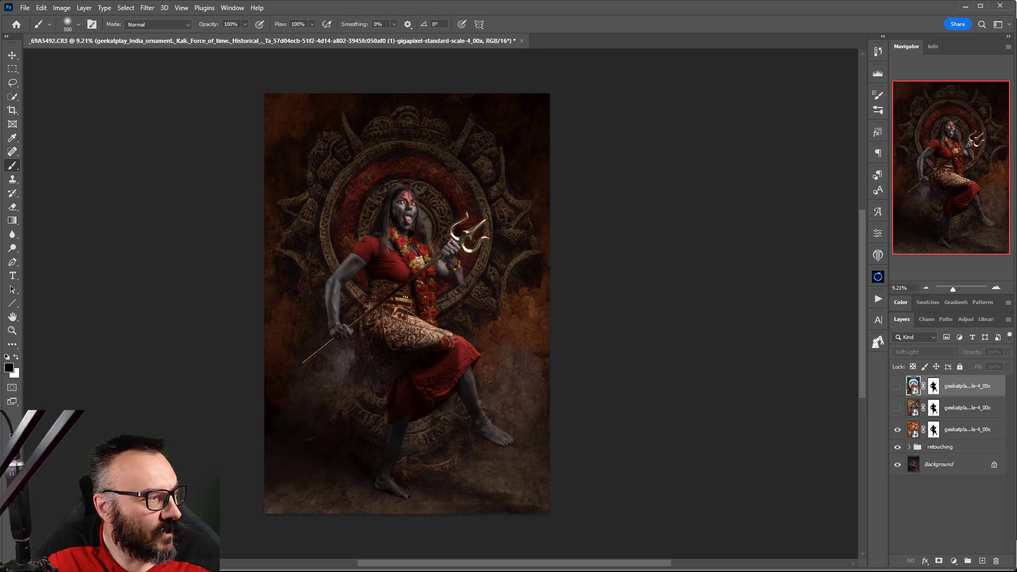
# Place the gold and blue medallion image as the top layer and scale it to 135.81% to fill the canvas.
pyautogui.moveTo(598, 194); pyautogui.dragTo(421, 265)
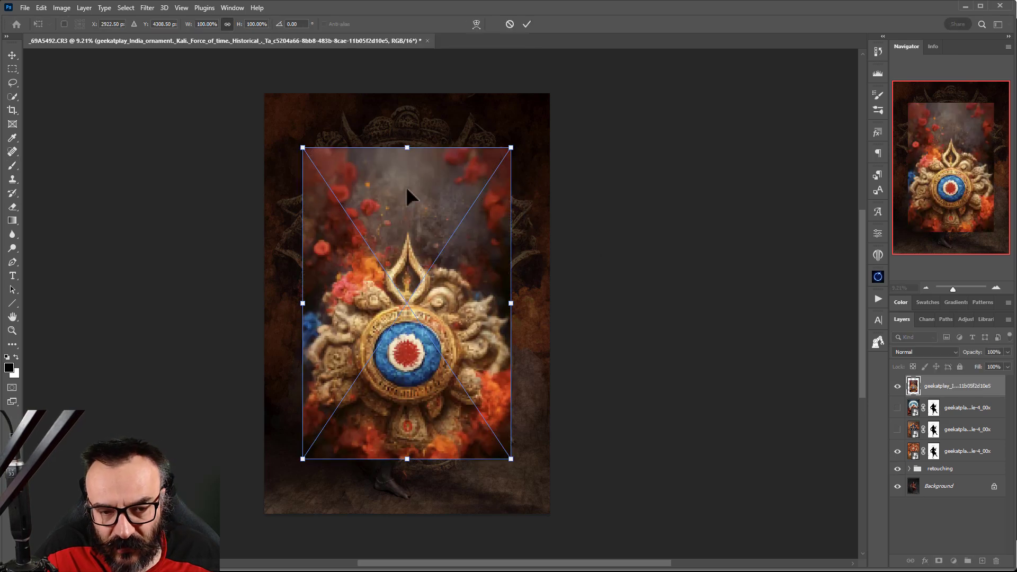
pyautogui.moveTo(408, 147); pyautogui.dragTo(408, 93)
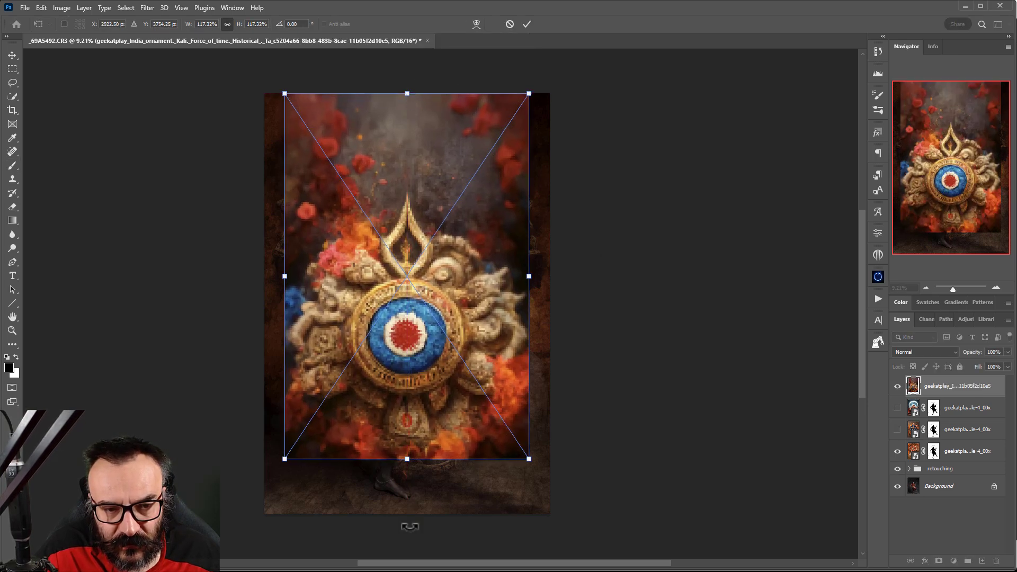
pyautogui.moveTo(406, 457); pyautogui.dragTo(410, 514)
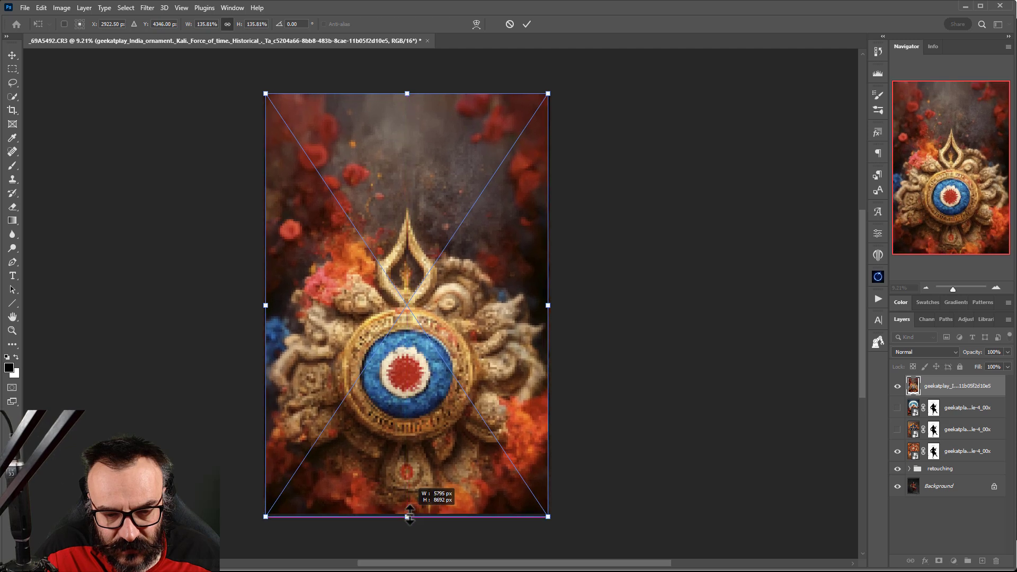
pyautogui.press('Return')
pyautogui.press('b')
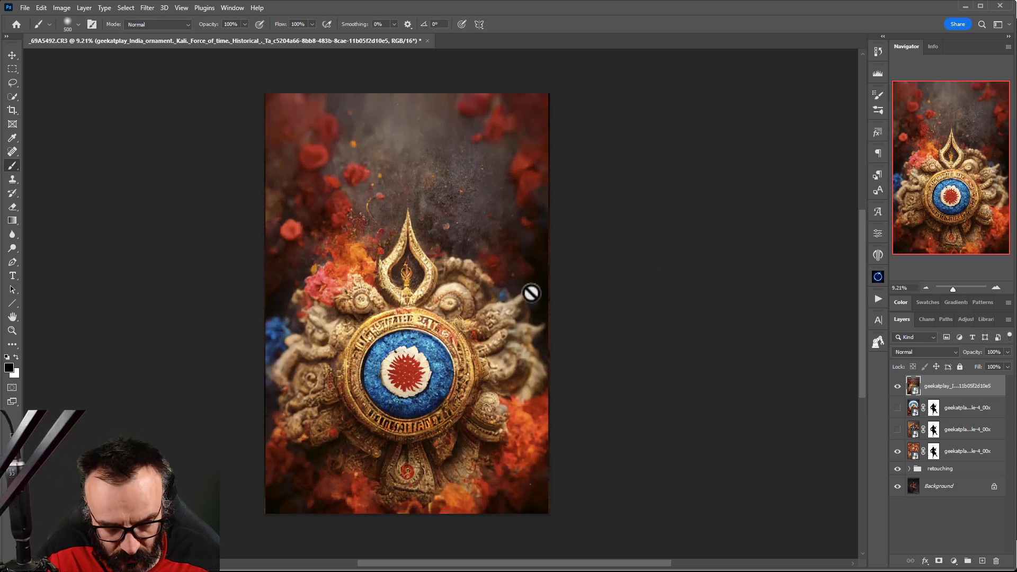
# Enlarge the medallion image to 136.99% to cover the gaps along the canvas's side edges.
pyautogui.hotkey('ctrl', 't')
pyautogui.moveTo(552, 305); pyautogui.dragTo(551, 298)
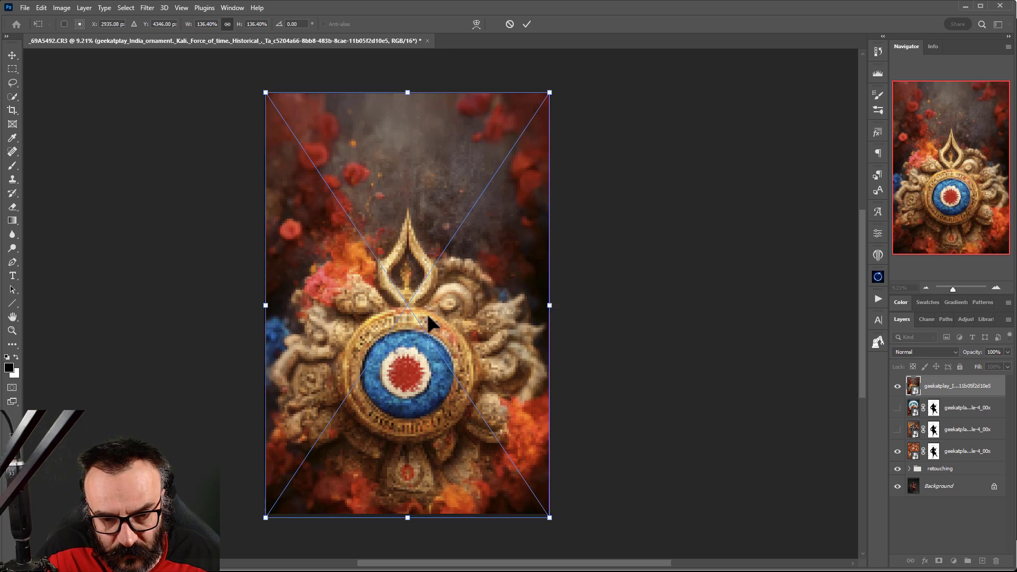
pyautogui.moveTo(265, 305); pyautogui.dragTo(264, 305)
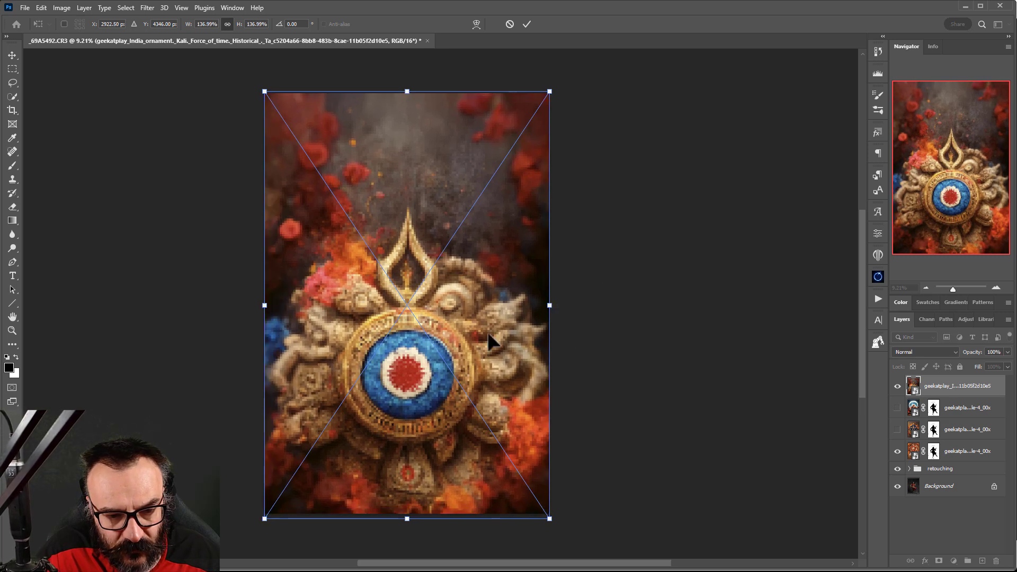
pyautogui.press('Return')
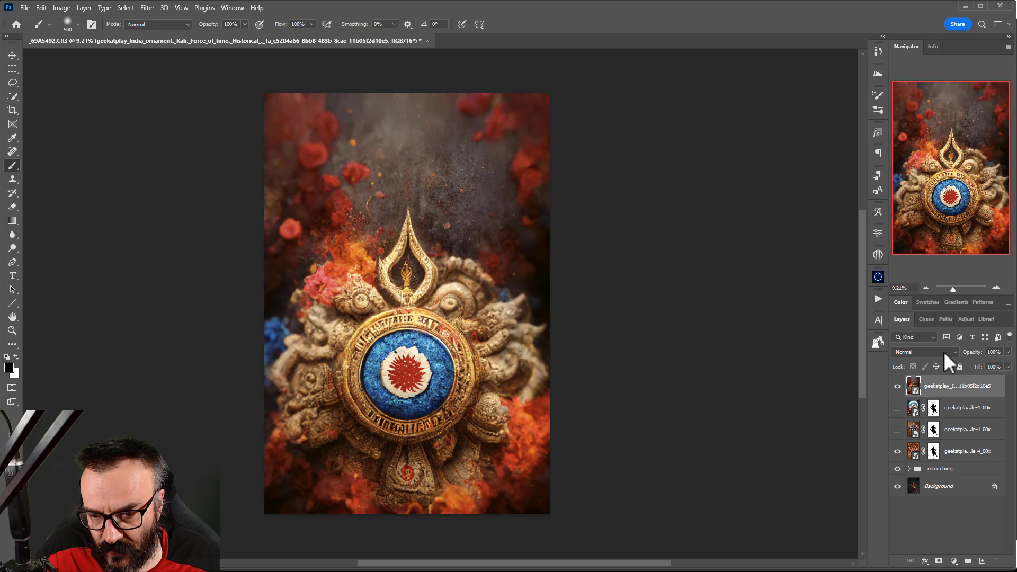
# Set the medallion layer to Soft Light with the figure's layer mask copied onto it, and hide the first carved ornament layer.
pyautogui.click(943, 351)
pyautogui.click(930, 488)
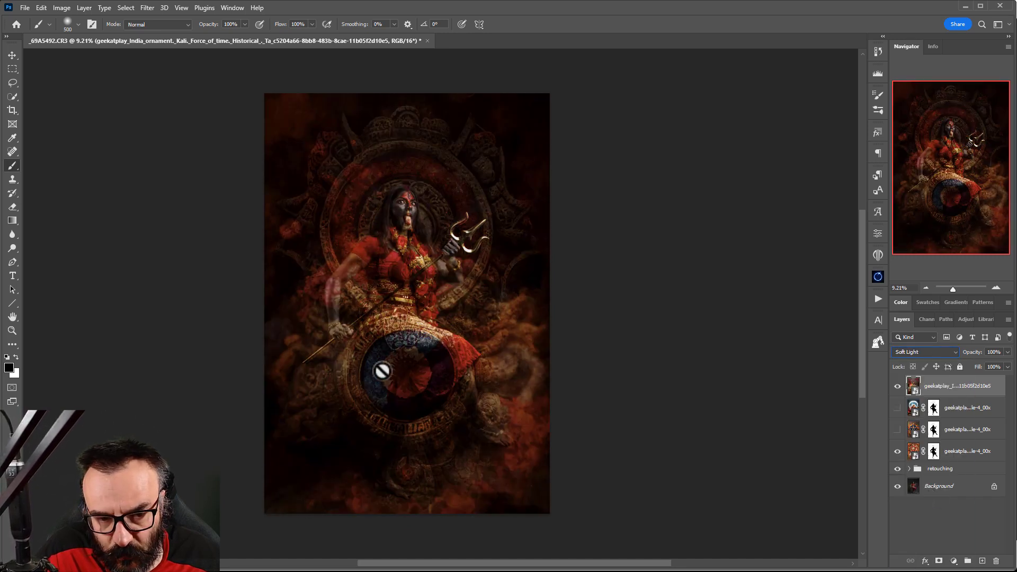
pyautogui.click(898, 452)
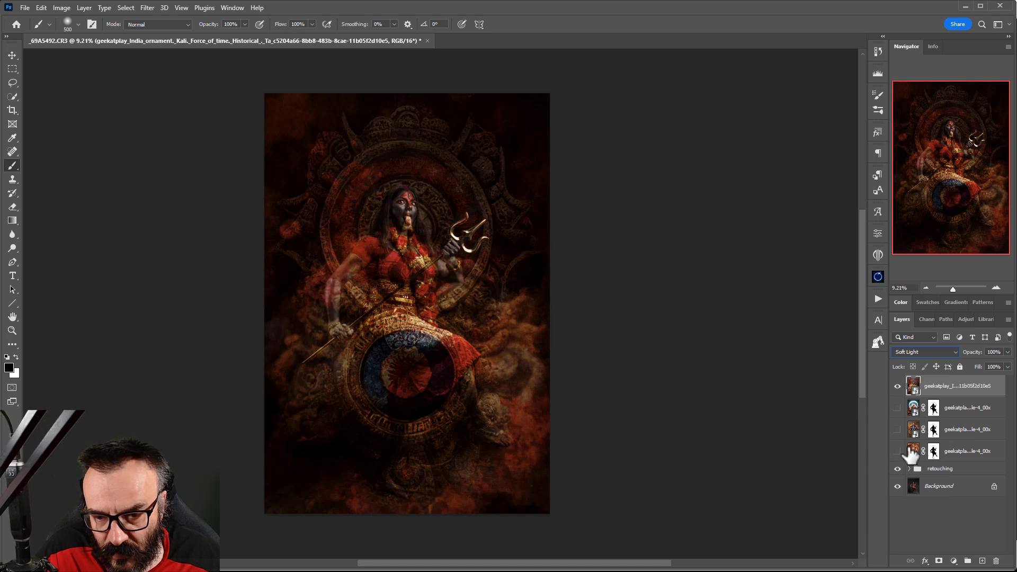
pyautogui.click(938, 412)
pyautogui.moveTo(940, 414); pyautogui.dragTo(940, 387)
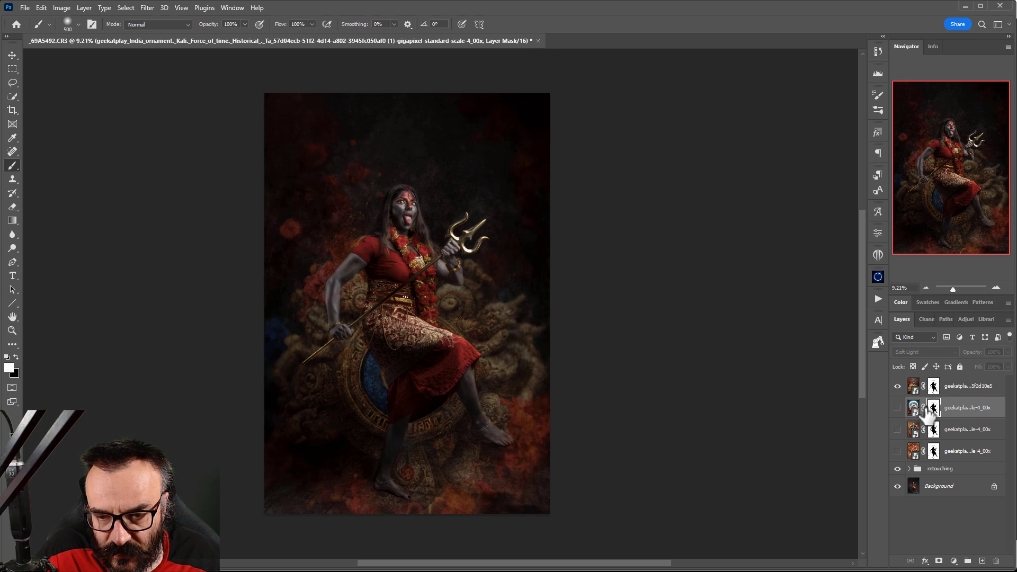
# Unlink the medallion image from its mask and turn the image 180° so the medallion sits behind the figure's head.
pyautogui.click(914, 387)
pyautogui.hotkey('ctrl', 't')
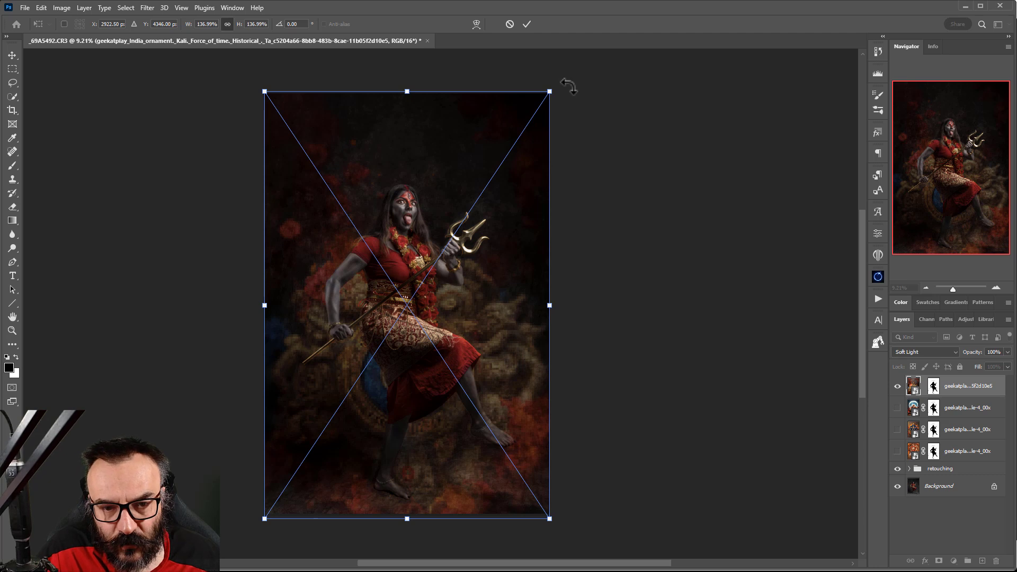
pyautogui.moveTo(593, 110); pyautogui.dragTo(217, 509)
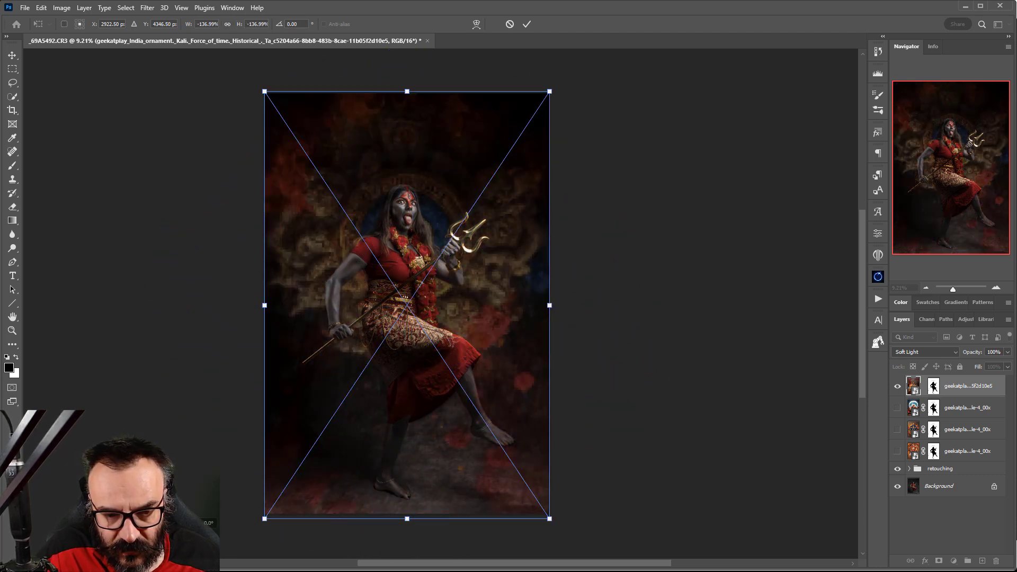
pyautogui.press('Return')
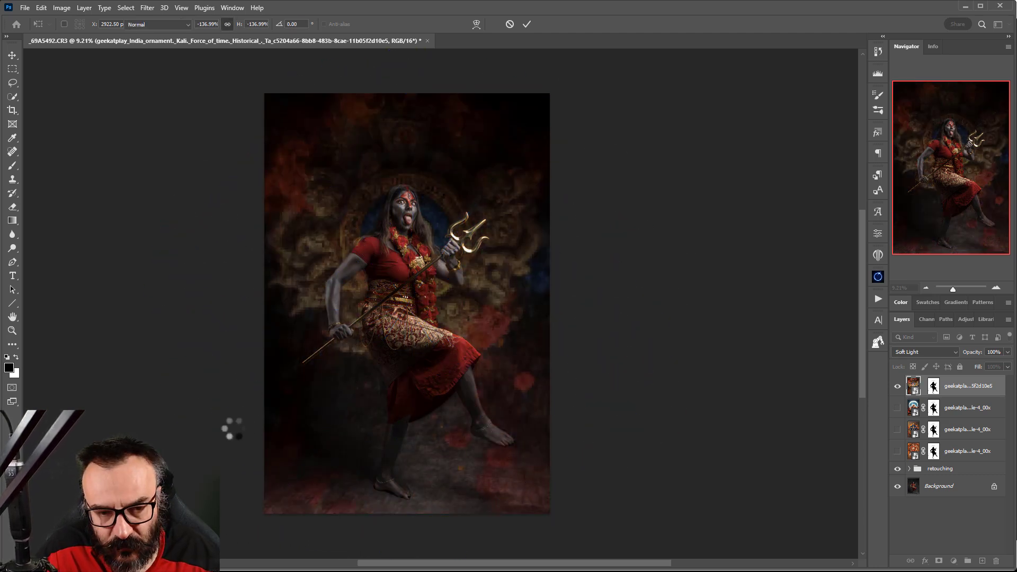
pyautogui.press('b')
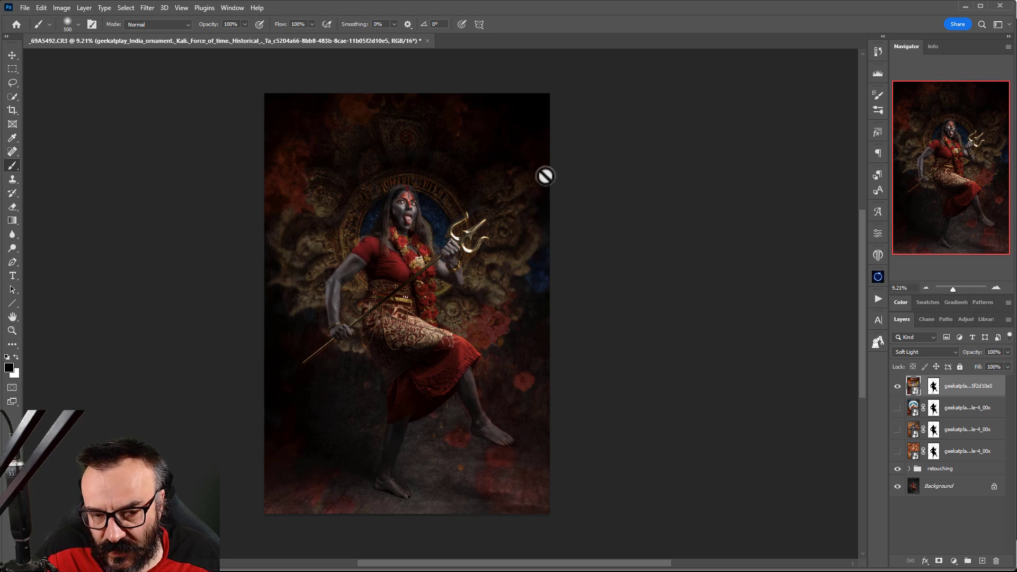
# Delete the rotated medallion layer and show the carved ornament layer directly above the retouching group.
pyautogui.moveTo(988, 398); pyautogui.dragTo(996, 561)
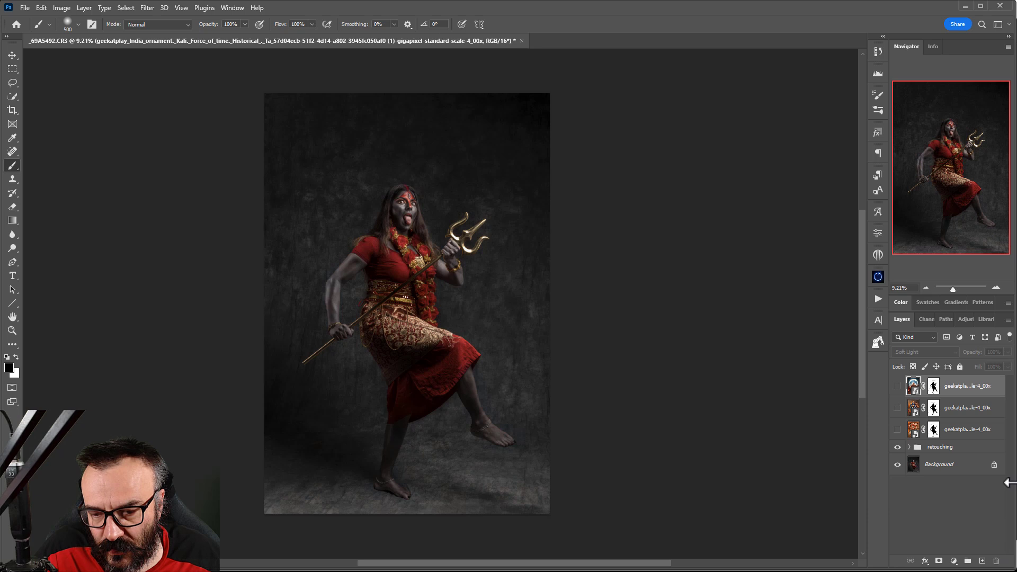
pyautogui.click(898, 429)
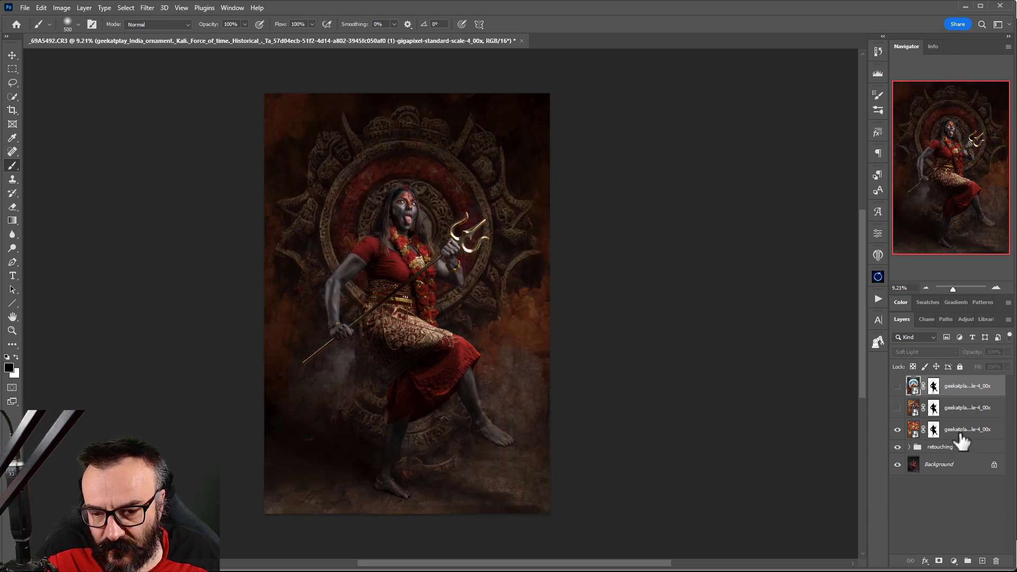
# Compare the carved ornament layer in Normal mode, then return it to Soft Light and set its opacity to 91%.
pyautogui.click(960, 433)
pyautogui.click(935, 352)
pyautogui.click(918, 362)
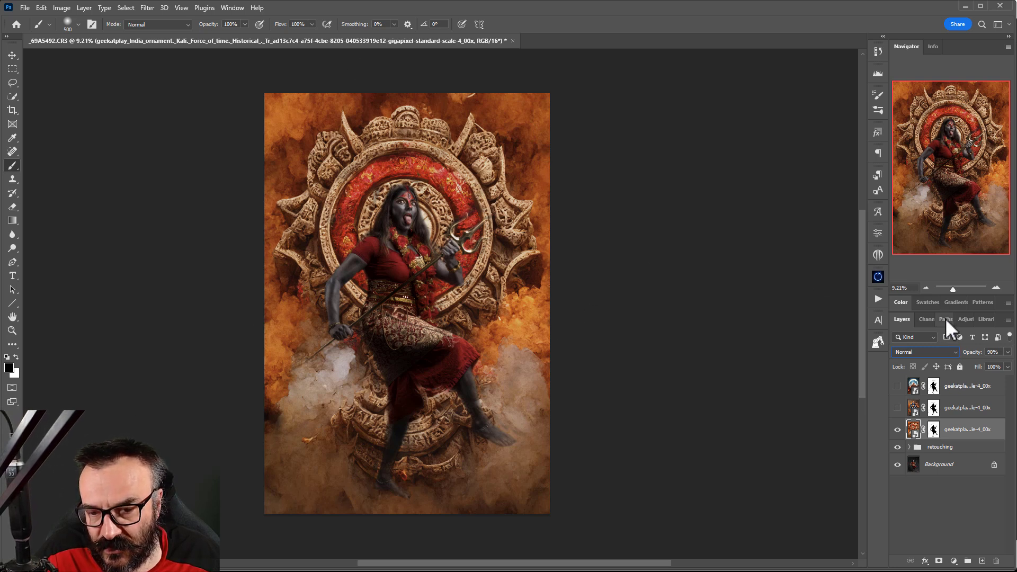
pyautogui.click(950, 352)
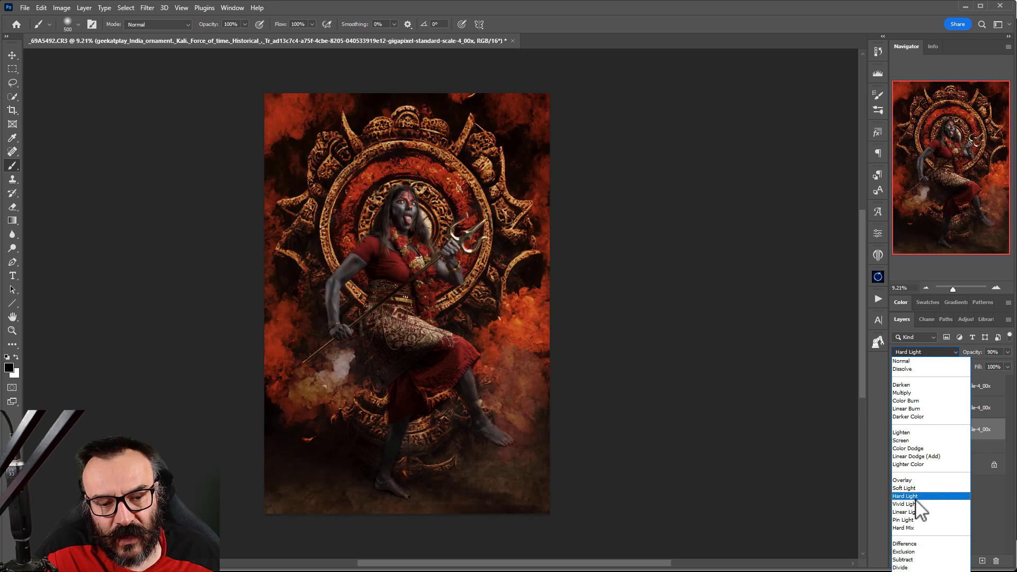
pyautogui.click(912, 488)
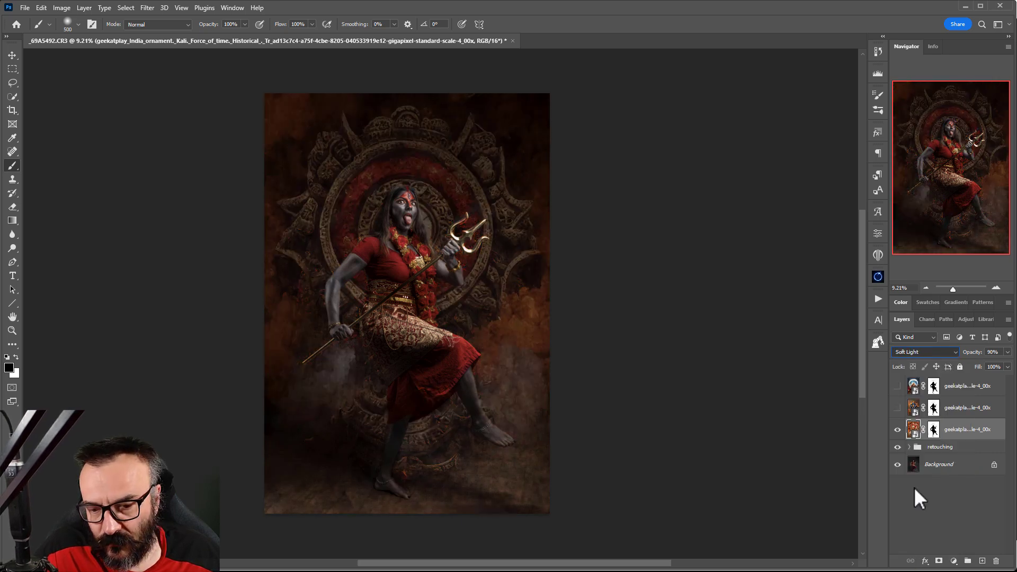
pyautogui.click(1008, 352)
pyautogui.moveTo(1007, 363)
pyautogui.mouseDown()
pyautogui.moveTo(940, 361)
pyautogui.moveTo(1001, 365)
pyautogui.mouseUp()
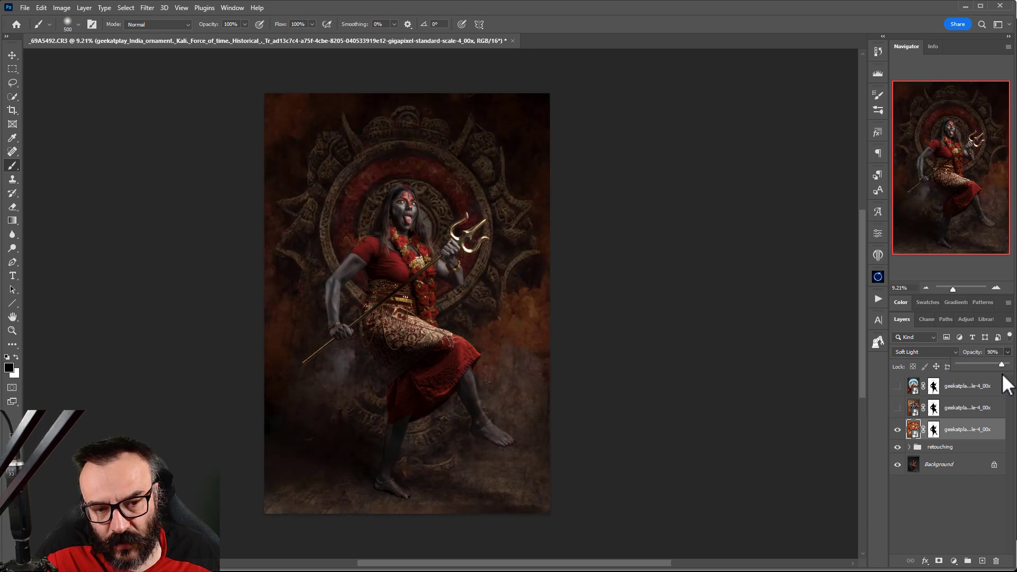
# Show the blue lotus layer instead of the carved ornament, and move its image up behind the figure independently of the mask.
pyautogui.click(896, 408)
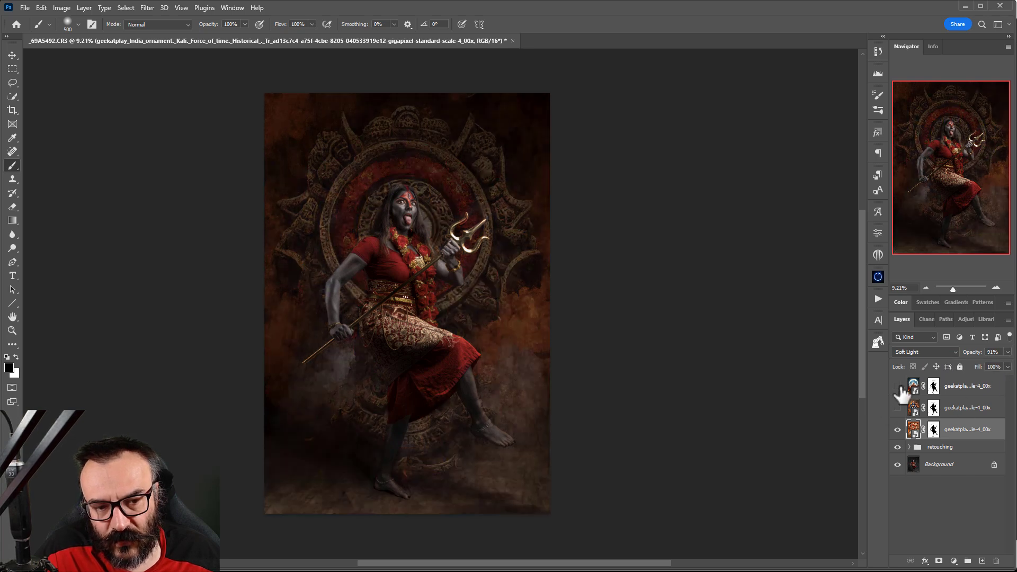
pyautogui.click(897, 430)
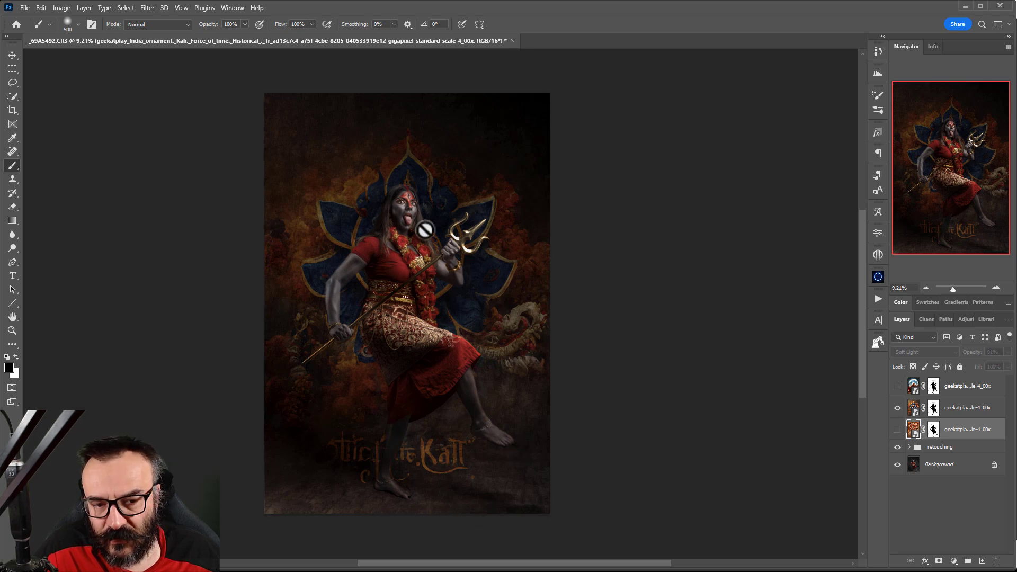
pyautogui.click(12, 55)
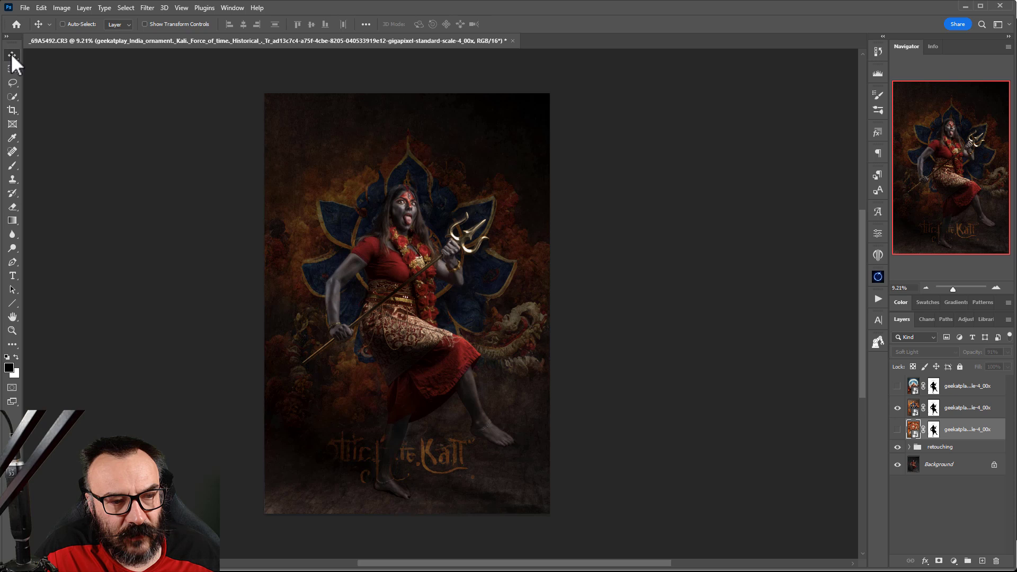
pyautogui.click(924, 408)
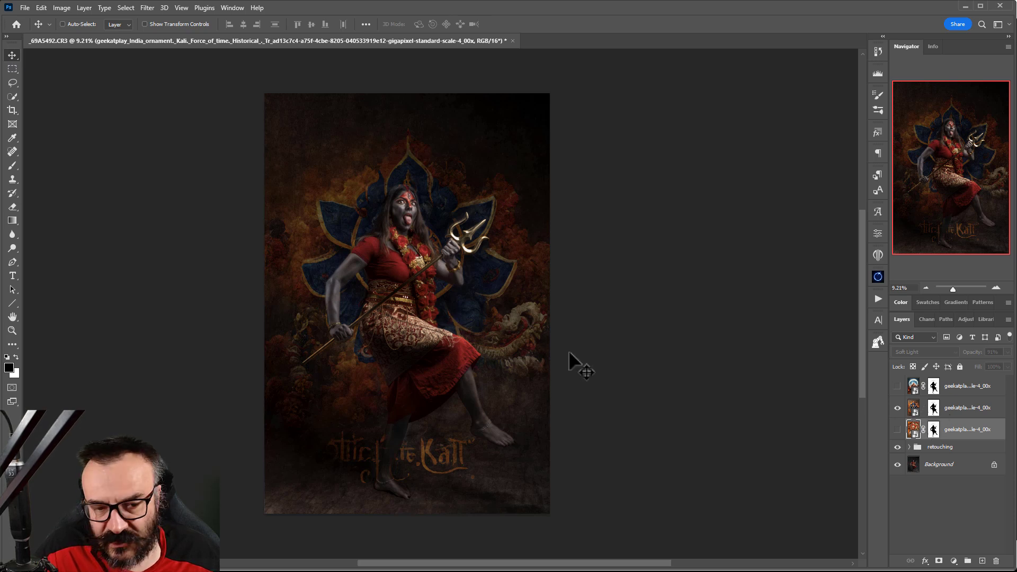
pyautogui.click(914, 408)
pyautogui.moveTo(486, 360); pyautogui.dragTo(483, 313)
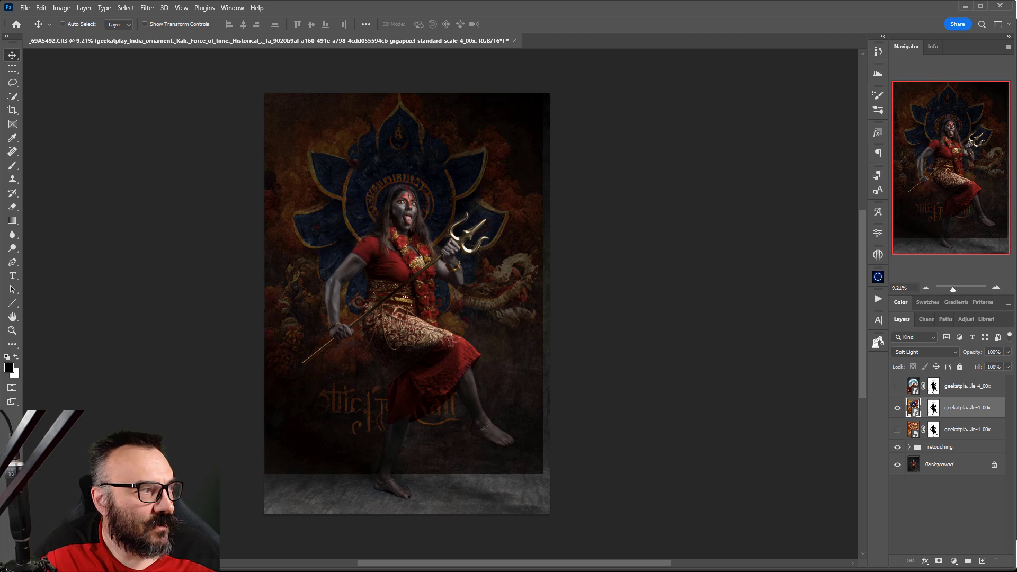
# Place the round gold medallion image with the blue demon face above the lotus layer and scale it to 144.62% to cover the canvas.
pyautogui.moveTo(1014, 314); pyautogui.dragTo(548, 310)
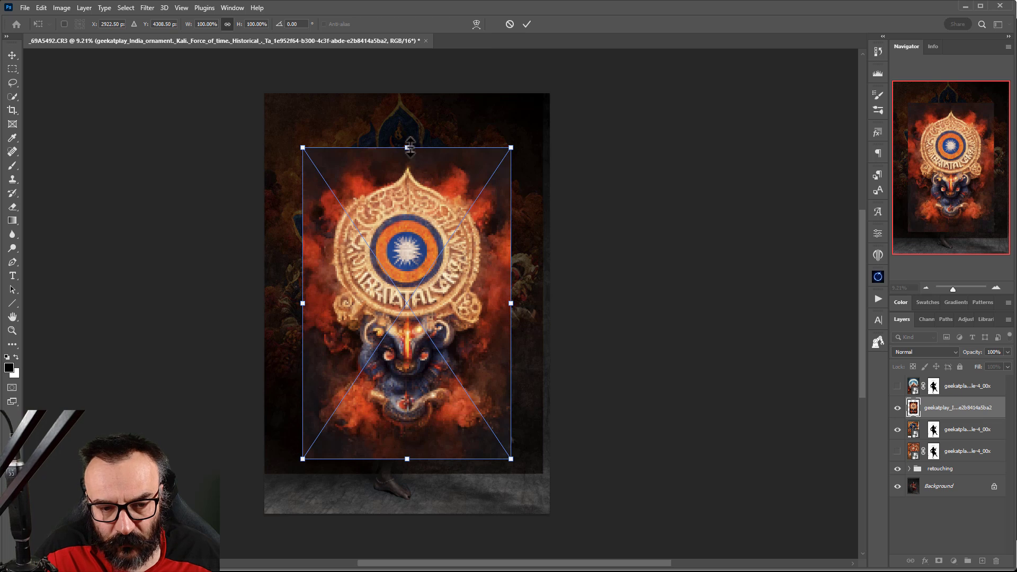
pyautogui.moveTo(410, 148); pyautogui.dragTo(407, 79)
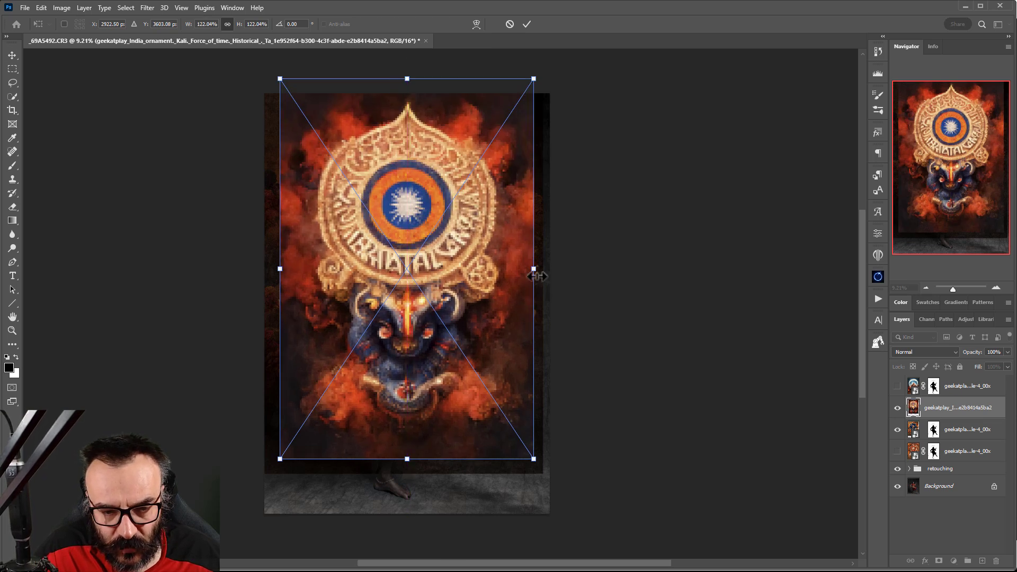
pyautogui.moveTo(537, 276); pyautogui.dragTo(551, 271)
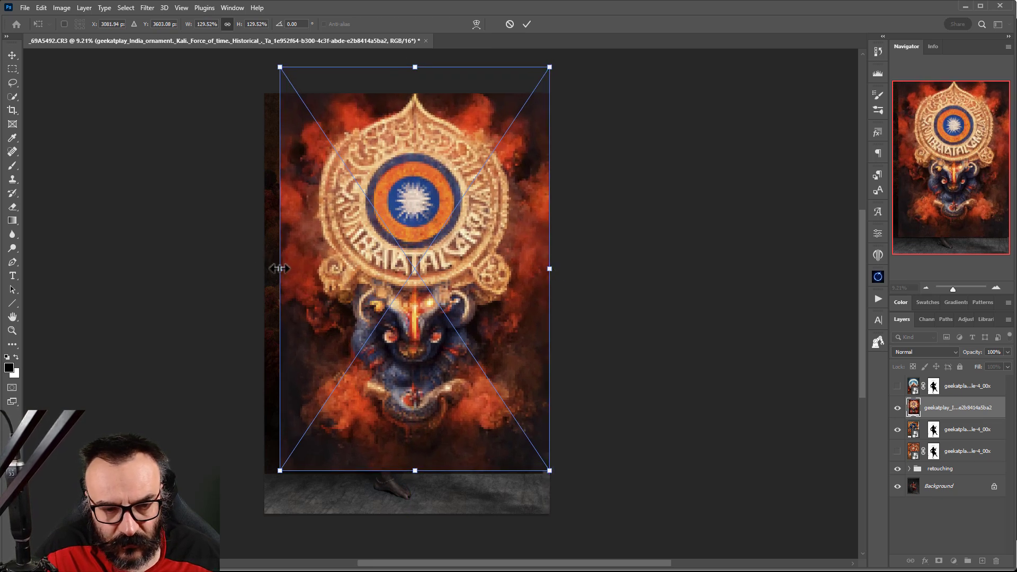
pyautogui.moveTo(279, 269); pyautogui.dragTo(261, 265)
pyautogui.moveTo(407, 487); pyautogui.dragTo(407, 506)
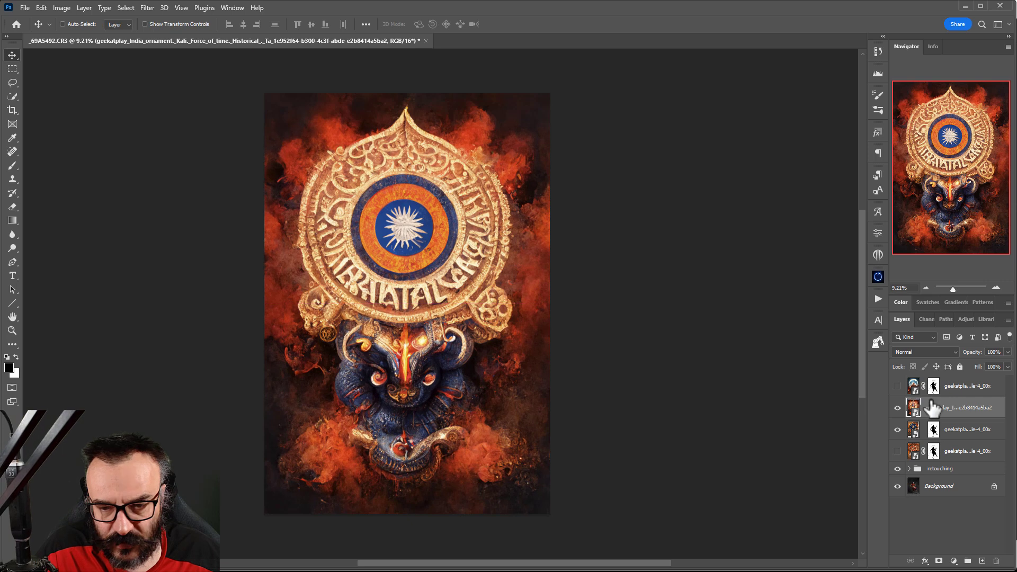
# Copy the lotus layer's figure mask onto the demon-face medallion layer, hide the lotus layer, and move the medallion image up.
pyautogui.moveTo(934, 430); pyautogui.dragTo(933, 408)
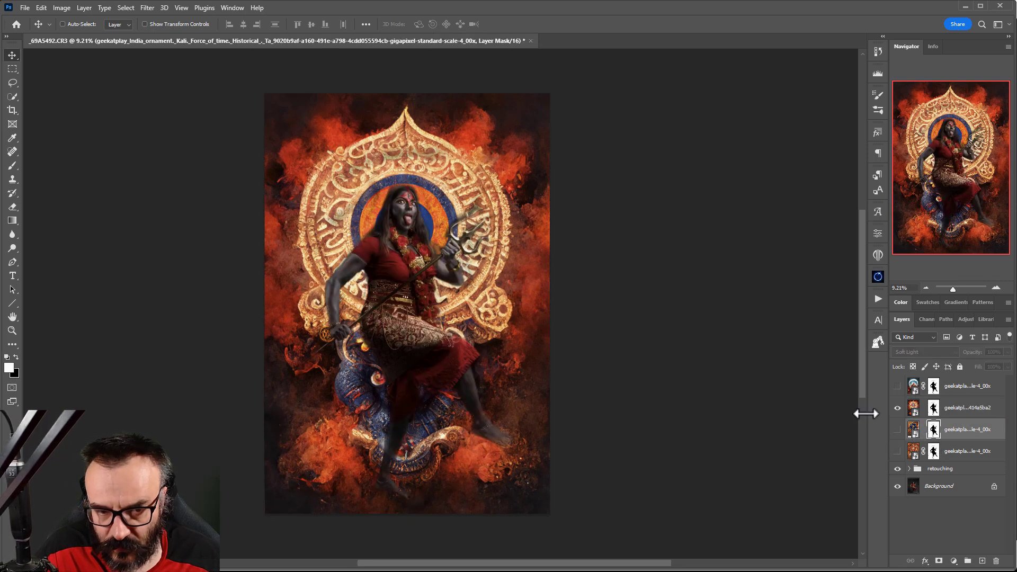
pyautogui.click(917, 412)
pyautogui.moveTo(442, 303); pyautogui.dragTo(438, 273)
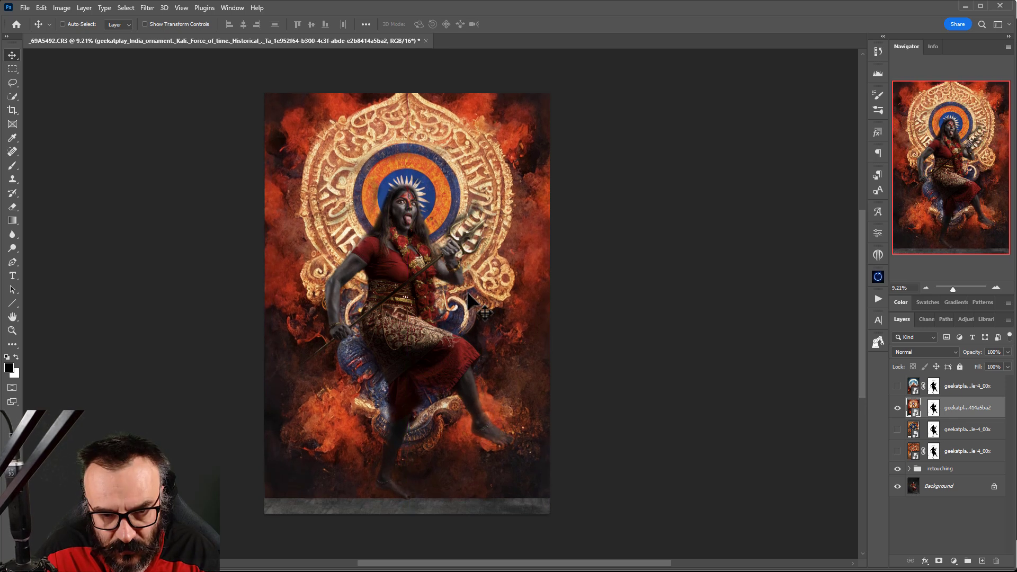
pyautogui.hotkey('ctrl', 'z')
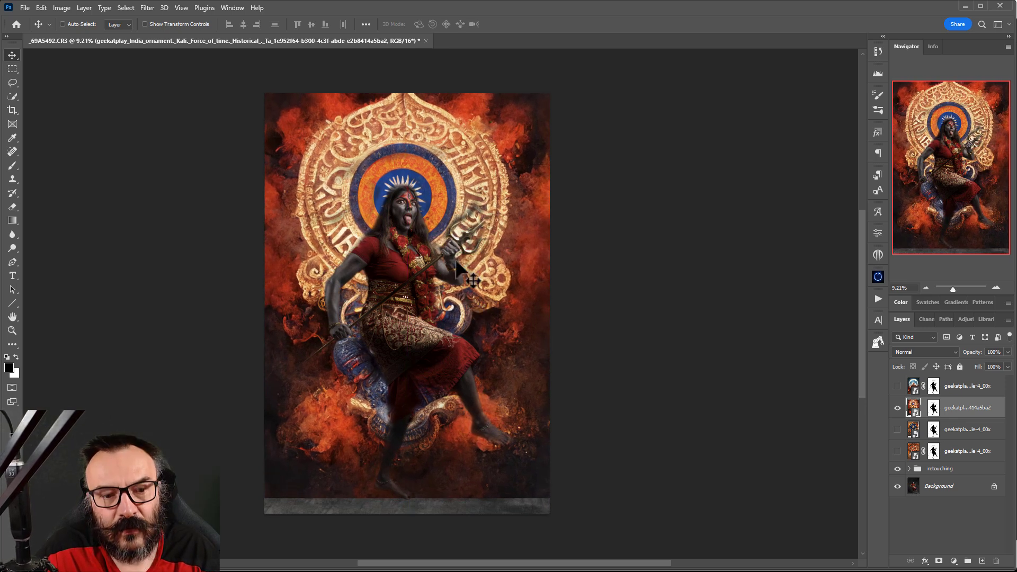
# Enlarge the demon-face medallion image to 158.34% and reposition it so its sunburst centre sits behind the figure's head.
pyautogui.hotkey('ctrl', 't')
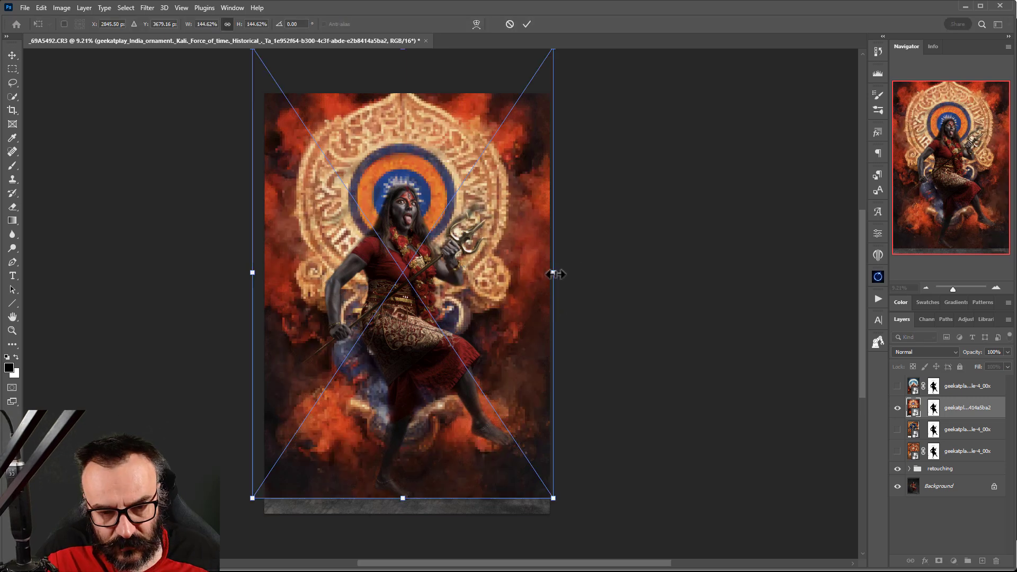
pyautogui.moveTo(558, 273); pyautogui.dragTo(581, 273)
pyautogui.press('Return')
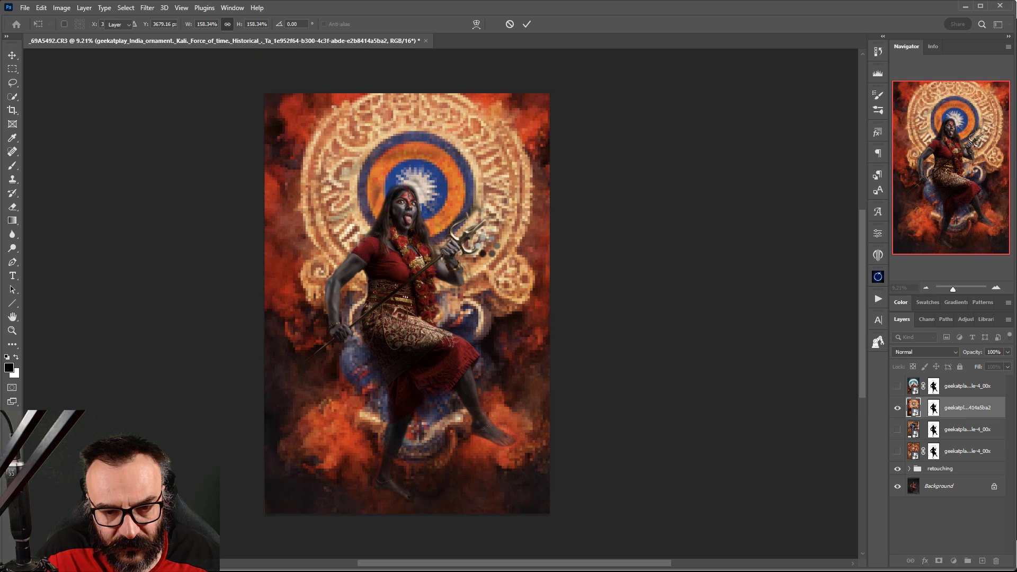
pyautogui.moveTo(508, 259); pyautogui.dragTo(488, 250)
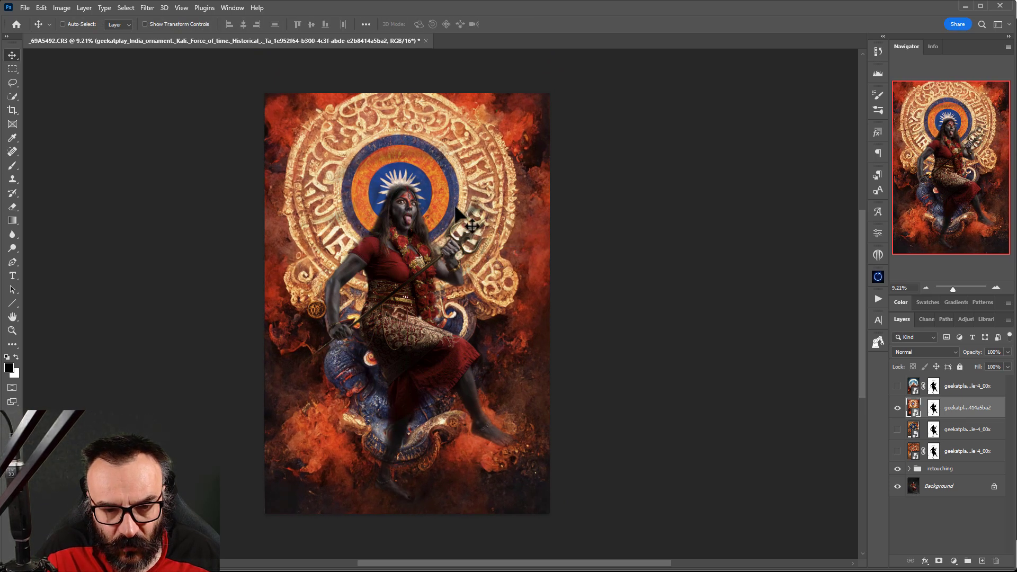
pyautogui.moveTo(411, 217); pyautogui.dragTo(412, 220)
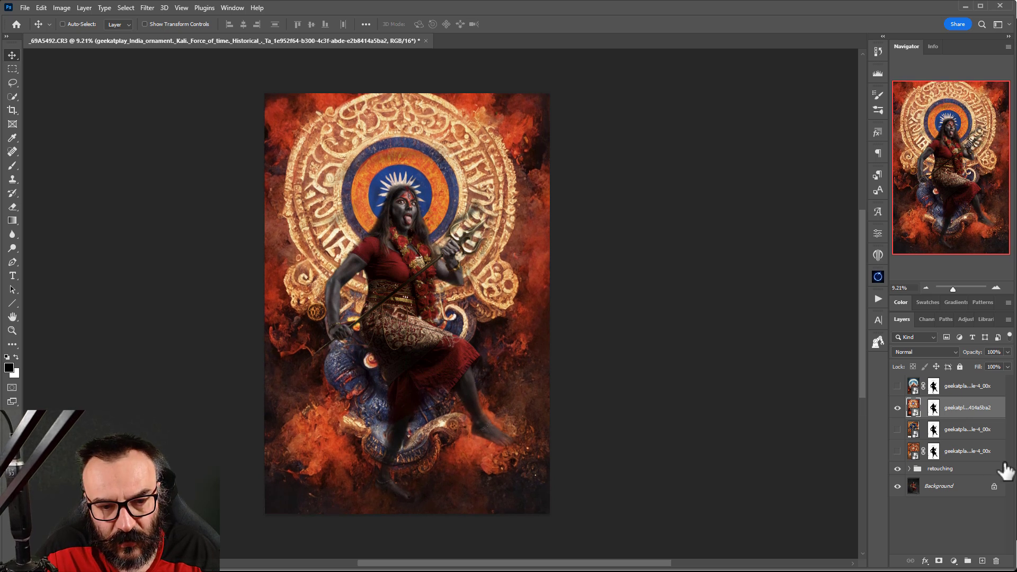
# Set the demon-face medallion layer to Soft Light, then hide it and show the carved ornament layer for comparison.
pyautogui.click(944, 351)
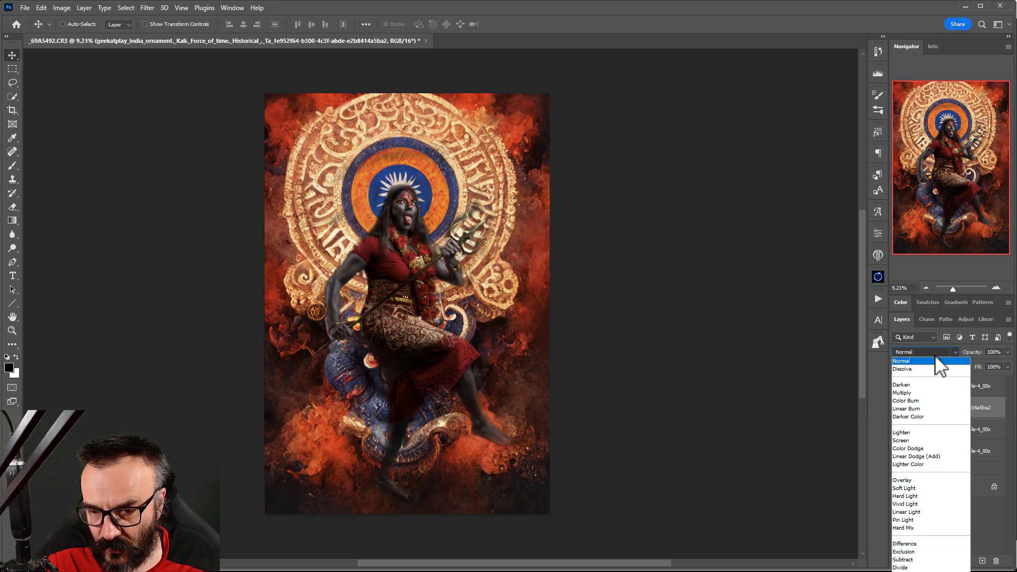
pyautogui.click(929, 488)
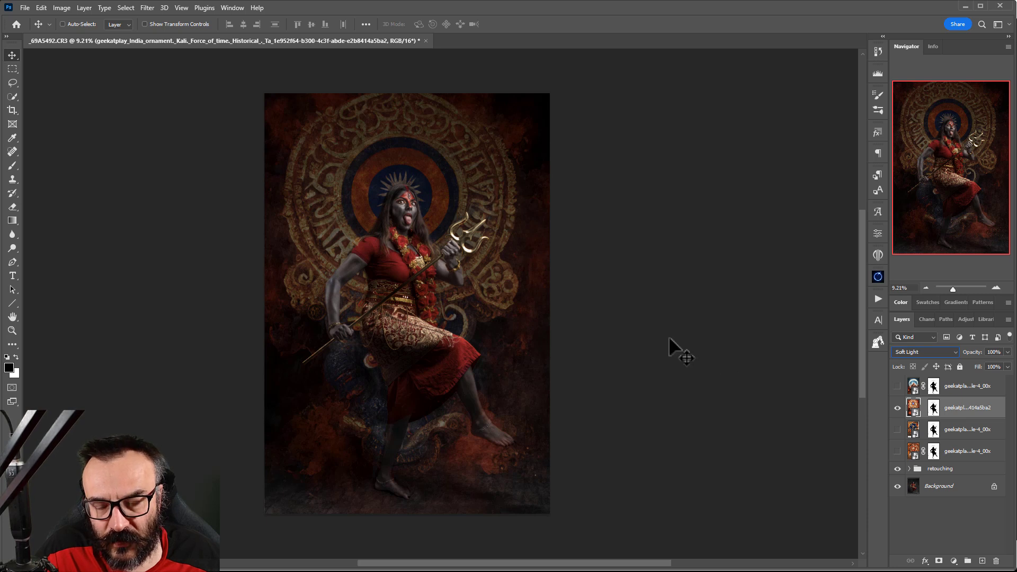
pyautogui.click(897, 451)
pyautogui.click(897, 407)
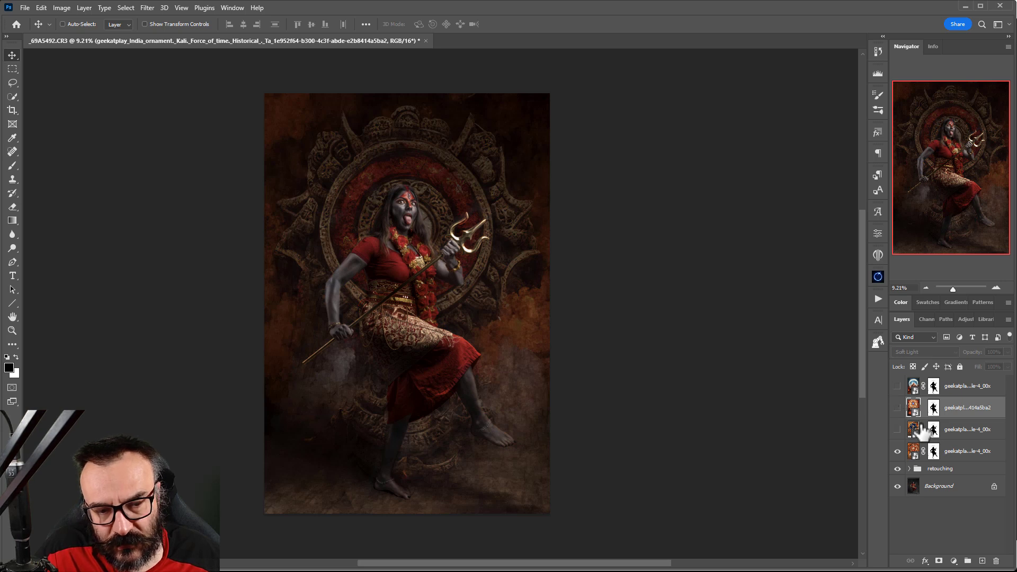
# Unlink the carved ornament image from its mask, scale it to 29.36%, and centre its ring behind the figure's head.
pyautogui.click(915, 453)
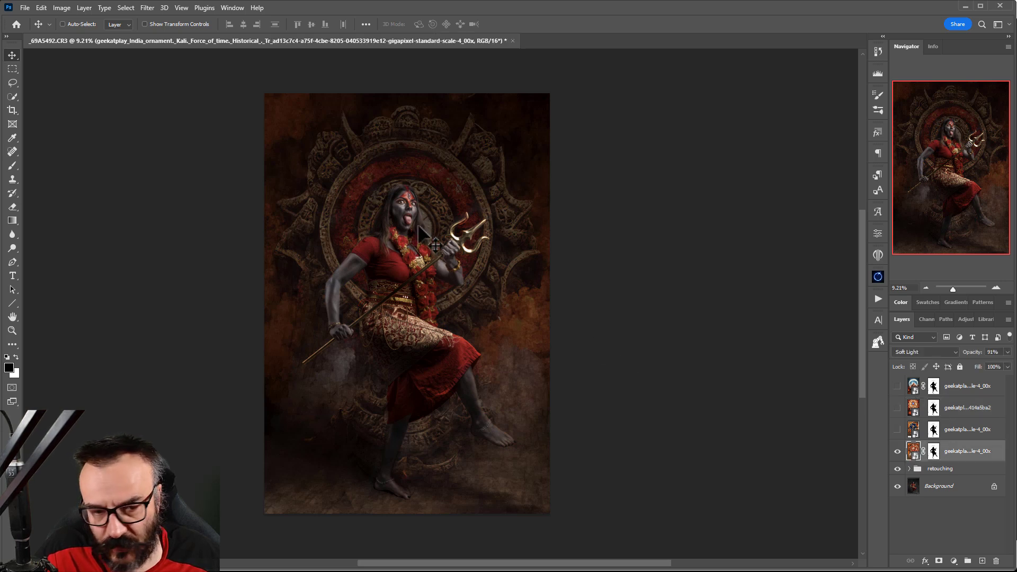
pyautogui.moveTo(431, 232); pyautogui.dragTo(427, 214)
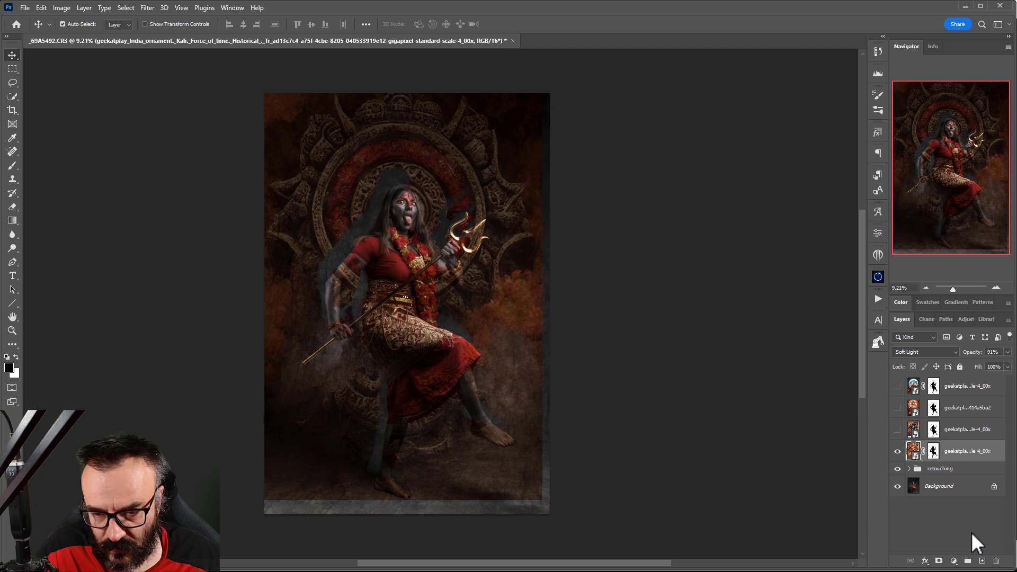
pyautogui.press('ctrl')
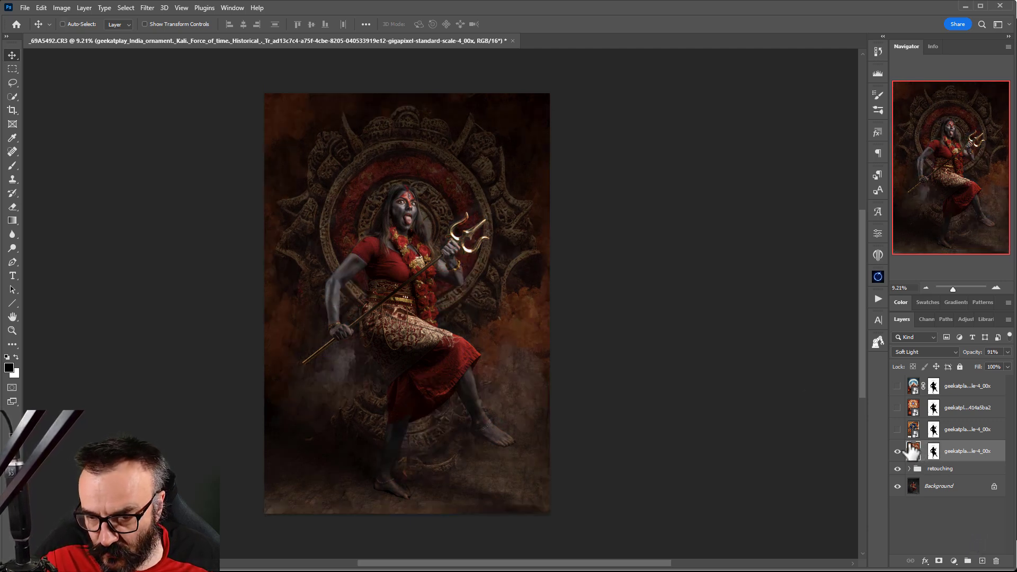
pyautogui.moveTo(478, 231); pyautogui.dragTo(468, 204)
pyautogui.hotkey('ctrl', 't')
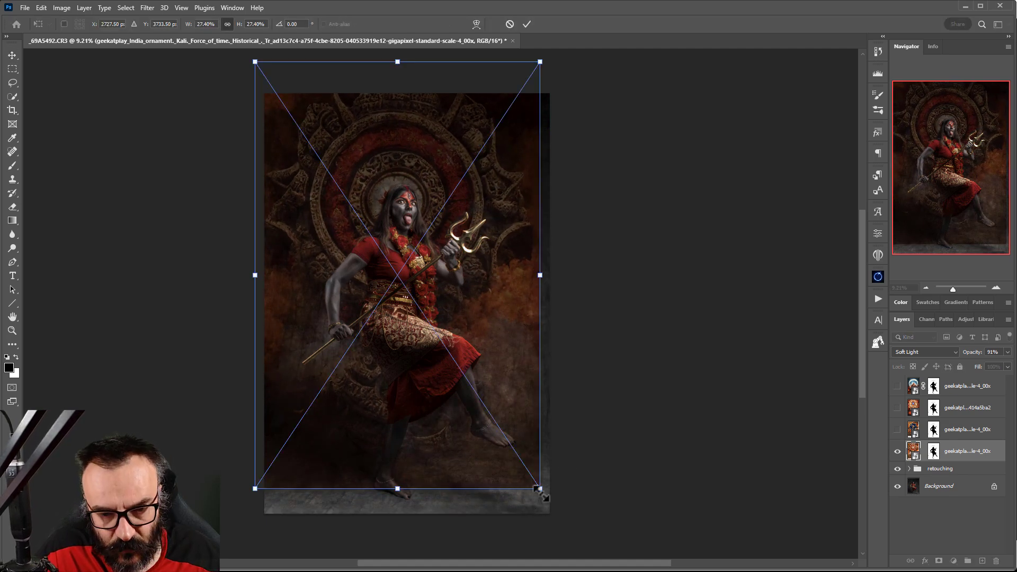
pyautogui.moveTo(540, 488); pyautogui.dragTo(559, 519)
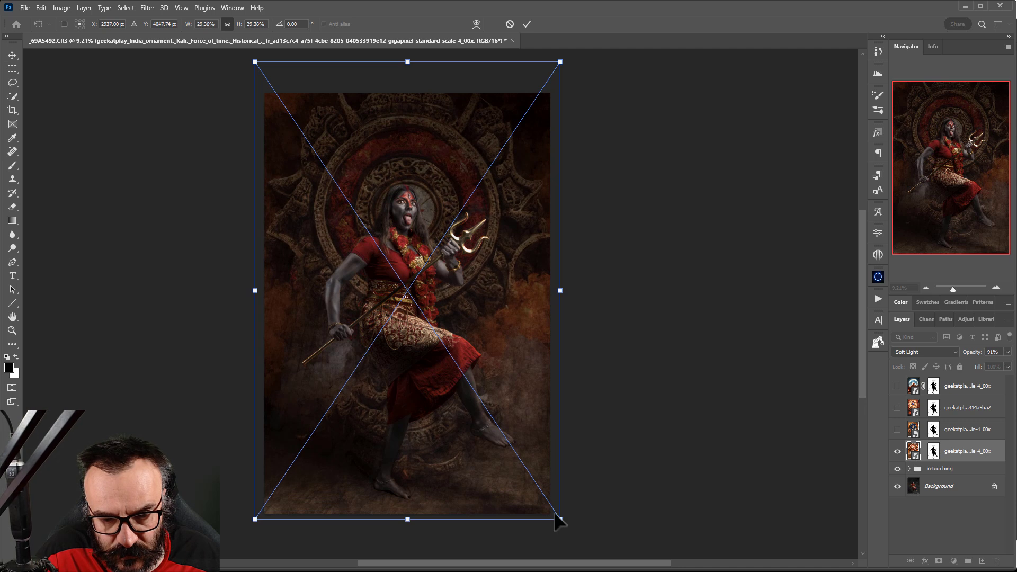
pyautogui.press('Return')
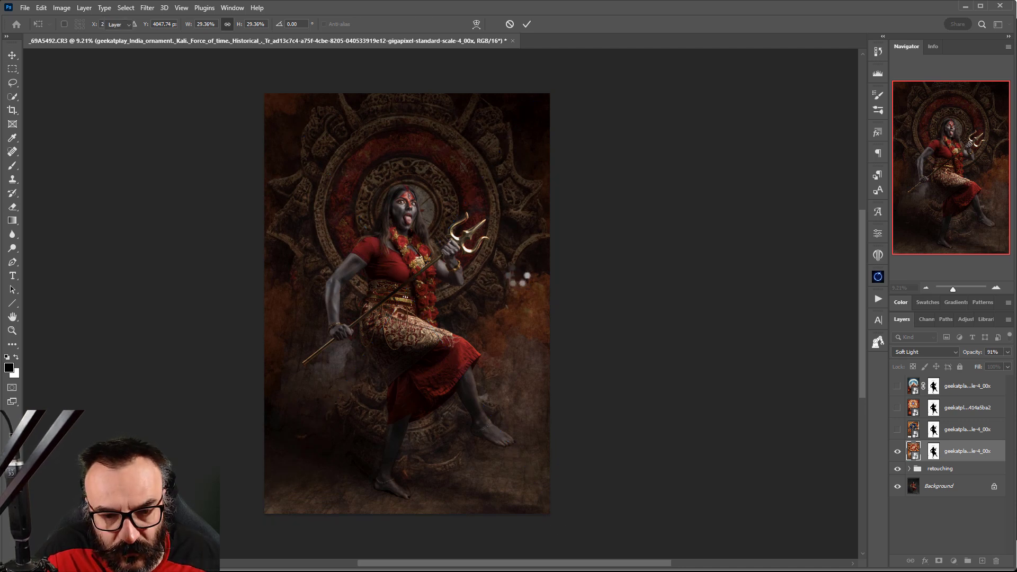
pyautogui.moveTo(513, 259); pyautogui.dragTo(505, 256)
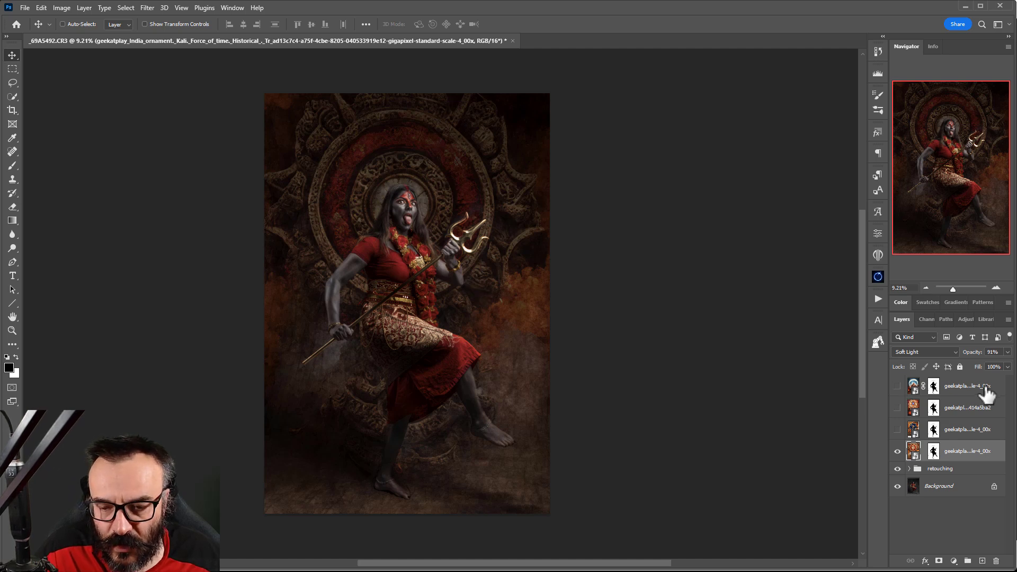
# Group the three hidden background image layers and name the group "test".
pyautogui.click(974, 432)
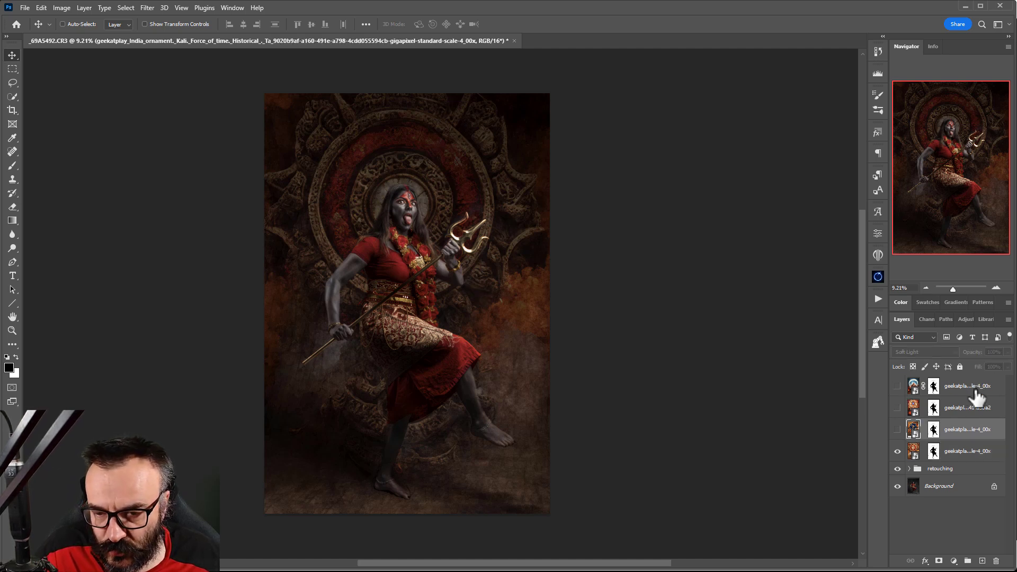
pyautogui.keyDown('shift'); pyautogui.click(976, 391); pyautogui.keyUp('shift')
pyautogui.hotkey('ctrl', 'g')
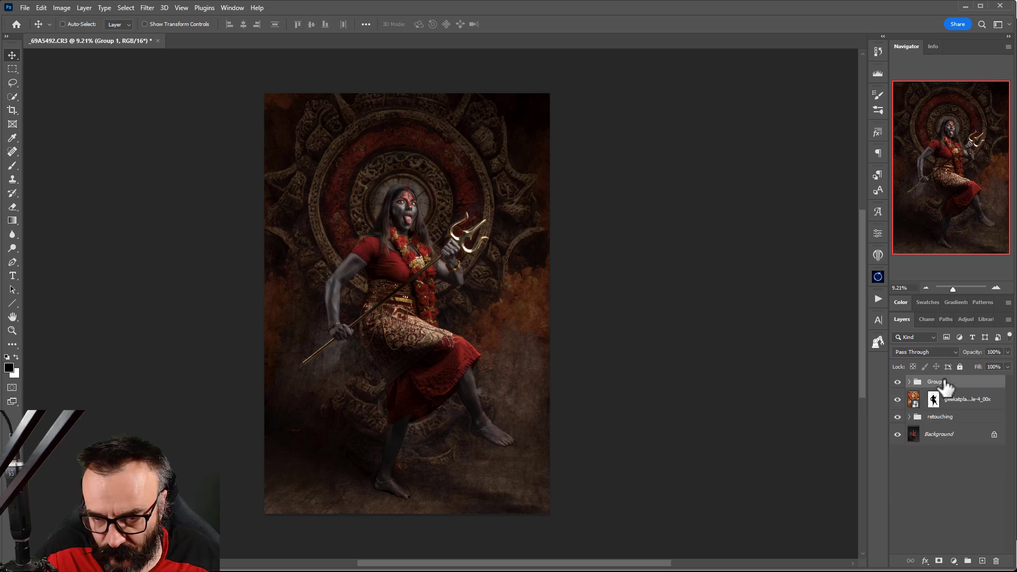
pyautogui.doubleClick(939, 382)
pyautogui.write('testv')
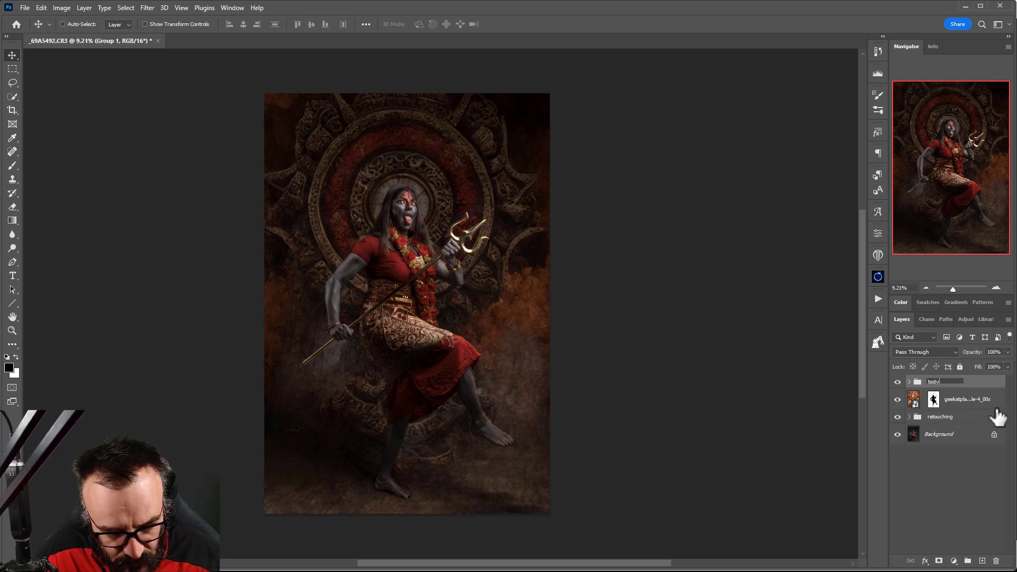
pyautogui.press('Return')
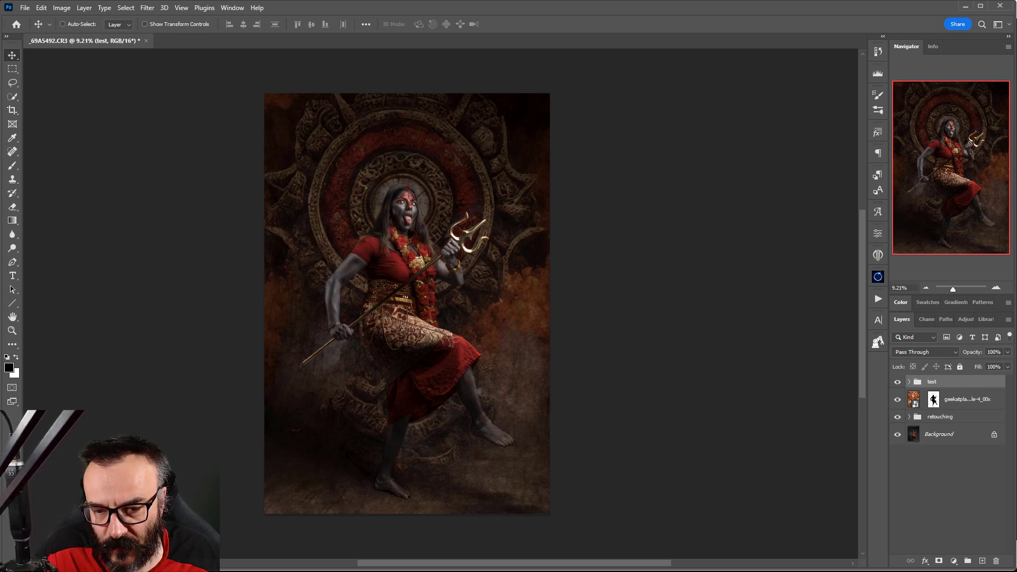
# Add a new layer named "clouds" above the test group and make white the foreground colour.
pyautogui.click(983, 562)
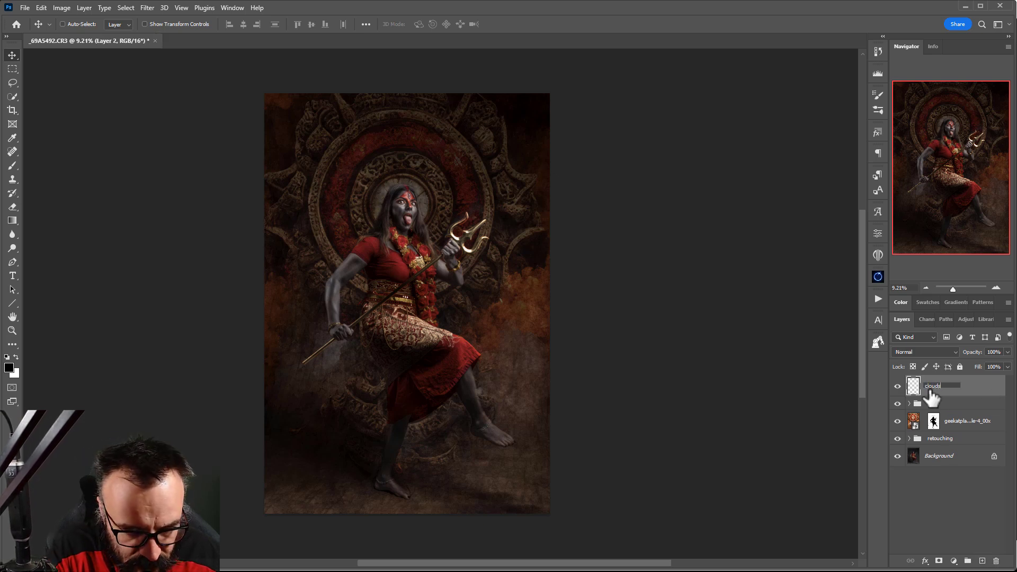
pyautogui.press('Return')
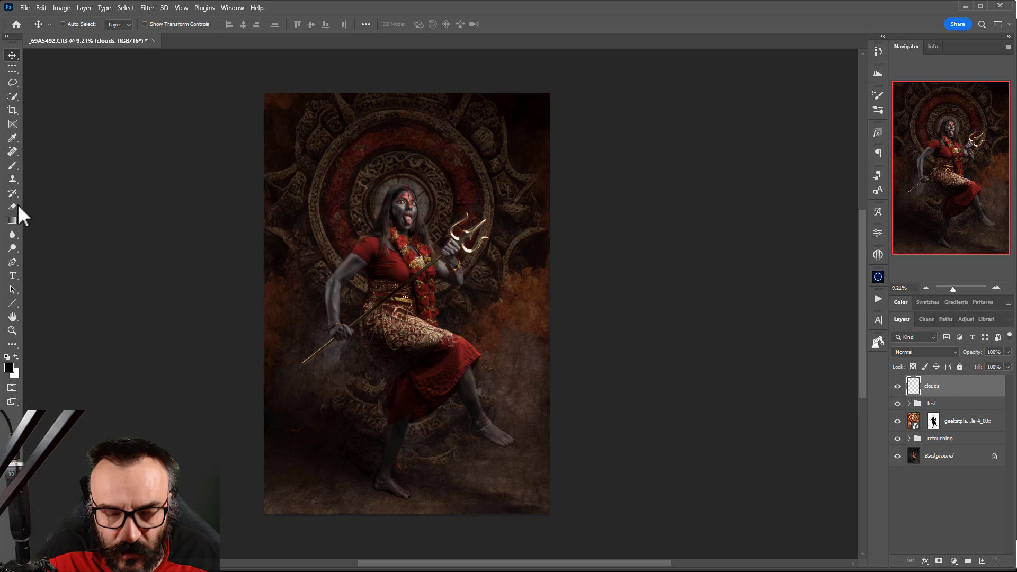
pyautogui.click(16, 357)
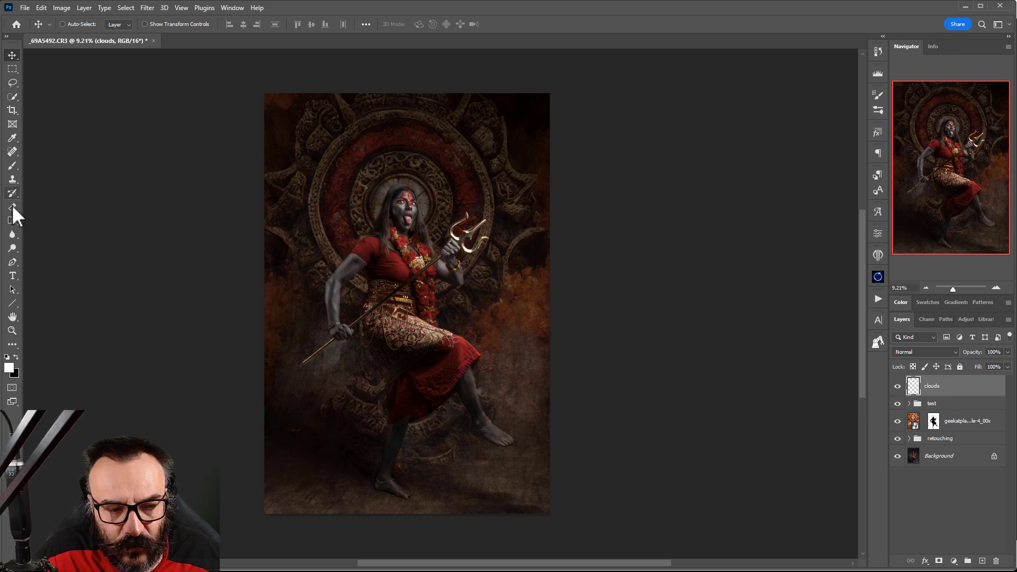
# Load the 2838 px powder brush from the !Rons Powder Cs6 brush set.
pyautogui.click(12, 165)
pyautogui.rightClick(347, 152)
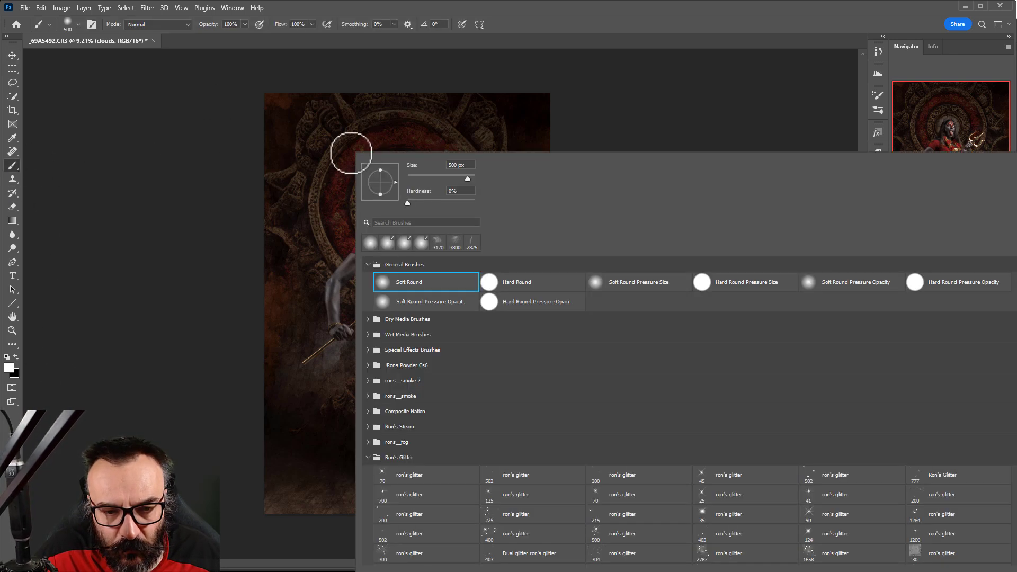
pyautogui.click(367, 458)
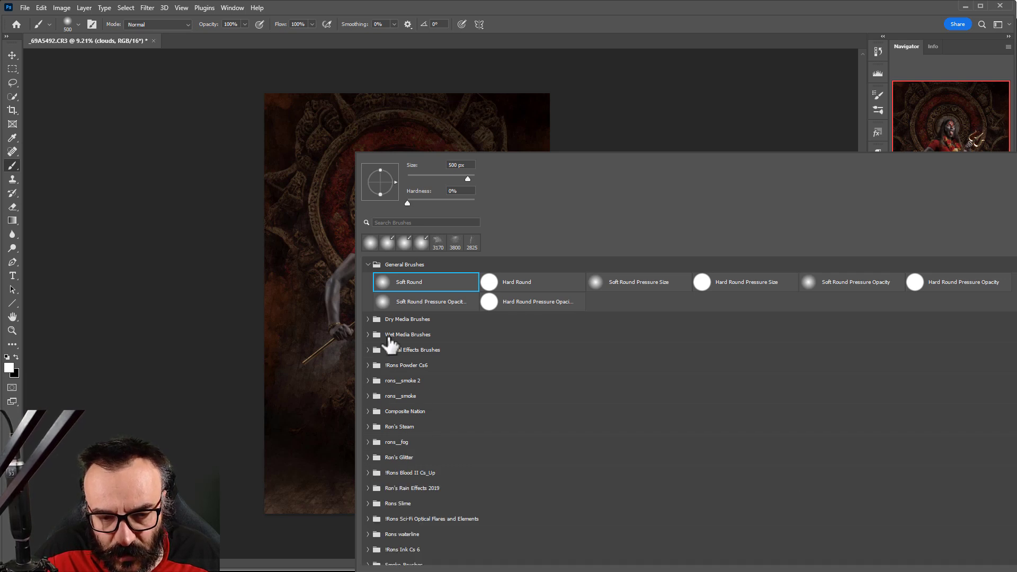
pyautogui.click(370, 365)
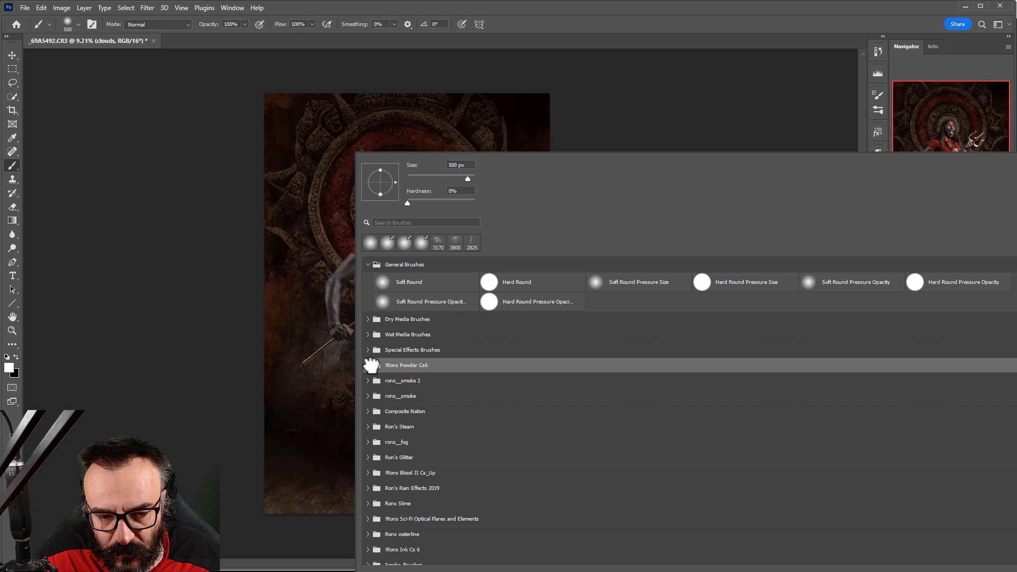
pyautogui.click(448, 366)
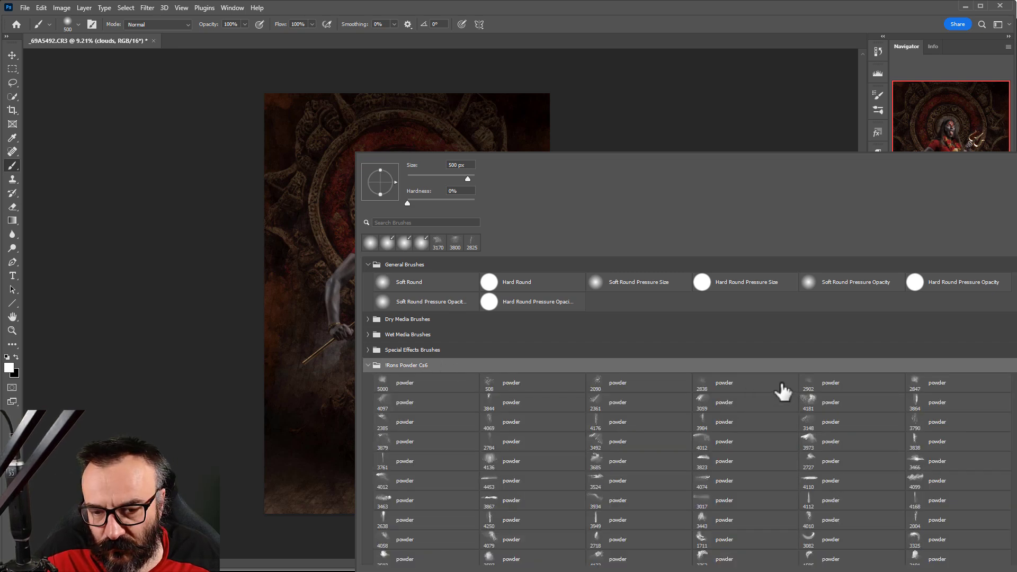
pyautogui.click(757, 383)
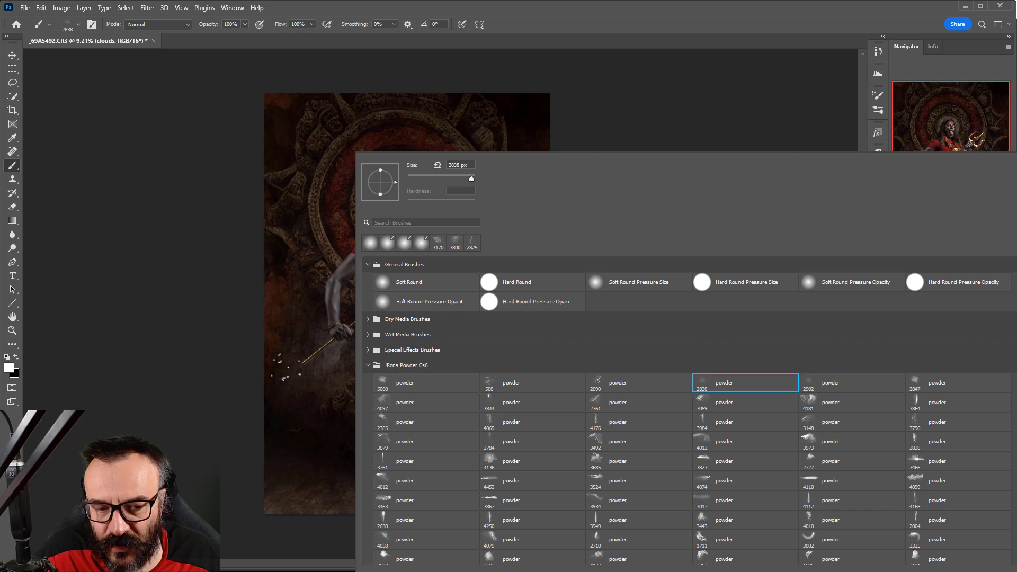
pyautogui.press('Return')
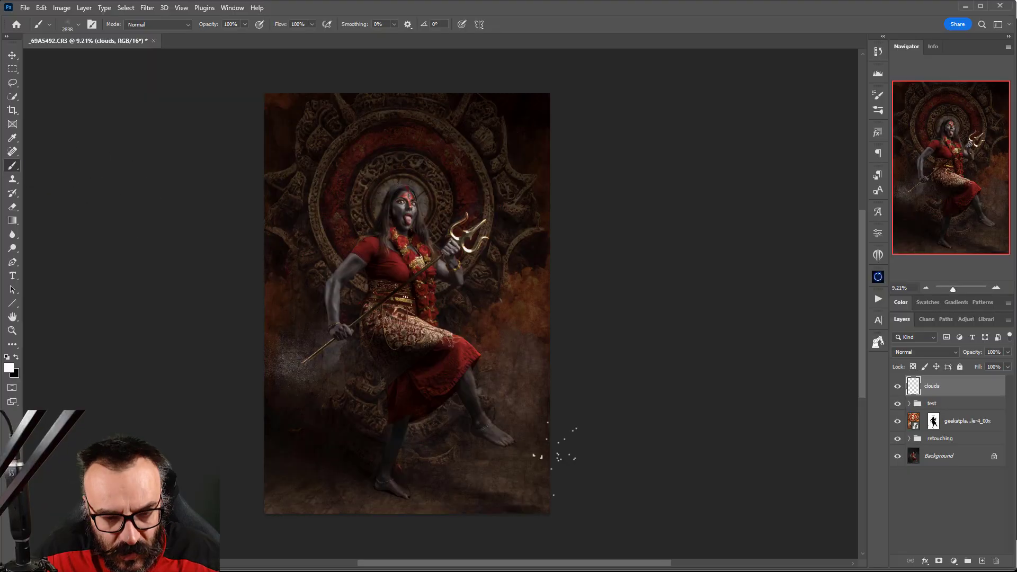
# Sample the orange-brown smoke and the ring's dark red as powder colours, and set the clouds layer to Soft Light.
pyautogui.scroll(3, 385, 442)
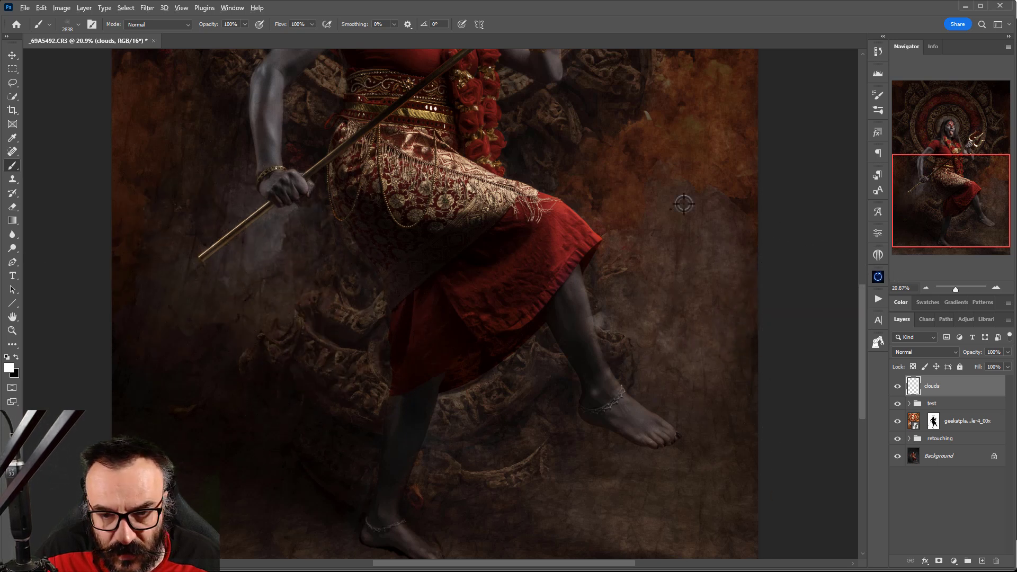
pyautogui.keyDown('alt'); pyautogui.click(665, 147); pyautogui.keyUp('alt')
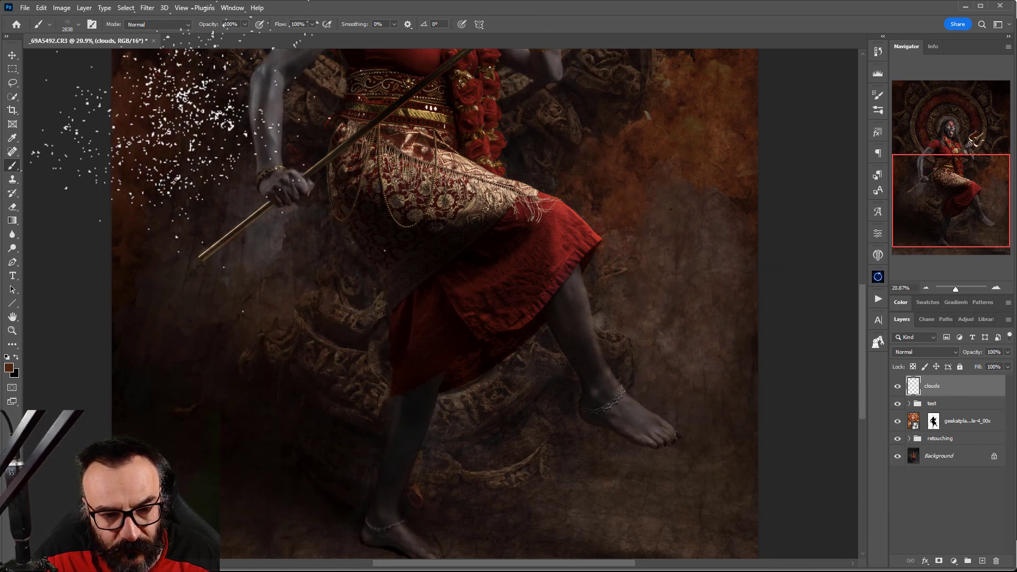
pyautogui.moveTo(664, 504); pyautogui.dragTo(601, 345)
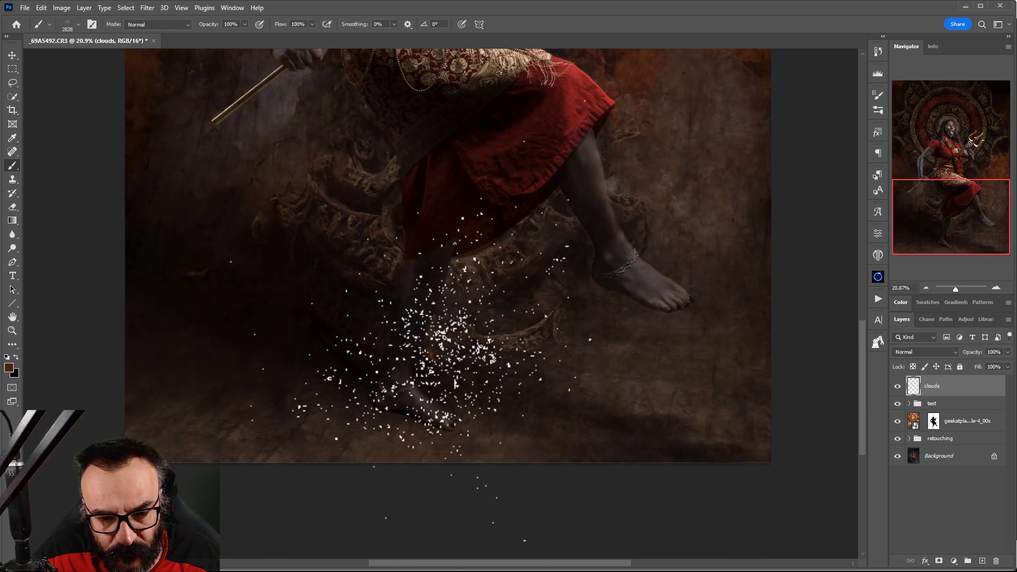
pyautogui.moveTo(674, 231); pyautogui.dragTo(669, 543)
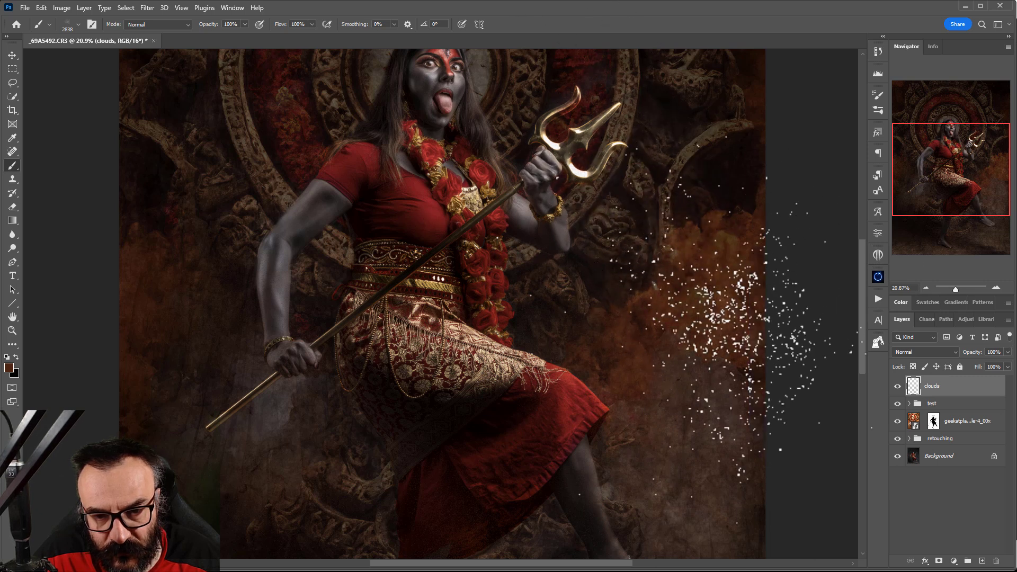
pyautogui.moveTo(612, 323)
pyautogui.mouseDown()
pyautogui.moveTo(763, 445)
pyautogui.moveTo(793, 456)
pyautogui.mouseUp()
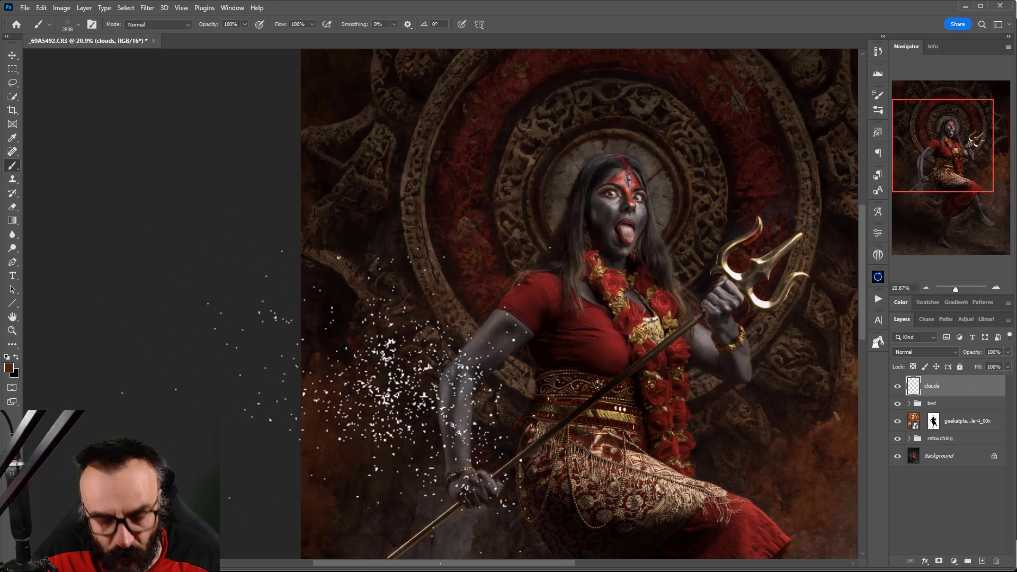
pyautogui.keyDown('alt'); pyautogui.click(472, 154); pyautogui.keyUp('alt')
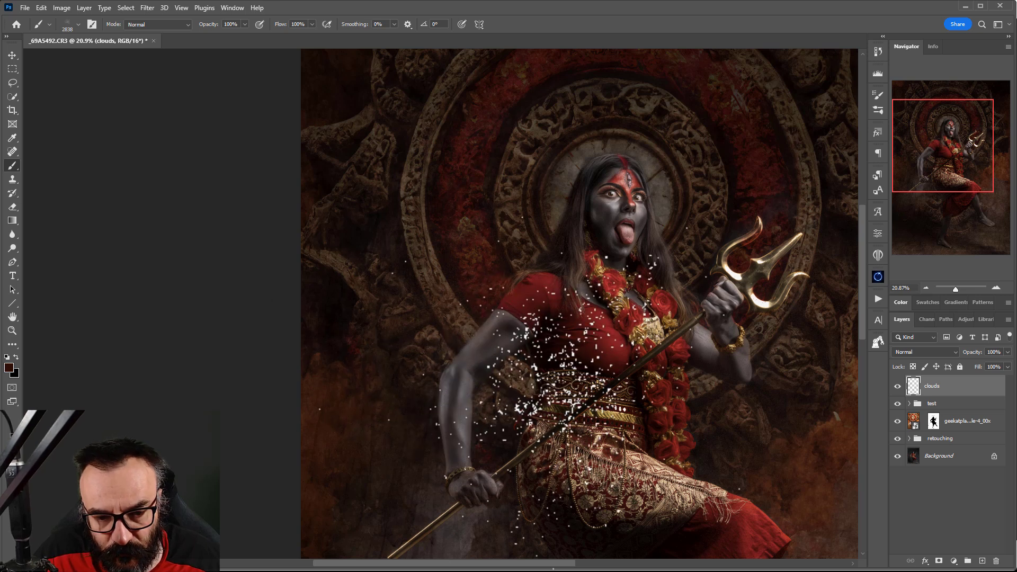
pyautogui.click(937, 350)
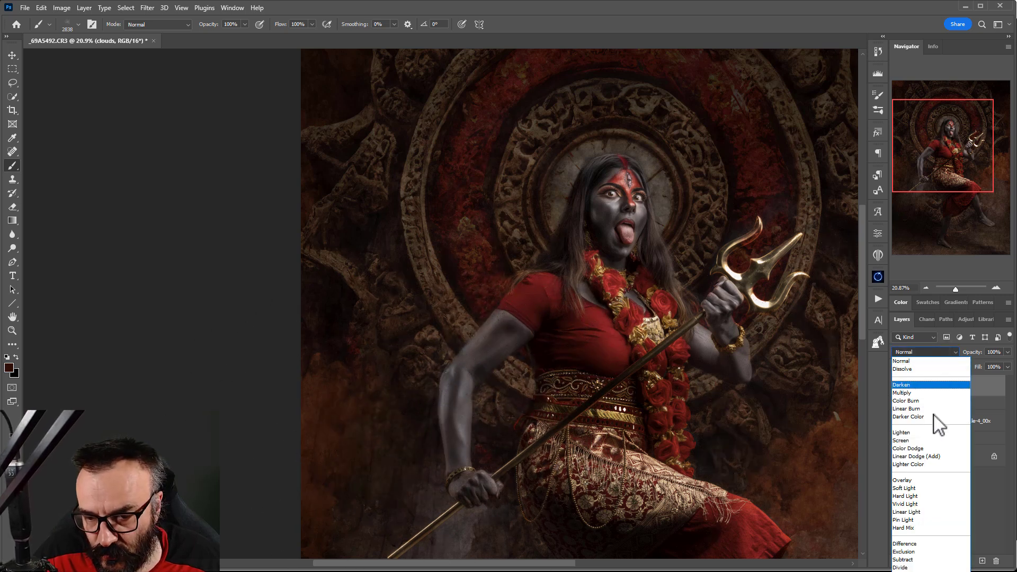
pyautogui.click(942, 494)
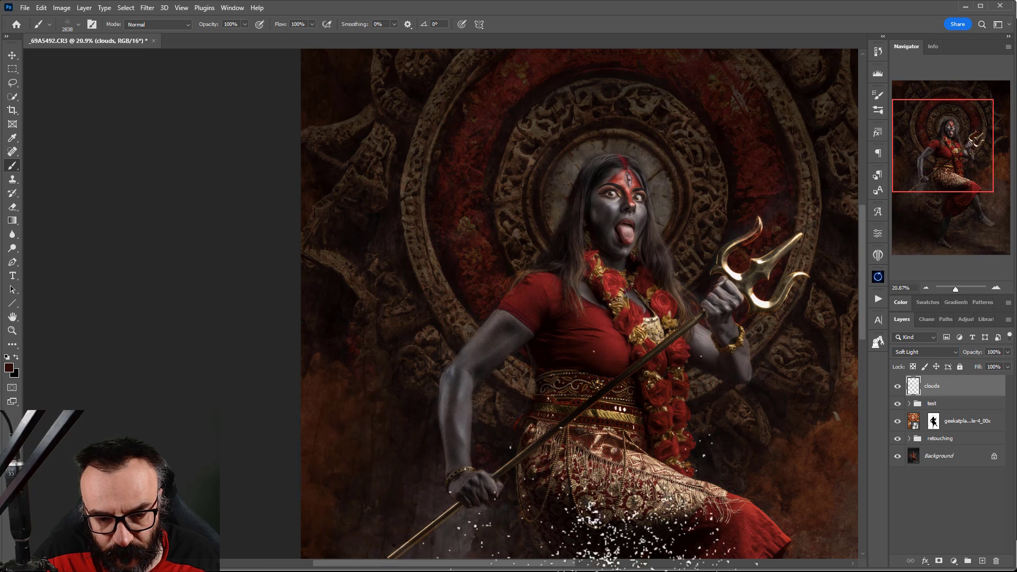
# Sample a near-black tone from the shadowed lower backdrop and paint dark powder around the figure's legs on the clouds layer.
pyautogui.scroll(-5, 477, 509)
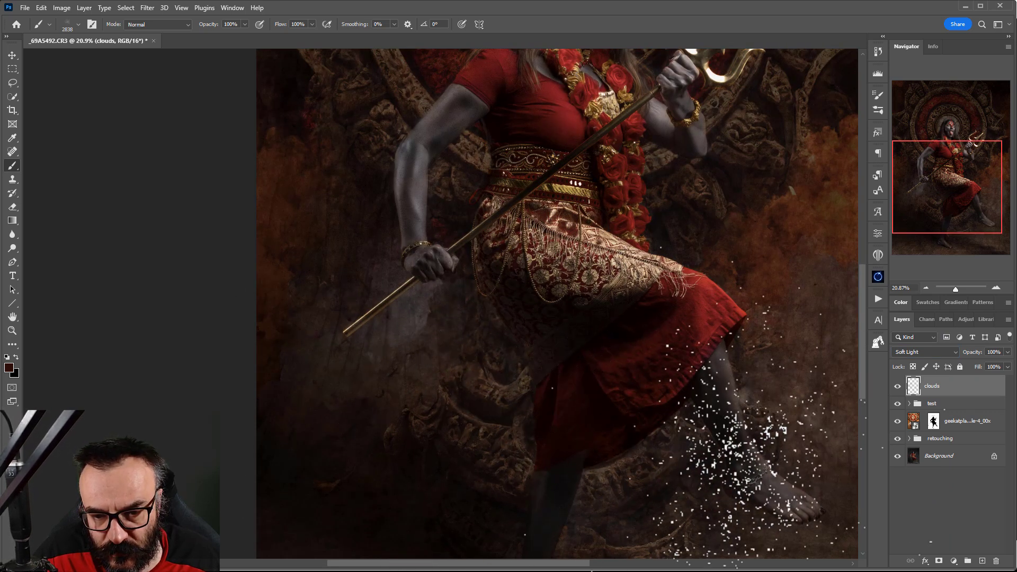
pyautogui.moveTo(783, 510); pyautogui.dragTo(646, 182)
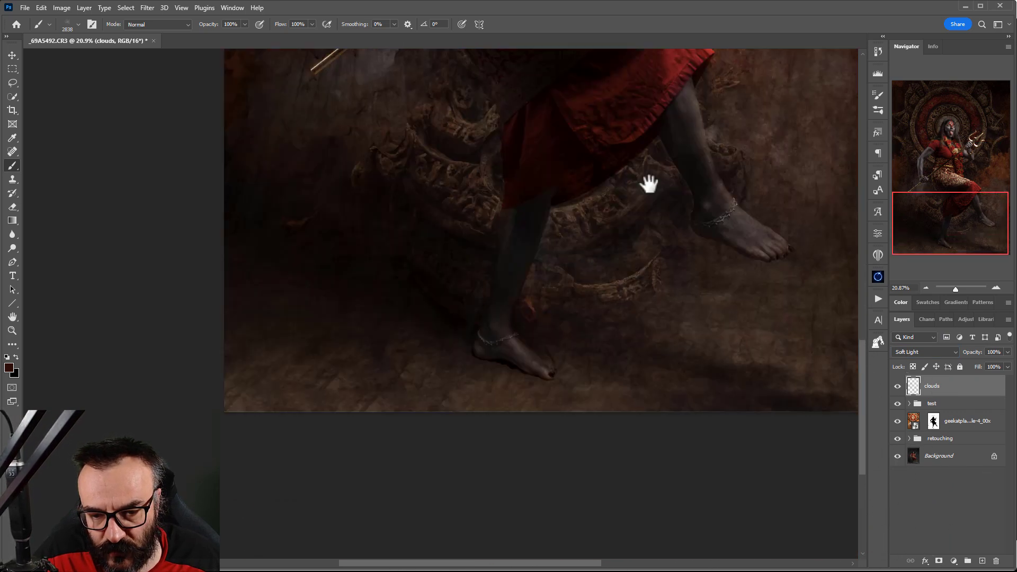
pyautogui.keyDown('alt'); pyautogui.click(431, 268); pyautogui.keyUp('alt')
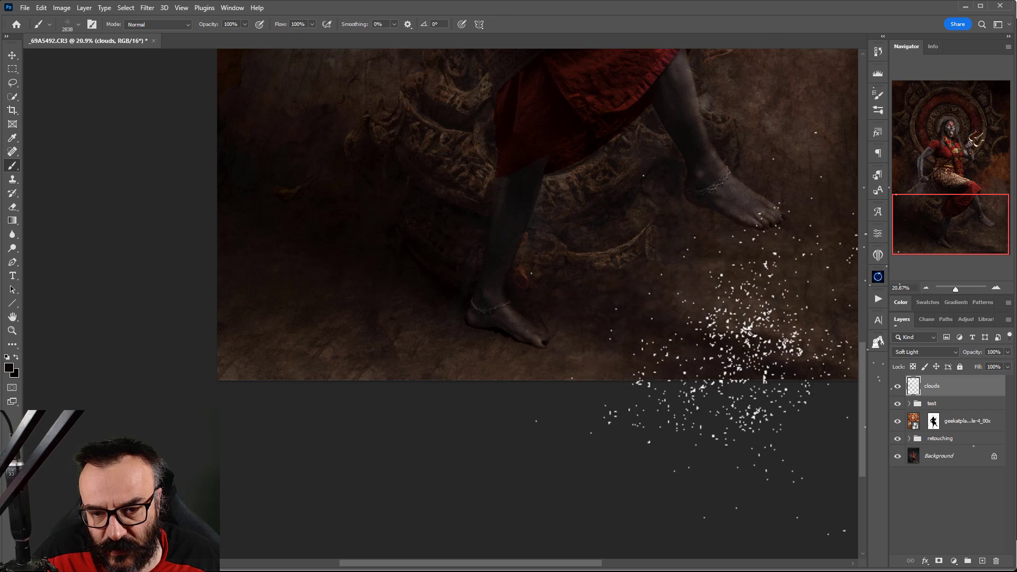
pyautogui.moveTo(700, 331); pyautogui.dragTo(676, 400)
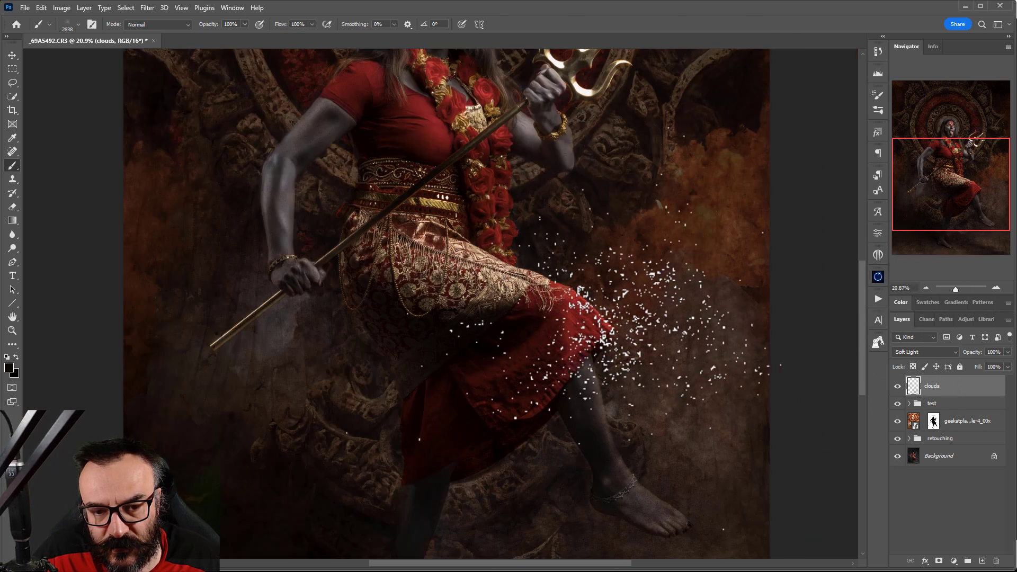
pyautogui.scroll(-5, 736, 249)
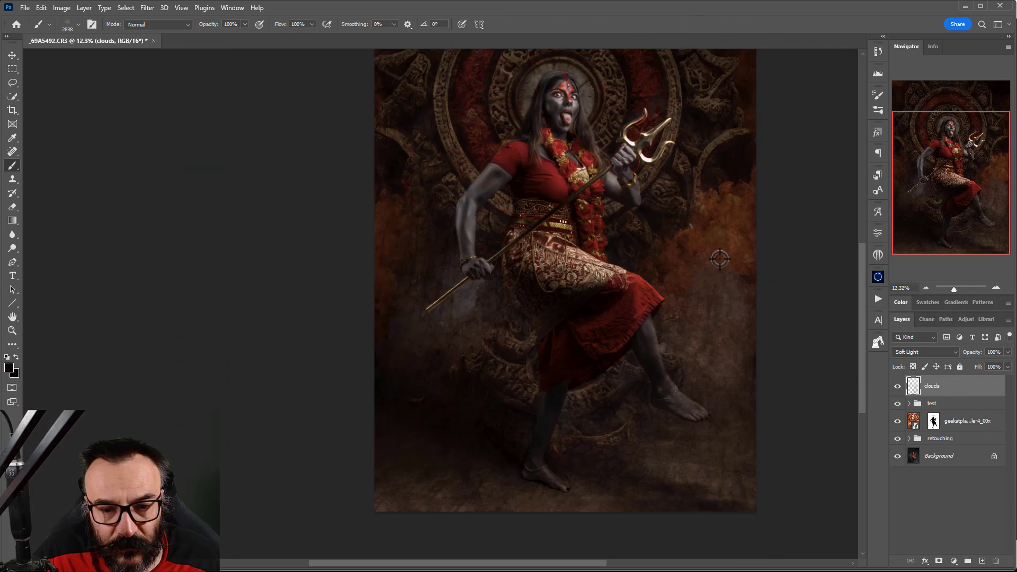
pyautogui.moveTo(559, 324); pyautogui.dragTo(591, 296)
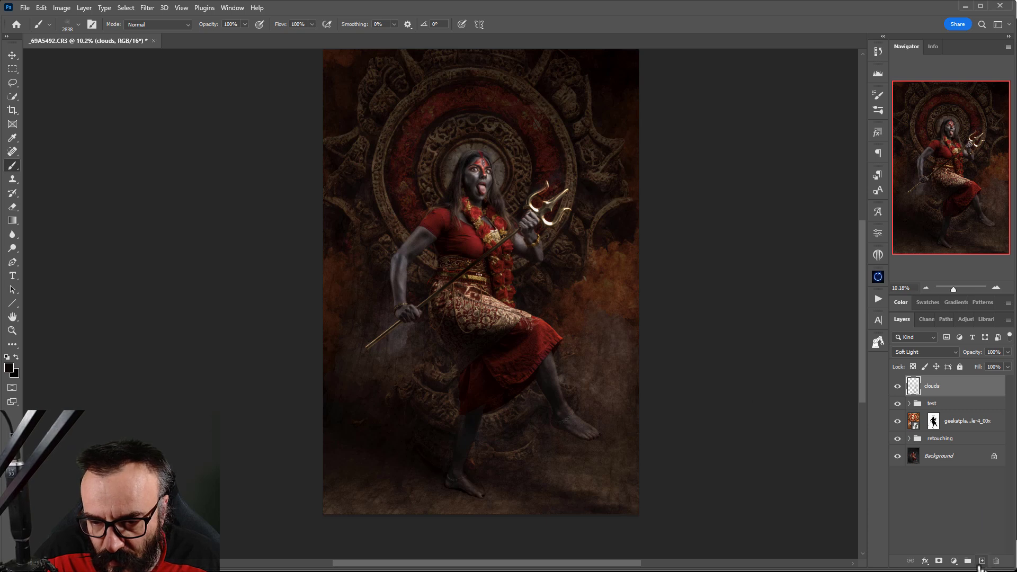
# Add a new layer above clouds and load the 1964 px fog brush from the rons__fog set.
pyautogui.click(981, 562)
pyautogui.rightClick(405, 191)
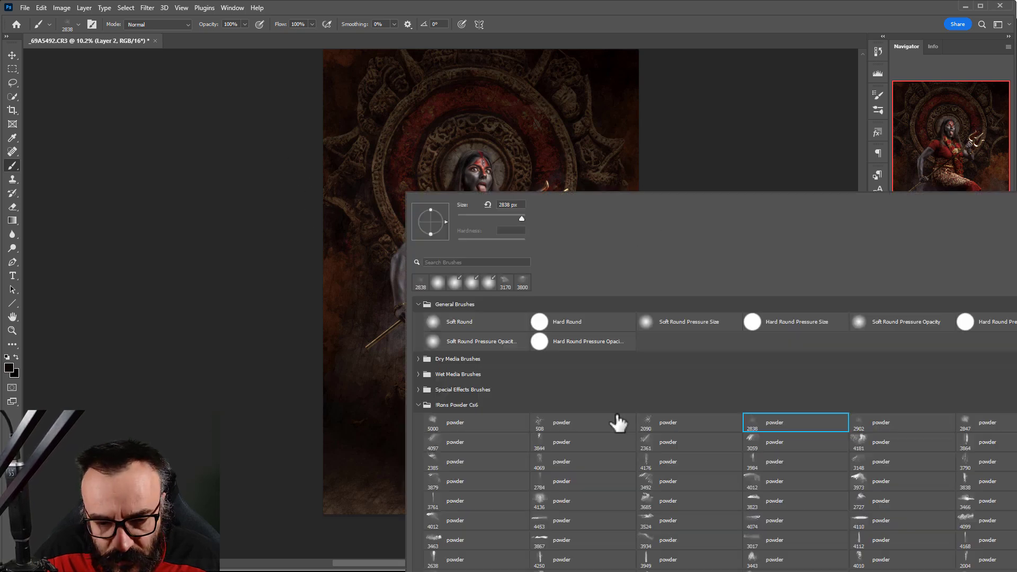
pyautogui.click(418, 405)
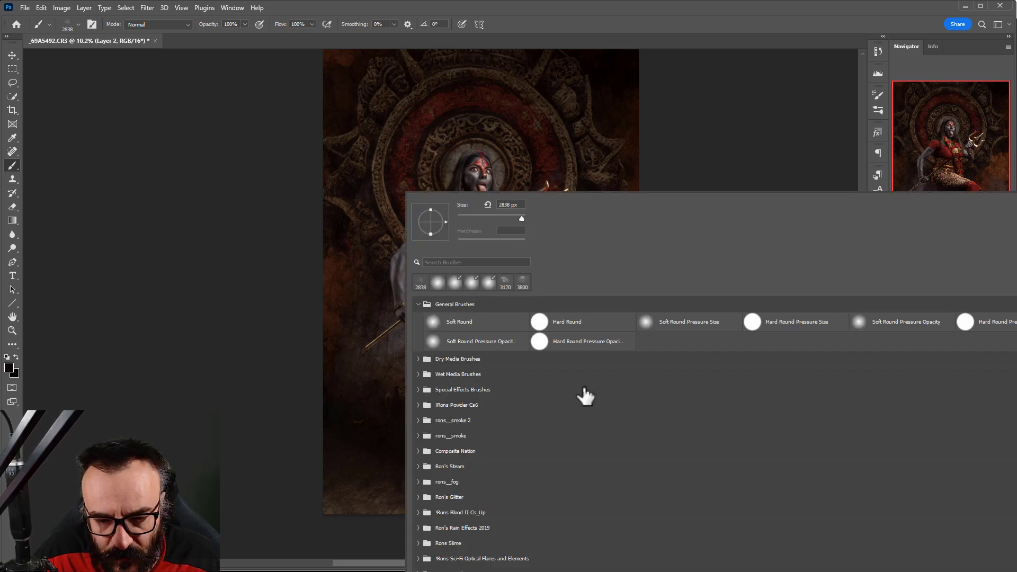
pyautogui.click(417, 482)
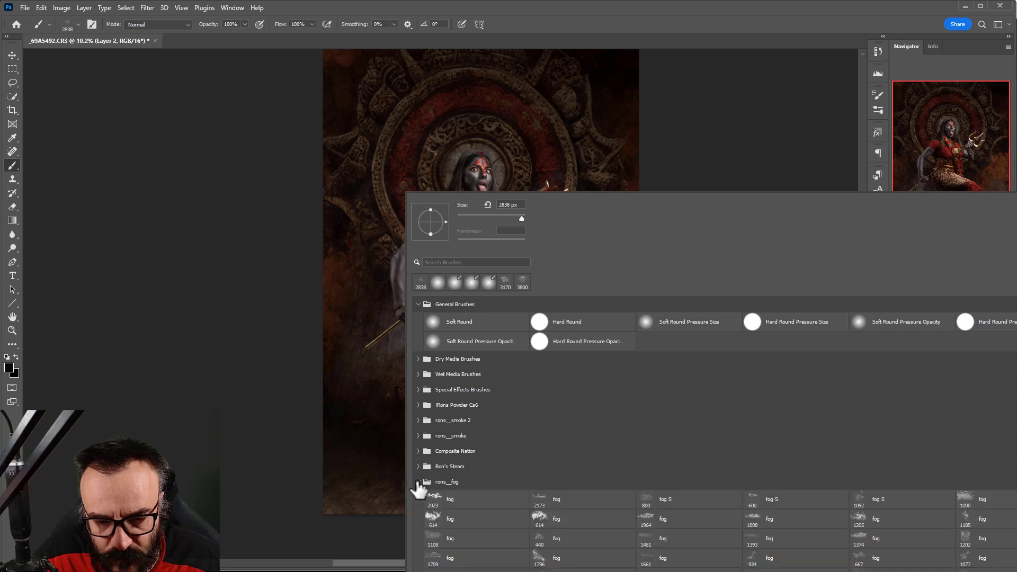
pyautogui.click(661, 525)
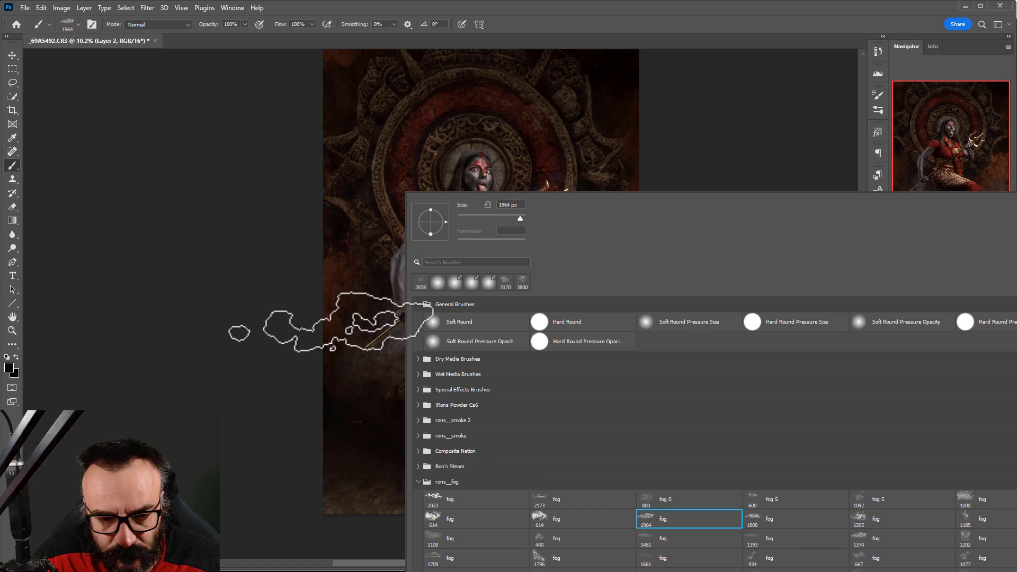
pyautogui.press('Return')
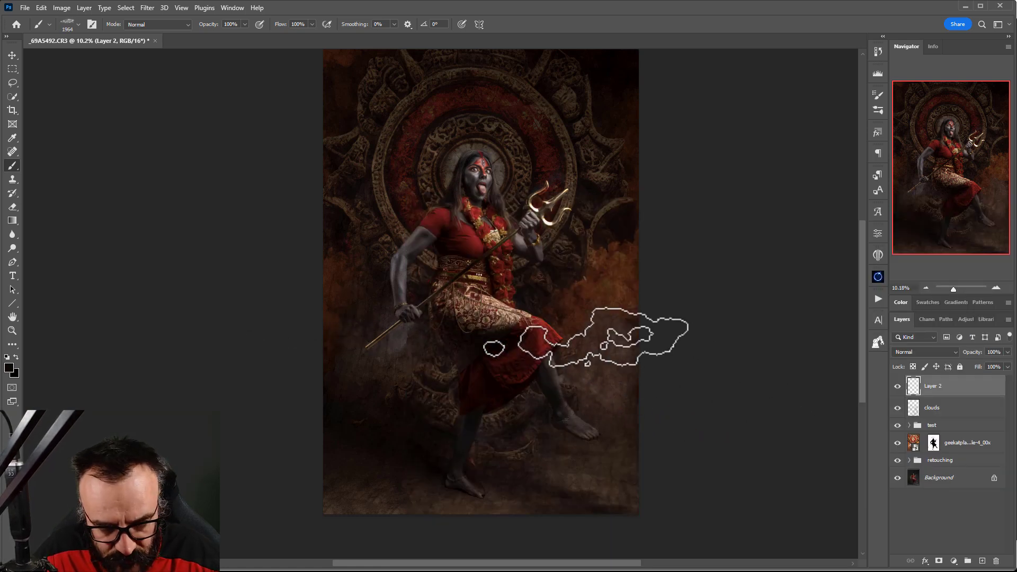
# Enlarge the fog brush to 4900 px and paint soft grey fog beside the figure on the new layer.
pyautogui.press(']')
pyautogui.press(']')
pyautogui.press(']')
pyautogui.press(']')
pyautogui.press(']')
pyautogui.press(']')
pyautogui.press(']')
pyautogui.press(']')
pyautogui.press(']')
pyautogui.press(']')
pyautogui.press(']')
pyautogui.press(']')
pyautogui.press(']')
pyautogui.press(']')
pyautogui.press(']')
pyautogui.press(']')
pyautogui.press(']')
pyautogui.press(']')
pyautogui.press(']')
pyautogui.press(']')
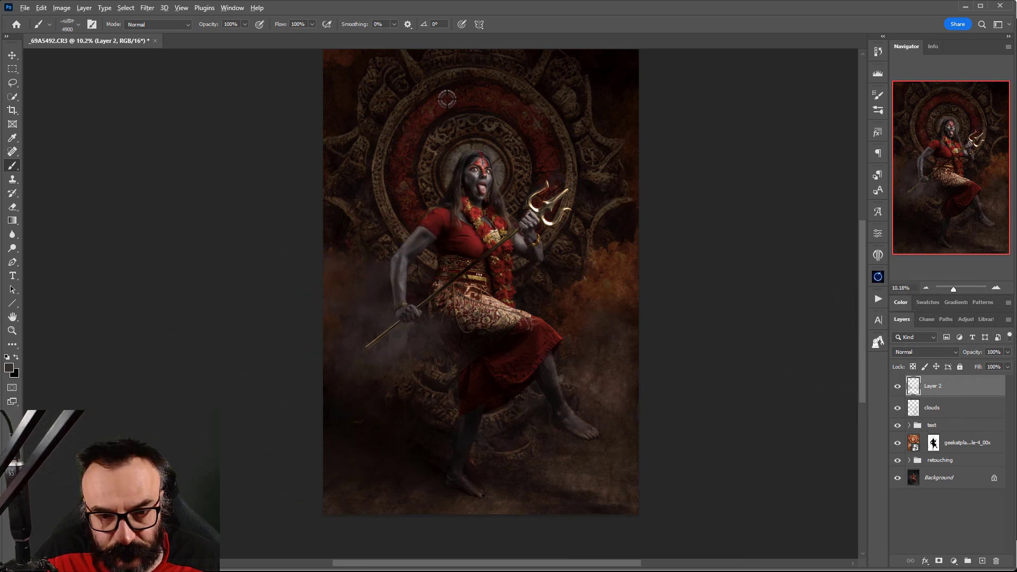
# Paint fog around the figure in a dark red sampled from the backdrop, and set the fog layer to Soft Light.
pyautogui.keyDown('alt'); pyautogui.click(366, 318); pyautogui.keyUp('alt')
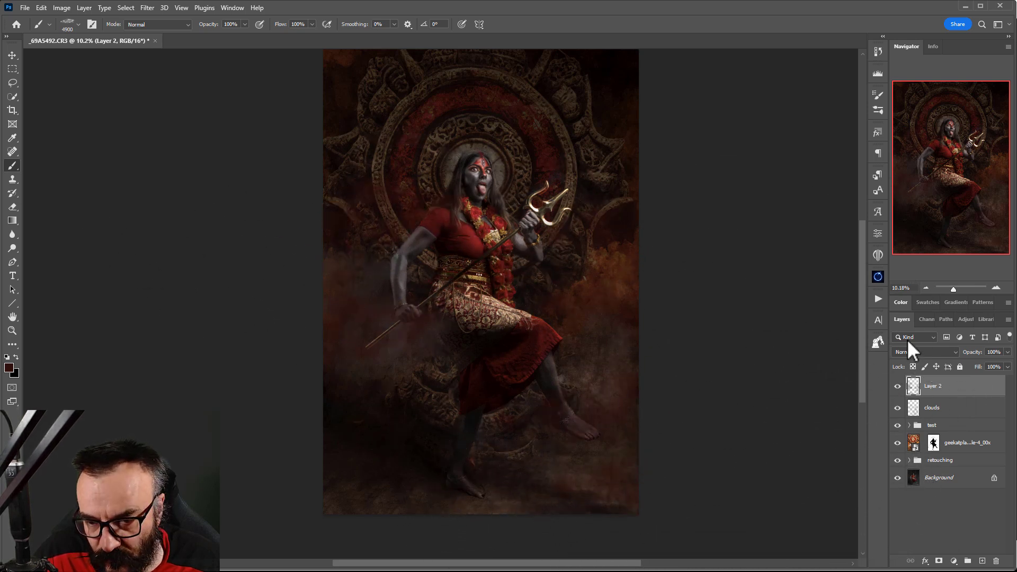
pyautogui.click(921, 352)
pyautogui.click(944, 488)
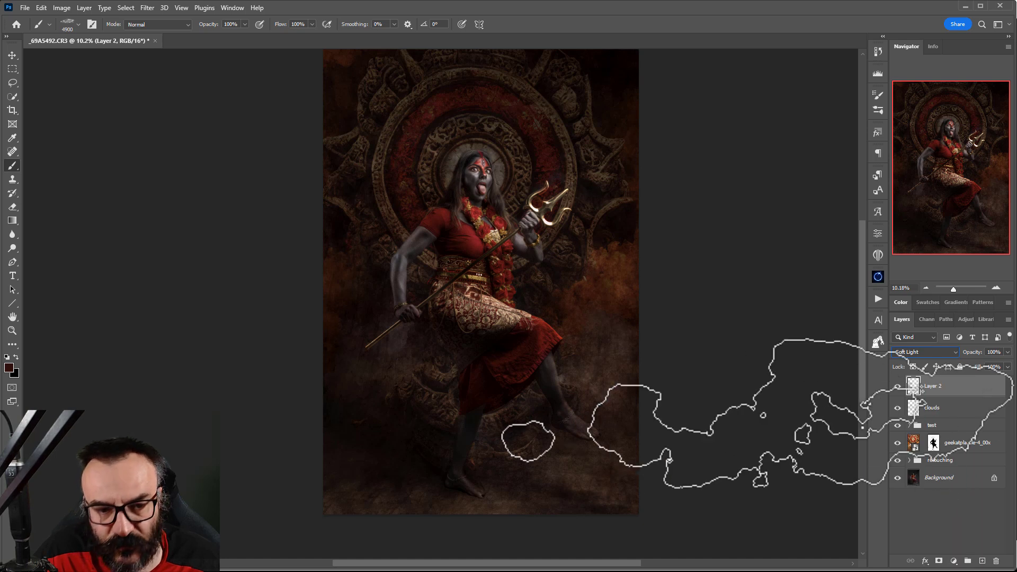
# Rename the new fog-painted layer as fog.
pyautogui.click(14, 55)
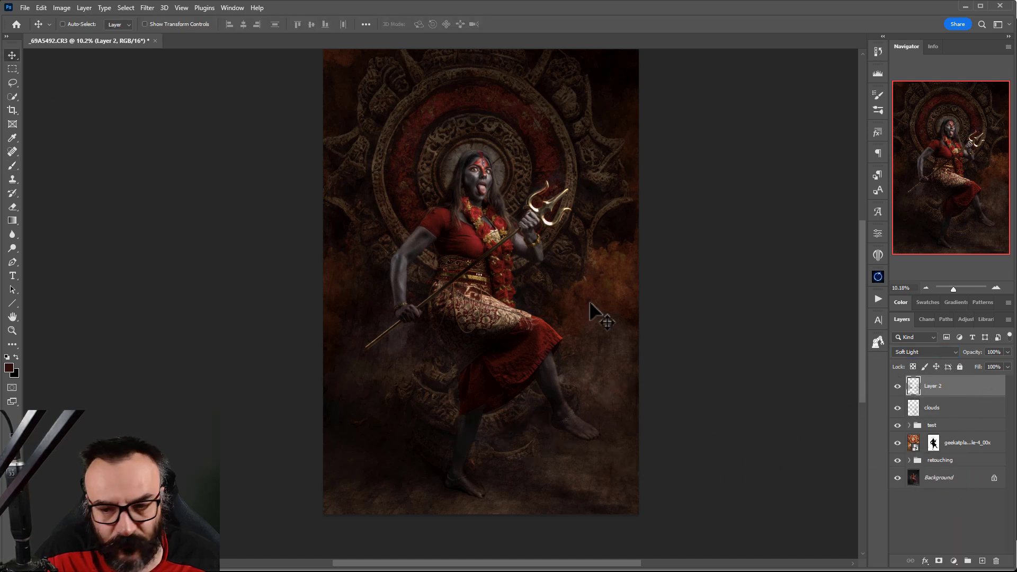
pyautogui.click(935, 385)
pyautogui.write('fog')
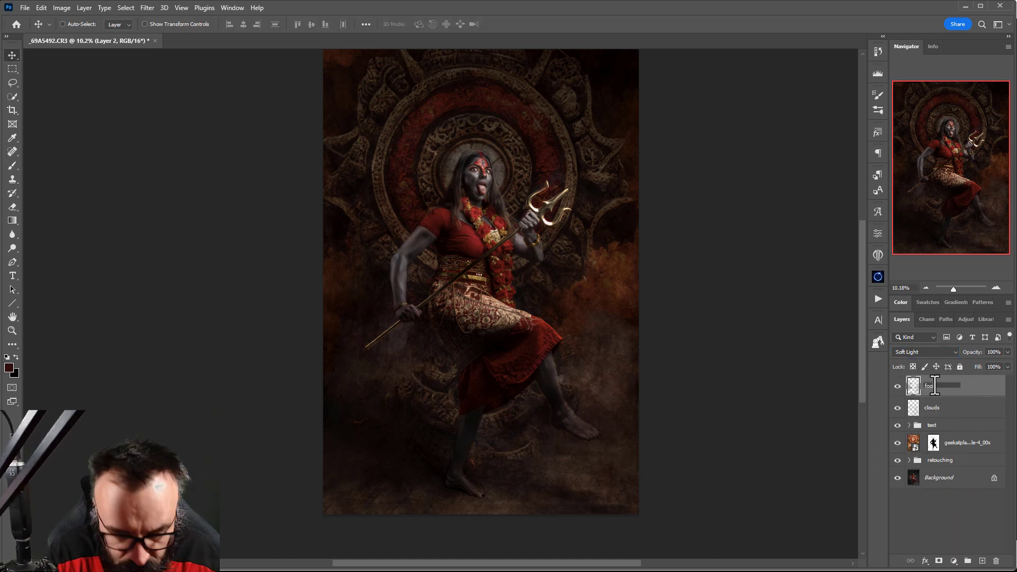
pyautogui.press('Return')
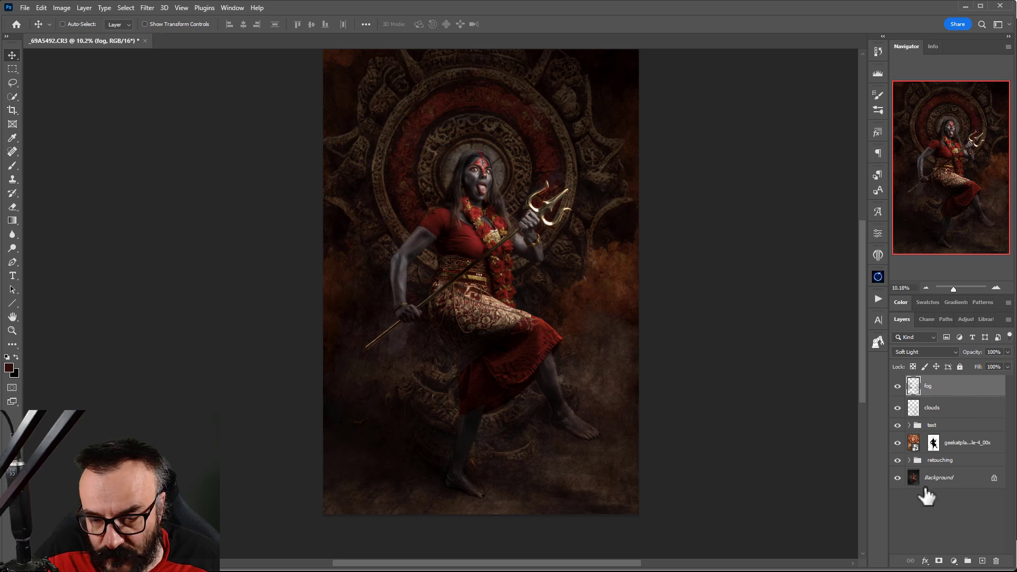
# Add a new layer above fog and fill it with 50% Gray in Normal mode at 100% opacity.
pyautogui.click(982, 561)
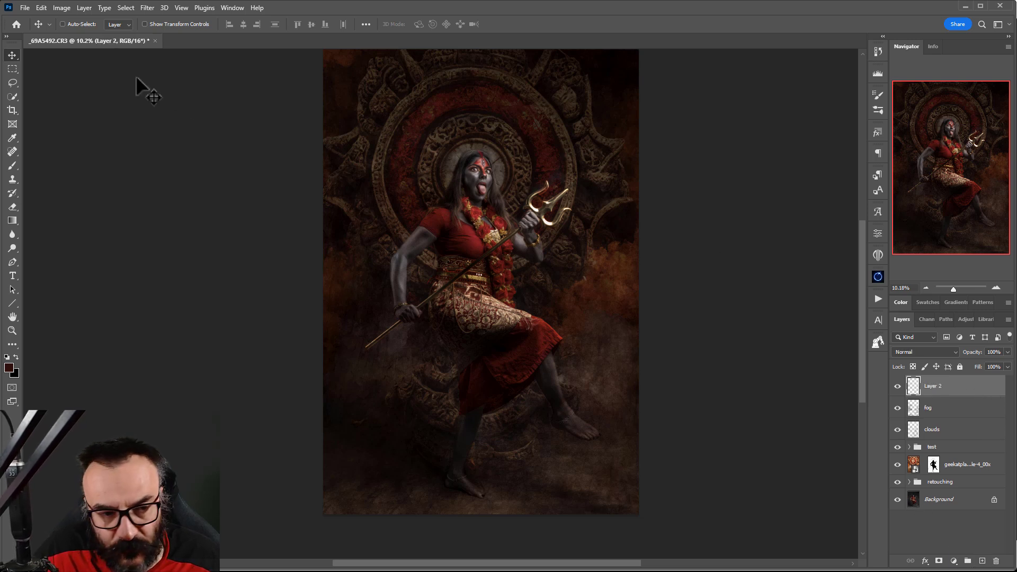
pyautogui.click(42, 8)
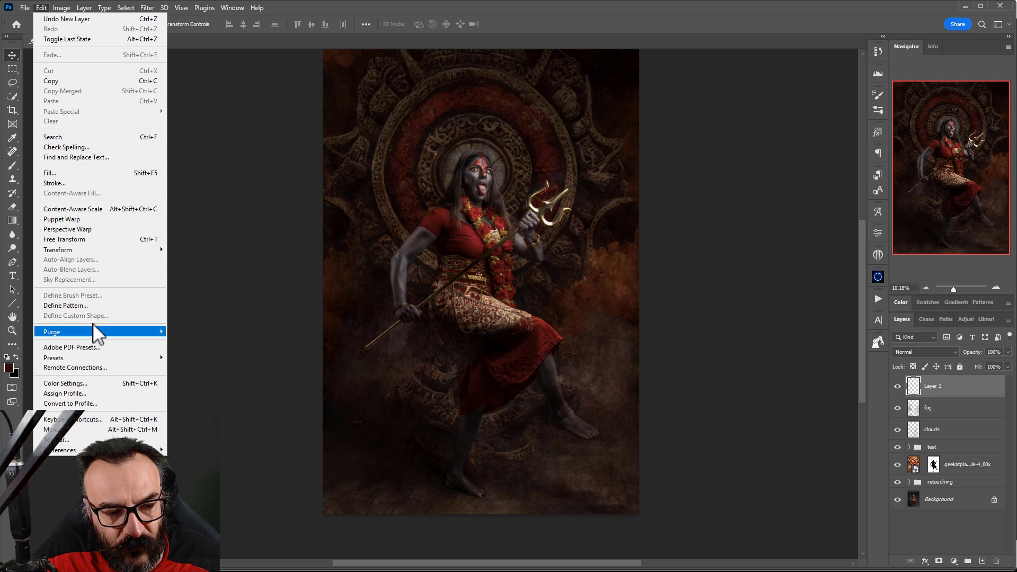
pyautogui.click(74, 171)
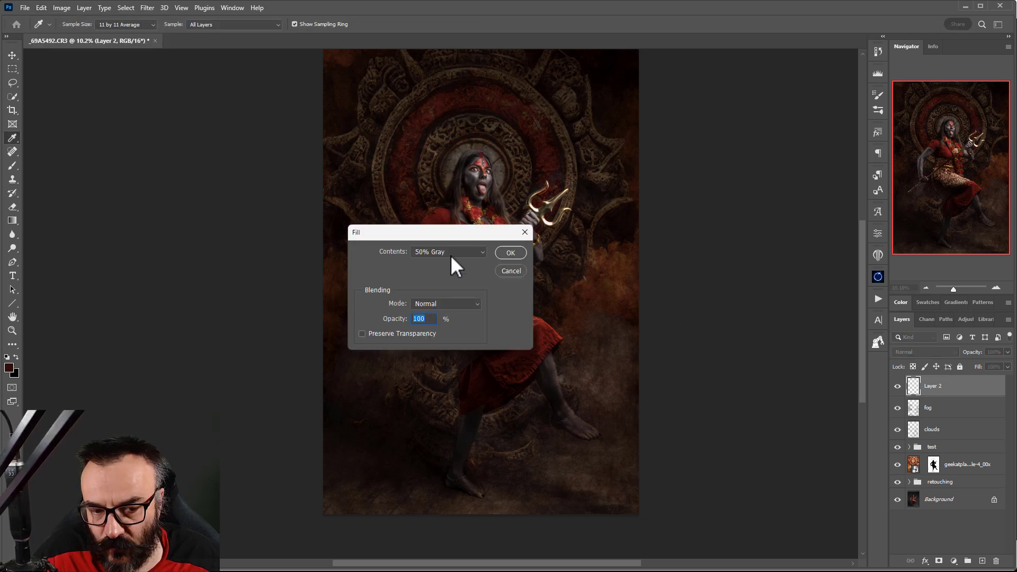
pyautogui.click(509, 253)
pyautogui.press('v')
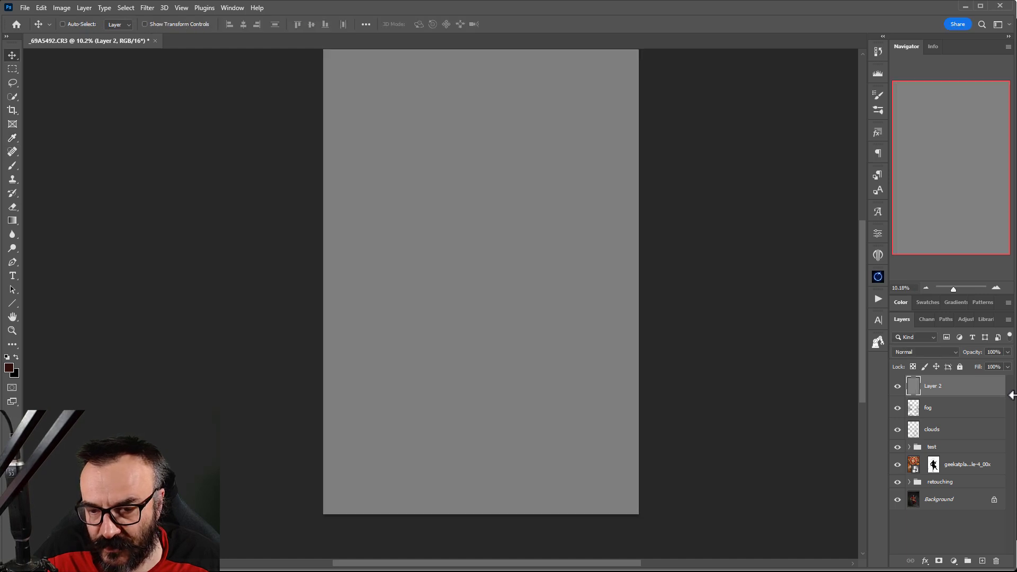
# Rename the gray-filled layer as gdb and set its blend mode to Soft Light.
pyautogui.doubleClick(933, 386)
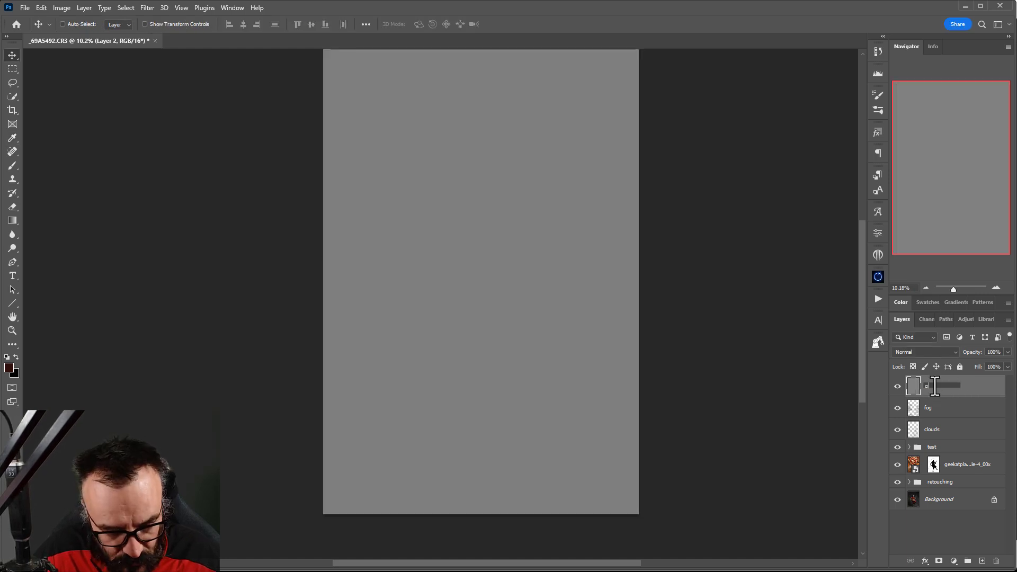
pyautogui.write('gdb')
pyautogui.press('Return')
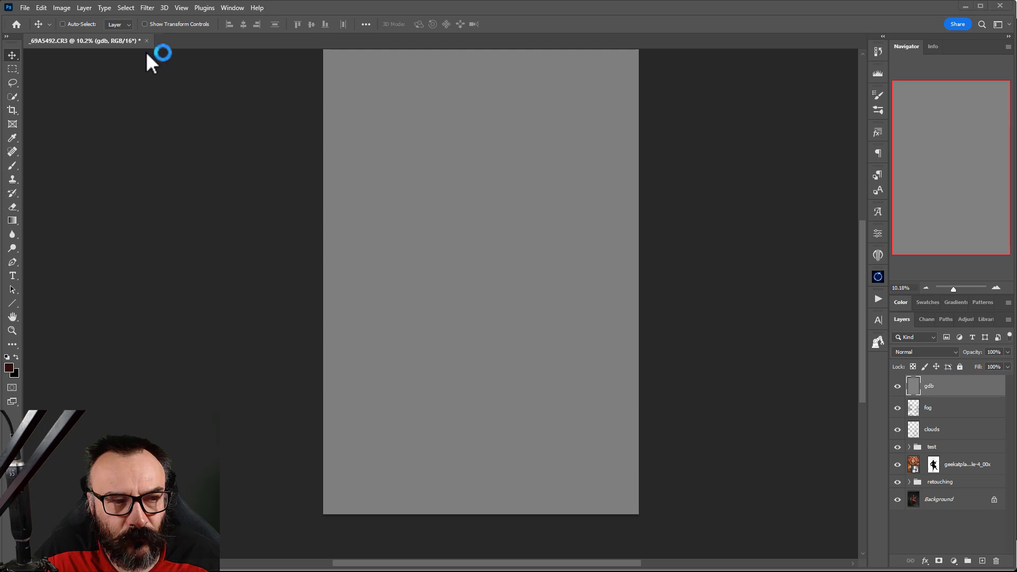
pyautogui.click(948, 352)
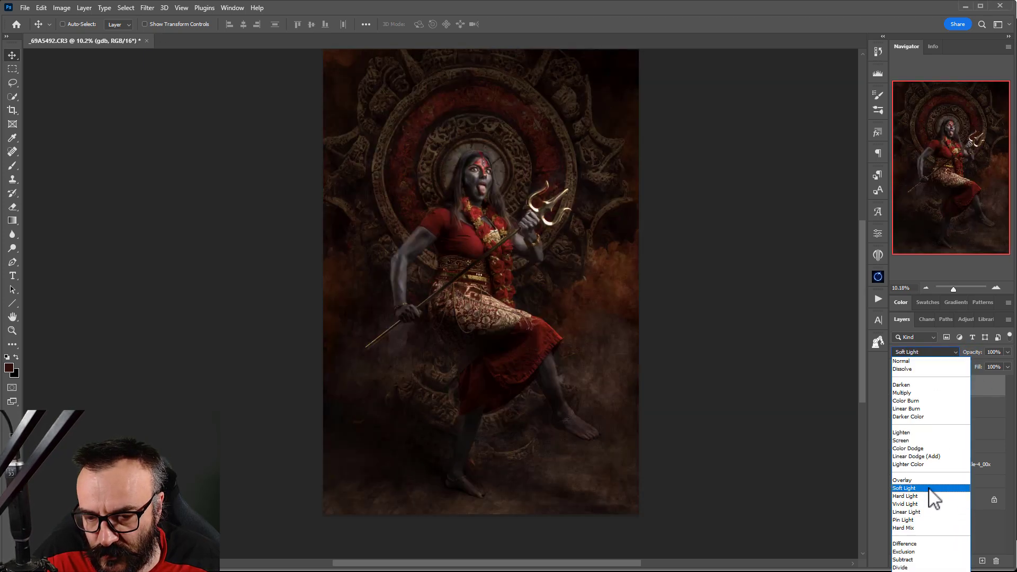
pyautogui.click(927, 488)
# Load the Soft Round brush with 0% hardness, set its opacity to 10%, and reset the colours to black and white.
pyautogui.click(18, 166)
pyautogui.press('d')
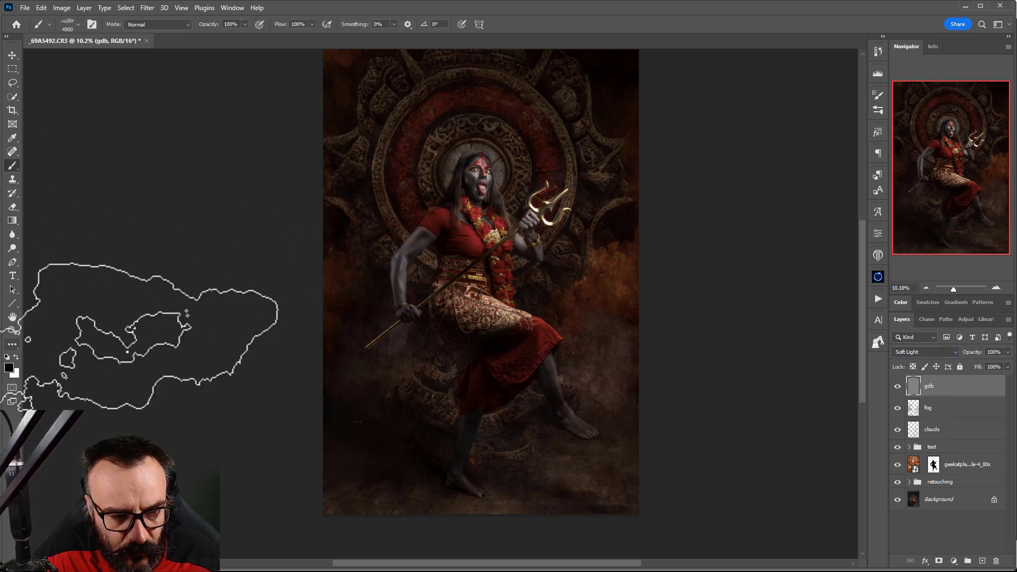
pyautogui.rightClick(435, 206)
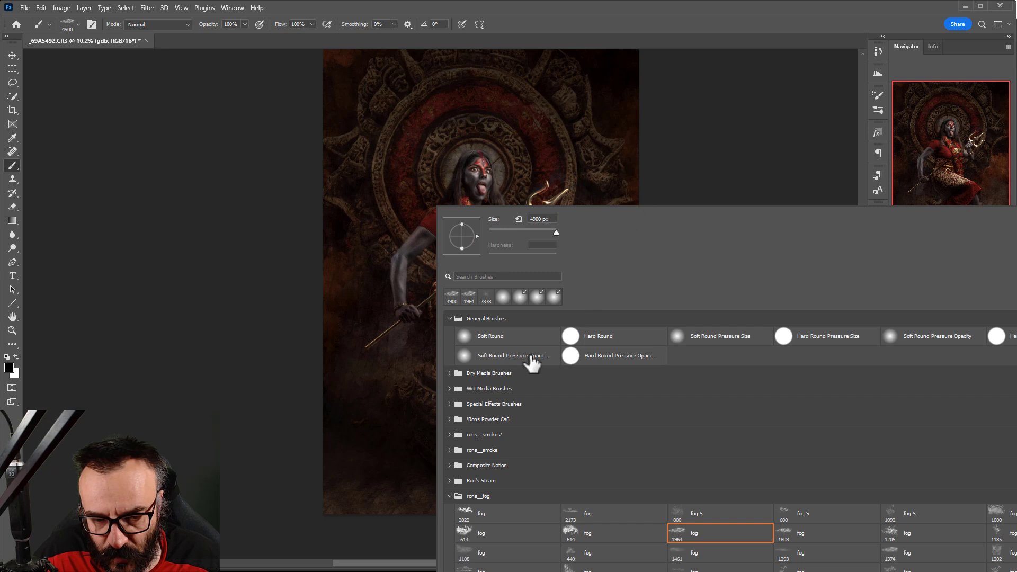
pyautogui.click(518, 339)
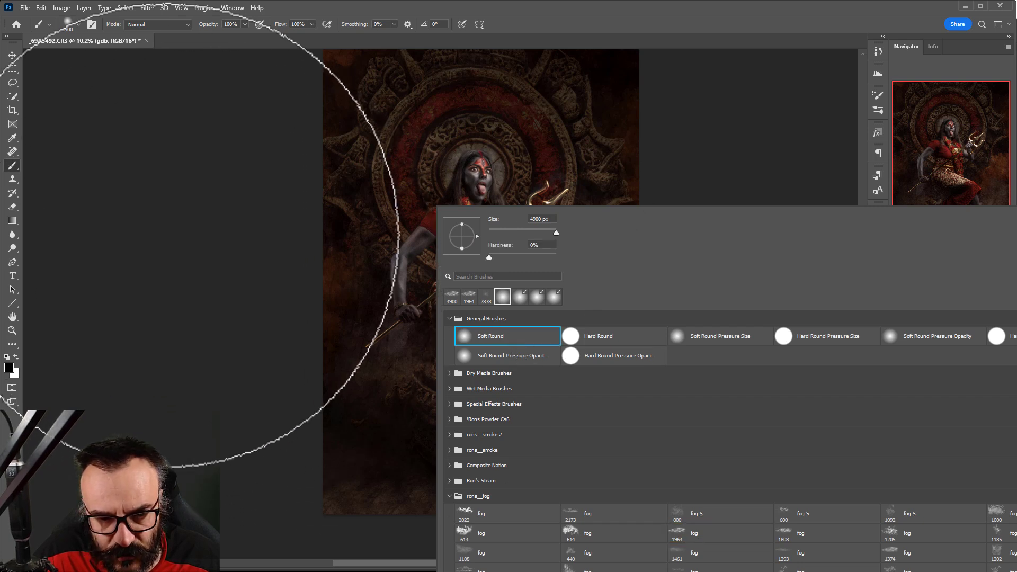
pyautogui.press('Return')
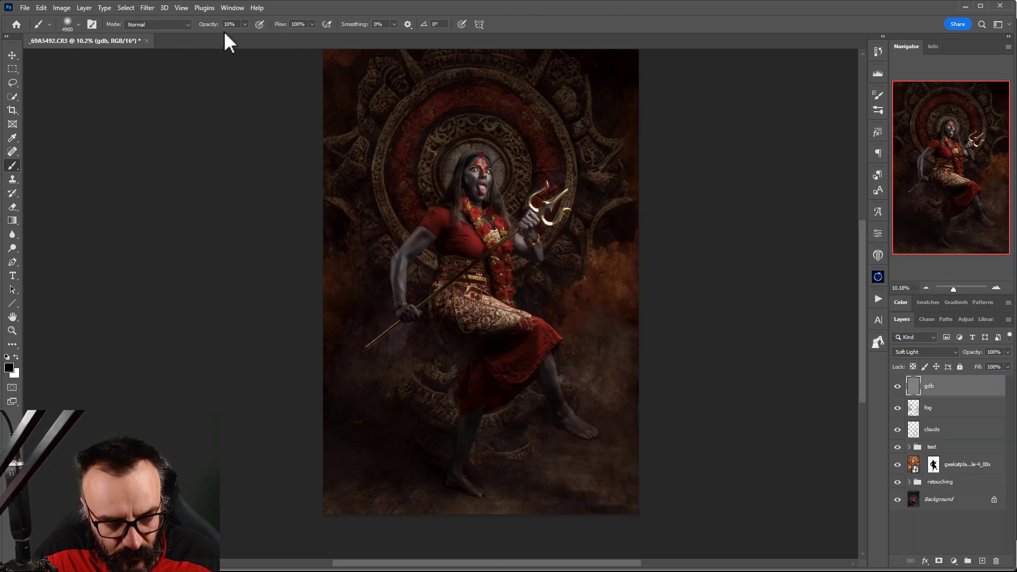
# Reduce the brush to 1600 px and darken the lower edge of the image with black on the gdb layer.
pyautogui.press('[')
pyautogui.press('[')
pyautogui.press('[')
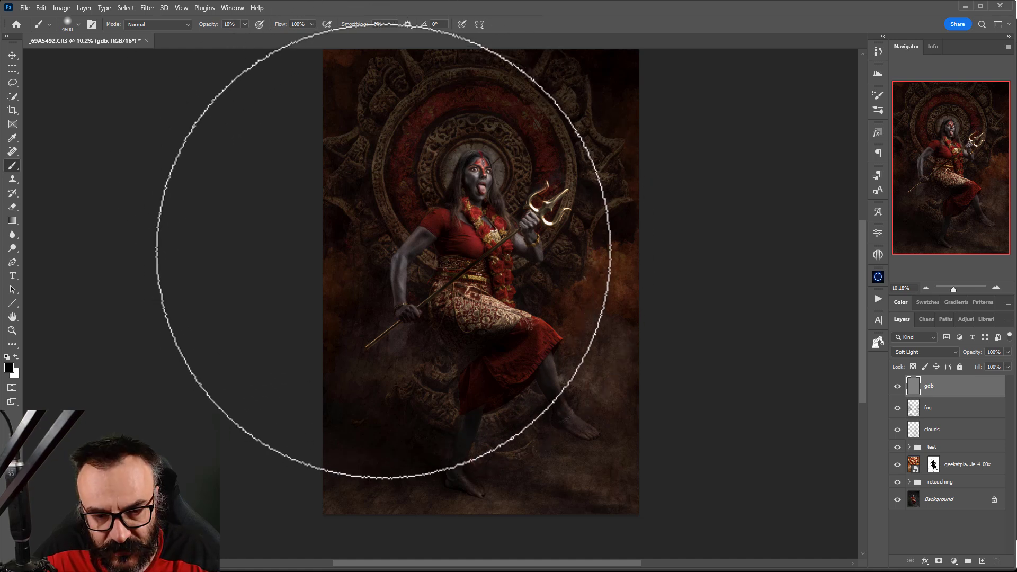
pyautogui.press('[')
pyautogui.press('[')
pyautogui.press('[')
pyautogui.press('[')
pyautogui.press('[')
pyautogui.press('[')
pyautogui.press('[')
pyautogui.press('[')
pyautogui.press('[')
pyautogui.press('[')
pyautogui.press('[')
pyautogui.press('[')
pyautogui.press('[')
pyautogui.press('[')
pyautogui.press('[')
pyautogui.press('[')
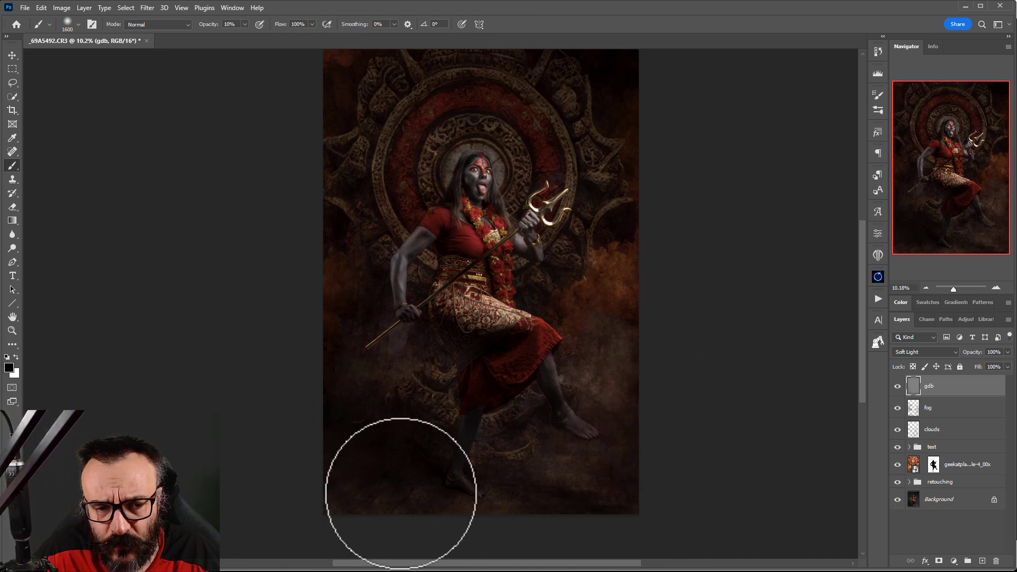
# Switch to white, reduce the brush to 800 px, and brighten the ornament's rings around the head.
pyautogui.scroll(5, 563, 246)
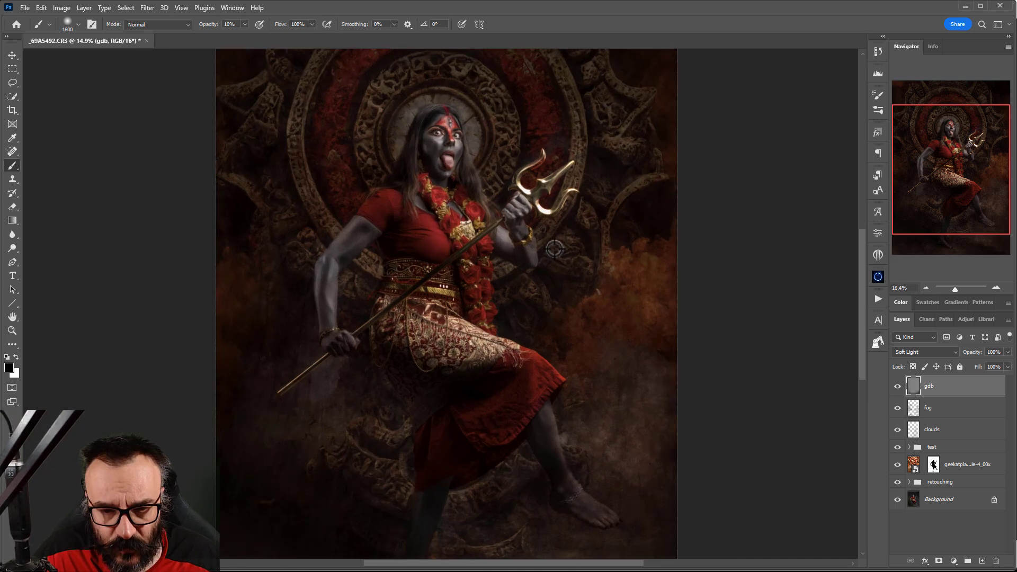
pyautogui.moveTo(478, 222); pyautogui.dragTo(508, 280)
pyautogui.press('x')
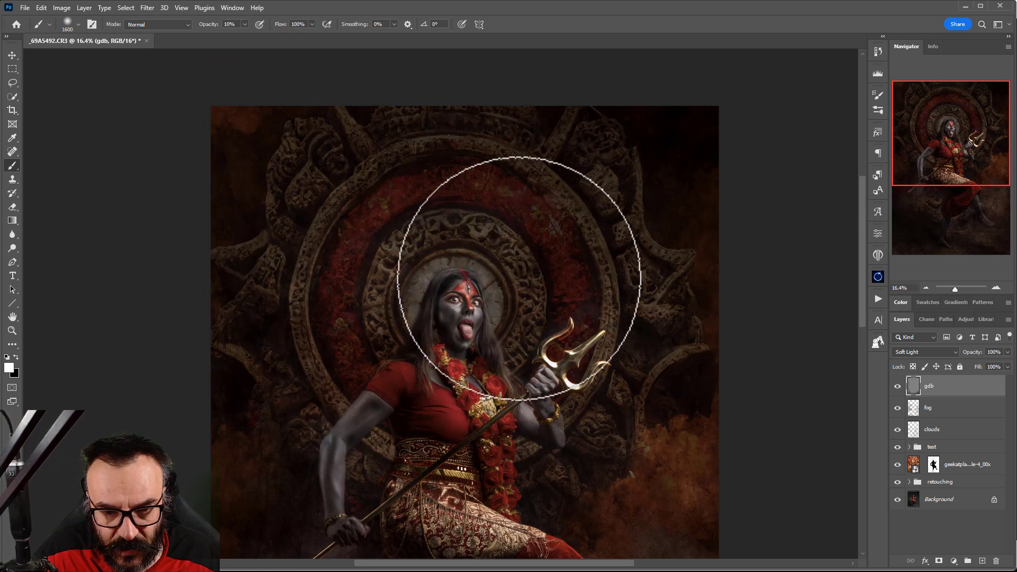
pyautogui.press('[')
pyautogui.press('[')
pyautogui.press('[')
pyautogui.press('[')
pyautogui.press('[')
pyautogui.press('[')
pyautogui.press('[')
pyautogui.press('[')
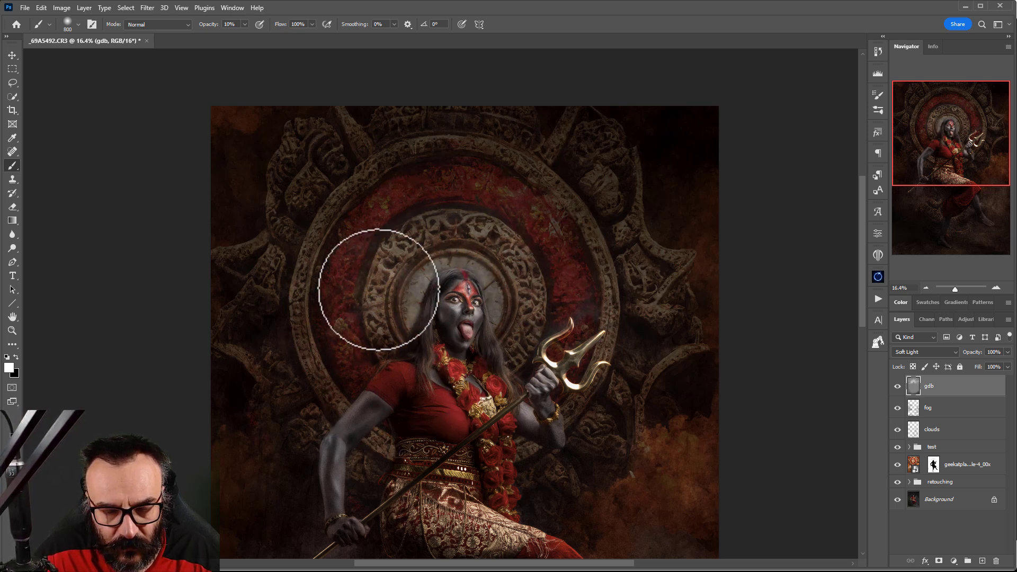
# Enlarge the white brush to 2400 px and softly brighten the figure's upper body and the surrounding ornament.
pyautogui.scroll(-3, 382, 290)
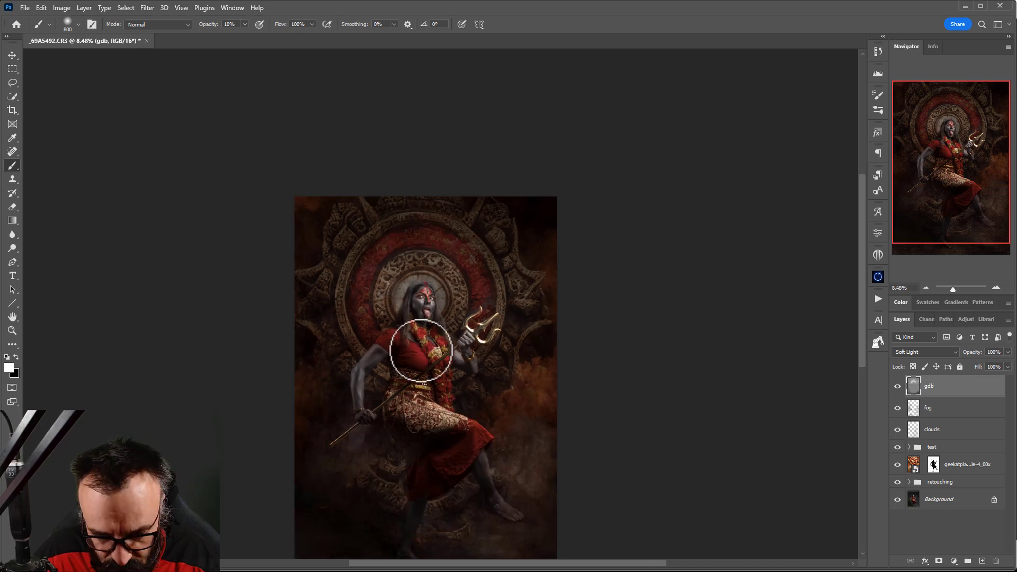
pyautogui.press(']')
pyautogui.press(']')
pyautogui.press(']')
pyautogui.press(']')
pyautogui.press(']')
pyautogui.press(']')
pyautogui.press(']')
pyautogui.press(']')
pyautogui.press(']')
pyautogui.press(']')
pyautogui.press(']')
pyautogui.press(']')
pyautogui.press(']')
pyautogui.press(']')
pyautogui.press(']')
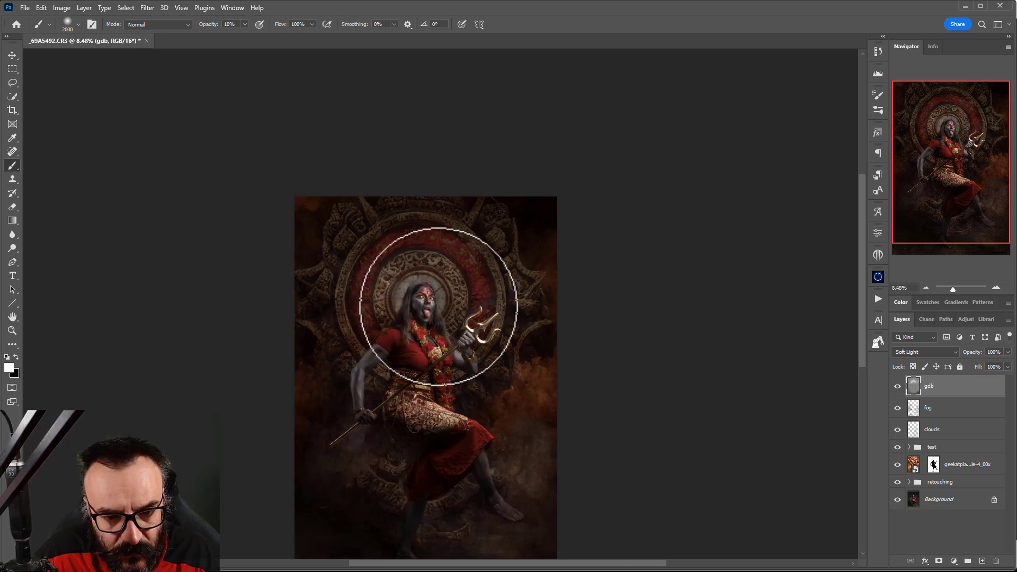
pyautogui.press(']')
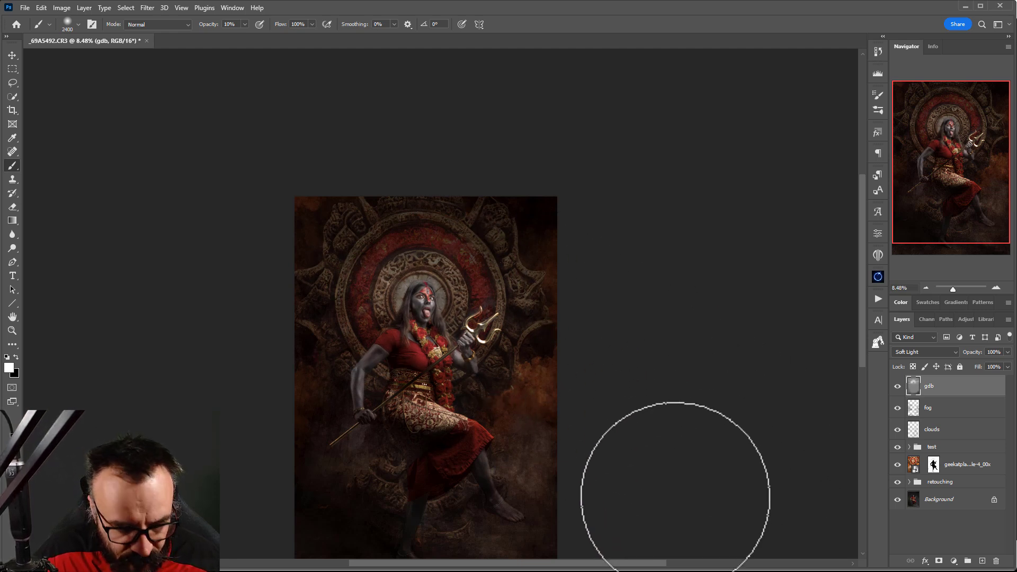
# Switch to black and darken the outer backdrop around the figure with the 2400 px brush.
pyautogui.press('x')
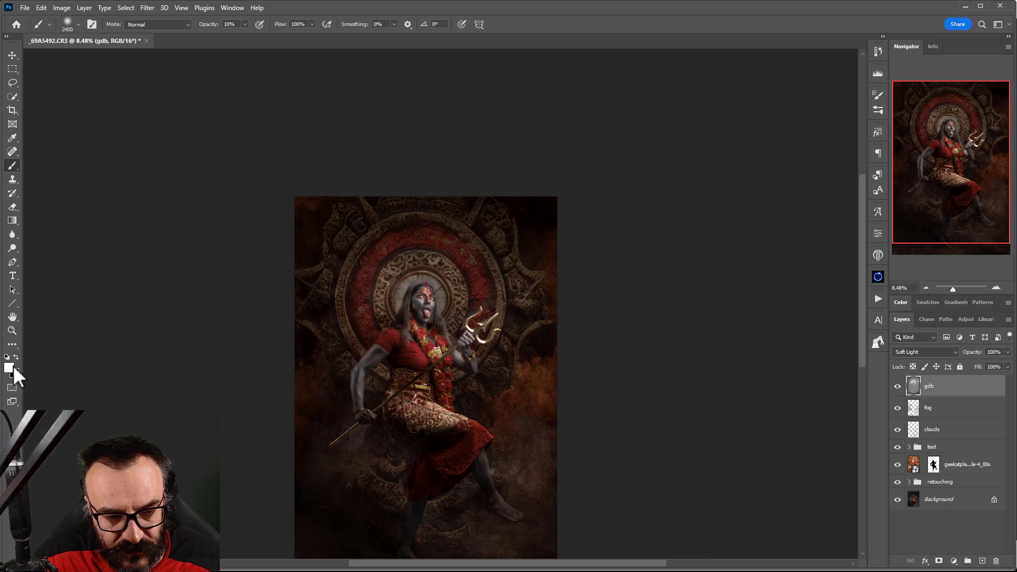
pyautogui.press('x')
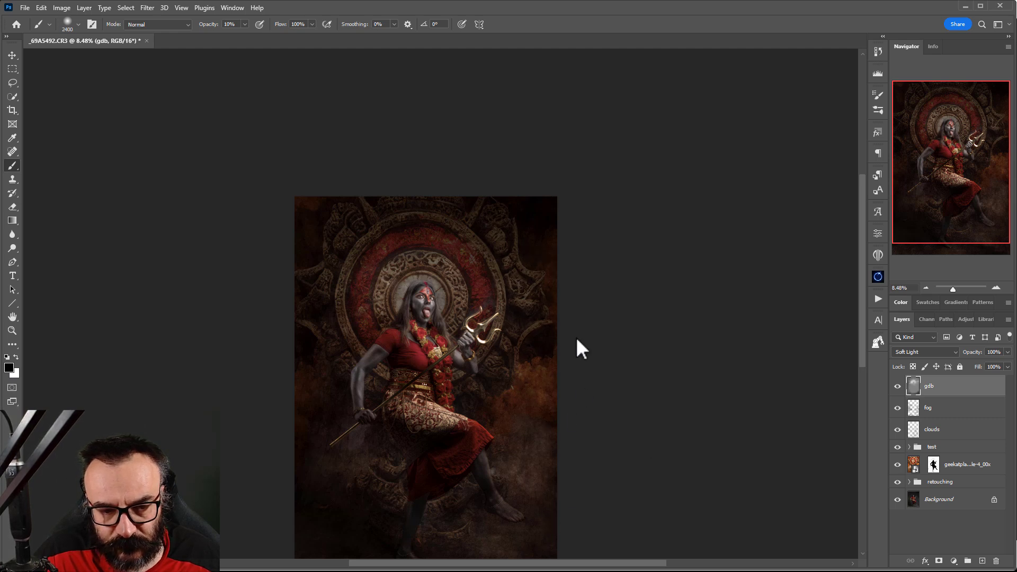
pyautogui.moveTo(509, 370); pyautogui.dragTo(516, 299)
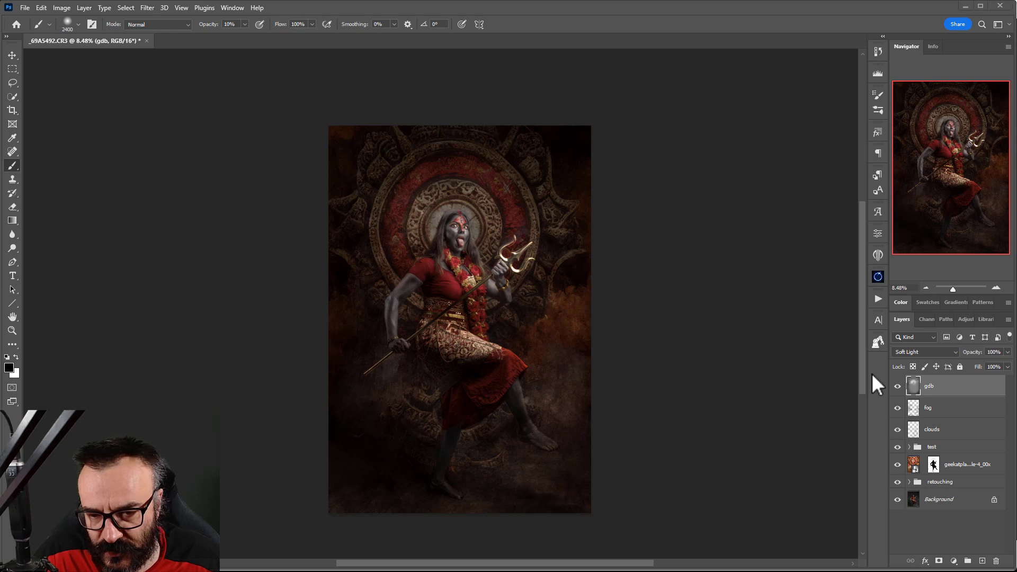
# Toggle the gdb layer's visibility repeatedly to compare the image with and without the dodge and burn.
pyautogui.click(898, 388)
pyautogui.click(898, 387)
pyautogui.click(898, 387)
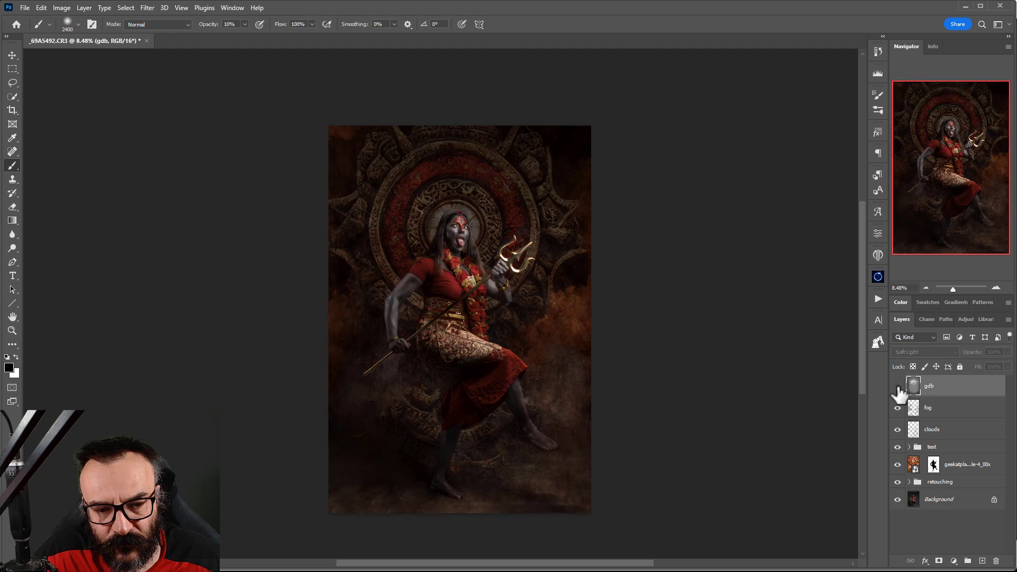
pyautogui.click(898, 388)
pyautogui.click(897, 388)
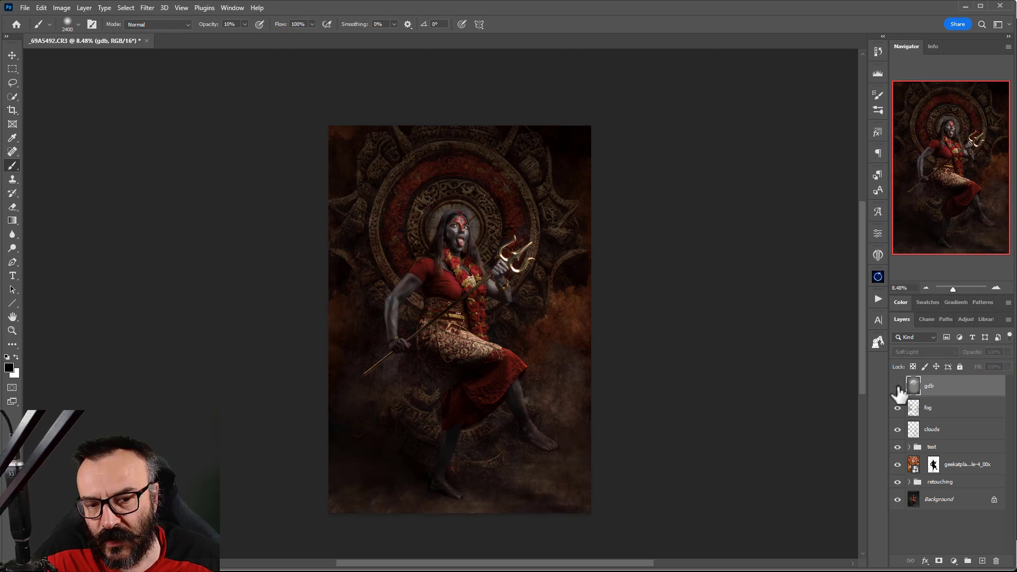
pyautogui.click(898, 387)
pyautogui.click(898, 387)
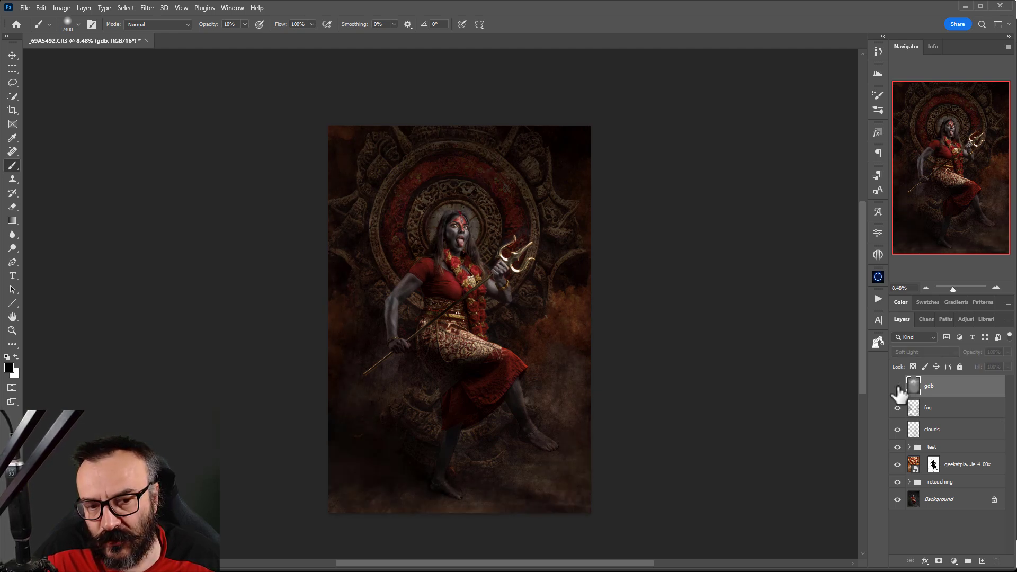
pyautogui.click(897, 387)
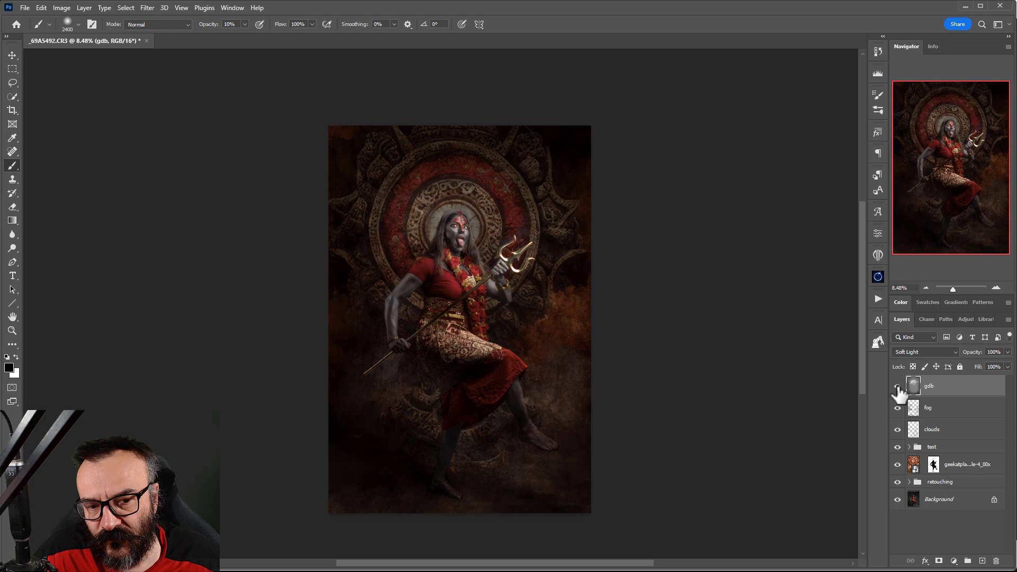
# Set the gdb layer's opacity to 71%.
pyautogui.click(1008, 352)
pyautogui.moveTo(958, 364); pyautogui.dragTo(993, 365)
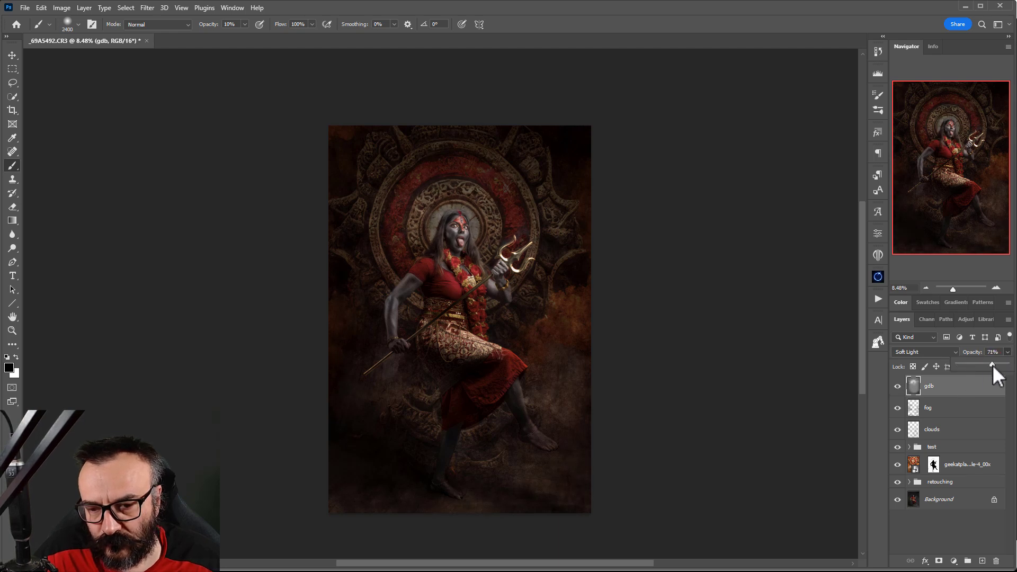
pyautogui.click(991, 377)
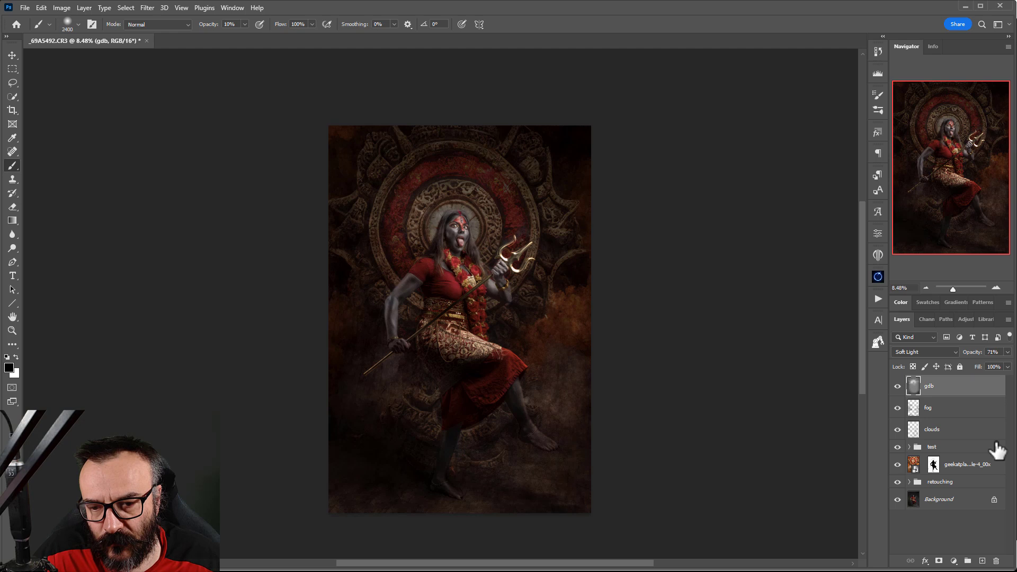
# Add a new layer named grain above gdb and fill it with 50% gray.
pyautogui.click(982, 560)
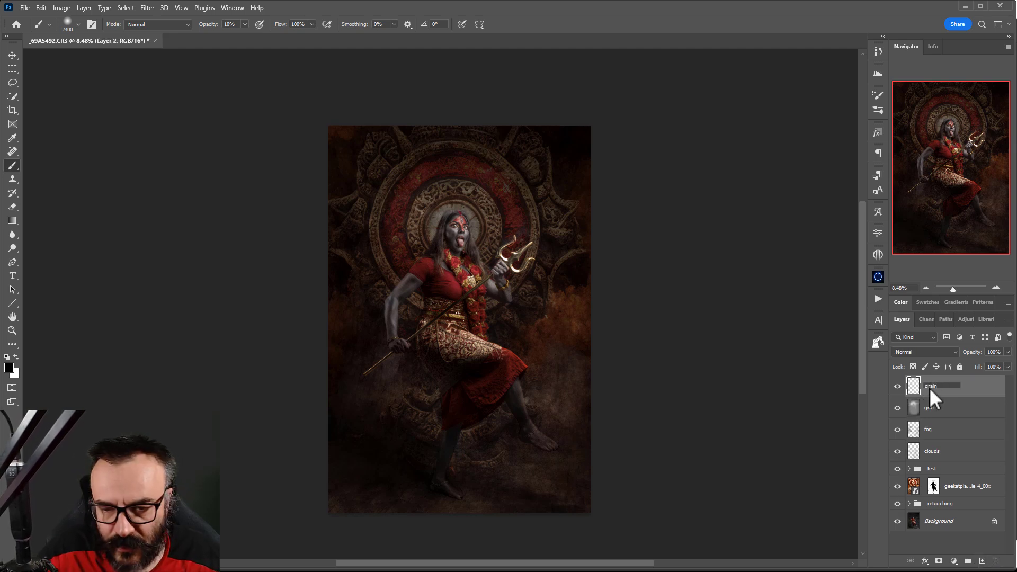
pyautogui.press('Return')
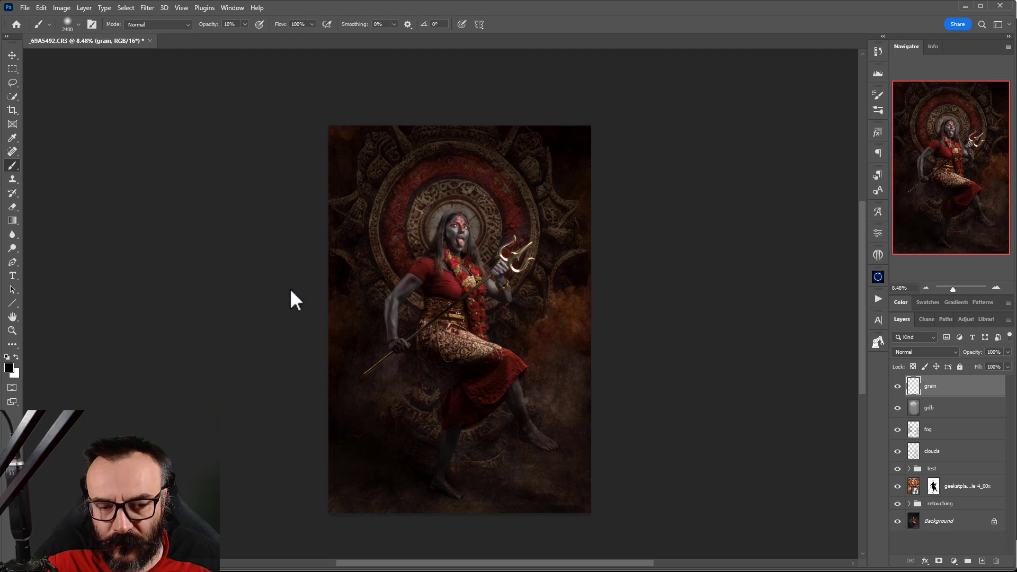
pyautogui.click(13, 54)
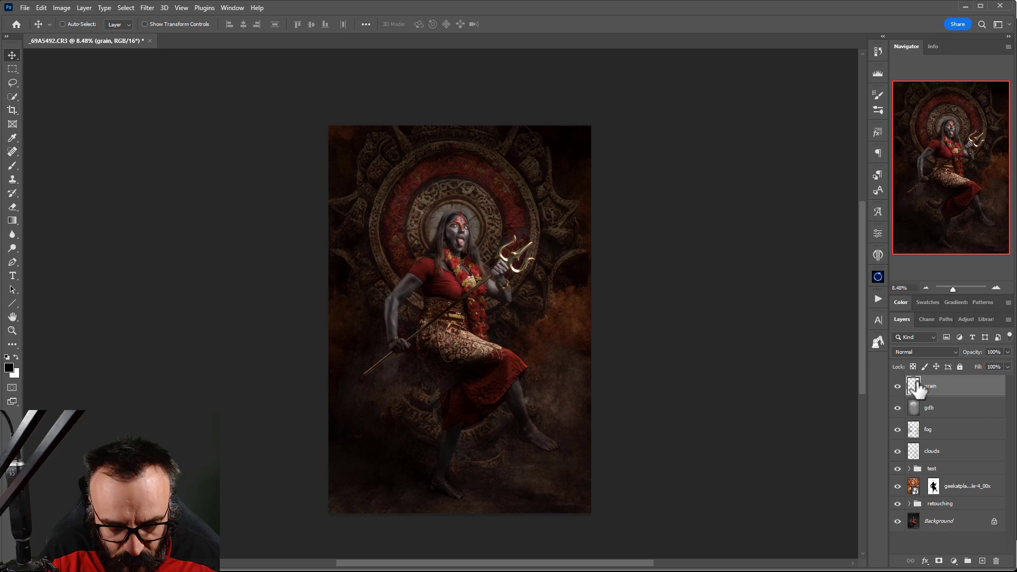
pyautogui.hotkey('shift', 'F5')
pyautogui.press('Return')
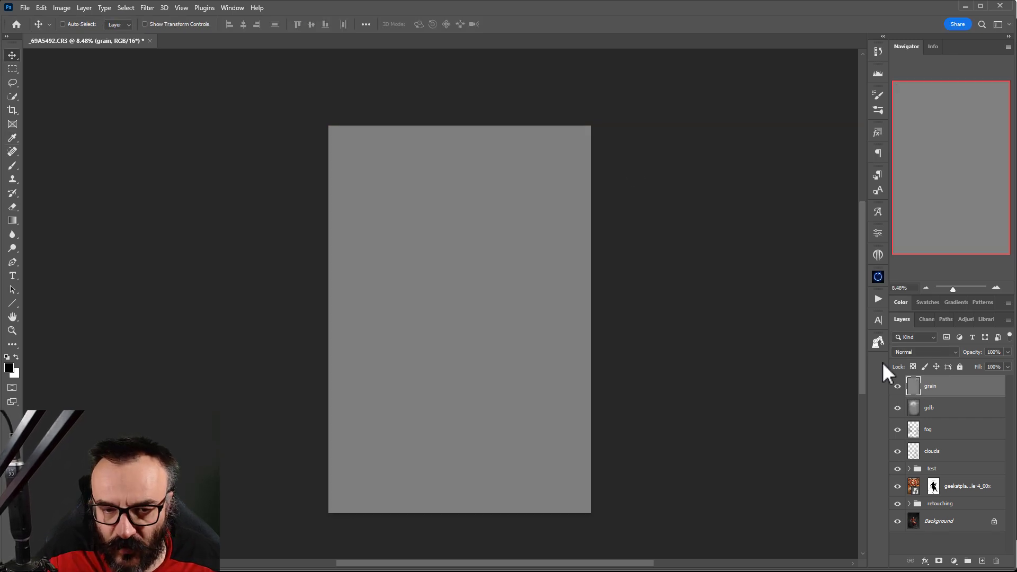
# Add 5% uniform monochromatic noise to the grain layer and set its blend mode to Soft Light.
pyautogui.click(145, 7)
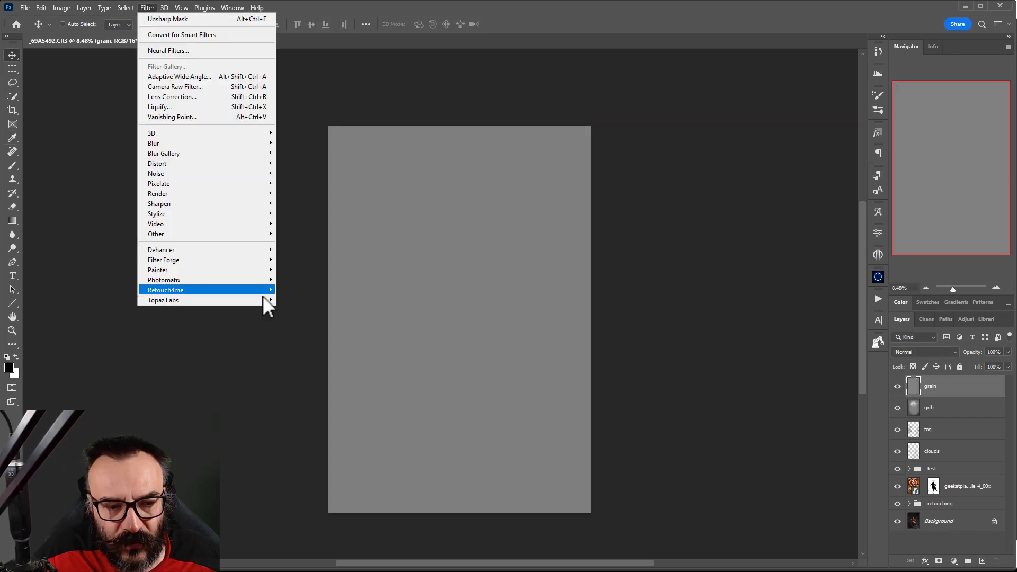
pyautogui.moveTo(228, 187)
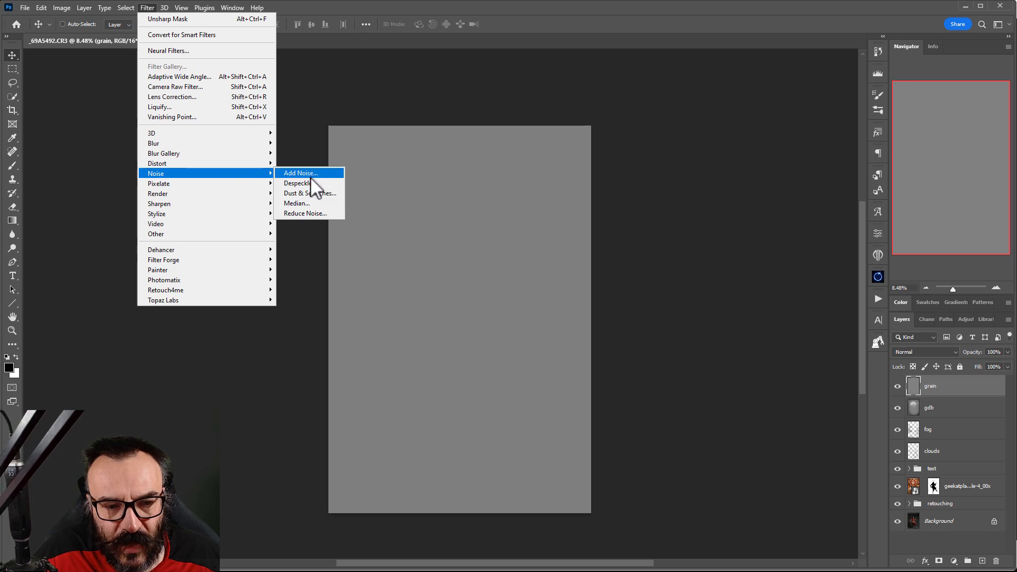
pyautogui.click(311, 172)
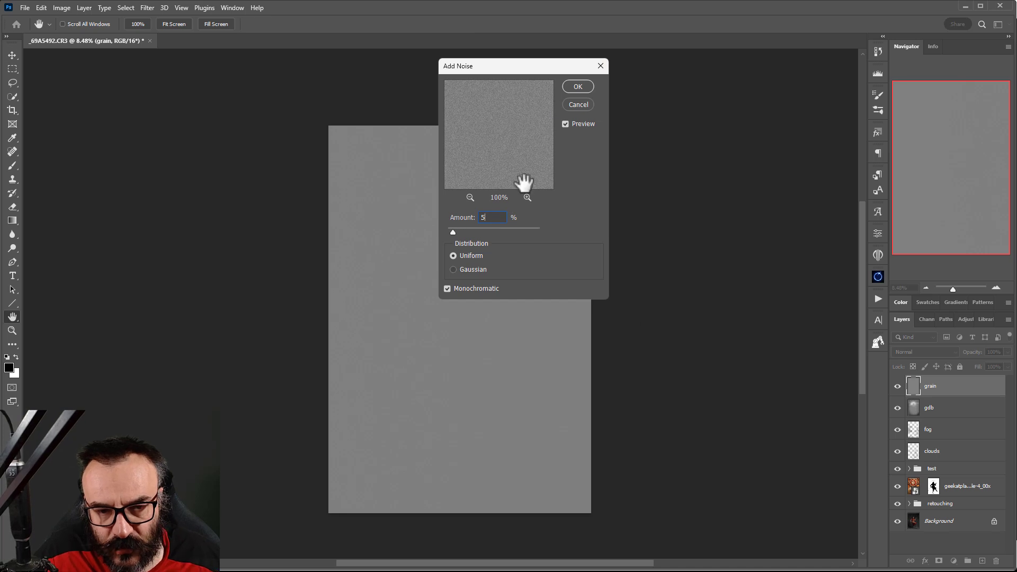
pyautogui.click(577, 86)
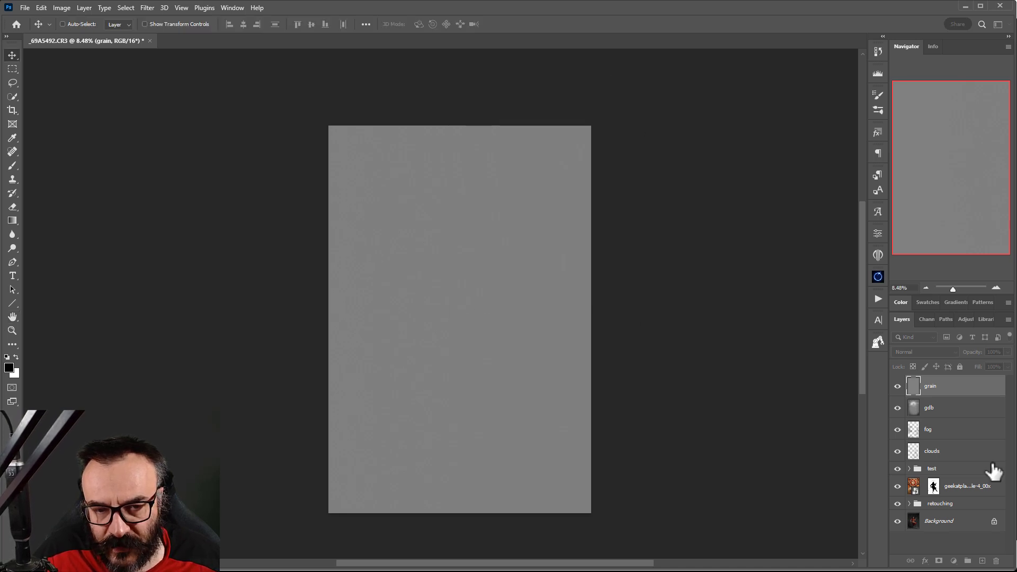
pyautogui.click(944, 351)
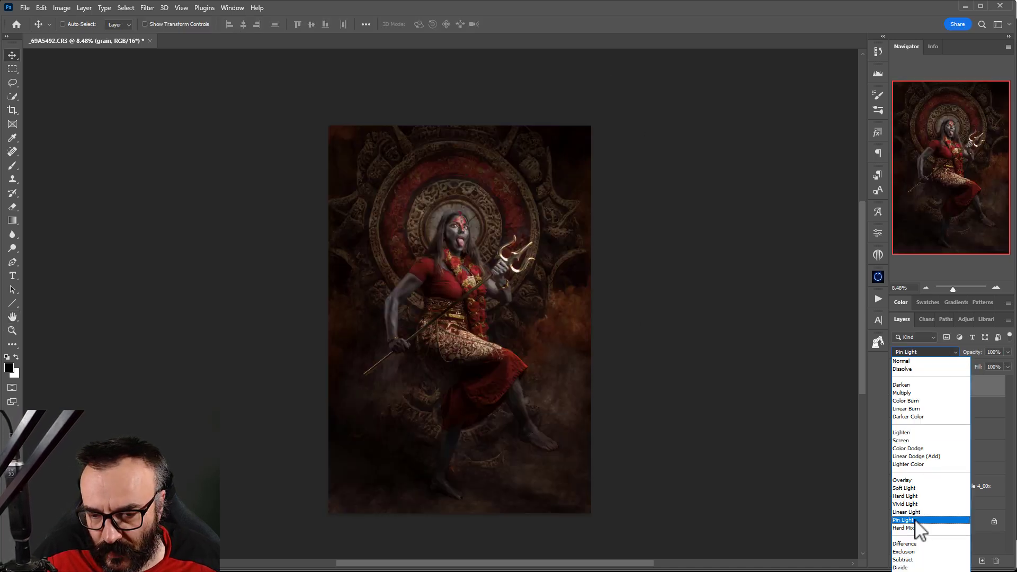
pyautogui.click(919, 488)
# Examine the grain up close on the face and hair, comparing with the grain layer hidden, and return to the full image.
pyautogui.scroll(5, 456, 235)
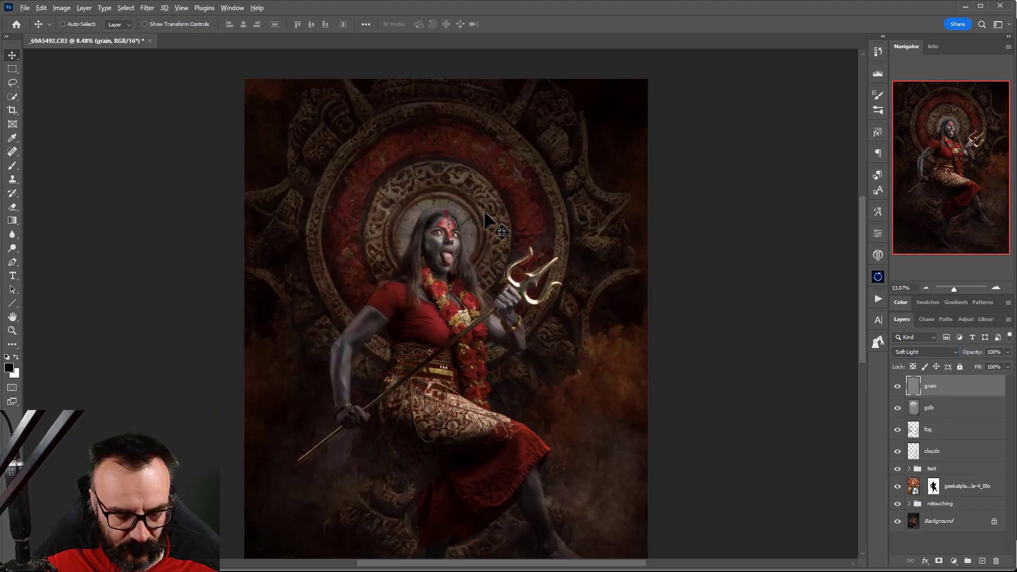
pyautogui.scroll(10, 377, 367)
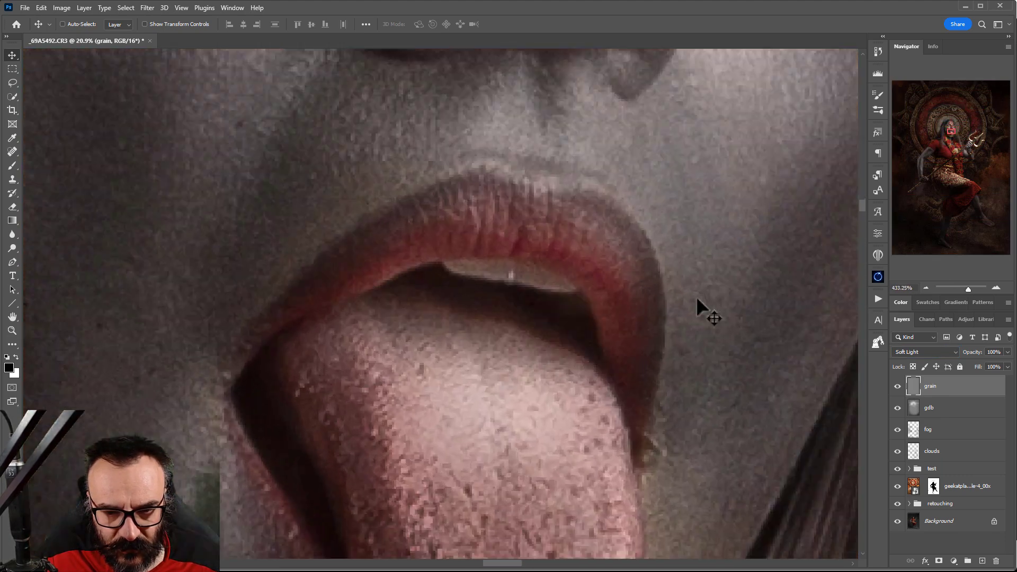
pyautogui.scroll(-2, 696, 296)
pyautogui.moveTo(783, 302); pyautogui.dragTo(204, 393)
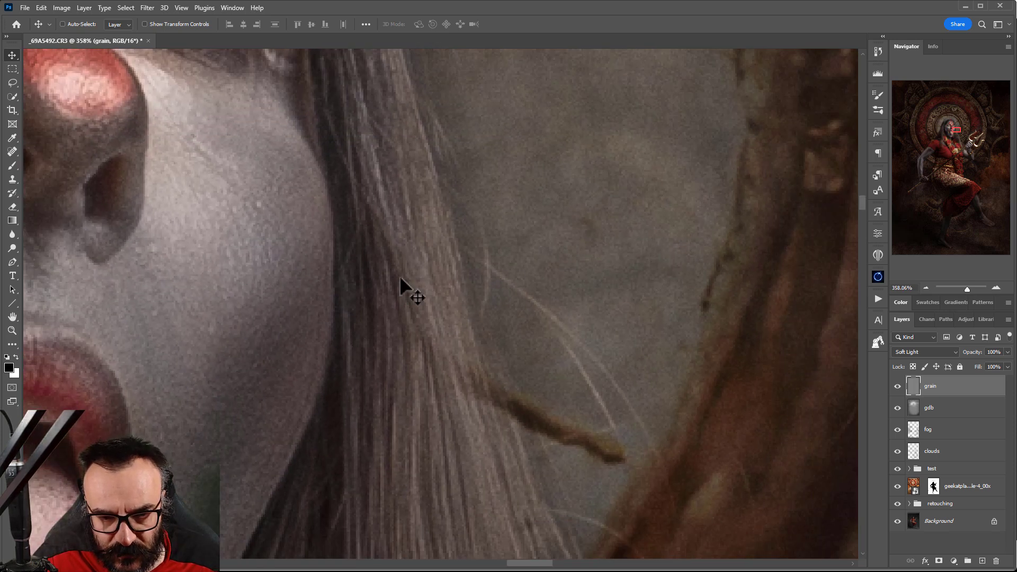
pyautogui.click(898, 387)
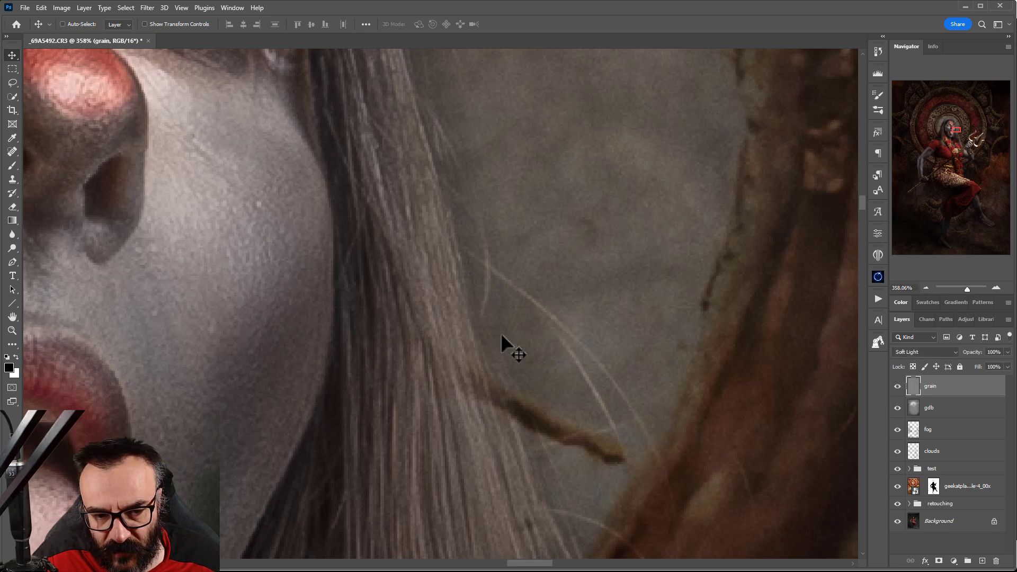
pyautogui.scroll(-10, 394, 306)
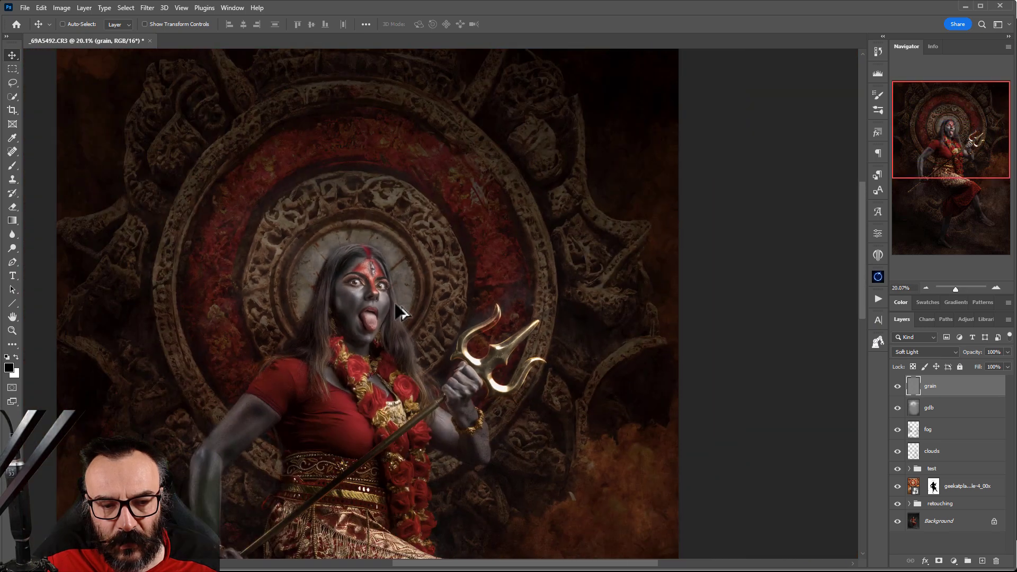
pyautogui.scroll(-4, 401, 313)
pyautogui.moveTo(405, 349); pyautogui.dragTo(437, 302)
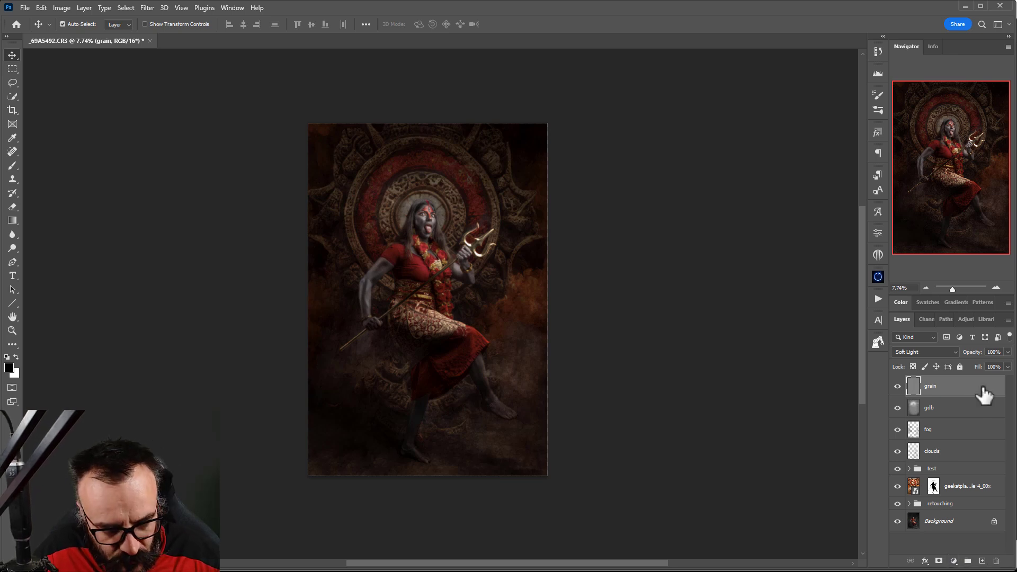
# Stamp all visible layers into a new layer above grain and name it ff.
pyautogui.doubleClick(937, 386)
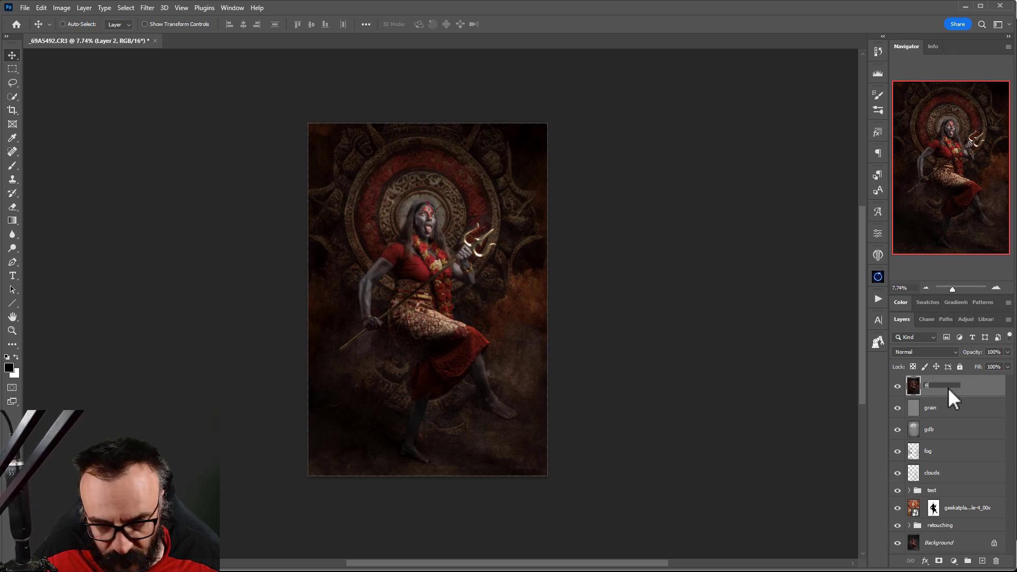
pyautogui.write('ff')
pyautogui.press('Return')
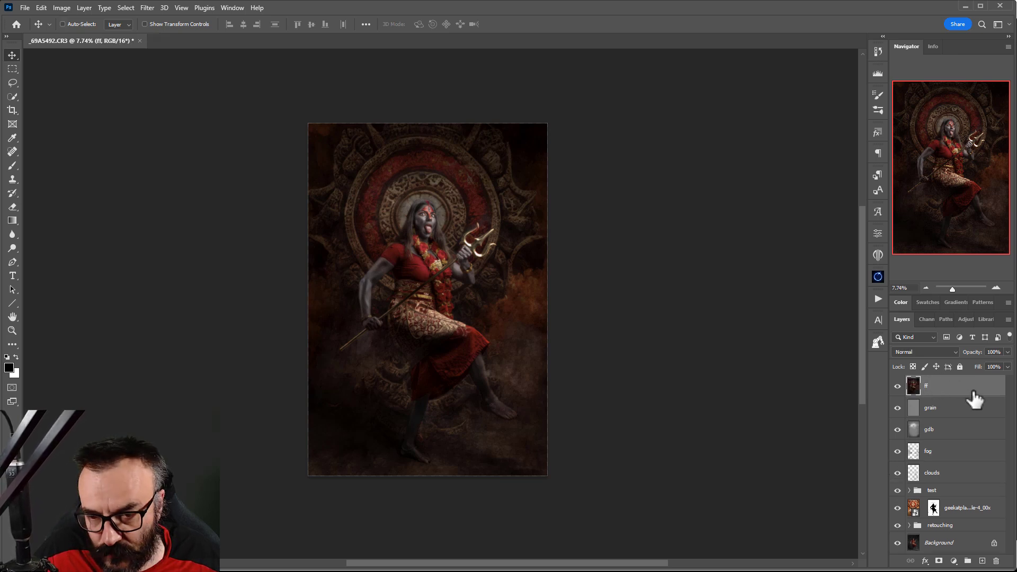
# Open the ff layer in Filter Forge, agree to send the usage stats, fit the whole image in the preview and dismiss the notifications.
pyautogui.click(147, 8)
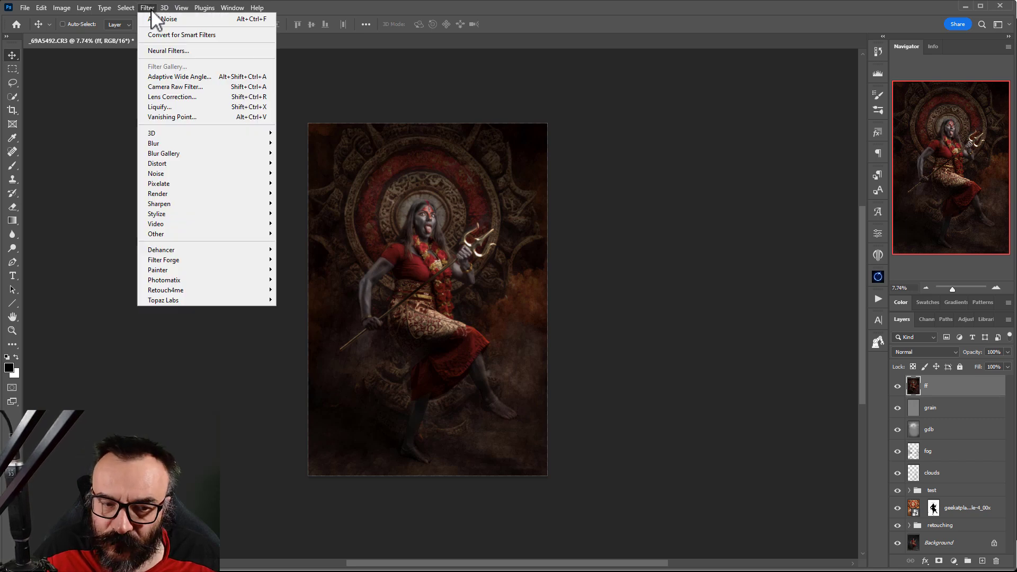
pyautogui.moveTo(237, 259)
pyautogui.click(317, 272)
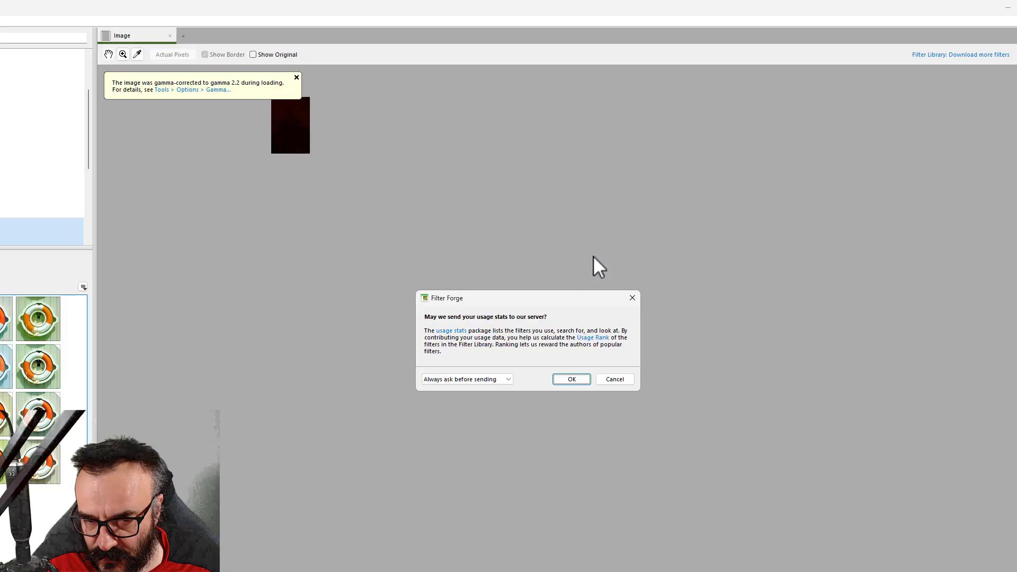
pyautogui.click(579, 379)
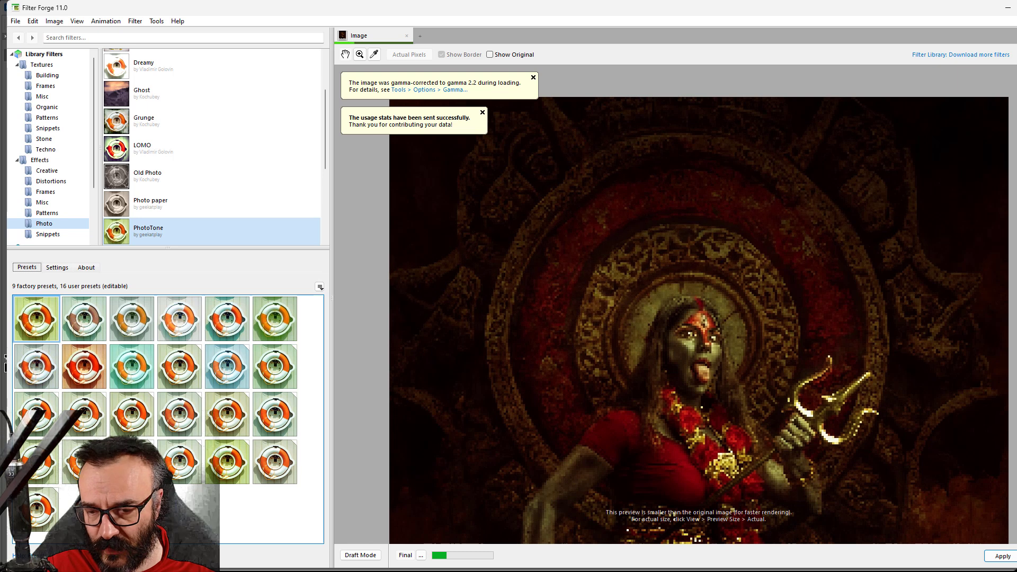
pyautogui.press('super+Up')
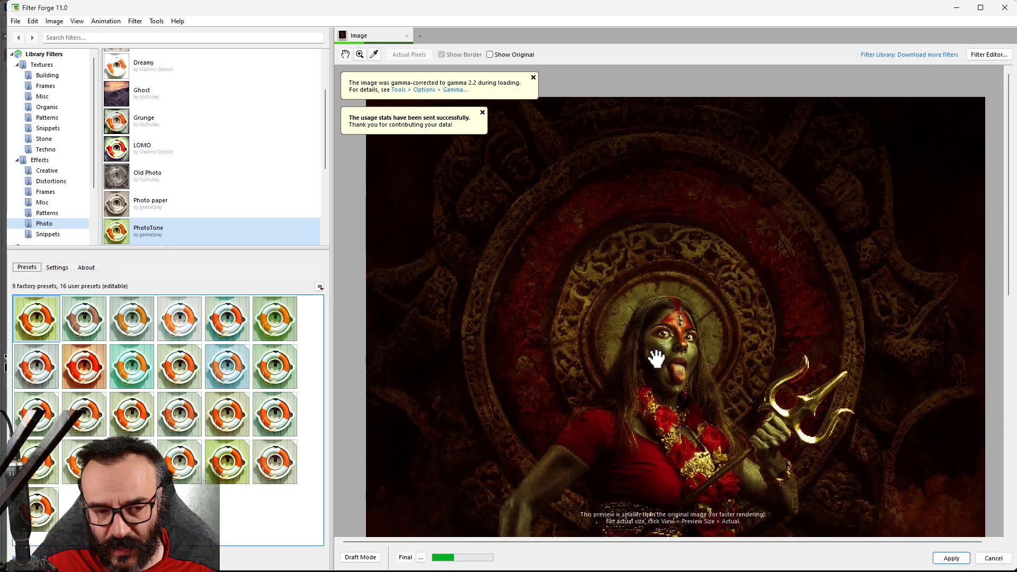
pyautogui.doubleClick(660, 356)
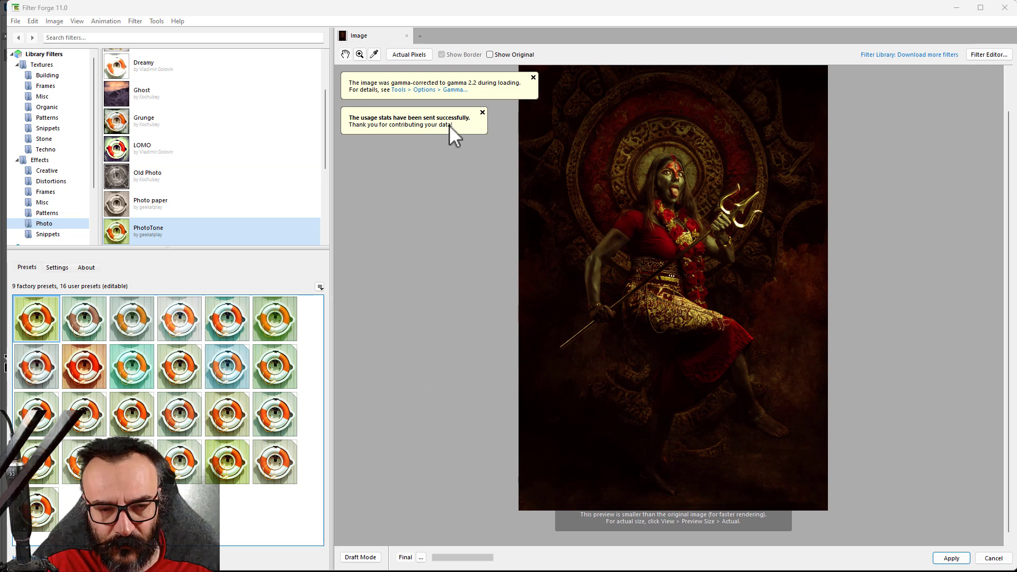
pyautogui.click(533, 77)
pyautogui.click(482, 78)
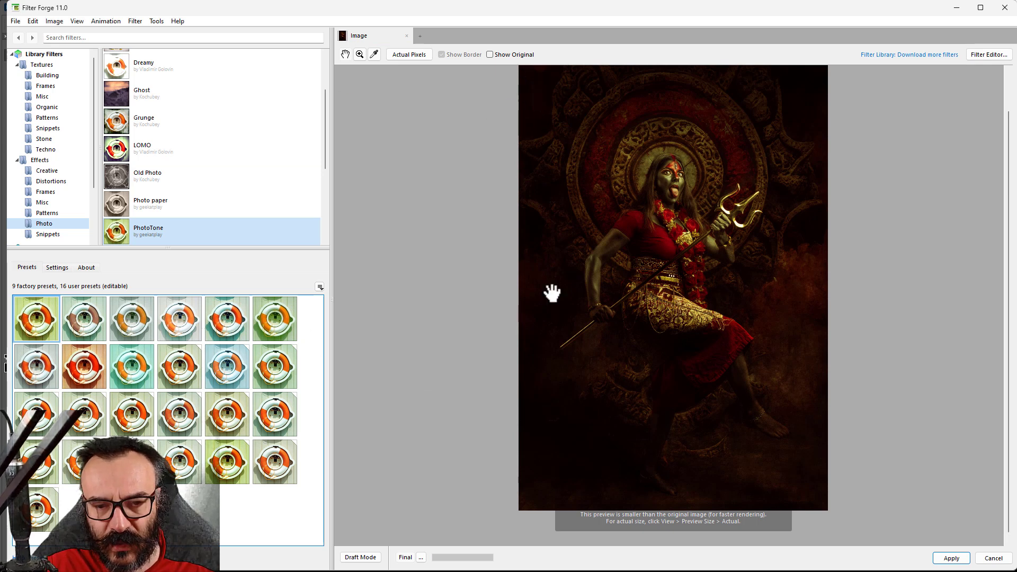
# Try the last PhotoTone preset in the fourth row, then apply the fourth preset of that row to the image.
pyautogui.click(273, 465)
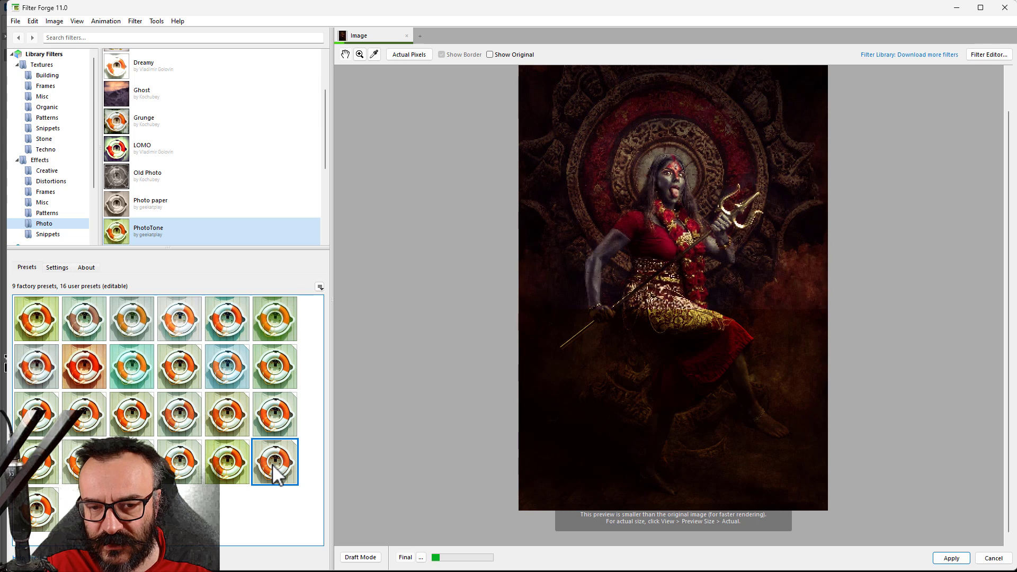
pyautogui.click(183, 465)
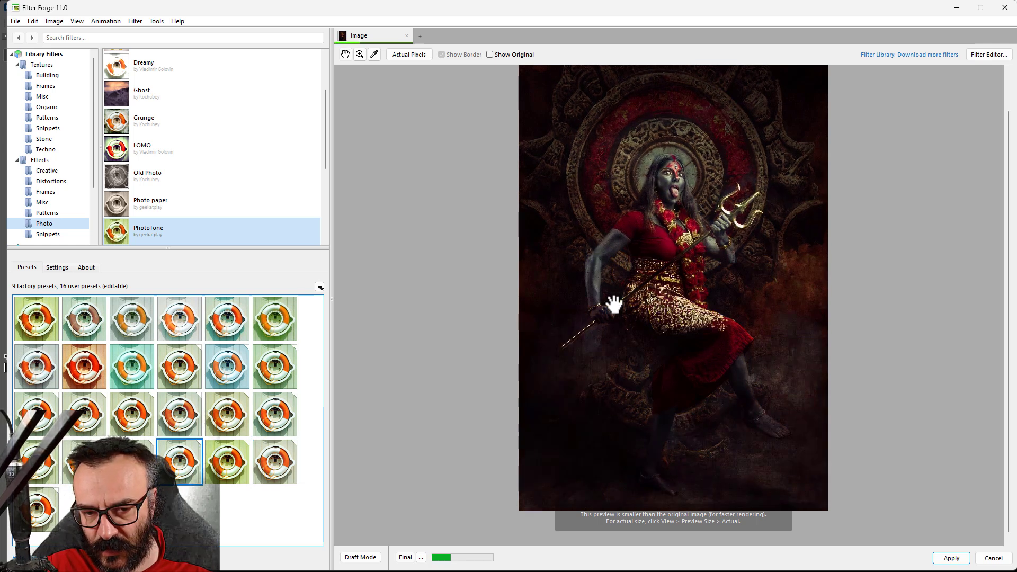
pyautogui.click(951, 559)
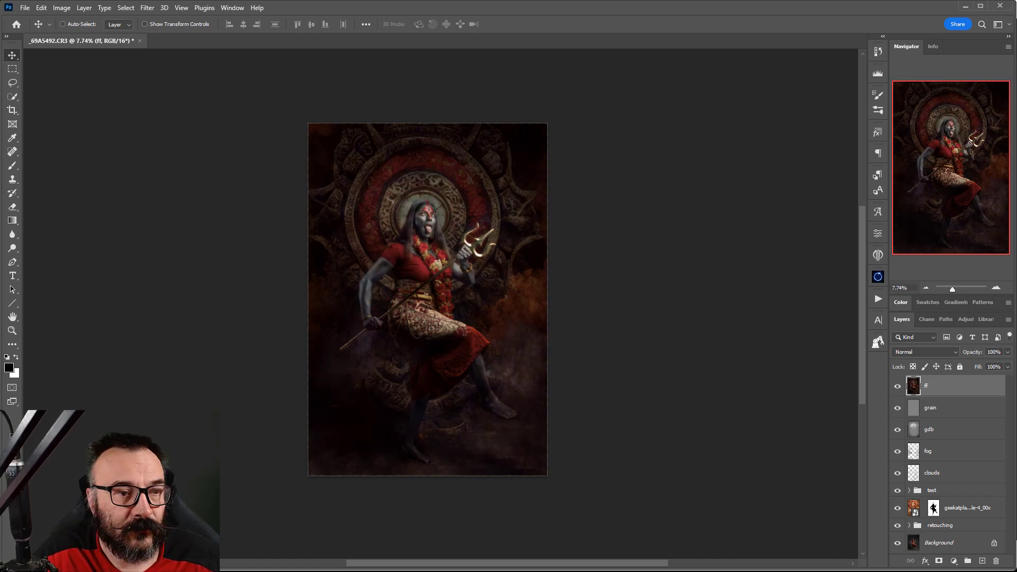
# Set the ff layer's opacity to 76%.
pyautogui.click(1008, 352)
pyautogui.moveTo(1009, 365); pyautogui.dragTo(974, 365)
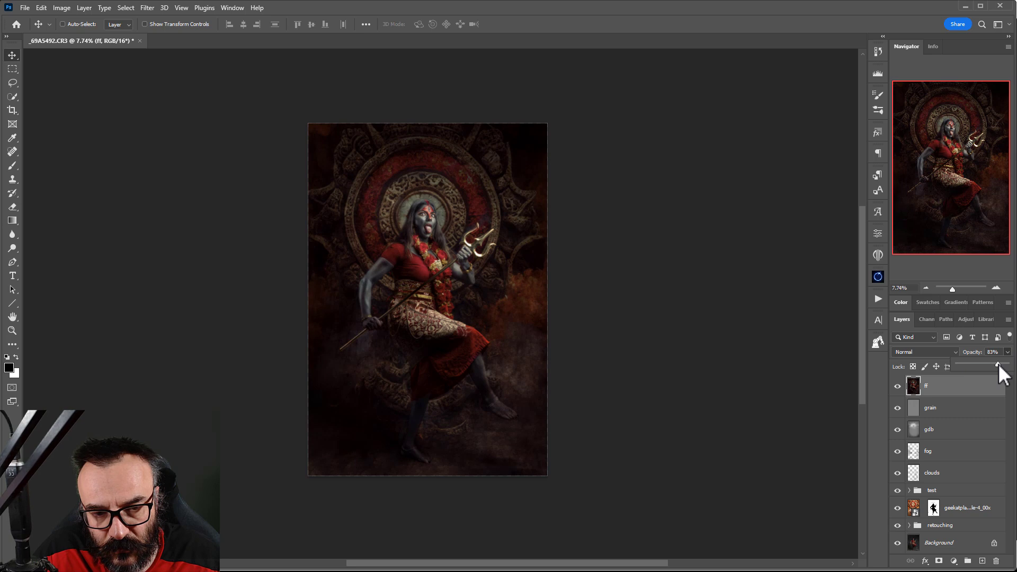
pyautogui.click(994, 390)
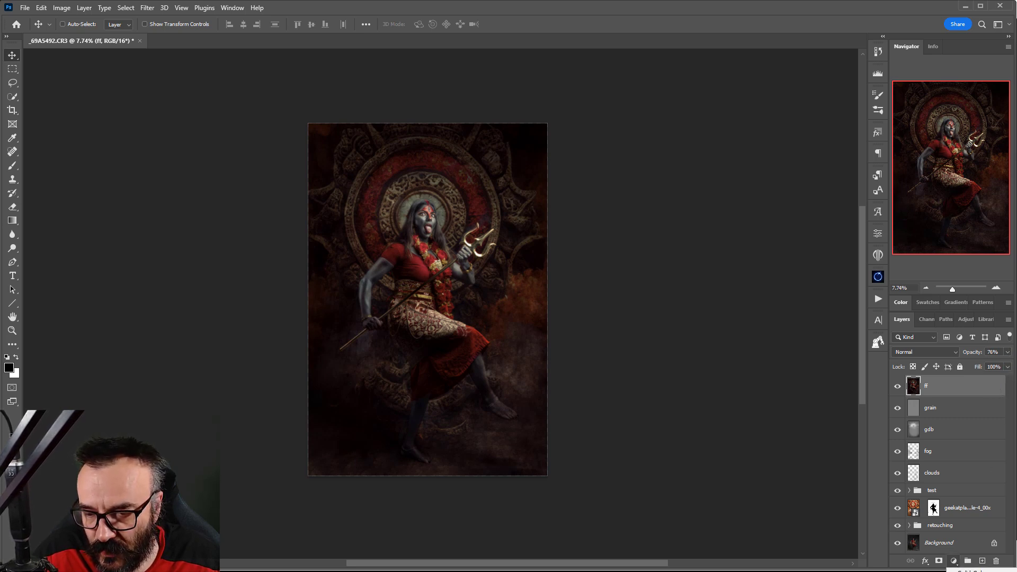
# Add a Curves adjustment layer above ff and set its blend mode to Color.
pyautogui.click(954, 560)
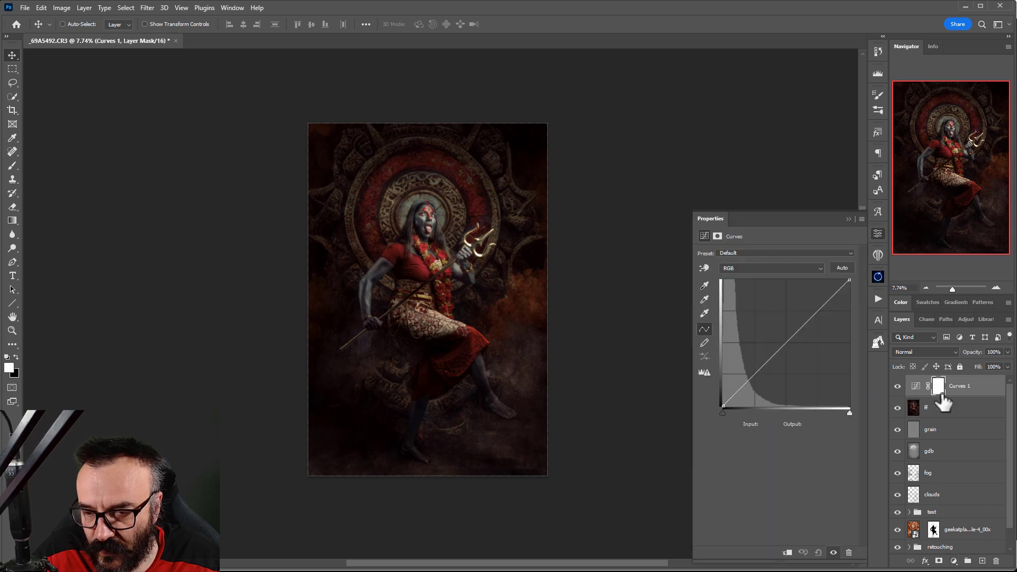
pyautogui.click(925, 350)
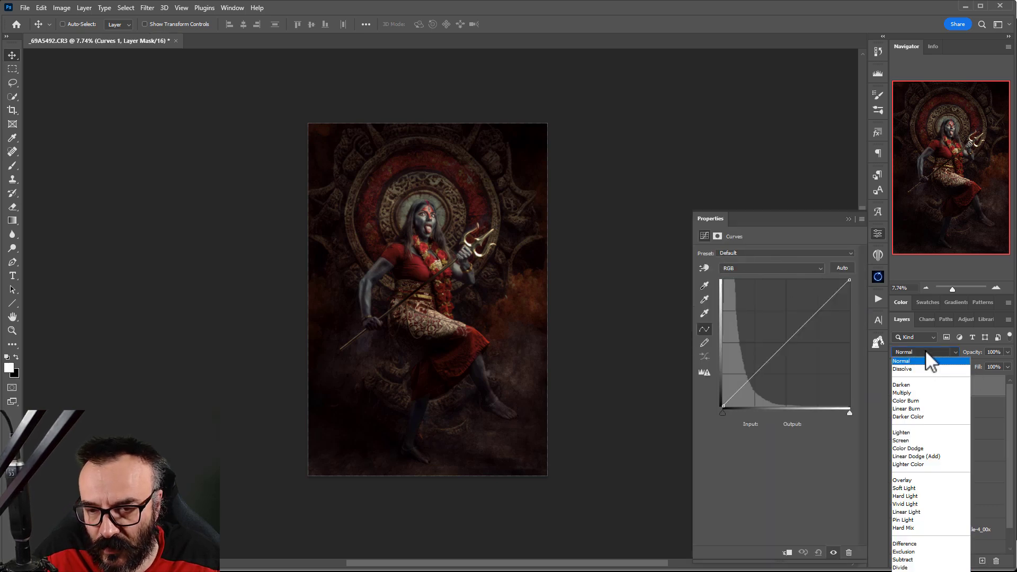
pyautogui.press('Down')
pyautogui.press('Return')
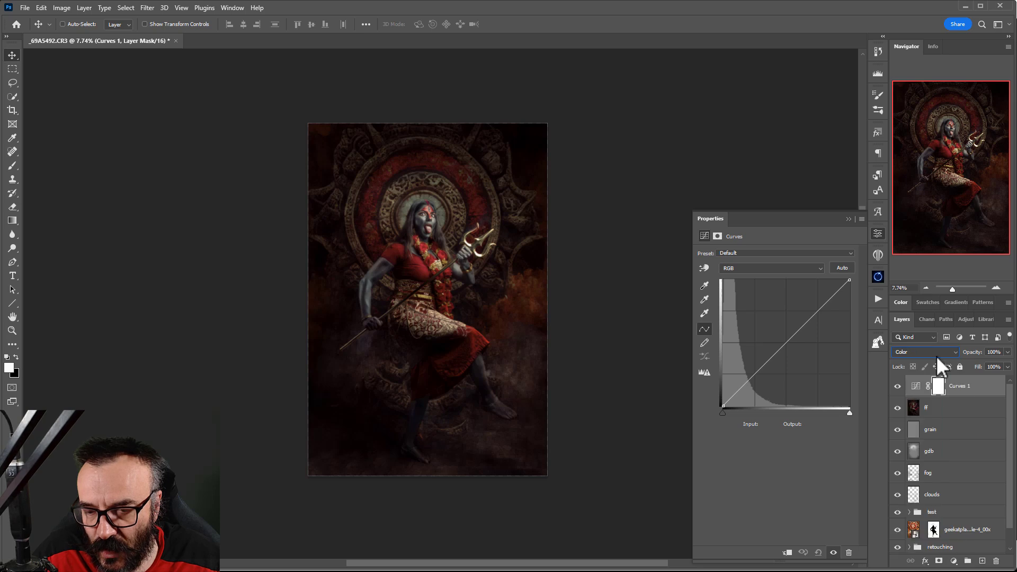
# In the Blue channel curve, raise the black point to output 14 and place a midtone point at input 139, output 129.
pyautogui.click(787, 267)
pyautogui.click(735, 298)
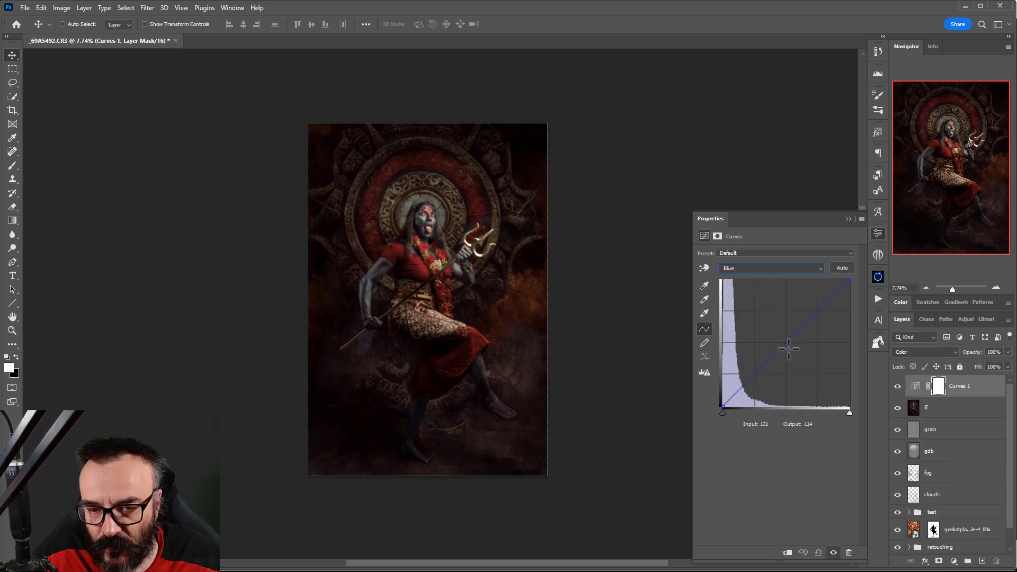
pyautogui.moveTo(788, 340)
pyautogui.mouseDown()
pyautogui.moveTo(797, 351)
pyautogui.moveTo(788, 343)
pyautogui.mouseUp()
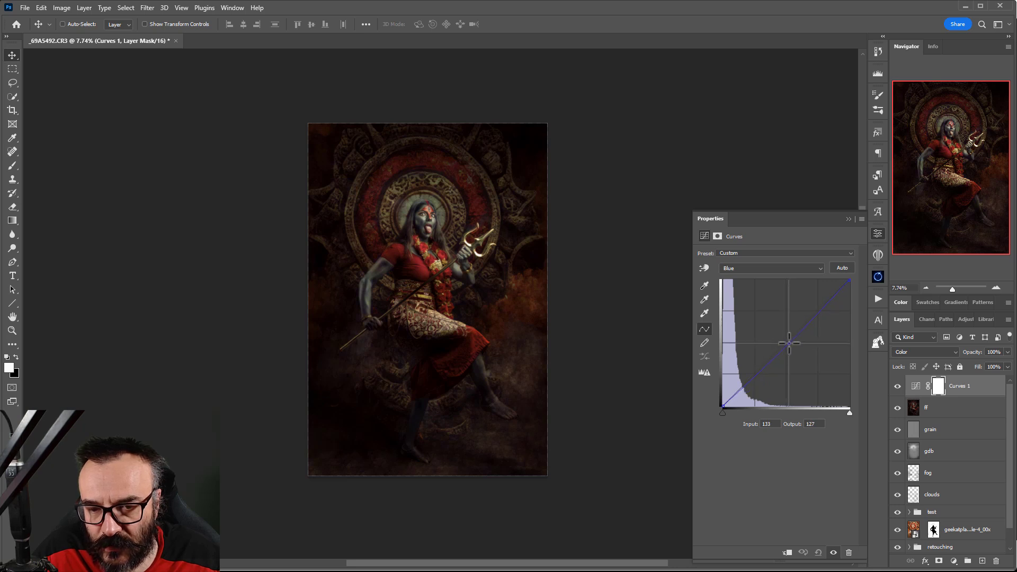
pyautogui.moveTo(724, 406); pyautogui.dragTo(712, 405)
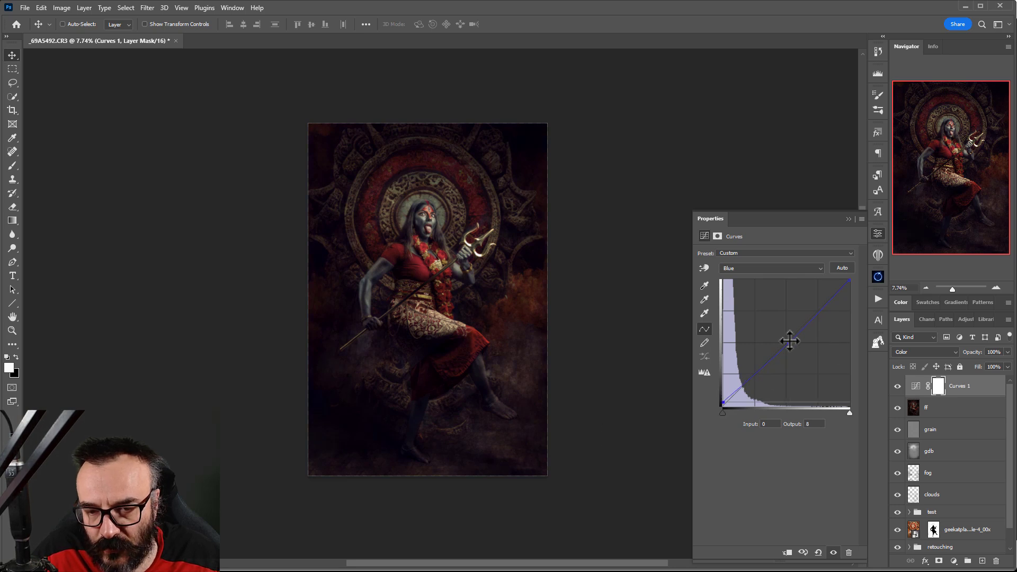
pyautogui.moveTo(787, 340)
pyautogui.mouseDown()
pyautogui.moveTo(799, 350)
pyautogui.moveTo(793, 343)
pyautogui.mouseUp()
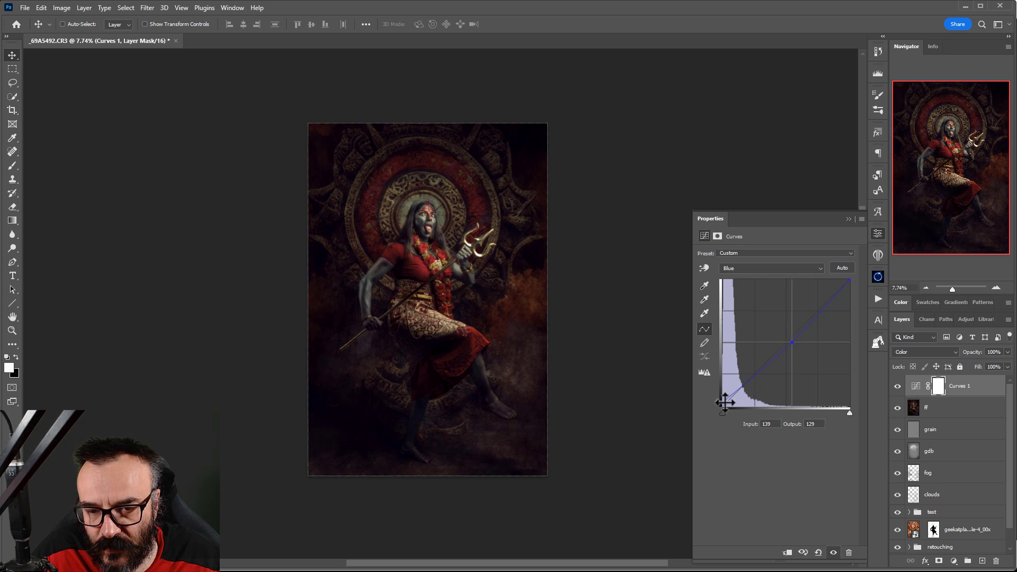
pyautogui.moveTo(721, 404); pyautogui.dragTo(719, 401)
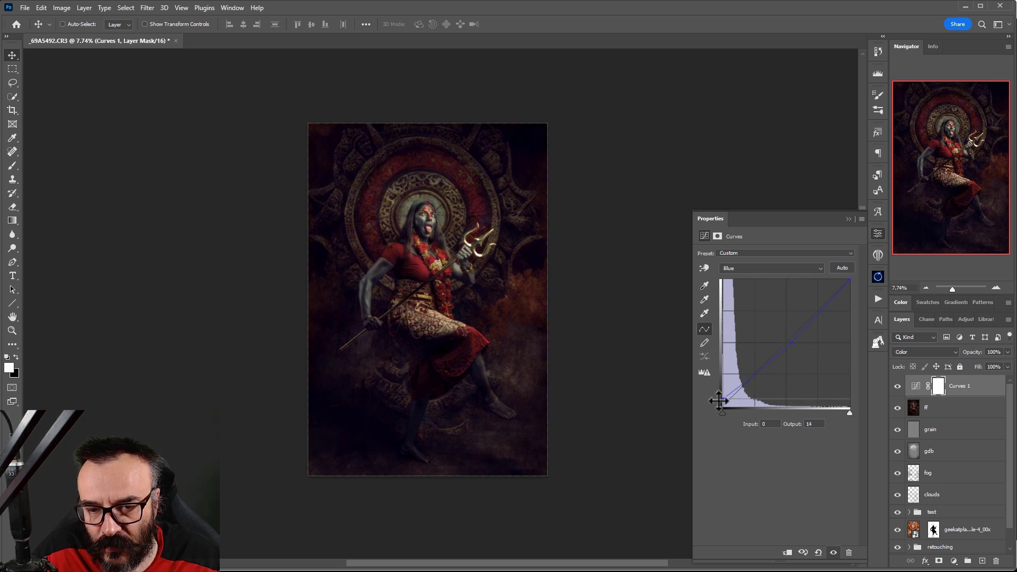
# Move the Red channel's black point to input 6, output 0, and toggle the Curves layer to compare the color grading.
pyautogui.click(749, 269)
pyautogui.click(726, 284)
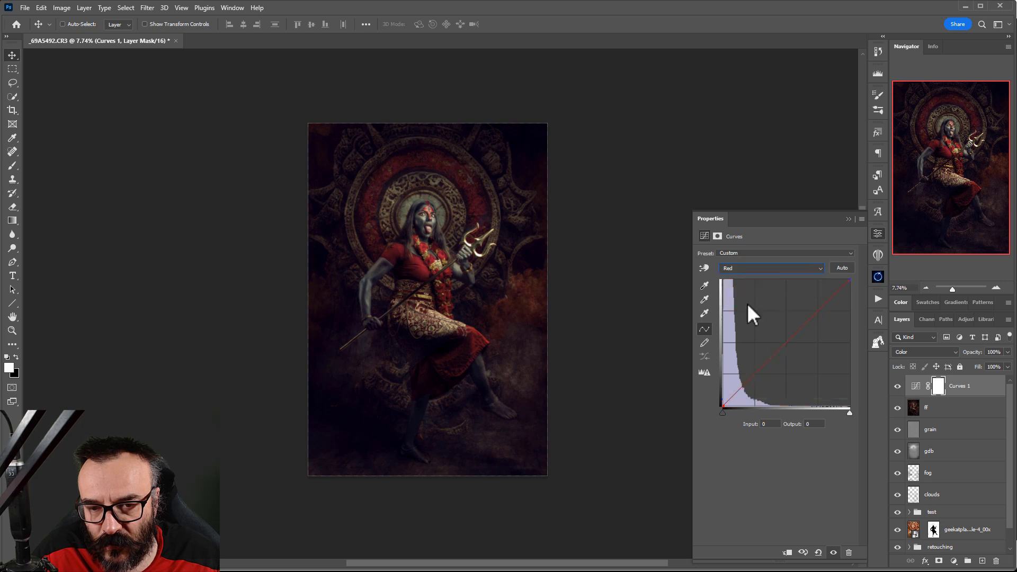
pyautogui.moveTo(722, 403); pyautogui.dragTo(727, 408)
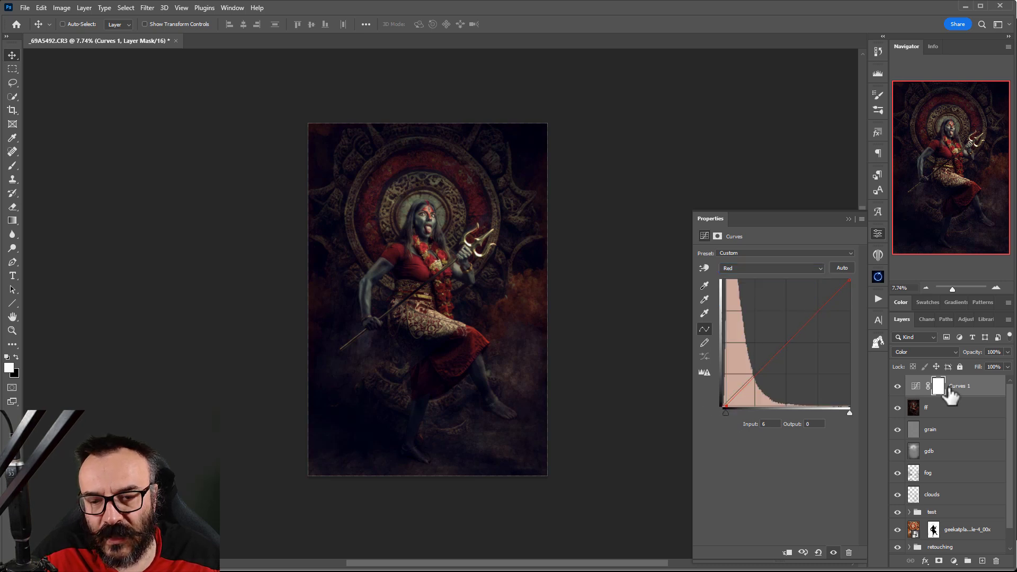
pyautogui.click(898, 386)
pyautogui.click(899, 387)
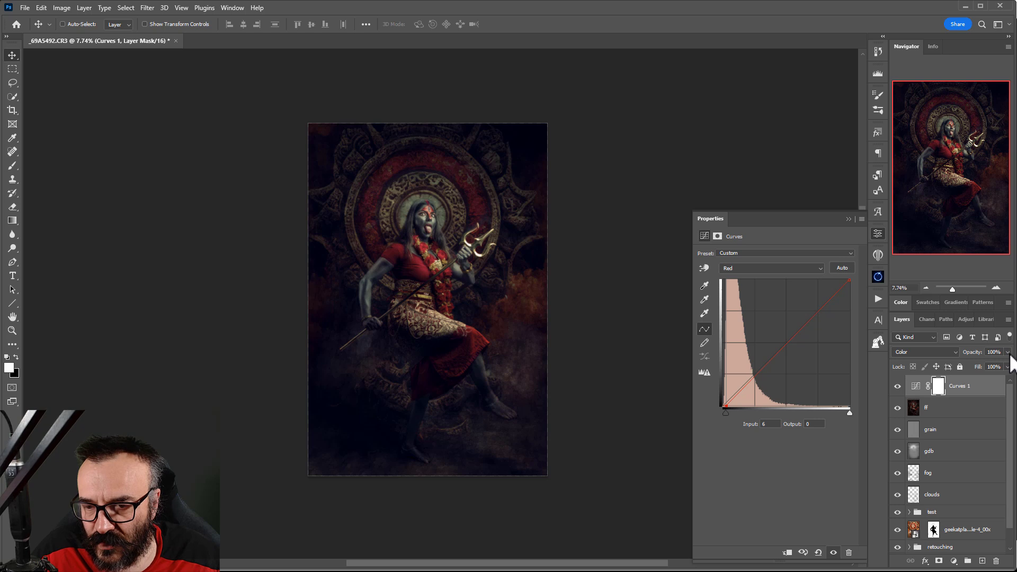
# Set the Curves layer's opacity to 29% and add a Selective Color adjustment layer above it.
pyautogui.click(1009, 354)
pyautogui.moveTo(1005, 368); pyautogui.dragTo(977, 369)
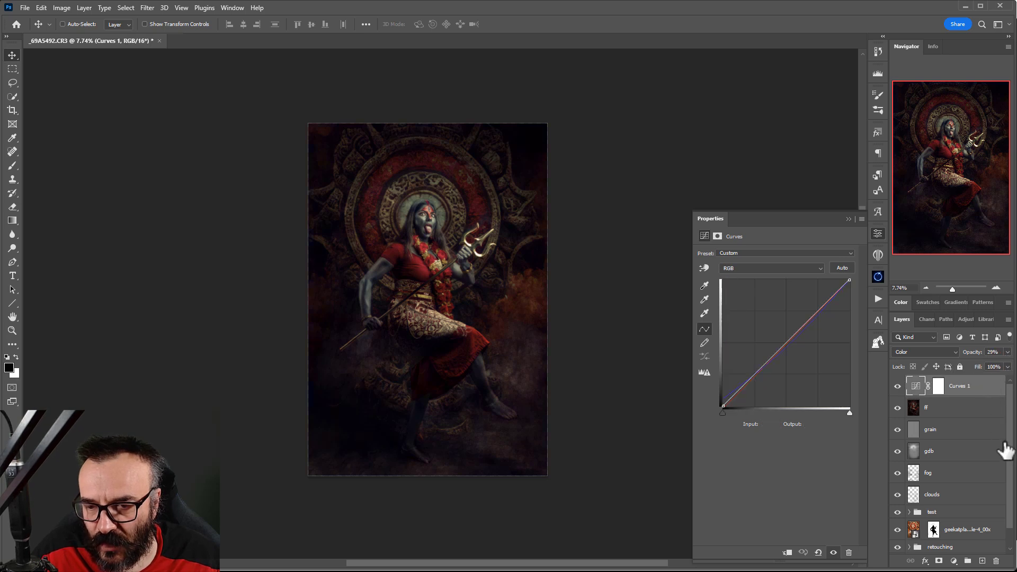
pyautogui.click(953, 561)
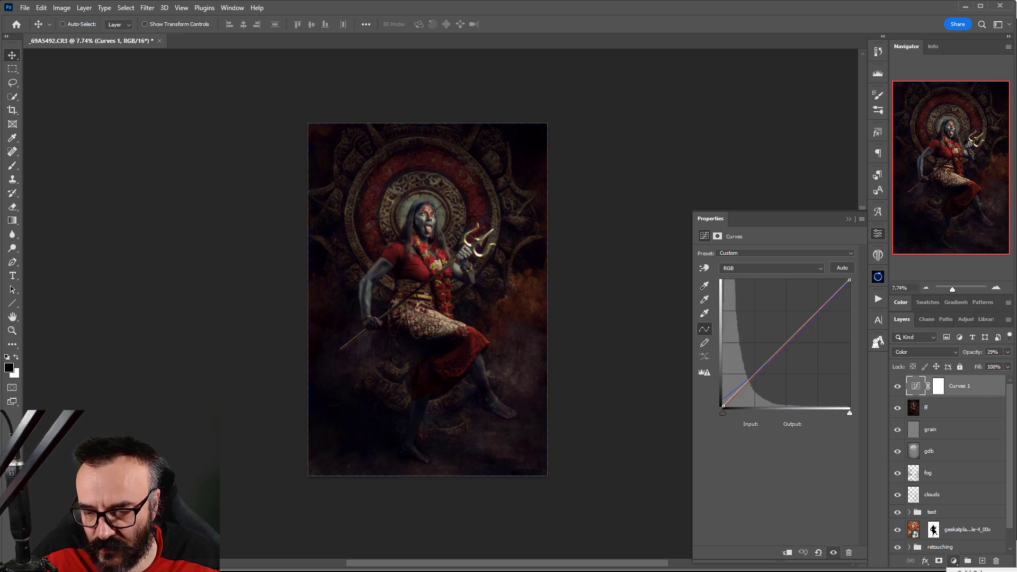
pyautogui.click(967, 555)
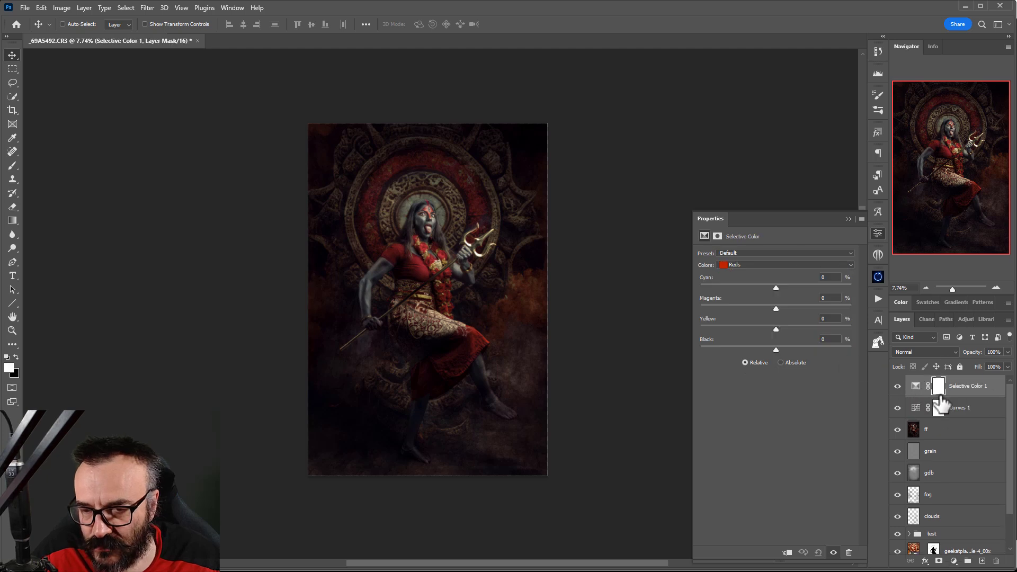
# In Selective Color, set the Blacks to Cyan +1, Magenta -1, Yellow -2 and Black -1, and toggle the layer to compare.
pyautogui.click(742, 263)
pyautogui.click(758, 336)
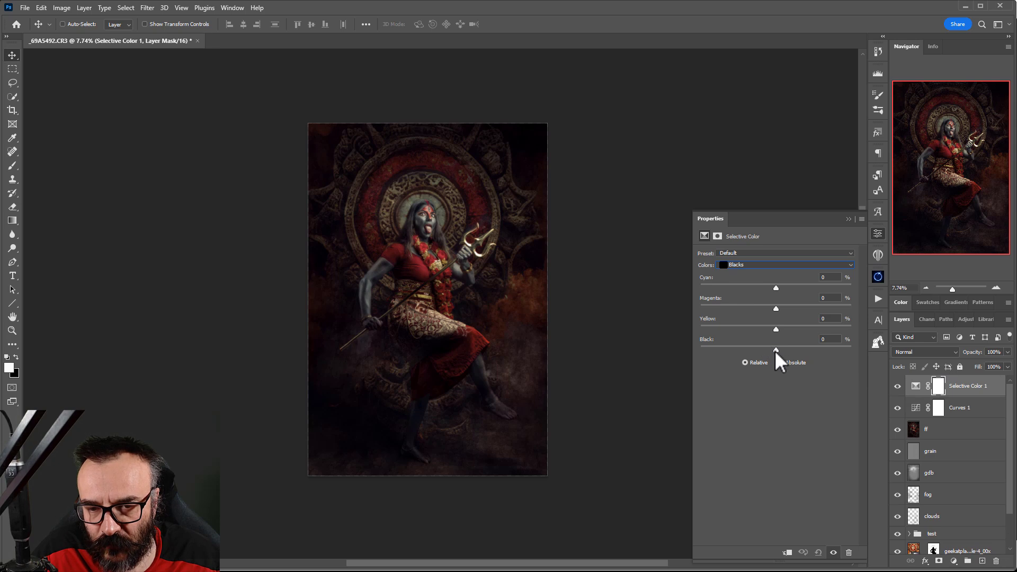
pyautogui.moveTo(776, 354)
pyautogui.mouseDown()
pyautogui.moveTo(761, 351)
pyautogui.moveTo(775, 356)
pyautogui.mouseUp()
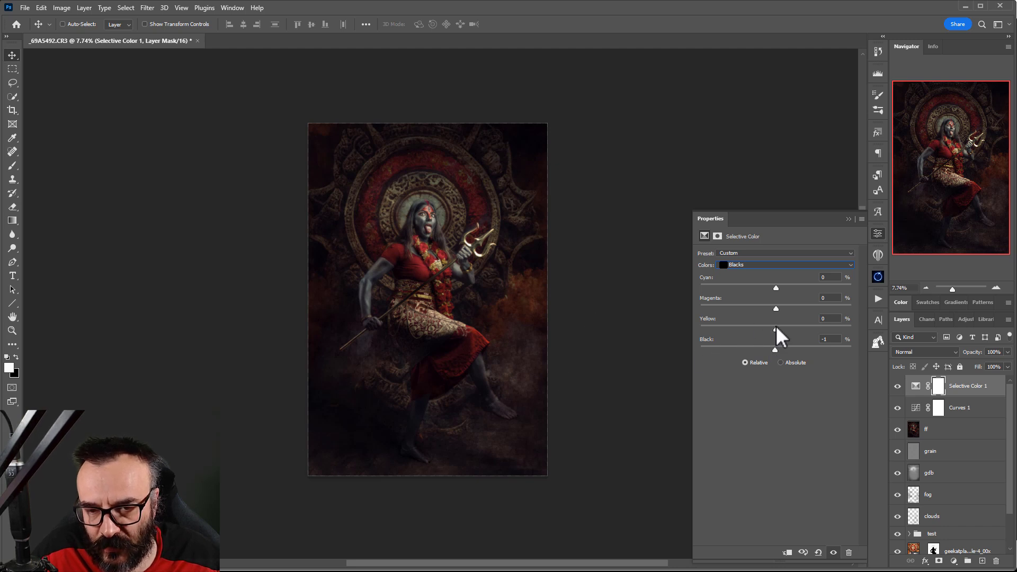
pyautogui.moveTo(776, 329); pyautogui.dragTo(774, 309)
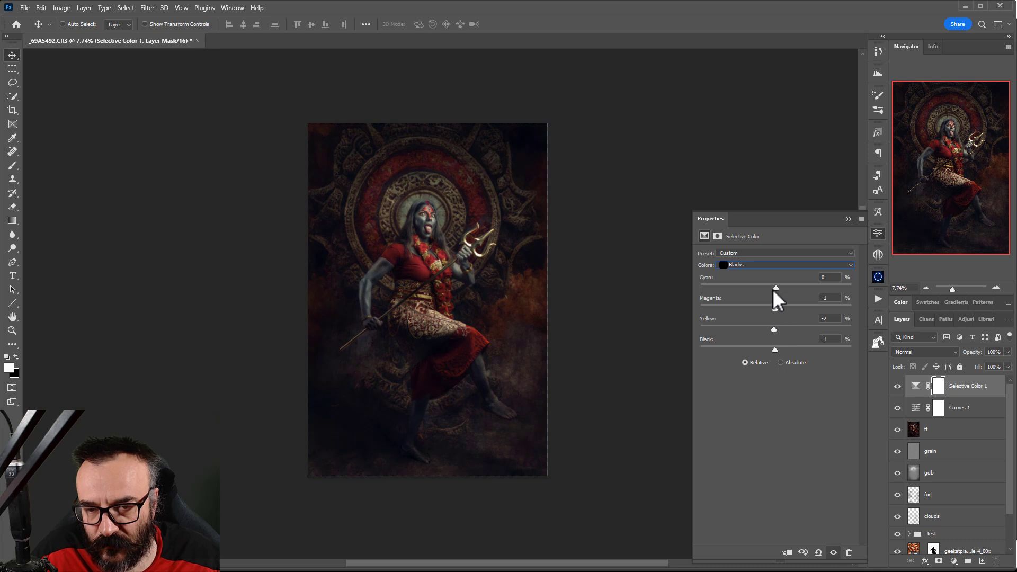
pyautogui.moveTo(776, 288)
pyautogui.mouseDown()
pyautogui.moveTo(761, 288)
pyautogui.moveTo(782, 301)
pyautogui.moveTo(778, 292)
pyautogui.mouseUp()
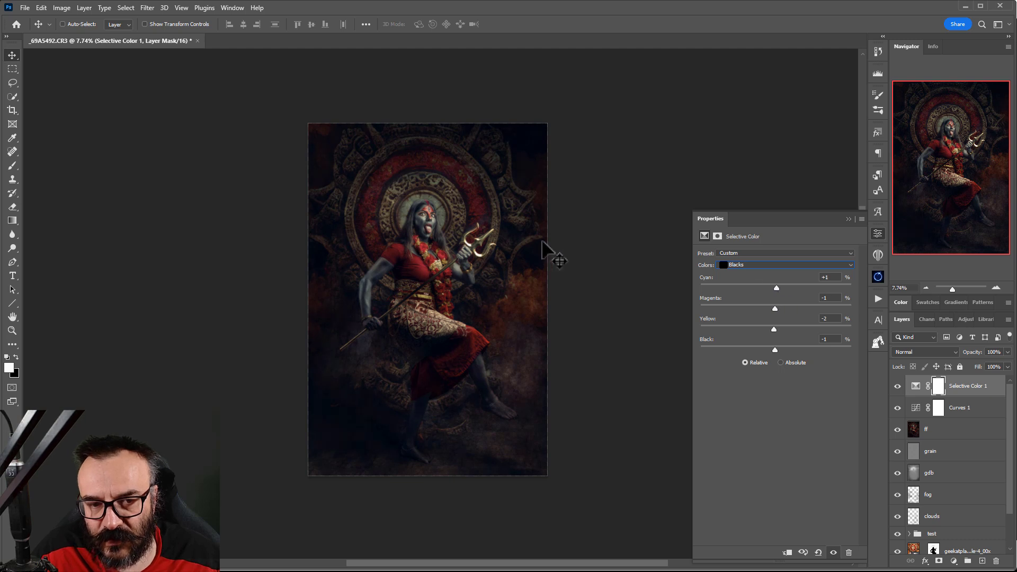
pyautogui.click(897, 386)
pyautogui.click(897, 386)
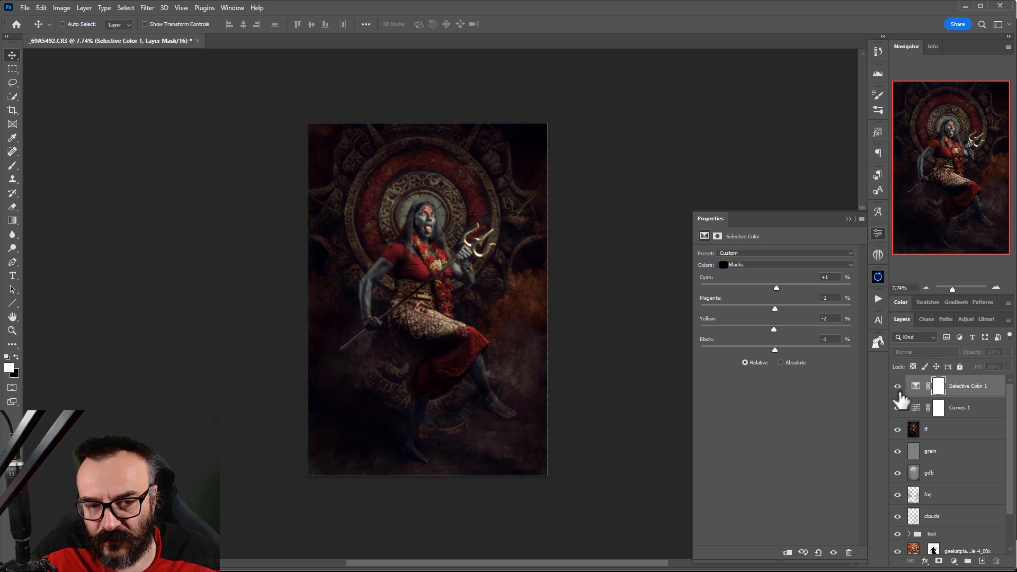
# Set the Selective Color Neutrals to Cyan +2, Magenta -2 and Yellow +5.
pyautogui.click(742, 266)
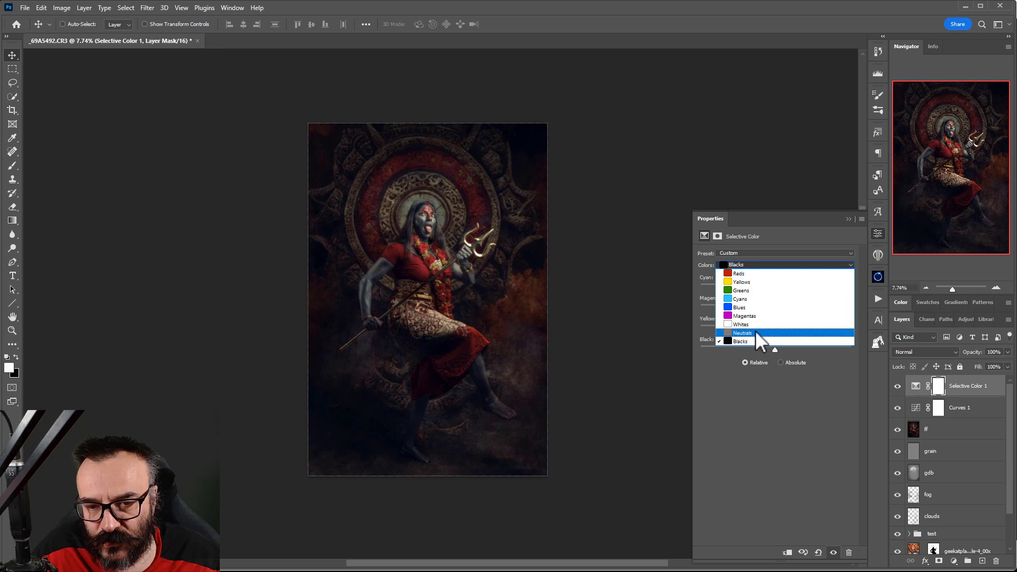
pyautogui.click(762, 336)
pyautogui.moveTo(776, 328); pyautogui.dragTo(807, 328)
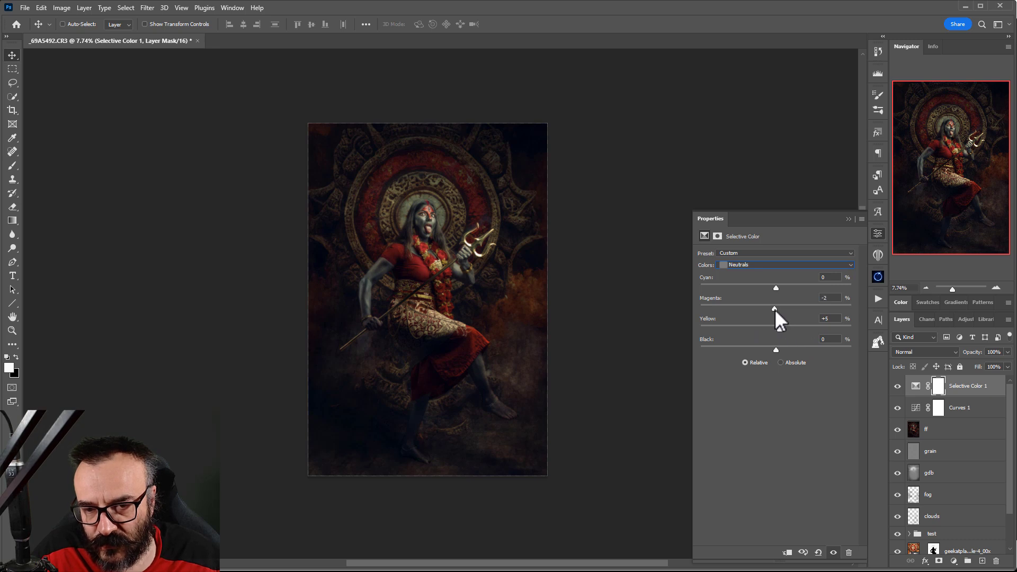
pyautogui.moveTo(777, 284); pyautogui.dragTo(761, 285)
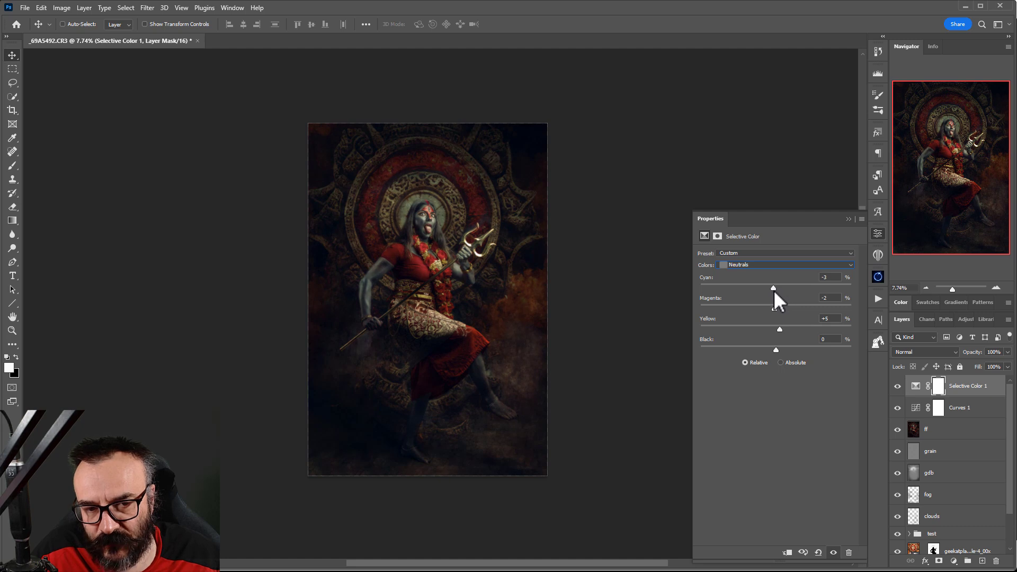
pyautogui.moveTo(774, 291); pyautogui.dragTo(785, 291)
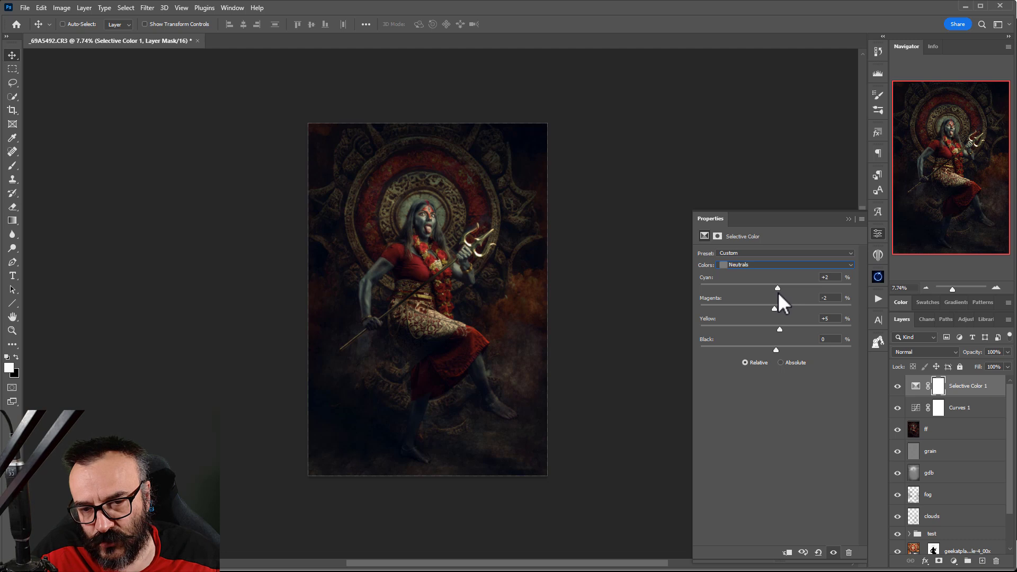
# Set the Selective Color Whites to Cyan -4, Magenta -1, Yellow +7 and Black +2, and toggle the layer to compare.
pyautogui.click(735, 267)
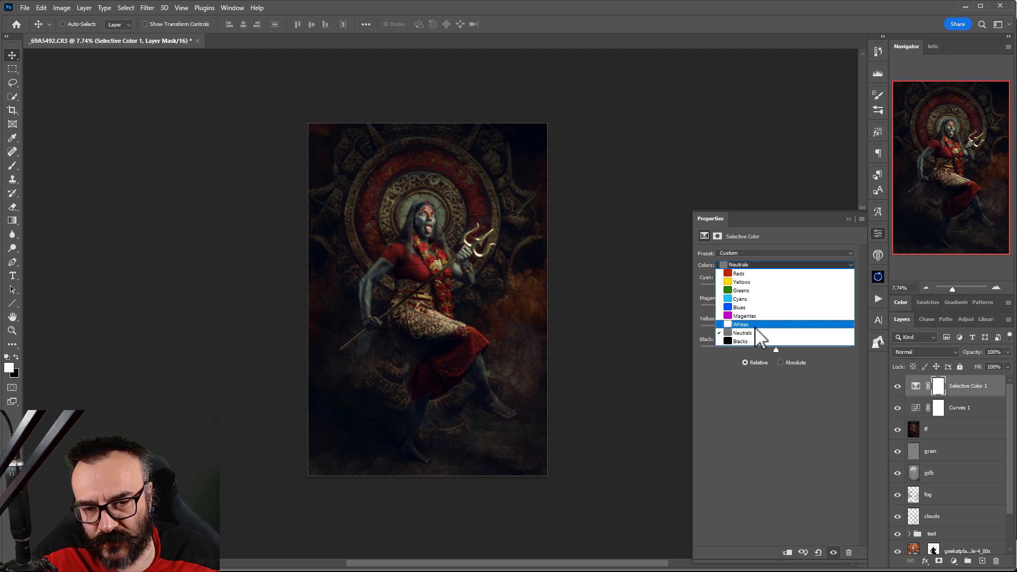
pyautogui.click(757, 326)
pyautogui.moveTo(776, 351); pyautogui.dragTo(669, 357)
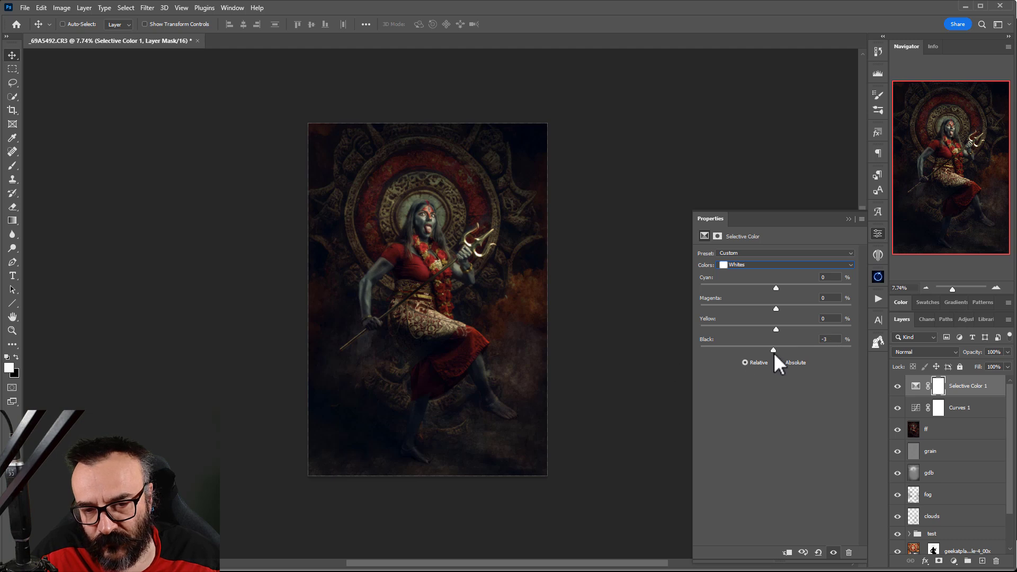
pyautogui.moveTo(777, 329); pyautogui.dragTo(780, 329)
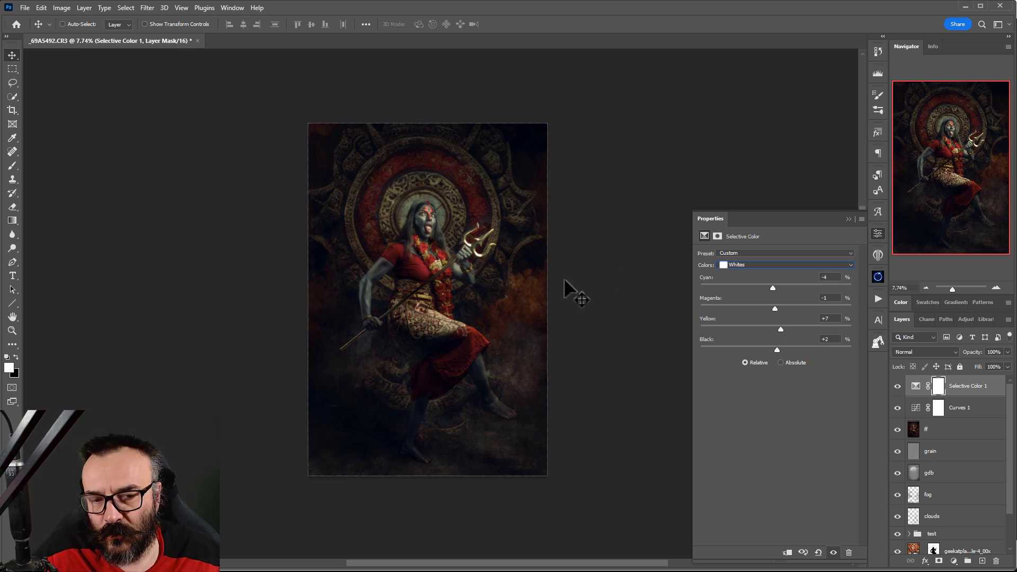
pyautogui.click(897, 386)
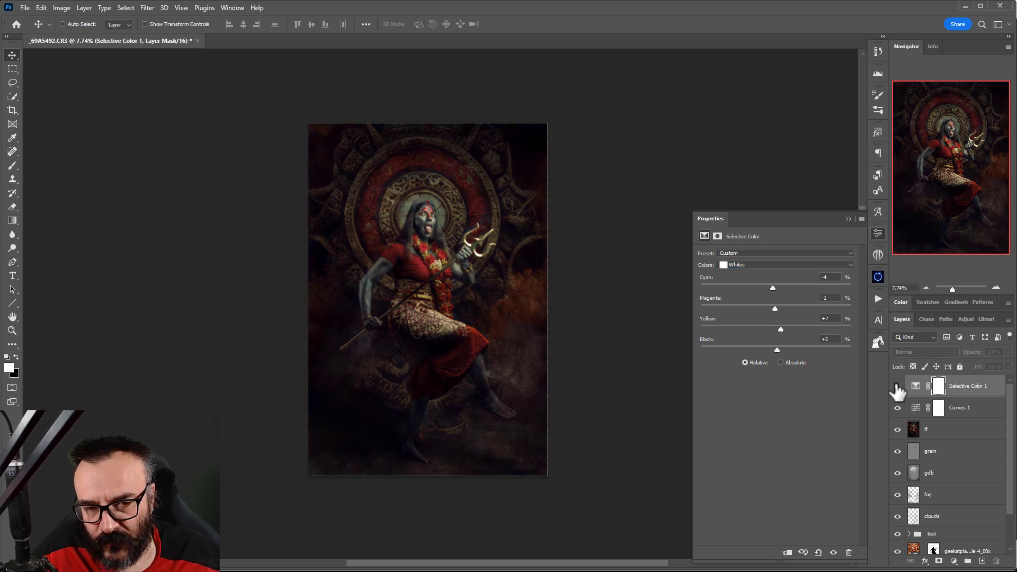
pyautogui.click(897, 386)
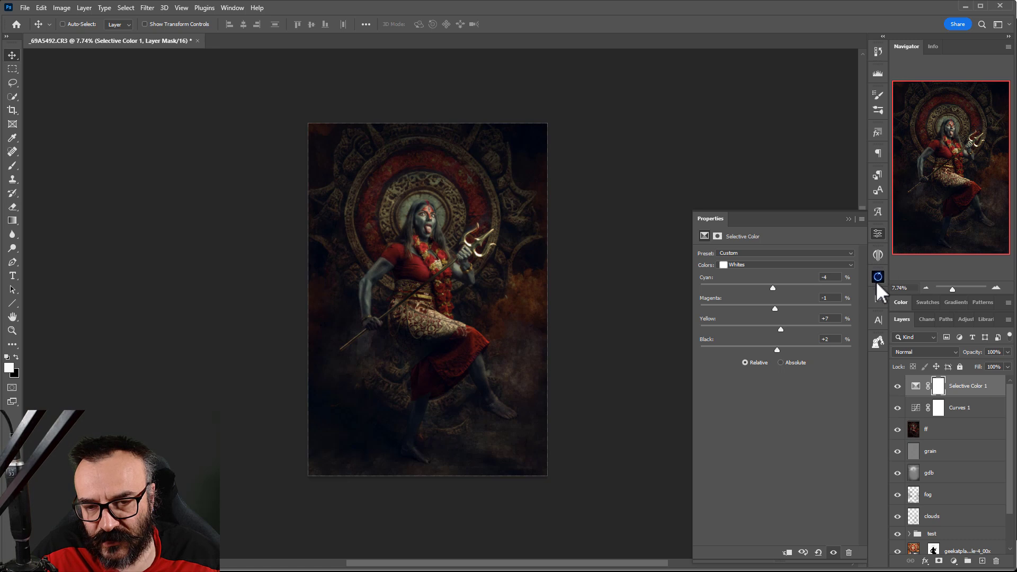
# Add a 16 pt Trajan Pro 3 text line with the photographer's name and "Fine Art Photography", placed in the image's lower-left corner.
pyautogui.click(12, 275)
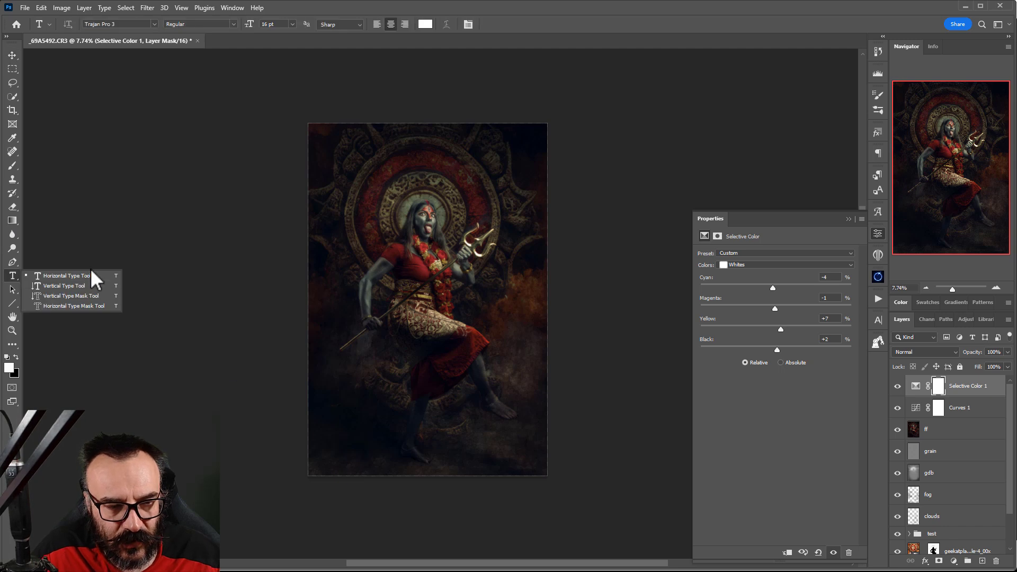
pyautogui.click(359, 446)
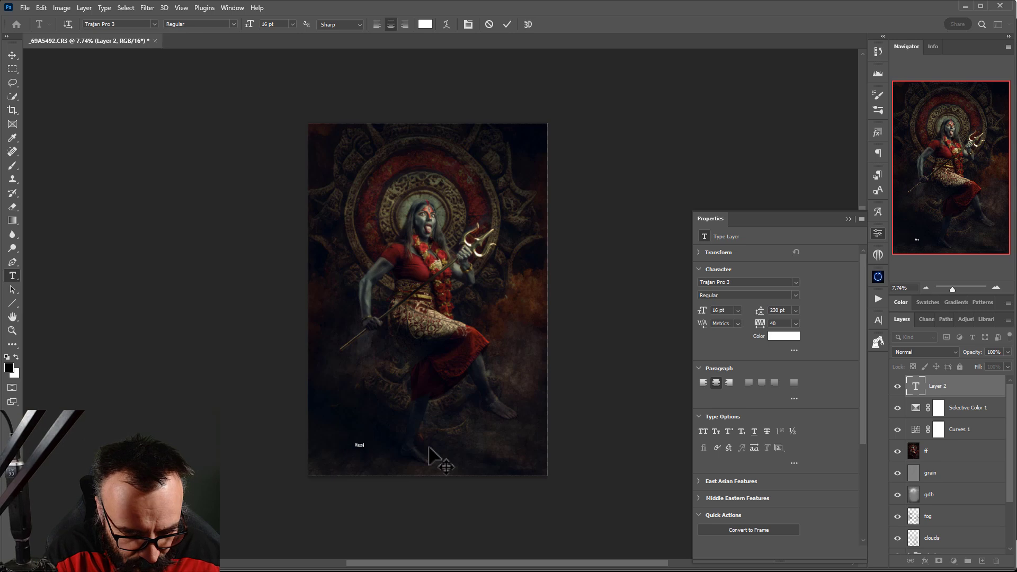
pyautogui.write('e')
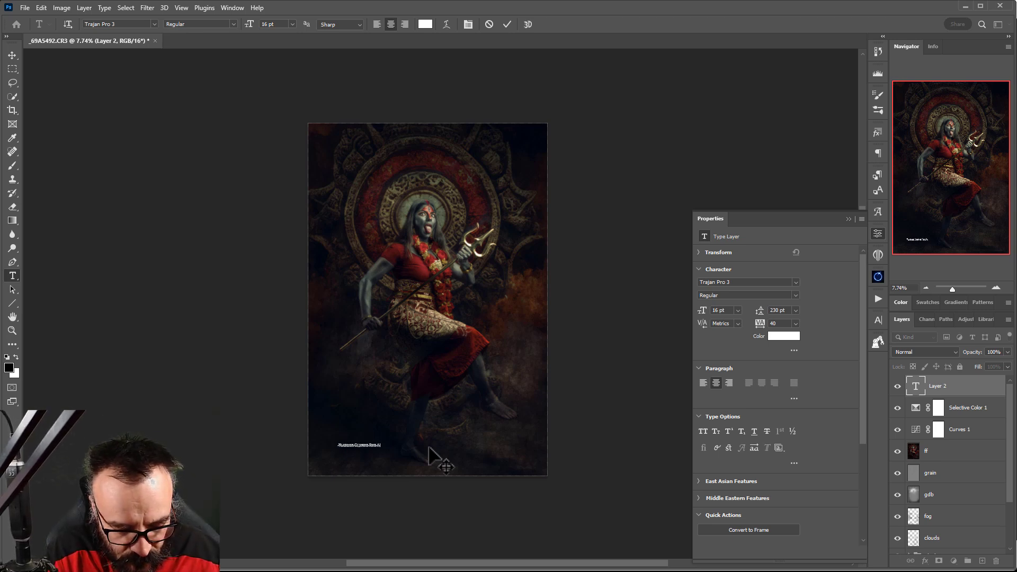
pyautogui.write(' Photography')
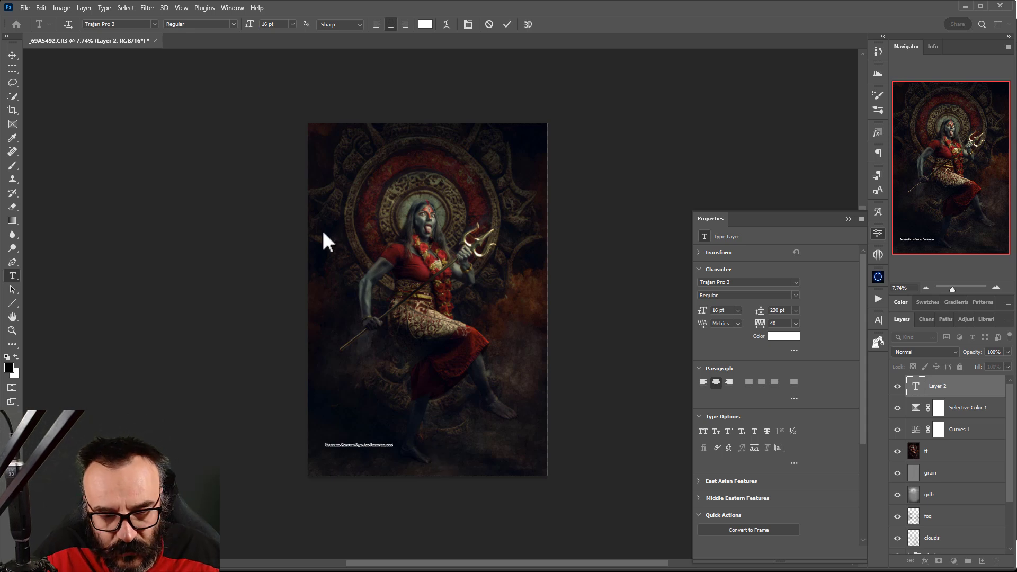
pyautogui.click(11, 55)
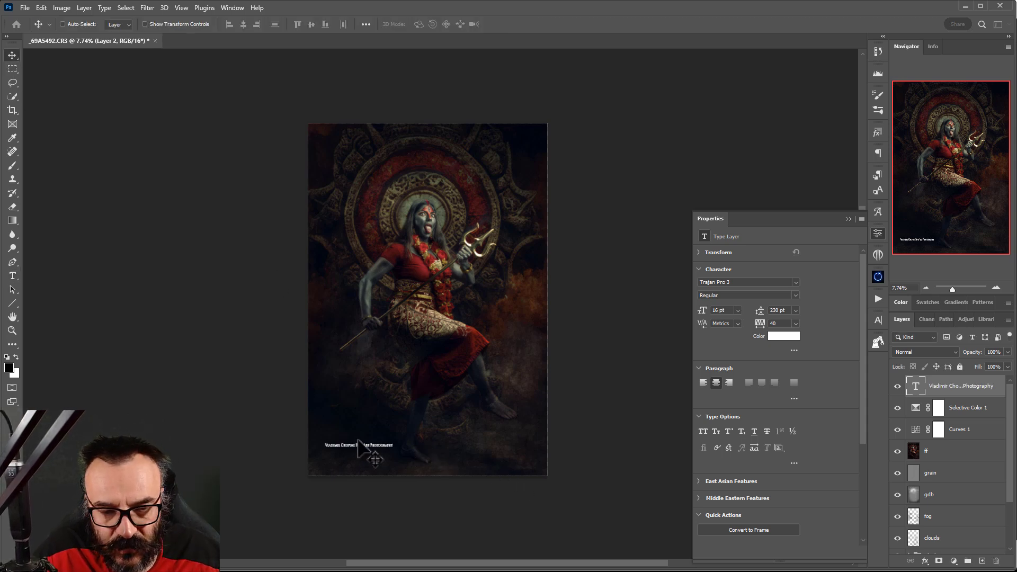
pyautogui.moveTo(359, 448); pyautogui.dragTo(352, 471)
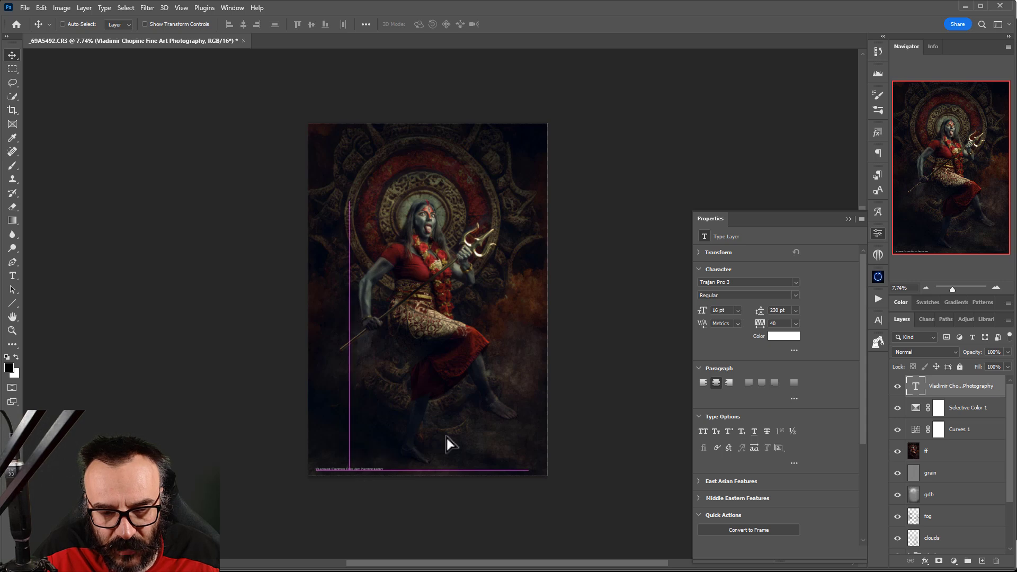
# Lower the photographer credit text layer's opacity to 7%.
pyautogui.click(1006, 352)
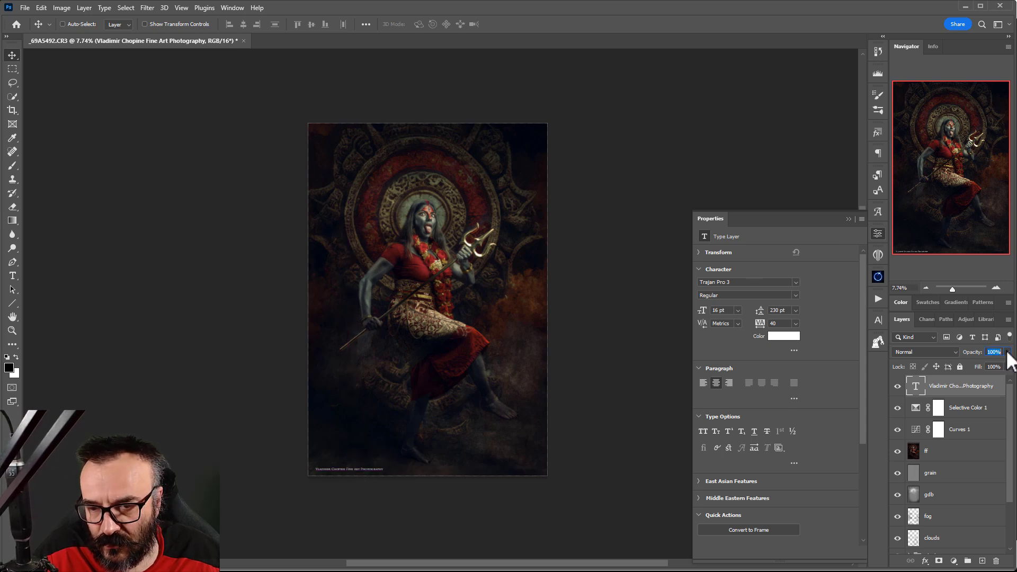
pyautogui.click(1007, 352)
pyautogui.click(961, 364)
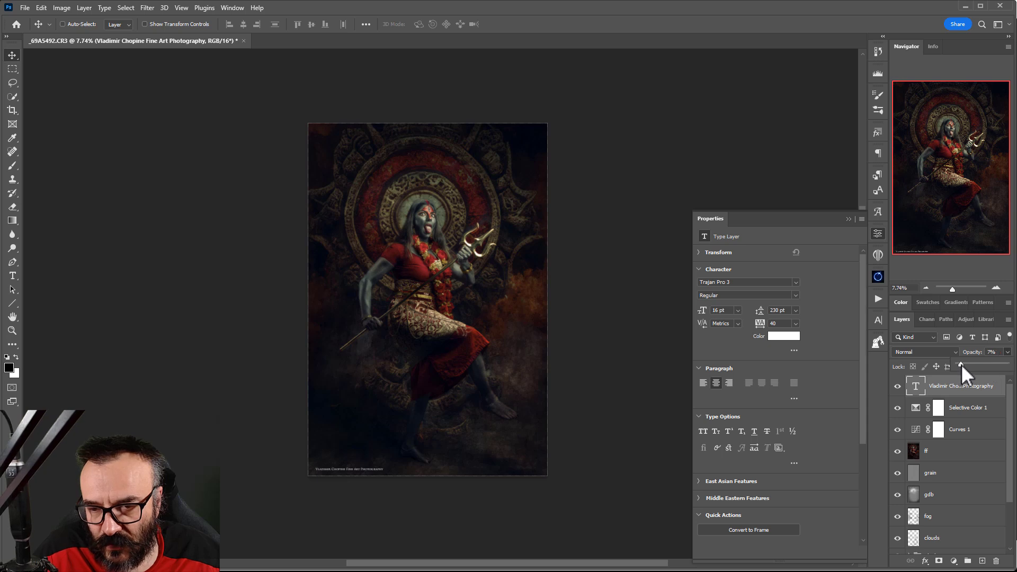
pyautogui.click(203, 468)
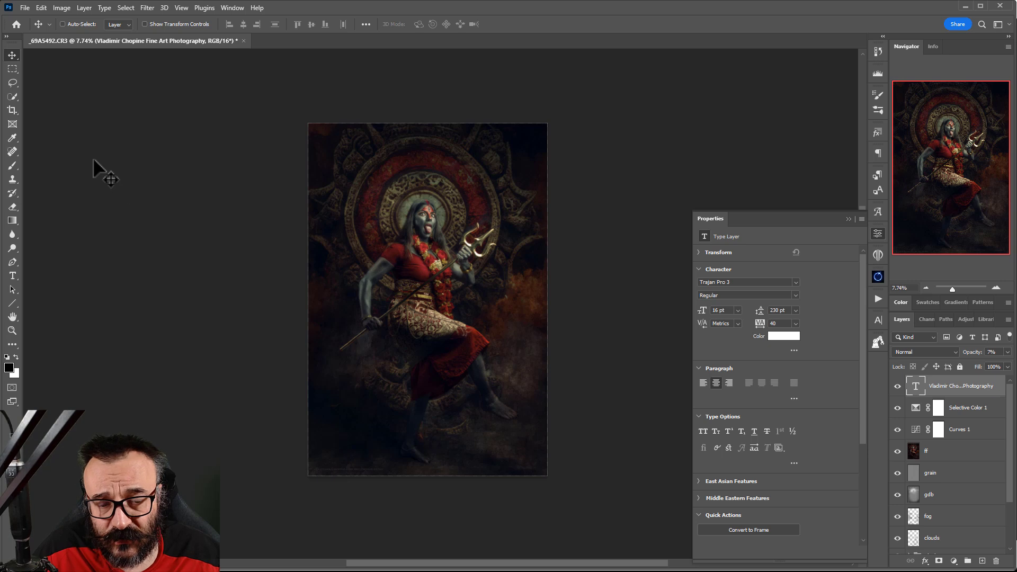
# Add a new horizontal text layer reading "SIGN" over the figure's arm.
pyautogui.click(14, 275)
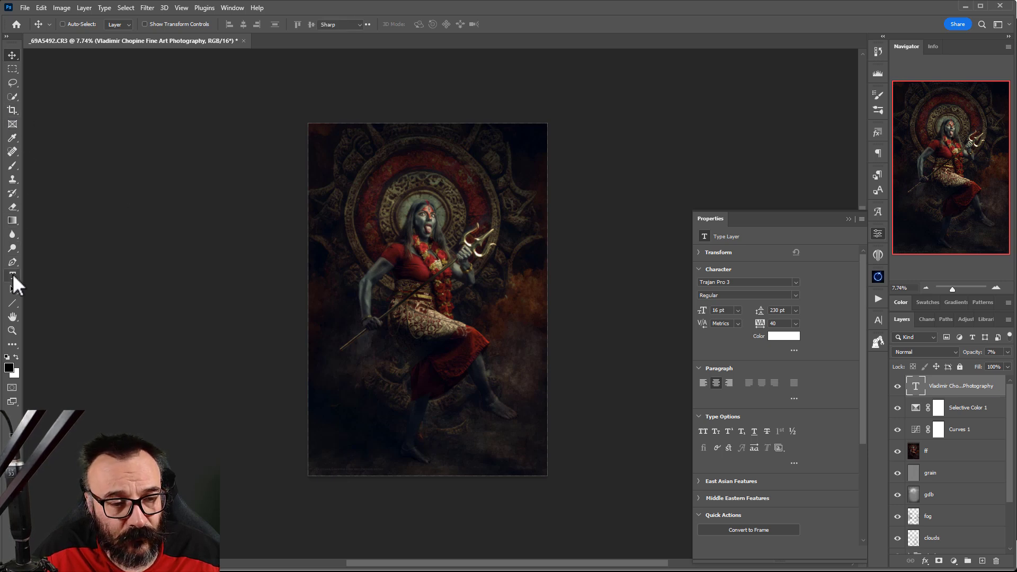
pyautogui.click(374, 291)
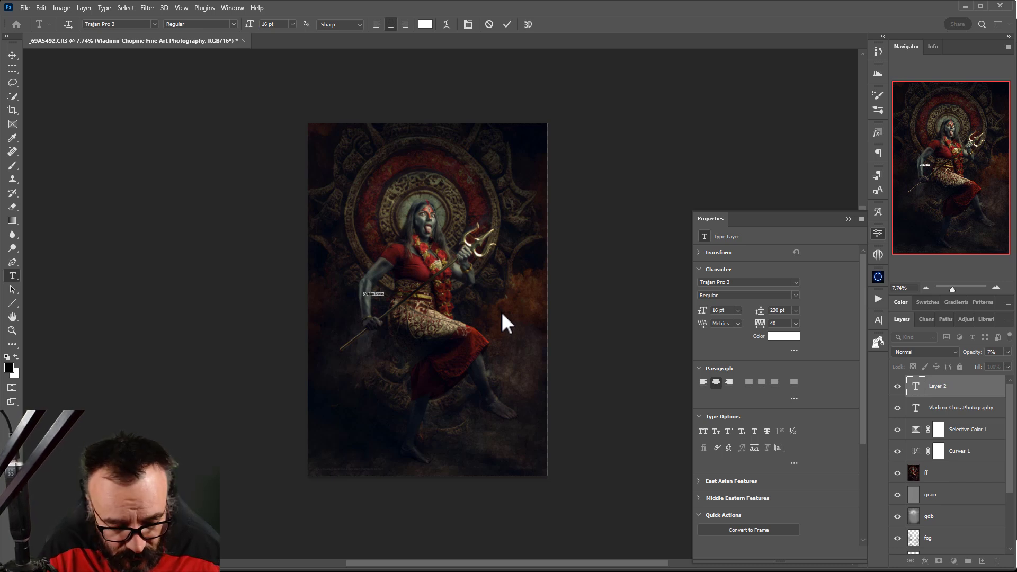
pyautogui.write('Kali')
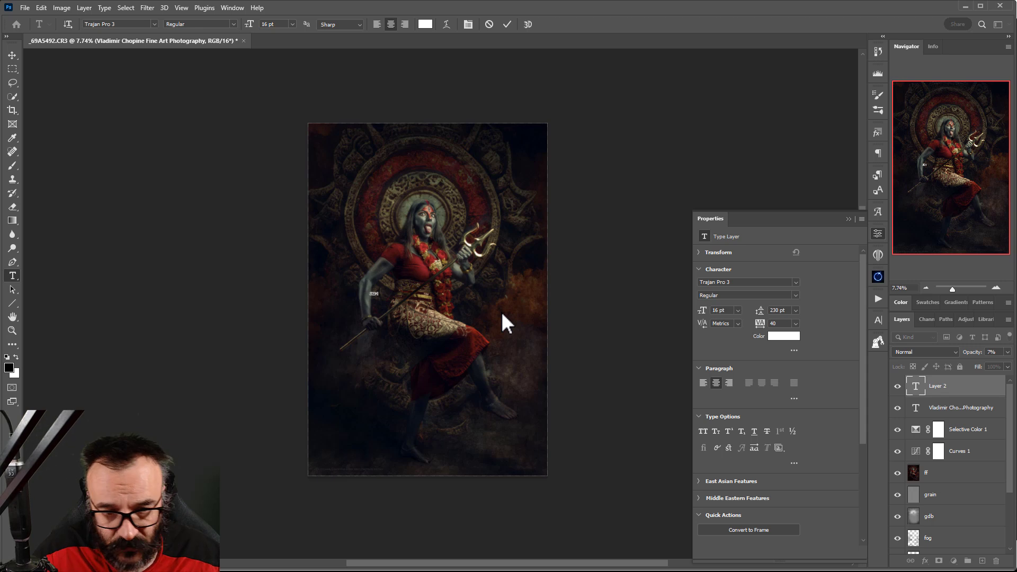
pyautogui.click(916, 393)
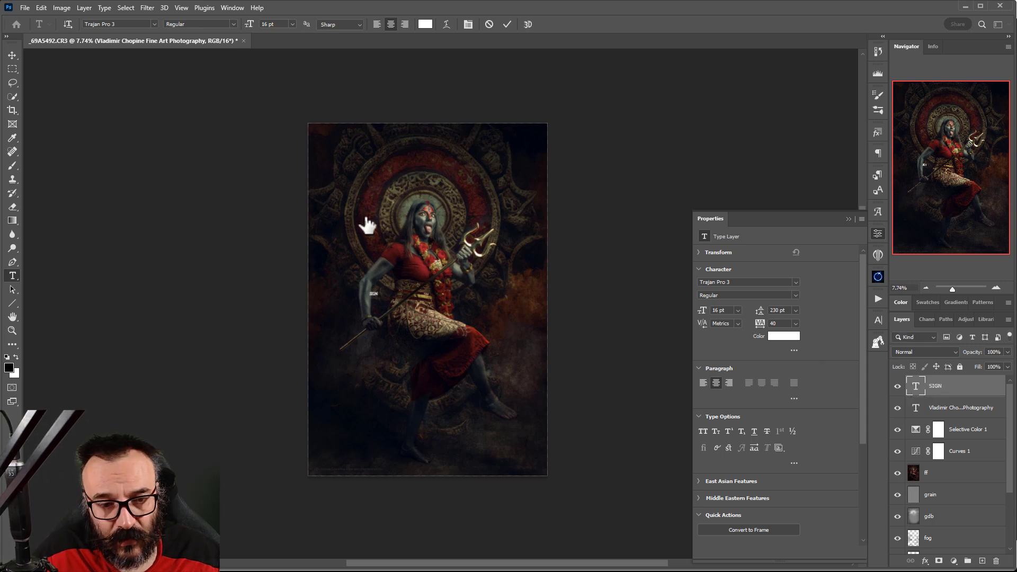
# Change the SIGN text to American Captain at 428 pt and move it to the lower-right area of the image.
pyautogui.click(380, 290)
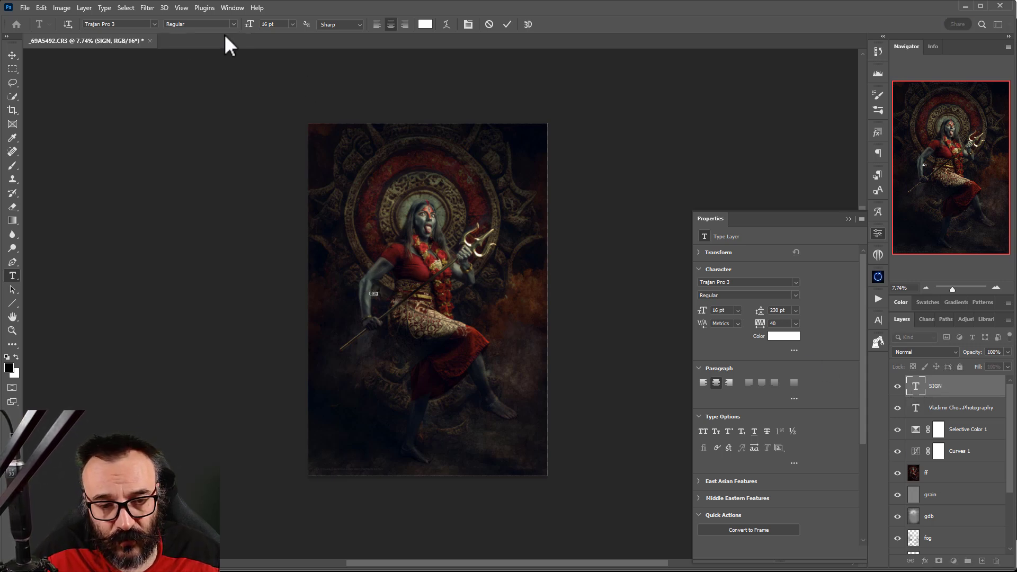
pyautogui.click(153, 24)
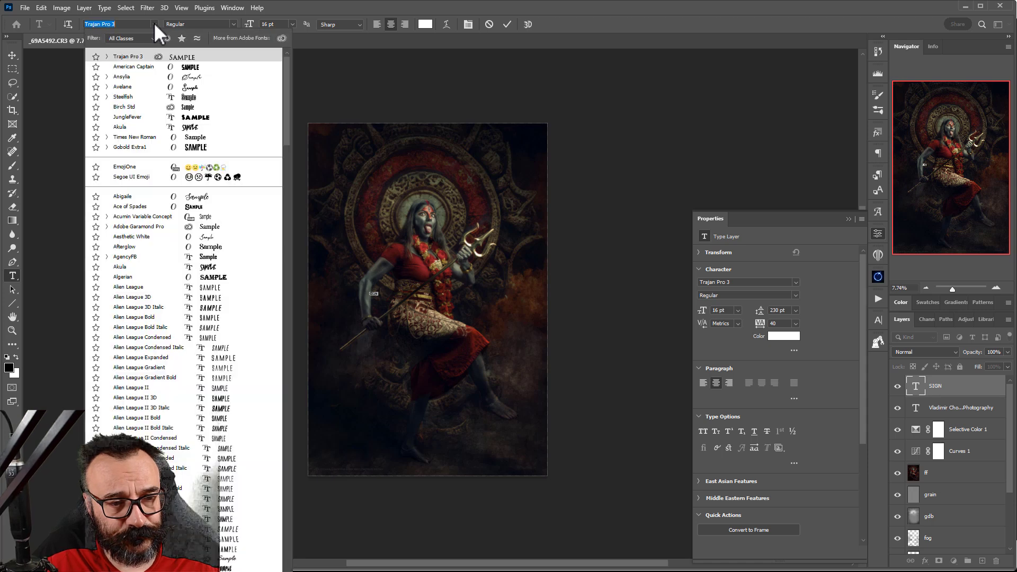
pyautogui.click(205, 68)
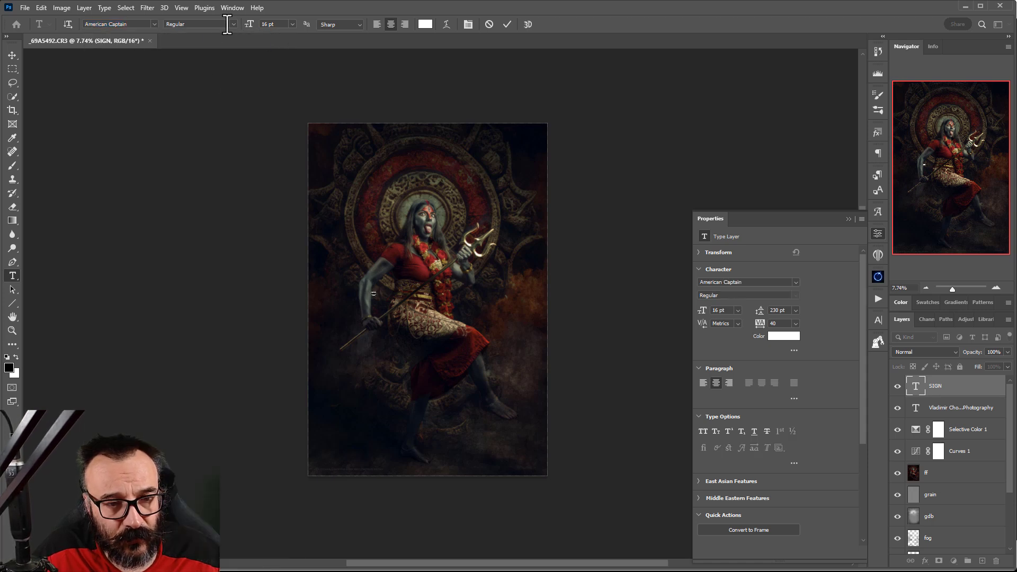
pyautogui.moveTo(250, 25); pyautogui.dragTo(268, 25)
pyautogui.moveTo(374, 29); pyautogui.dragTo(469, 24)
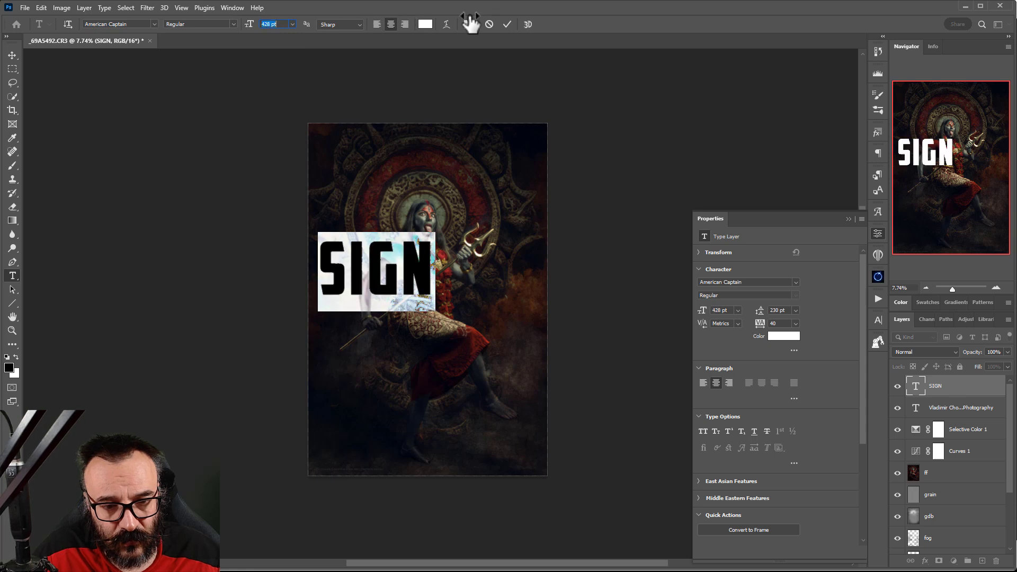
pyautogui.click(12, 54)
pyautogui.moveTo(436, 296); pyautogui.dragTo(531, 445)
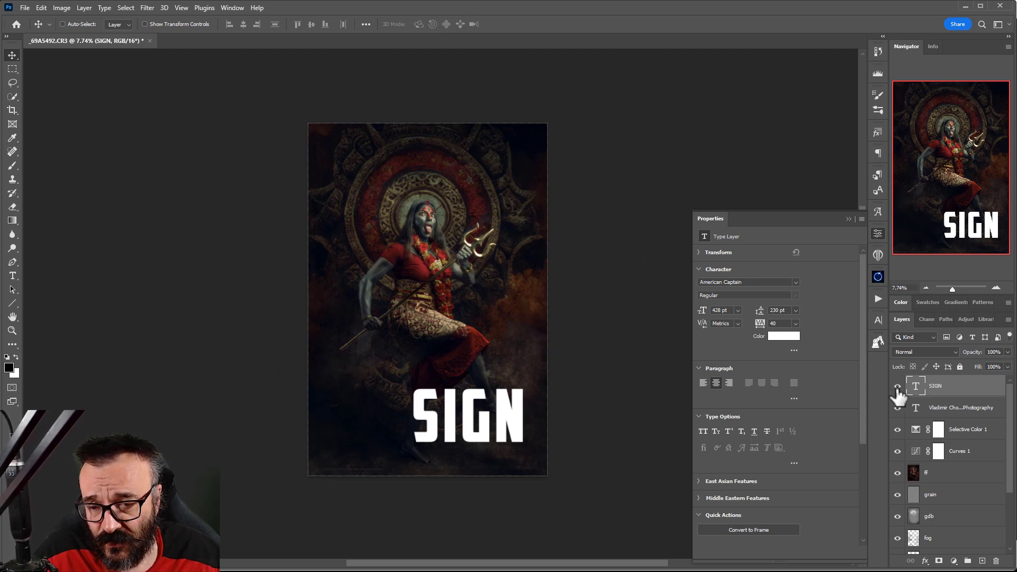
# Delete the SIGN text layer.
pyautogui.scroll(-1, 980, 477)
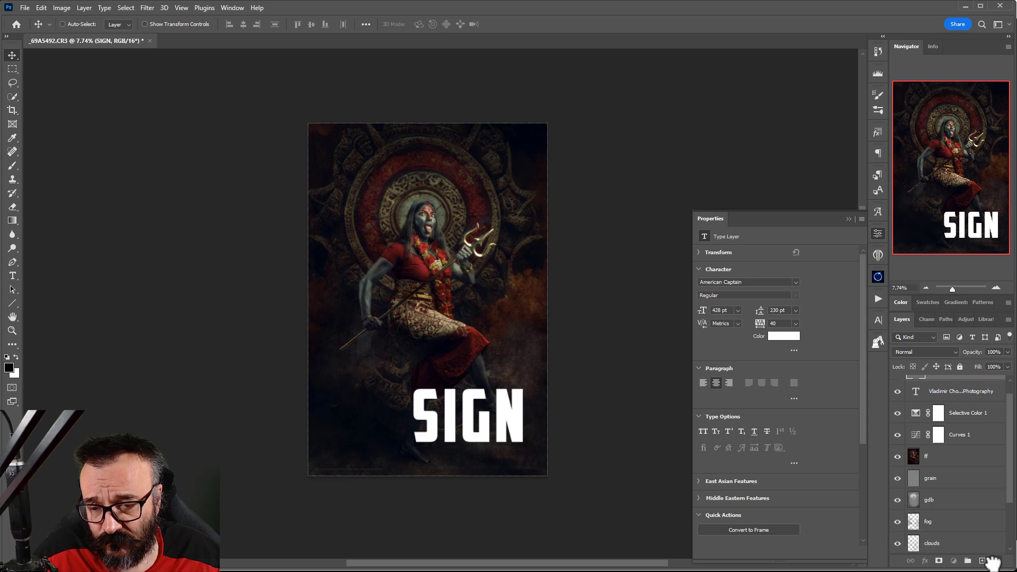
pyautogui.click(995, 561)
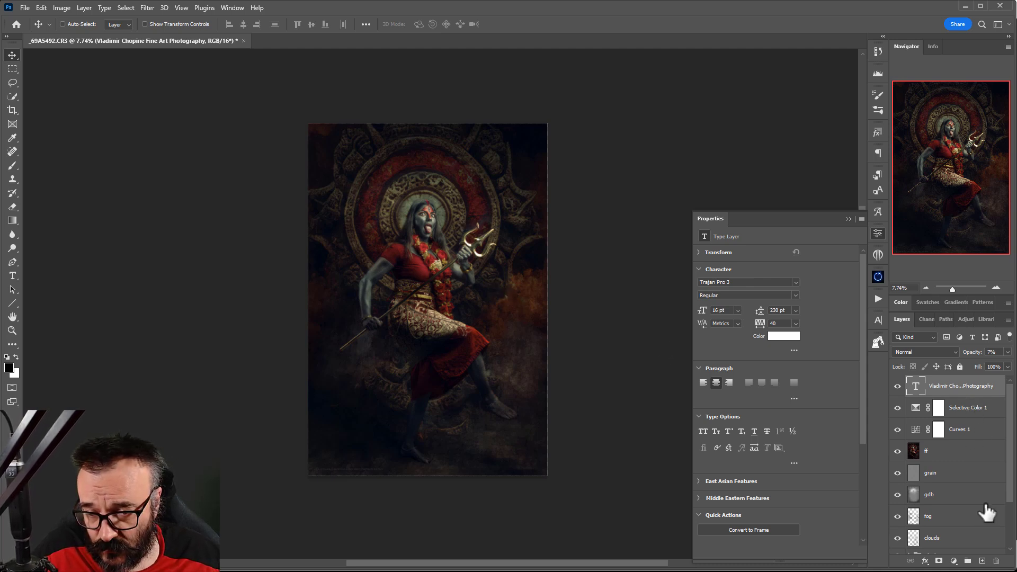
# Group all layers from the photographer credit text down to the masked backdrop image, name the group "backdrop", and close the layer properties.
pyautogui.scroll(-3, 985, 511)
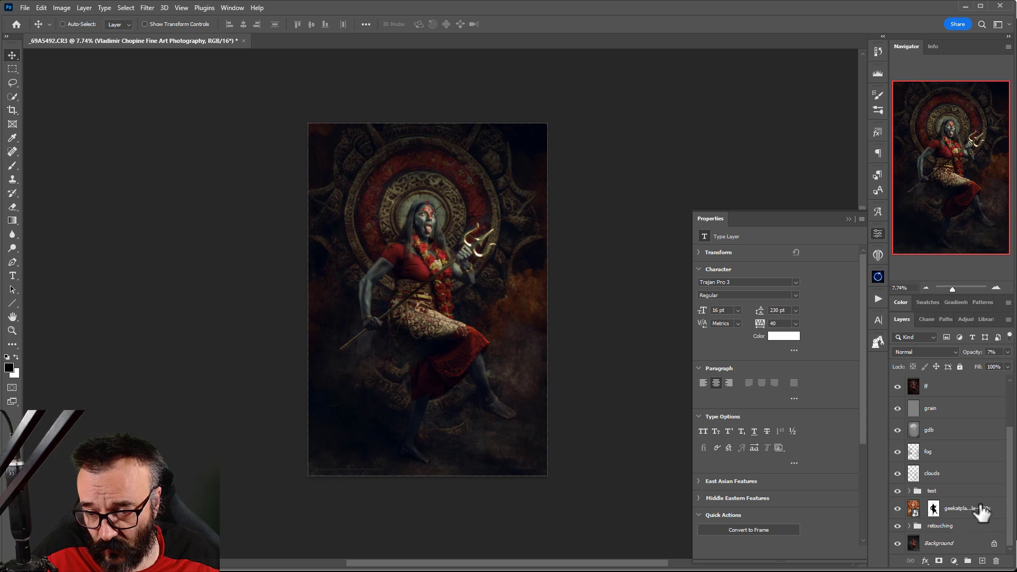
pyautogui.keyDown('shift'); pyautogui.click(983, 511); pyautogui.keyUp('shift')
pyautogui.hotkey('ctrl', 'g')
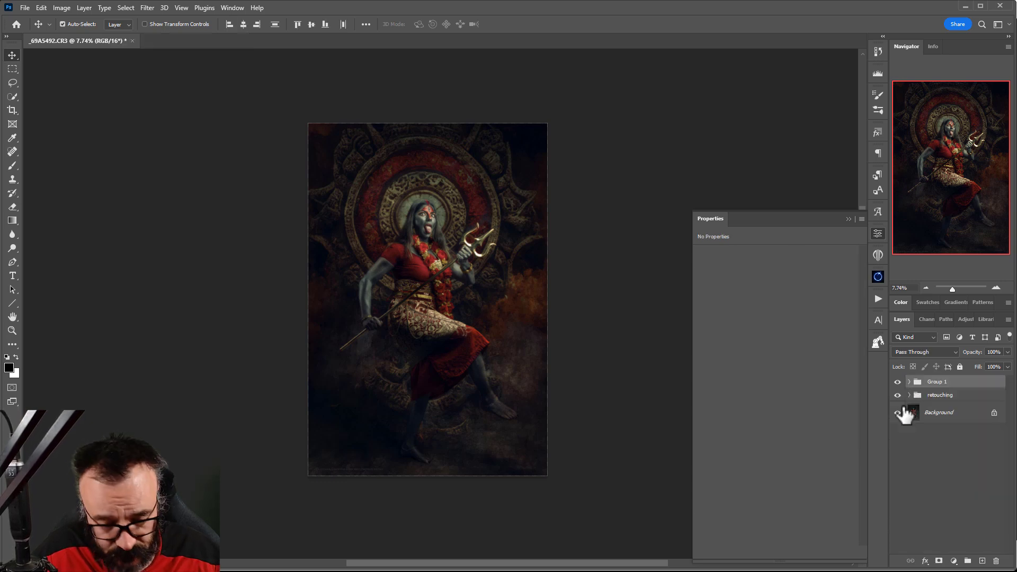
pyautogui.doubleClick(939, 381)
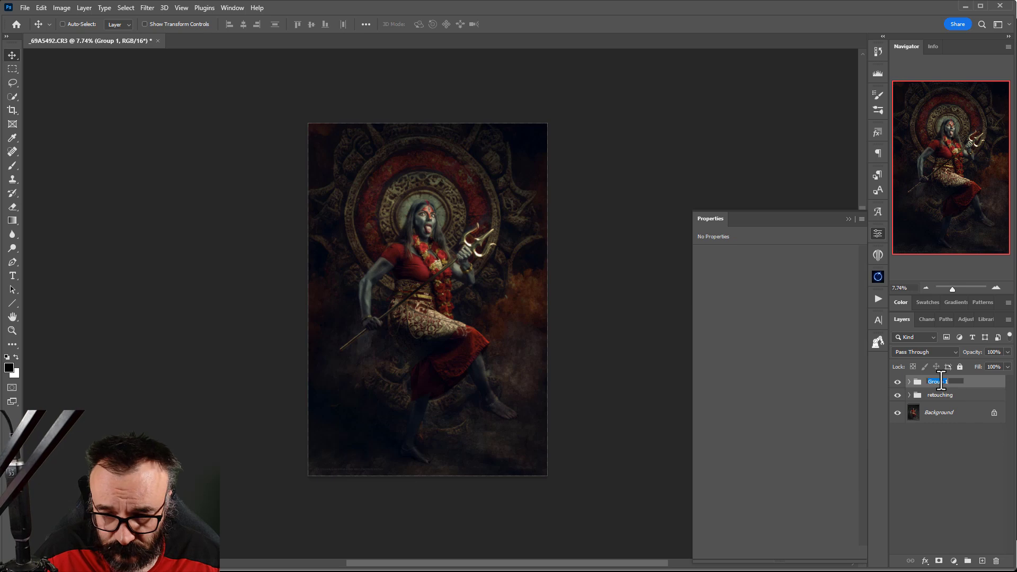
pyautogui.write('backdr')
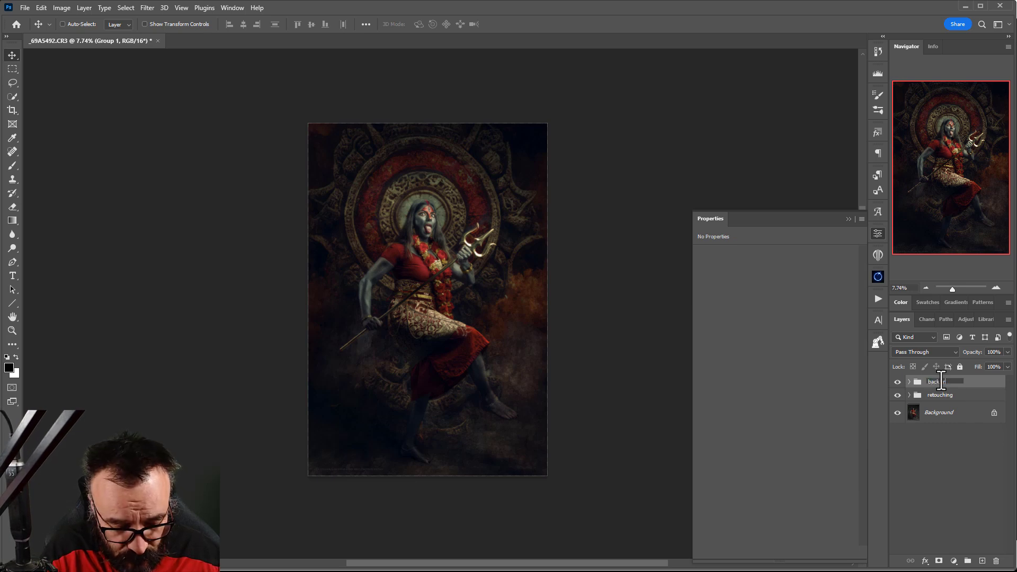
pyautogui.write('op')
pyautogui.press('Return')
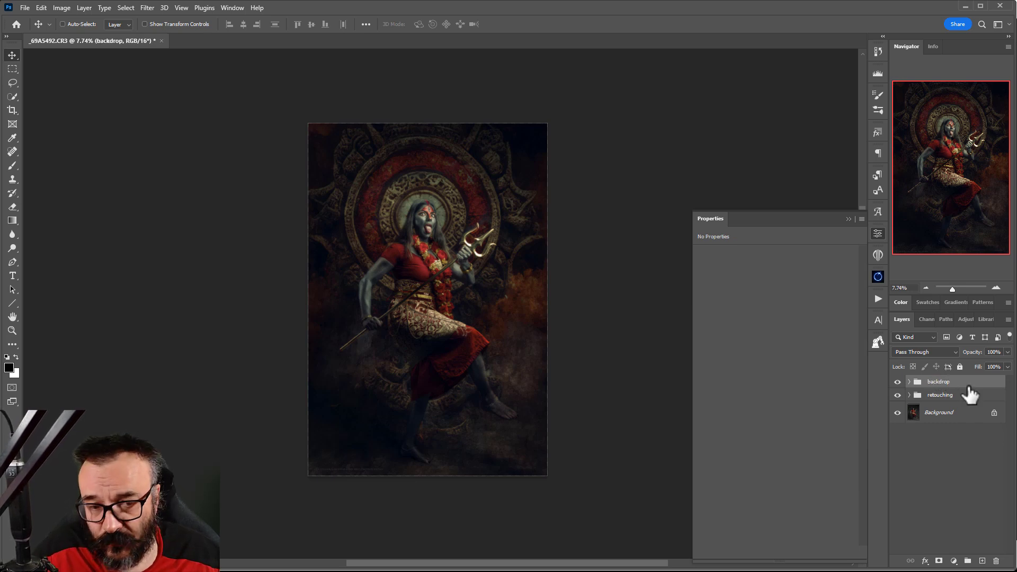
pyautogui.click(878, 234)
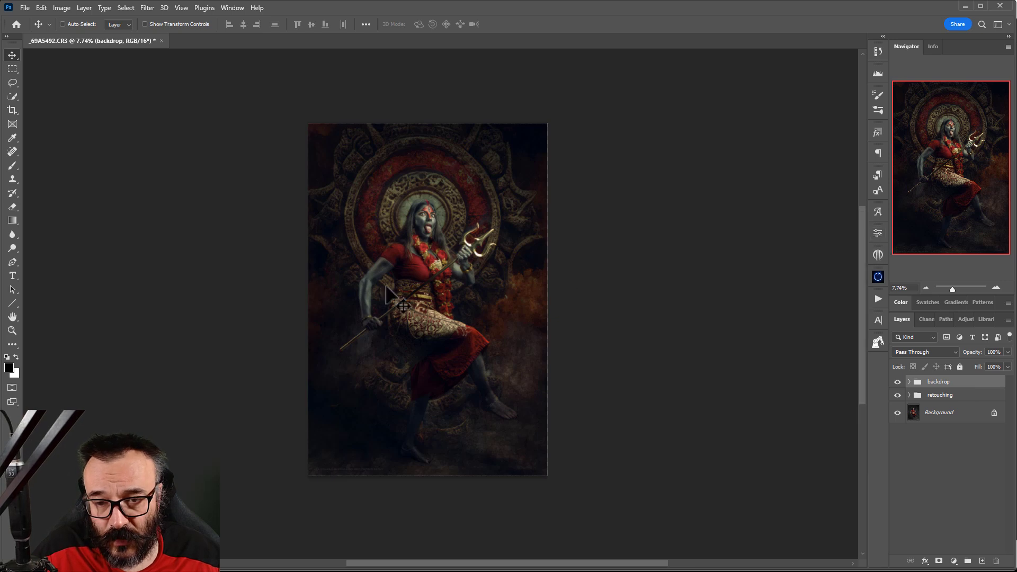
pyautogui.scroll(3, 426, 249)
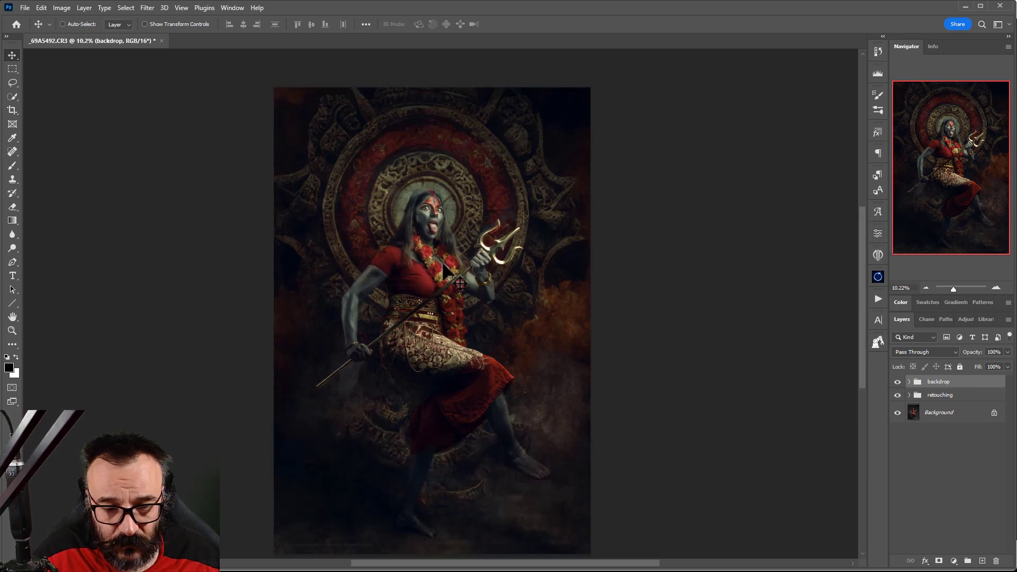
pyautogui.moveTo(463, 273); pyautogui.dragTo(465, 242)
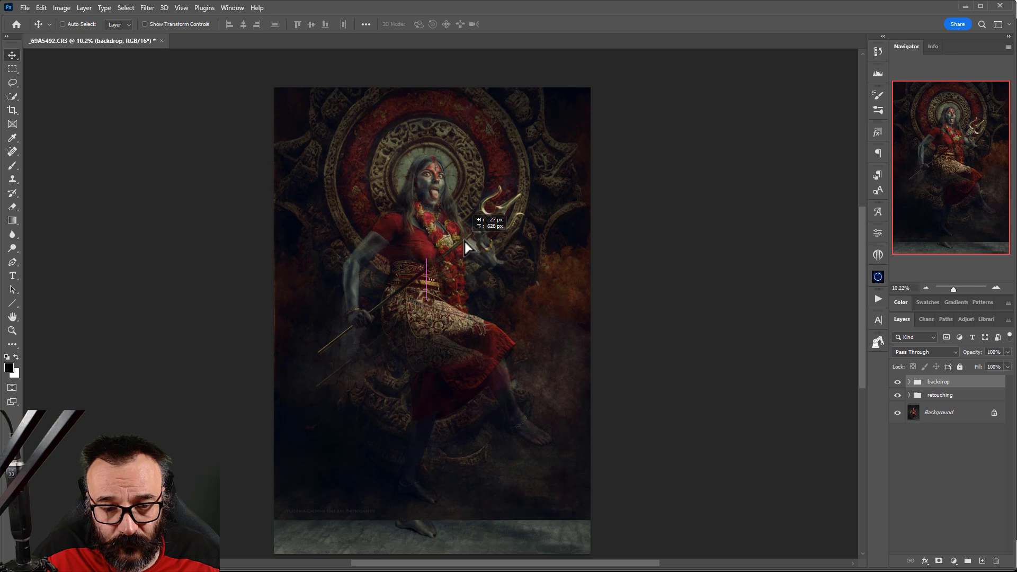
pyautogui.hotkey('ctrl', 'z')
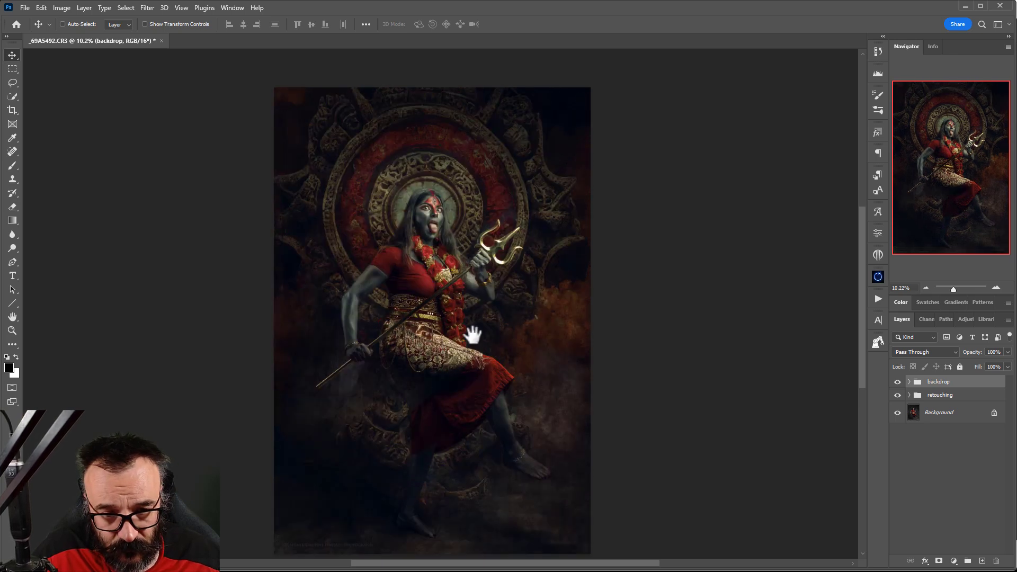
pyautogui.moveTo(477, 336); pyautogui.dragTo(477, 313)
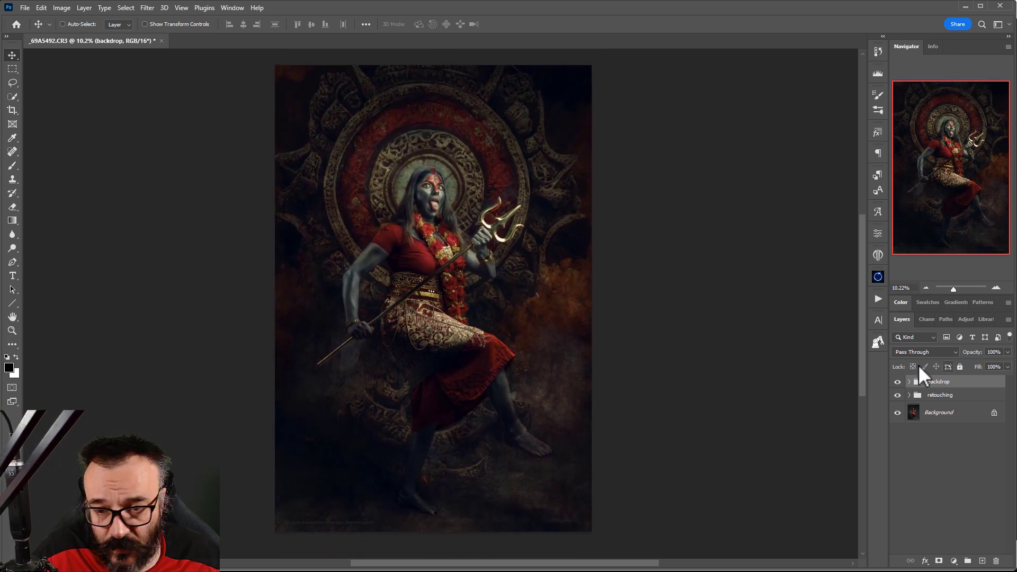
# Hide the backdrop and retouching groups to compare the composite with the original Background photo, and restore both groups.
pyautogui.click(898, 381)
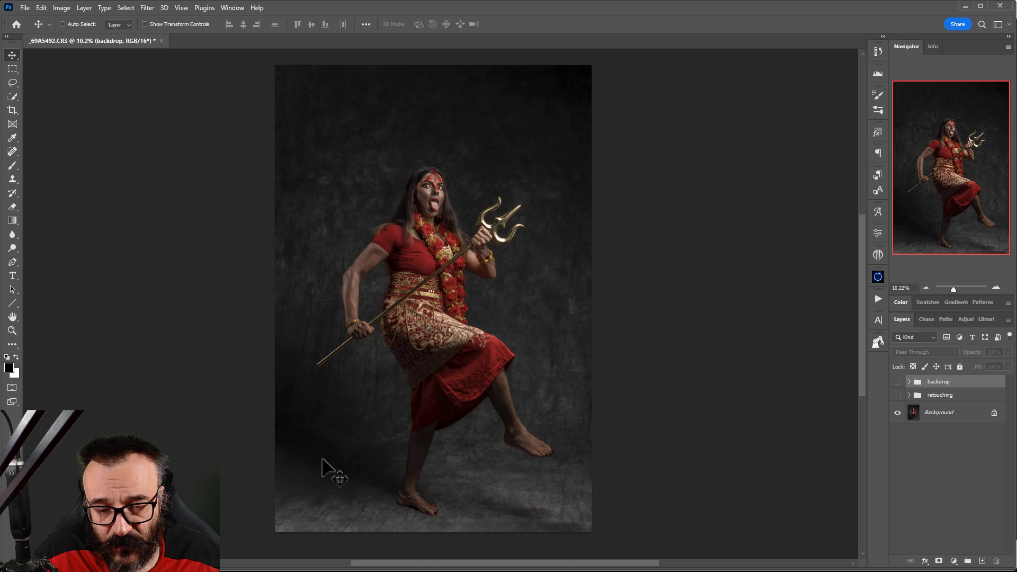
pyautogui.click(898, 395)
pyautogui.click(897, 382)
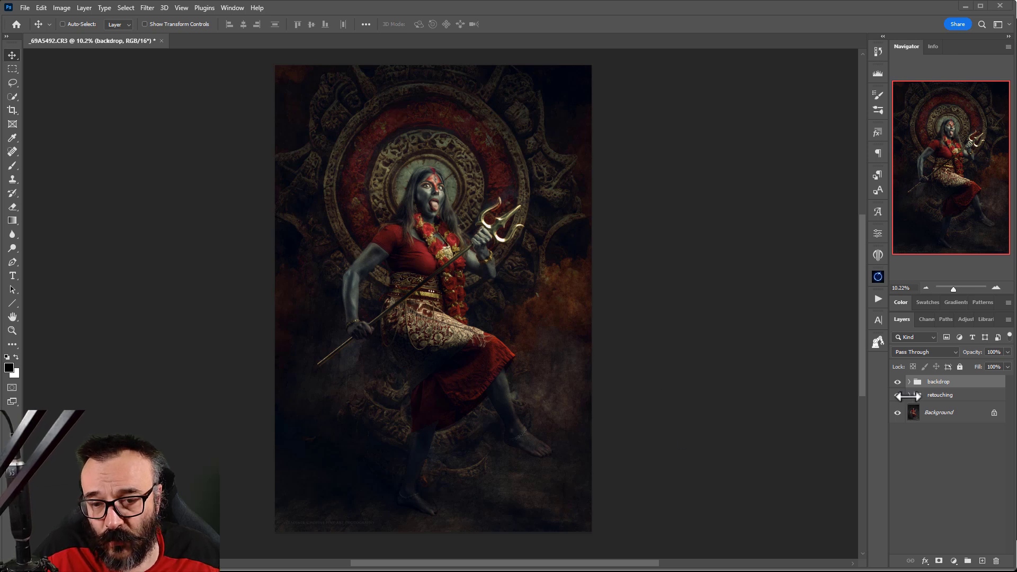
# Open the Stable Diffusion plugin to view its image generation settings, and close it.
pyautogui.click(880, 343)
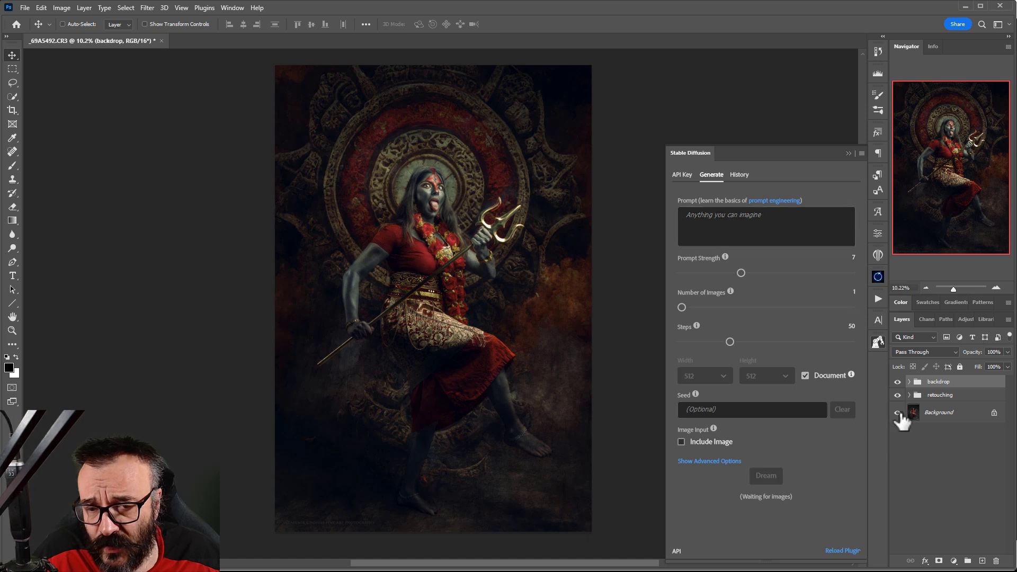
pyautogui.click(878, 343)
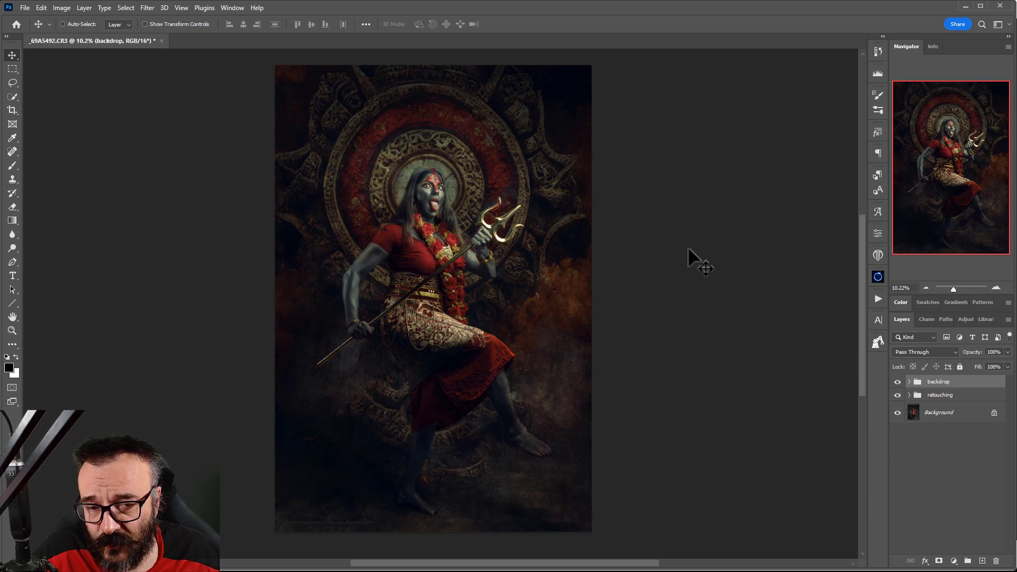